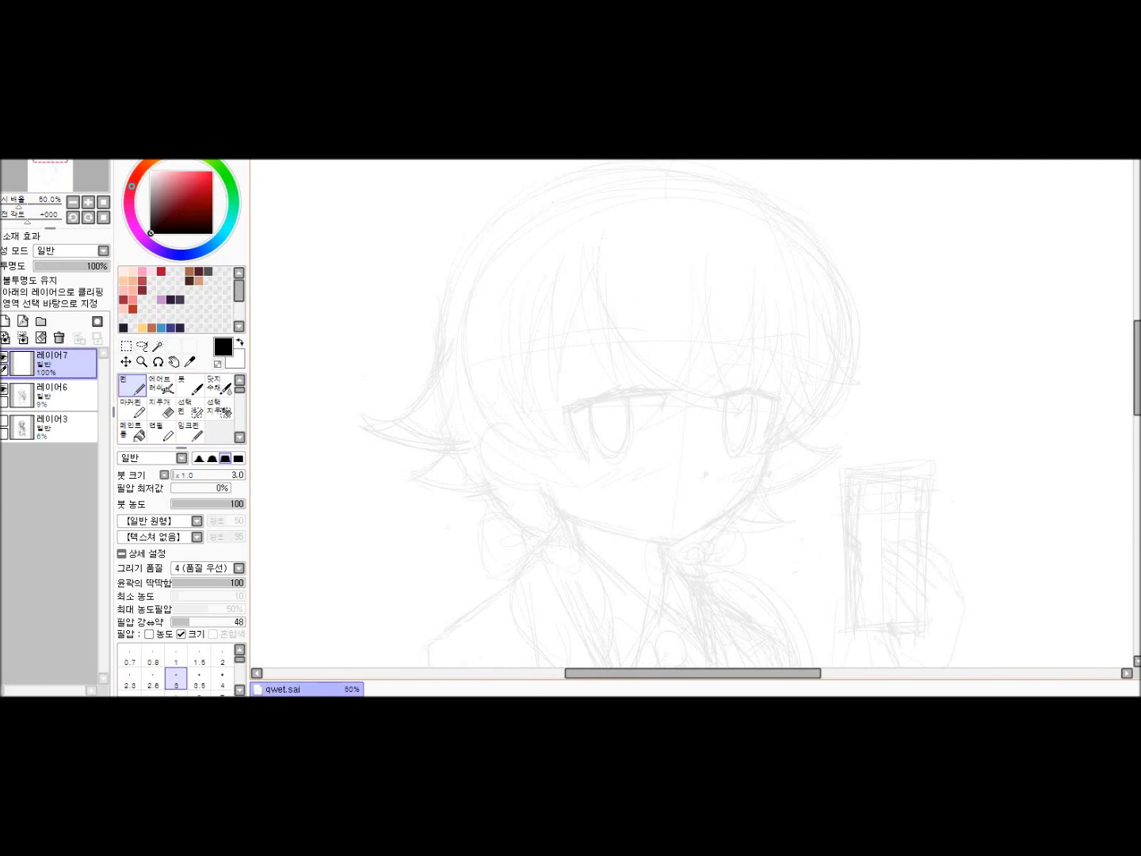
Ink the long outer curve and the central curved strand of the bangs over the sketch on 레이어7
{"action": "key", "text": "ctrl+z"}
{"action": "left_click", "coordinate": [51, 395]}
{"action": "left_click", "coordinate": [52, 363]}
{"action": "scroll", "coordinate": [631, 404], "scroll_direction": "up", "scroll_amount": 2}
{"action": "left_click_drag", "start_coordinate": [558, 235], "coordinate": [681, 508]}
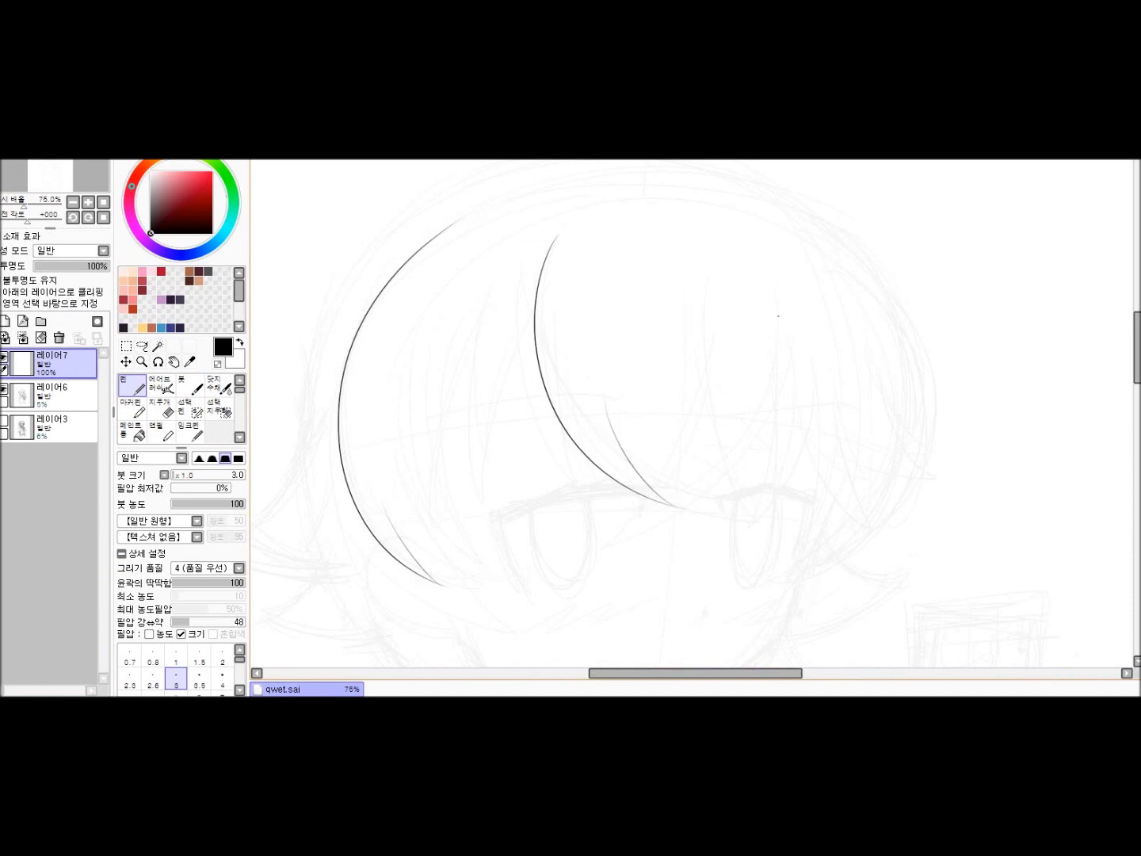
Ink a narrow pointed strand between the two long bang curves, using a new layer for its second edge, and clean up the line ends
{"action": "left_click_drag", "start_coordinate": [507, 258], "coordinate": [474, 485]}
{"action": "key", "text": "ctrl+z"}
{"action": "left_click_drag", "start_coordinate": [509, 257], "coordinate": [473, 487]}
{"action": "left_click", "coordinate": [23, 321]}
{"action": "left_click_drag", "start_coordinate": [547, 274], "coordinate": [478, 506]}
{"action": "key", "text": "e"}
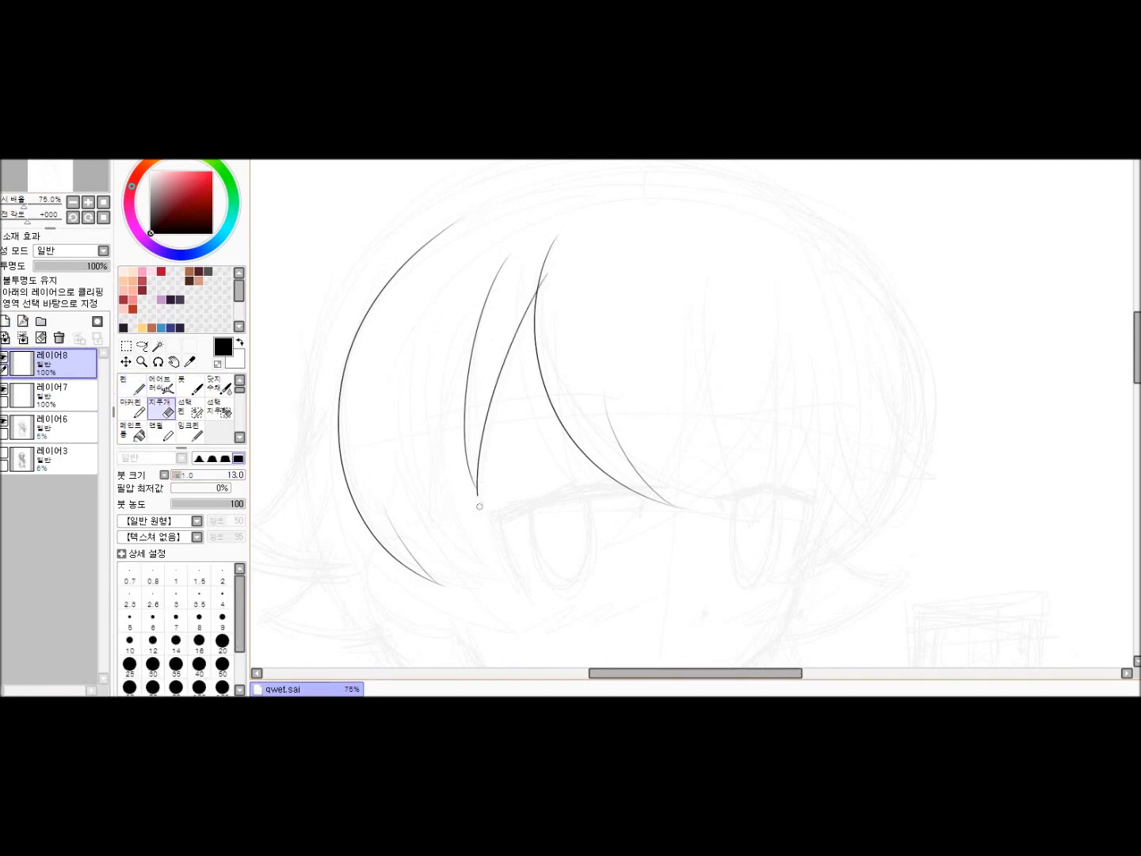
Ink the next pointed bang strand beside the narrow one, crossing its upper edge
{"action": "key", "text": "n"}
{"action": "mouse_move", "coordinate": [504, 275]}
{"action": "left_mouse_down"}
{"action": "mouse_move", "coordinate": [452, 468]}
{"action": "mouse_move", "coordinate": [453, 418]}
{"action": "mouse_move", "coordinate": [439, 510]}
{"action": "mouse_move", "coordinate": [438, 553]}
{"action": "left_mouse_up"}
{"action": "key", "text": "ctrl+z"}
{"action": "key", "text": "ctrl+z"}
{"action": "left_click_drag", "start_coordinate": [493, 309], "coordinate": [463, 552]}
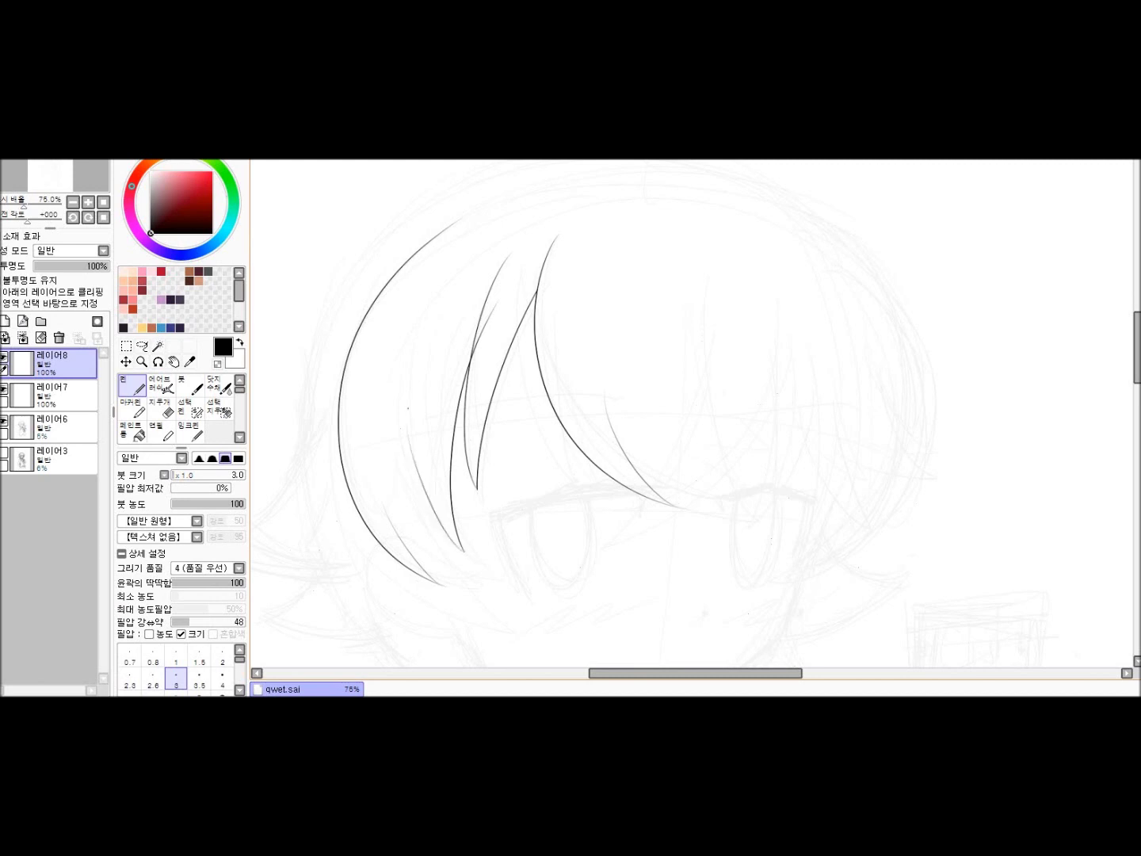
Ink a pointed strand at the middle of the bangs above the far eye and erase its overshooting end
{"action": "mouse_move", "coordinate": [596, 447]}
{"action": "left_mouse_down"}
{"action": "mouse_move", "coordinate": [645, 523]}
{"action": "mouse_move", "coordinate": [708, 498]}
{"action": "mouse_move", "coordinate": [667, 480]}
{"action": "mouse_move", "coordinate": [707, 489]}
{"action": "left_mouse_up"}
{"action": "key", "text": "ctrl+z"}
{"action": "left_click_drag", "start_coordinate": [644, 287], "coordinate": [705, 489]}
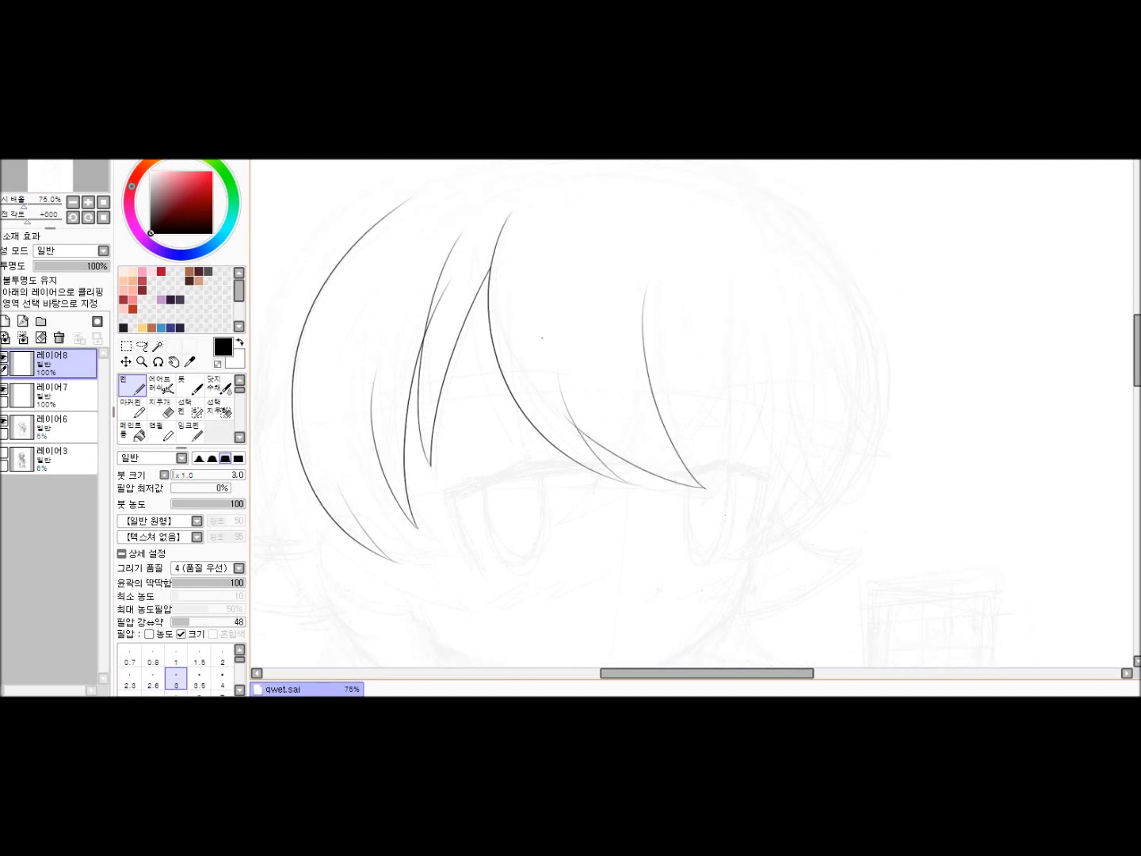
{"action": "key", "text": "e"}
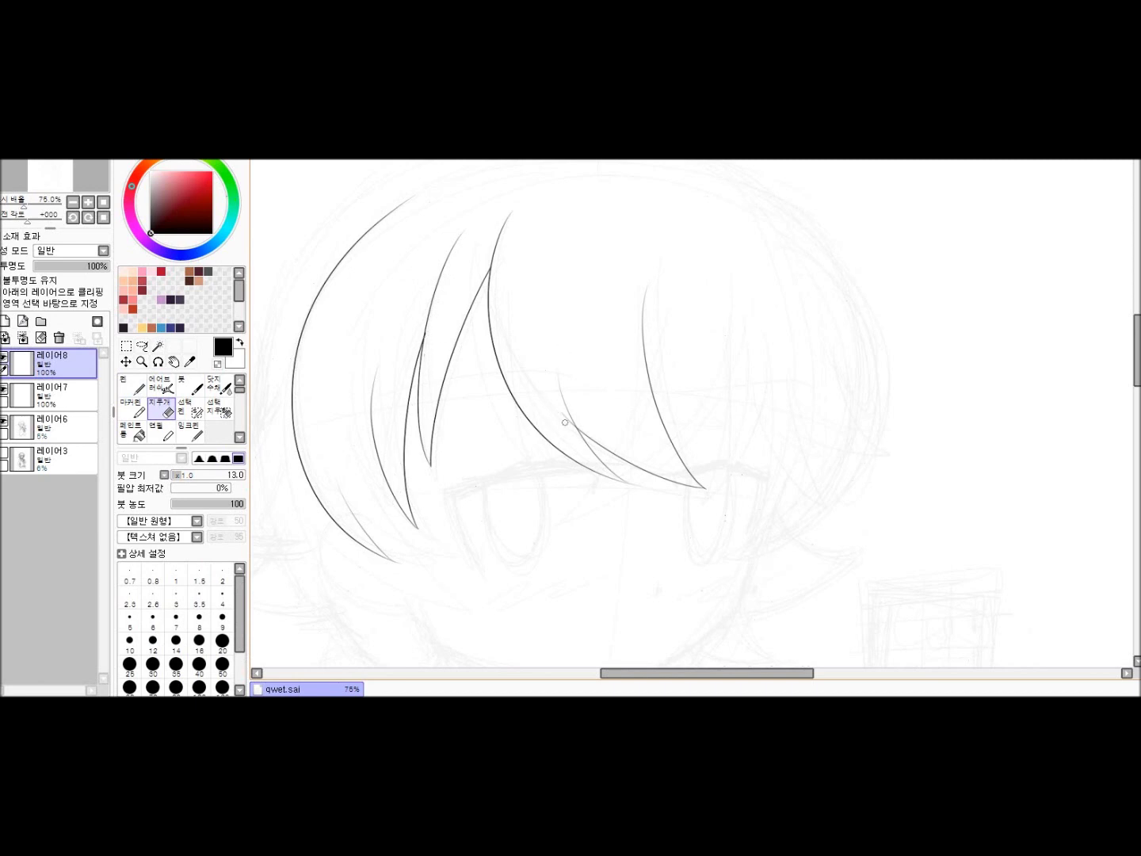
Add a new layer, ink the small pointed strand at the lower left of the bangs, and erase its overlapping line ends
{"action": "key", "text": "n"}
{"action": "key", "text": "ctrl+shift+n"}
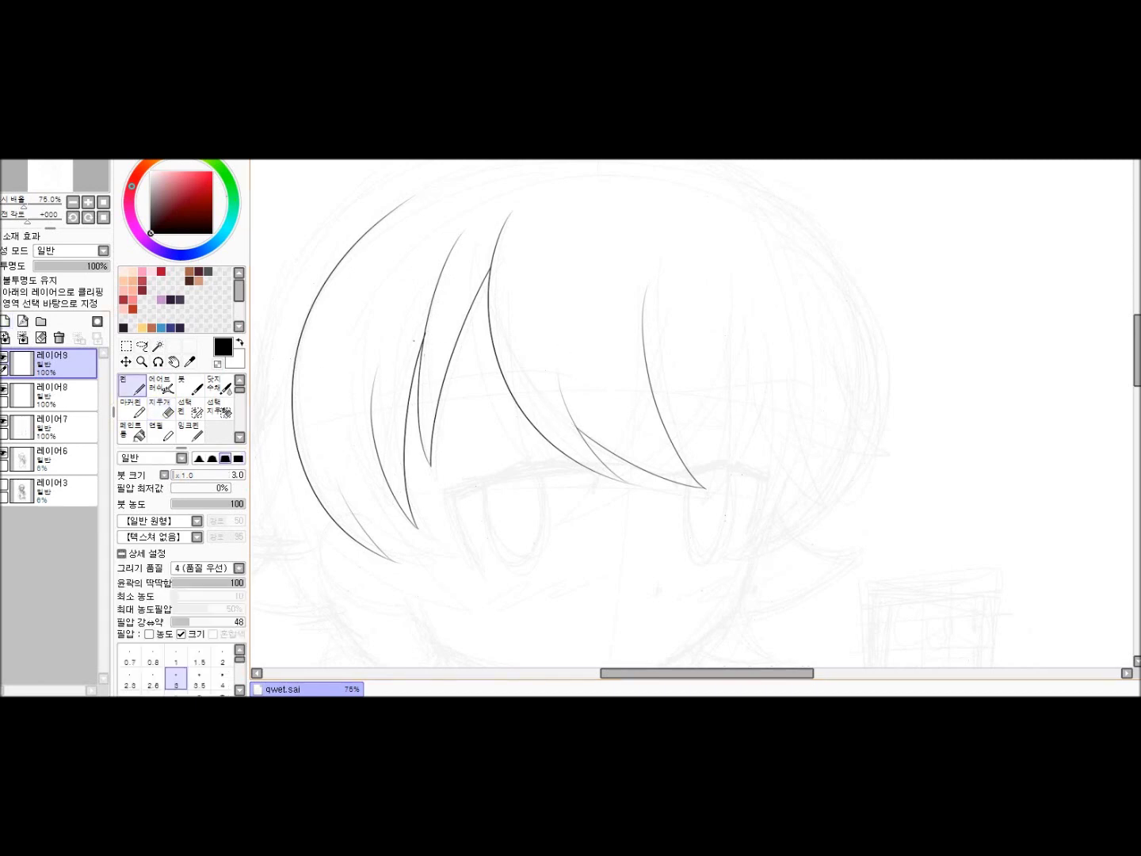
{"action": "key", "text": "ctrl+z"}
{"action": "left_click_drag", "start_coordinate": [395, 405], "coordinate": [387, 547]}
{"action": "scroll", "coordinate": [475, 508], "scroll_direction": "up", "scroll_amount": 2}
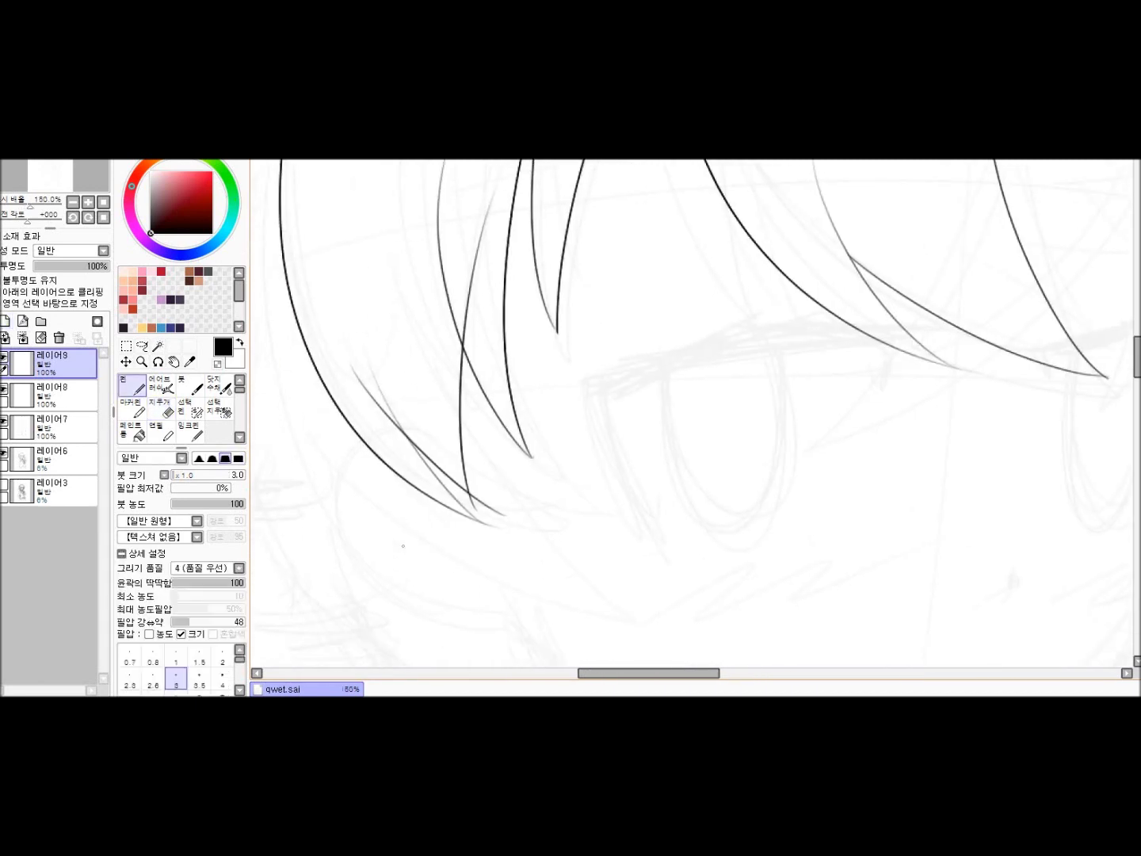
{"action": "key", "text": "e"}
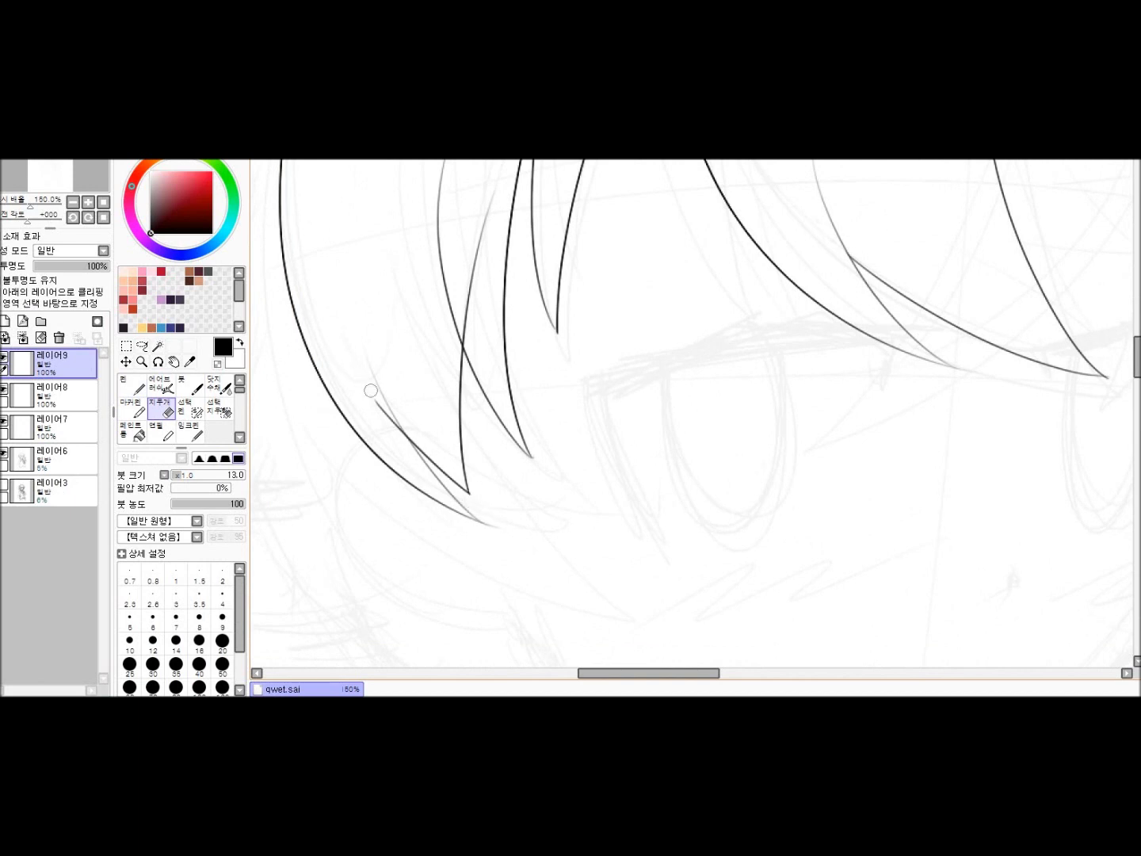
{"action": "scroll", "coordinate": [564, 477], "scroll_direction": "up", "scroll_amount": 2}
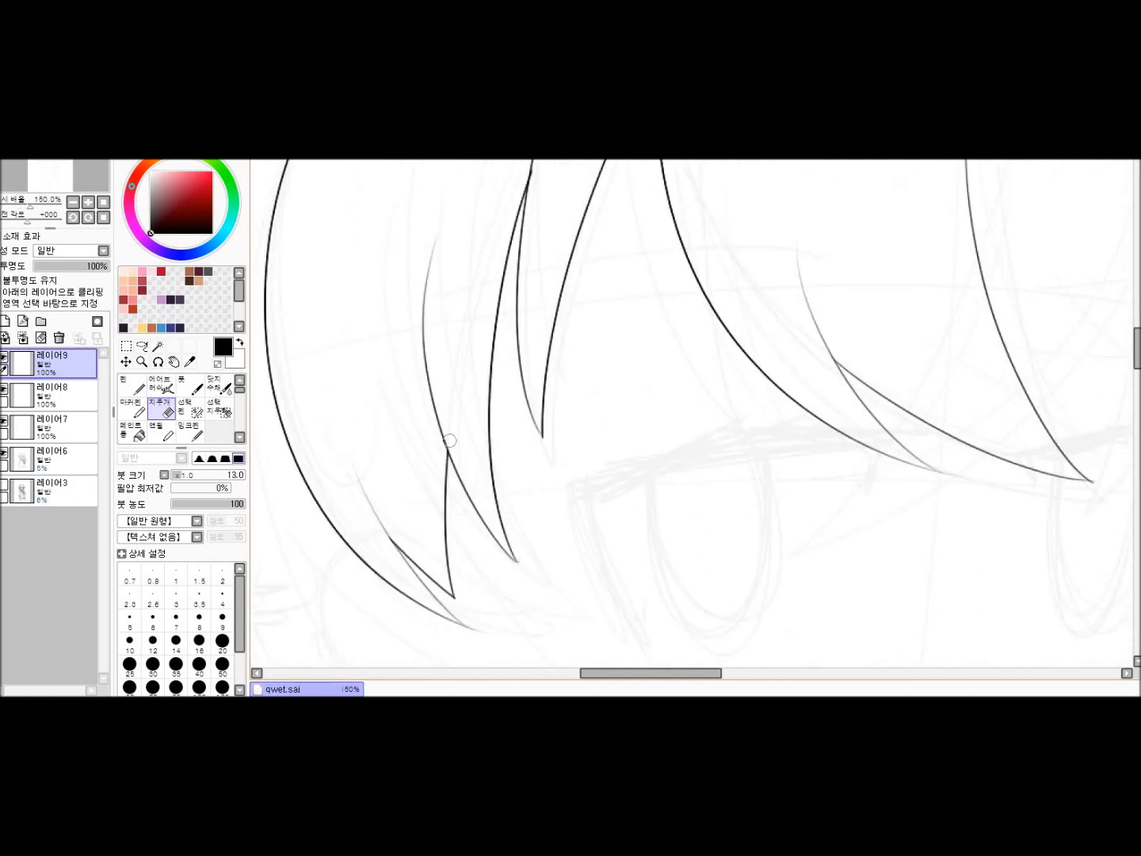
{"action": "scroll", "coordinate": [450, 441], "scroll_direction": "down", "scroll_amount": 2}
Ink the crossing curved strands at the center of the bangs, from the crown down to a tip between the eyes
{"action": "key", "text": "b"}
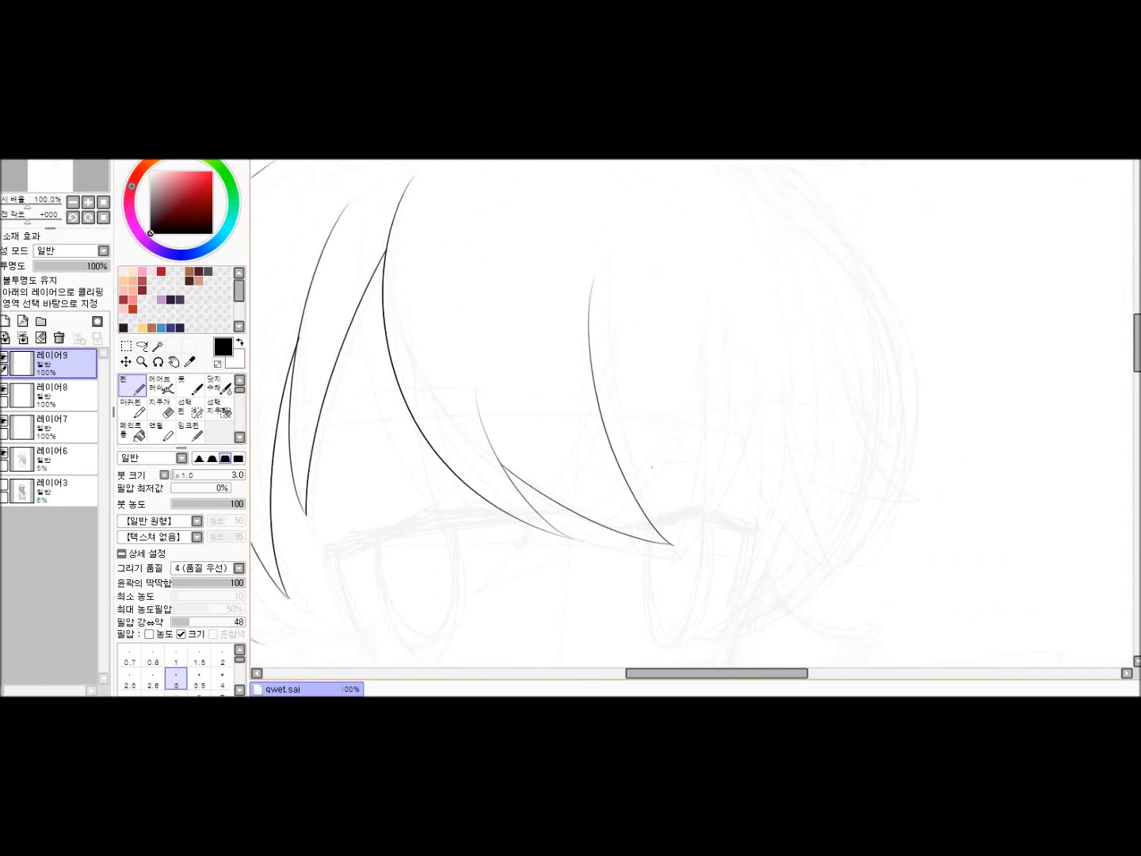
{"action": "scroll", "coordinate": [555, 412], "scroll_direction": "down", "scroll_amount": 1}
{"action": "left_click_drag", "start_coordinate": [617, 314], "coordinate": [515, 523]}
{"action": "left_click_drag", "start_coordinate": [740, 260], "coordinate": [524, 522]}
{"action": "key", "text": "ctrl+z"}
{"action": "left_click_drag", "start_coordinate": [715, 218], "coordinate": [514, 523]}
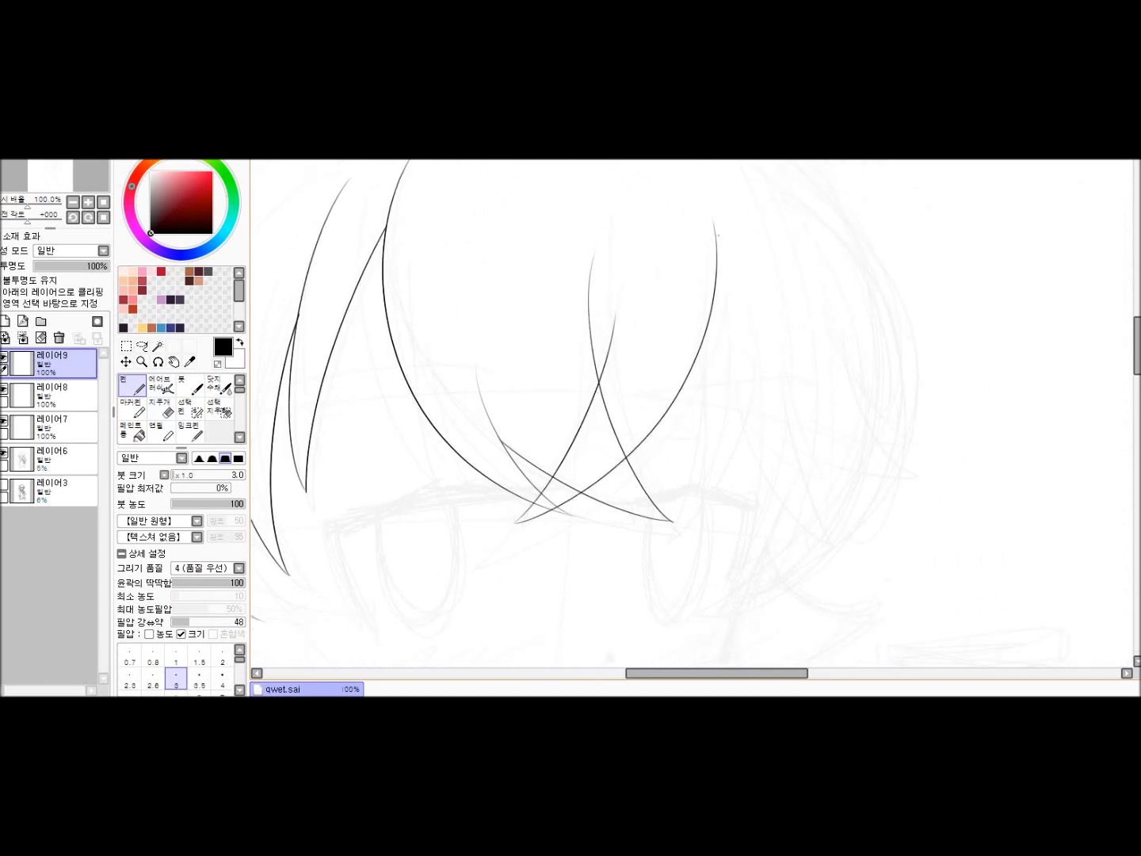
{"action": "scroll", "coordinate": [714, 219], "scroll_direction": "left", "scroll_amount": 2}
{"action": "left_click_drag", "start_coordinate": [982, 172], "coordinate": [1134, 359]}
{"action": "mouse_move", "coordinate": [545, 273]}
{"action": "left_mouse_down"}
{"action": "mouse_move", "coordinate": [544, 299]}
{"action": "mouse_move", "coordinate": [751, 563]}
{"action": "left_mouse_up"}
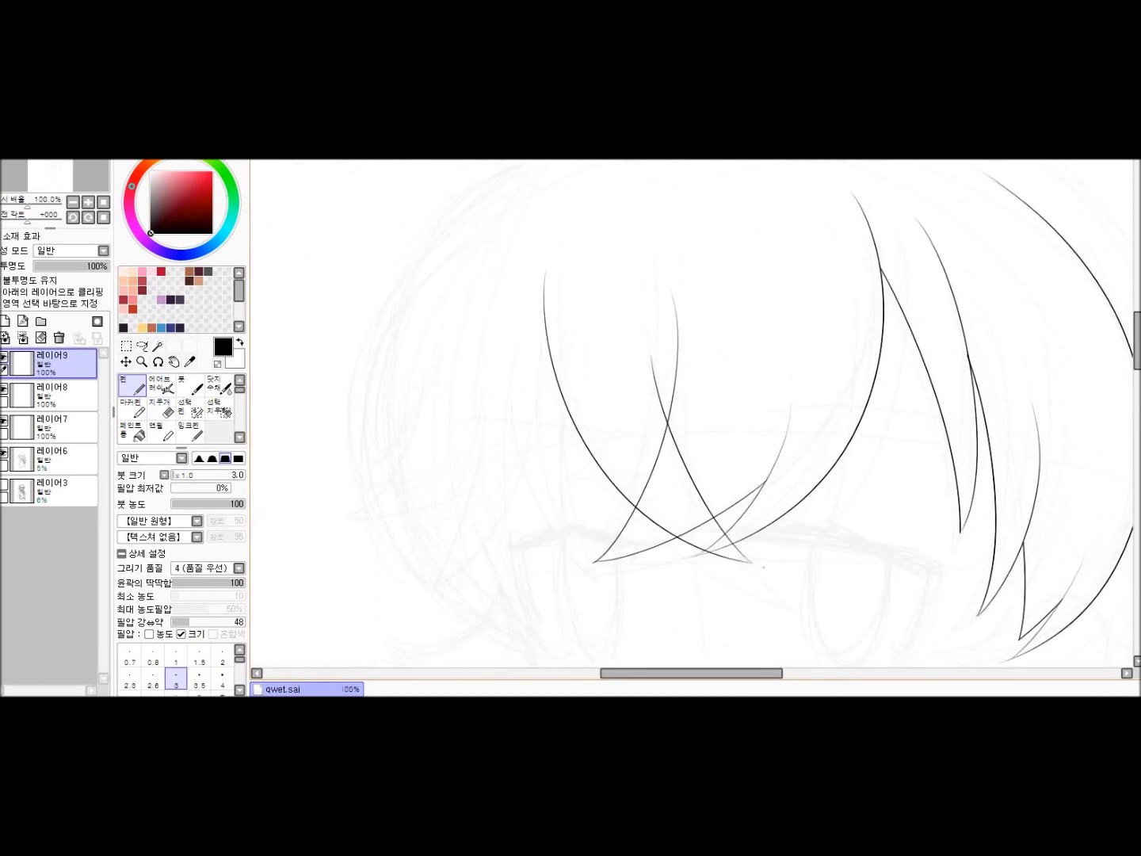
{"action": "scroll", "coordinate": [694, 412], "scroll_direction": "down", "scroll_amount": 2}
{"action": "left_click_drag", "start_coordinate": [409, 179], "coordinate": [349, 467]}
Erase the overlapping line segments where the central bang strands cross
{"action": "key", "text": "e"}
{"action": "left_click", "coordinate": [613, 471]}
{"action": "left_click_drag", "start_coordinate": [637, 427], "coordinate": [658, 378]}
{"action": "scroll", "coordinate": [658, 380], "scroll_direction": "up", "scroll_amount": 4}
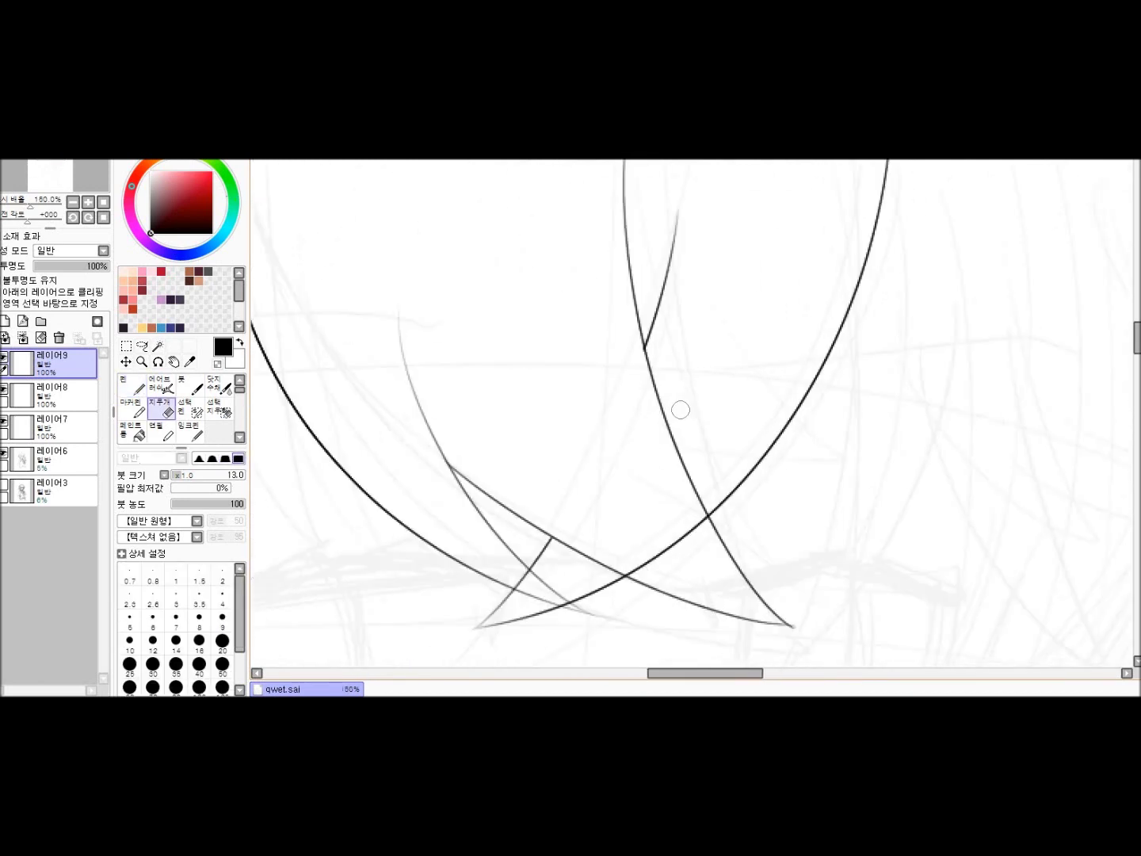
{"action": "mouse_move", "coordinate": [715, 466]}
{"action": "left_mouse_down"}
{"action": "mouse_move", "coordinate": [609, 531]}
{"action": "mouse_move", "coordinate": [444, 540]}
{"action": "left_mouse_up"}
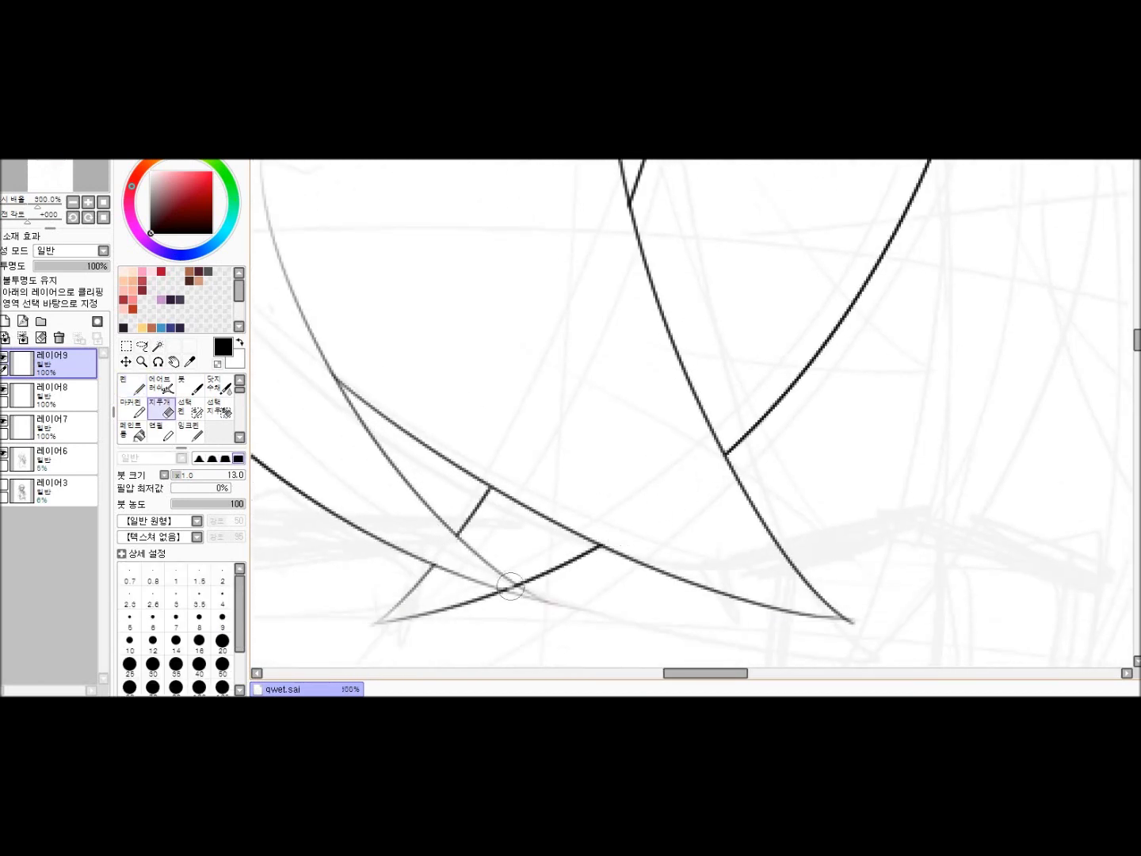
{"action": "scroll", "coordinate": [515, 617], "scroll_direction": "up", "scroll_amount": 1}
Ink the outward-flicking strand tip at the right side of the bangs on 레이어8, mirroring the view for its lower edge
{"action": "scroll", "coordinate": [500, 531], "scroll_direction": "down", "scroll_amount": 5}
{"action": "key", "text": "n"}
{"action": "mouse_move", "coordinate": [507, 507]}
{"action": "left_mouse_down"}
{"action": "mouse_move", "coordinate": [623, 449]}
{"action": "mouse_move", "coordinate": [600, 415]}
{"action": "left_mouse_up"}
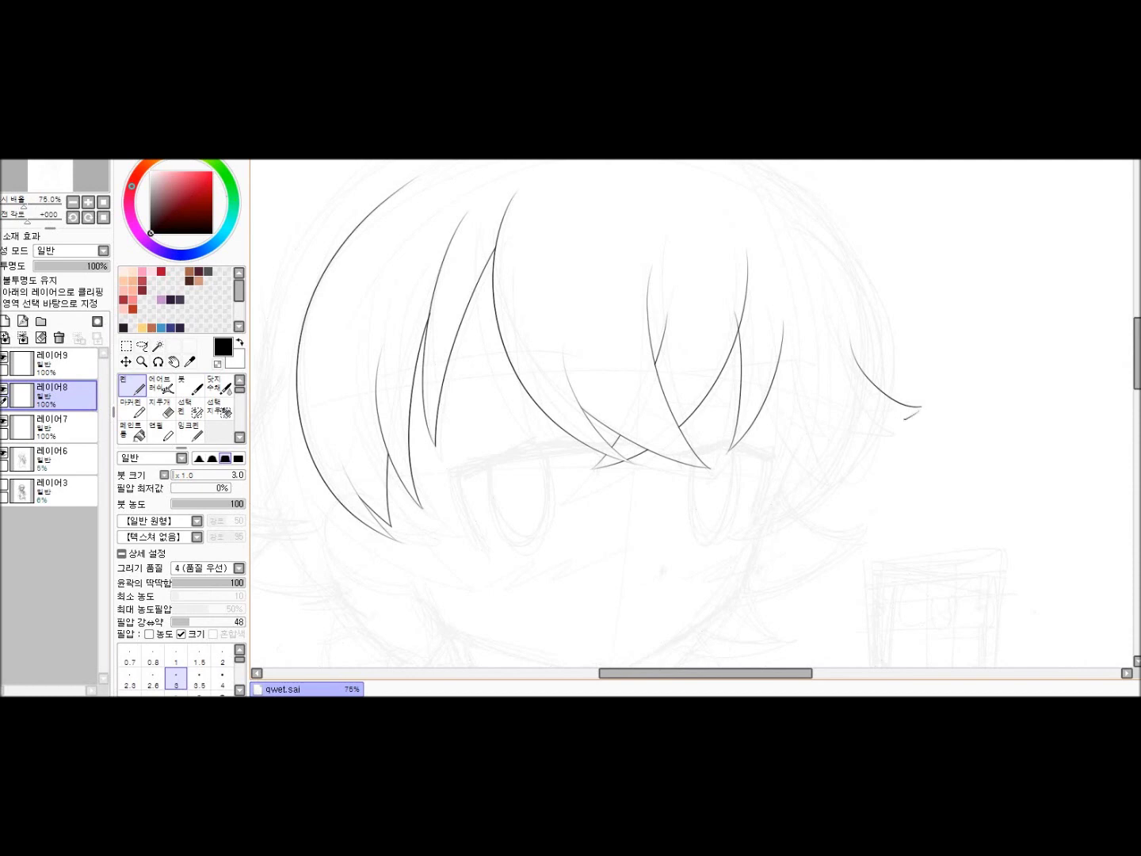
{"action": "key", "text": "ctrl+z"}
{"action": "key", "text": "h"}
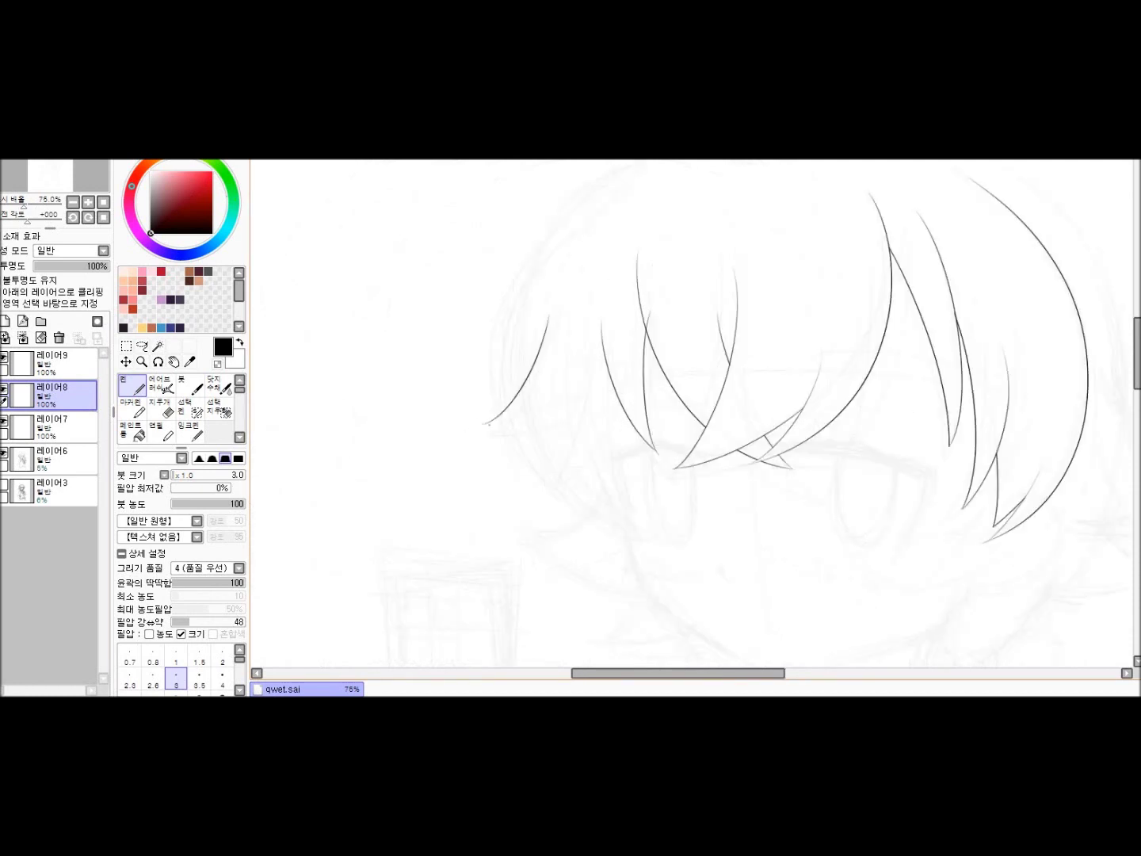
{"action": "left_click_drag", "start_coordinate": [489, 423], "coordinate": [575, 395]}
{"action": "key", "text": "h"}
Ink the pointed strand below the outward-flicking tip on 레이어7
{"action": "left_click", "coordinate": [53, 426]}
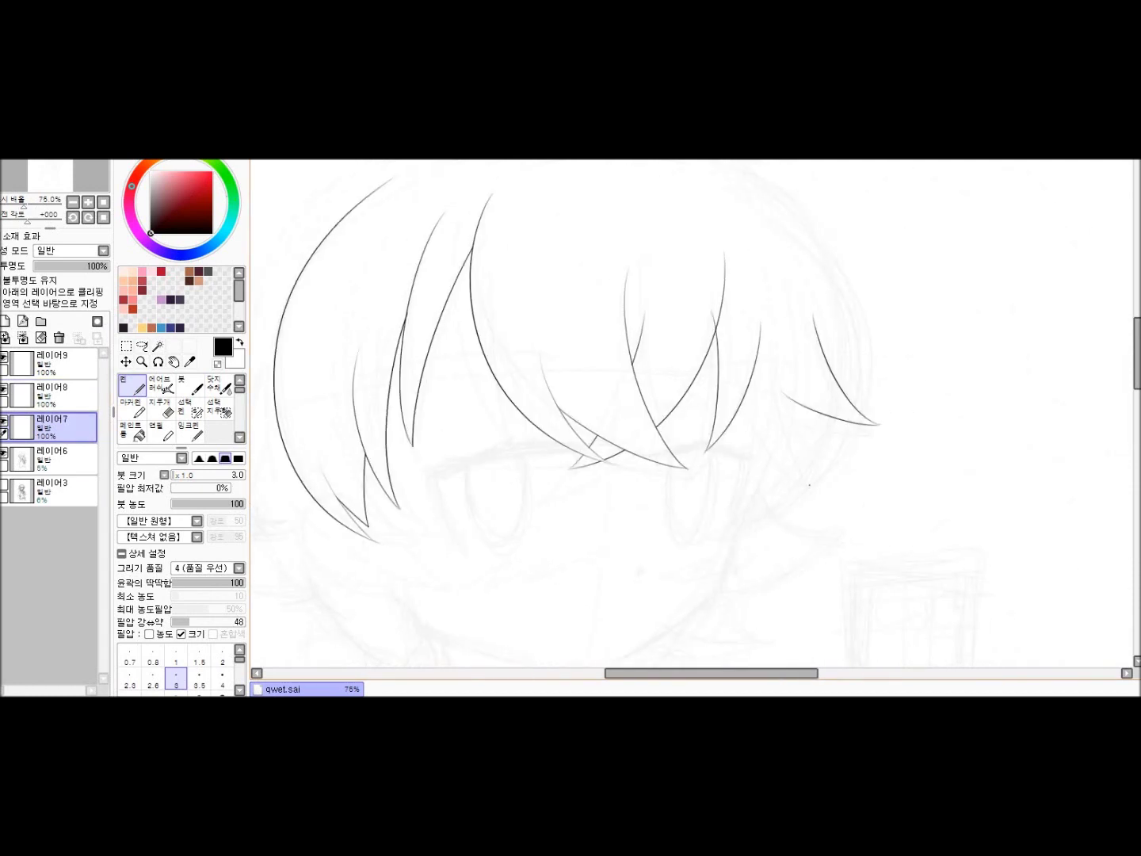
{"action": "left_click_drag", "start_coordinate": [675, 386], "coordinate": [680, 409]}
{"action": "left_click_drag", "start_coordinate": [725, 349], "coordinate": [744, 485]}
{"action": "key", "text": "h"}
{"action": "key", "text": "h"}
Ink the long outer contour along the right side of the hair on 레이어9, redrawing it until it follows the sketch
{"action": "left_click", "coordinate": [52, 361]}
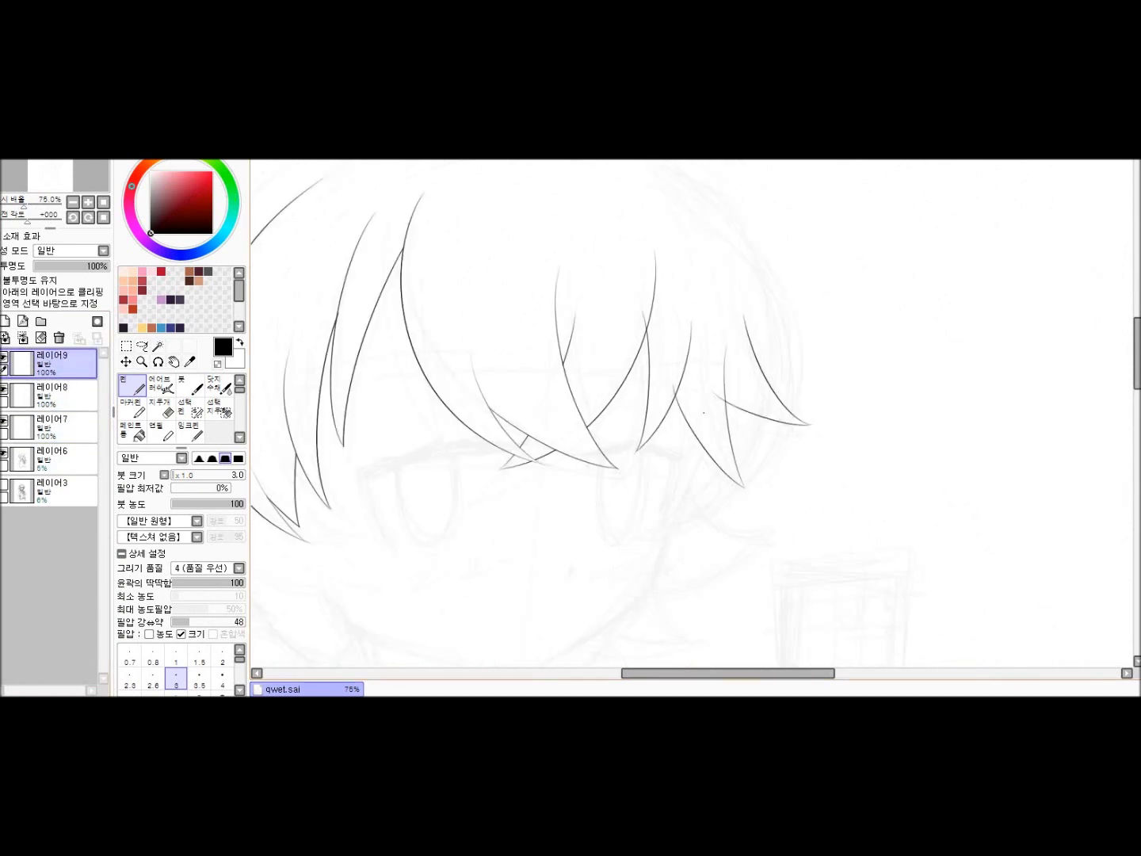
{"action": "scroll", "coordinate": [696, 419], "scroll_direction": "up", "scroll_amount": 1}
{"action": "key", "text": "h"}
{"action": "scroll", "coordinate": [696, 418], "scroll_direction": "left", "scroll_amount": 3}
{"action": "left_click_drag", "start_coordinate": [680, 216], "coordinate": [546, 426]}
{"action": "key", "text": "ctrl+z"}
{"action": "key", "text": "ctrl+z"}
{"action": "mouse_move", "coordinate": [674, 221]}
{"action": "left_mouse_down"}
{"action": "mouse_move", "coordinate": [672, 564]}
{"action": "mouse_move", "coordinate": [646, 241]}
{"action": "mouse_move", "coordinate": [674, 568]}
{"action": "left_mouse_up"}
{"action": "key", "text": "ctrl+z"}
{"action": "key", "text": "ctrl+z"}
{"action": "left_click_drag", "start_coordinate": [664, 224], "coordinate": [673, 568]}
Ink the short pointed strand beside the far eye at the lower right of the bangs
{"action": "scroll", "coordinate": [695, 418], "scroll_direction": "down", "scroll_amount": 2}
{"action": "scroll", "coordinate": [695, 418], "scroll_direction": "up", "scroll_amount": 2}
{"action": "key", "text": "ctrl+z"}
{"action": "left_click_drag", "start_coordinate": [587, 387], "coordinate": [643, 537]}
{"action": "scroll", "coordinate": [681, 412], "scroll_direction": "down", "scroll_amount": 2}
{"action": "scroll", "coordinate": [717, 416], "scroll_direction": "up", "scroll_amount": 2}
Erase the overlapping segments of the right-side strands on layers 레이어9, 레이어8 and 레이어7
{"action": "key", "text": "e"}
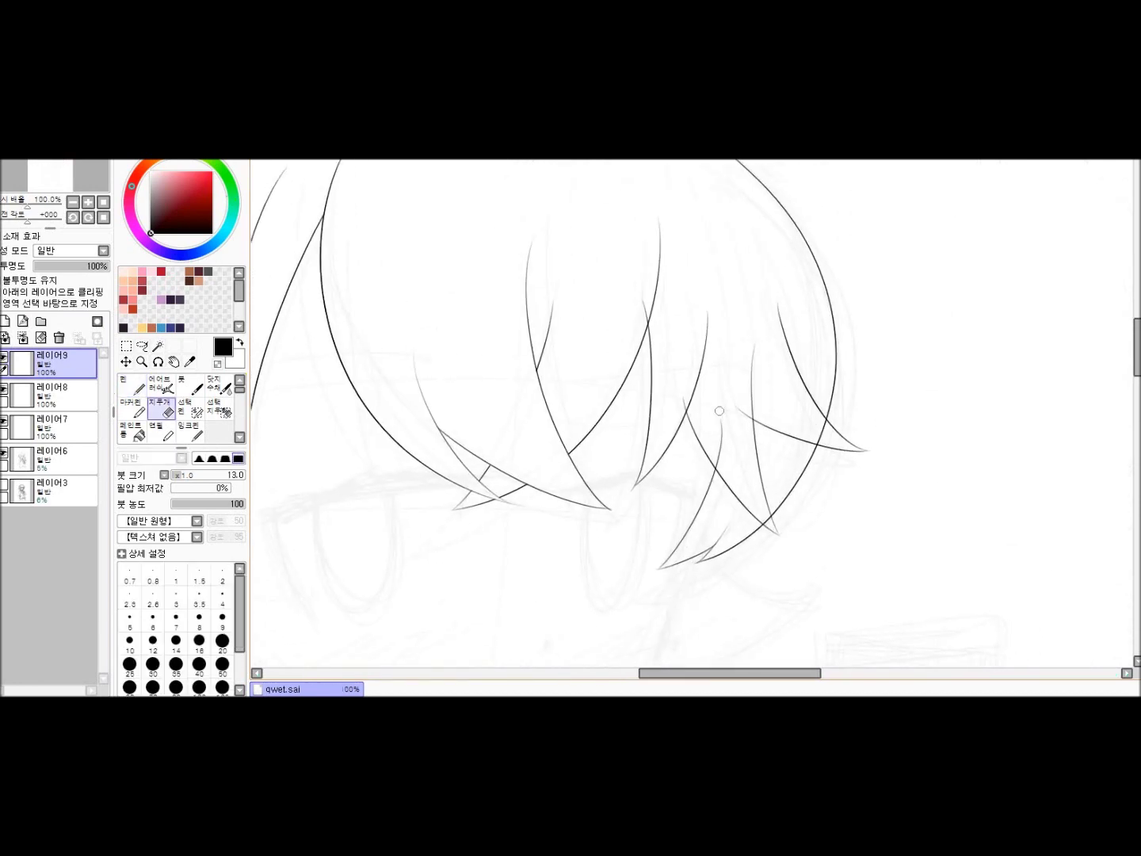
{"action": "scroll", "coordinate": [717, 466], "scroll_direction": "up", "scroll_amount": 1}
{"action": "scroll", "coordinate": [746, 554], "scroll_direction": "up", "scroll_amount": 1}
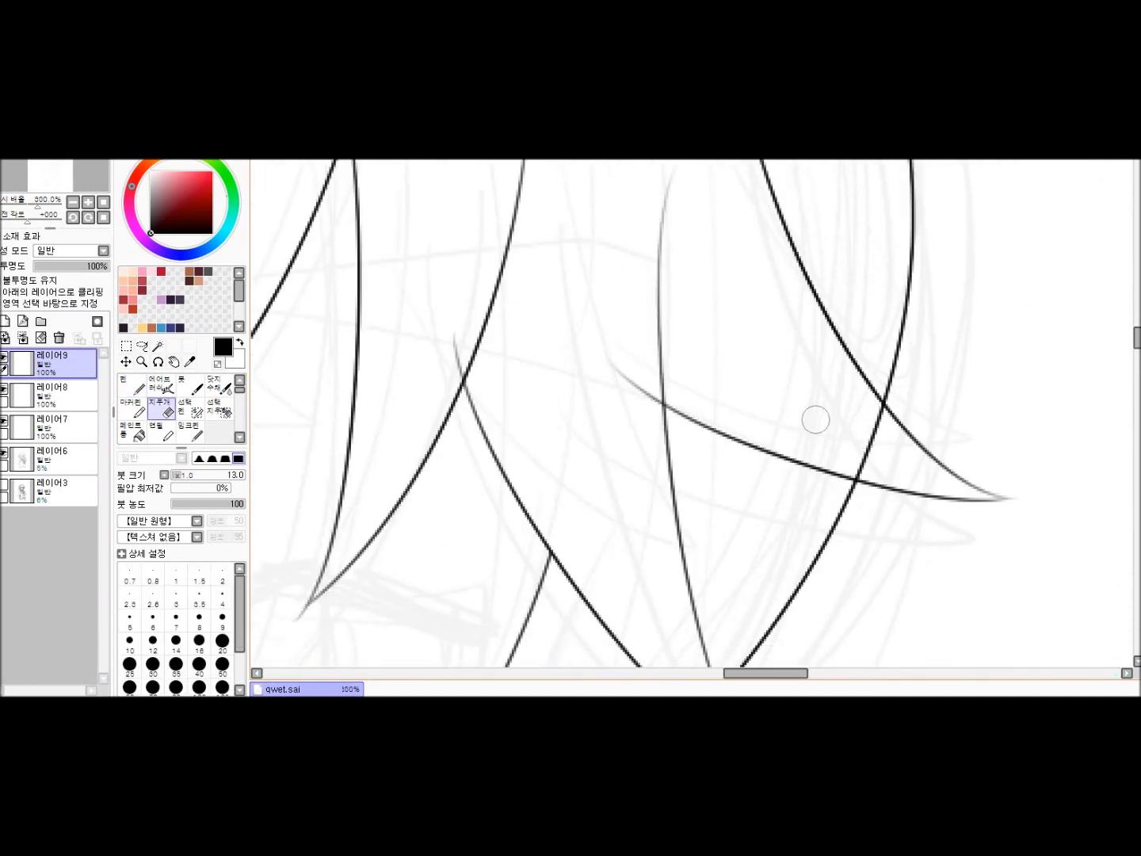
{"action": "scroll", "coordinate": [867, 468], "scroll_direction": "down", "scroll_amount": 2}
{"action": "scroll", "coordinate": [646, 354], "scroll_direction": "up", "scroll_amount": 1}
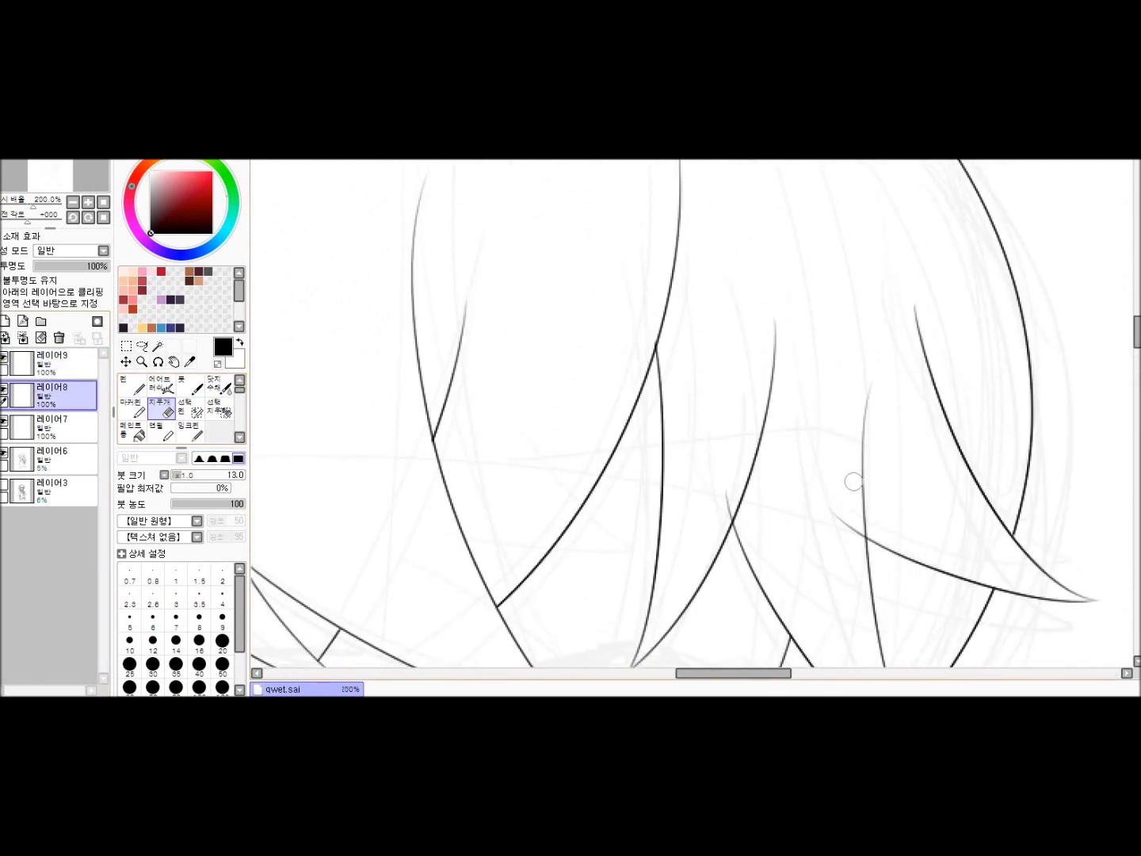
{"action": "scroll", "coordinate": [852, 477], "scroll_direction": "down", "scroll_amount": 2}
{"action": "scroll", "coordinate": [511, 417], "scroll_direction": "down", "scroll_amount": 2}
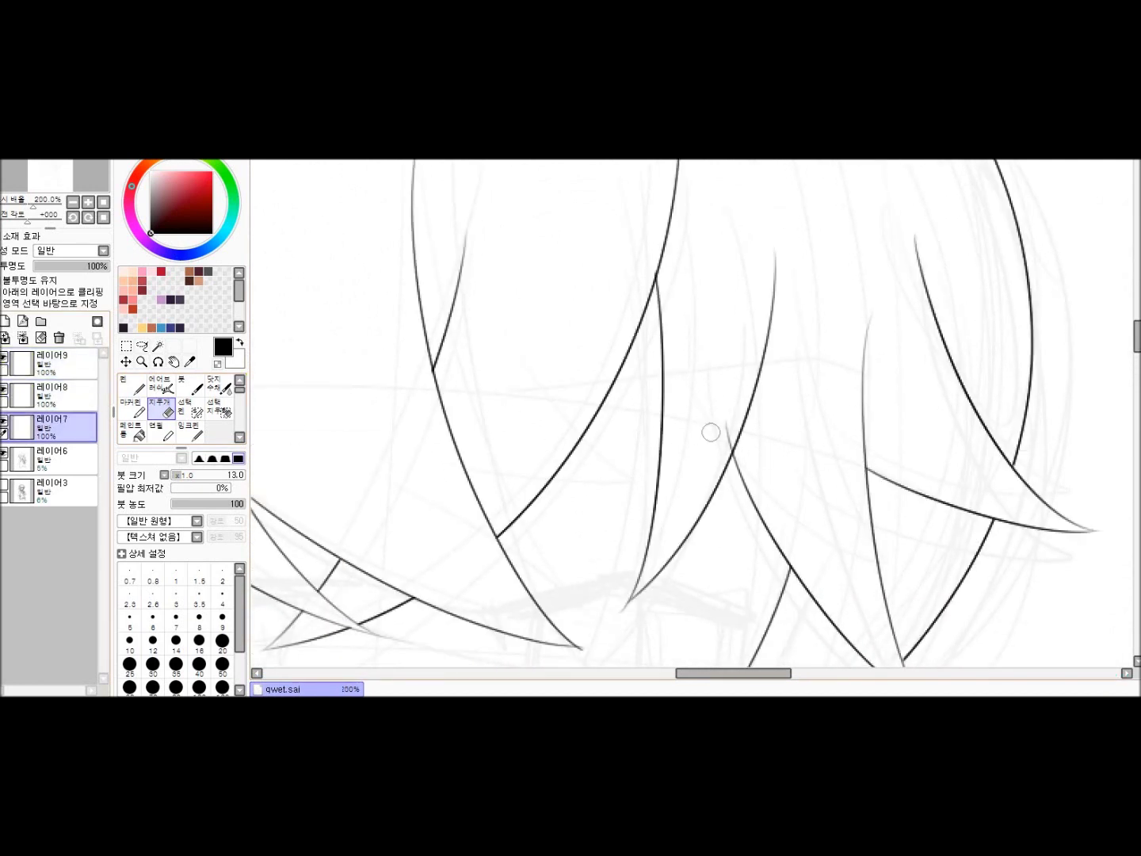
{"action": "scroll", "coordinate": [720, 439], "scroll_direction": "down", "scroll_amount": 3}
Add a new layer for the face and ink the cheek line below the right-side bangs
{"action": "left_click", "coordinate": [5, 321]}
{"action": "scroll", "coordinate": [713, 396], "scroll_direction": "up", "scroll_amount": 1}
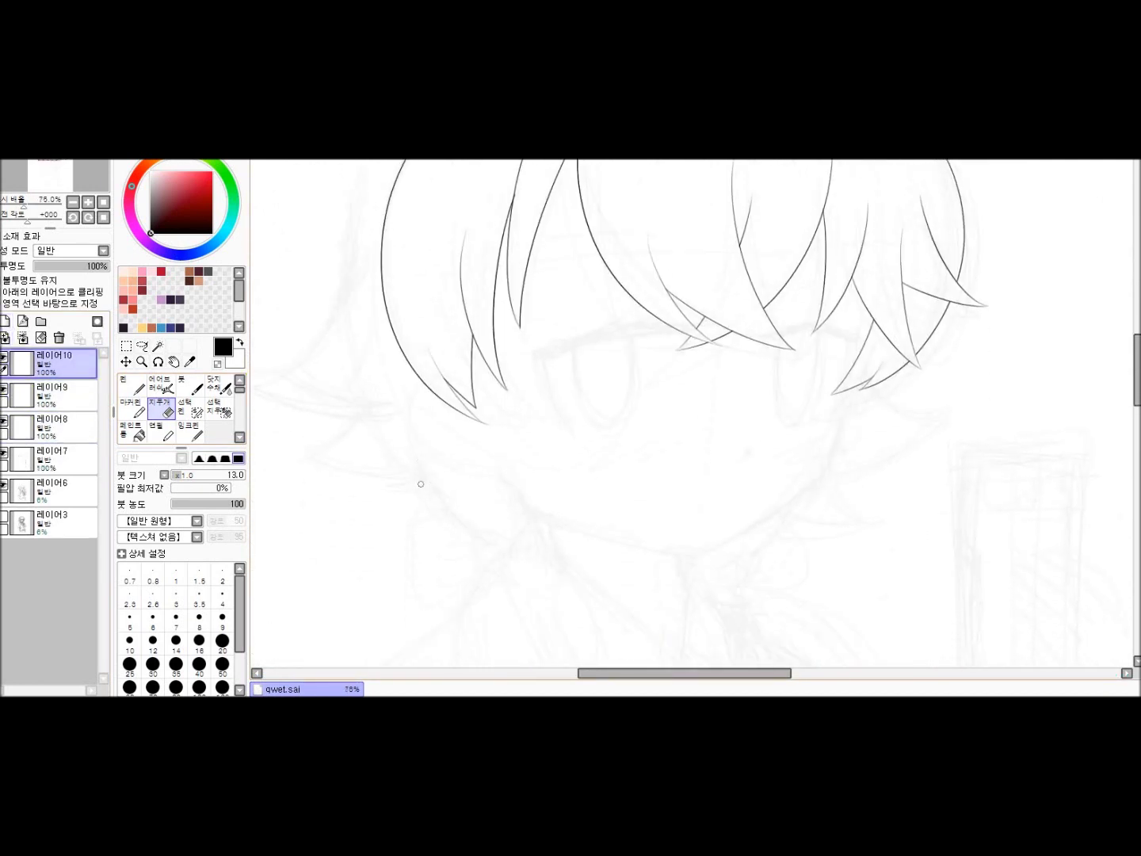
{"action": "key", "text": "n"}
{"action": "scroll", "coordinate": [874, 306], "scroll_direction": "down", "scroll_amount": 1}
{"action": "key", "text": "ctrl+z"}
{"action": "left_click_drag", "start_coordinate": [872, 302], "coordinate": [825, 476]}
{"action": "key", "text": "h"}
{"action": "key", "text": "h"}
Ink the ear outline and the jawline running from below the ear to the chin
{"action": "key", "text": "ctrl+z"}
{"action": "left_click_drag", "start_coordinate": [444, 372], "coordinate": [506, 481]}
{"action": "key", "text": "ctrl+z"}
{"action": "key", "text": "ctrl+z"}
{"action": "mouse_move", "coordinate": [512, 488]}
{"action": "left_mouse_down"}
{"action": "mouse_move", "coordinate": [603, 536]}
{"action": "mouse_move", "coordinate": [534, 518]}
{"action": "mouse_move", "coordinate": [710, 566]}
{"action": "mouse_move", "coordinate": [673, 551]}
{"action": "mouse_move", "coordinate": [706, 558]}
{"action": "left_mouse_up"}
{"action": "key", "text": "ctrl+z"}
{"action": "key", "text": "ctrl+z"}
{"action": "key", "text": "ctrl+z"}
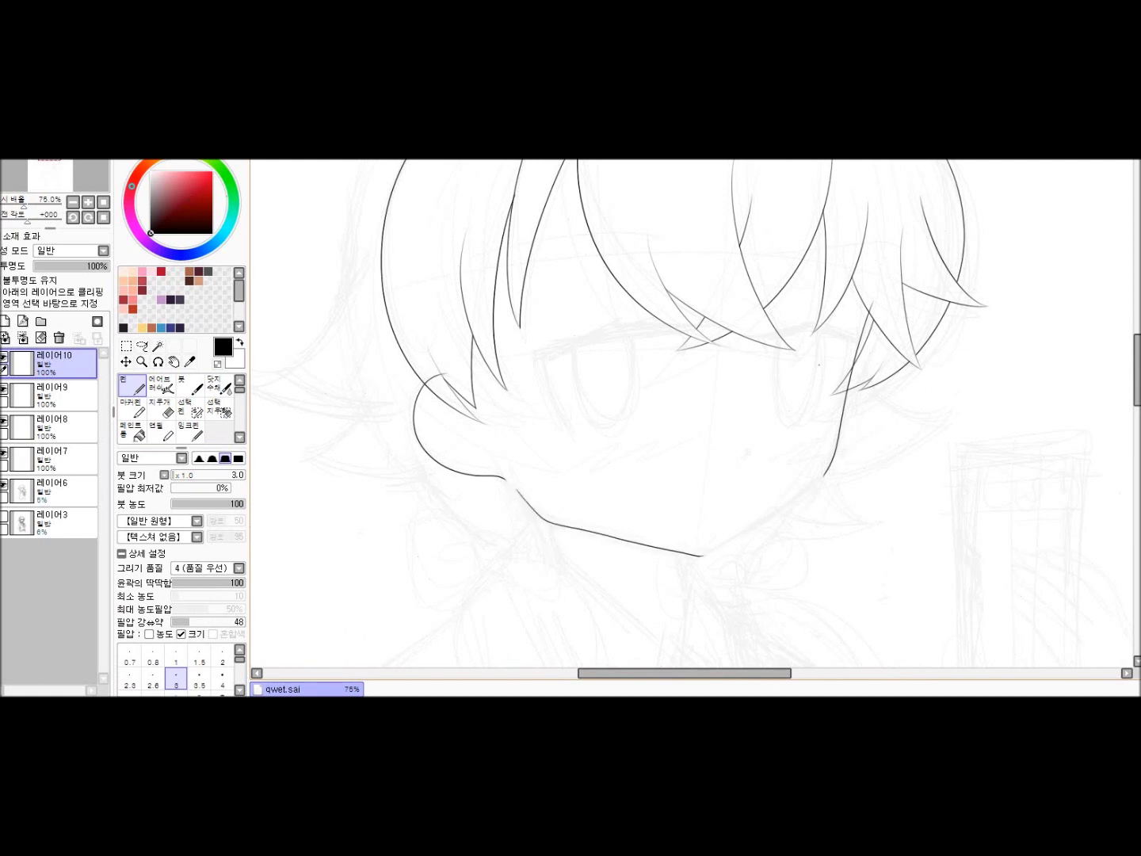
Ink the jawline from the chin up to the right cheek, join it to the cheek line, and clean up the joint
{"action": "scroll", "coordinate": [817, 582], "scroll_direction": "up", "scroll_amount": 2}
{"action": "left_click_drag", "start_coordinate": [797, 392], "coordinate": [575, 530]}
{"action": "key", "text": "ctrl+z"}
{"action": "mouse_move", "coordinate": [825, 359]}
{"action": "left_mouse_down"}
{"action": "mouse_move", "coordinate": [713, 445]}
{"action": "mouse_move", "coordinate": [574, 526]}
{"action": "left_mouse_up"}
{"action": "key", "text": "ctrl+z"}
{"action": "mouse_move", "coordinate": [577, 529]}
{"action": "left_mouse_down"}
{"action": "mouse_move", "coordinate": [825, 365]}
{"action": "mouse_move", "coordinate": [812, 381]}
{"action": "left_mouse_up"}
{"action": "key", "text": "e"}
{"action": "key", "text": "n"}
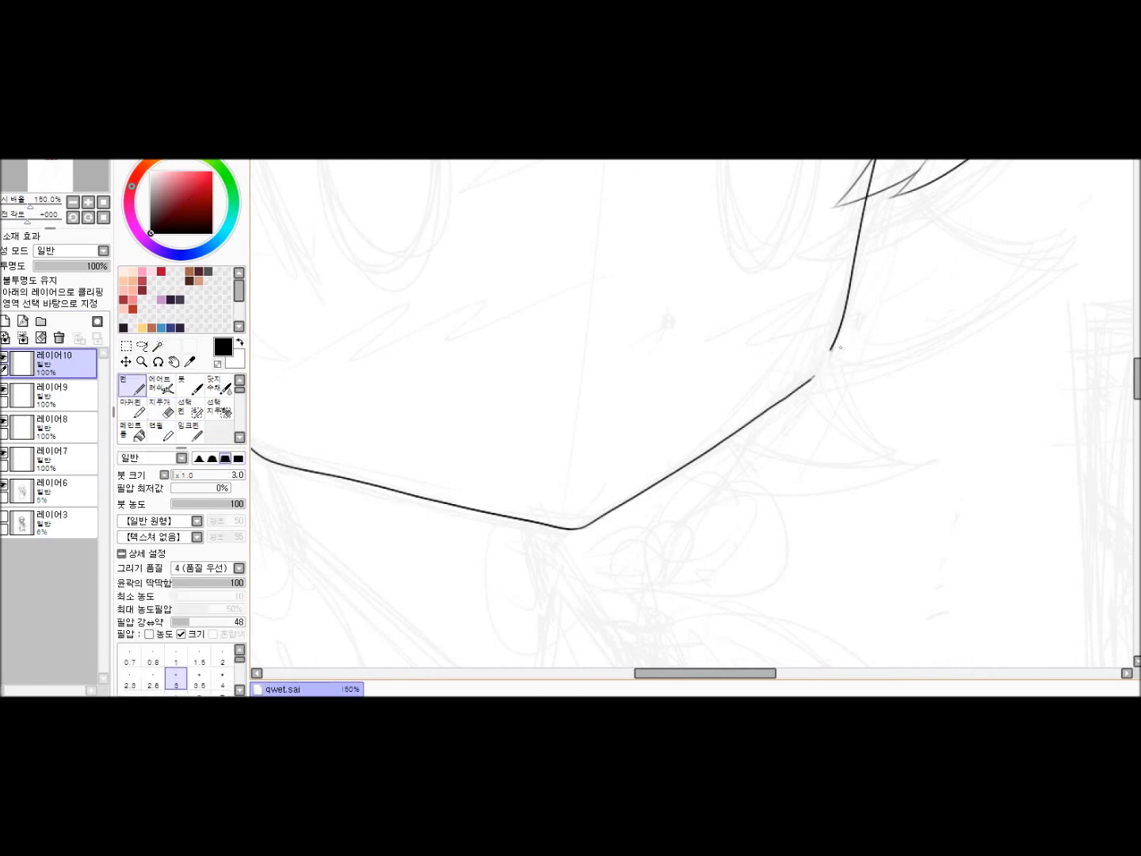
{"action": "key", "text": "e"}
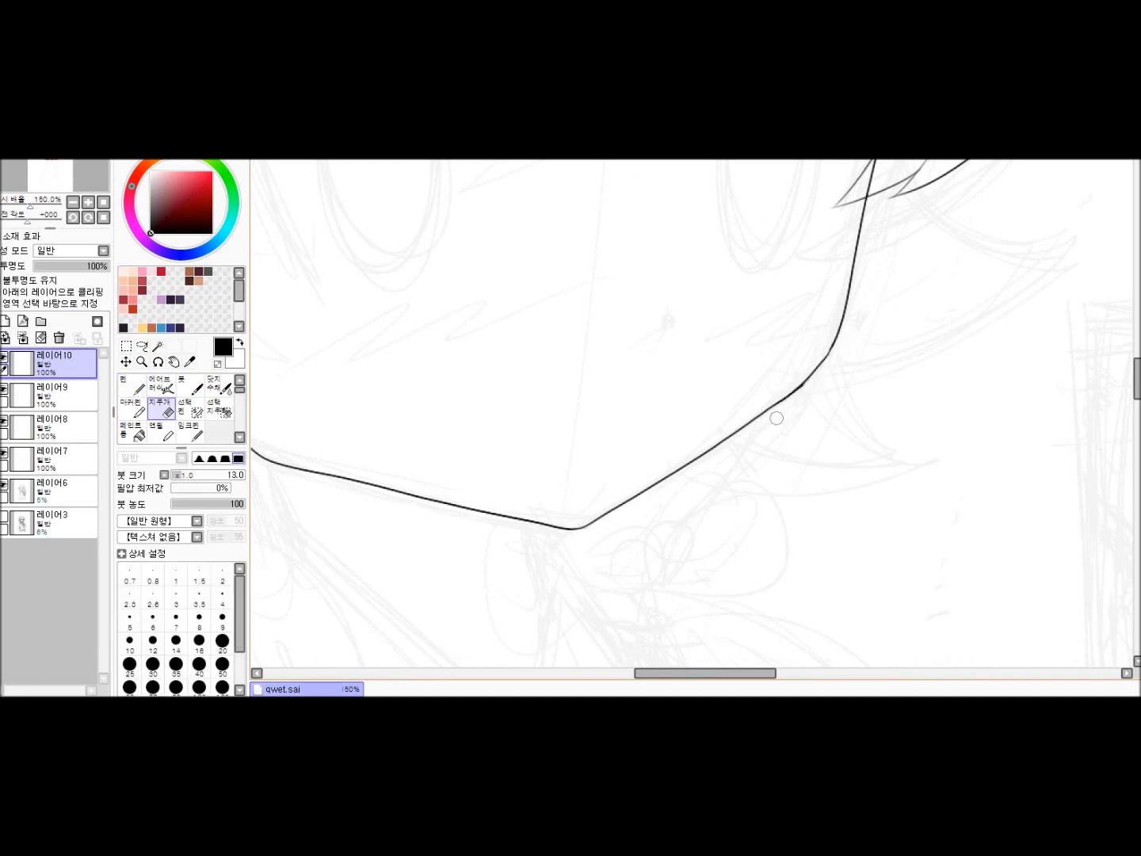
{"action": "scroll", "coordinate": [776, 417], "scroll_direction": "down", "scroll_amount": 2}
Ink the large pointed side strand that sweeps over the ear toward the cheek and clean up its edges
{"action": "key", "text": "n"}
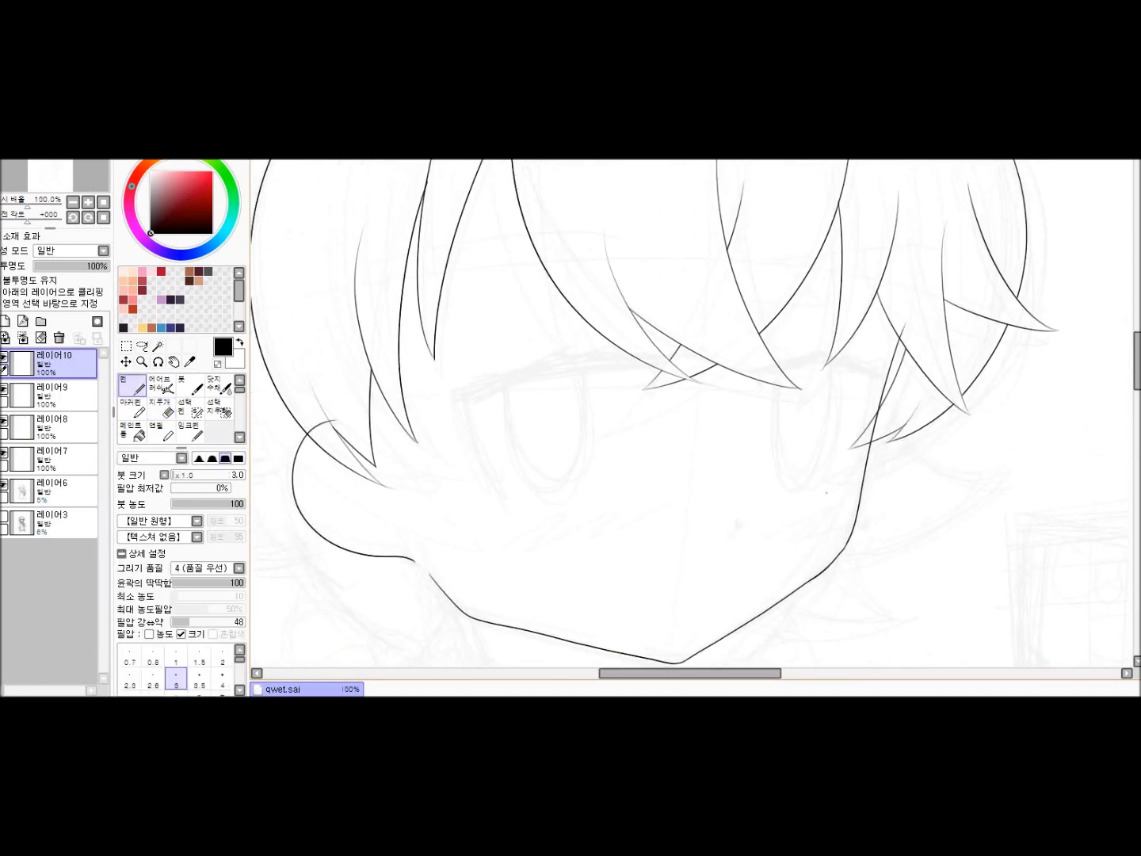
{"action": "left_click_drag", "start_coordinate": [826, 492], "coordinate": [868, 421]}
{"action": "left_click_drag", "start_coordinate": [380, 351], "coordinate": [504, 468]}
{"action": "key", "text": "ctrl+z"}
{"action": "left_click_drag", "start_coordinate": [318, 360], "coordinate": [534, 479]}
{"action": "left_click_drag", "start_coordinate": [418, 267], "coordinate": [529, 476]}
{"action": "key", "text": "e"}
{"action": "scroll", "coordinate": [367, 390], "scroll_direction": "down", "scroll_amount": 2}
{"action": "scroll", "coordinate": [760, 345], "scroll_direction": "up", "scroll_amount": 4}
Ink a small pointed strand beside the right cheek and erase the hair and cheek lines that overlap it
{"action": "key", "text": "n"}
{"action": "mouse_move", "coordinate": [769, 311]}
{"action": "left_mouse_down"}
{"action": "mouse_move", "coordinate": [721, 381]}
{"action": "mouse_move", "coordinate": [733, 393]}
{"action": "left_mouse_up"}
{"action": "key", "text": "e"}
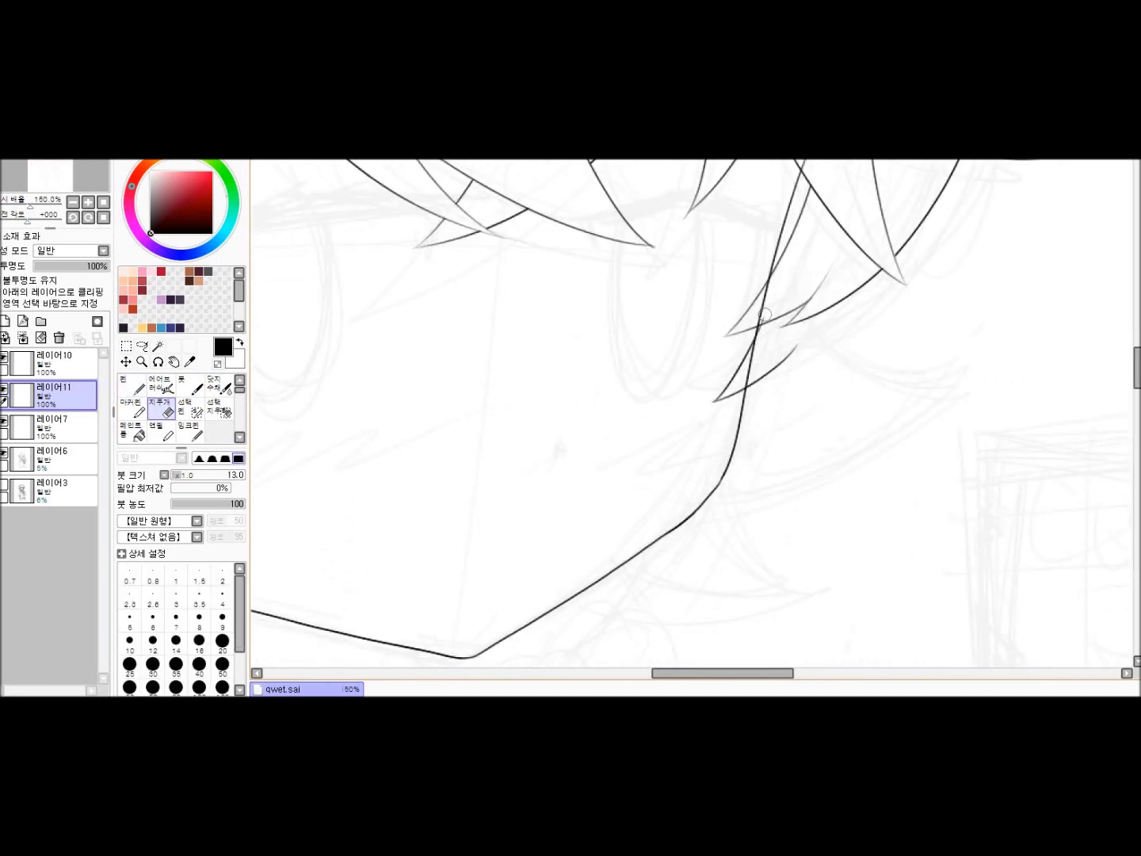
{"action": "scroll", "coordinate": [789, 310], "scroll_direction": "up", "scroll_amount": 2}
{"action": "left_click", "coordinate": [54, 361]}
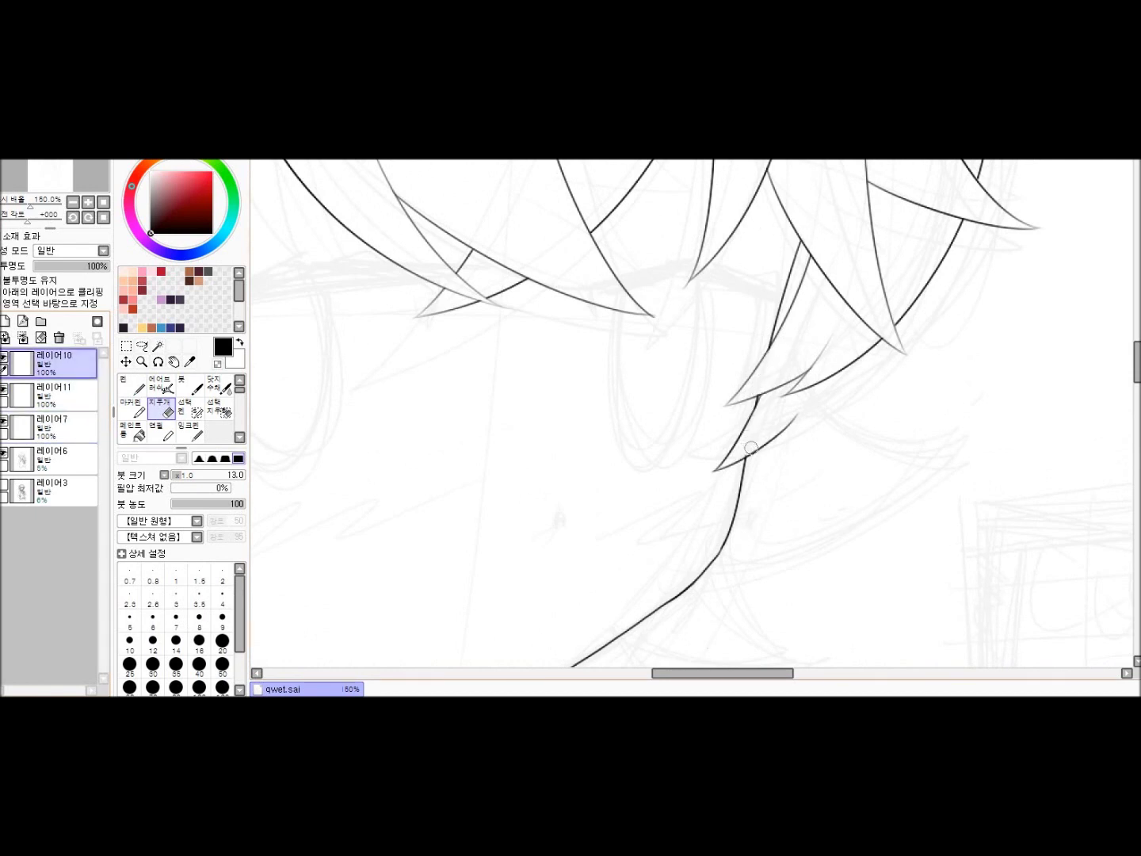
Add a new layer, ink a small pointed tuft in front of the ear, and erase its excess above the side strand
{"action": "scroll", "coordinate": [753, 447], "scroll_direction": "down", "scroll_amount": 1}
{"action": "scroll", "coordinate": [555, 395], "scroll_direction": "up", "scroll_amount": 1}
{"action": "scroll", "coordinate": [400, 334], "scroll_direction": "down", "scroll_amount": 1}
{"action": "key", "text": "ctrl+shift+n"}
{"action": "scroll", "coordinate": [369, 446], "scroll_direction": "up", "scroll_amount": 2}
{"action": "key", "text": "n"}
{"action": "key", "text": "ctrl+z"}
{"action": "left_click_drag", "start_coordinate": [547, 439], "coordinate": [588, 545]}
{"action": "left_click_drag", "start_coordinate": [580, 419], "coordinate": [591, 545]}
{"action": "key", "text": "e"}
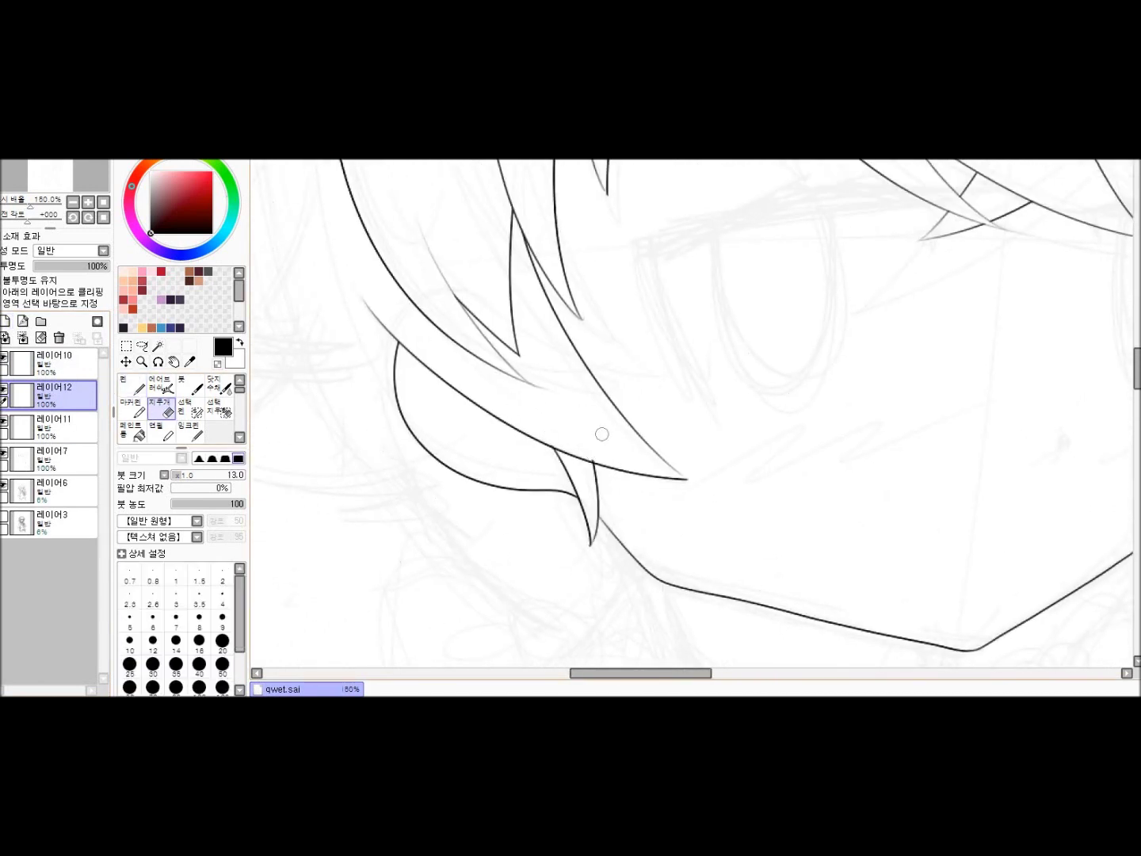
{"action": "scroll", "coordinate": [682, 384], "scroll_direction": "down", "scroll_amount": 2}
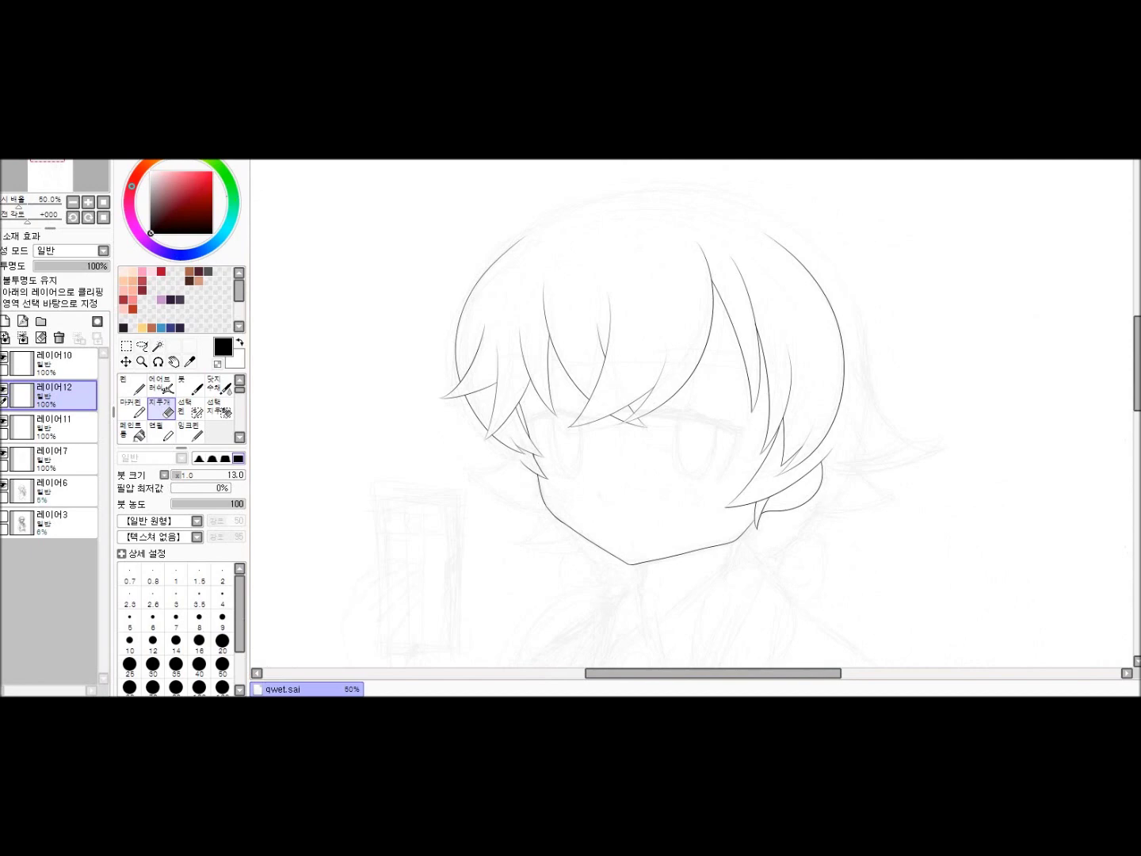
Add a new layer above the others and ink the outer contour of the head's back and crown
{"action": "key", "text": "ctrl+shift+n"}
{"action": "key", "text": "alt+Tab"}
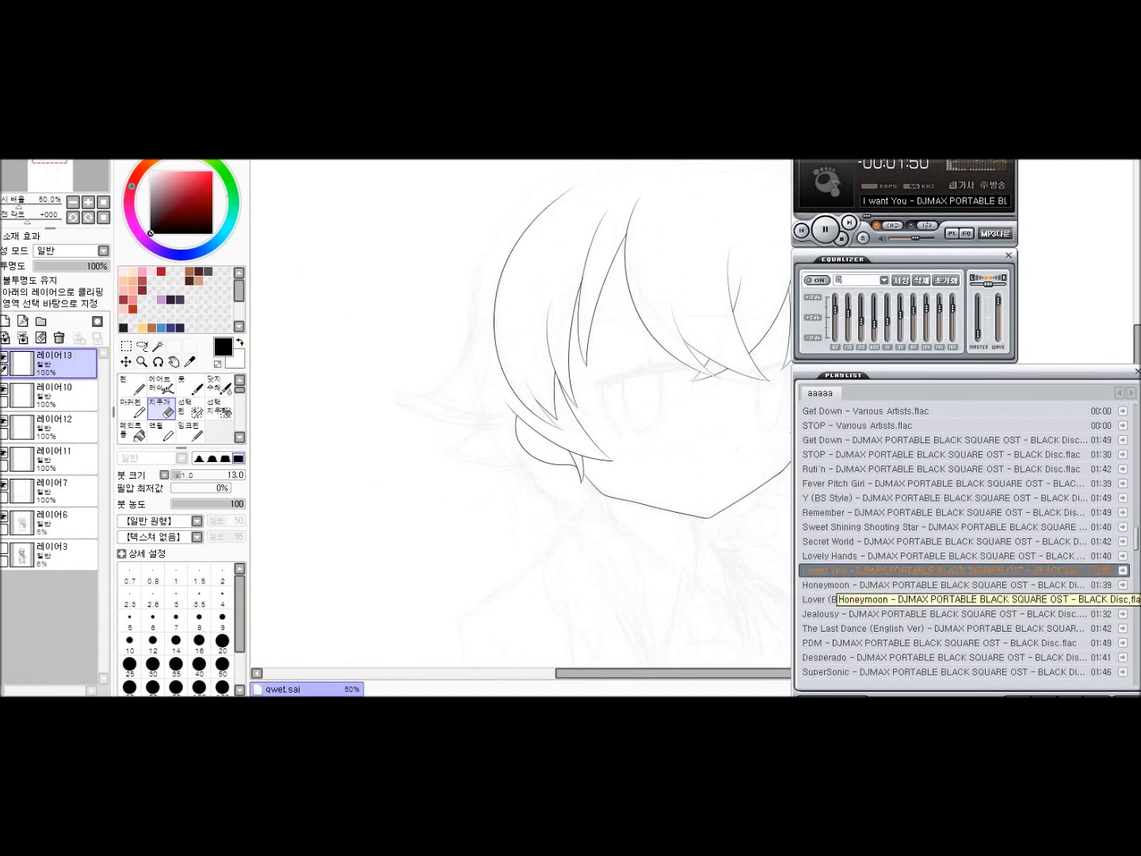
{"action": "key", "text": "alt+Tab"}
{"action": "scroll", "coordinate": [681, 412], "scroll_direction": "up", "scroll_amount": 1}
{"action": "key", "text": "n"}
{"action": "scroll", "coordinate": [682, 411], "scroll_direction": "up", "scroll_amount": 1}
{"action": "left_click_drag", "start_coordinate": [373, 474], "coordinate": [666, 245]}
Rotate the canvas, ink the crown contour that closes the gap in the head outline, and clean up the joints
{"action": "key", "text": "End"}
{"action": "key", "text": "End"}
{"action": "key", "text": "End"}
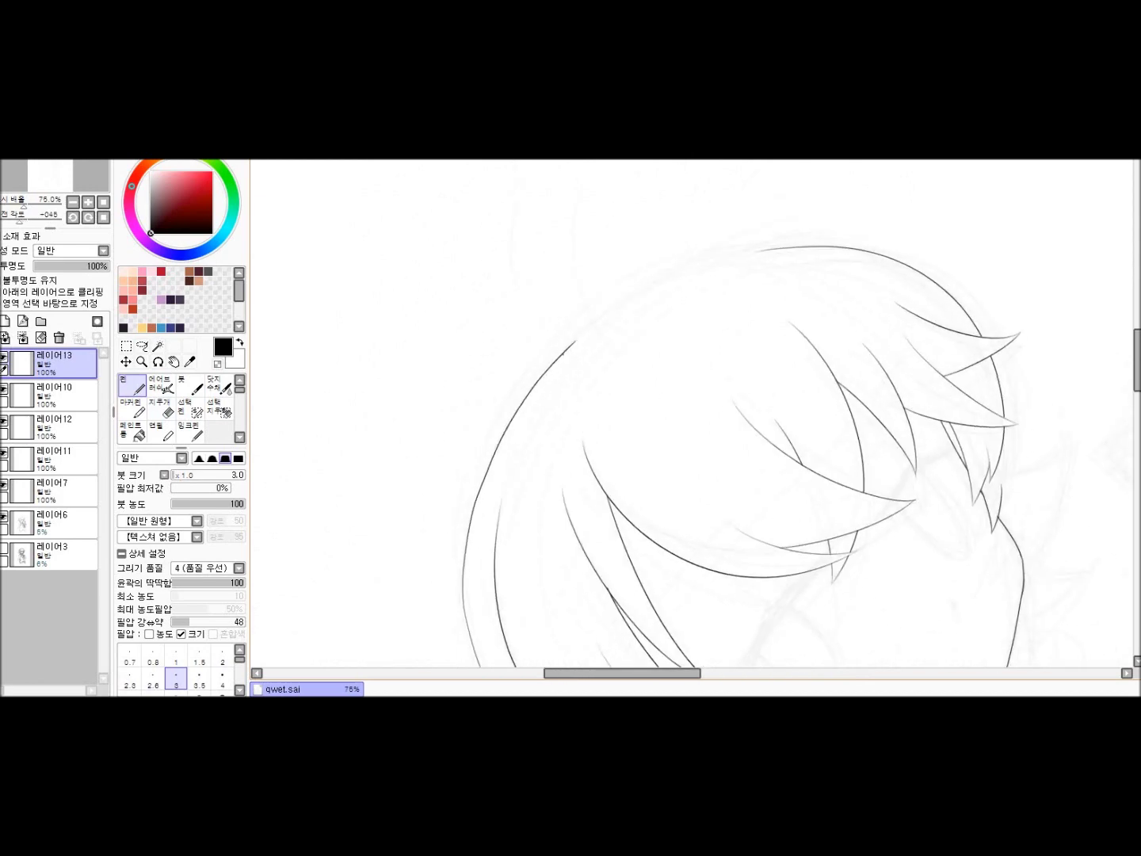
{"action": "key", "text": "End"}
{"action": "key", "text": "End"}
{"action": "key", "text": "End"}
{"action": "key", "text": "End"}
{"action": "scroll", "coordinate": [695, 412], "scroll_direction": "up", "scroll_amount": 1}
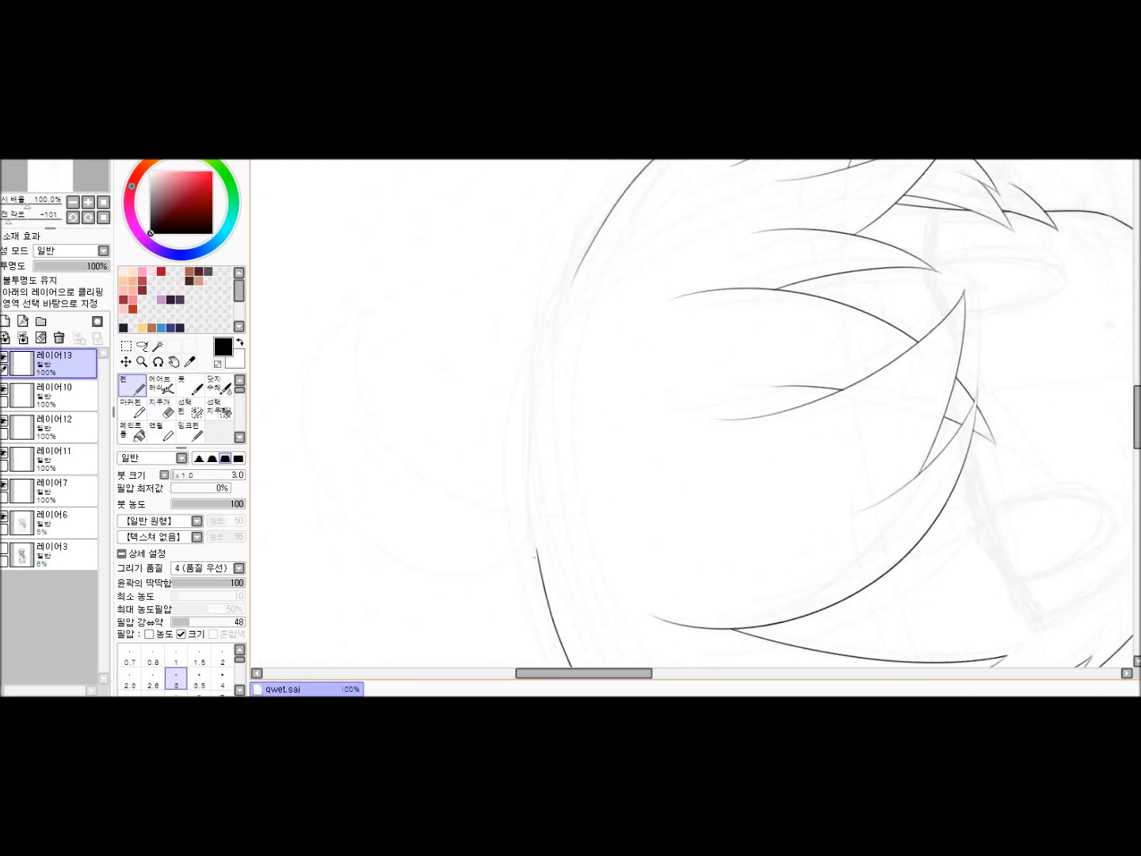
{"action": "left_click_drag", "start_coordinate": [8, 223], "coordinate": [29, 222]}
{"action": "mouse_move", "coordinate": [500, 352]}
{"action": "left_mouse_down"}
{"action": "mouse_move", "coordinate": [712, 285]}
{"action": "mouse_move", "coordinate": [831, 300]}
{"action": "left_mouse_up"}
{"action": "key", "text": "ctrl+z"}
{"action": "left_click_drag", "start_coordinate": [532, 333], "coordinate": [824, 298]}
{"action": "key", "text": "e"}
{"action": "scroll", "coordinate": [486, 380], "scroll_direction": "down", "scroll_amount": 2}
{"action": "key", "text": "h"}
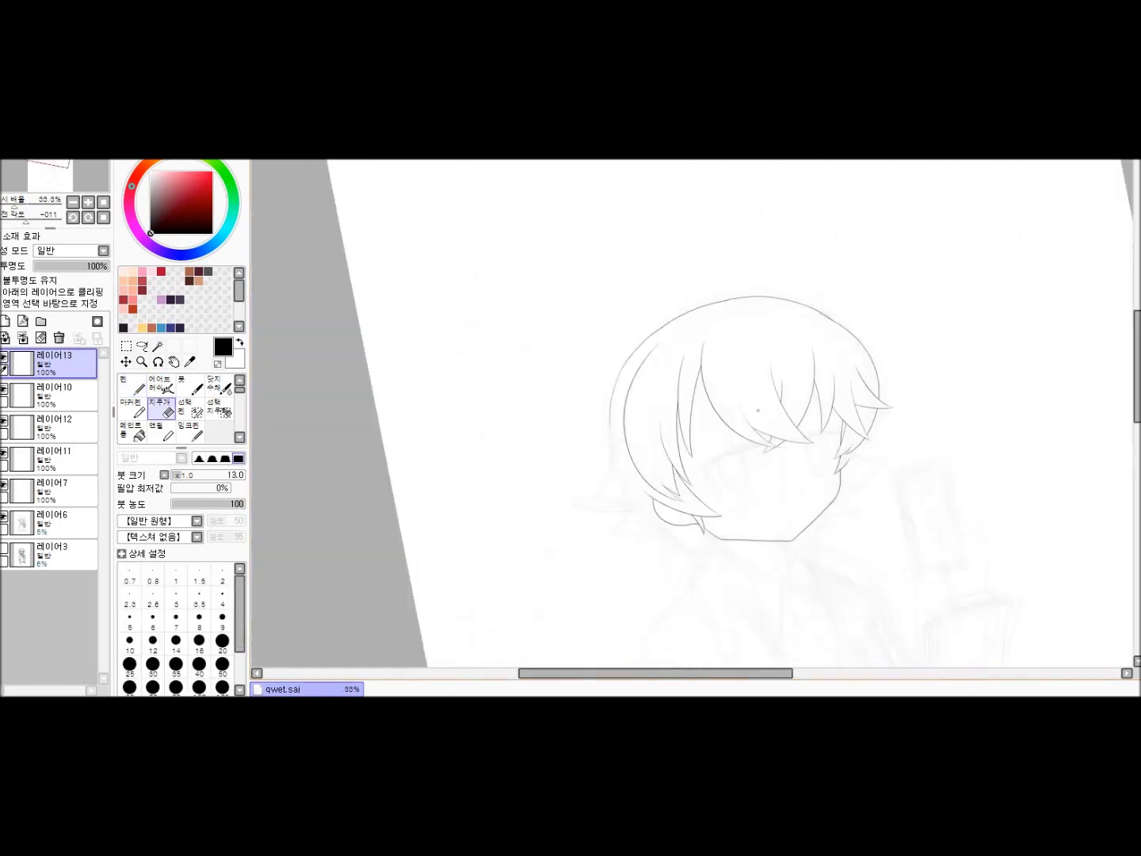
Reset the canvas rotation and ink the two nape lines converging below the ear
{"action": "scroll", "coordinate": [695, 412], "scroll_direction": "up", "scroll_amount": 1}
{"action": "key", "text": "n"}
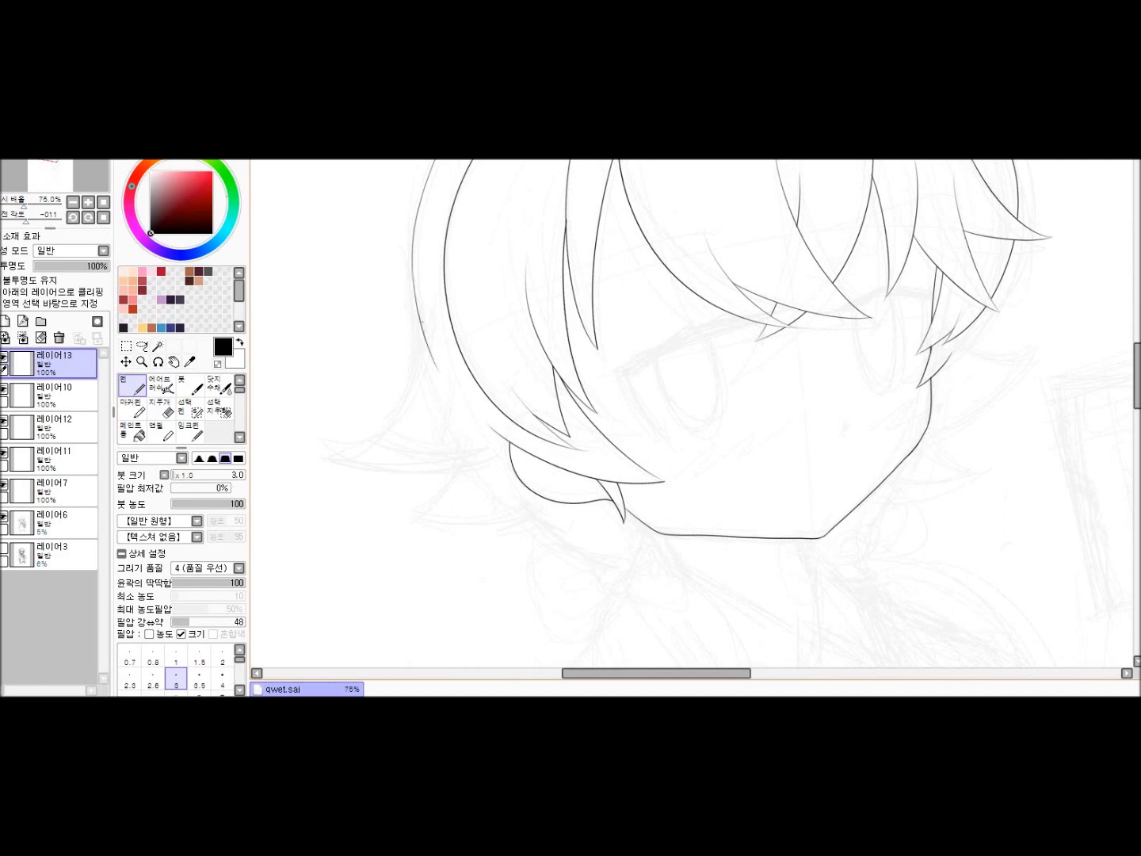
{"action": "scroll", "coordinate": [695, 413], "scroll_direction": "down", "scroll_amount": 2}
{"action": "key", "text": "Home"}
{"action": "scroll", "coordinate": [696, 412], "scroll_direction": "up", "scroll_amount": 2}
{"action": "scroll", "coordinate": [524, 500], "scroll_direction": "up", "scroll_amount": 1}
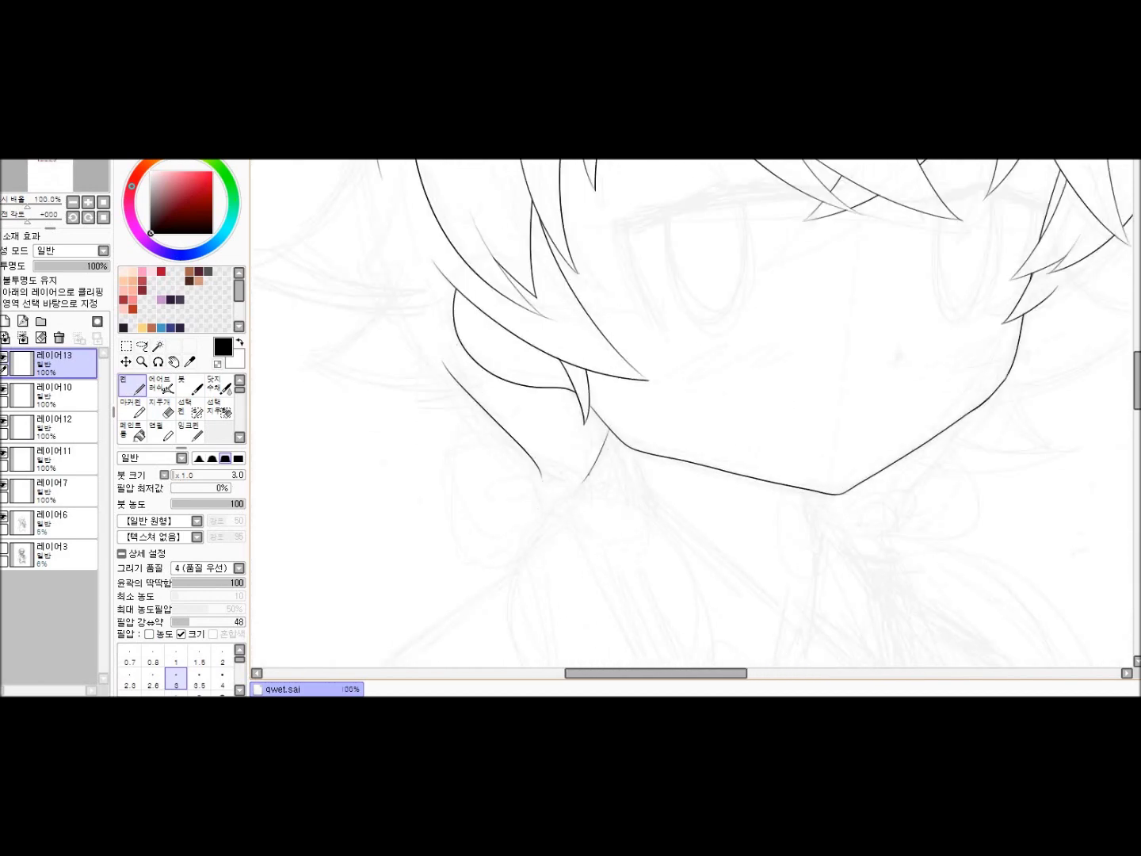
{"action": "key", "text": "e"}
Add a new layer and ink two pointed hair flicks curling outward at the back of the head
{"action": "scroll", "coordinate": [500, 481], "scroll_direction": "down", "scroll_amount": 2}
{"action": "key", "text": "ctrl+shift+n"}
{"action": "scroll", "coordinate": [499, 482], "scroll_direction": "up", "scroll_amount": 2}
{"action": "key", "text": "n"}
{"action": "mouse_move", "coordinate": [467, 257]}
{"action": "left_mouse_down"}
{"action": "mouse_move", "coordinate": [461, 317]}
{"action": "mouse_move", "coordinate": [339, 410]}
{"action": "mouse_move", "coordinate": [500, 448]}
{"action": "left_mouse_up"}
{"action": "key", "text": "ctrl+z"}
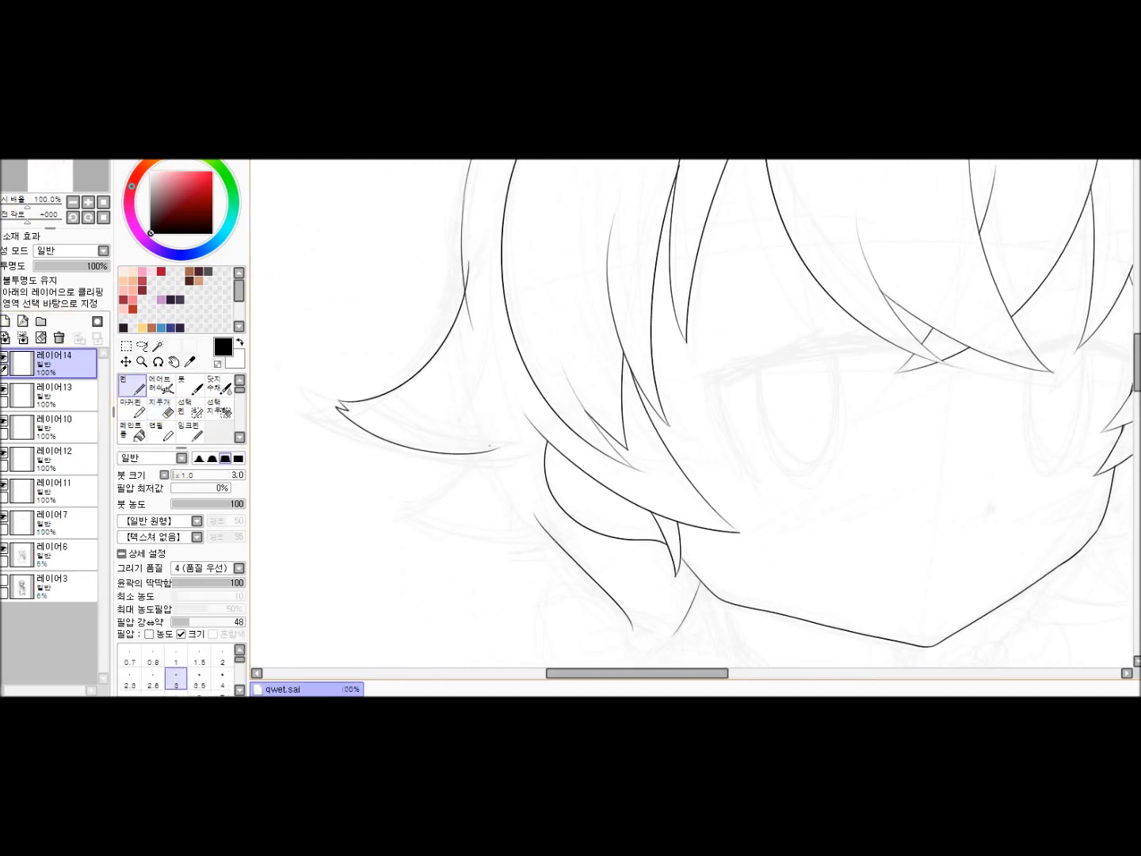
{"action": "left_click_drag", "start_coordinate": [408, 502], "coordinate": [558, 538]}
{"action": "scroll", "coordinate": [695, 412], "scroll_direction": "down", "scroll_amount": 2}
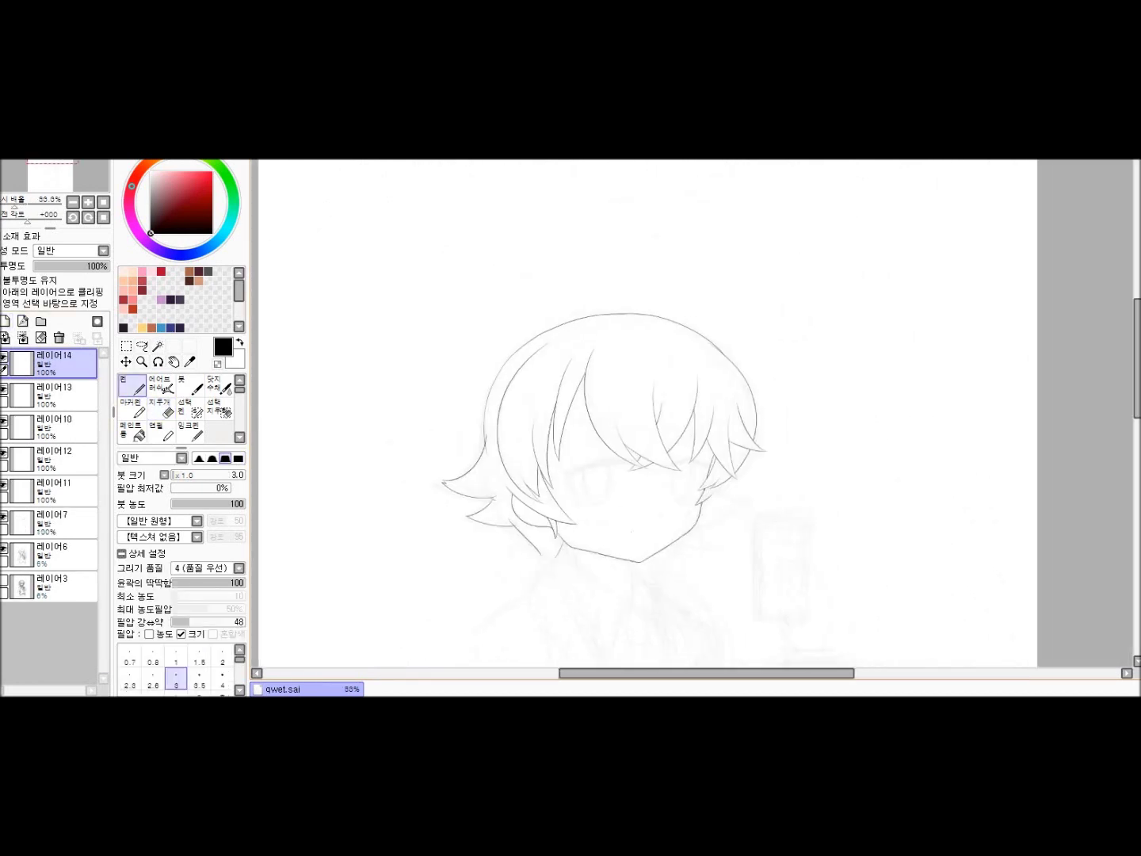
Ink two outward-pointing hair flicks beside the right cheek and jaw, ending at the jawline
{"action": "scroll", "coordinate": [696, 412], "scroll_direction": "up", "scroll_amount": 2}
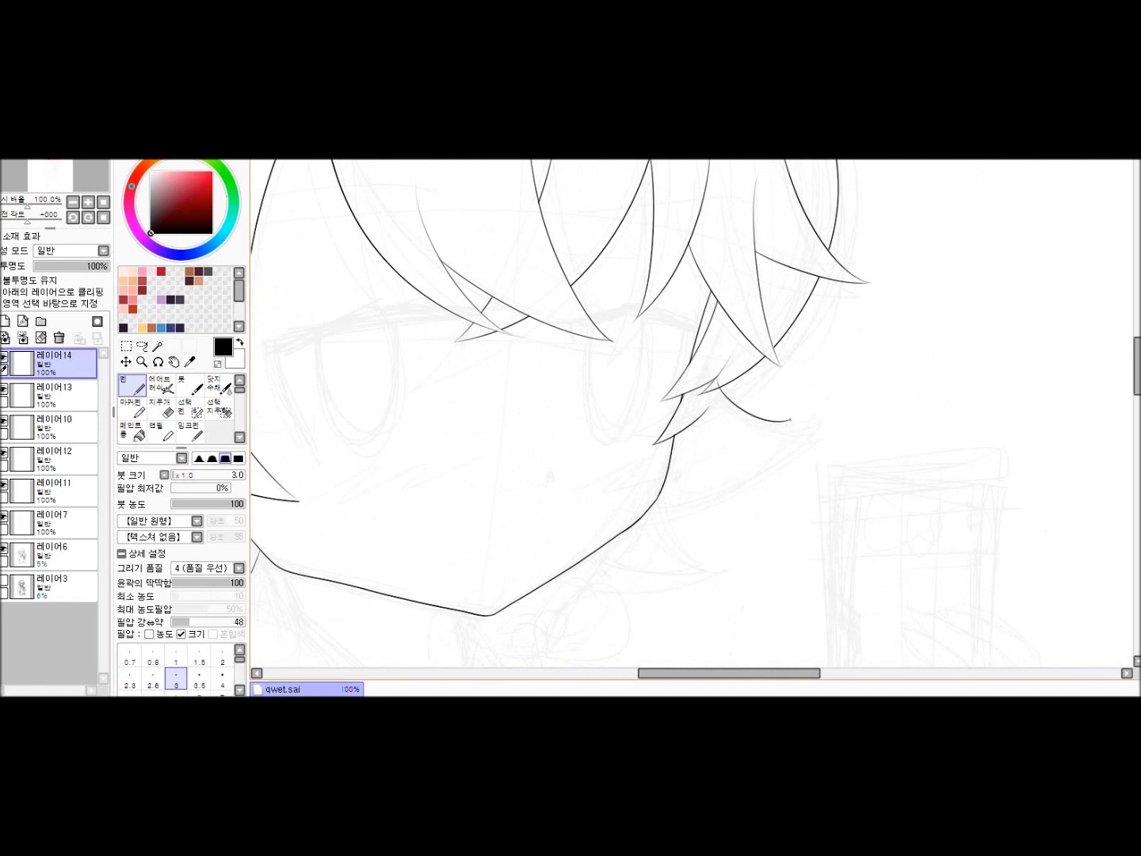
{"action": "left_click_drag", "start_coordinate": [789, 420], "coordinate": [679, 502]}
{"action": "key", "text": "ctrl+z"}
{"action": "left_click_drag", "start_coordinate": [790, 420], "coordinate": [676, 489]}
{"action": "scroll", "coordinate": [695, 412], "scroll_direction": "down", "scroll_amount": 3}
{"action": "scroll", "coordinate": [695, 411], "scroll_direction": "up", "scroll_amount": 5}
{"action": "key", "text": "ctrl+z"}
{"action": "mouse_move", "coordinate": [798, 224]}
{"action": "left_mouse_down"}
{"action": "mouse_move", "coordinate": [936, 300]}
{"action": "mouse_move", "coordinate": [706, 404]}
{"action": "left_mouse_up"}
{"action": "key", "text": "ctrl+z"}
{"action": "mouse_move", "coordinate": [935, 299]}
{"action": "left_mouse_down"}
{"action": "mouse_move", "coordinate": [705, 404]}
{"action": "mouse_move", "coordinate": [761, 481]}
{"action": "left_mouse_up"}
{"action": "left_click_drag", "start_coordinate": [760, 482], "coordinate": [579, 474]}
Erase the flick ends that overlap the jaw and the overlapping lines where the back flick meets the head contour
{"action": "key", "text": "e"}
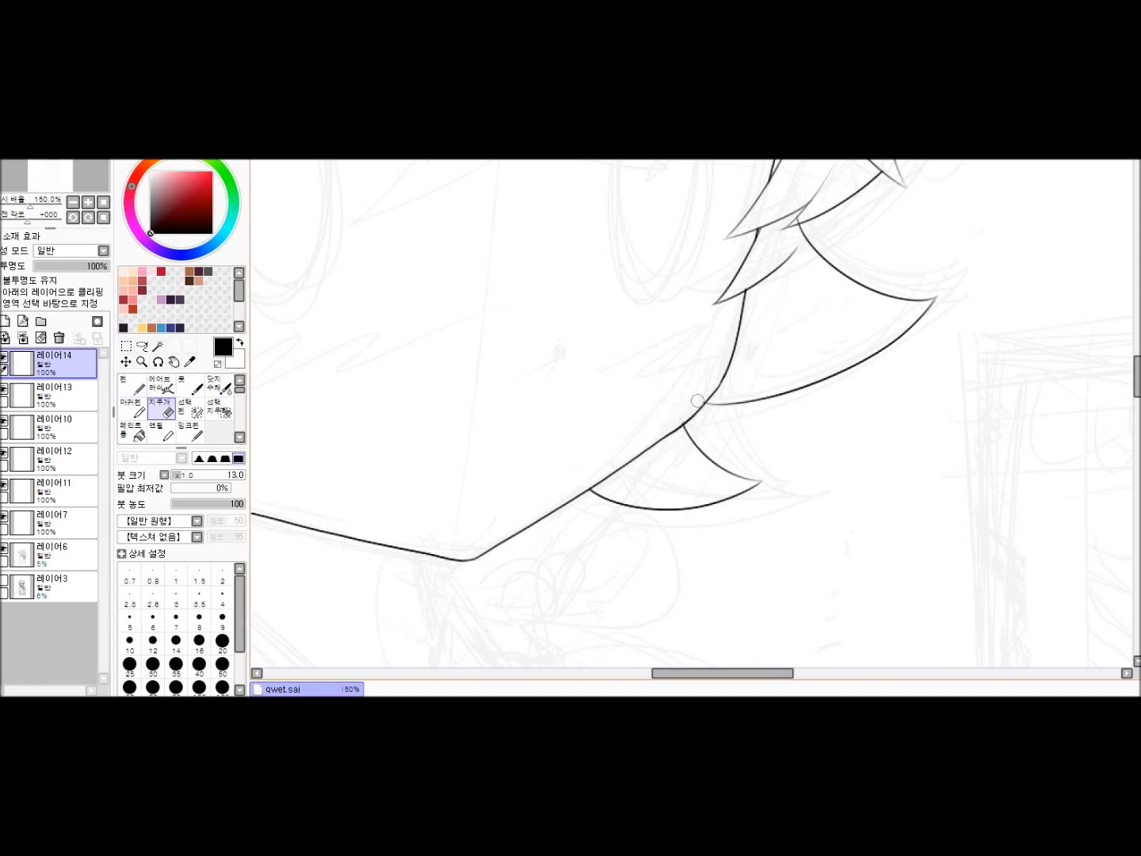
{"action": "scroll", "coordinate": [808, 306], "scroll_direction": "up", "scroll_amount": 2}
{"action": "scroll", "coordinate": [800, 266], "scroll_direction": "left", "scroll_amount": 3}
{"action": "scroll", "coordinate": [799, 265], "scroll_direction": "up", "scroll_amount": 3}
{"action": "scroll", "coordinate": [573, 452], "scroll_direction": "up", "scroll_amount": 3}
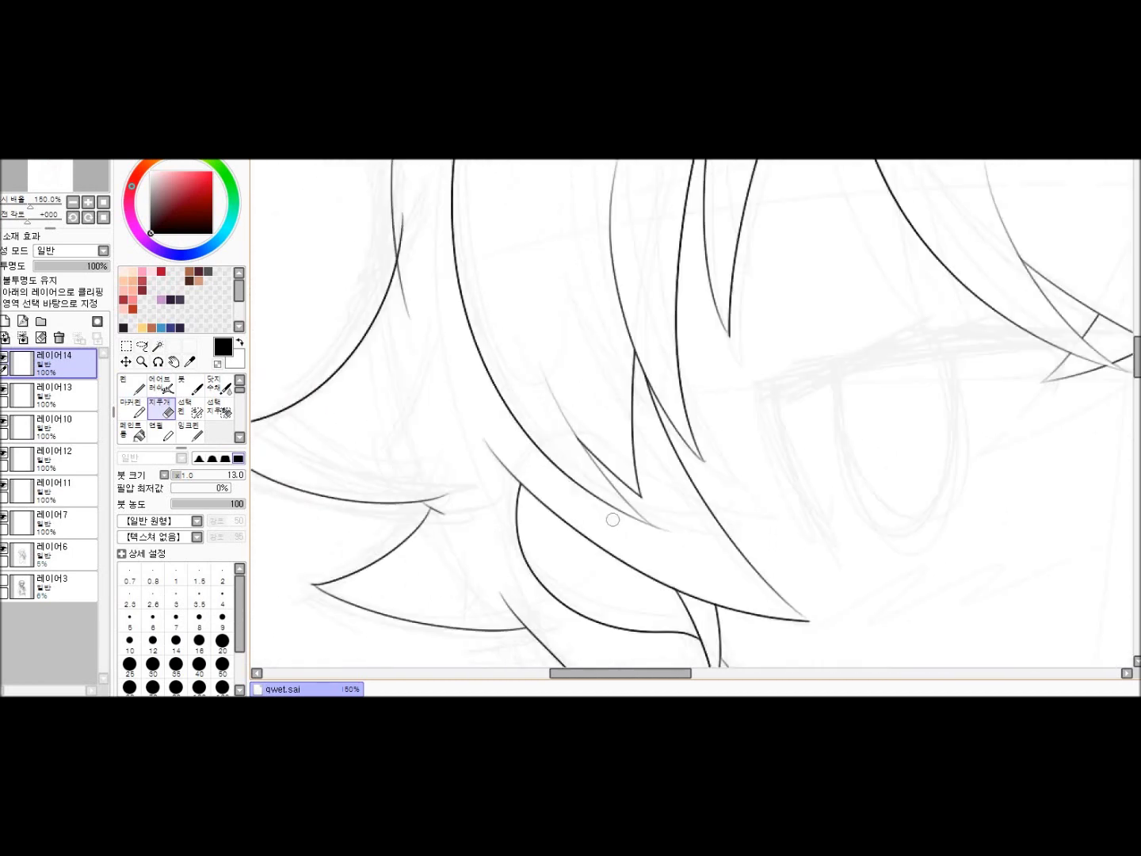
{"action": "scroll", "coordinate": [613, 520], "scroll_direction": "up", "scroll_amount": 1}
{"action": "left_click", "coordinate": [340, 317], "text": "ctrl+shift"}
{"action": "scroll", "coordinate": [413, 353], "scroll_direction": "down", "scroll_amount": 2}
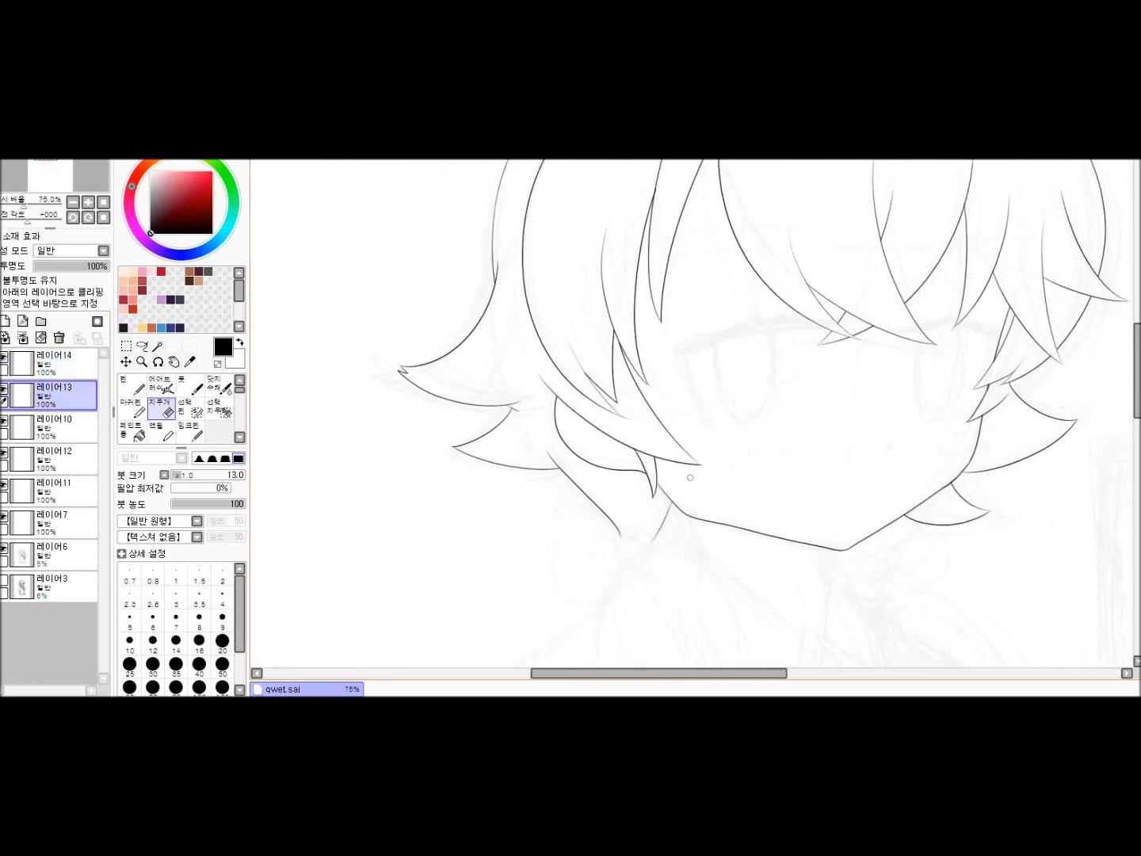
{"action": "scroll", "coordinate": [693, 504], "scroll_direction": "up", "scroll_amount": 2}
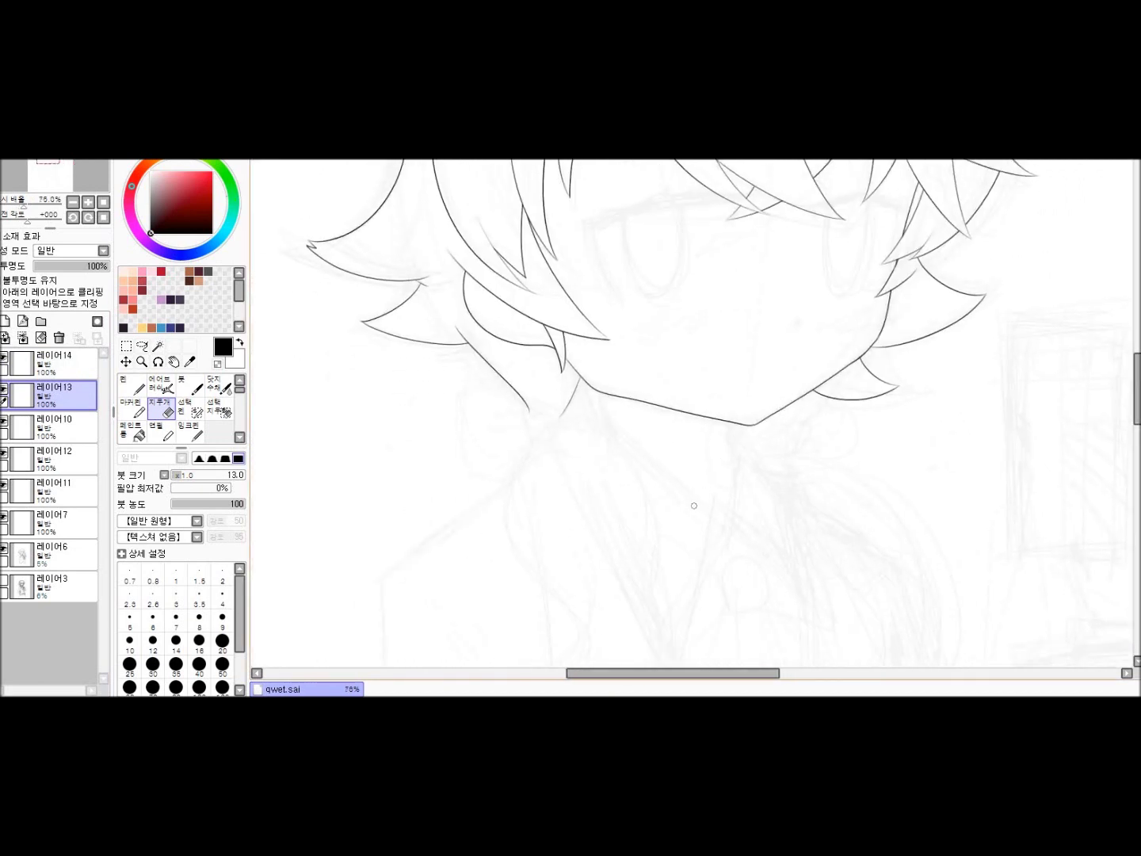
Add a new layer and ink the two neck lines below the jaw
{"action": "key", "text": "n"}
{"action": "left_click", "coordinate": [692, 504], "text": "ctrl+shift"}
{"action": "scroll", "coordinate": [693, 504], "scroll_direction": "up", "scroll_amount": 1}
{"action": "scroll", "coordinate": [694, 504], "scroll_direction": "down", "scroll_amount": 2}
{"action": "key", "text": "ctrl+shift+n"}
{"action": "scroll", "coordinate": [544, 283], "scroll_direction": "up", "scroll_amount": 2}
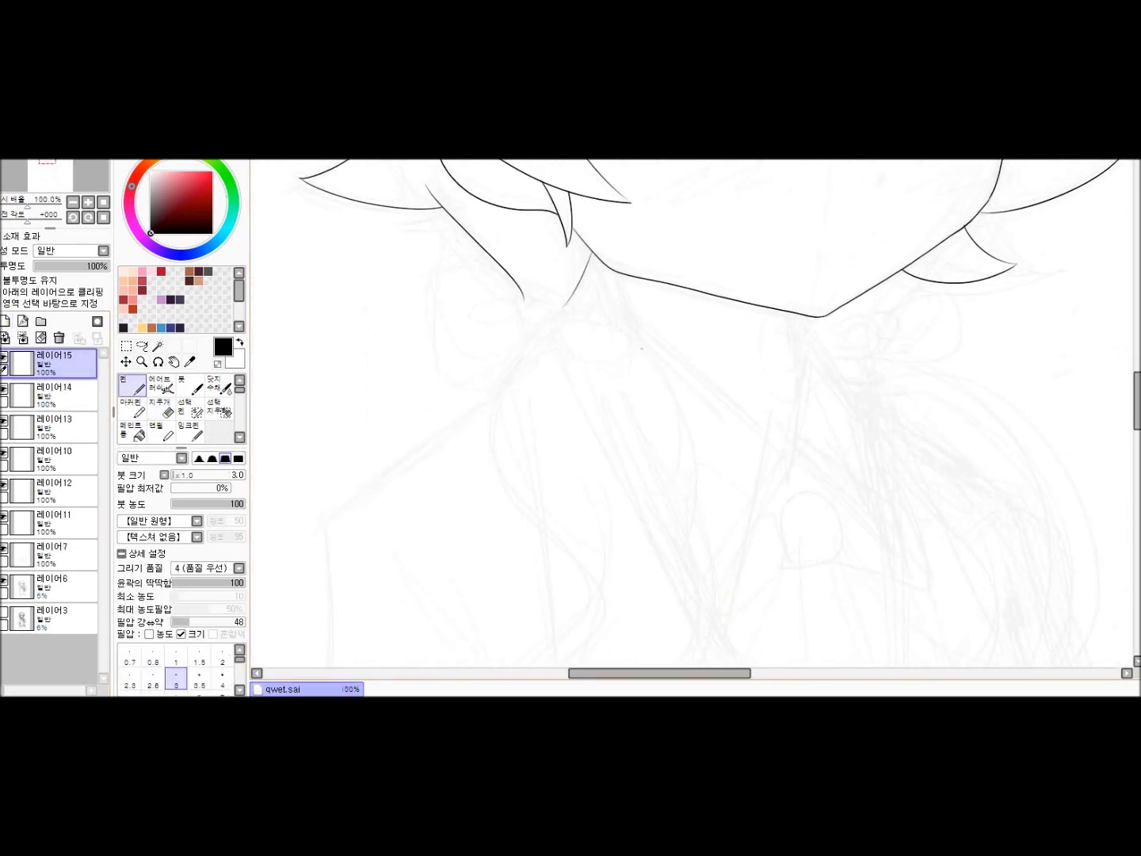
{"action": "key", "text": "ctrl+z"}
{"action": "mouse_move", "coordinate": [796, 345]}
{"action": "left_mouse_down"}
{"action": "mouse_move", "coordinate": [824, 506]}
{"action": "mouse_move", "coordinate": [832, 490]}
{"action": "left_mouse_up"}
{"action": "scroll", "coordinate": [832, 490], "scroll_direction": "down", "scroll_amount": 2}
{"action": "scroll", "coordinate": [628, 358], "scroll_direction": "up", "scroll_amount": 2}
Add a new layer and ink the shirt collar's upper edges and its V-shaped inner opening
{"action": "key", "text": "ctrl+shift+n"}
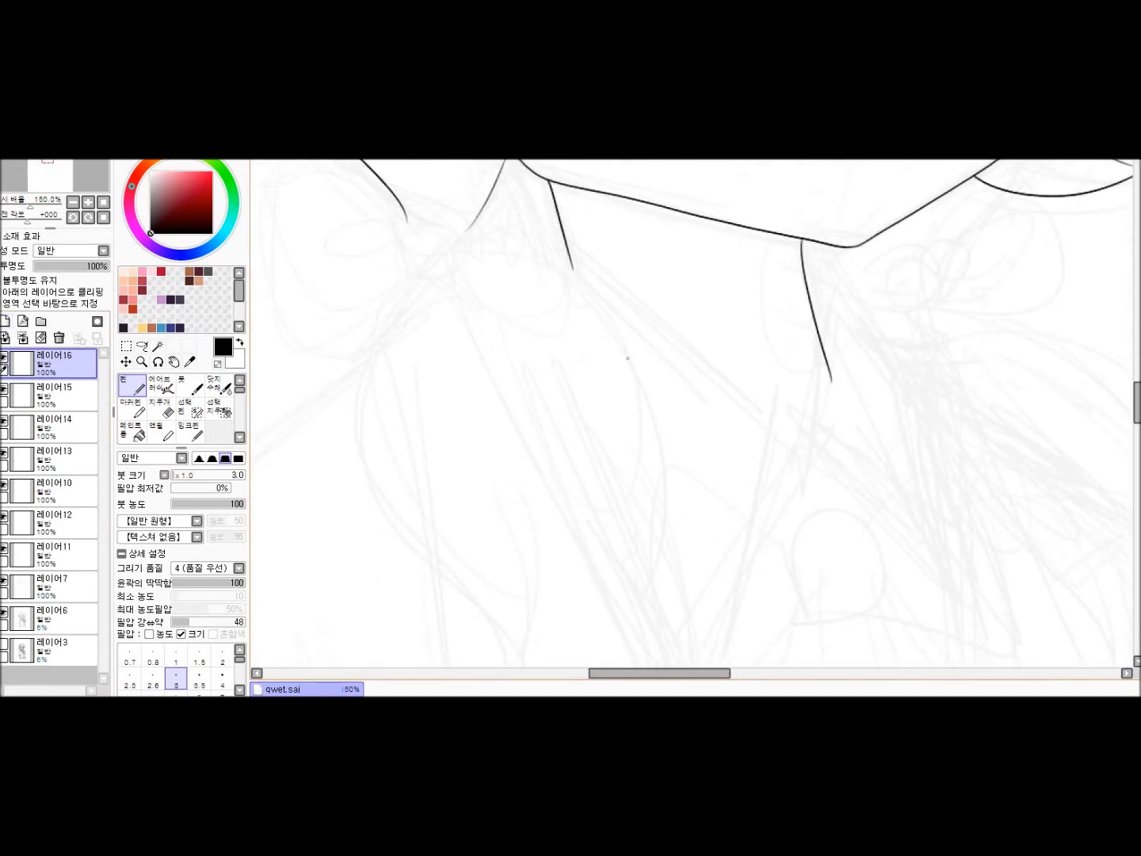
{"action": "scroll", "coordinate": [628, 359], "scroll_direction": "down", "scroll_amount": 1}
{"action": "scroll", "coordinate": [828, 254], "scroll_direction": "down", "scroll_amount": 1}
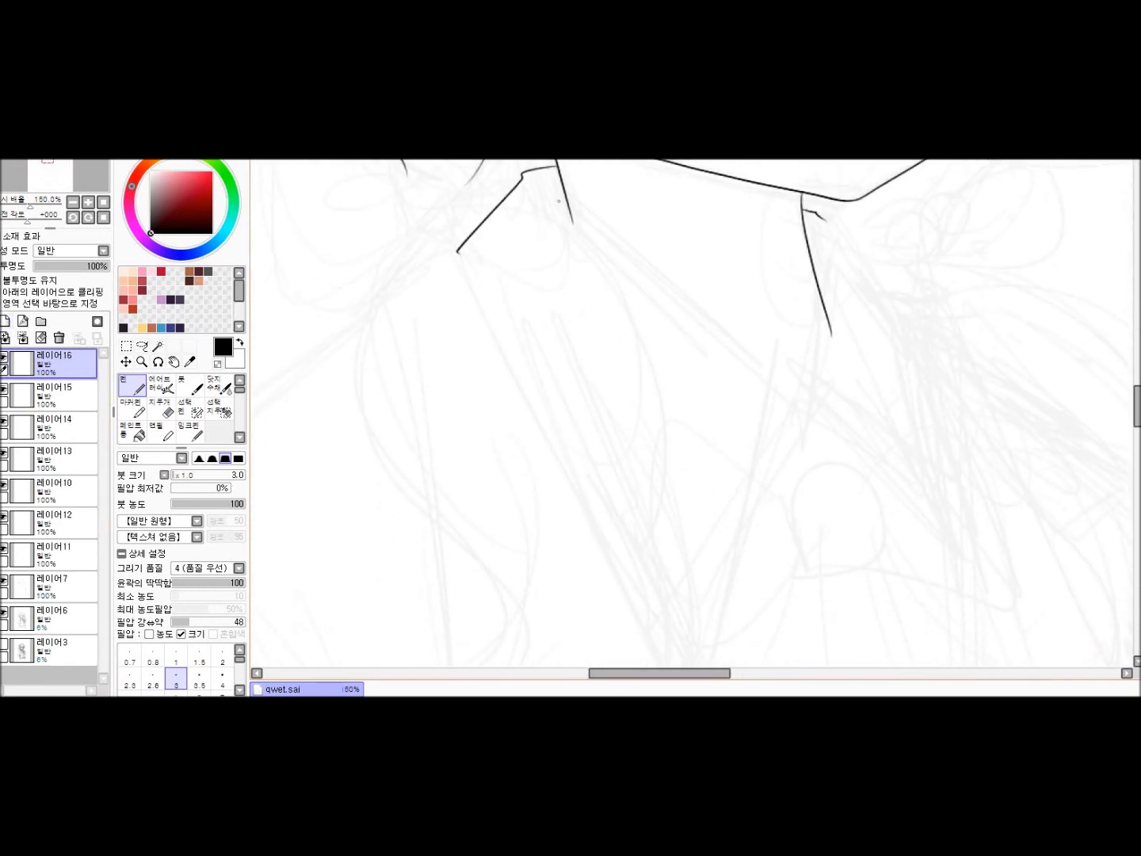
{"action": "left_click_drag", "start_coordinate": [560, 205], "coordinate": [815, 410]}
{"action": "left_click_drag", "start_coordinate": [837, 288], "coordinate": [813, 411]}
{"action": "key", "text": "ctrl+z"}
{"action": "left_click_drag", "start_coordinate": [836, 279], "coordinate": [814, 410]}
{"action": "key", "text": "ctrl+z"}
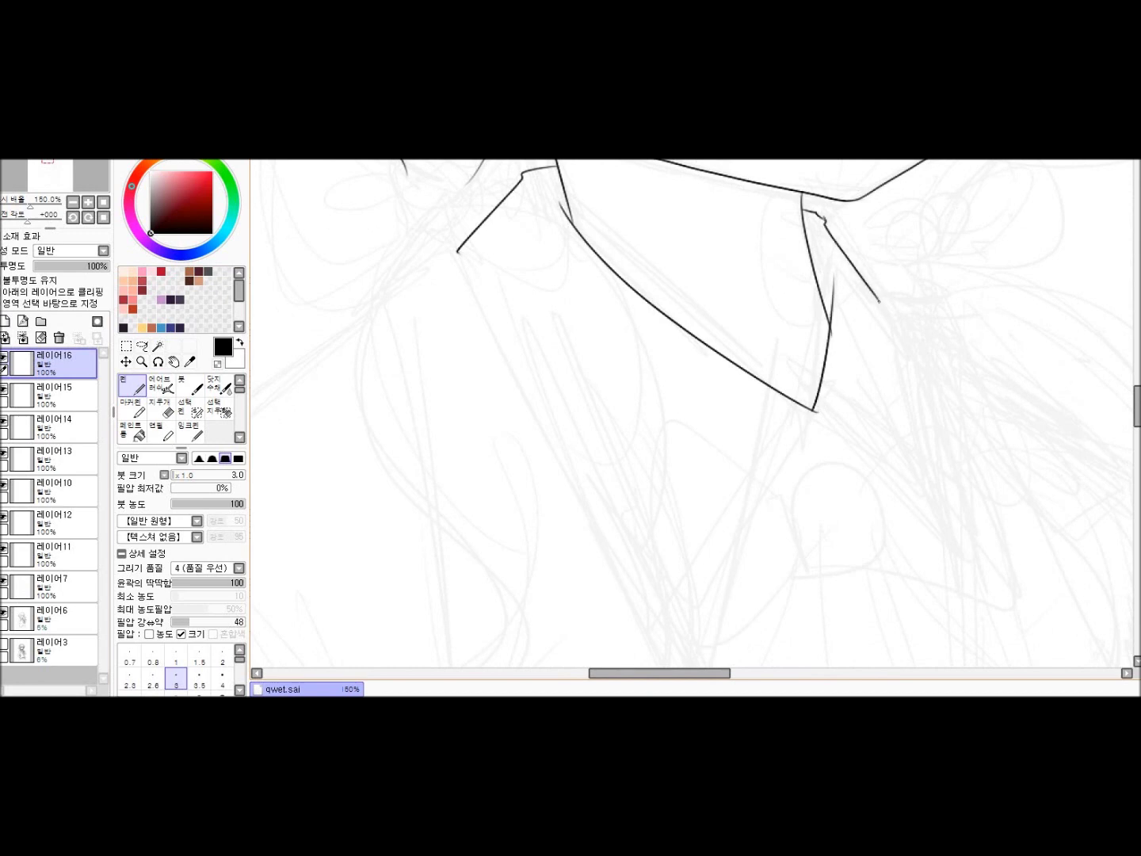
Ink the collar's outer edge beside the neck and the two diagonal front edges spreading from the V's point
{"action": "key", "text": "ctrl+z"}
{"action": "mouse_move", "coordinate": [825, 219]}
{"action": "left_mouse_down"}
{"action": "mouse_move", "coordinate": [909, 372]}
{"action": "mouse_move", "coordinate": [879, 304]}
{"action": "left_mouse_up"}
{"action": "key", "text": "ctrl+z"}
{"action": "key", "text": "ctrl+plus"}
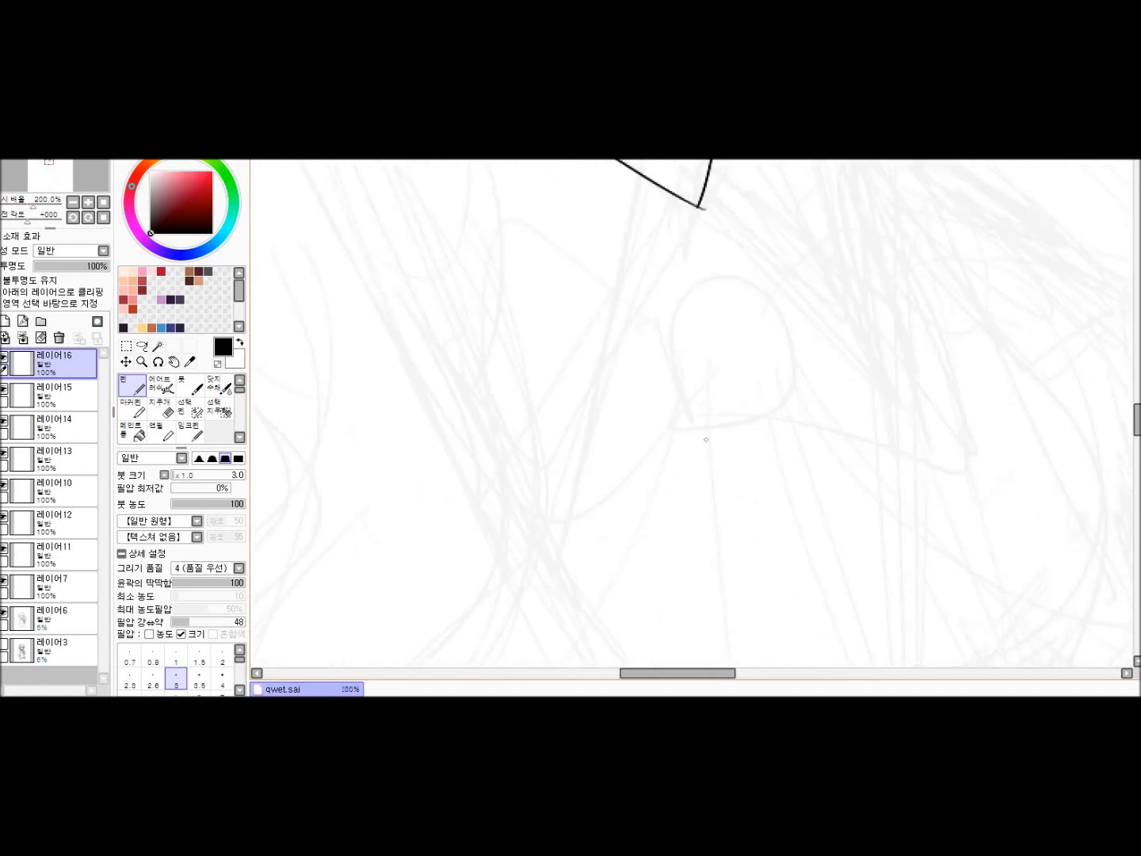
{"action": "scroll", "coordinate": [689, 411], "scroll_direction": "up", "scroll_amount": 1}
{"action": "mouse_move", "coordinate": [702, 232]}
{"action": "left_mouse_down"}
{"action": "mouse_move", "coordinate": [539, 458]}
{"action": "mouse_move", "coordinate": [516, 450]}
{"action": "left_mouse_up"}
{"action": "key", "text": "ctrl+z"}
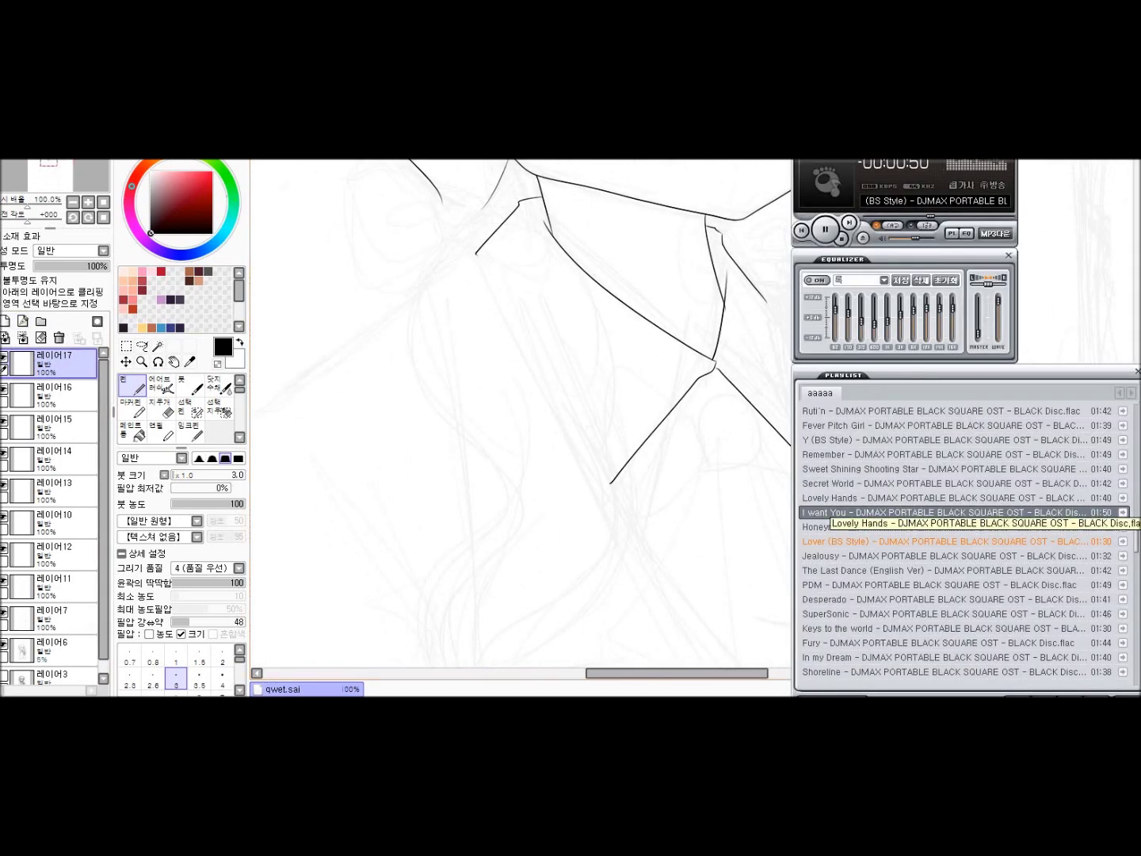
{"action": "scroll", "coordinate": [828, 513], "scroll_direction": "down", "scroll_amount": 20}
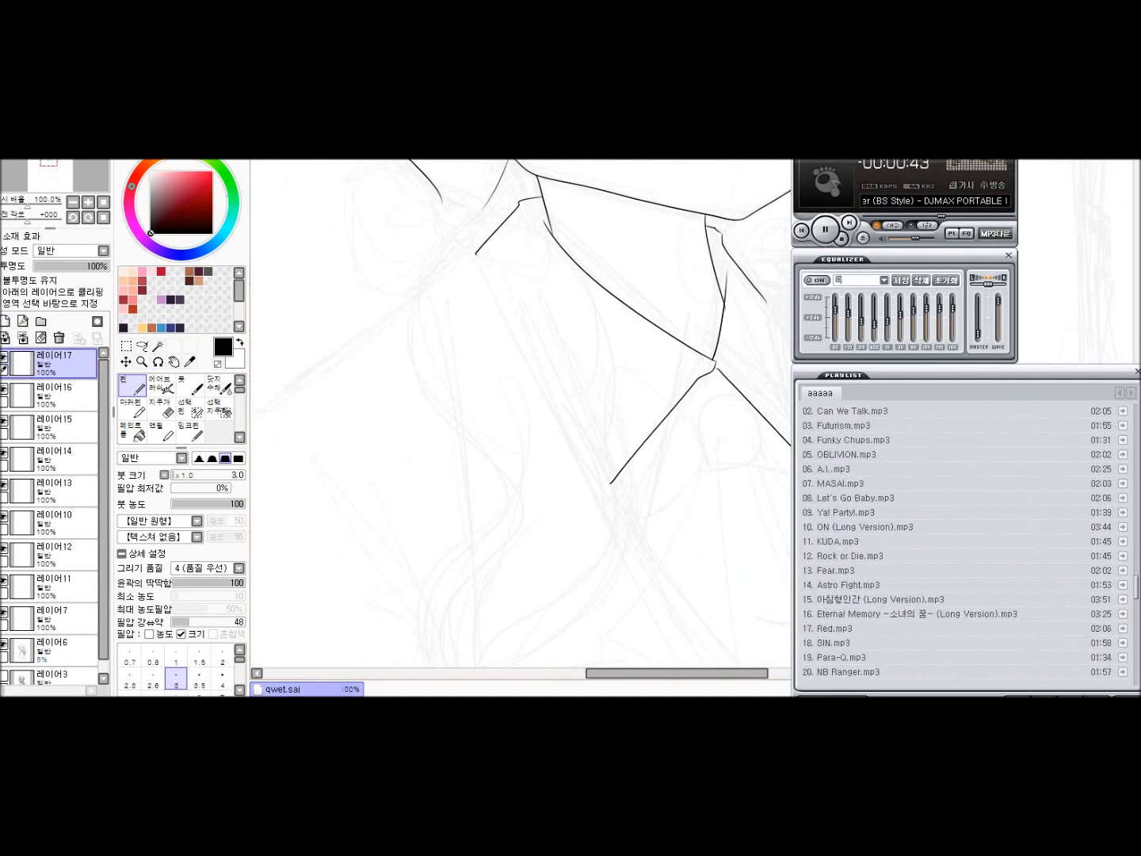
{"action": "scroll", "coordinate": [828, 513], "scroll_direction": "down", "scroll_amount": 15}
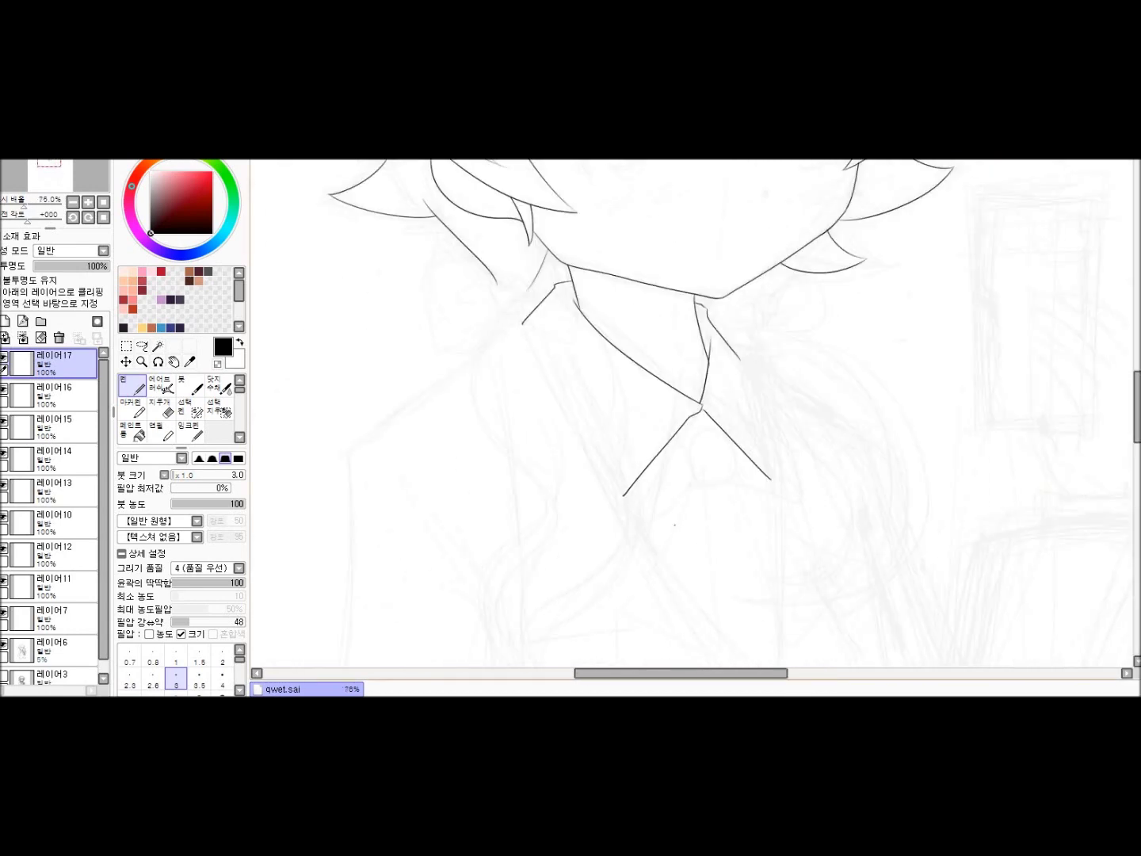
Ink the long inner edges of both jacket lapels from the shirt collar down to their meeting point
{"action": "scroll", "coordinate": [696, 412], "scroll_direction": "down", "scroll_amount": 1}
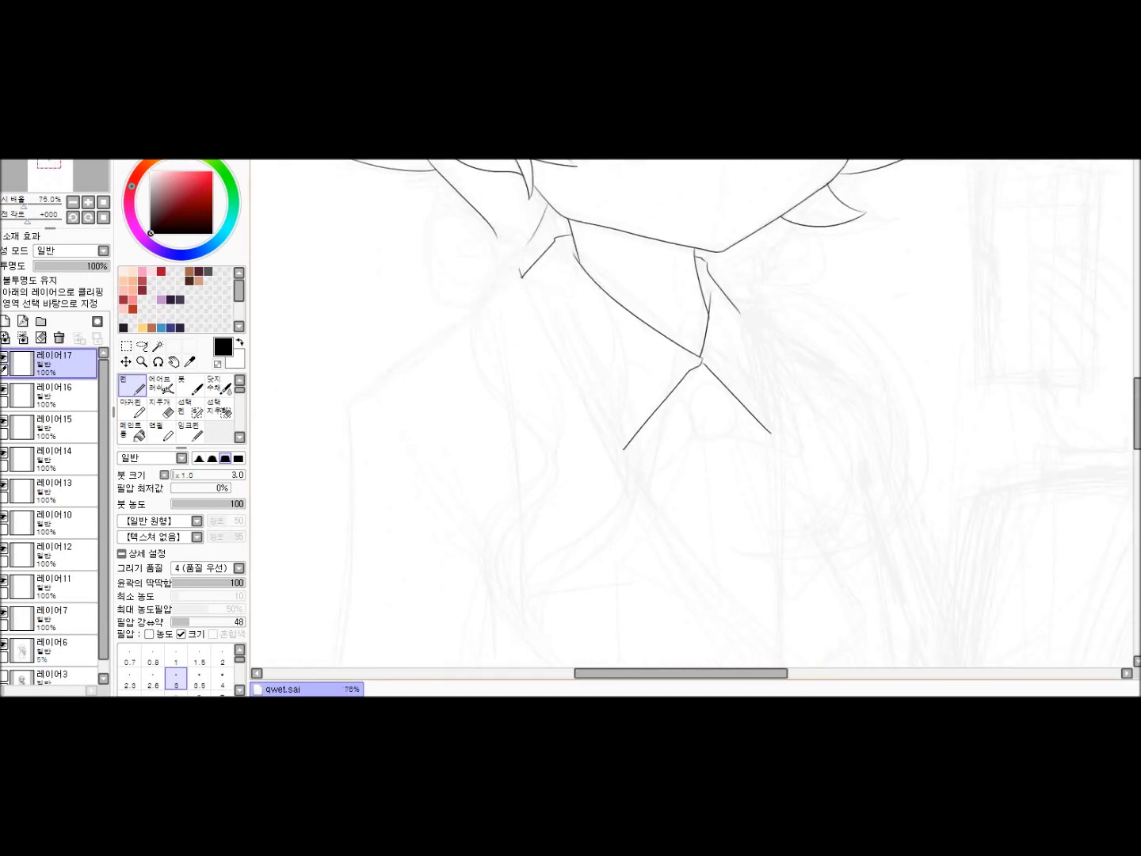
{"action": "key", "text": "ctrl+z"}
{"action": "left_click_drag", "start_coordinate": [526, 274], "coordinate": [766, 611]}
{"action": "key", "text": "ctrl+z"}
{"action": "scroll", "coordinate": [696, 412], "scroll_direction": "down", "scroll_amount": 1}
{"action": "left_click_drag", "start_coordinate": [525, 206], "coordinate": [785, 599]}
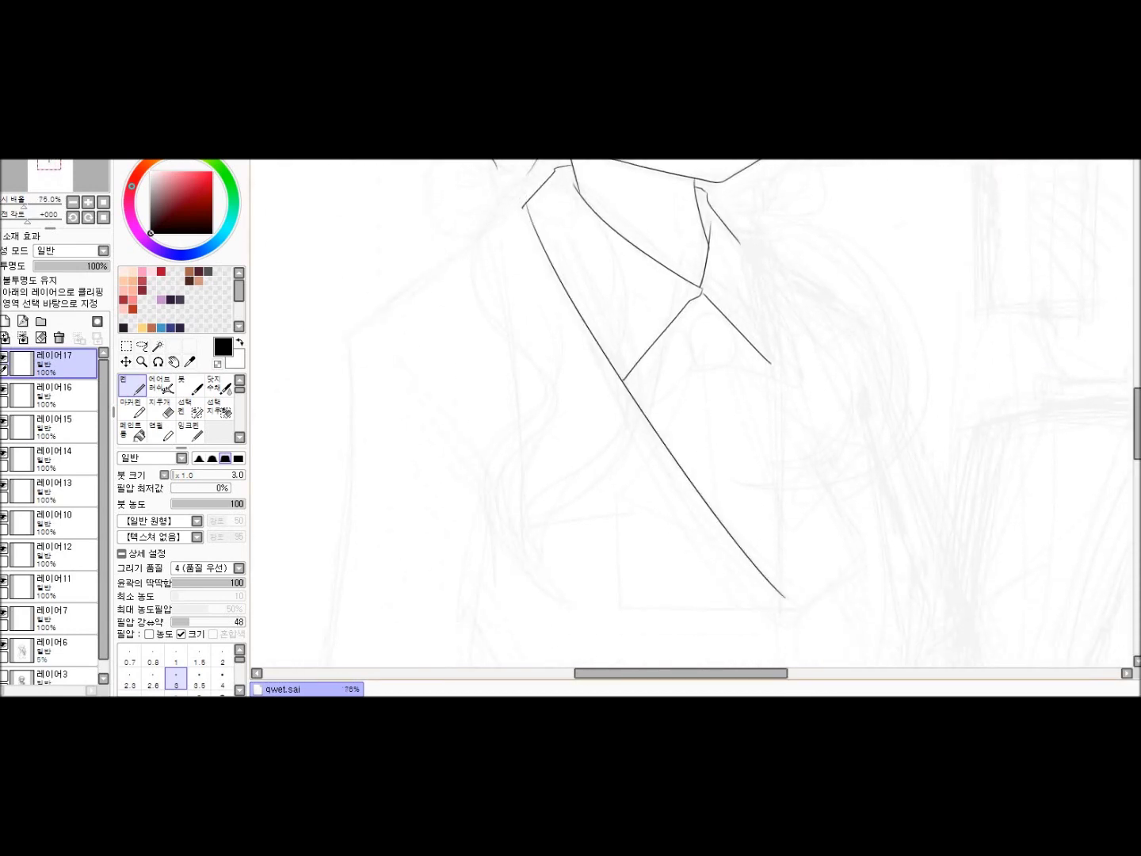
{"action": "left_click_drag", "start_coordinate": [738, 239], "coordinate": [780, 597]}
Erase the excess line where the two inner lapel edges meet at the bottom
{"action": "scroll", "coordinate": [779, 598], "scroll_direction": "up", "scroll_amount": 2}
{"action": "scroll", "coordinate": [780, 597], "scroll_direction": "up", "scroll_amount": 1}
{"action": "key", "text": "e"}
{"action": "left_click", "coordinate": [779, 598]}
{"action": "scroll", "coordinate": [779, 597], "scroll_direction": "down", "scroll_amount": 4}
{"action": "scroll", "coordinate": [753, 606], "scroll_direction": "up", "scroll_amount": 3}
{"action": "scroll", "coordinate": [753, 606], "scroll_direction": "down", "scroll_amount": 1}
Ink the short upper edges of the jacket collar outside the shirt collar on both sides of the neck
{"action": "key", "text": "n"}
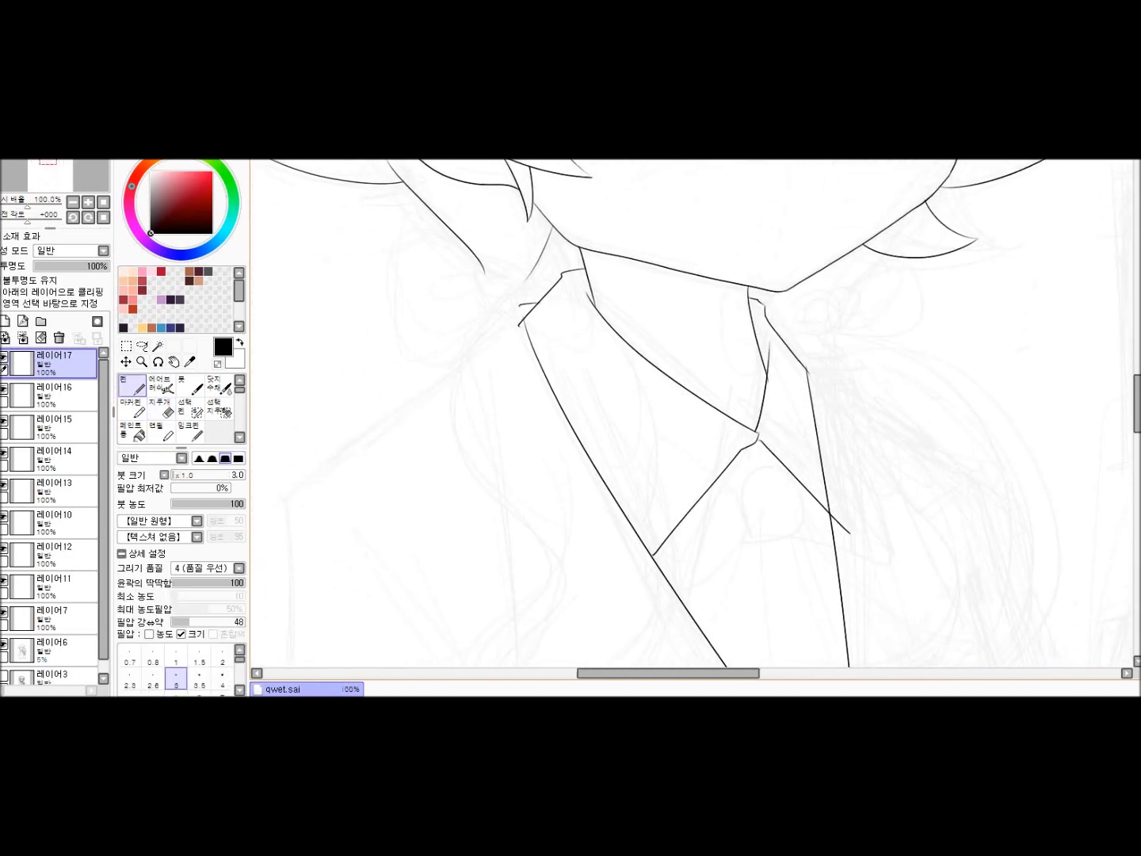
{"action": "scroll", "coordinate": [696, 412], "scroll_direction": "down", "scroll_amount": 2}
{"action": "scroll", "coordinate": [695, 412], "scroll_direction": "up", "scroll_amount": 1}
{"action": "scroll", "coordinate": [695, 412], "scroll_direction": "right", "scroll_amount": 3}
{"action": "scroll", "coordinate": [696, 412], "scroll_direction": "down", "scroll_amount": 1}
{"action": "scroll", "coordinate": [707, 231], "scroll_direction": "up", "scroll_amount": 3}
Erase the overlapping jacket and shirt collar line ends on their respective layers, and return to the jacket layer
{"action": "key", "text": "e"}
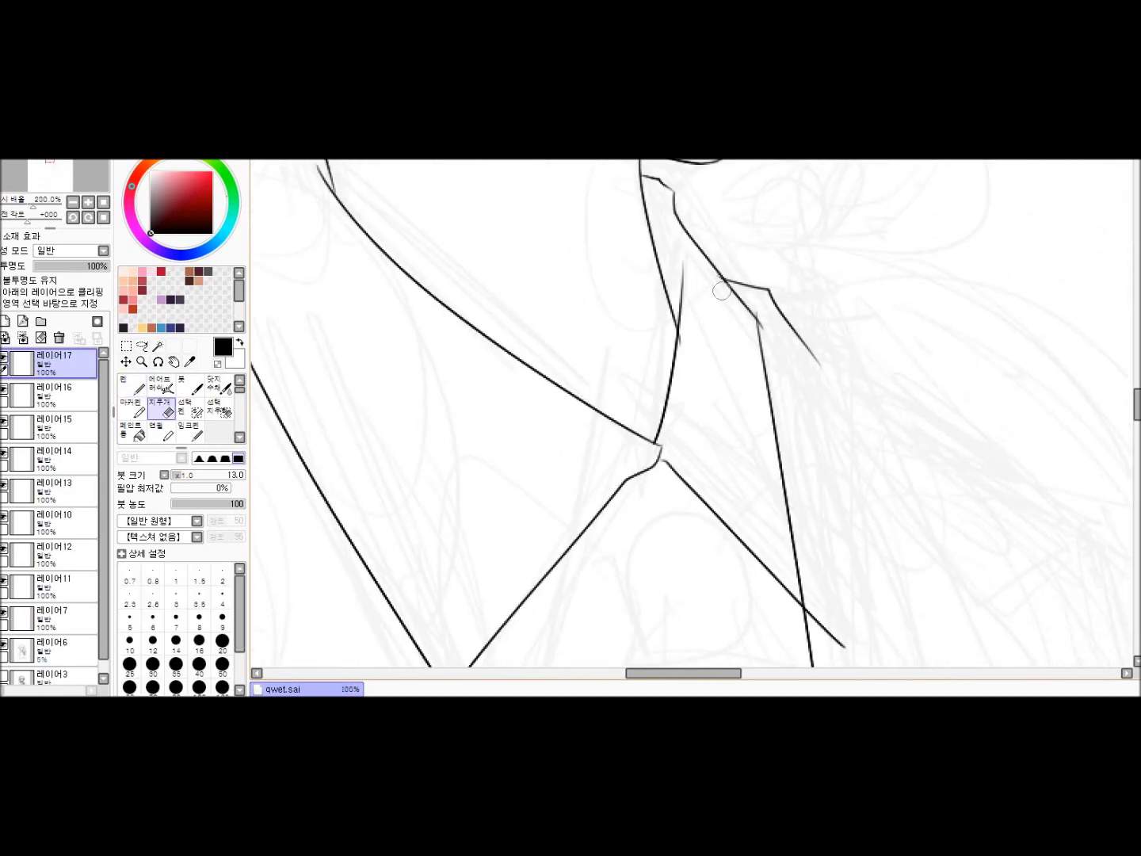
{"action": "key", "text": "alt+bracketleft"}
{"action": "scroll", "coordinate": [810, 594], "scroll_direction": "down", "scroll_amount": 1}
{"action": "scroll", "coordinate": [810, 593], "scroll_direction": "left", "scroll_amount": 3}
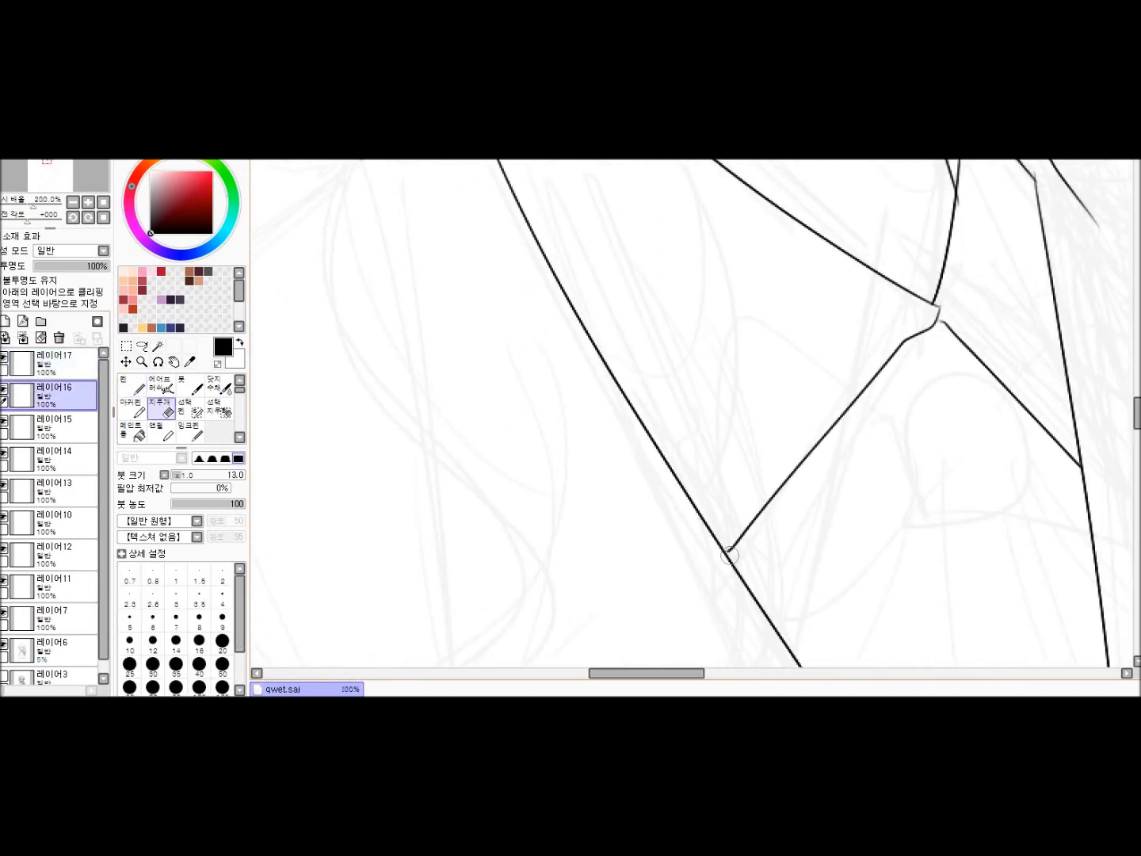
{"action": "scroll", "coordinate": [634, 539], "scroll_direction": "down", "scroll_amount": 2}
{"action": "scroll", "coordinate": [509, 496], "scroll_direction": "right", "scroll_amount": 2}
{"action": "scroll", "coordinate": [509, 496], "scroll_direction": "up", "scroll_amount": 3}
{"action": "key", "text": "n"}
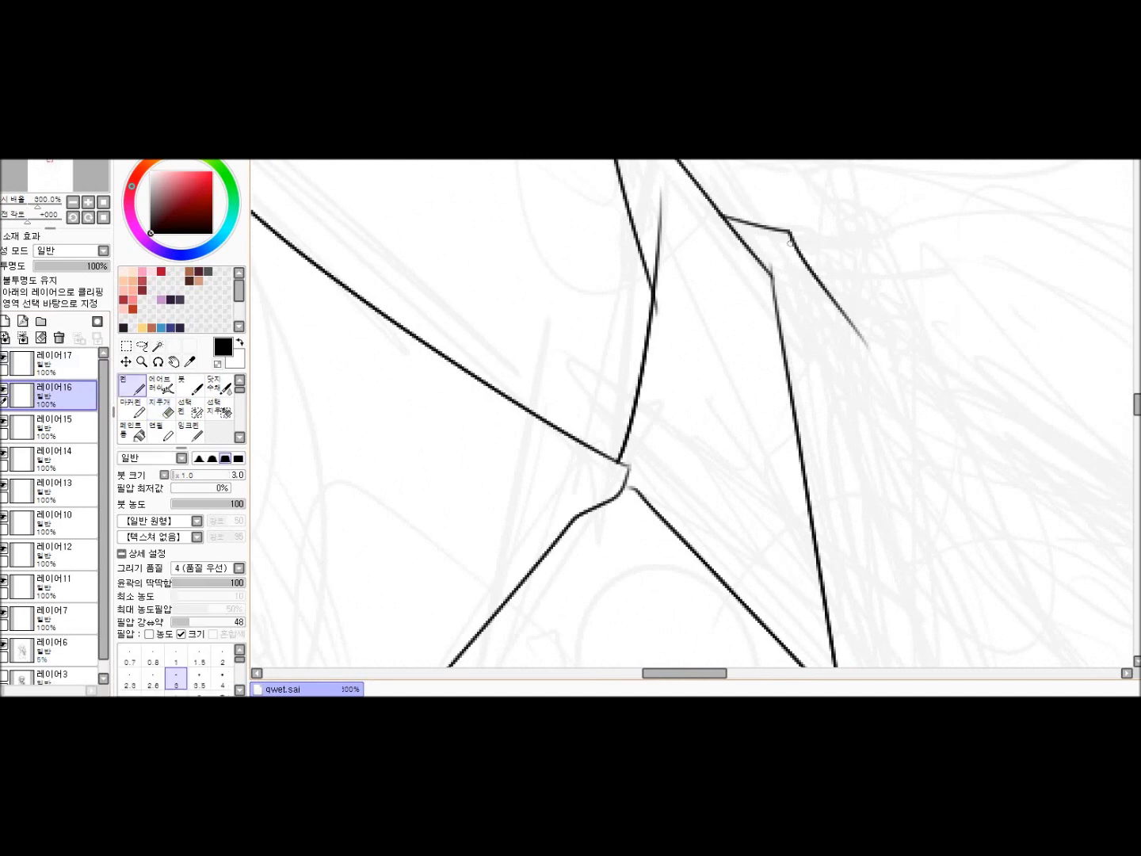
{"action": "scroll", "coordinate": [777, 314], "scroll_direction": "down", "scroll_amount": 4}
{"action": "key", "text": "alt+bracketright"}
{"action": "scroll", "coordinate": [572, 198], "scroll_direction": "down", "scroll_amount": 2}
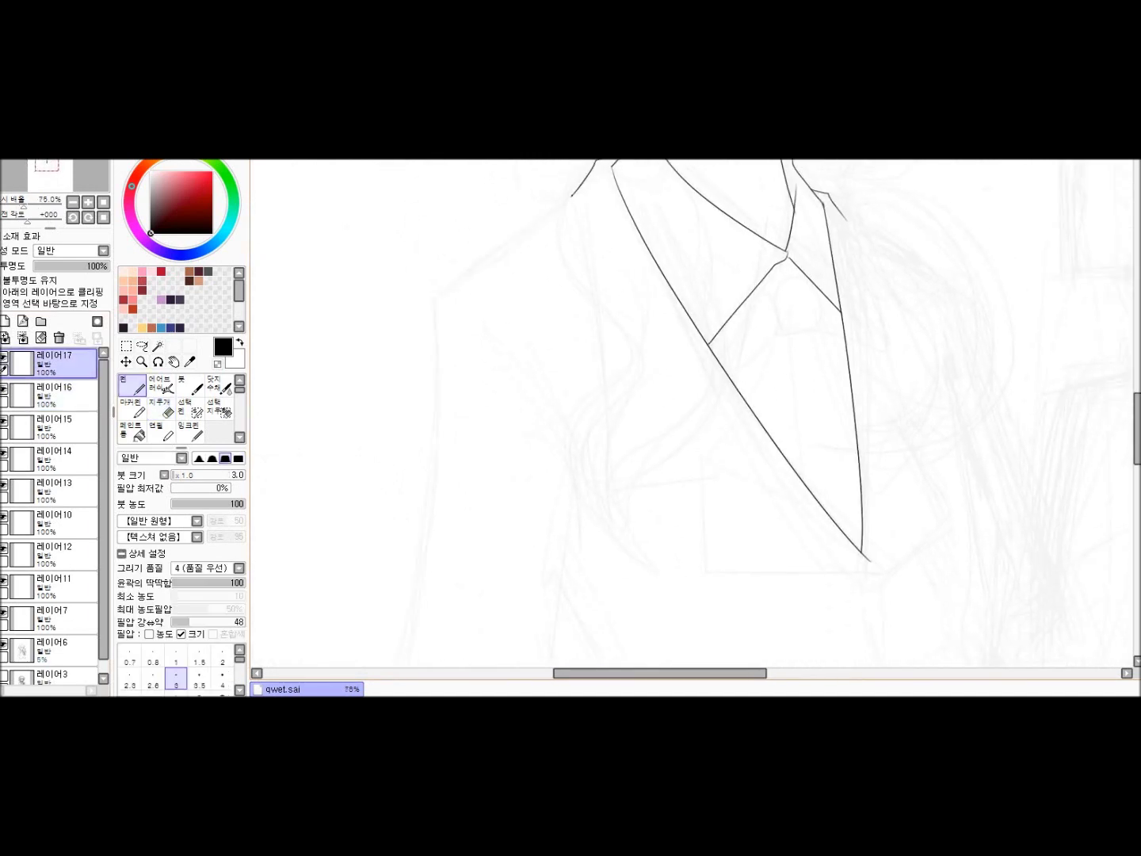
Try to ink the notched outer outlines of both lapels down to their meeting point
{"action": "left_click_drag", "start_coordinate": [573, 197], "coordinate": [719, 460]}
{"action": "left_click_drag", "start_coordinate": [846, 220], "coordinate": [951, 421]}
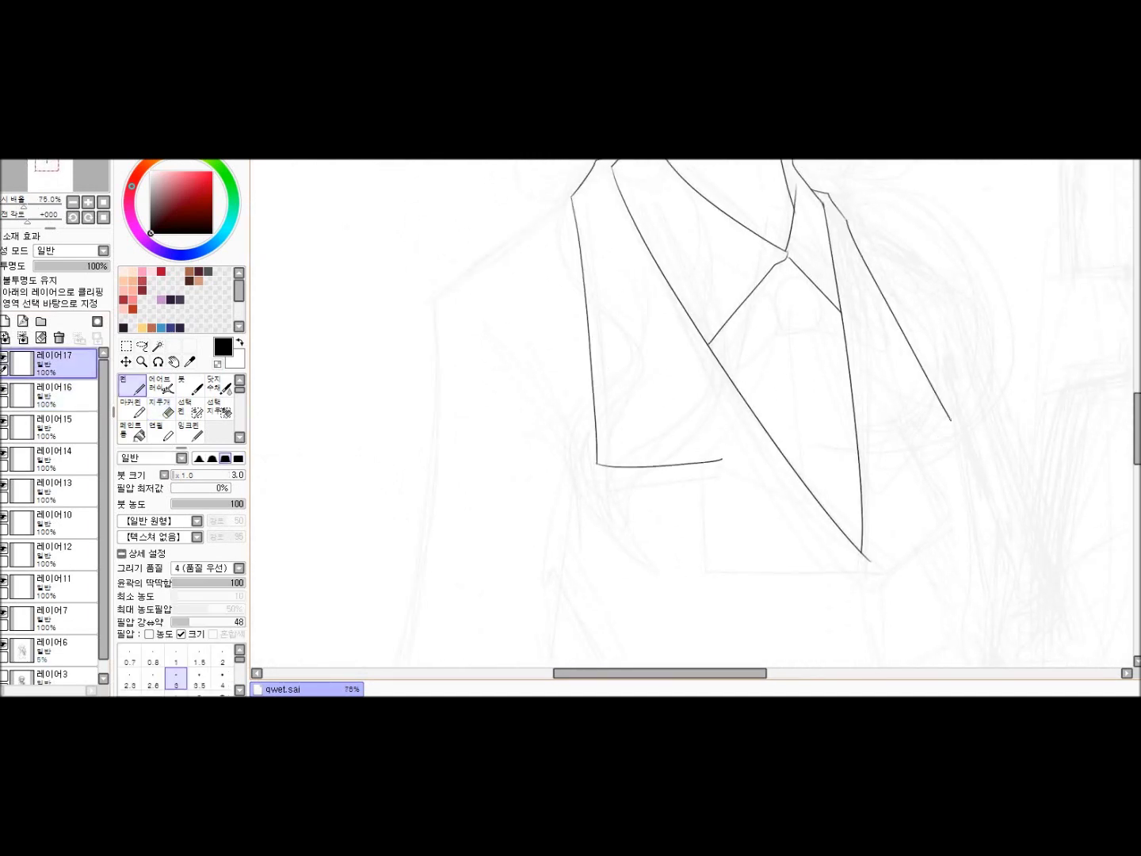
{"action": "left_click_drag", "start_coordinate": [718, 461], "coordinate": [873, 567]}
{"action": "left_click_drag", "start_coordinate": [947, 442], "coordinate": [874, 565]}
{"action": "key", "text": "ctrl+z"}
{"action": "scroll", "coordinate": [903, 507], "scroll_direction": "down", "scroll_amount": 1}
{"action": "key", "text": "e"}
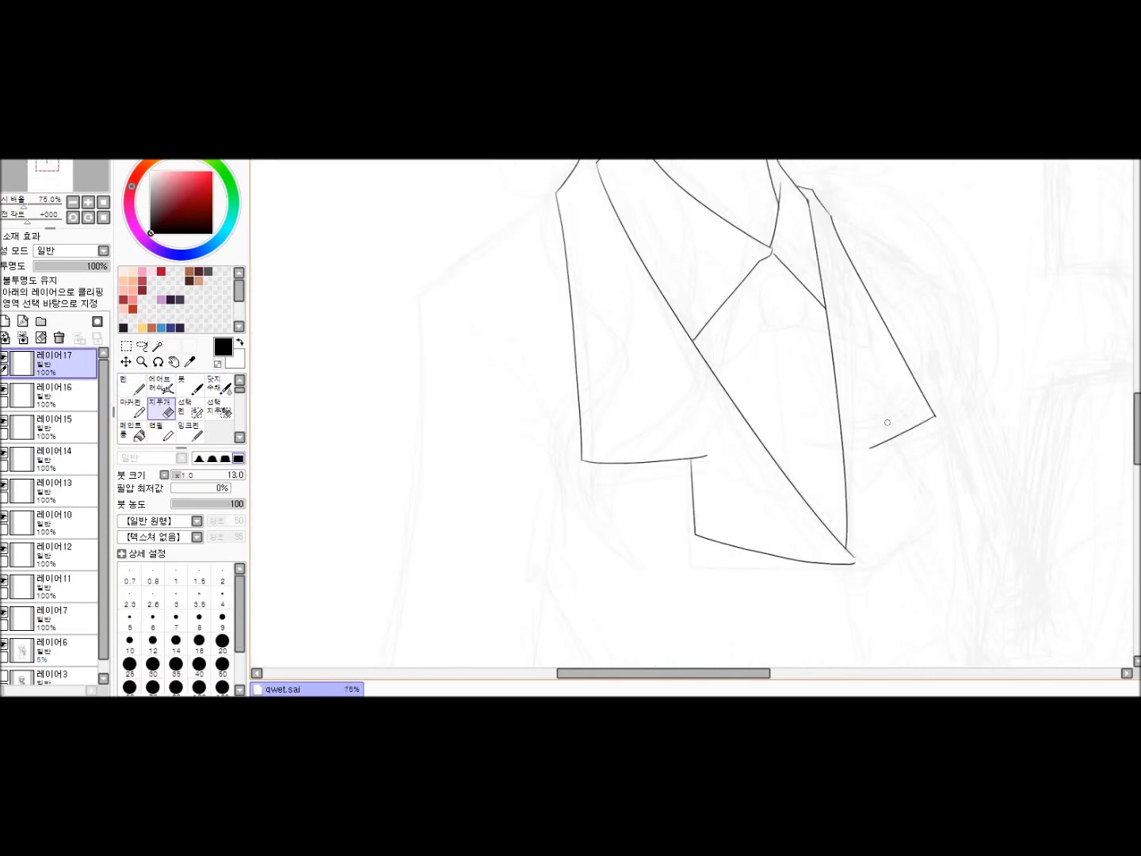
{"action": "key", "text": "ctrl+z"}
{"action": "key", "text": "n"}
{"action": "left_click_drag", "start_coordinate": [584, 461], "coordinate": [726, 483]}
{"action": "key", "text": "ctrl+z"}
{"action": "key", "text": "ctrl+z"}
Ink the left lapel's notched outline down to the meeting point and the right lapel's upper outer edge
{"action": "left_click_drag", "start_coordinate": [557, 193], "coordinate": [593, 468]}
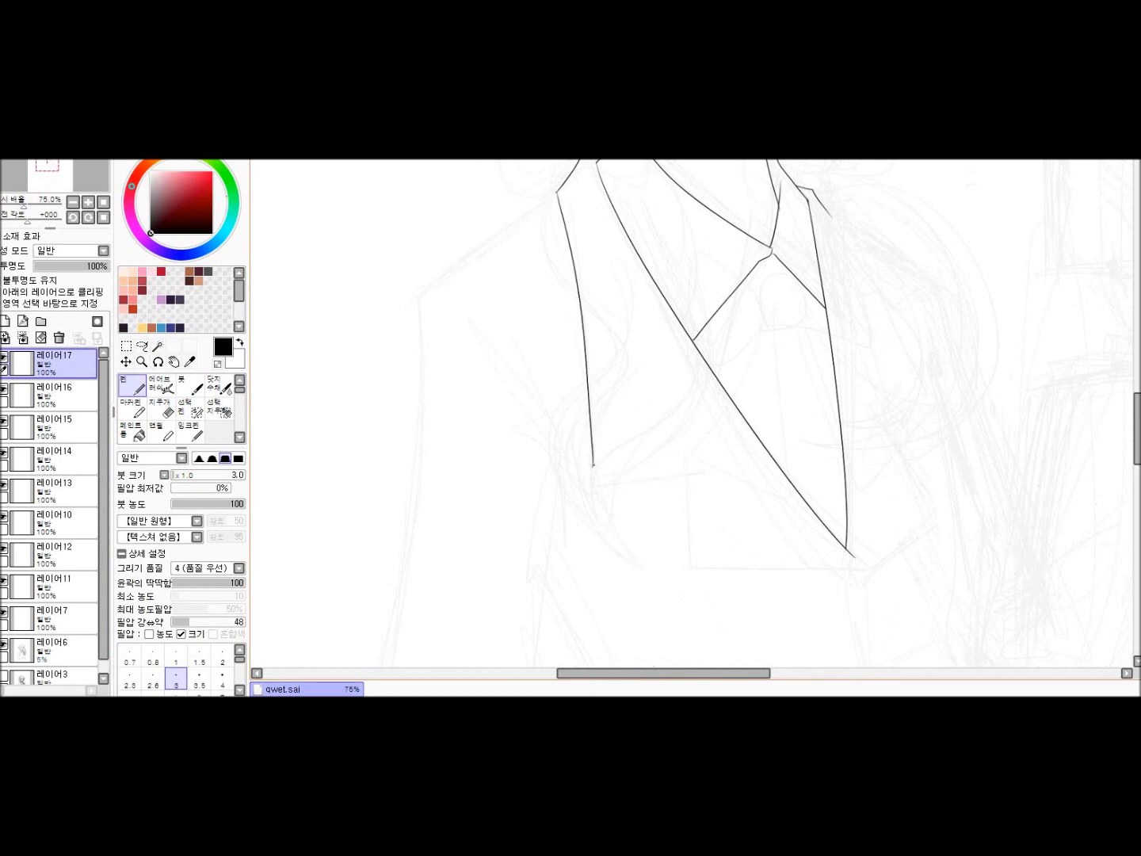
{"action": "left_click_drag", "start_coordinate": [686, 539], "coordinate": [850, 555]}
{"action": "left_click_drag", "start_coordinate": [831, 214], "coordinate": [907, 436]}
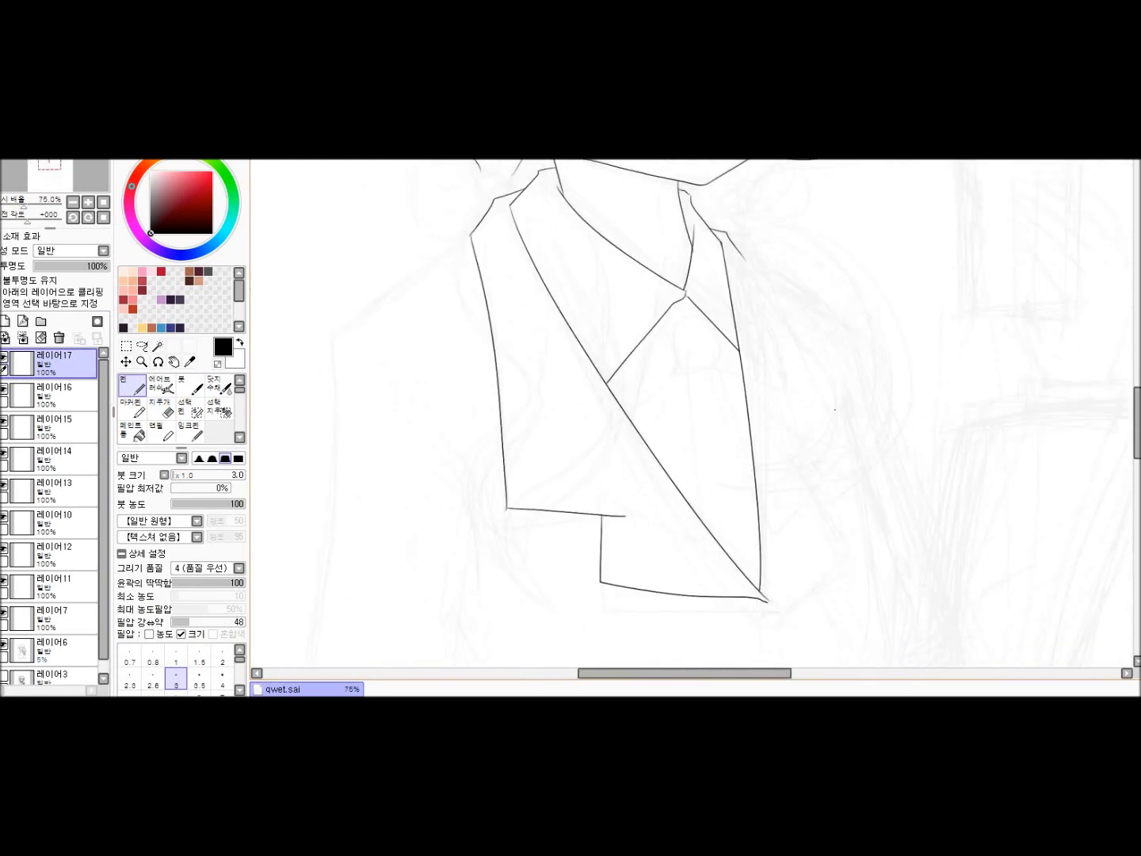
{"action": "key", "text": "ctrl+z"}
{"action": "left_click_drag", "start_coordinate": [744, 257], "coordinate": [807, 399]}
{"action": "key", "text": "ctrl+z"}
{"action": "key", "text": "ctrl+z"}
{"action": "left_click_drag", "start_coordinate": [744, 258], "coordinate": [848, 467]}
Flip the canvas view horizontally and ink the right lapel's notch and lower edge down to the meeting point
{"action": "scroll", "coordinate": [695, 411], "scroll_direction": "up", "scroll_amount": 1}
{"action": "left_click_drag", "start_coordinate": [524, 390], "coordinate": [576, 458]}
{"action": "key", "text": "ctrl+z"}
{"action": "key", "text": "ctrl+z"}
{"action": "key", "text": "ctrl+z"}
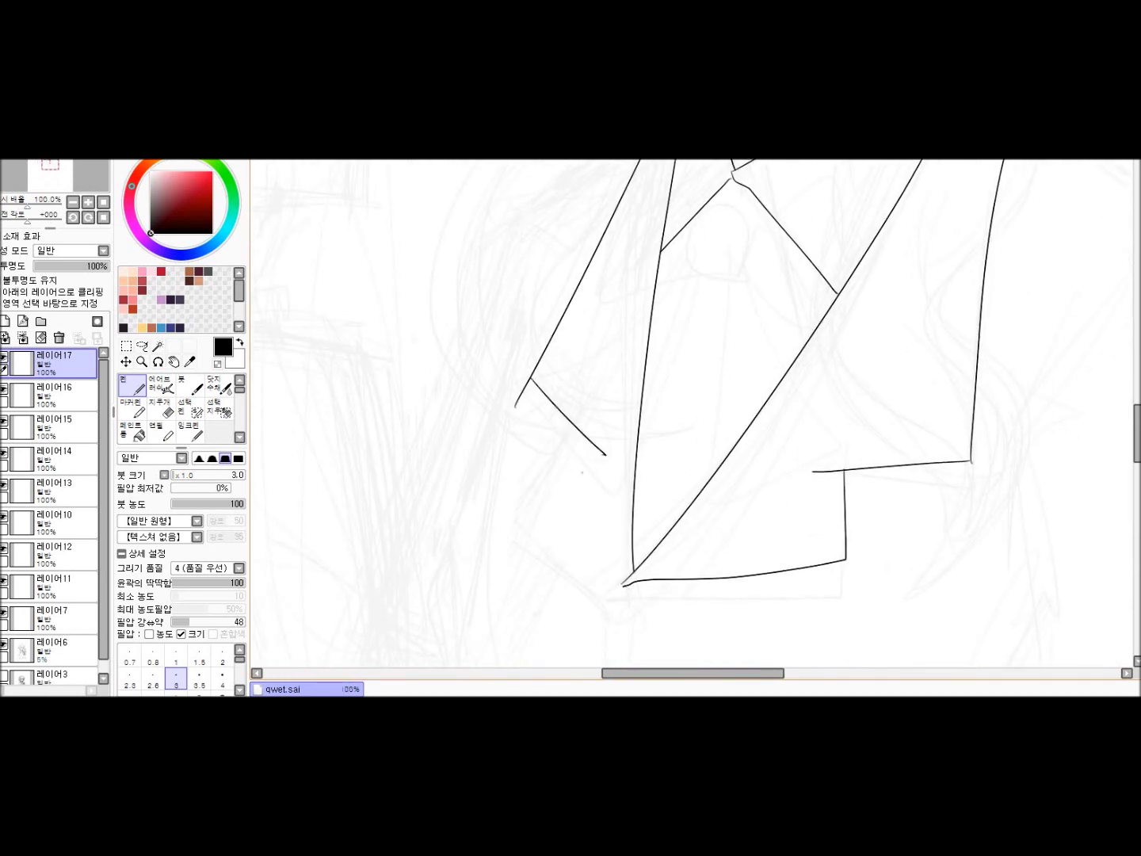
{"action": "left_click_drag", "start_coordinate": [535, 480], "coordinate": [626, 582]}
{"action": "left_click_drag", "start_coordinate": [596, 442], "coordinate": [547, 482]}
{"action": "scroll", "coordinate": [695, 412], "scroll_direction": "down", "scroll_amount": 2}
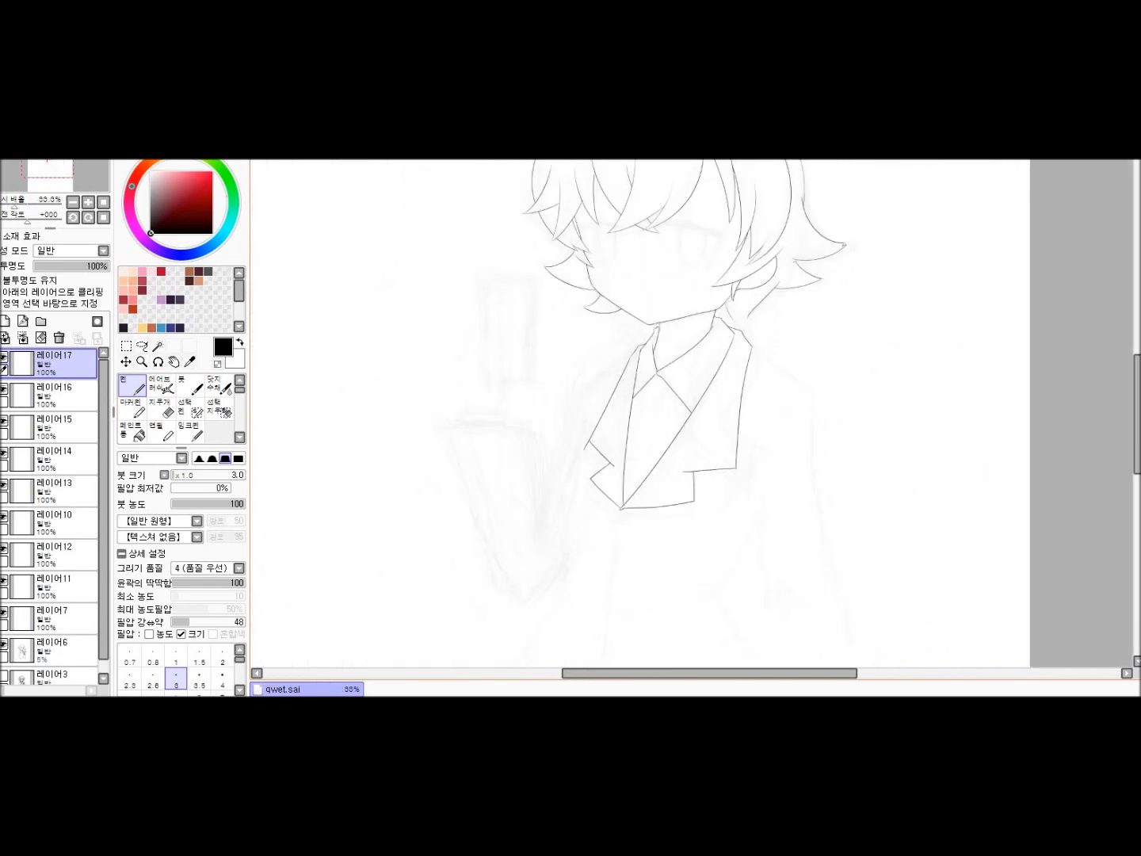
Erase the overshooting line ends at the right lapel's corners and restore the unflipped canvas view
{"action": "scroll", "coordinate": [540, 399], "scroll_direction": "up", "scroll_amount": 2}
{"action": "key", "text": "e"}
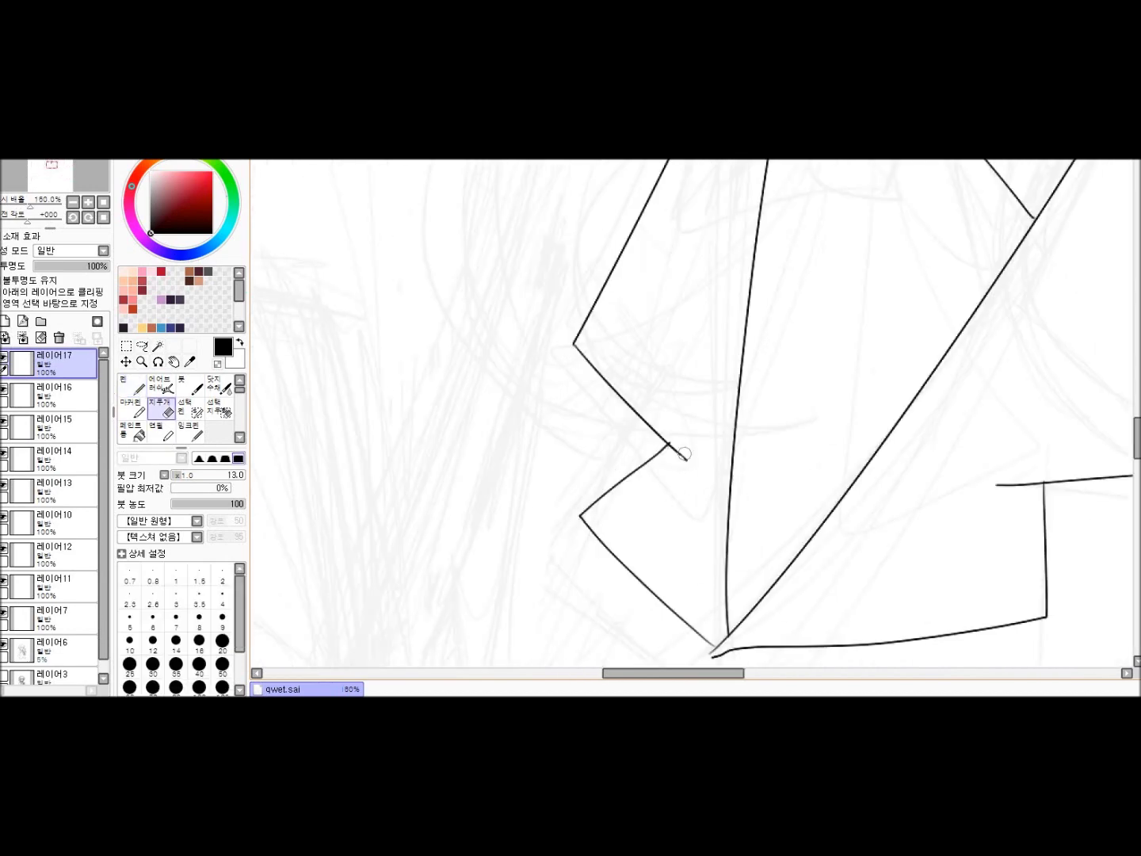
{"action": "scroll", "coordinate": [670, 439], "scroll_direction": "down", "scroll_amount": 3}
{"action": "left_click_drag", "start_coordinate": [752, 507], "coordinate": [586, 503]}
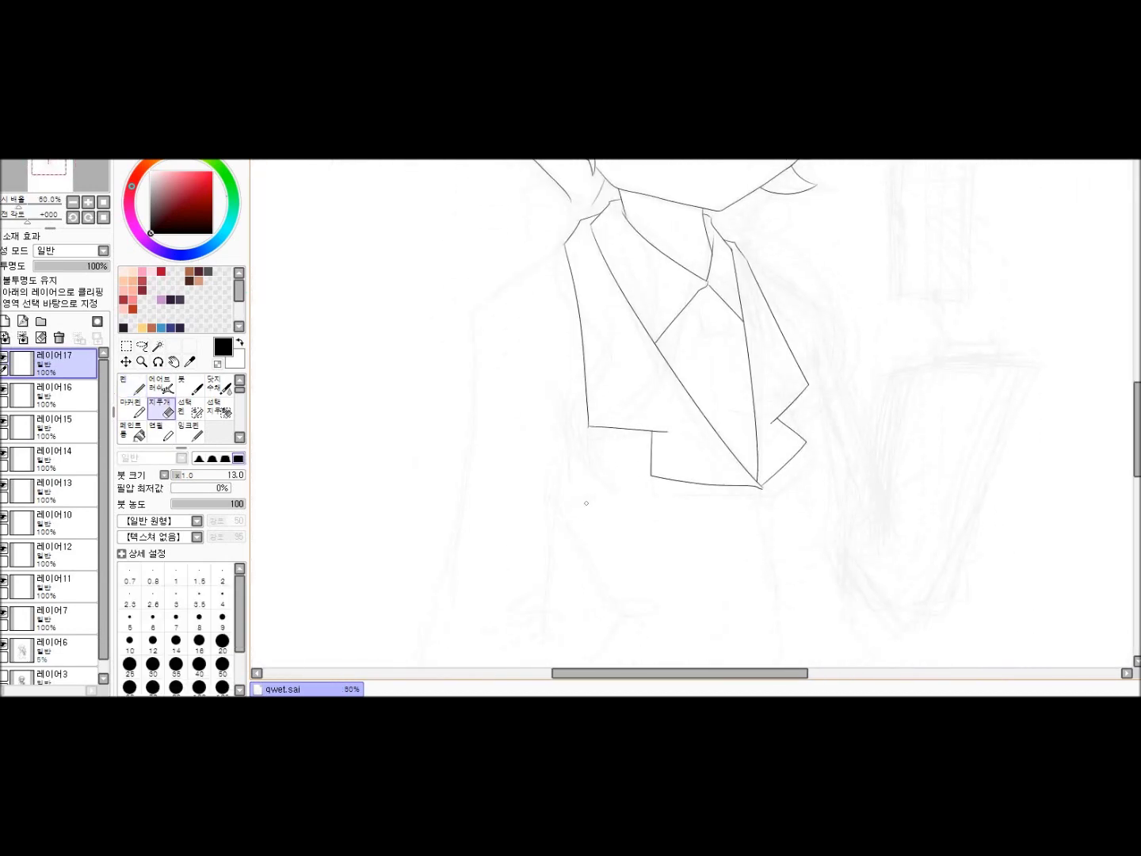
Ink the inner edge of the raised right sleeve down to a small fold notch at the elbow's inside
{"action": "key", "text": "n"}
{"action": "scroll", "coordinate": [794, 293], "scroll_direction": "down", "scroll_amount": 1}
{"action": "scroll", "coordinate": [793, 293], "scroll_direction": "up", "scroll_amount": 3}
{"action": "left_click_drag", "start_coordinate": [787, 272], "coordinate": [755, 500]}
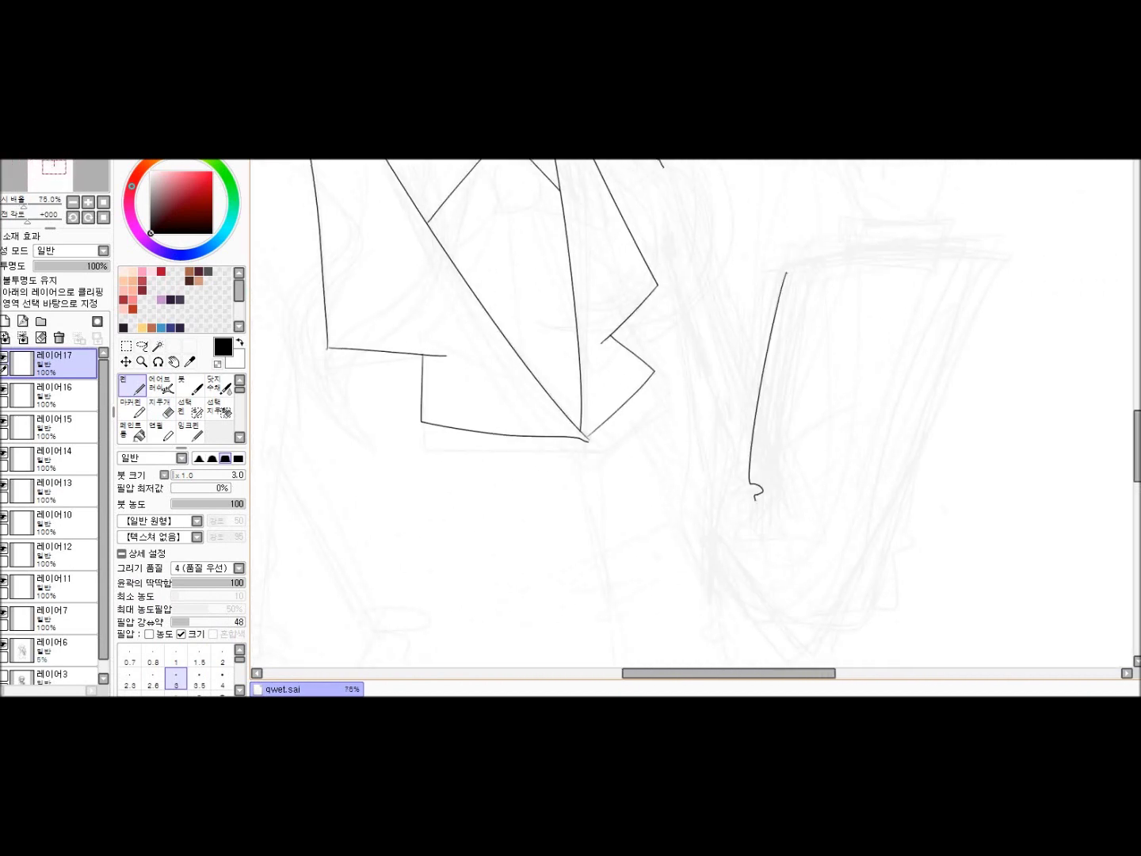
{"action": "mouse_move", "coordinate": [788, 273]}
{"action": "left_mouse_down"}
{"action": "mouse_move", "coordinate": [955, 342]}
{"action": "mouse_move", "coordinate": [853, 629]}
{"action": "mouse_move", "coordinate": [959, 247]}
{"action": "mouse_move", "coordinate": [809, 638]}
{"action": "left_mouse_up"}
{"action": "key", "text": "ctrl+z"}
{"action": "scroll", "coordinate": [809, 639], "scroll_direction": "down", "scroll_amount": 2}
{"action": "scroll", "coordinate": [808, 638], "scroll_direction": "up", "scroll_amount": 3}
{"action": "key", "text": "ctrl+z"}
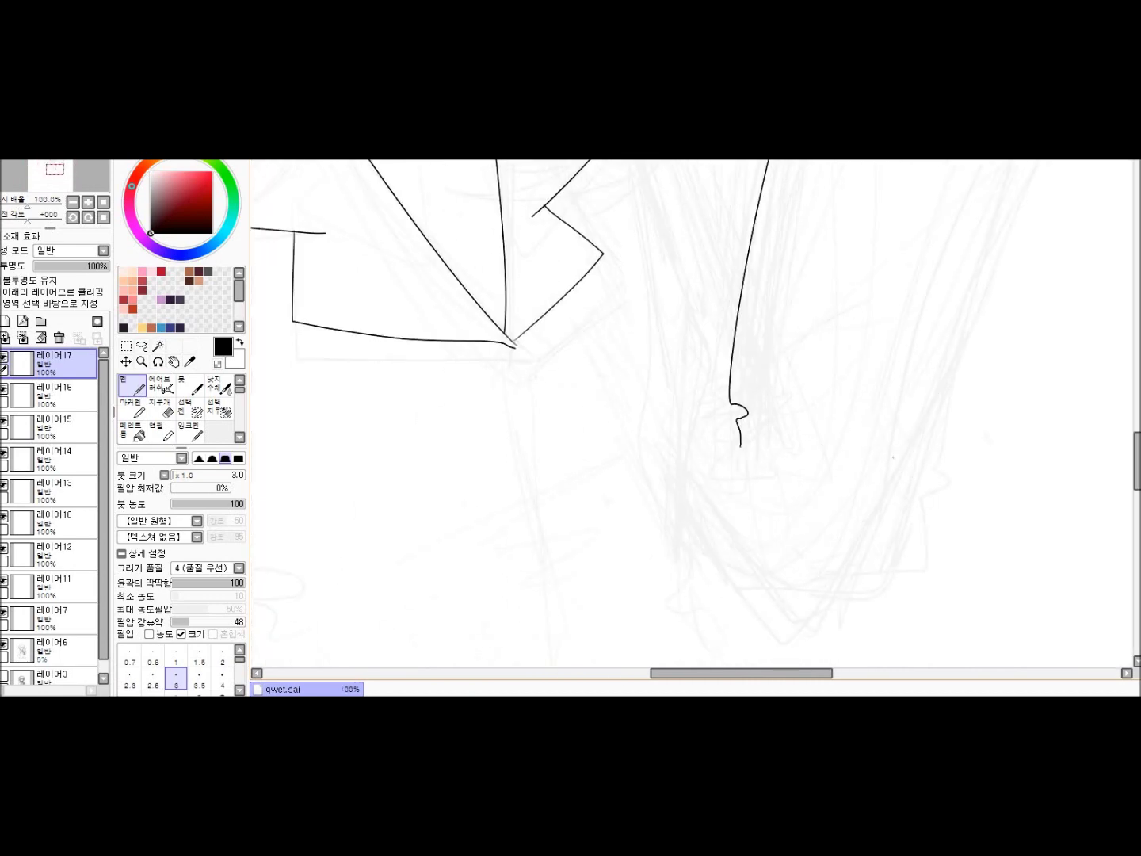
Ink the raised sleeve's curved cuff opening and its outer edge with folds down to the elbow
{"action": "mouse_move", "coordinate": [554, 396]}
{"action": "left_mouse_down"}
{"action": "mouse_move", "coordinate": [792, 395]}
{"action": "mouse_move", "coordinate": [673, 396]}
{"action": "left_mouse_up"}
{"action": "scroll", "coordinate": [673, 396], "scroll_direction": "up", "scroll_amount": 1}
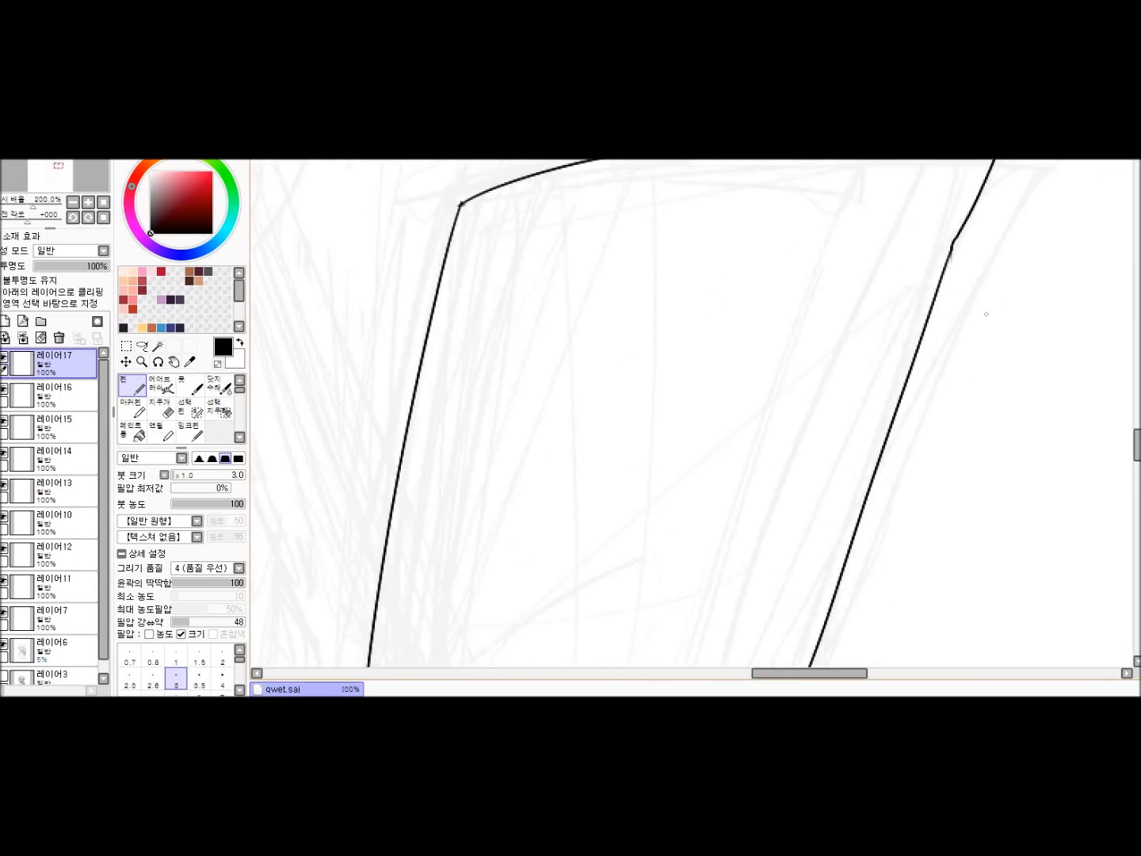
{"action": "key", "text": "e"}
{"action": "left_click_drag", "start_coordinate": [953, 284], "coordinate": [761, 411]}
{"action": "key", "text": "n"}
{"action": "left_click_drag", "start_coordinate": [562, 481], "coordinate": [735, 404]}
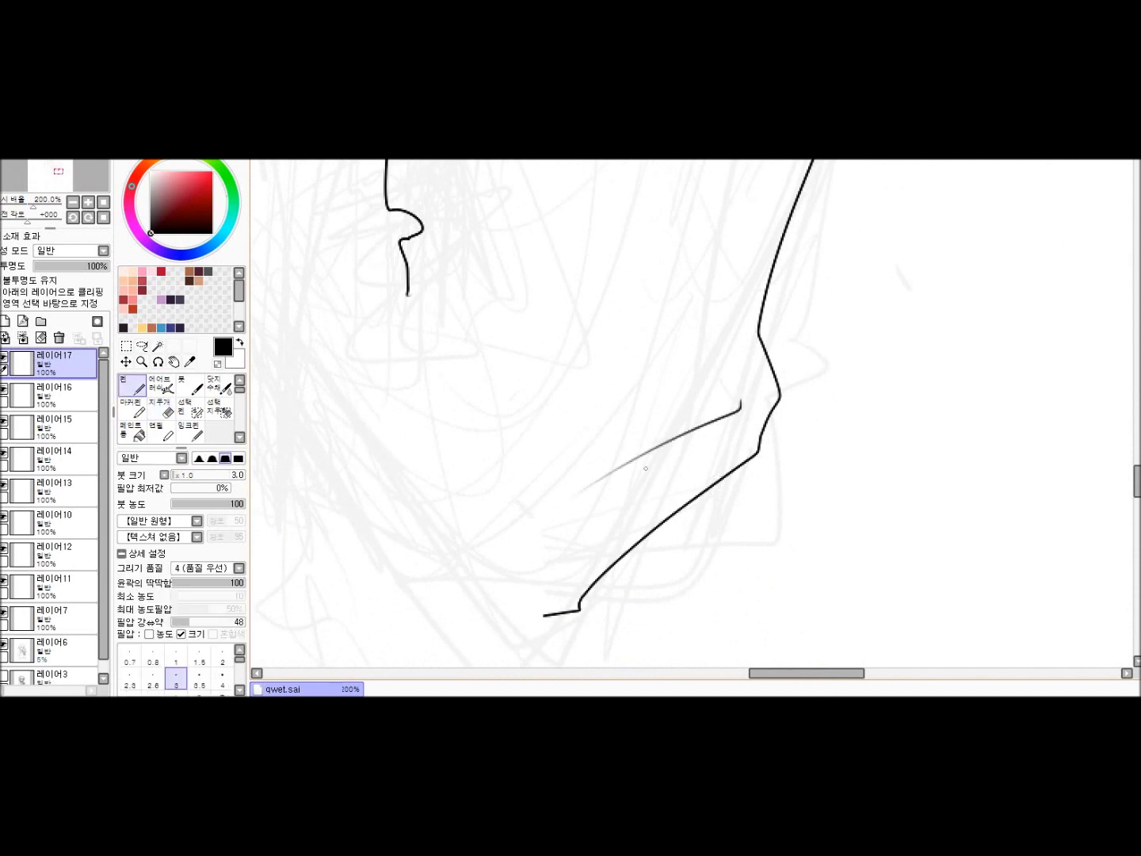
{"action": "scroll", "coordinate": [735, 405], "scroll_direction": "down", "scroll_amount": 3}
{"action": "scroll", "coordinate": [507, 396], "scroll_direction": "up", "scroll_amount": 3}
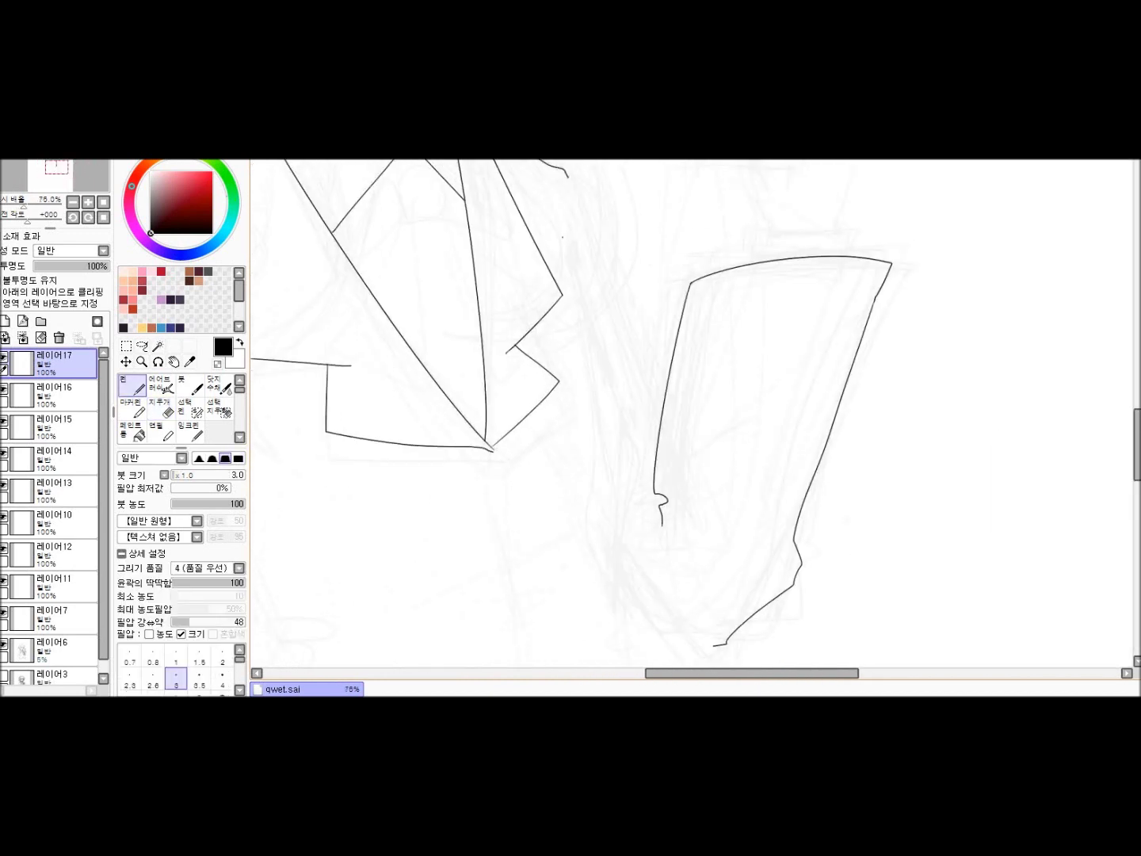
Ink both jacket shoulder lines and the torso's right side line from the armpit down
{"action": "key", "text": "ctrl+z"}
{"action": "mouse_move", "coordinate": [564, 235]}
{"action": "left_mouse_down"}
{"action": "mouse_move", "coordinate": [623, 416]}
{"action": "mouse_move", "coordinate": [631, 586]}
{"action": "left_mouse_up"}
{"action": "key", "text": "ctrl+z"}
{"action": "left_click_drag", "start_coordinate": [565, 266], "coordinate": [630, 443]}
{"action": "key", "text": "ctrl+z"}
{"action": "left_click_drag", "start_coordinate": [565, 230], "coordinate": [627, 590]}
{"action": "key", "text": "ctrl+z"}
{"action": "mouse_move", "coordinate": [568, 265]}
{"action": "left_mouse_down"}
{"action": "mouse_move", "coordinate": [620, 401]}
{"action": "mouse_move", "coordinate": [618, 591]}
{"action": "left_mouse_up"}
{"action": "scroll", "coordinate": [617, 591], "scroll_direction": "down", "scroll_amount": 3}
{"action": "scroll", "coordinate": [508, 412], "scroll_direction": "up", "scroll_amount": 3}
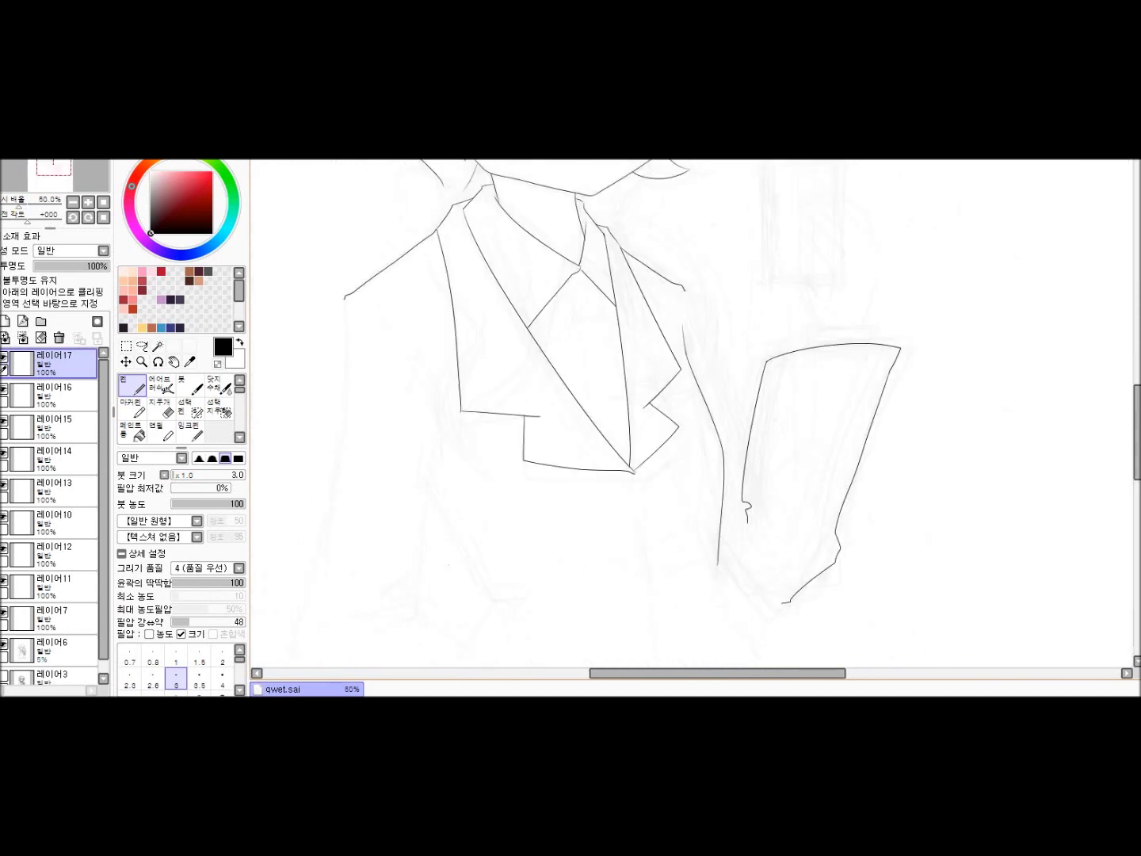
{"action": "scroll", "coordinate": [688, 411], "scroll_direction": "down", "scroll_amount": 2}
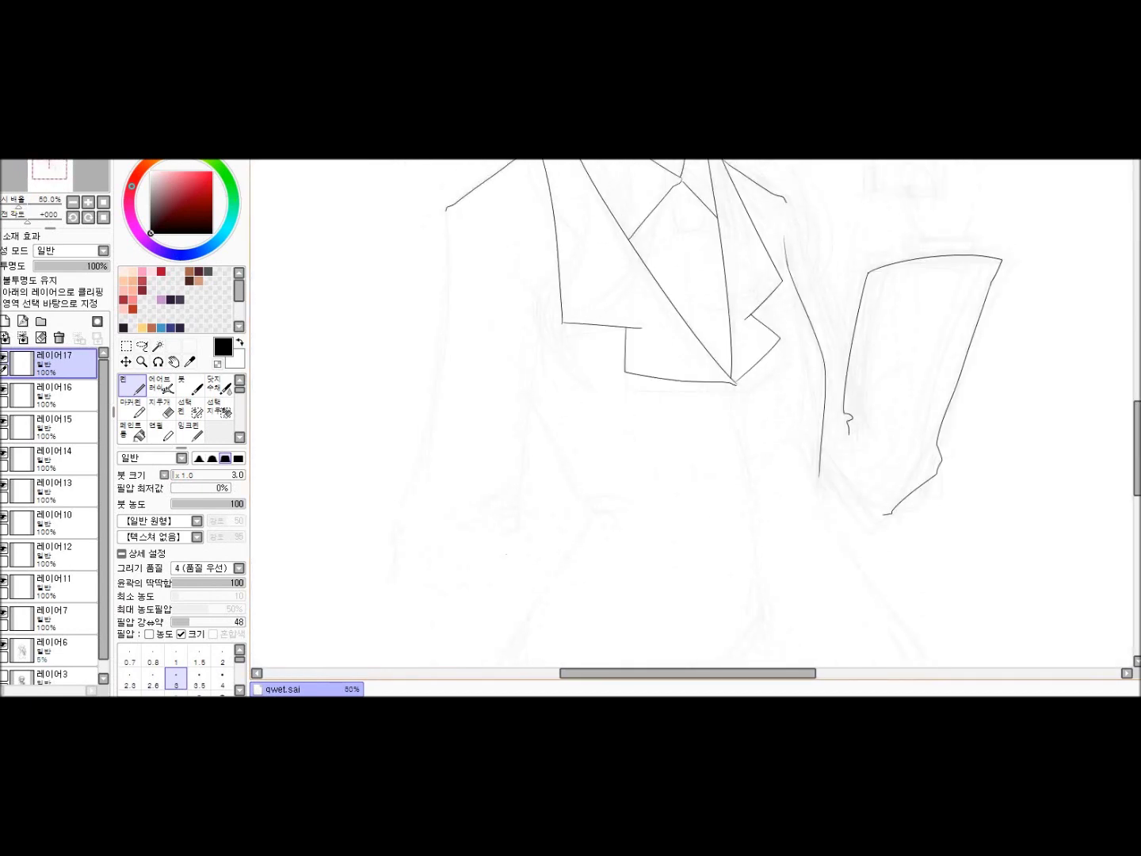
Ink the left sleeve's outer edge from the shoulder to the elbow and its diagonal armpit line
{"action": "left_click_drag", "start_coordinate": [634, 396], "coordinate": [680, 374]}
{"action": "key", "text": "ctrl+z"}
{"action": "mouse_move", "coordinate": [492, 188]}
{"action": "left_mouse_down"}
{"action": "mouse_move", "coordinate": [472, 456]}
{"action": "mouse_move", "coordinate": [450, 509]}
{"action": "left_mouse_up"}
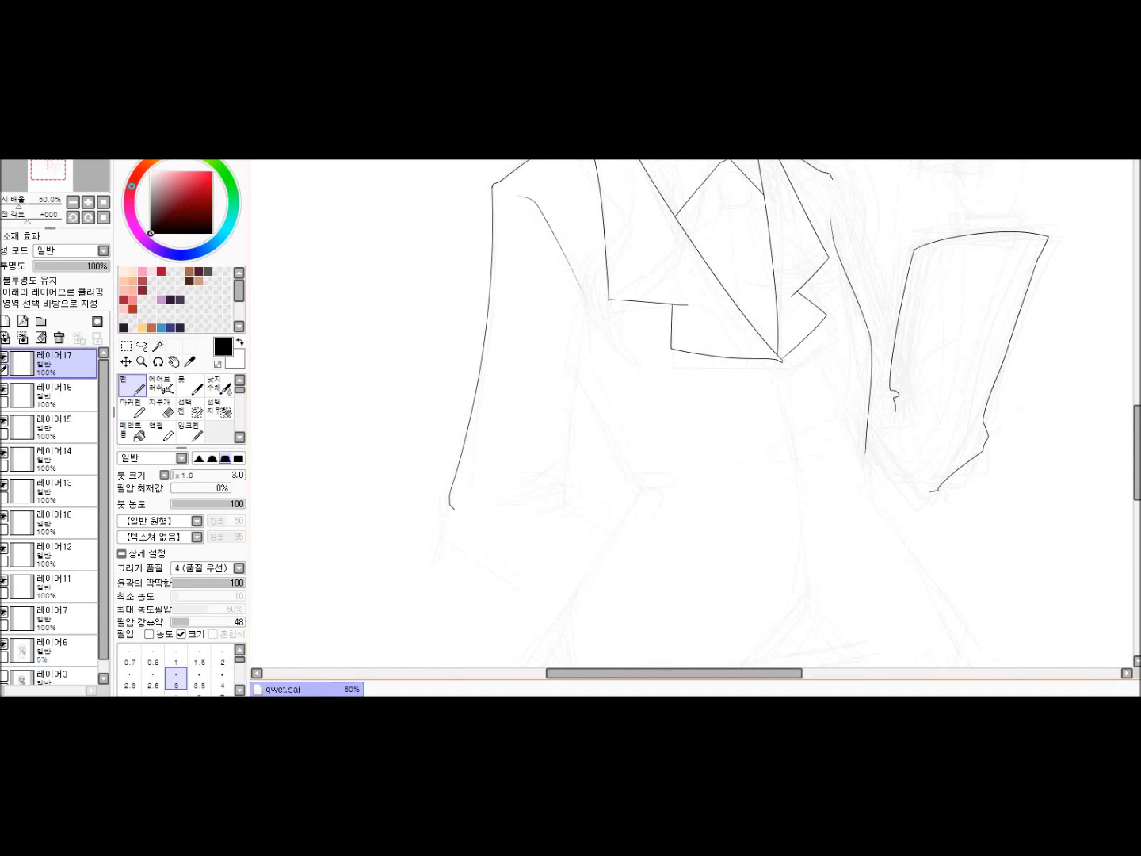
{"action": "scroll", "coordinate": [590, 310], "scroll_direction": "up", "scroll_amount": 3}
{"action": "left_click_drag", "start_coordinate": [626, 305], "coordinate": [646, 337]}
Ink the left sleeve's inner edge down to the elbow bend with its fold creases
{"action": "scroll", "coordinate": [634, 318], "scroll_direction": "down", "scroll_amount": 2}
{"action": "key", "text": "ctrl+z"}
{"action": "mouse_move", "coordinate": [652, 272]}
{"action": "left_mouse_down"}
{"action": "mouse_move", "coordinate": [591, 438]}
{"action": "mouse_move", "coordinate": [528, 552]}
{"action": "left_mouse_up"}
{"action": "key", "text": "ctrl+z"}
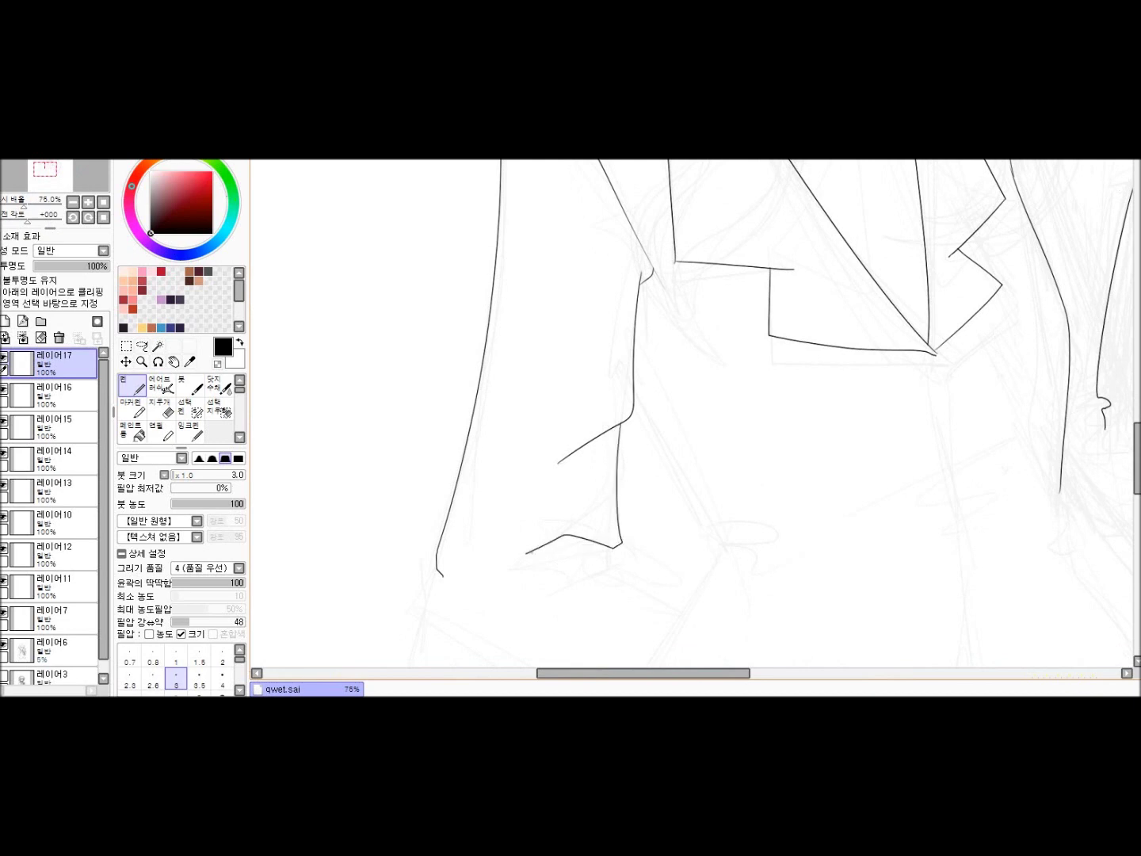
{"action": "scroll", "coordinate": [695, 412], "scroll_direction": "down", "scroll_amount": 2}
{"action": "scroll", "coordinate": [696, 412], "scroll_direction": "up", "scroll_amount": 2}
{"action": "scroll", "coordinate": [695, 413], "scroll_direction": "down", "scroll_amount": 2}
{"action": "scroll", "coordinate": [695, 412], "scroll_direction": "up", "scroll_amount": 1}
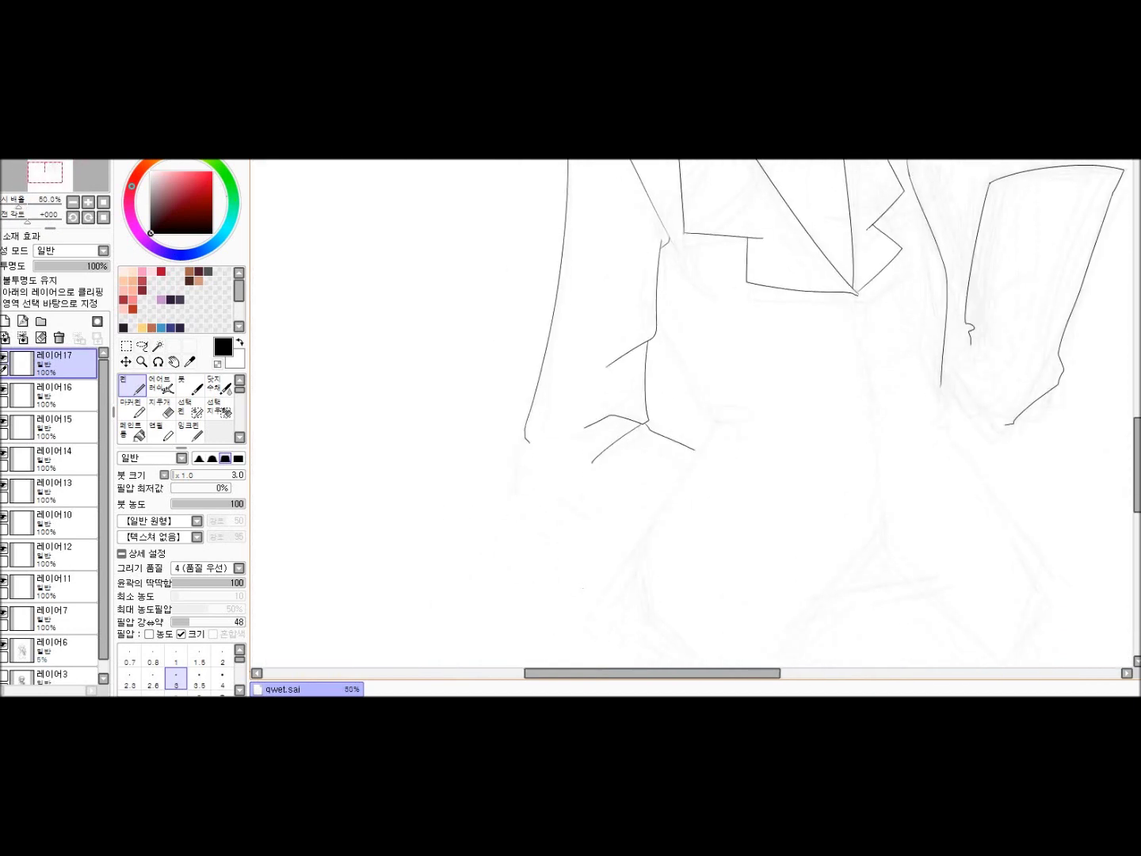
Ink the rounded left elbow and the forearm's lower edge, cleaning up where the lines join
{"action": "key", "text": "e"}
{"action": "key", "text": "n"}
{"action": "scroll", "coordinate": [493, 382], "scroll_direction": "up", "scroll_amount": 3}
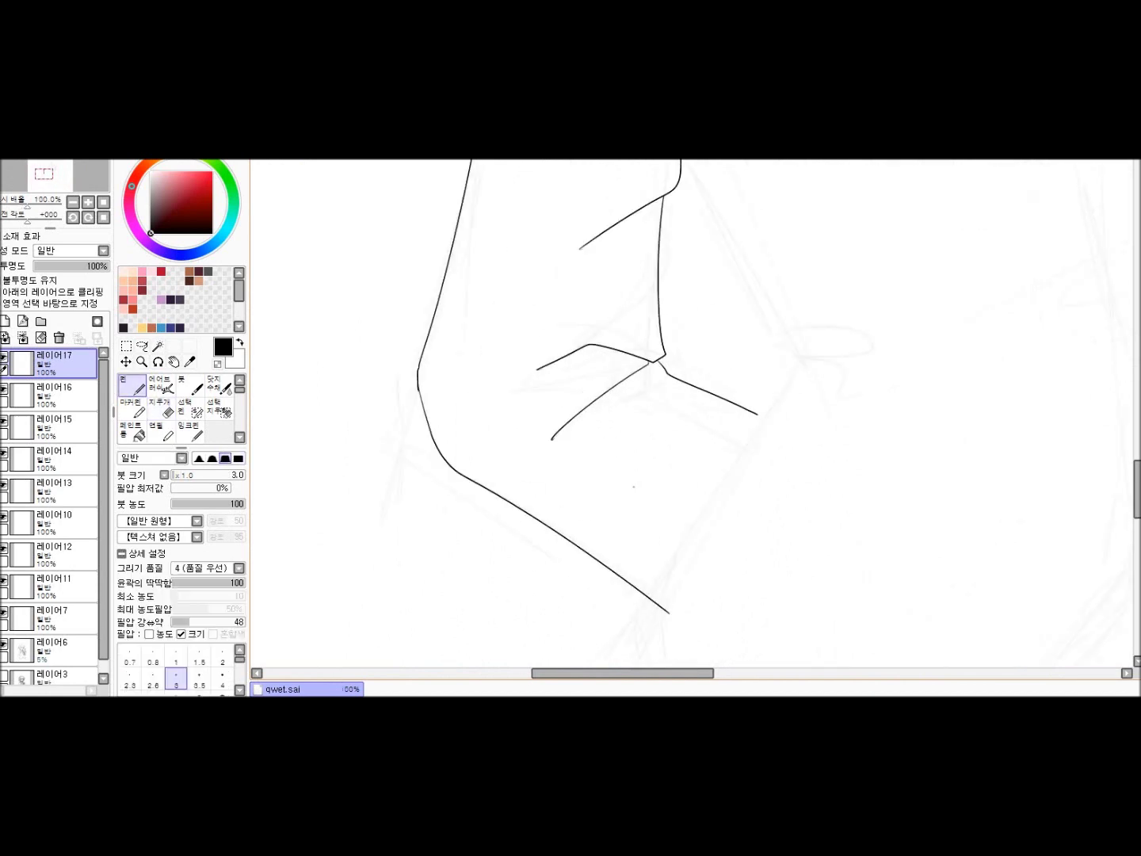
{"action": "key", "text": "e"}
{"action": "mouse_move", "coordinate": [509, 458]}
{"action": "left_mouse_down"}
{"action": "mouse_move", "coordinate": [667, 346]}
{"action": "mouse_move", "coordinate": [437, 434]}
{"action": "left_mouse_up"}
{"action": "key", "text": "n"}
{"action": "key", "text": "ctrl+z"}
{"action": "key", "text": "e"}
{"action": "key", "text": "n"}
Redraw the left elbow's lower crease as a flatter curve and add a fold crease along the lower forearm
{"action": "mouse_move", "coordinate": [358, 500]}
{"action": "left_mouse_down"}
{"action": "mouse_move", "coordinate": [377, 517]}
{"action": "mouse_move", "coordinate": [551, 464]}
{"action": "mouse_move", "coordinate": [535, 439]}
{"action": "mouse_move", "coordinate": [632, 382]}
{"action": "left_mouse_up"}
{"action": "key", "text": "ctrl+z"}
{"action": "scroll", "coordinate": [630, 383], "scroll_direction": "down", "scroll_amount": 3}
{"action": "scroll", "coordinate": [611, 458], "scroll_direction": "up", "scroll_amount": 3}
{"action": "key", "text": "ctrl+z"}
{"action": "key", "text": "ctrl+z"}
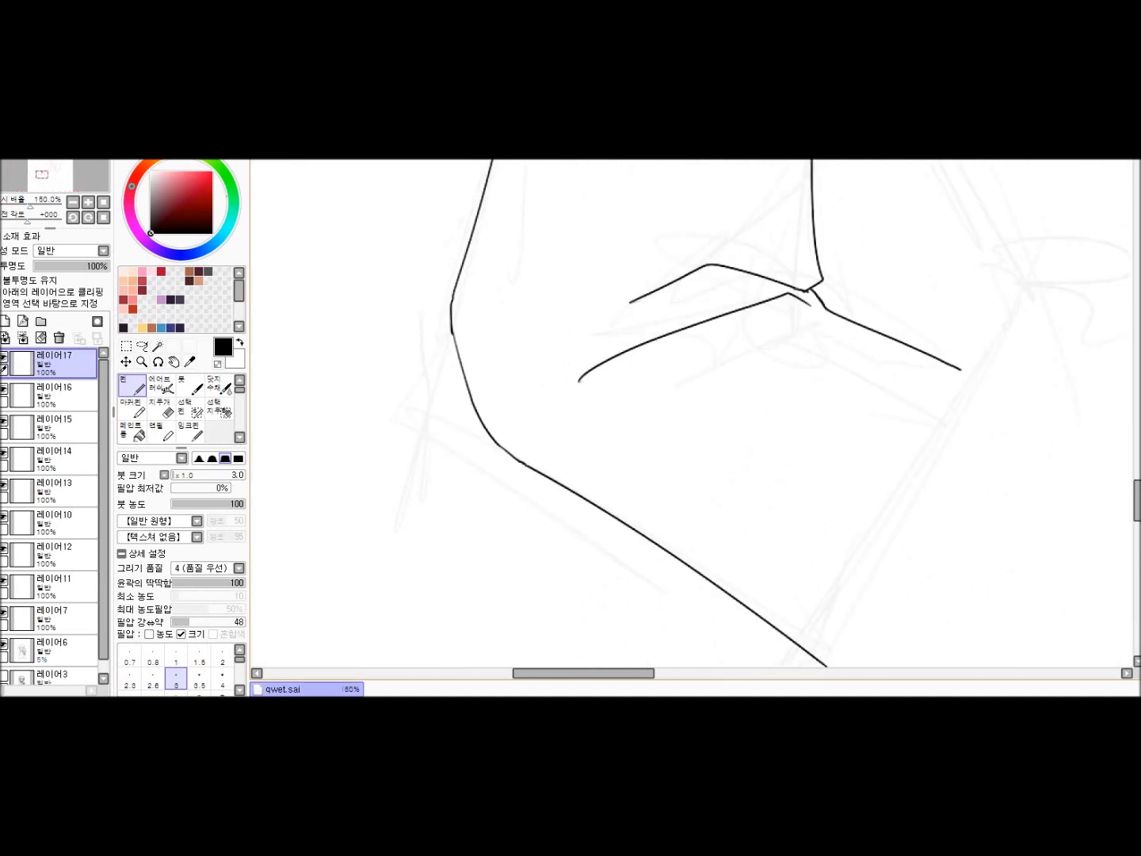
{"action": "scroll", "coordinate": [602, 435], "scroll_direction": "down", "scroll_amount": 3}
{"action": "scroll", "coordinate": [688, 428], "scroll_direction": "up", "scroll_amount": 3}
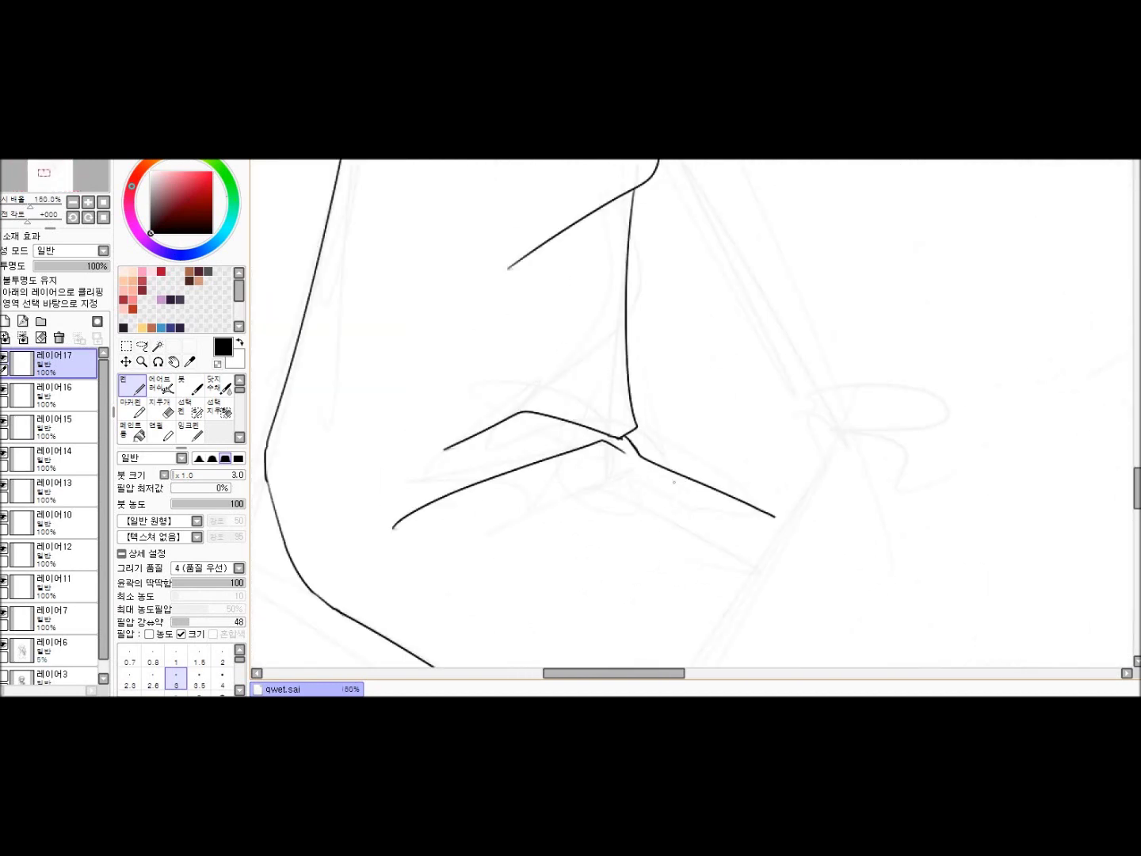
{"action": "scroll", "coordinate": [602, 489], "scroll_direction": "down", "scroll_amount": 3}
{"action": "scroll", "coordinate": [601, 490], "scroll_direction": "up", "scroll_amount": 3}
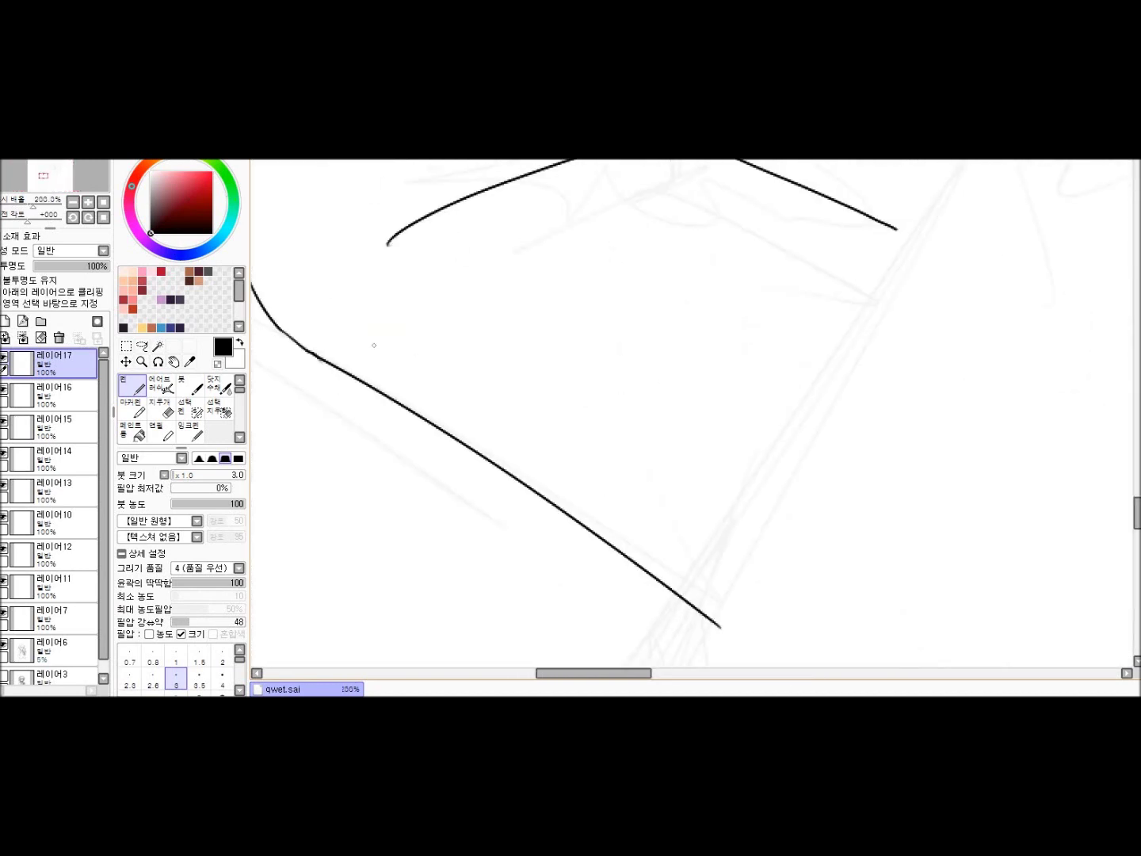
{"action": "left_click_drag", "start_coordinate": [375, 350], "coordinate": [677, 428]}
{"action": "scroll", "coordinate": [654, 455], "scroll_direction": "down", "scroll_amount": 3}
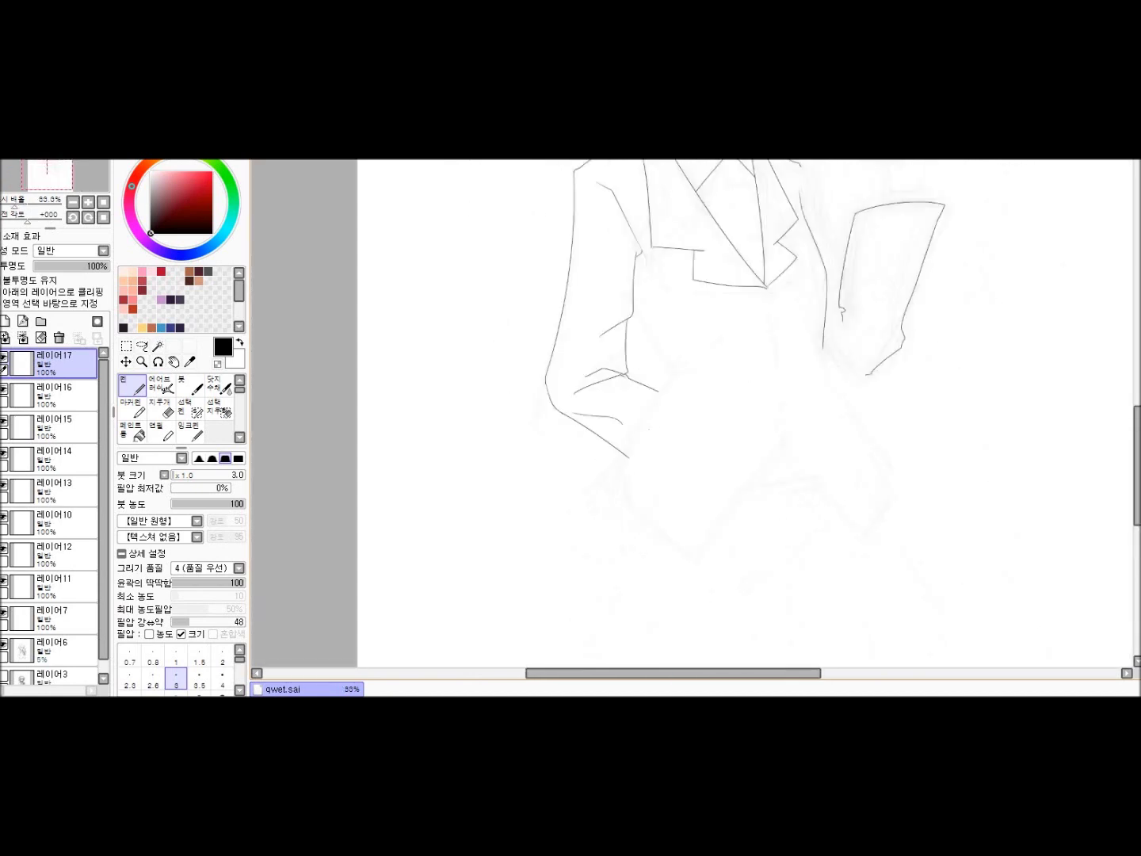
Add a new layer and ink the jacket's left side line to the waist plus a short curved waist crease
{"action": "left_click", "coordinate": [5, 322]}
{"action": "mouse_move", "coordinate": [477, 225]}
{"action": "left_mouse_down"}
{"action": "mouse_move", "coordinate": [594, 422]}
{"action": "mouse_move", "coordinate": [573, 425]}
{"action": "left_mouse_up"}
{"action": "key", "text": "ctrl+z"}
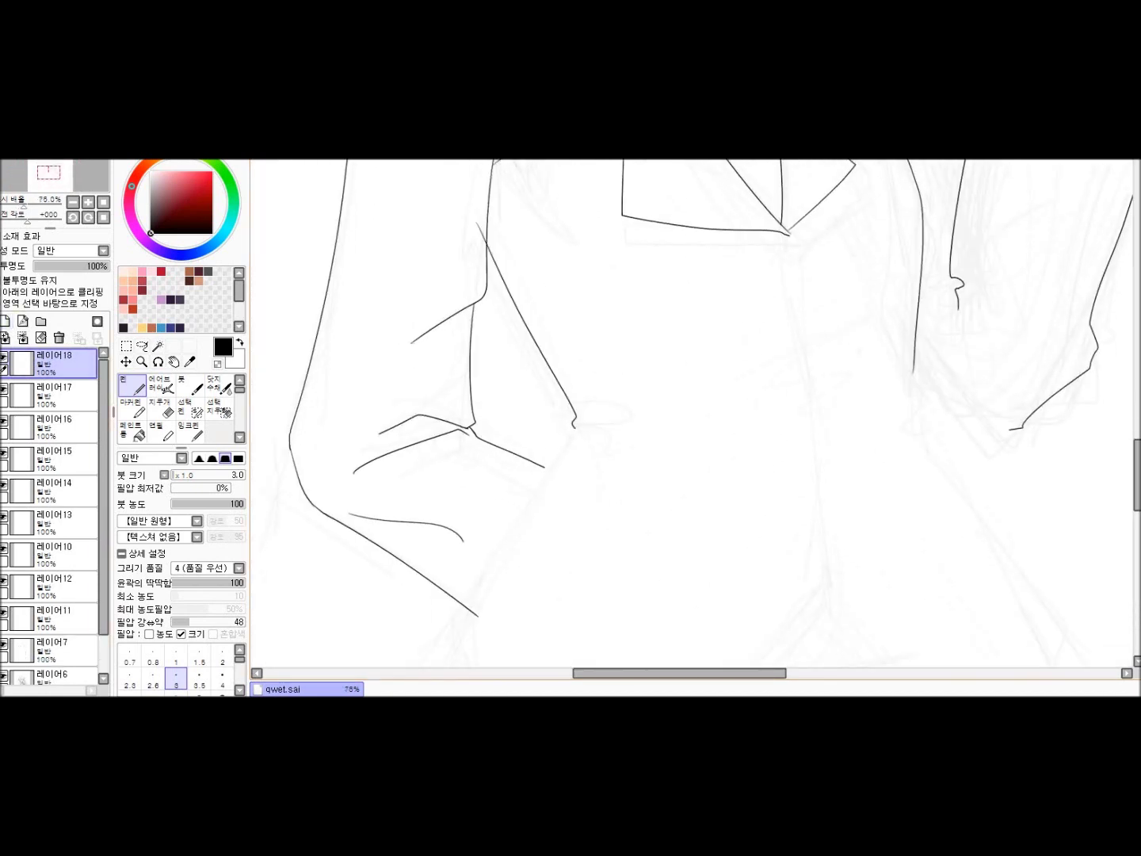
{"action": "scroll", "coordinate": [587, 413], "scroll_direction": "down", "scroll_amount": 2}
{"action": "scroll", "coordinate": [596, 397], "scroll_direction": "down", "scroll_amount": 1}
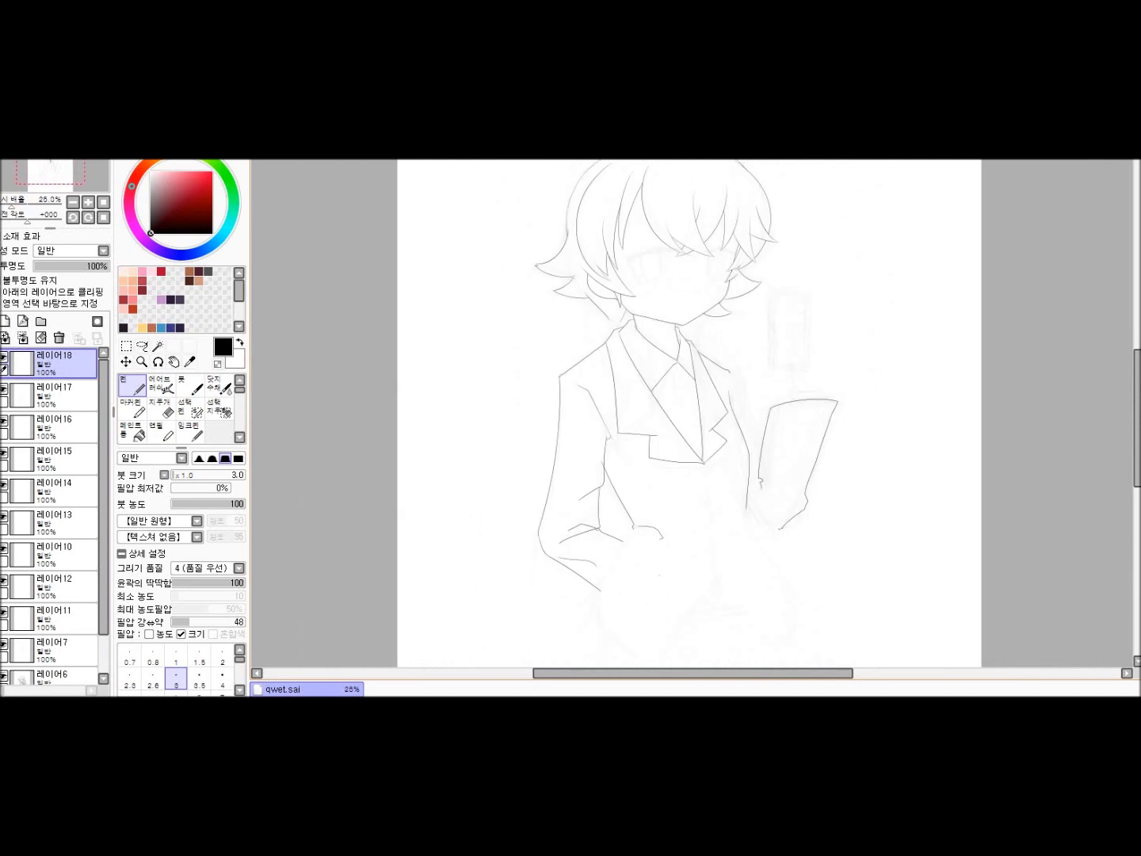
Ink the jacket's flared side edges below the waist and the left panel's curved front edge
{"action": "scroll", "coordinate": [602, 372], "scroll_direction": "up", "scroll_amount": 3}
{"action": "left_click_drag", "start_coordinate": [603, 372], "coordinate": [539, 349]}
{"action": "left_click_drag", "start_coordinate": [751, 428], "coordinate": [717, 456]}
{"action": "key", "text": "ctrl+z"}
{"action": "key", "text": "ctrl+z"}
{"action": "left_click_drag", "start_coordinate": [748, 279], "coordinate": [738, 429]}
{"action": "scroll", "coordinate": [696, 412], "scroll_direction": "down", "scroll_amount": 2}
{"action": "scroll", "coordinate": [696, 411], "scroll_direction": "up", "scroll_amount": 1}
{"action": "mouse_move", "coordinate": [693, 357]}
{"action": "left_mouse_down"}
{"action": "mouse_move", "coordinate": [699, 383]}
{"action": "mouse_move", "coordinate": [797, 515]}
{"action": "left_mouse_up"}
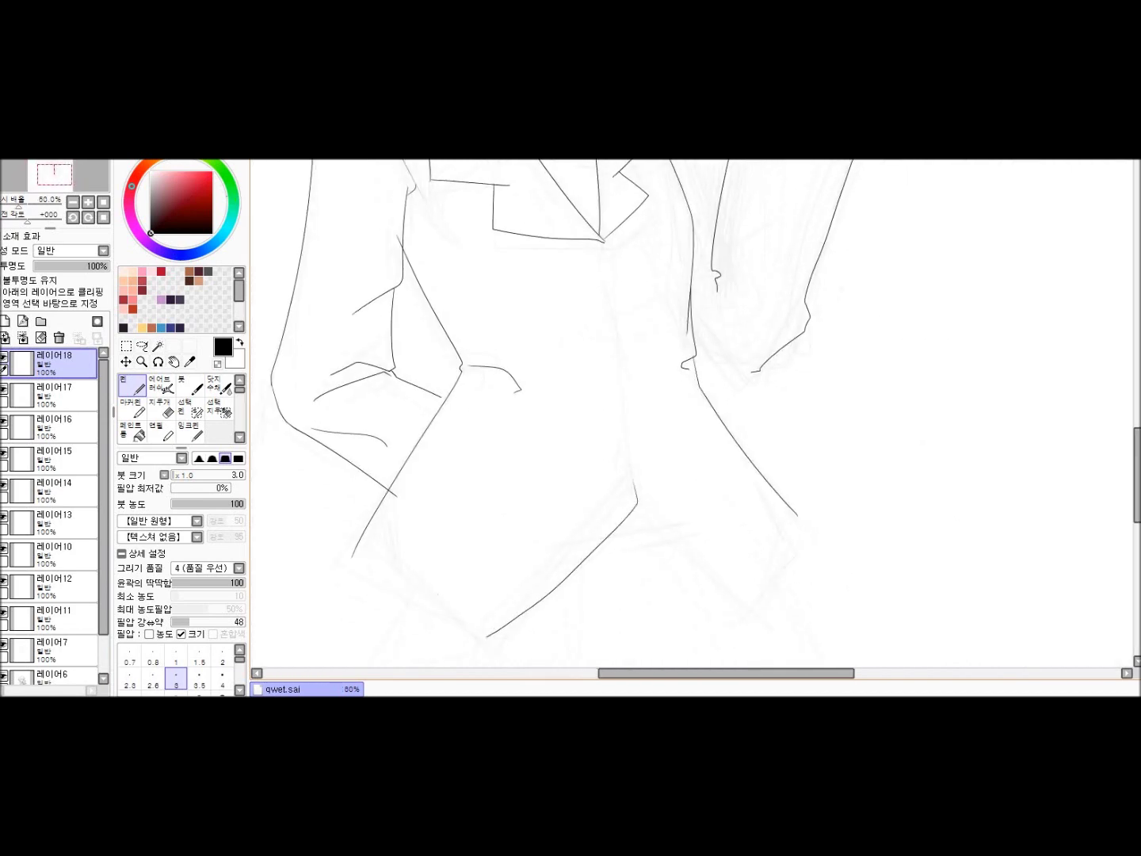
Ink the left panel's bottom hem and the right panel's front edge and pointed hem
{"action": "key", "text": "ctrl+z"}
{"action": "left_click_drag", "start_coordinate": [352, 556], "coordinate": [500, 638]}
{"action": "scroll", "coordinate": [696, 411], "scroll_direction": "up", "scroll_amount": 1}
{"action": "mouse_move", "coordinate": [747, 378]}
{"action": "left_mouse_down"}
{"action": "mouse_move", "coordinate": [595, 590]}
{"action": "mouse_move", "coordinate": [724, 420]}
{"action": "left_mouse_up"}
{"action": "key", "text": "ctrl+z"}
{"action": "key", "text": "ctrl+z"}
{"action": "mouse_move", "coordinate": [765, 344]}
{"action": "left_mouse_down"}
{"action": "mouse_move", "coordinate": [611, 554]}
{"action": "mouse_move", "coordinate": [772, 352]}
{"action": "left_mouse_up"}
{"action": "key", "text": "ctrl+z"}
{"action": "scroll", "coordinate": [689, 336], "scroll_direction": "up", "scroll_amount": 1}
Erase the overshooting line ends at the corners of both jacket hem panels
{"action": "key", "text": "e"}
{"action": "left_click_drag", "start_coordinate": [689, 336], "coordinate": [624, 484]}
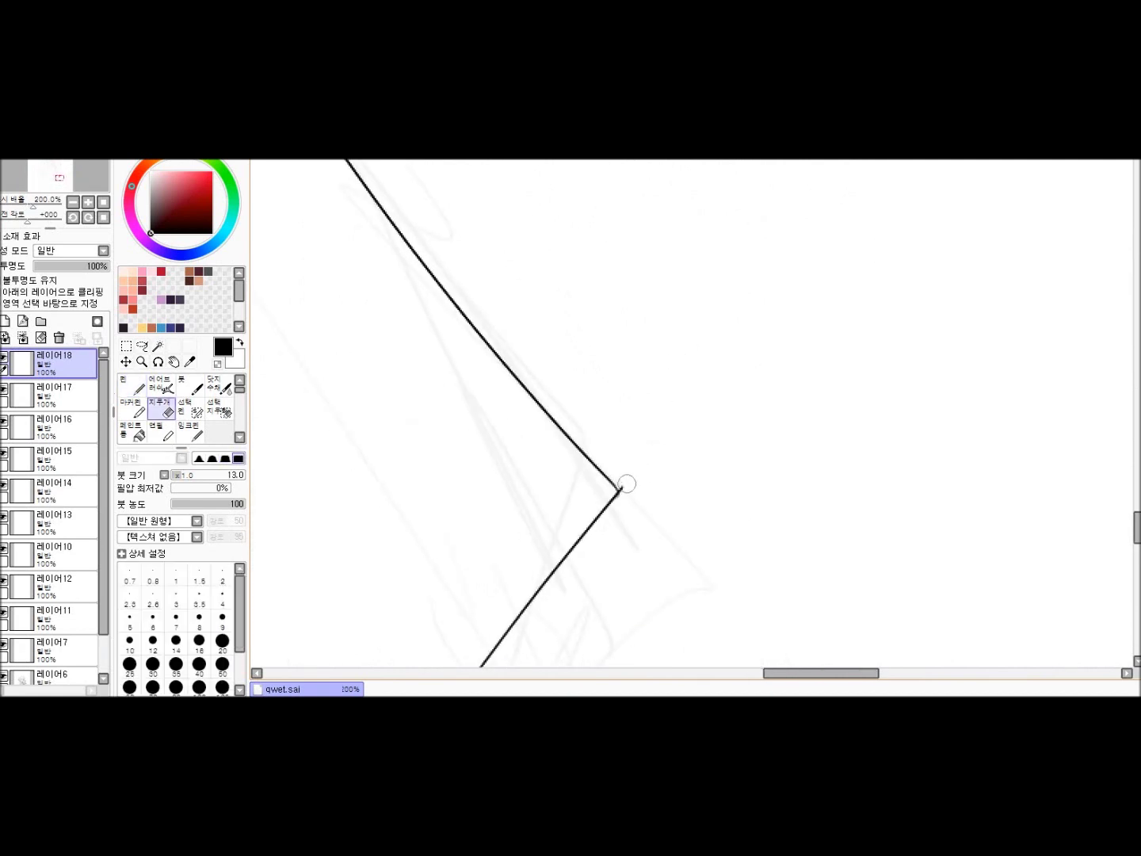
{"action": "scroll", "coordinate": [624, 484], "scroll_direction": "down", "scroll_amount": 2}
{"action": "scroll", "coordinate": [610, 241], "scroll_direction": "up", "scroll_amount": 3}
{"action": "scroll", "coordinate": [670, 339], "scroll_direction": "down", "scroll_amount": 3}
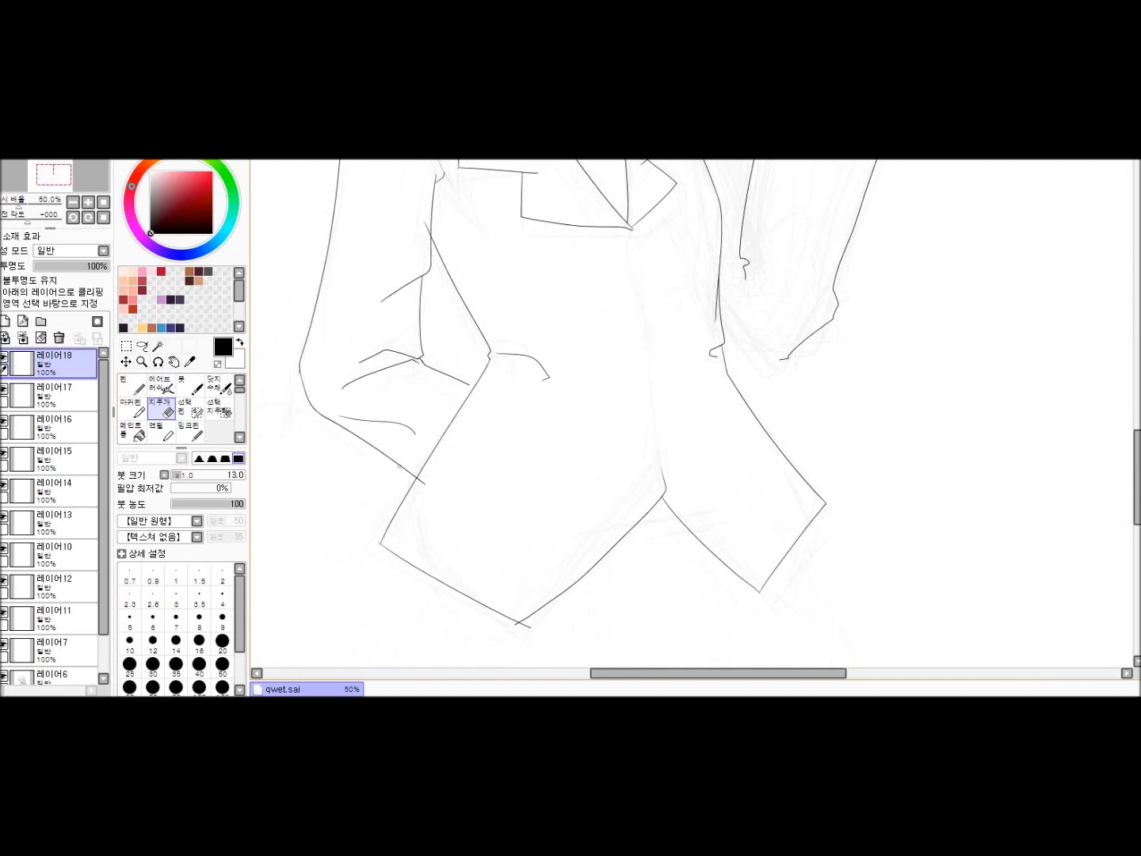
{"action": "scroll", "coordinate": [600, 513], "scroll_direction": "up", "scroll_amount": 2}
{"action": "scroll", "coordinate": [600, 513], "scroll_direction": "down", "scroll_amount": 5}
{"action": "scroll", "coordinate": [415, 530], "scroll_direction": "up", "scroll_amount": 2}
{"action": "left_click_drag", "start_coordinate": [603, 453], "coordinate": [714, 485]}
On layer 레이어17, erase the left forearm lines that cross the jacket's side edge
{"action": "scroll", "coordinate": [545, 512], "scroll_direction": "down", "scroll_amount": 4}
{"action": "scroll", "coordinate": [545, 512], "scroll_direction": "up", "scroll_amount": 3}
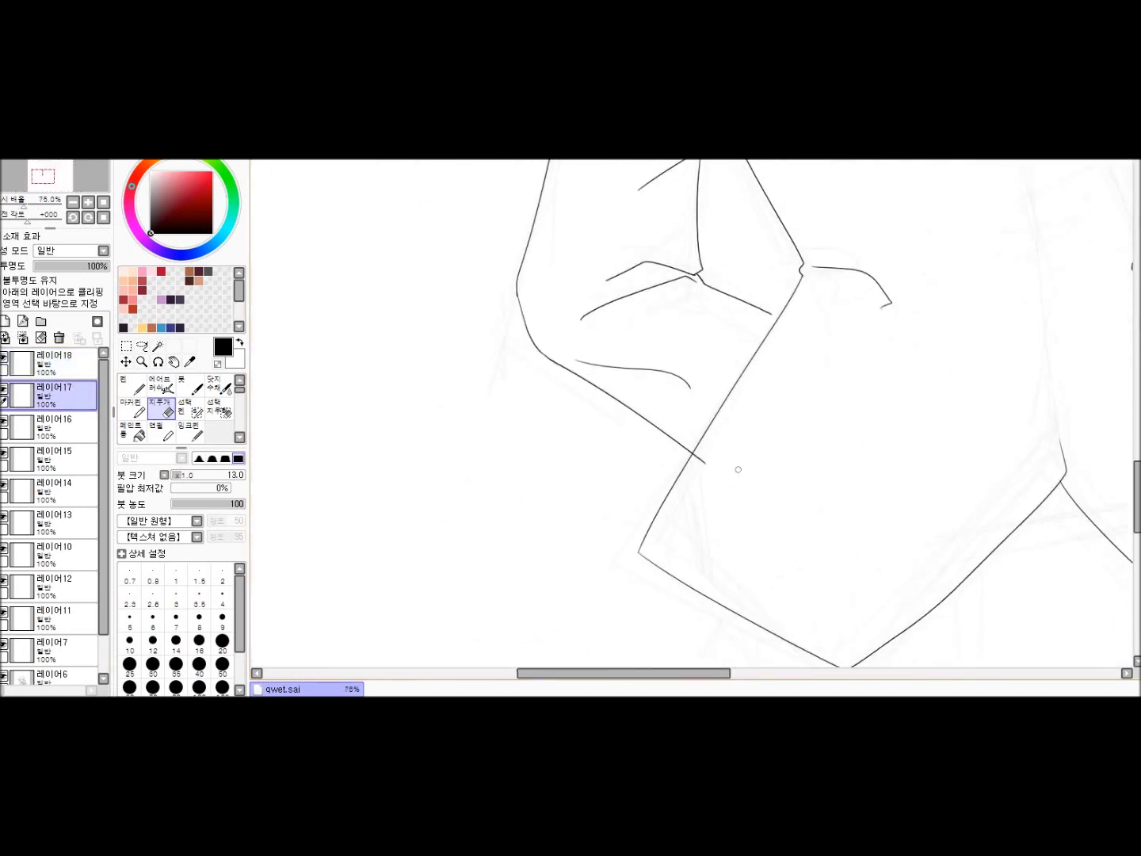
{"action": "scroll", "coordinate": [694, 455], "scroll_direction": "up", "scroll_amount": 1}
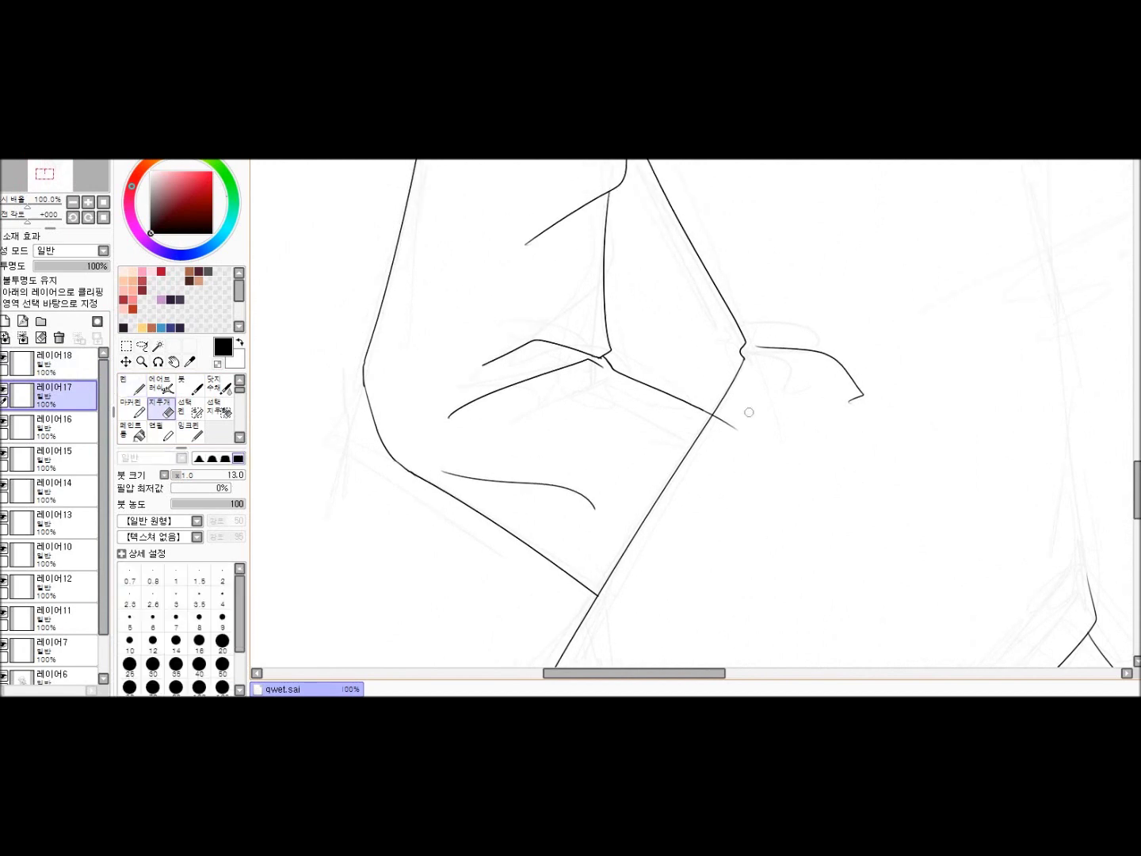
{"action": "scroll", "coordinate": [741, 425], "scroll_direction": "down", "scroll_amount": 2}
Ink two fold creases across the jacket's right front below the lapels
{"action": "key", "text": "n"}
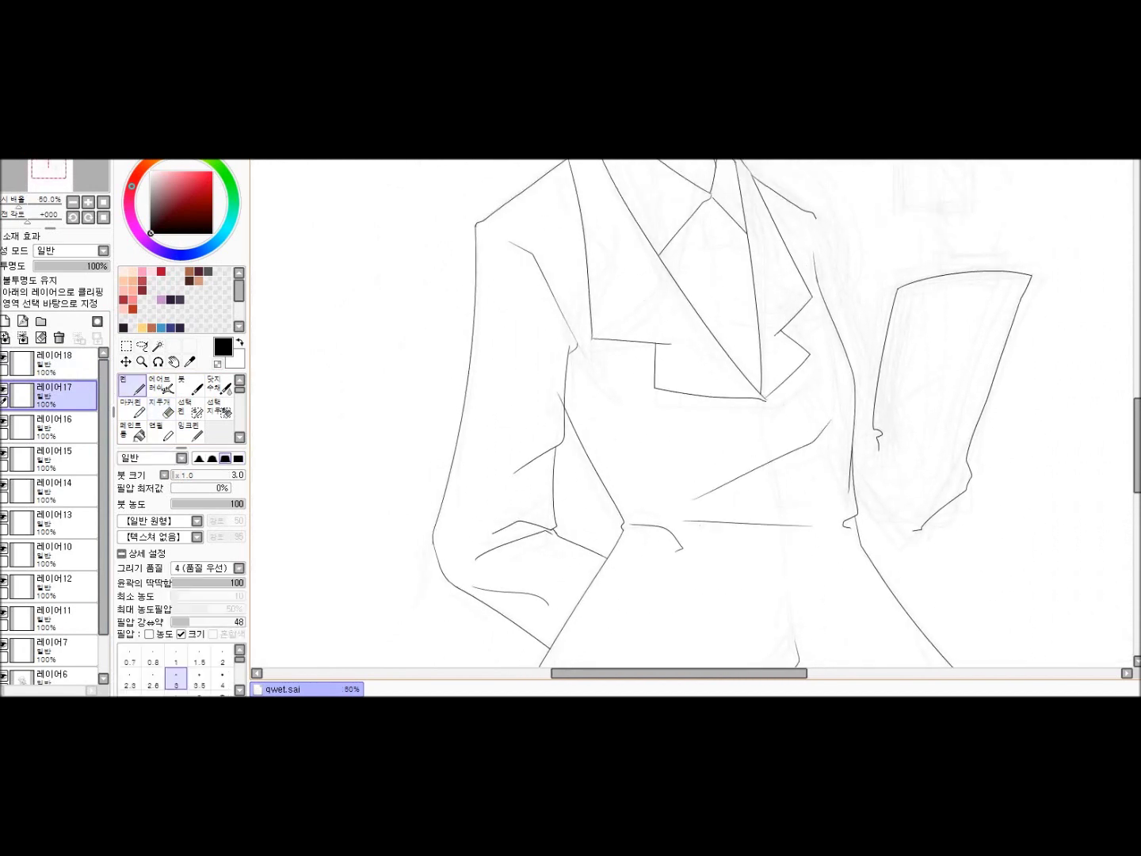
{"action": "scroll", "coordinate": [793, 519], "scroll_direction": "down", "scroll_amount": 1}
{"action": "scroll", "coordinate": [793, 519], "scroll_direction": "up", "scroll_amount": 2}
{"action": "scroll", "coordinate": [523, 412], "scroll_direction": "down", "scroll_amount": 1}
On layer 레이어18, ink the right upper arm's outer edge from the shoulder to the raised forearm and clean its end
{"action": "left_click", "coordinate": [53, 363]}
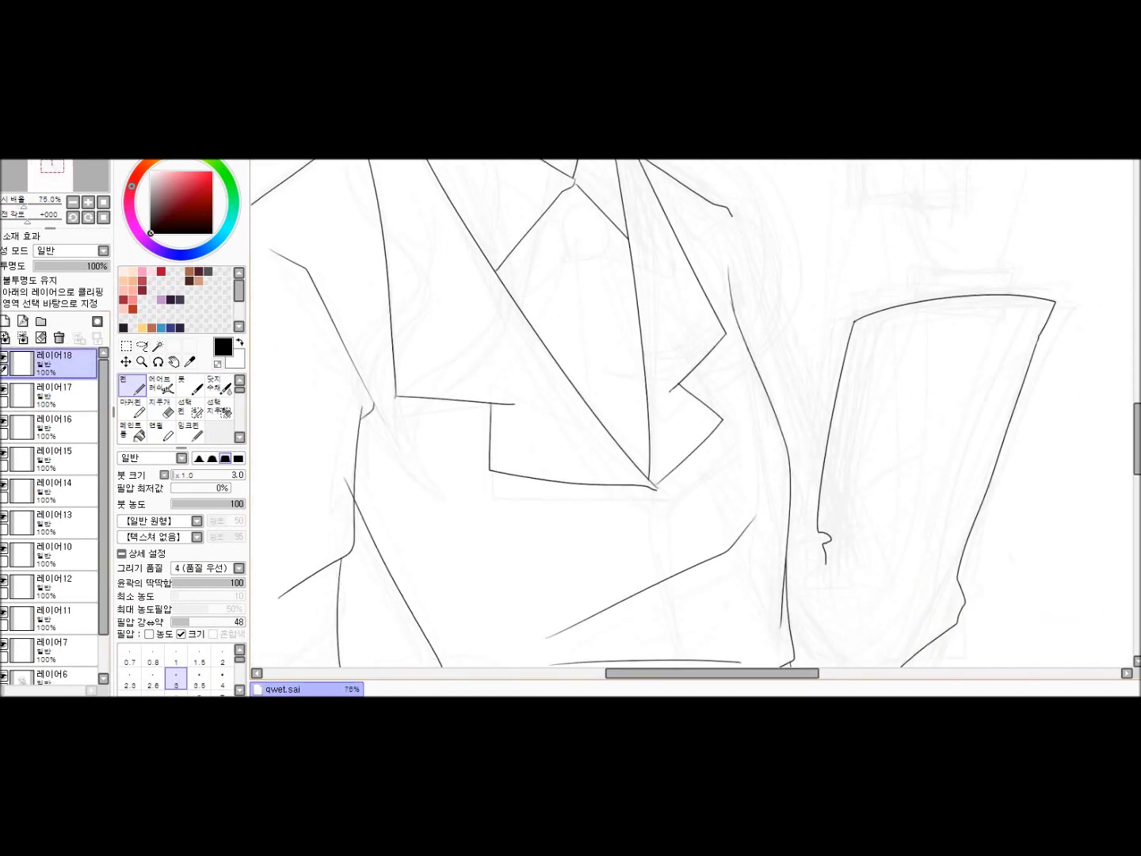
{"action": "left_click_drag", "start_coordinate": [764, 326], "coordinate": [847, 535]}
{"action": "scroll", "coordinate": [903, 387], "scroll_direction": "down", "scroll_amount": 1}
{"action": "key", "text": "e"}
{"action": "mouse_move", "coordinate": [822, 428]}
{"action": "left_mouse_down"}
{"action": "mouse_move", "coordinate": [846, 485]}
{"action": "mouse_move", "coordinate": [857, 575]}
{"action": "left_mouse_up"}
{"action": "scroll", "coordinate": [846, 485], "scroll_direction": "down", "scroll_amount": 1}
Ink the raised arm's underside from the jacket's side to the elbow, join it to the forearm, and erase the overlap
{"action": "key", "text": "n"}
{"action": "key", "text": "ctrl+plus"}
{"action": "key", "text": "ctrl+z"}
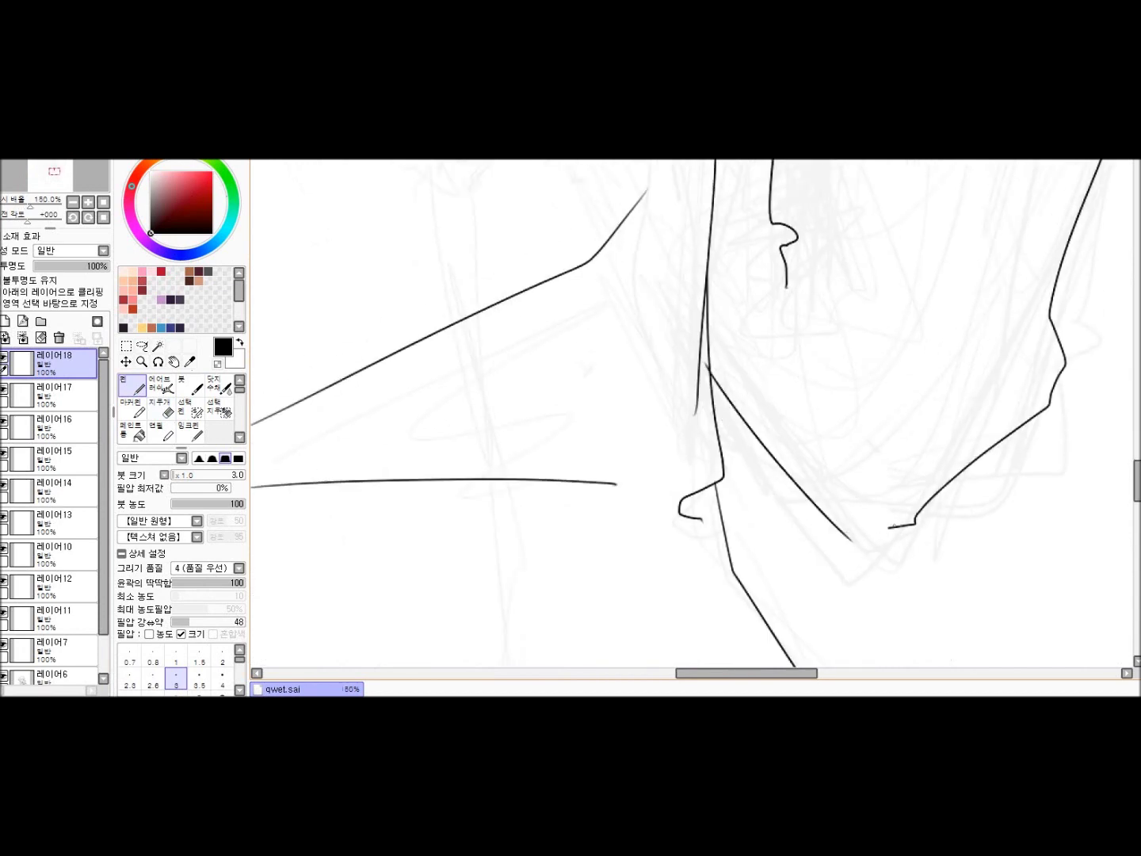
{"action": "left_click_drag", "start_coordinate": [888, 526], "coordinate": [828, 533]}
{"action": "key", "text": "e"}
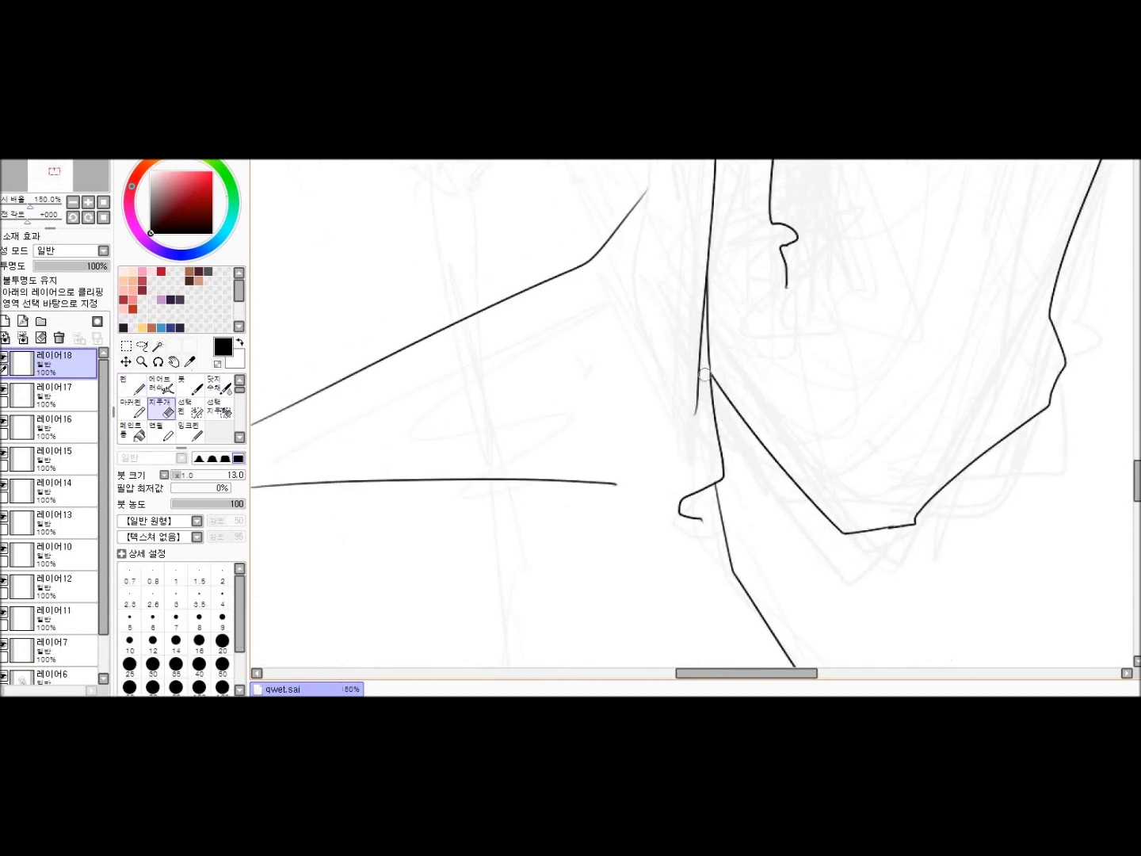
Flip the canvas view horizontally and ink short fold creases at the raised arm's inner elbow
{"action": "key", "text": "n"}
{"action": "key", "text": "ctrl+minus"}
{"action": "key", "text": "ctrl+minus"}
{"action": "key", "text": "h"}
{"action": "key", "text": "ctrl+plus"}
{"action": "key", "text": "ctrl+plus"}
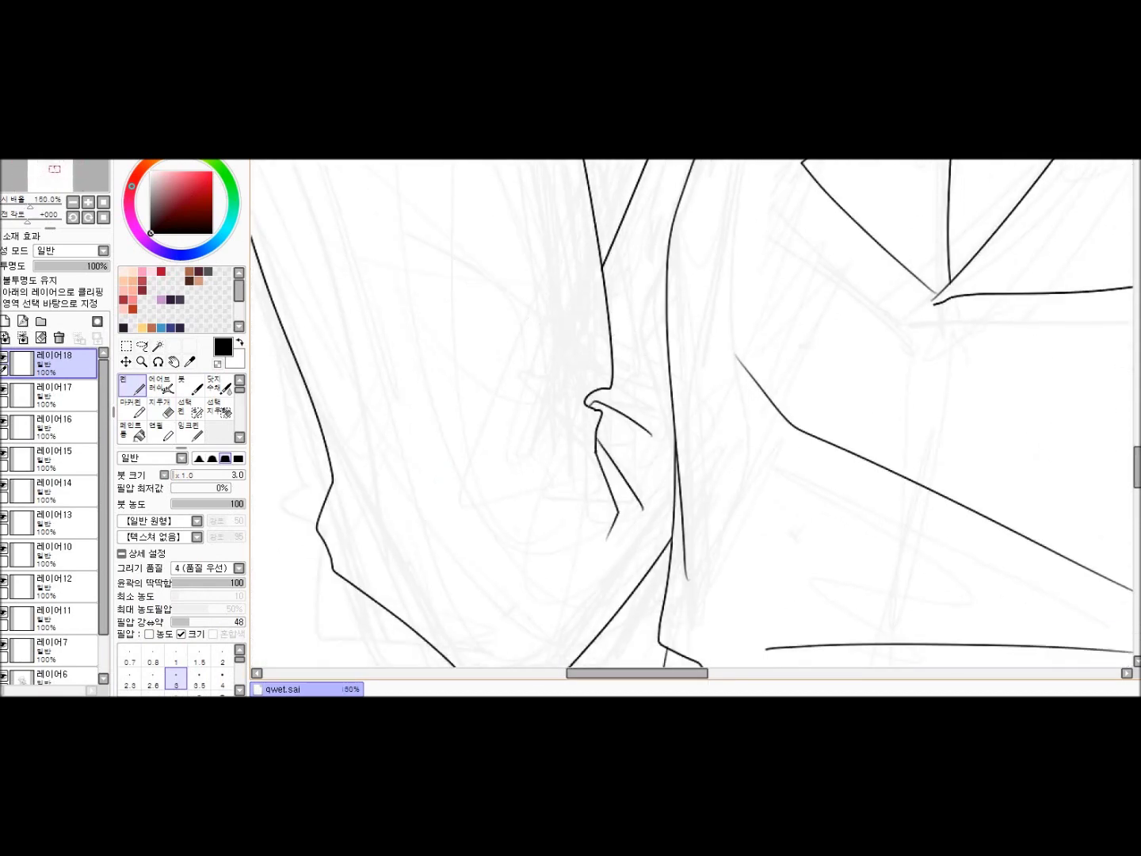
{"action": "key", "text": "ctrl+minus"}
{"action": "key", "text": "ctrl+minus"}
{"action": "key", "text": "ctrl+minus"}
{"action": "key", "text": "ctrl+plus"}
{"action": "key", "text": "ctrl+plus"}
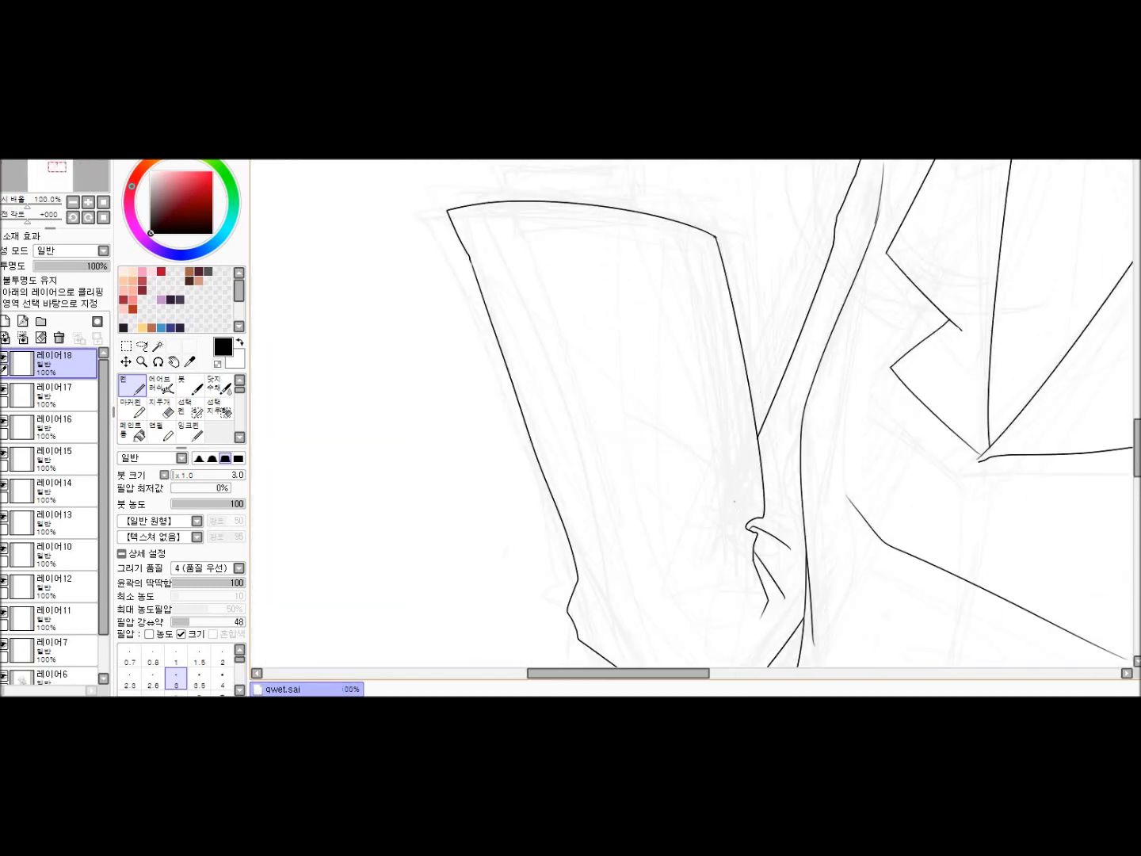
Ink the narrow shirt cuff protruding above the raised sleeve's opening
{"action": "key", "text": "ctrl+minus"}
{"action": "key", "text": "ctrl+minus"}
{"action": "key", "text": "ctrl+plus"}
{"action": "key", "text": "ctrl+plus"}
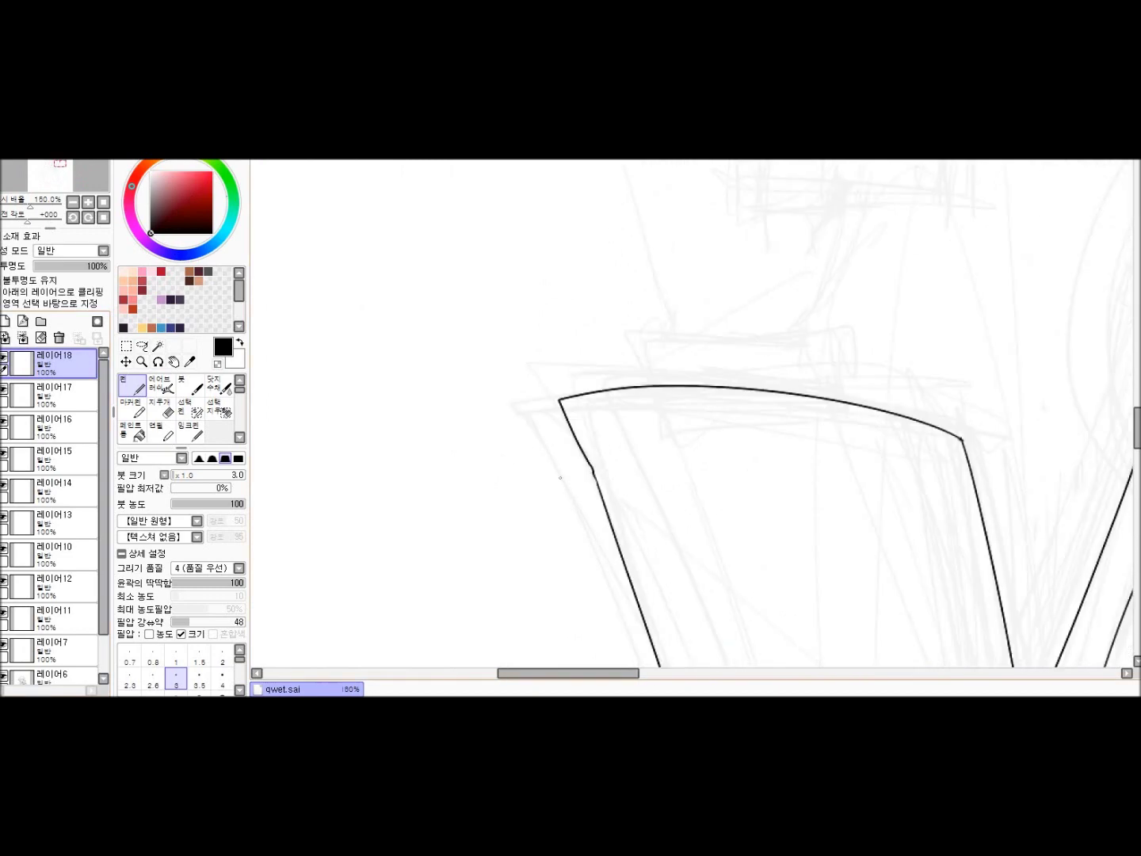
{"action": "left_click_drag", "start_coordinate": [561, 478], "coordinate": [538, 501]}
{"action": "left_click_drag", "start_coordinate": [610, 379], "coordinate": [630, 435]}
{"action": "left_click_drag", "start_coordinate": [610, 380], "coordinate": [845, 477]}
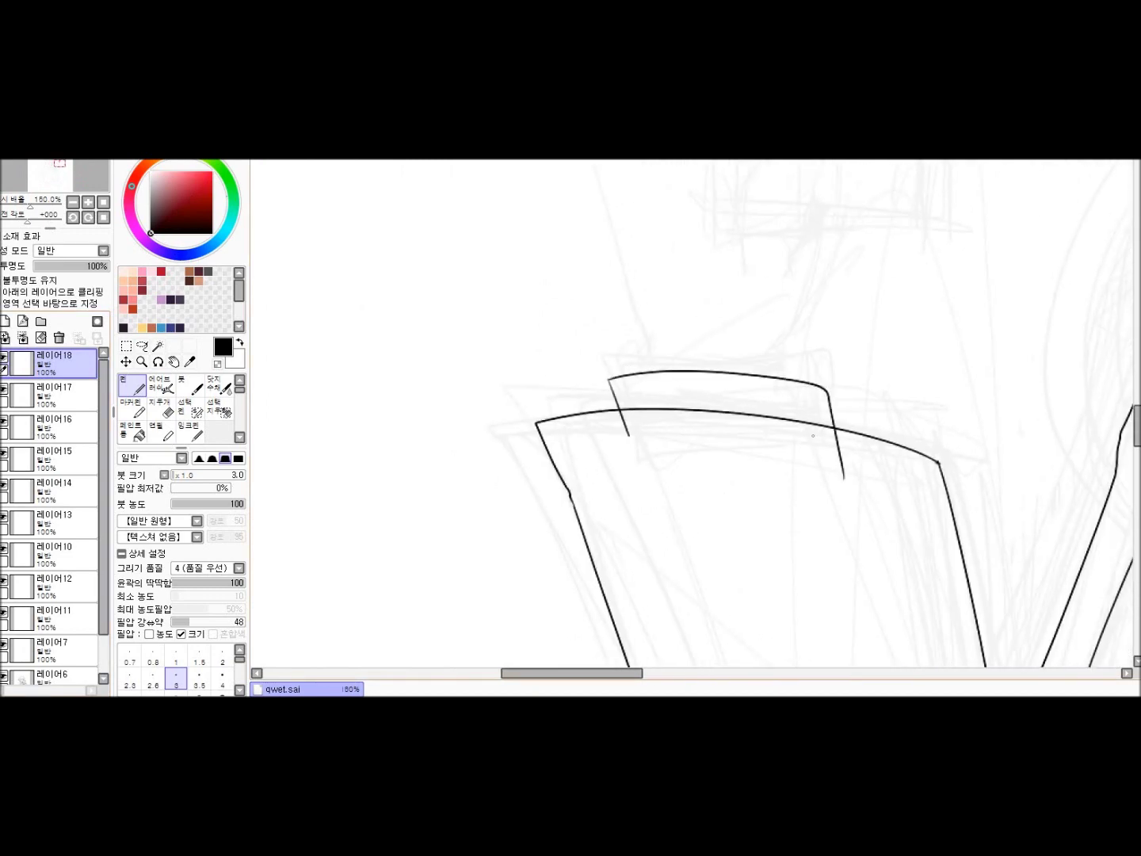
{"action": "key", "text": "e"}
{"action": "left_click_drag", "start_coordinate": [629, 436], "coordinate": [628, 430]}
{"action": "key", "text": "ctrl+minus"}
{"action": "key", "text": "ctrl+minus"}
{"action": "key", "text": "ctrl+minus"}
{"action": "key", "text": "ctrl+plus"}
{"action": "key", "text": "ctrl+plus"}
{"action": "key", "text": "ctrl+plus"}
{"action": "key", "text": "ctrl+z"}
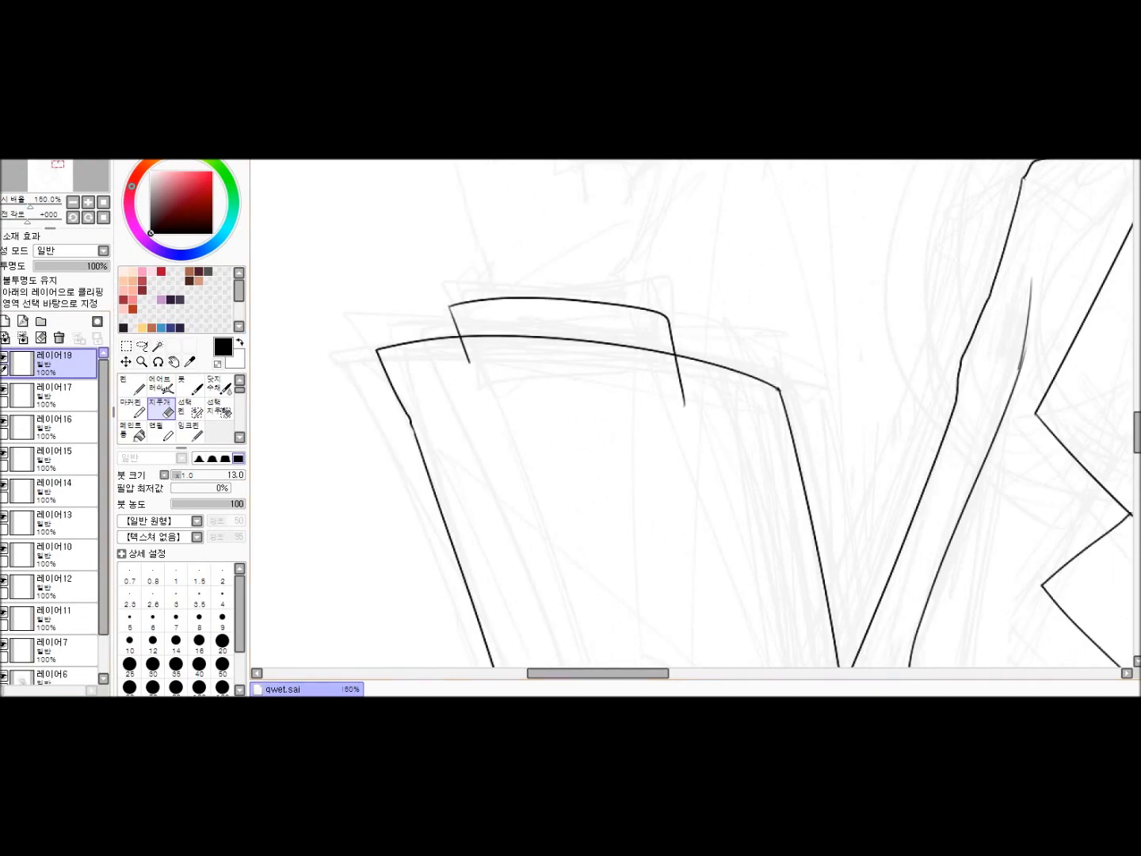
Select the shirt cuff's lines, shift them slightly toward the body along the sleeve opening, and clear the selection
{"action": "key", "text": "m"}
{"action": "left_click_drag", "start_coordinate": [389, 255], "coordinate": [718, 465]}
{"action": "left_click_drag", "start_coordinate": [555, 357], "coordinate": [582, 363]}
{"action": "key", "text": "ctrl+minus"}
{"action": "key", "text": "ctrl+minus"}
{"action": "key", "text": "ctrl+minus"}
{"action": "key", "text": "ctrl+d"}
Erase the shirt cuff's line ends that extend below the sleeve opening
{"action": "key", "text": "ctrl+plus"}
{"action": "key", "text": "ctrl+plus"}
{"action": "key", "text": "ctrl+plus"}
{"action": "key", "text": "ctrl+plus"}
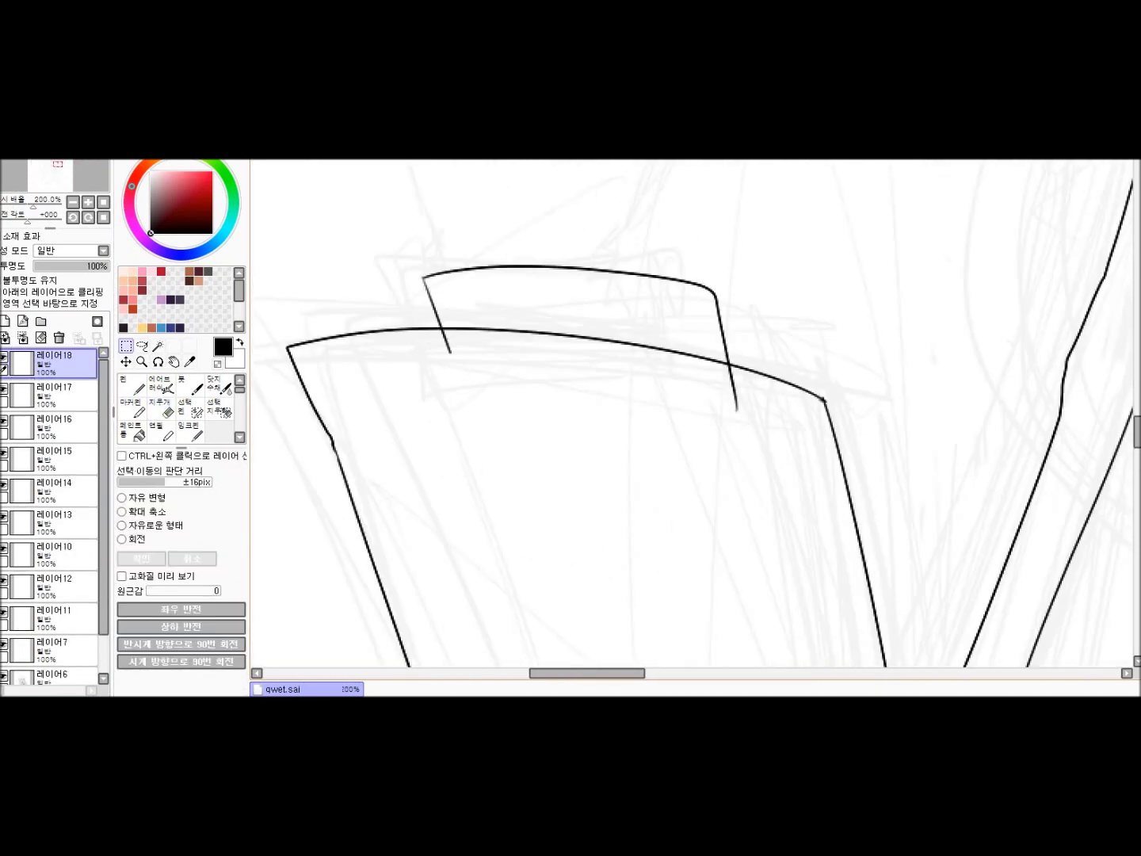
{"action": "key", "text": "e"}
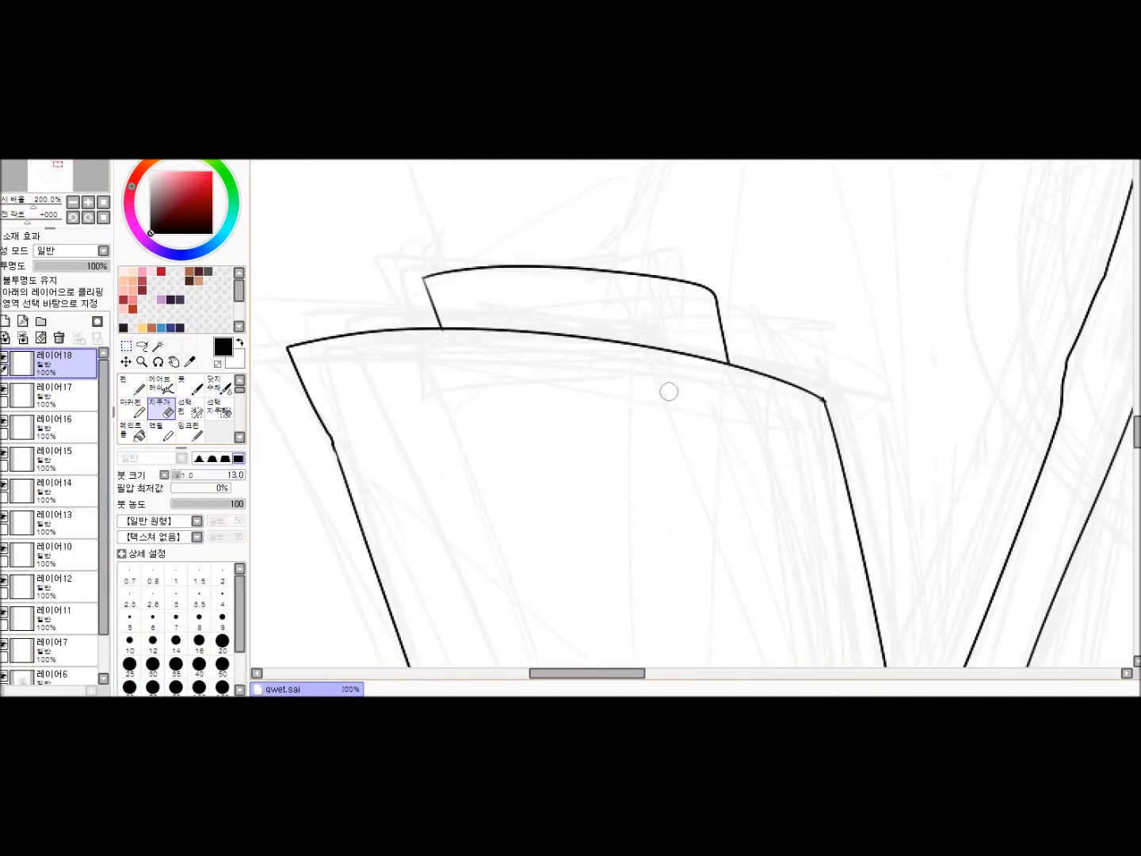
On a new layer, ink the raised hand's outer contour from the shirt cuff up to the first fingertip
{"action": "key", "text": "ctrl+shift+n"}
{"action": "key", "text": "ctrl+minus"}
{"action": "key", "text": "ctrl+minus"}
{"action": "key", "text": "ctrl+minus"}
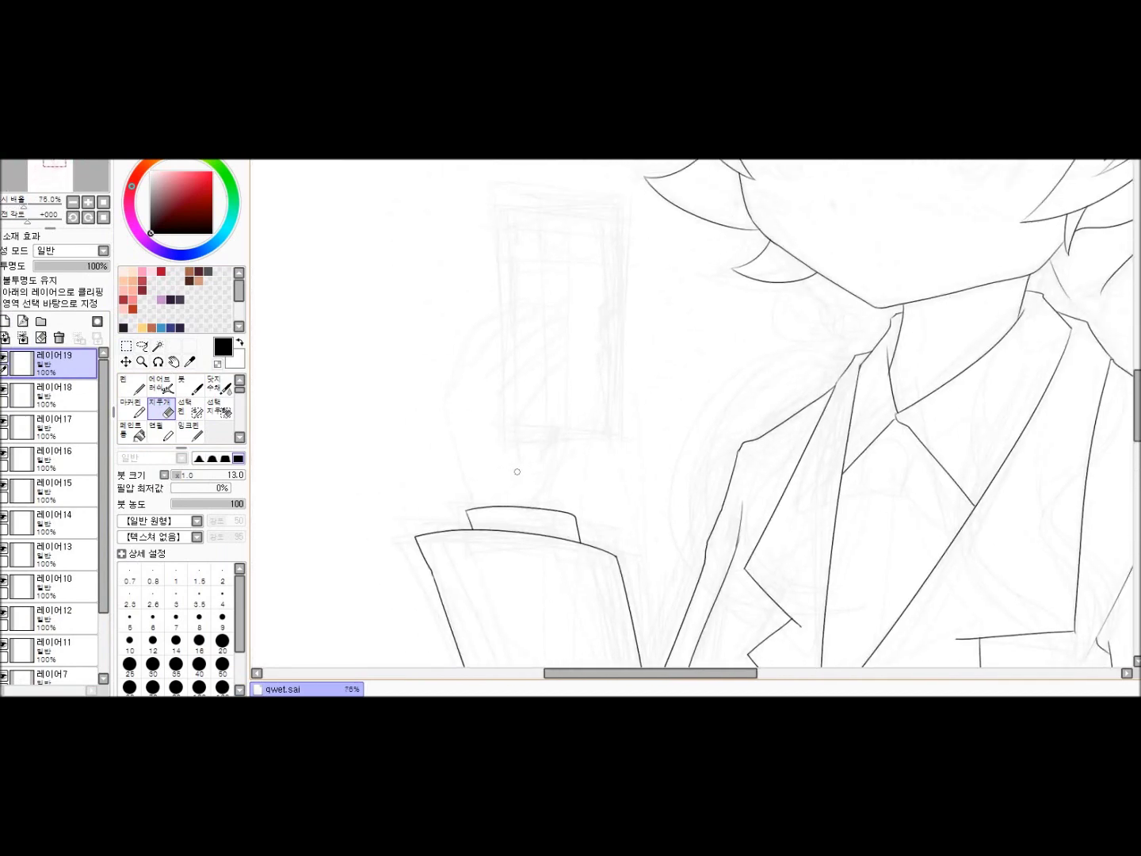
{"action": "key", "text": "n"}
{"action": "key", "text": "ctrl+plus"}
{"action": "scroll", "coordinate": [470, 542], "scroll_direction": "up", "scroll_amount": 1}
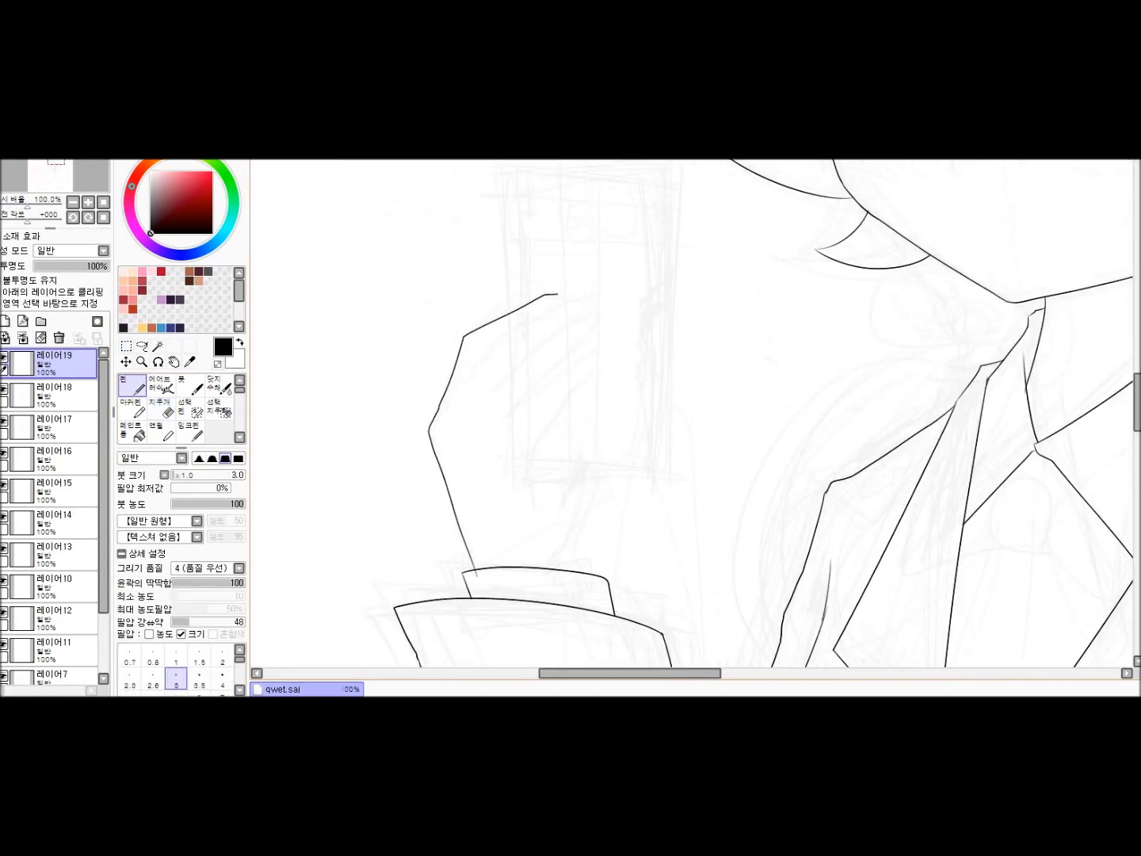
Ink the raised hand's remaining fingers and the inner palm edge over the sketch
{"action": "key", "text": "ctrl+z"}
{"action": "key", "text": "ctrl+z"}
{"action": "left_click_drag", "start_coordinate": [493, 390], "coordinate": [488, 397]}
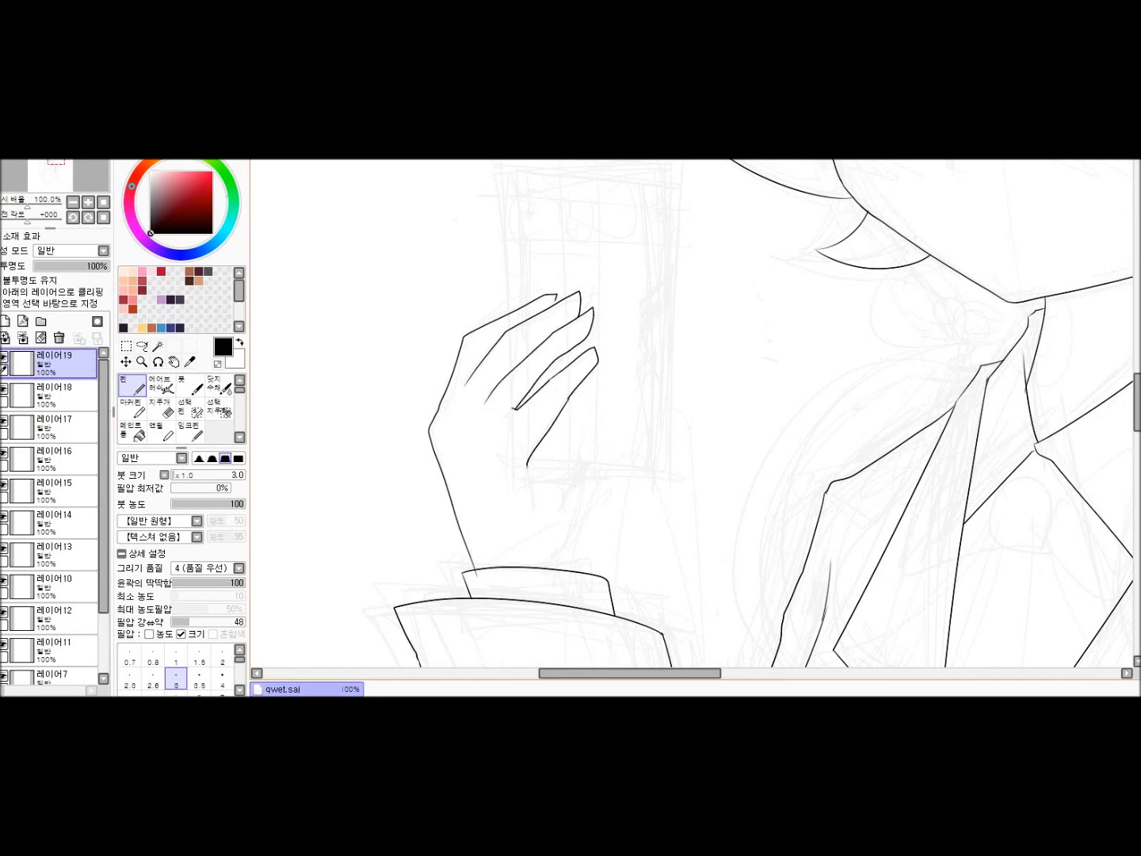
{"action": "scroll", "coordinate": [537, 502], "scroll_direction": "down", "scroll_amount": 2}
{"action": "scroll", "coordinate": [595, 472], "scroll_direction": "up", "scroll_amount": 4}
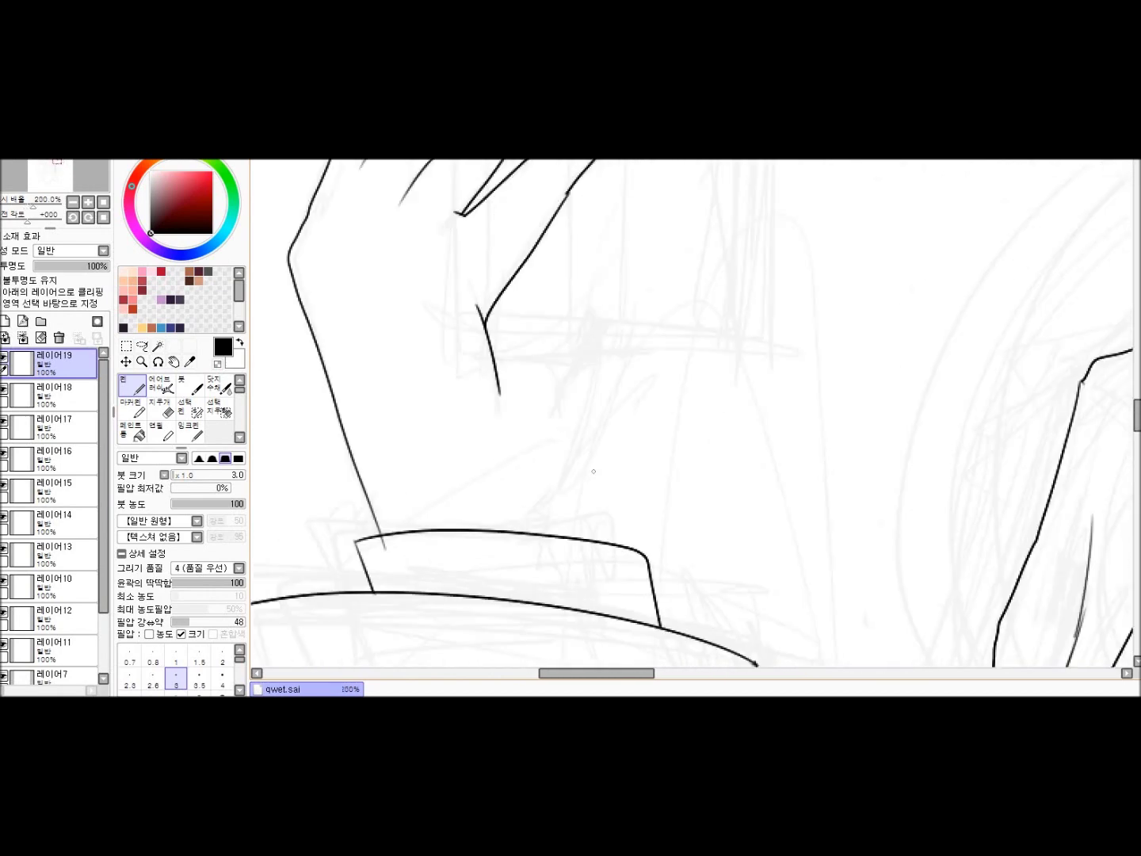
Erase the wrist line end overlapping the shirt cuff and ink the wrist's inner edge down to the cuff
{"action": "key", "text": "e"}
{"action": "left_click_drag", "start_coordinate": [379, 537], "coordinate": [389, 551]}
{"action": "key", "text": "n"}
{"action": "left_click_drag", "start_coordinate": [639, 336], "coordinate": [601, 451]}
{"action": "scroll", "coordinate": [696, 412], "scroll_direction": "down", "scroll_amount": 4}
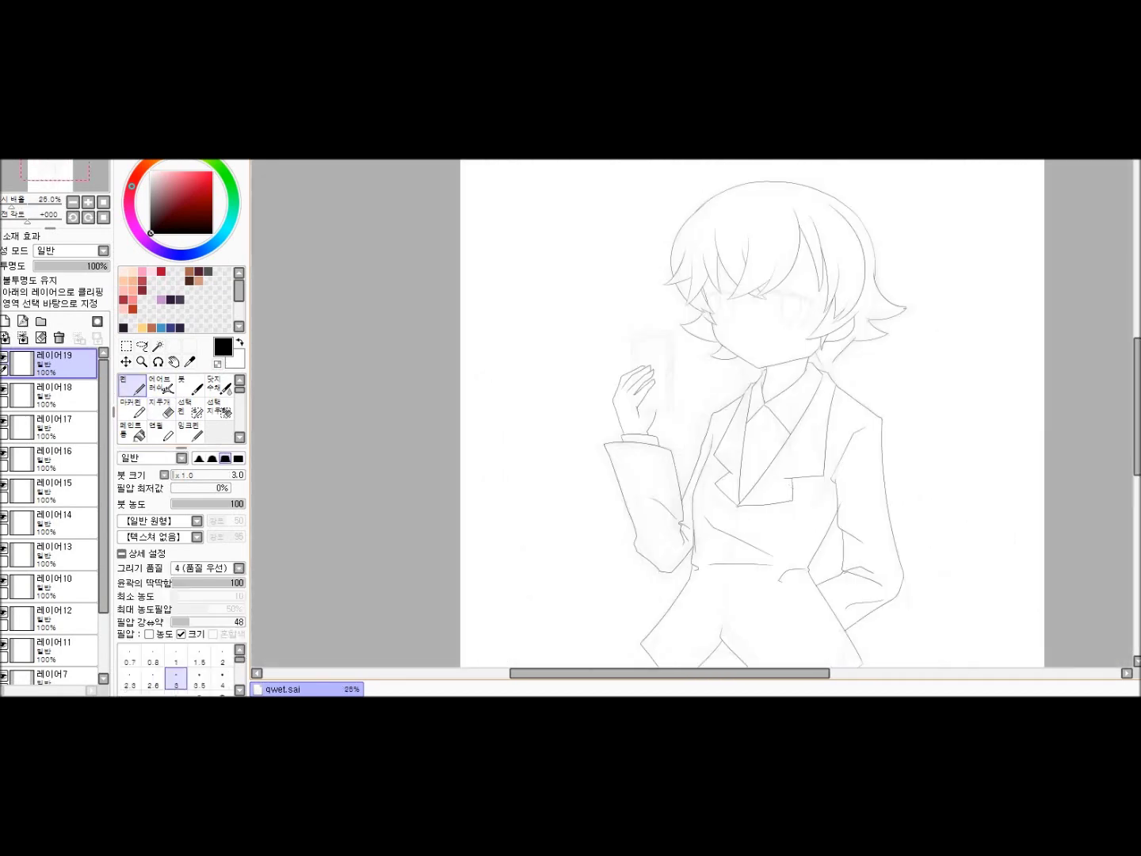
Ink the jacket's centre front closure line in short segments from the lapel point downward
{"action": "scroll", "coordinate": [696, 413], "scroll_direction": "up", "scroll_amount": 3}
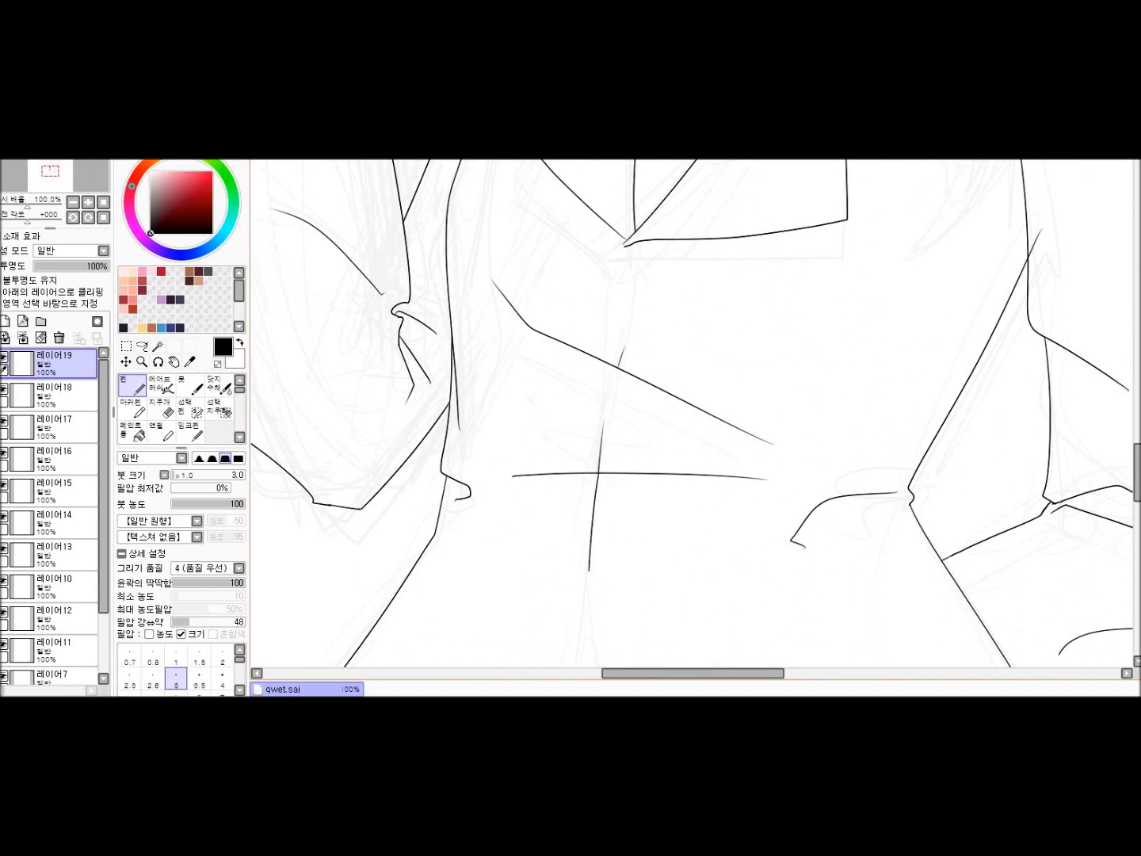
{"action": "scroll", "coordinate": [695, 412], "scroll_direction": "down", "scroll_amount": 4}
{"action": "scroll", "coordinate": [696, 413], "scroll_direction": "up", "scroll_amount": 4}
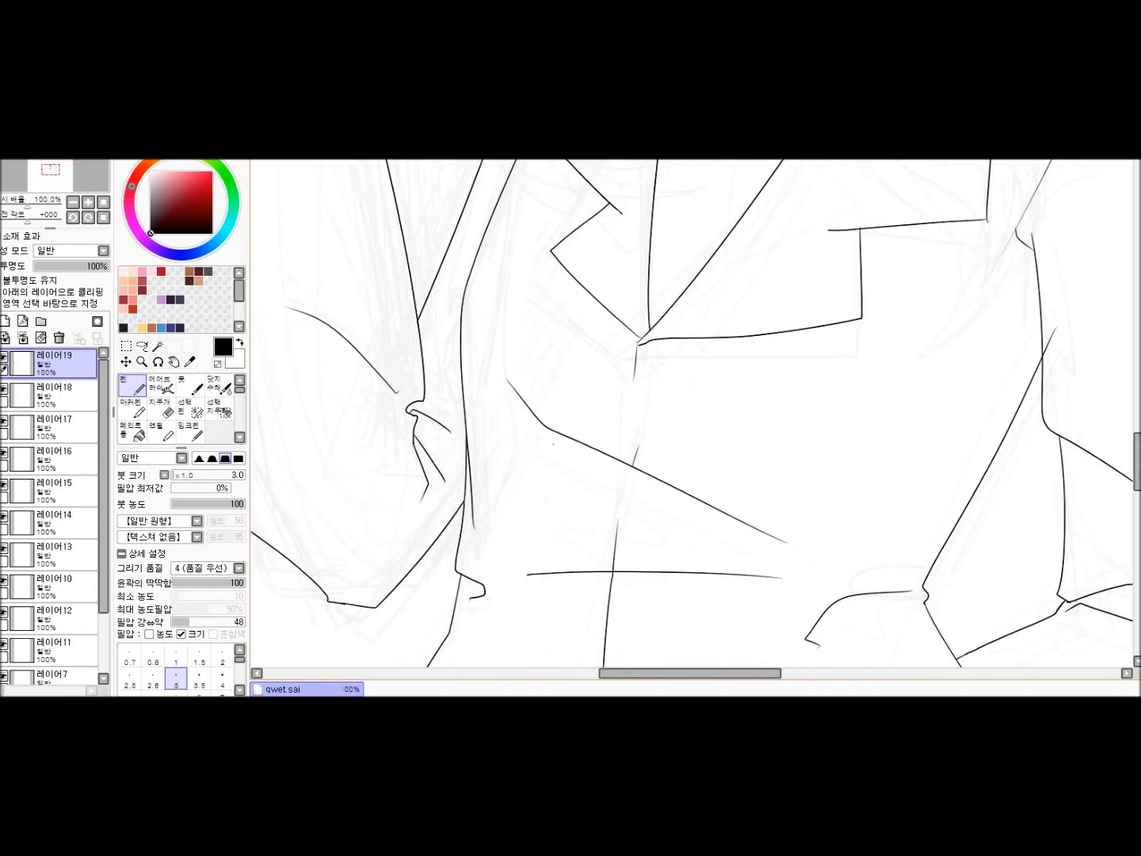
{"action": "scroll", "coordinate": [553, 444], "scroll_direction": "up", "scroll_amount": 2}
{"action": "key", "text": "e"}
{"action": "key", "text": "n"}
{"action": "scroll", "coordinate": [582, 490], "scroll_direction": "down", "scroll_amount": 4}
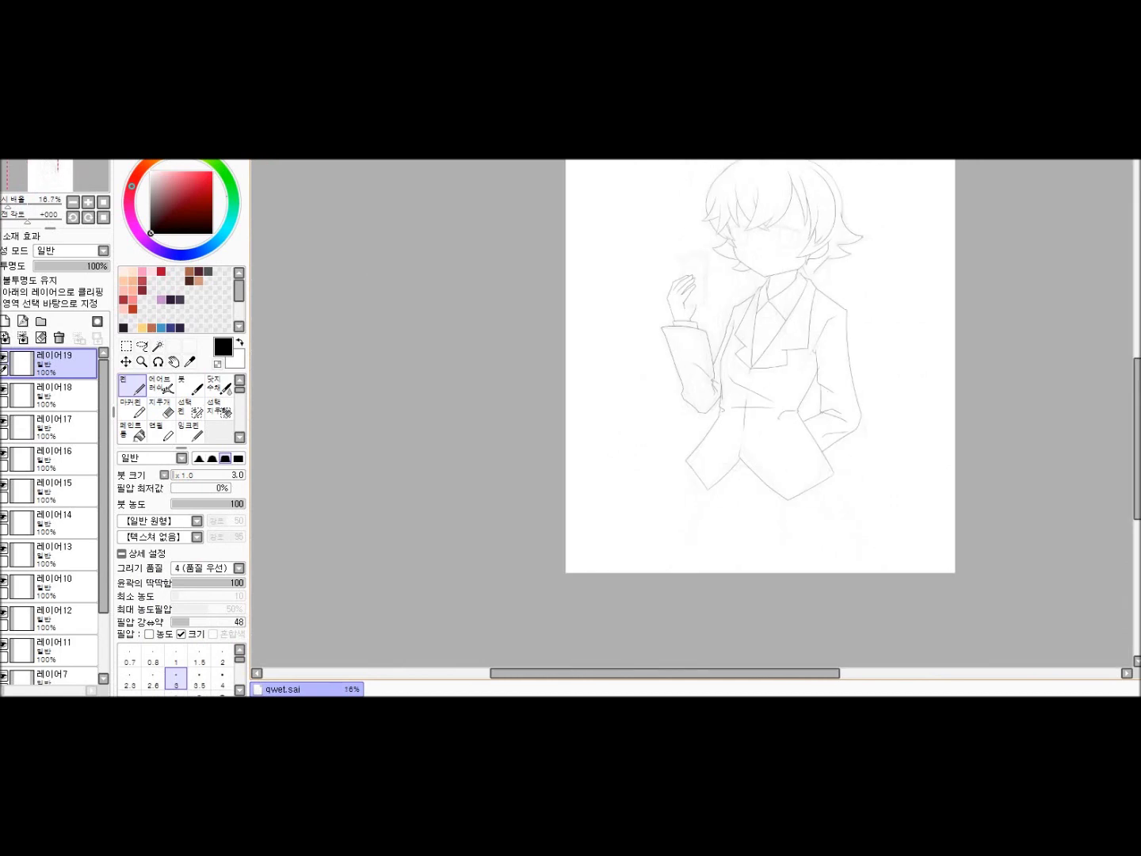
On a new layer, ink two horizontal waistband lines between the jacket's front flaps and erase their overhanging ends
{"action": "scroll", "coordinate": [553, 432], "scroll_direction": "up", "scroll_amount": 3}
{"action": "key", "text": "ctrl+shift+n"}
{"action": "left_click_drag", "start_coordinate": [508, 324], "coordinate": [738, 346]}
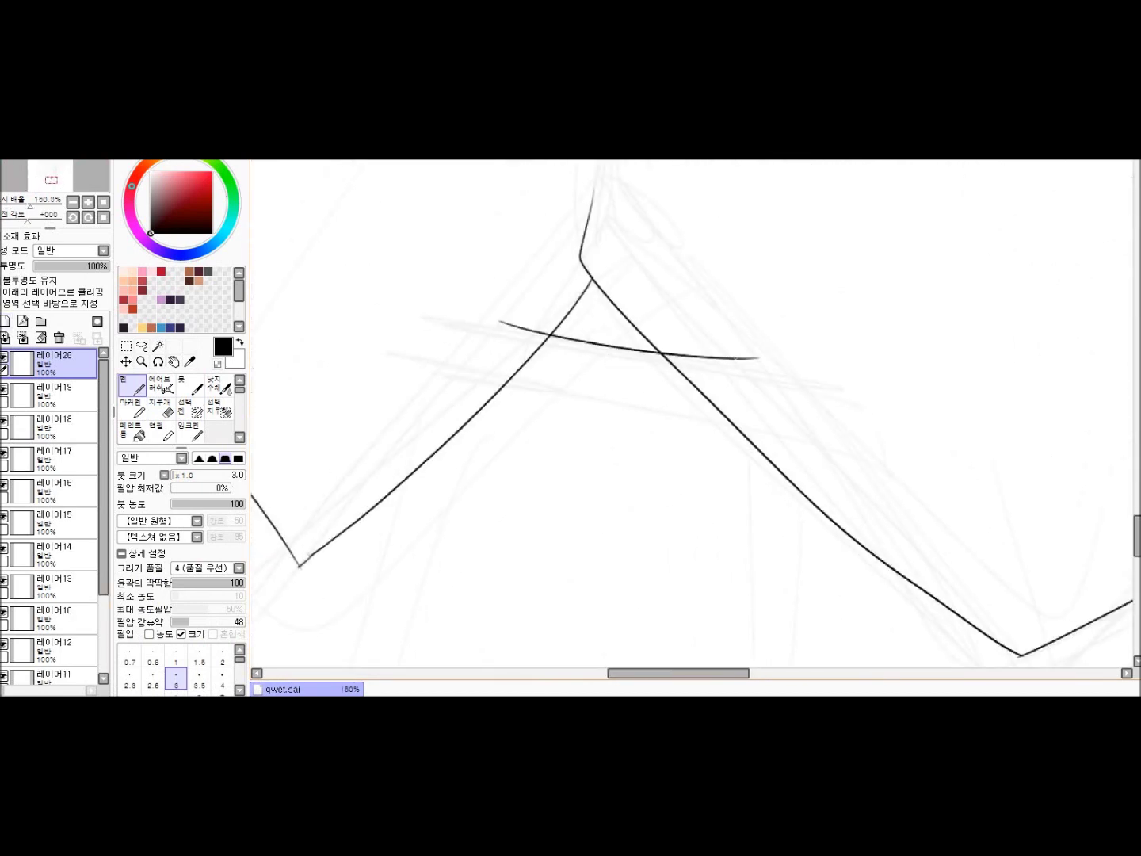
{"action": "left_click_drag", "start_coordinate": [458, 380], "coordinate": [794, 418]}
{"action": "key", "text": "e"}
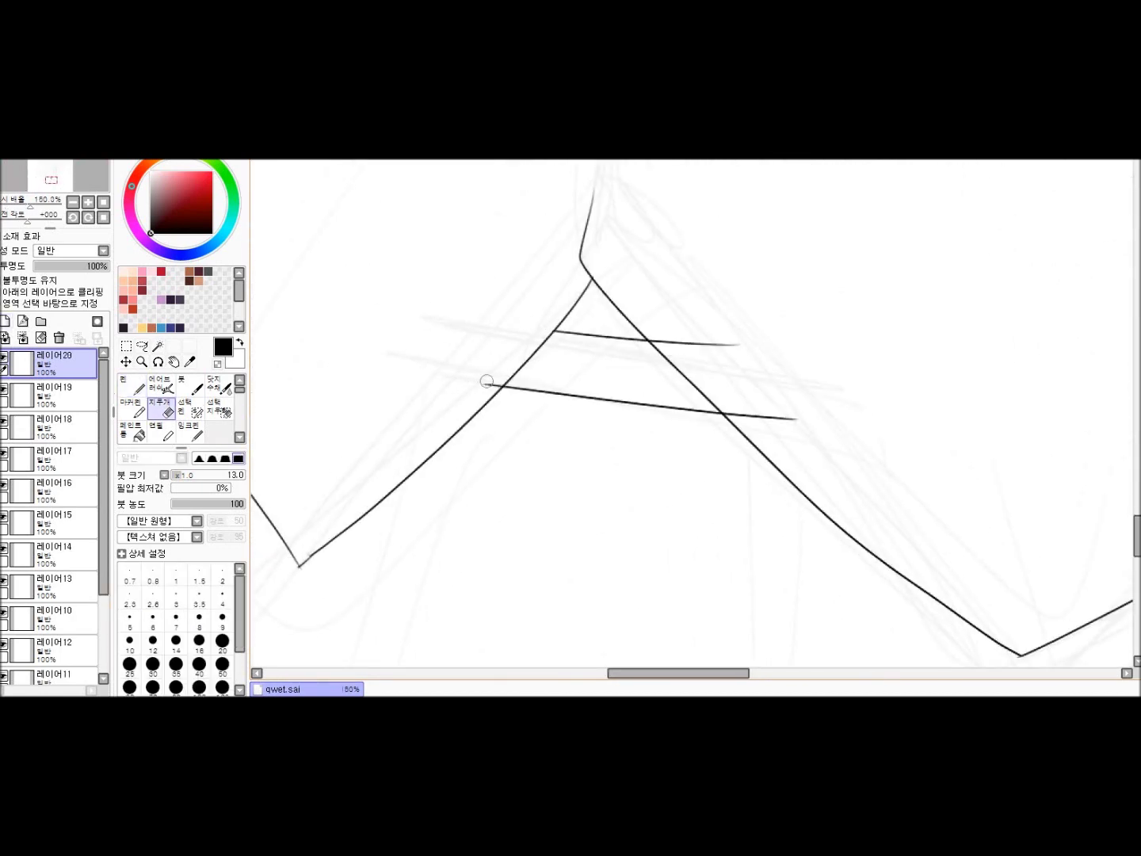
{"action": "scroll", "coordinate": [801, 415], "scroll_direction": "down", "scroll_amount": 5}
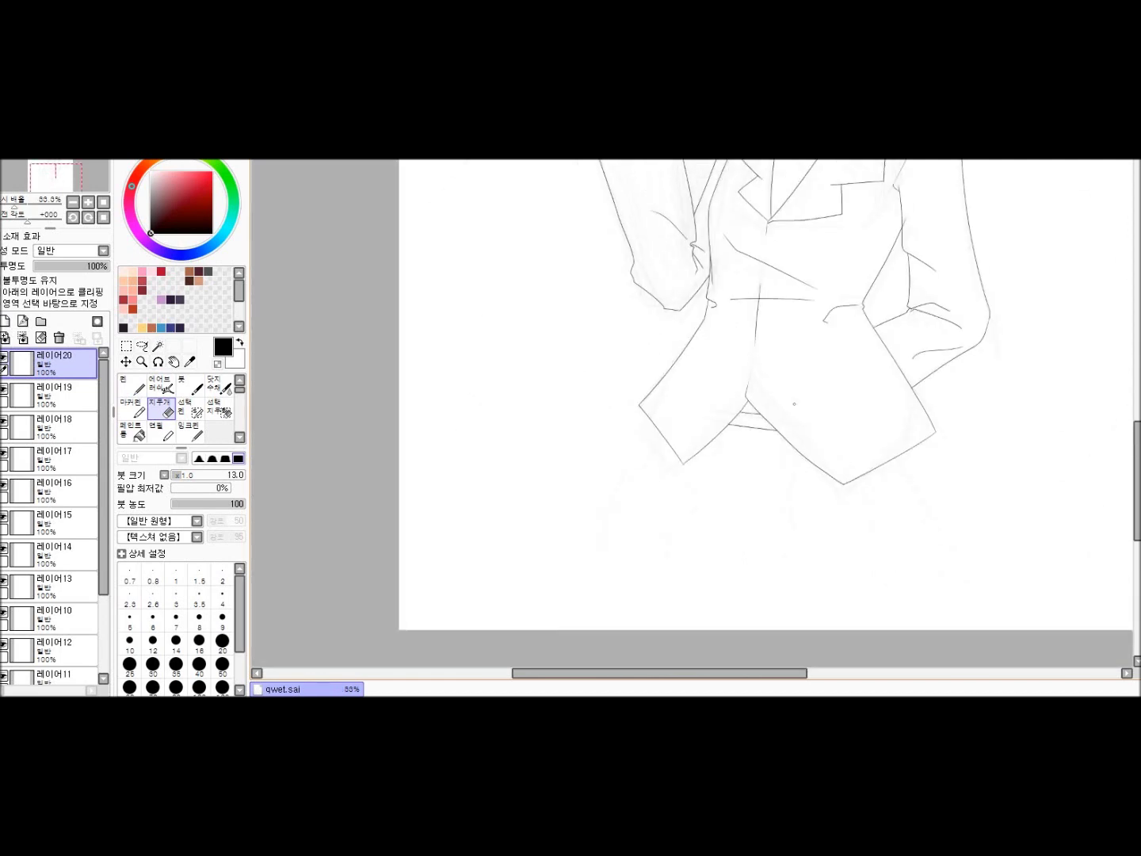
Flip the canvas view horizontally and try to erase the overlapping line end at the shirt collar
{"action": "key", "text": "alt+Tab"}
{"action": "scroll", "coordinate": [963, 538], "scroll_direction": "up", "scroll_amount": 5}
{"action": "key", "text": "alt+Tab"}
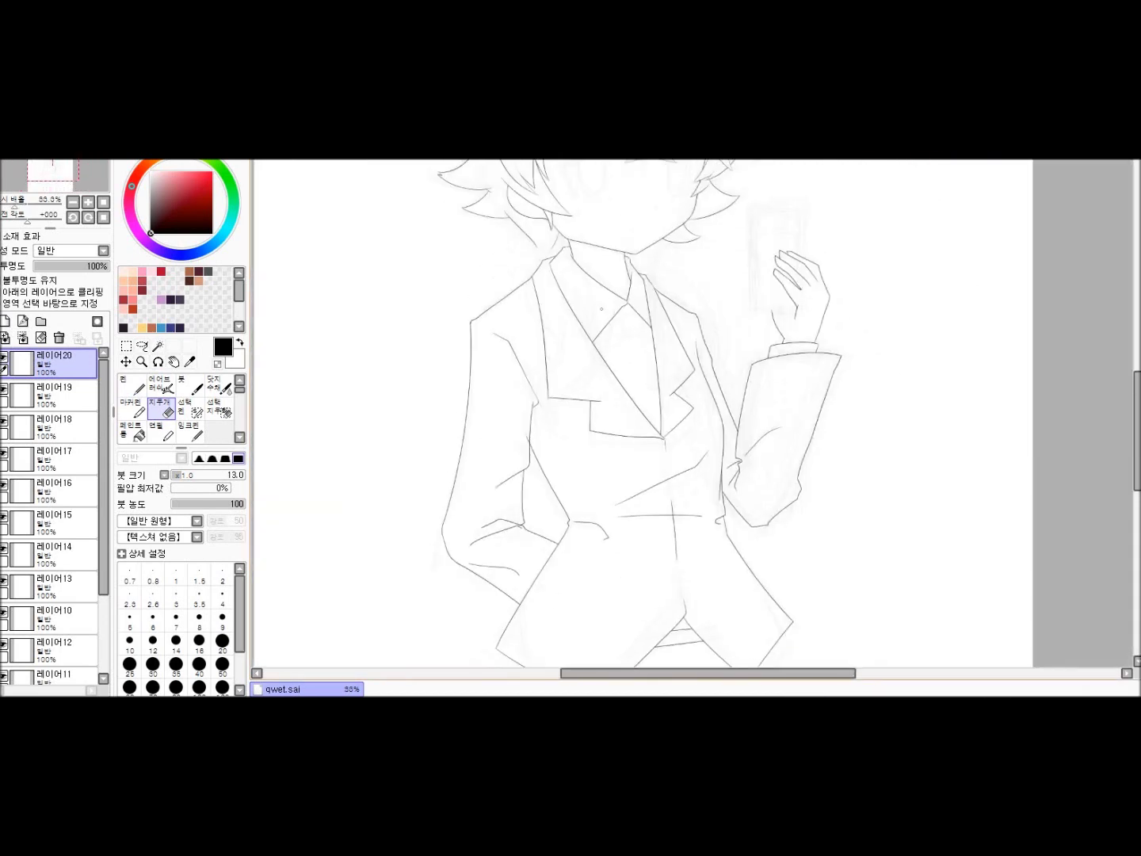
{"action": "scroll", "coordinate": [626, 317], "scroll_direction": "up", "scroll_amount": 5}
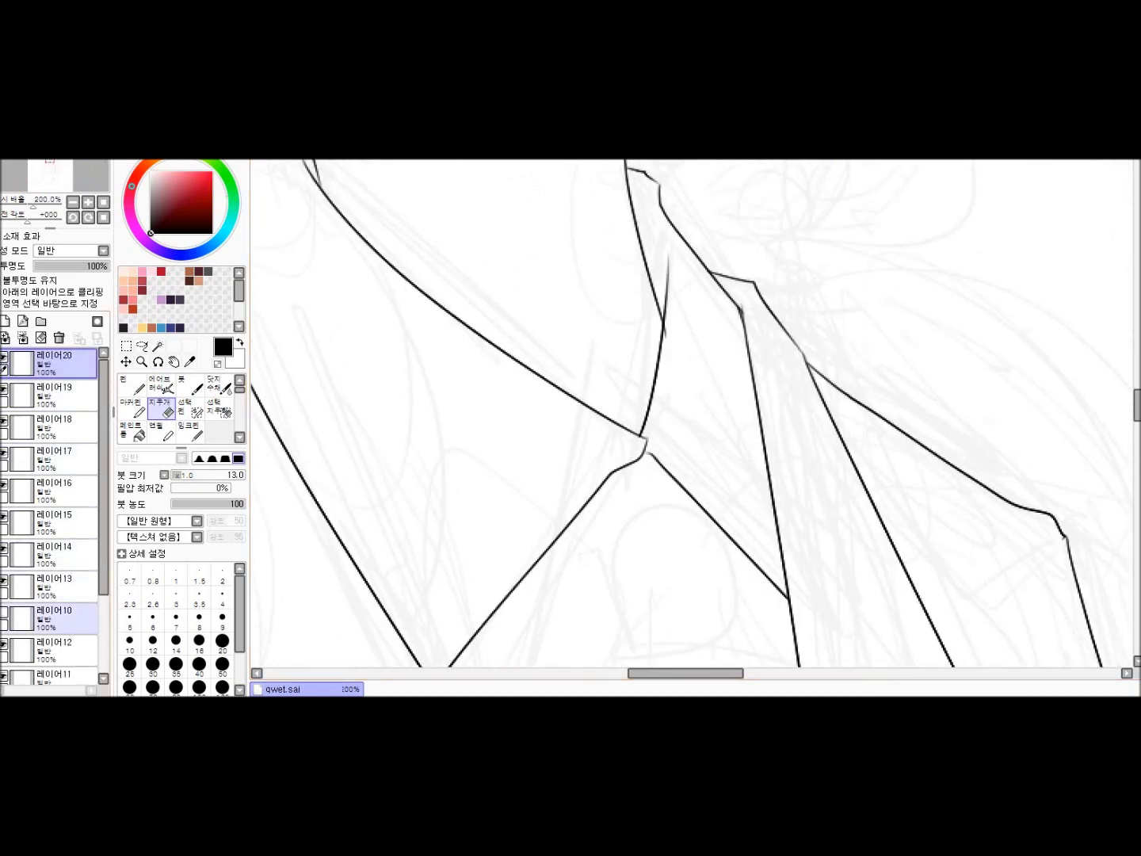
{"action": "left_click", "coordinate": [54, 519]}
{"action": "left_click_drag", "start_coordinate": [665, 320], "coordinate": [686, 221]}
{"action": "scroll", "coordinate": [686, 411], "scroll_direction": "down", "scroll_amount": 3}
{"action": "left_click", "coordinate": [53, 360]}
{"action": "left_click_drag", "start_coordinate": [686, 475], "coordinate": [687, 412]}
{"action": "scroll", "coordinate": [714, 548], "scroll_direction": "up", "scroll_amount": 1}
Ink the skirt's two flared side edges and three pleat lines below the jacket hem
{"action": "left_click", "coordinate": [132, 386]}
{"action": "left_click_drag", "start_coordinate": [563, 357], "coordinate": [452, 532]}
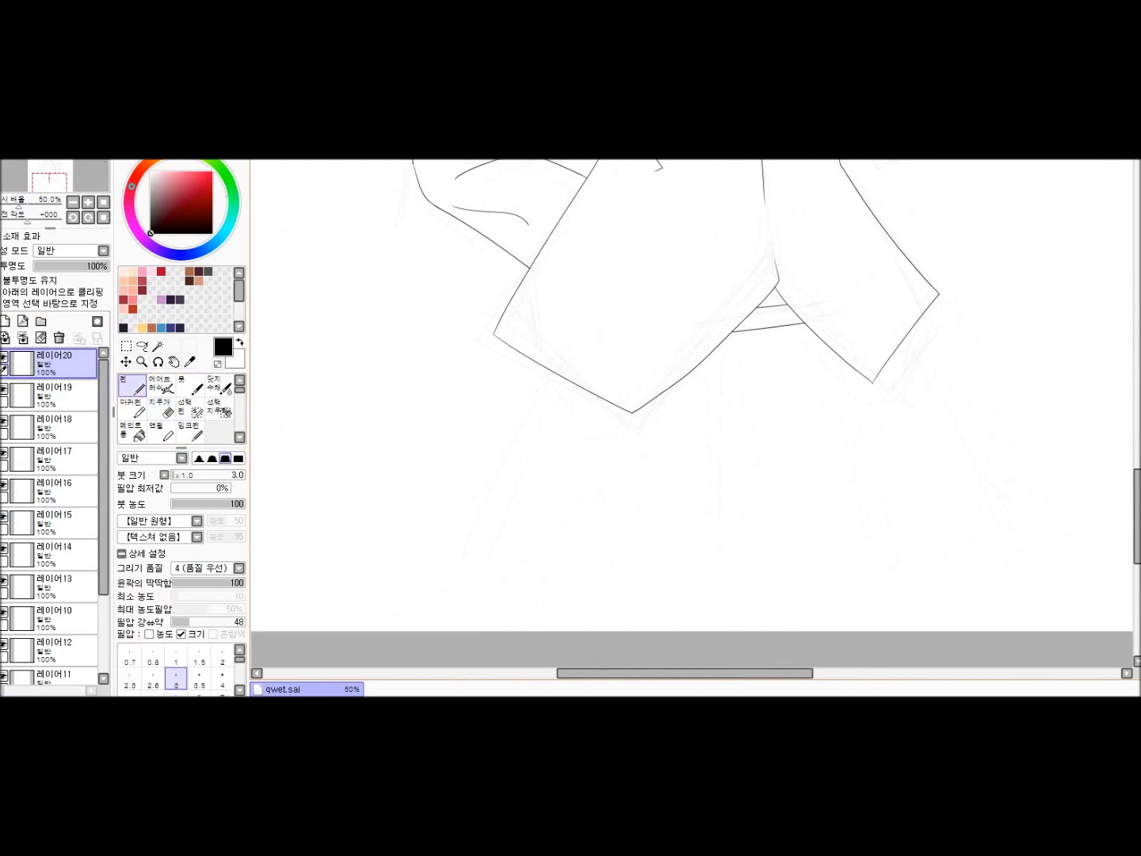
{"action": "left_click_drag", "start_coordinate": [897, 325], "coordinate": [983, 553]}
{"action": "left_click_drag", "start_coordinate": [723, 371], "coordinate": [702, 563]}
{"action": "left_click_drag", "start_coordinate": [835, 374], "coordinate": [883, 570]}
{"action": "left_click_drag", "start_coordinate": [646, 373], "coordinate": [570, 555]}
Erase the skirt and pleat line ends that extend above the jacket's hem
{"action": "scroll", "coordinate": [732, 365], "scroll_direction": "up", "scroll_amount": 2}
{"action": "key", "text": "e"}
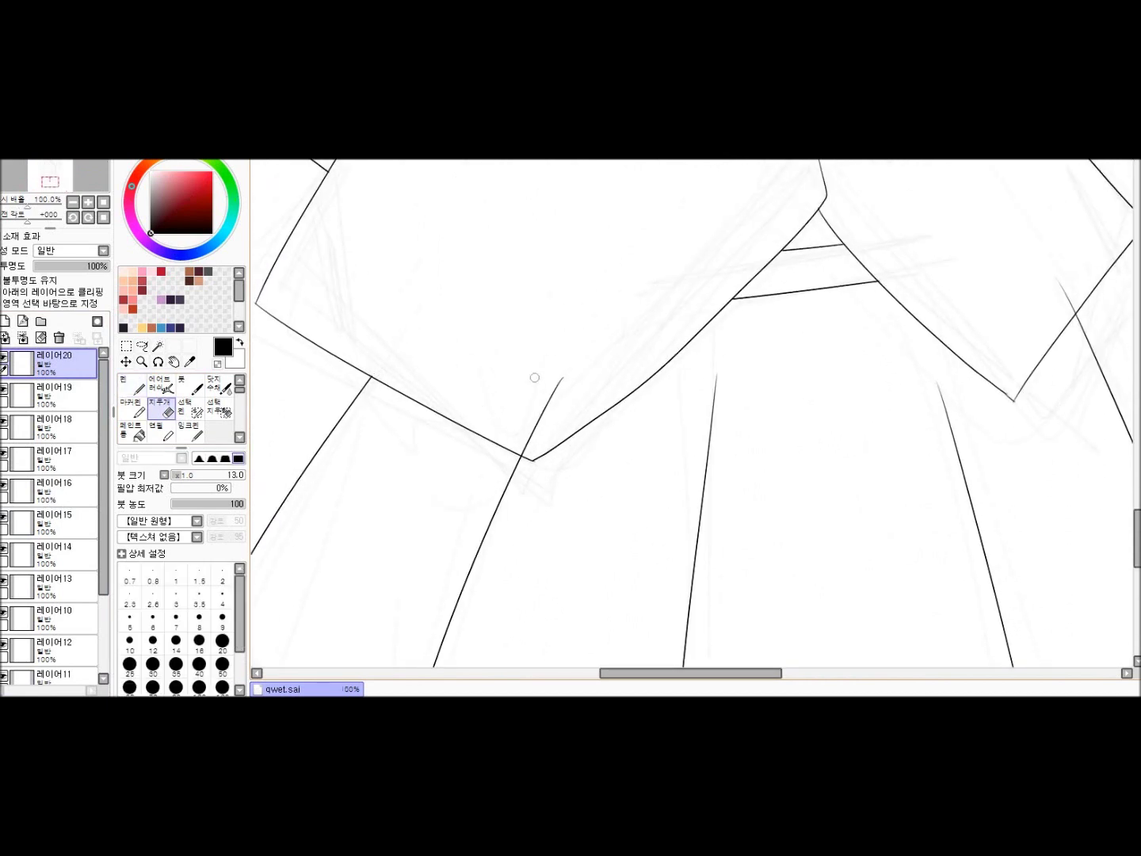
{"action": "scroll", "coordinate": [1058, 284], "scroll_direction": "down", "scroll_amount": 2}
{"action": "left_click_drag", "start_coordinate": [1057, 283], "coordinate": [1057, 554]}
Merge the layers from 레이어20 down through 레이어16 into 레이어15
{"action": "key", "text": "ctrl+e"}
{"action": "key", "text": "ctrl+e"}
{"action": "key", "text": "ctrl+e"}
{"action": "key", "text": "ctrl+e"}
{"action": "key", "text": "ctrl+e"}
{"action": "scroll", "coordinate": [692, 413], "scroll_direction": "down", "scroll_amount": 1}
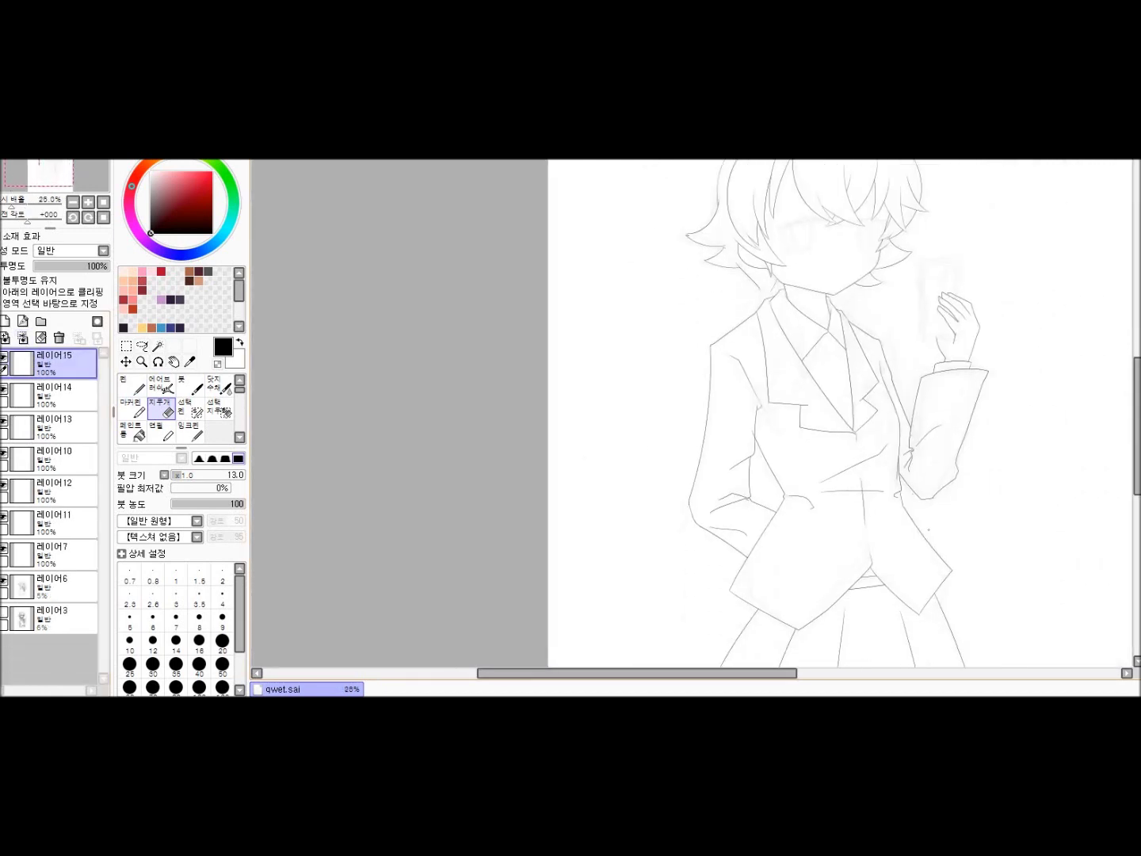
Merge the layers 레이어14, 레이어13, 레이어10 and 레이어12 down into 레이어11
{"action": "key", "text": "ctrl+e"}
{"action": "key", "text": "ctrl+e"}
{"action": "key", "text": "ctrl+e"}
{"action": "key", "text": "ctrl+e"}
{"action": "scroll", "coordinate": [697, 412], "scroll_direction": "up", "scroll_amount": 1}
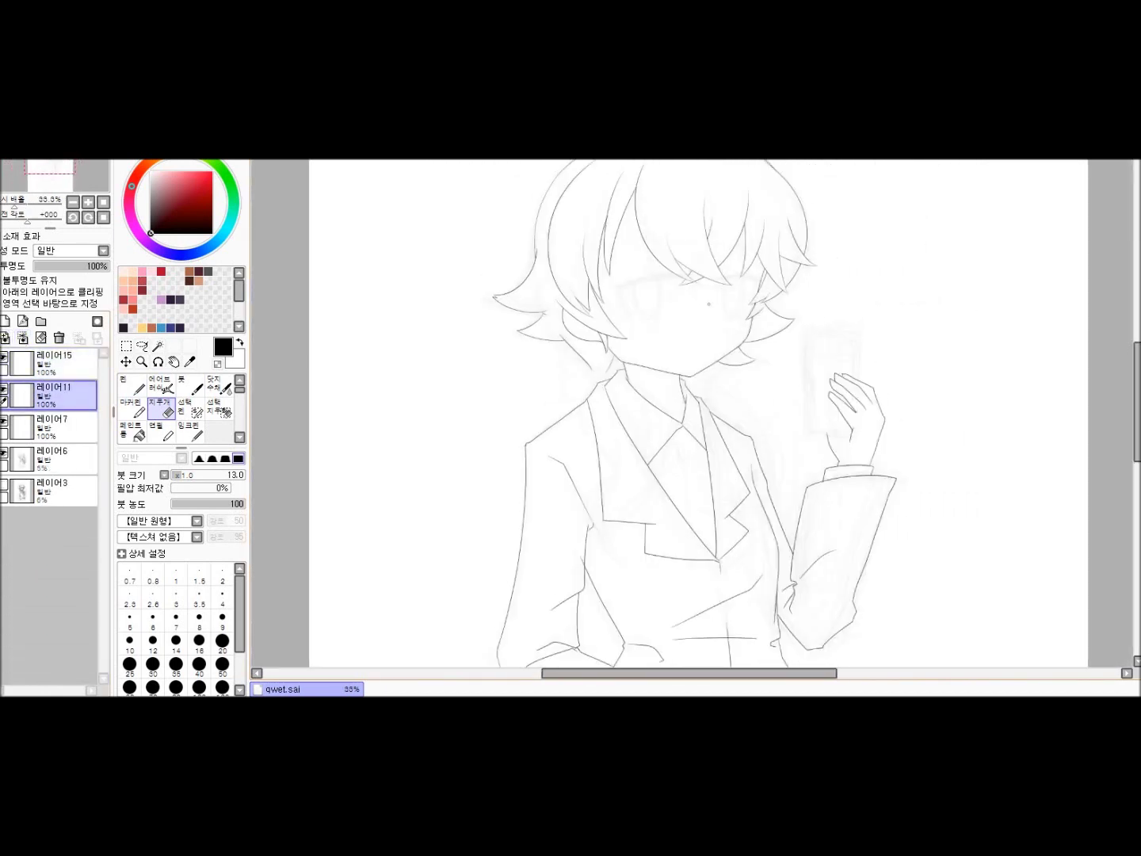
On a new layer above 레이어11, ink the knot and outer loop of a large ribbon bow beside the neck
{"action": "scroll", "coordinate": [697, 412], "scroll_direction": "up", "scroll_amount": 2}
{"action": "key", "text": "n"}
{"action": "key", "text": "ctrl+shift+n"}
{"action": "scroll", "coordinate": [697, 412], "scroll_direction": "up", "scroll_amount": 2}
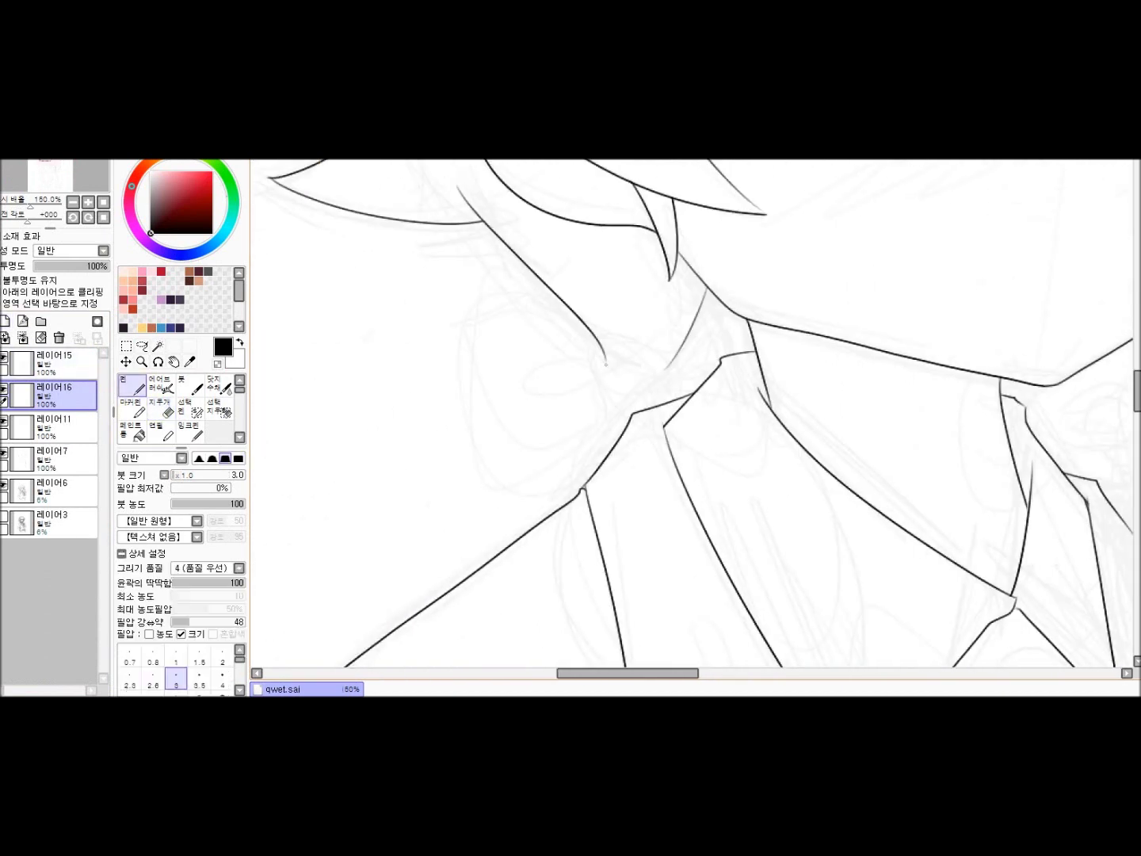
{"action": "mouse_move", "coordinate": [604, 364]}
{"action": "left_mouse_down"}
{"action": "mouse_move", "coordinate": [632, 415]}
{"action": "mouse_move", "coordinate": [496, 304]}
{"action": "mouse_move", "coordinate": [561, 485]}
{"action": "mouse_move", "coordinate": [440, 323]}
{"action": "mouse_move", "coordinate": [606, 411]}
{"action": "left_mouse_up"}
{"action": "key", "text": "ctrl+z"}
{"action": "key", "text": "ctrl+z"}
Ink the large bow's inner loop overlapping the jaw, including its crease lines
{"action": "left_click_drag", "start_coordinate": [678, 366], "coordinate": [753, 277]}
{"action": "key", "text": "ctrl+z"}
{"action": "key", "text": "ctrl+z"}
{"action": "left_click_drag", "start_coordinate": [676, 361], "coordinate": [740, 460]}
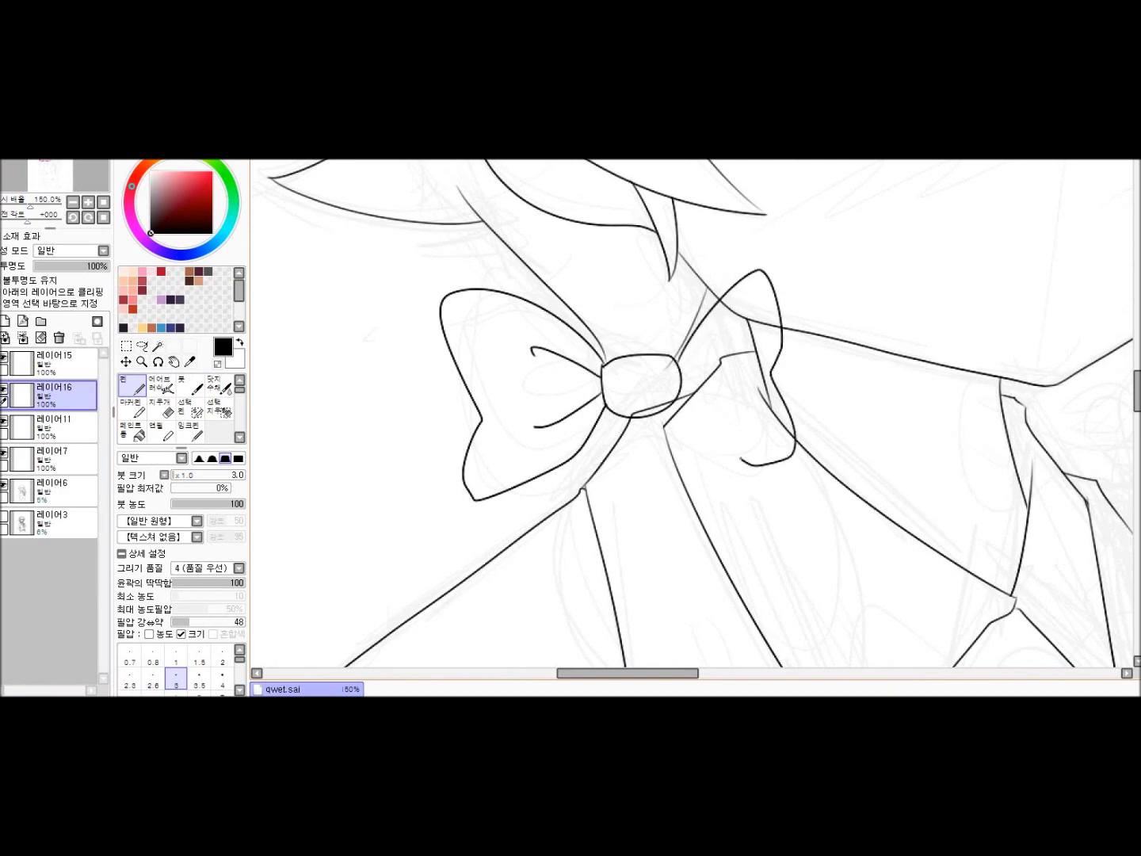
{"action": "scroll", "coordinate": [715, 398], "scroll_direction": "down", "scroll_amount": 3}
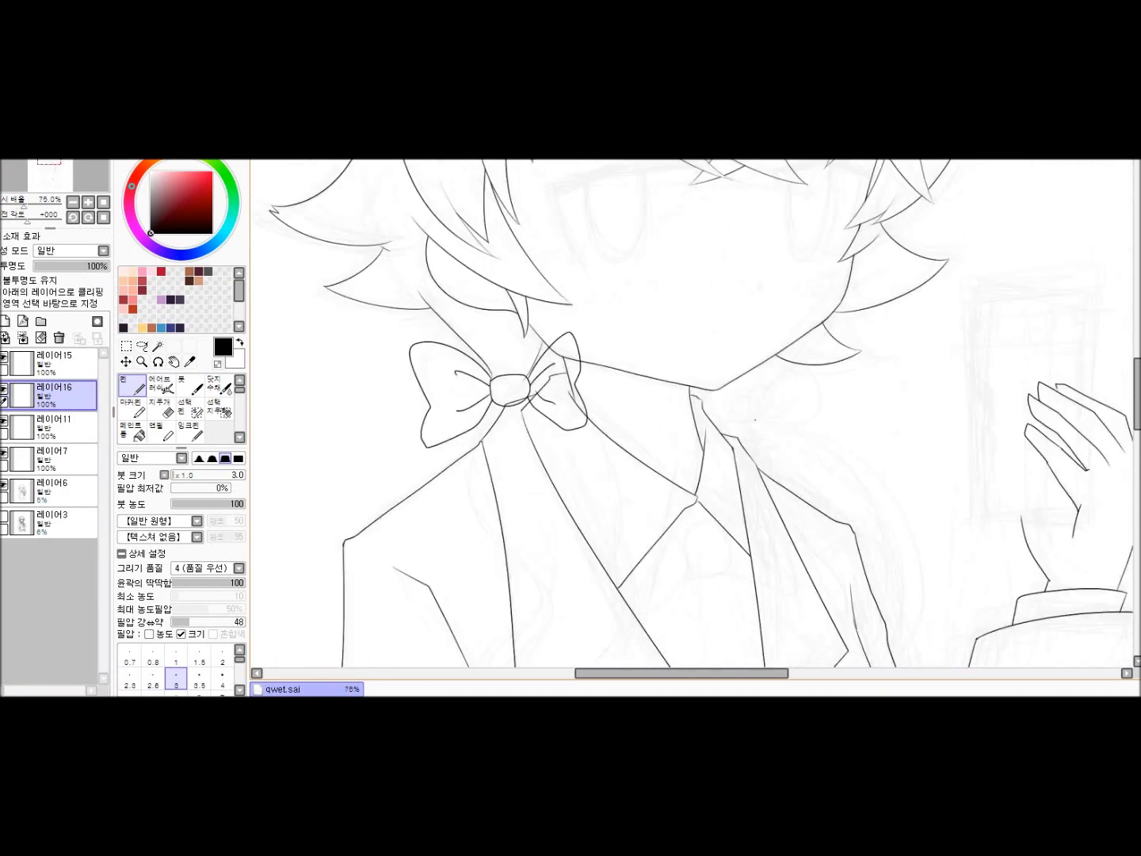
Ink a second, smaller ribbon bow with knot and creases on the other side of the chin
{"action": "scroll", "coordinate": [720, 411], "scroll_direction": "up", "scroll_amount": 3}
{"action": "mouse_move", "coordinate": [686, 422]}
{"action": "left_mouse_down"}
{"action": "mouse_move", "coordinate": [817, 314]}
{"action": "mouse_move", "coordinate": [742, 449]}
{"action": "left_mouse_up"}
{"action": "scroll", "coordinate": [681, 444], "scroll_direction": "down", "scroll_amount": 3}
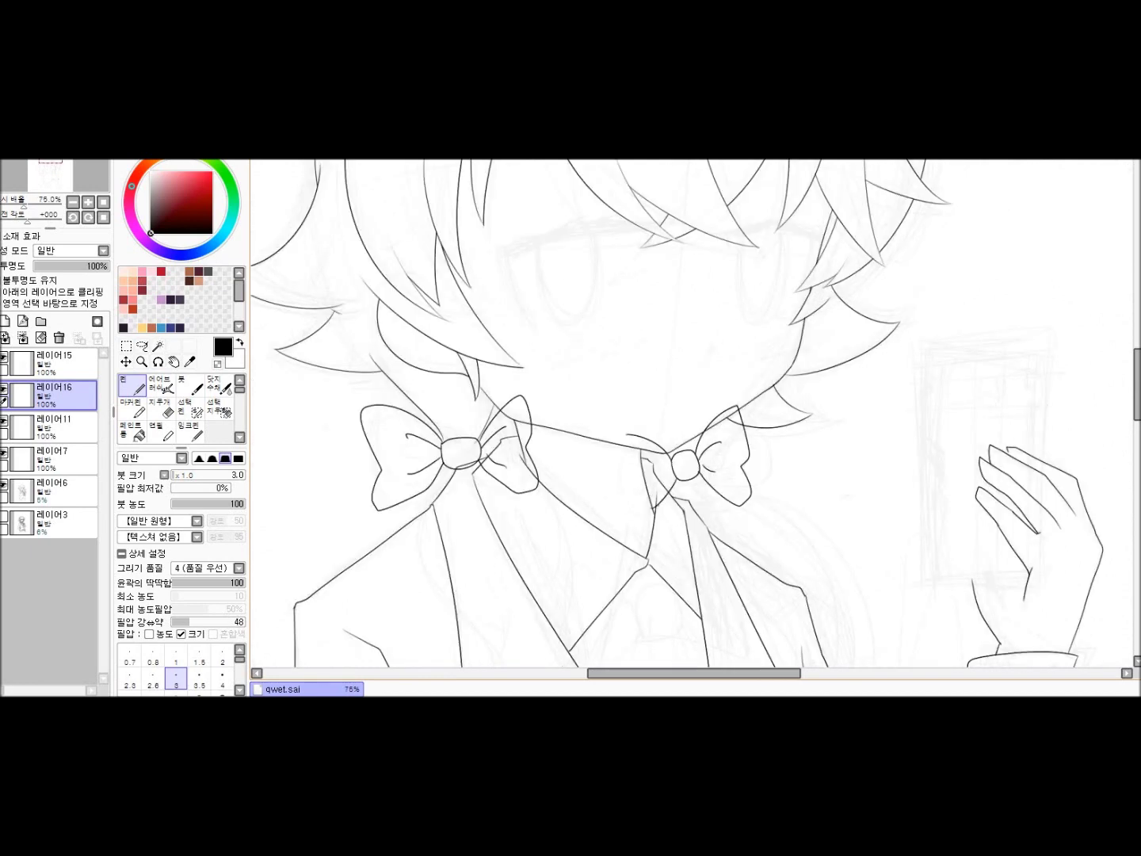
Merge the line art of 레이어15 and 레이어11 into one layer placed above the bow layer 레이어16
{"action": "scroll", "coordinate": [670, 450], "scroll_direction": "up", "scroll_amount": 5}
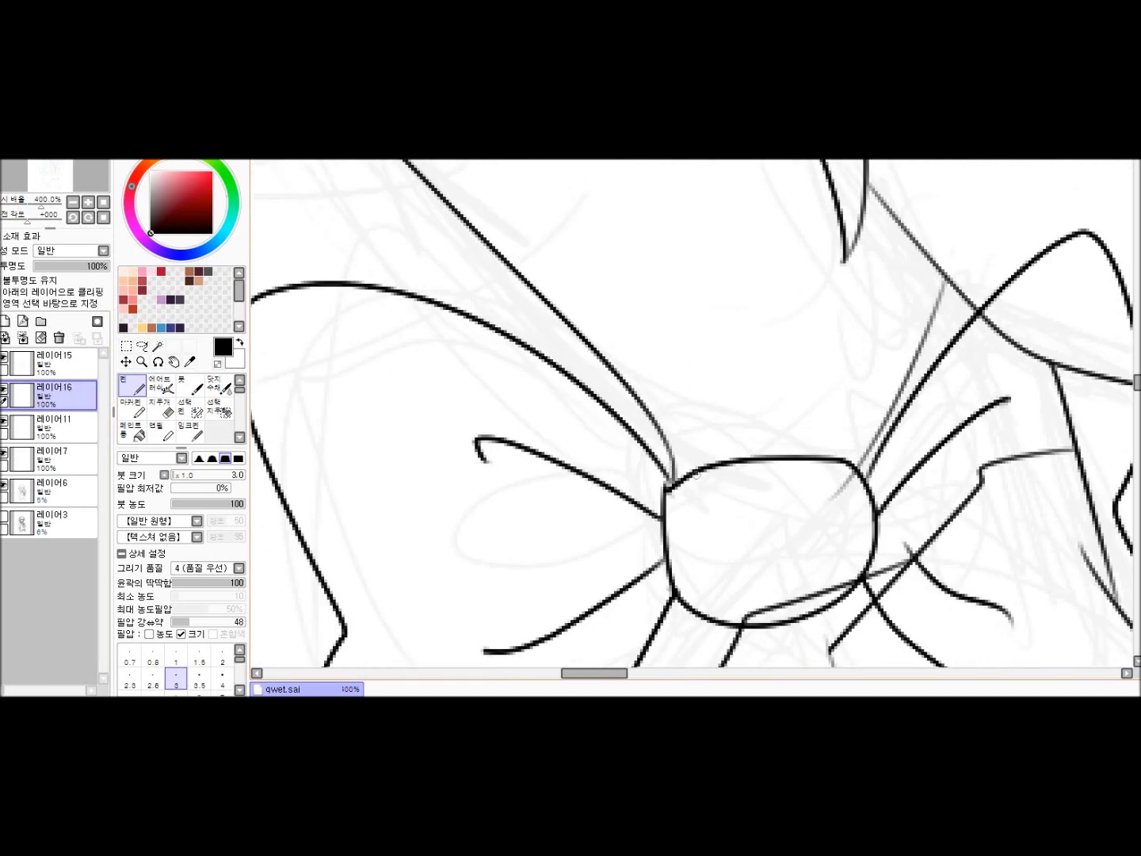
{"action": "scroll", "coordinate": [670, 451], "scroll_direction": "down", "scroll_amount": 4}
{"action": "left_click", "coordinate": [51, 427]}
{"action": "scroll", "coordinate": [671, 450], "scroll_direction": "up", "scroll_amount": 2}
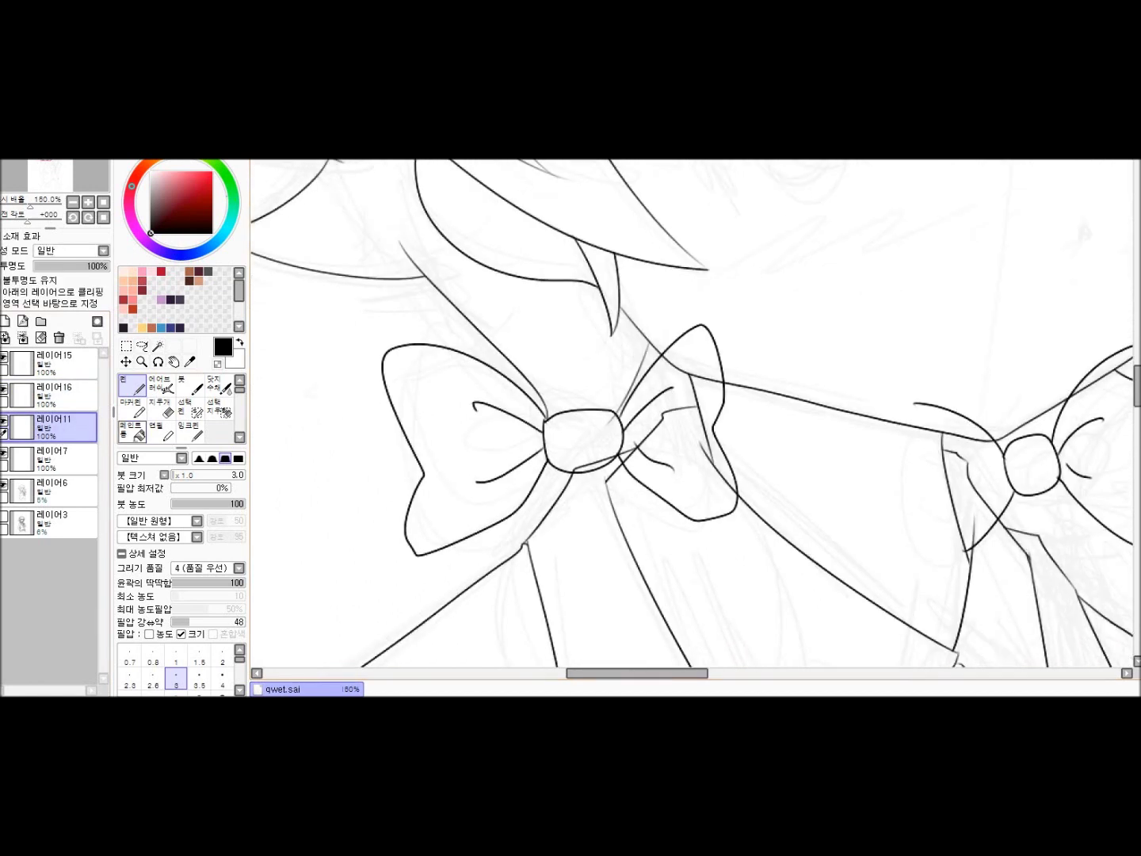
{"action": "left_click_drag", "start_coordinate": [51, 427], "coordinate": [52, 360]}
{"action": "key", "text": "ctrl+e"}
Erase the jaw, neck and collar lines that run through the large bow
{"action": "key", "text": "e"}
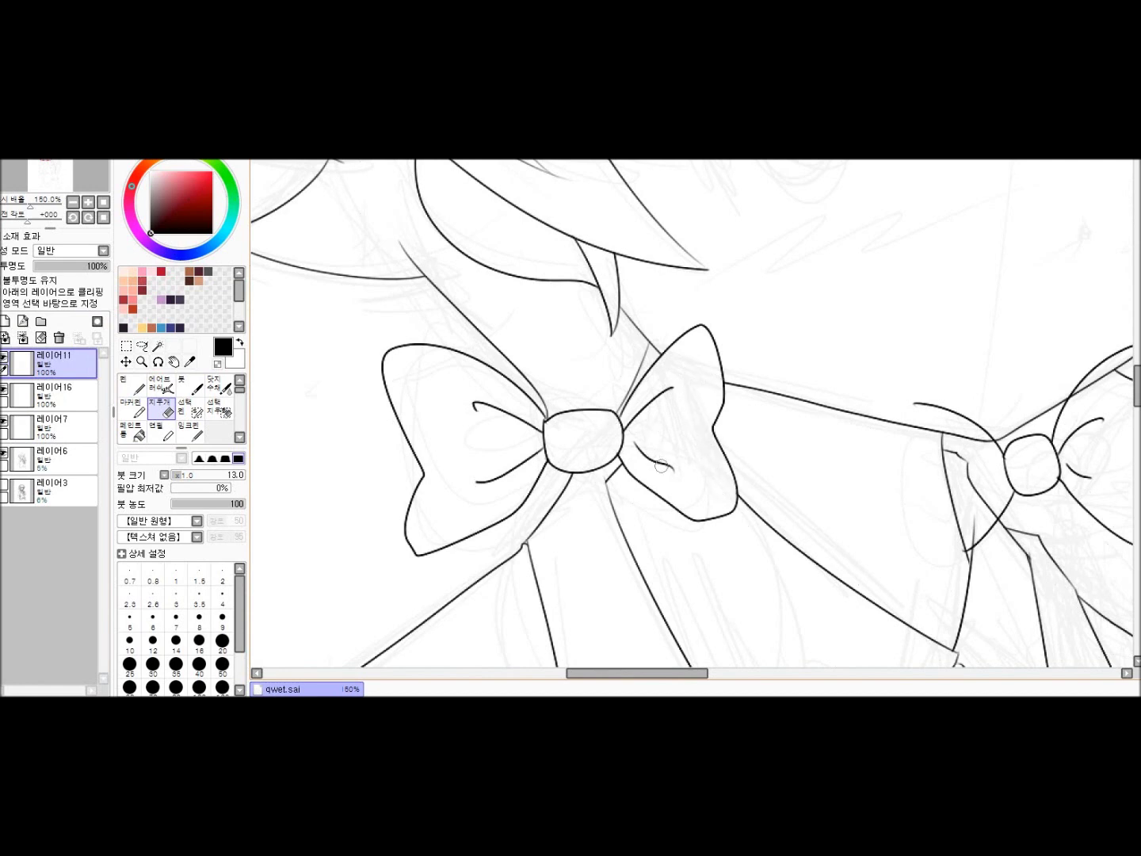
{"action": "left_click_drag", "start_coordinate": [656, 459], "coordinate": [331, 480]}
On 레이어16, erase the parts of the smaller bow that cross the chin and jawline
{"action": "left_click", "coordinate": [55, 395]}
{"action": "left_click_drag", "start_coordinate": [613, 431], "coordinate": [624, 427]}
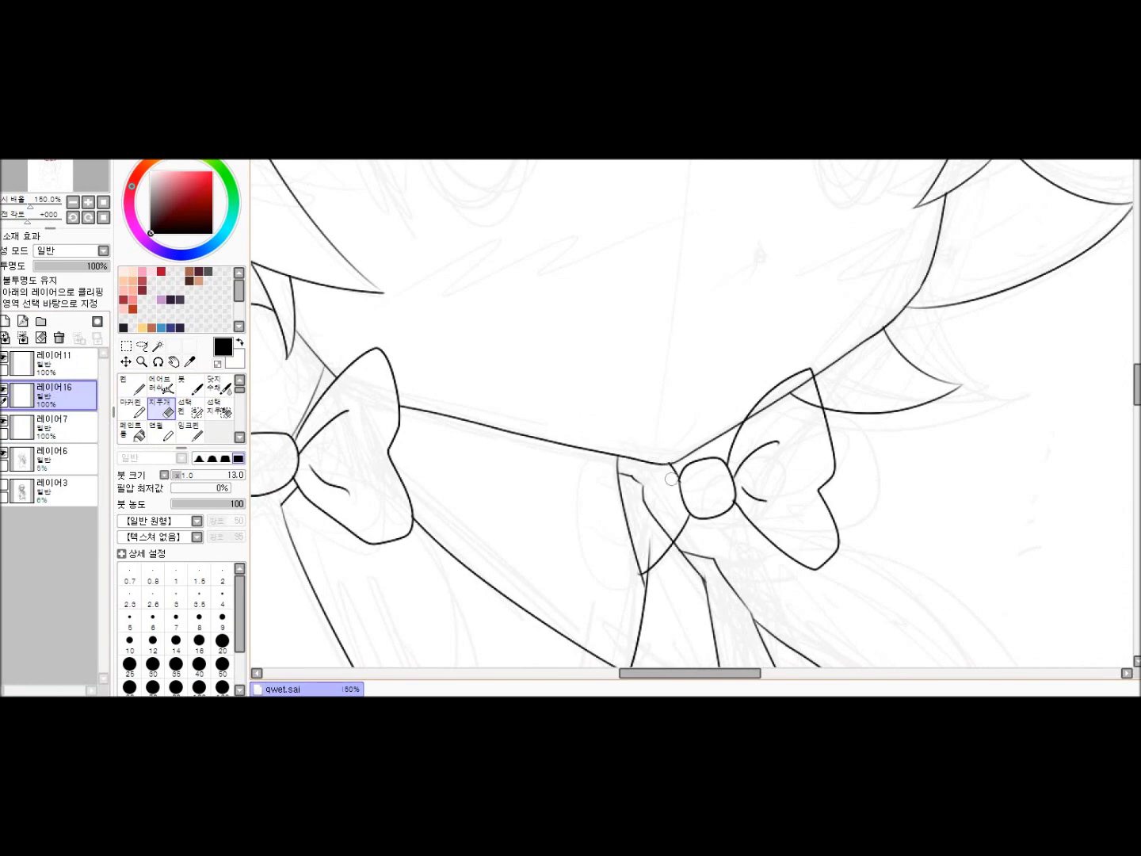
{"action": "scroll", "coordinate": [810, 354], "scroll_direction": "up", "scroll_amount": 2}
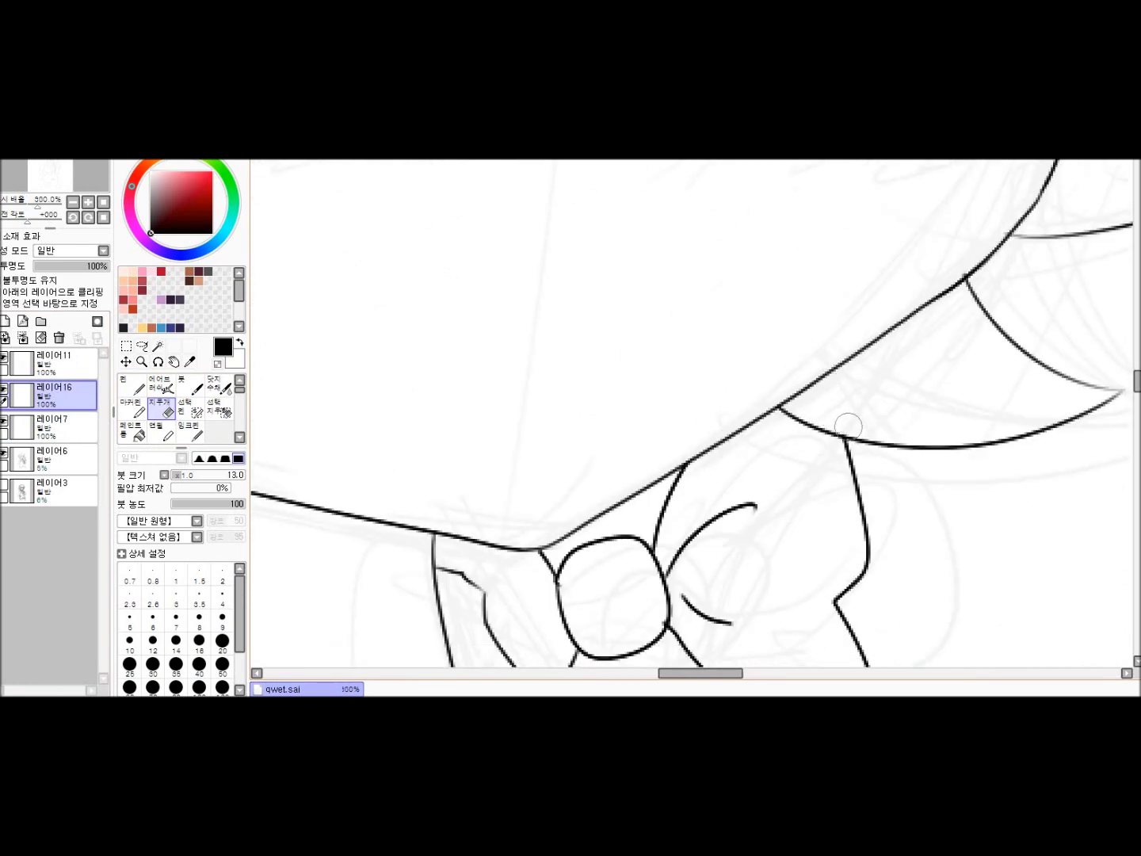
{"action": "scroll", "coordinate": [831, 408], "scroll_direction": "down", "scroll_amount": 4}
{"action": "scroll", "coordinate": [832, 407], "scroll_direction": "up", "scroll_amount": 4}
{"action": "mouse_move", "coordinate": [714, 444]}
{"action": "left_mouse_down"}
{"action": "mouse_move", "coordinate": [793, 381]}
{"action": "mouse_move", "coordinate": [848, 357]}
{"action": "left_mouse_up"}
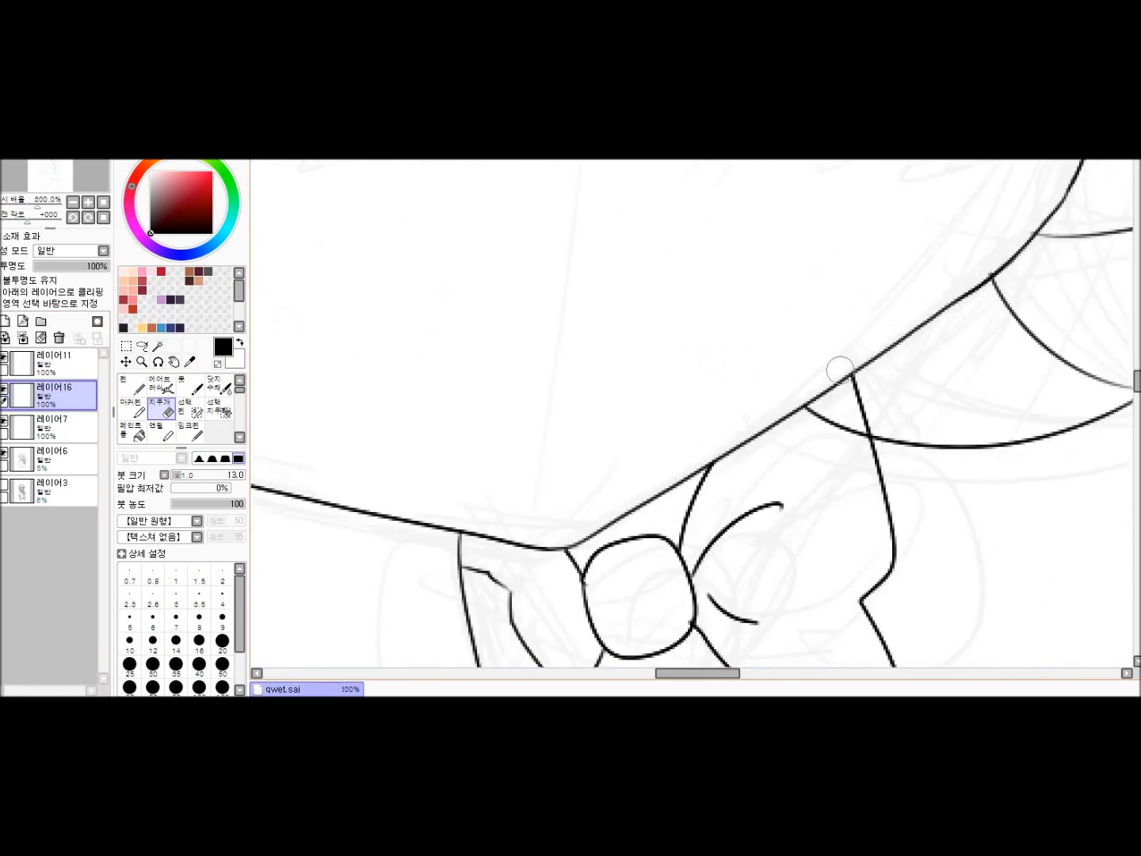
On 레이어11, erase the hair curl line that runs inside the smaller bow
{"action": "scroll", "coordinate": [747, 403], "scroll_direction": "down", "scroll_amount": 4}
{"action": "left_click", "coordinate": [55, 362]}
{"action": "scroll", "coordinate": [747, 402], "scroll_direction": "up", "scroll_amount": 2}
{"action": "scroll", "coordinate": [747, 402], "scroll_direction": "up", "scroll_amount": 1}
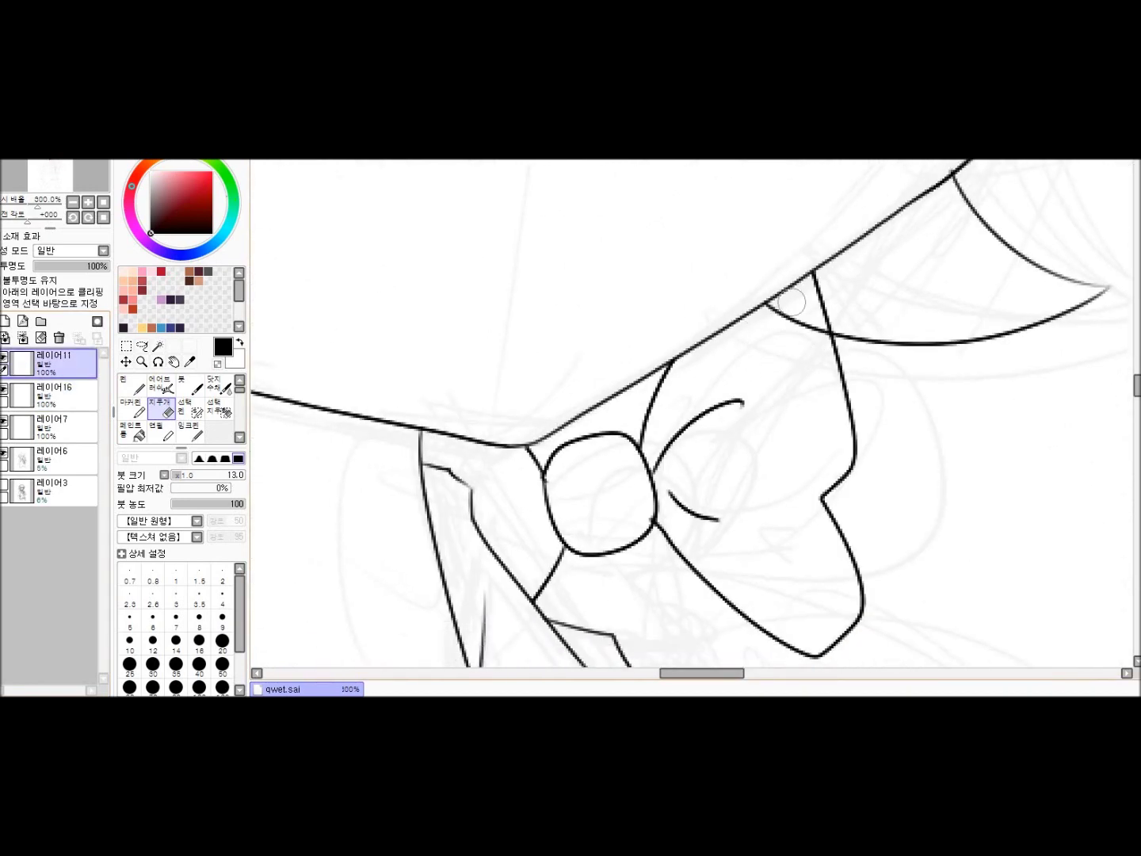
{"action": "scroll", "coordinate": [695, 412], "scroll_direction": "down", "scroll_amount": 3}
Add a new layer above 레이어11 and switch back to the pen
{"action": "scroll", "coordinate": [696, 411], "scroll_direction": "up", "scroll_amount": 2}
{"action": "key", "text": "ctrl+shift+n"}
{"action": "key", "text": "n"}
{"action": "left_click_drag", "start_coordinate": [468, 296], "coordinate": [467, 583]}
{"action": "scroll", "coordinate": [666, 414], "scroll_direction": "down", "scroll_amount": 2}
{"action": "key", "text": "ctrl+z"}
{"action": "left_click_drag", "start_coordinate": [467, 273], "coordinate": [466, 578]}
{"action": "mouse_move", "coordinate": [524, 218]}
{"action": "left_mouse_down"}
{"action": "mouse_move", "coordinate": [563, 239]}
{"action": "mouse_move", "coordinate": [656, 441]}
{"action": "left_mouse_up"}
{"action": "key", "text": "ctrl+z"}
{"action": "scroll", "coordinate": [695, 412], "scroll_direction": "down", "scroll_amount": 2}
{"action": "key", "text": "ctrl+z"}
{"action": "key", "text": "ctrl+z"}
{"action": "scroll", "coordinate": [695, 411], "scroll_direction": "down", "scroll_amount": 2}
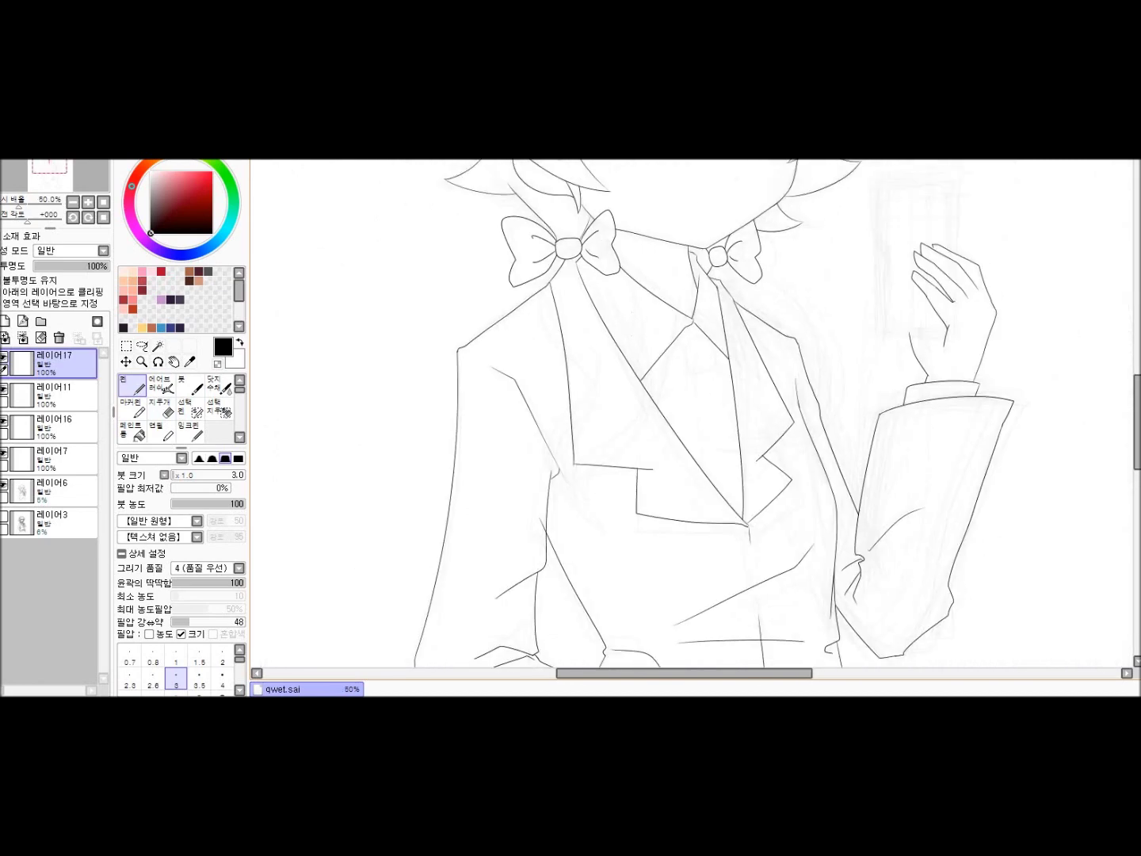
Ink the long wavy ponytail hanging from the large bow, with both outer edges and an inner strand line
{"action": "scroll", "coordinate": [695, 413], "scroll_direction": "up", "scroll_amount": 1}
{"action": "left_click_drag", "start_coordinate": [524, 210], "coordinate": [544, 565]}
{"action": "mouse_move", "coordinate": [572, 382]}
{"action": "left_mouse_down"}
{"action": "mouse_move", "coordinate": [532, 561]}
{"action": "mouse_move", "coordinate": [573, 227]}
{"action": "mouse_move", "coordinate": [588, 452]}
{"action": "left_mouse_up"}
{"action": "key", "text": "ctrl+z"}
{"action": "key", "text": "ctrl+z"}
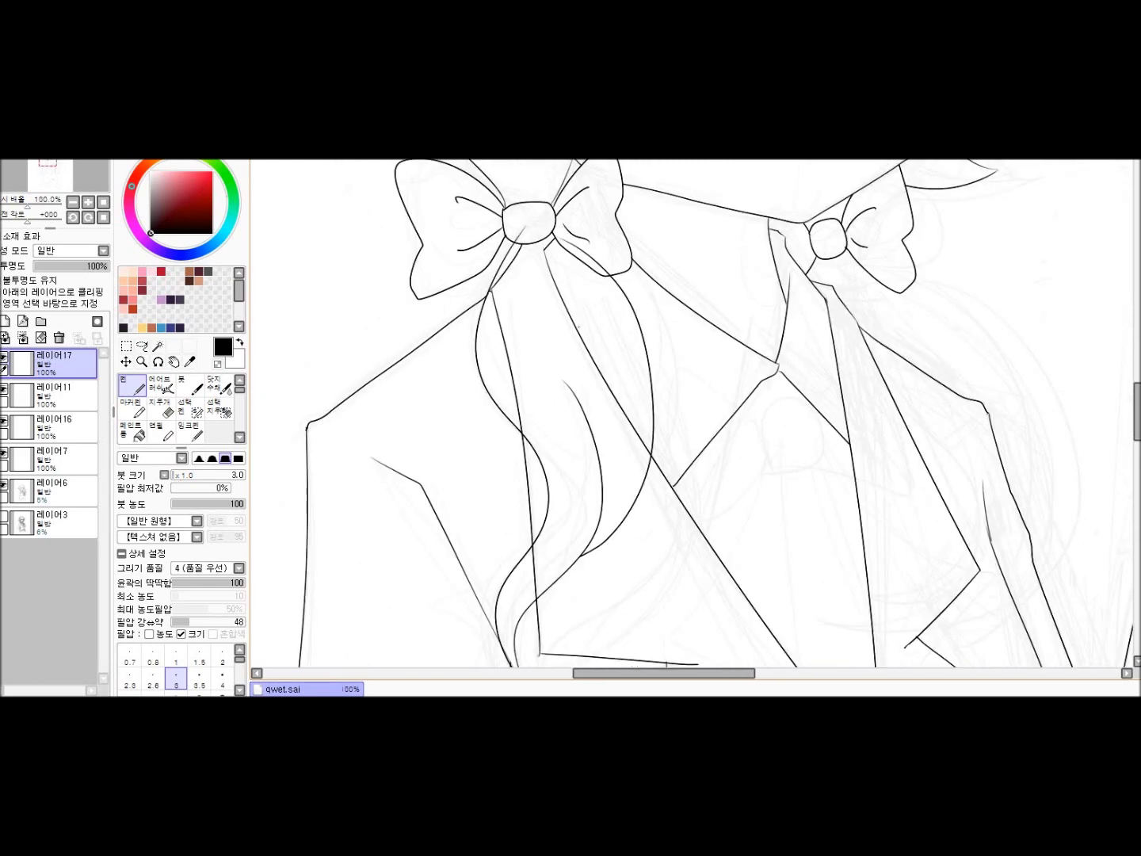
Ink the ponytail's top edge beneath the bow knot and a small flicked strand on its outer side
{"action": "scroll", "coordinate": [605, 424], "scroll_direction": "up", "scroll_amount": 2}
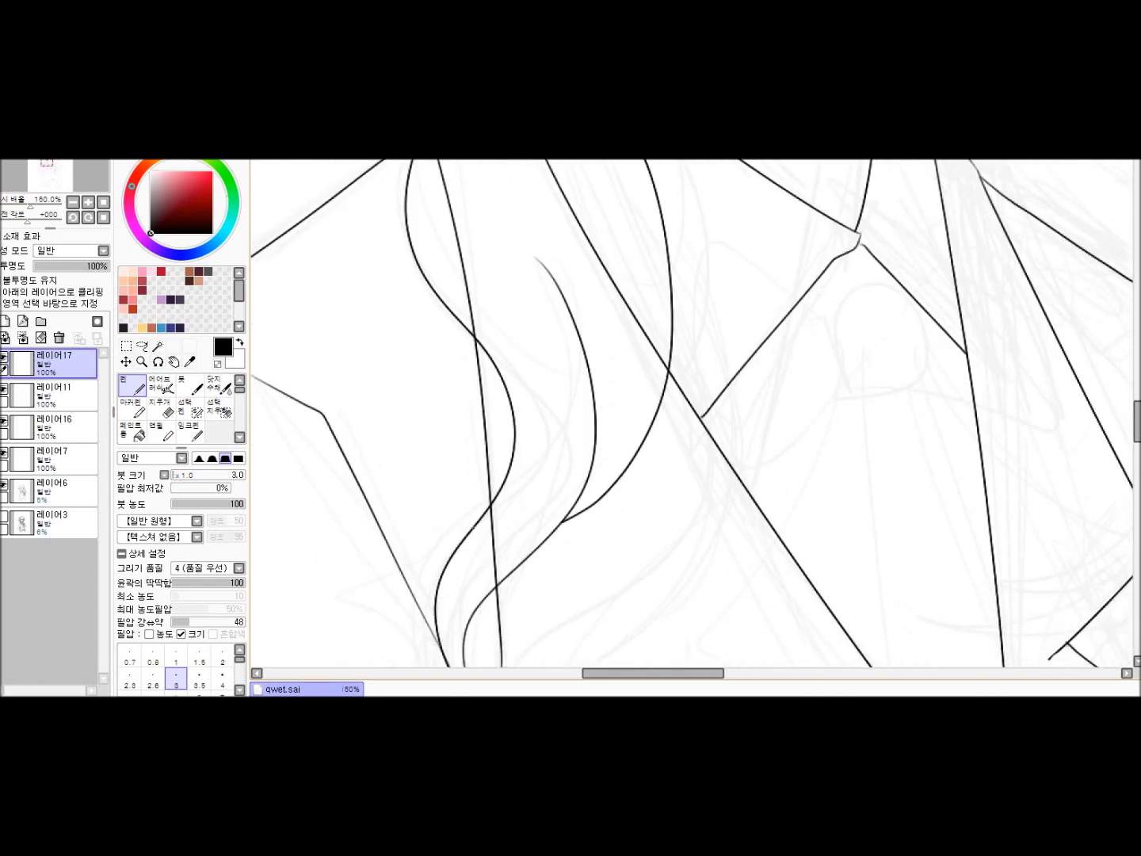
{"action": "scroll", "coordinate": [492, 333], "scroll_direction": "down", "scroll_amount": 2}
{"action": "scroll", "coordinate": [492, 333], "scroll_direction": "up", "scroll_amount": 4}
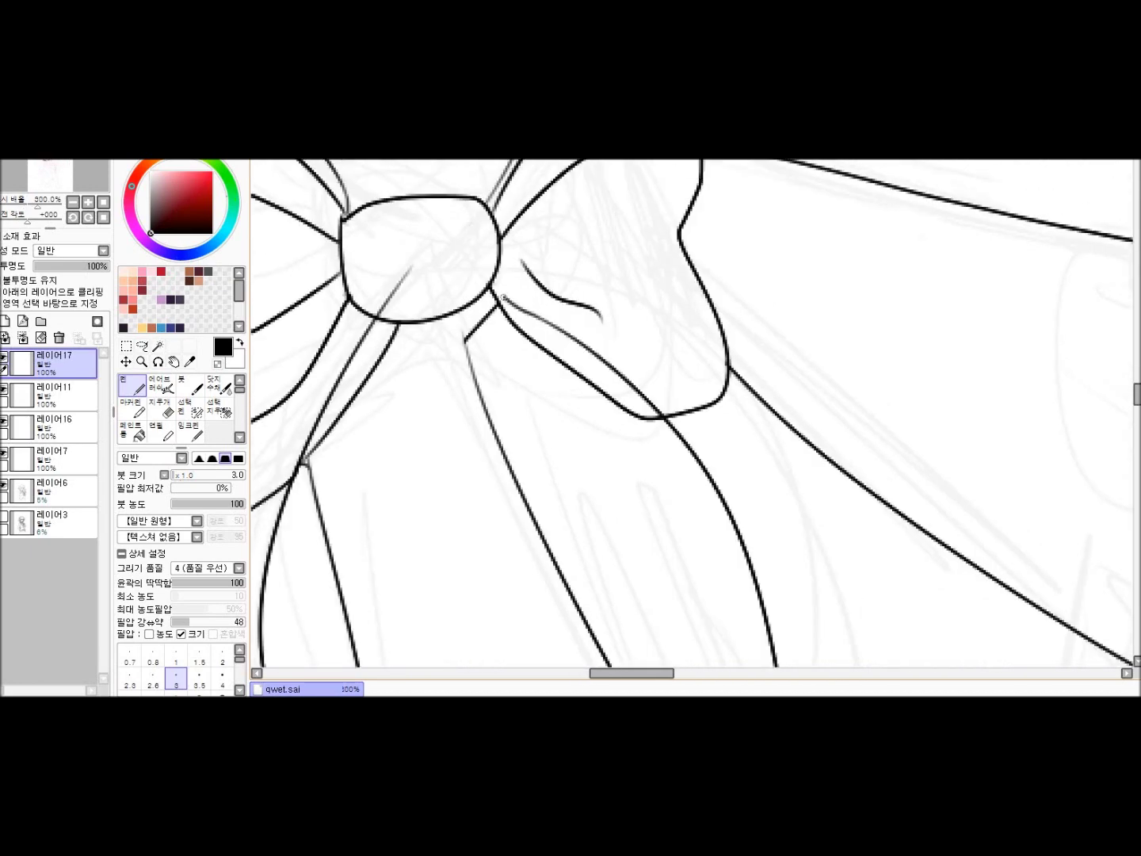
{"action": "mouse_move", "coordinate": [474, 285]}
{"action": "left_mouse_down"}
{"action": "mouse_move", "coordinate": [383, 306]}
{"action": "mouse_move", "coordinate": [392, 293]}
{"action": "mouse_move", "coordinate": [387, 305]}
{"action": "mouse_move", "coordinate": [403, 323]}
{"action": "mouse_move", "coordinate": [488, 288]}
{"action": "left_mouse_up"}
Erase the bow, collar and shoulder lines overlapping the ponytail's upper part, working on 레이어16 and 레이어11
{"action": "key", "text": "e"}
{"action": "left_click", "coordinate": [52, 426]}
{"action": "left_click", "coordinate": [52, 396]}
{"action": "mouse_move", "coordinate": [389, 325]}
{"action": "left_mouse_down"}
{"action": "mouse_move", "coordinate": [357, 388]}
{"action": "mouse_move", "coordinate": [337, 581]}
{"action": "left_mouse_up"}
{"action": "left_click_drag", "start_coordinate": [466, 339], "coordinate": [477, 389]}
{"action": "mouse_move", "coordinate": [519, 499]}
{"action": "left_mouse_down"}
{"action": "mouse_move", "coordinate": [476, 377]}
{"action": "mouse_move", "coordinate": [544, 540]}
{"action": "left_mouse_up"}
{"action": "left_click", "coordinate": [51, 426]}
{"action": "mouse_move", "coordinate": [459, 317]}
{"action": "left_mouse_down"}
{"action": "mouse_move", "coordinate": [495, 302]}
{"action": "mouse_move", "coordinate": [666, 438]}
{"action": "left_mouse_up"}
On 레이어11, erase the lapel lines that run through the middle and lower parts of the ponytail
{"action": "left_click", "coordinate": [52, 396]}
{"action": "key", "text": "Page_Down"}
{"action": "key", "text": "Page_Down"}
{"action": "key", "text": "Page_Down"}
{"action": "key", "text": "Page_Down"}
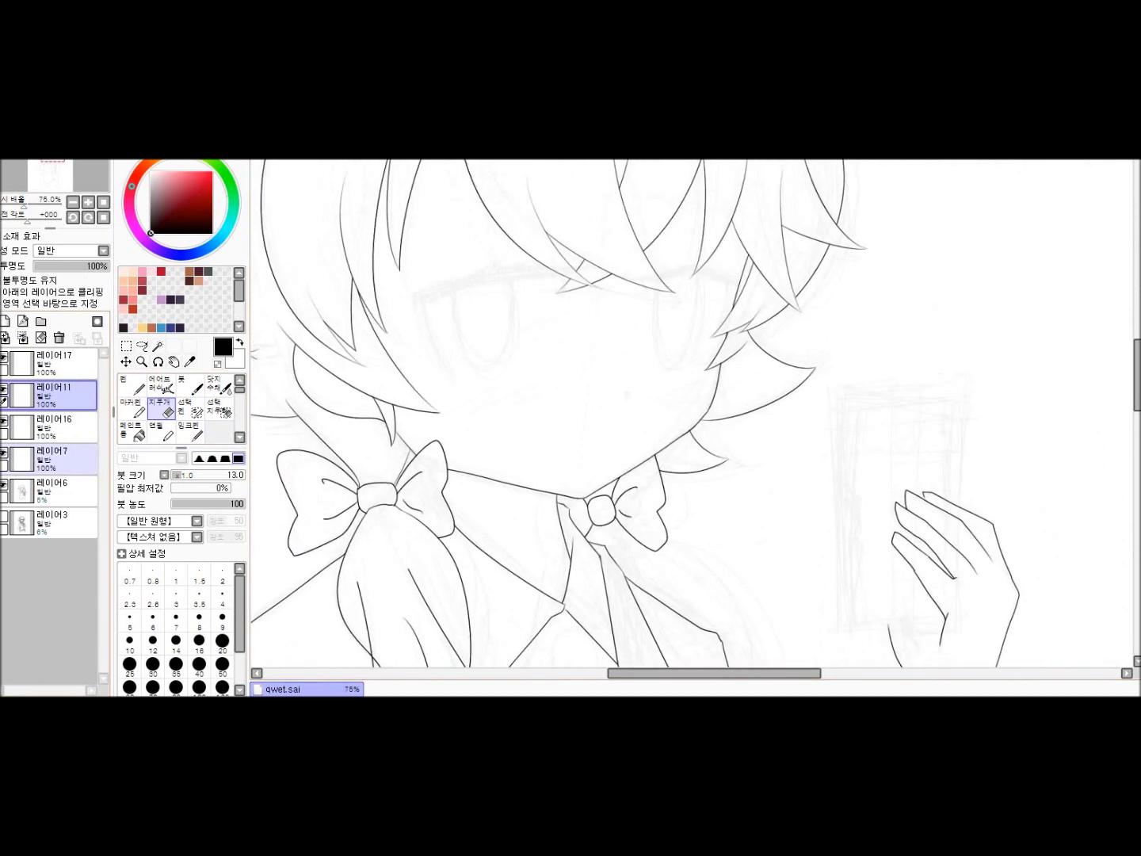
{"action": "scroll", "coordinate": [694, 412], "scroll_direction": "down", "scroll_amount": 3}
{"action": "key", "text": "Page_Up"}
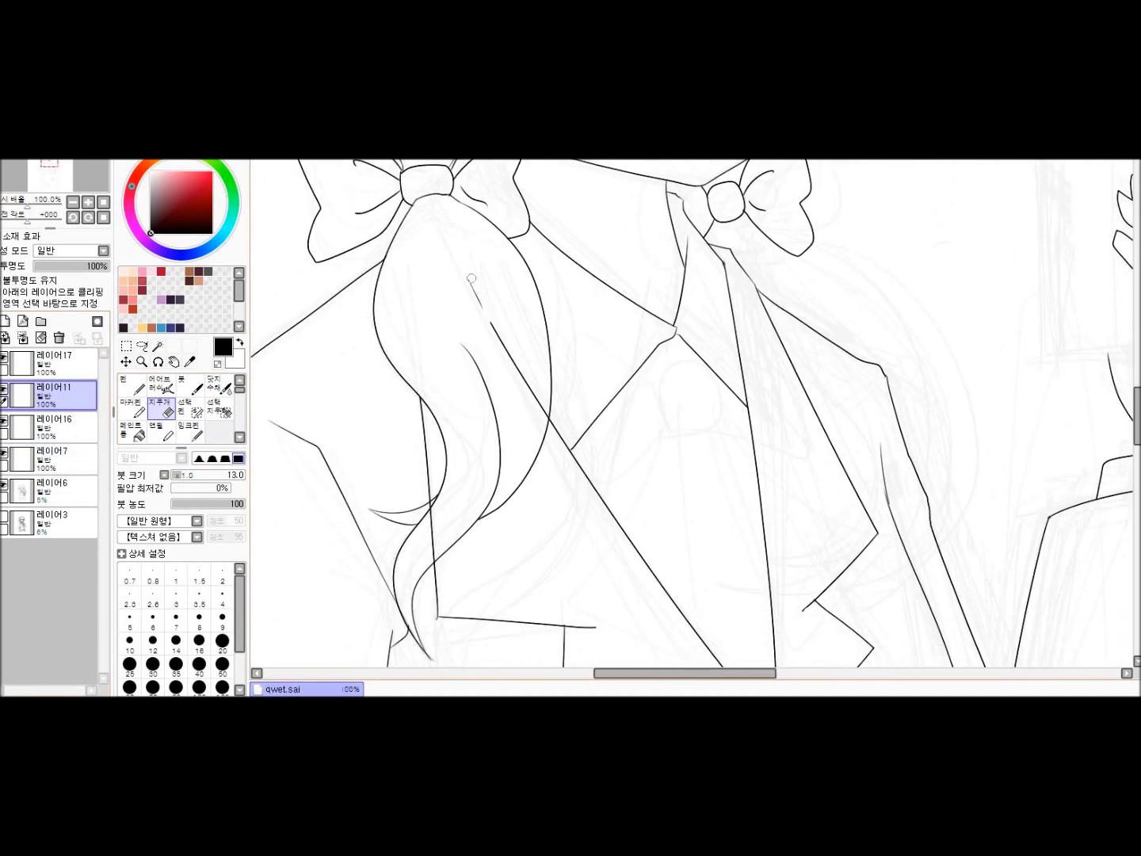
{"action": "key", "text": "Page_Up"}
{"action": "left_click_drag", "start_coordinate": [444, 425], "coordinate": [472, 543]}
Erase the jacket lines crossing the ponytail's lower strand and clean up its pointed tip, returning to 레이어17
{"action": "scroll", "coordinate": [428, 546], "scroll_direction": "down", "scroll_amount": 1}
{"action": "left_click", "coordinate": [52, 360]}
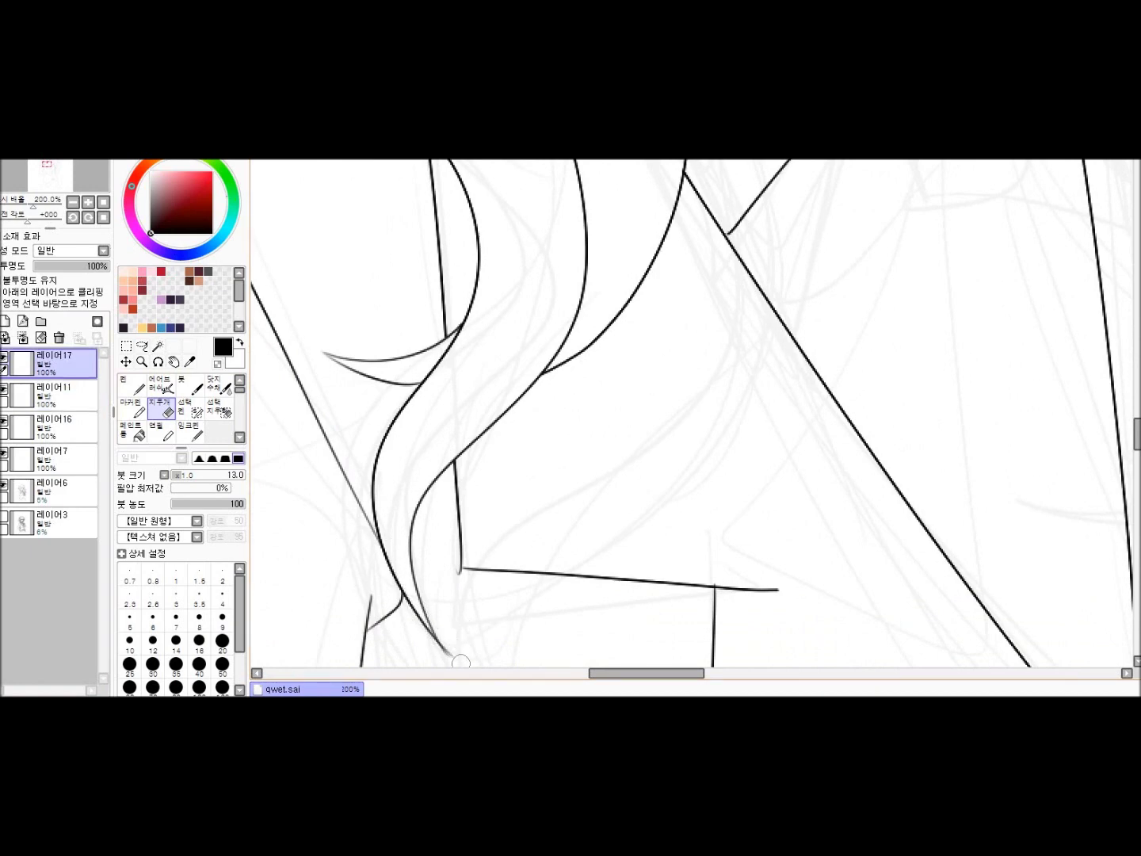
{"action": "key", "text": "Page_Down"}
{"action": "key", "text": "Page_Down"}
{"action": "key", "text": "Page_Up"}
{"action": "key", "text": "Page_Up"}
{"action": "scroll", "coordinate": [692, 387], "scroll_direction": "down", "scroll_amount": 5}
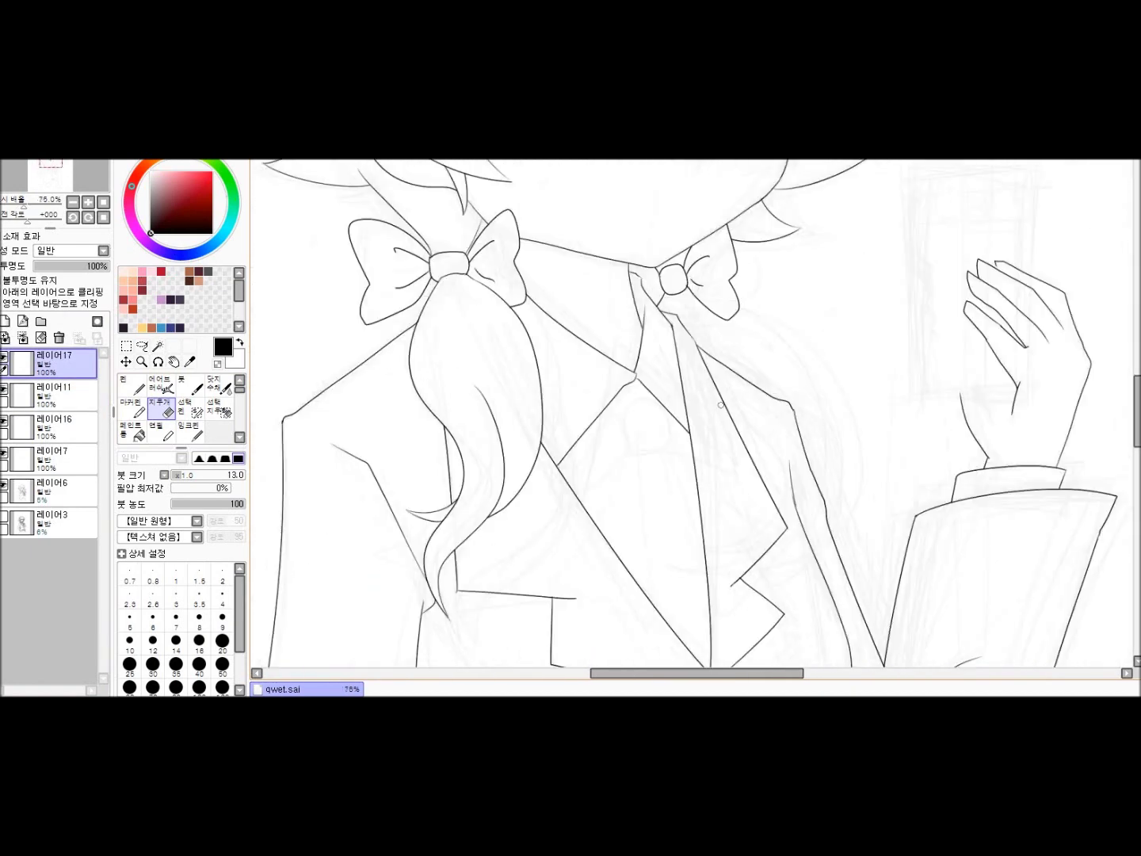
On 레이어17, ink the second ponytail under the smaller bow with its outer edge, inner edge and an inward-curling strand
{"action": "key", "text": "Page_Down"}
{"action": "key", "text": "Page_Down"}
{"action": "key", "text": "n"}
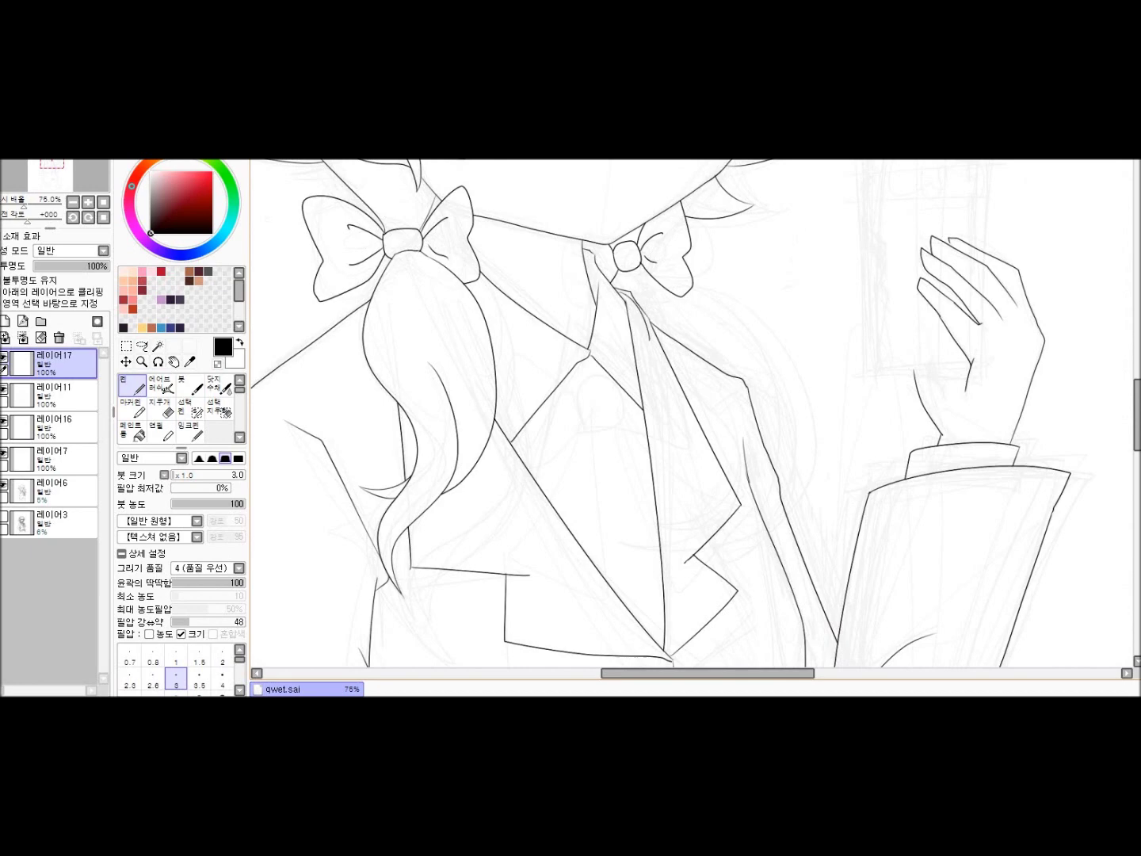
{"action": "left_click_drag", "start_coordinate": [685, 367], "coordinate": [633, 495]}
{"action": "left_click_drag", "start_coordinate": [641, 500], "coordinate": [737, 503]}
{"action": "left_click_drag", "start_coordinate": [780, 331], "coordinate": [737, 519]}
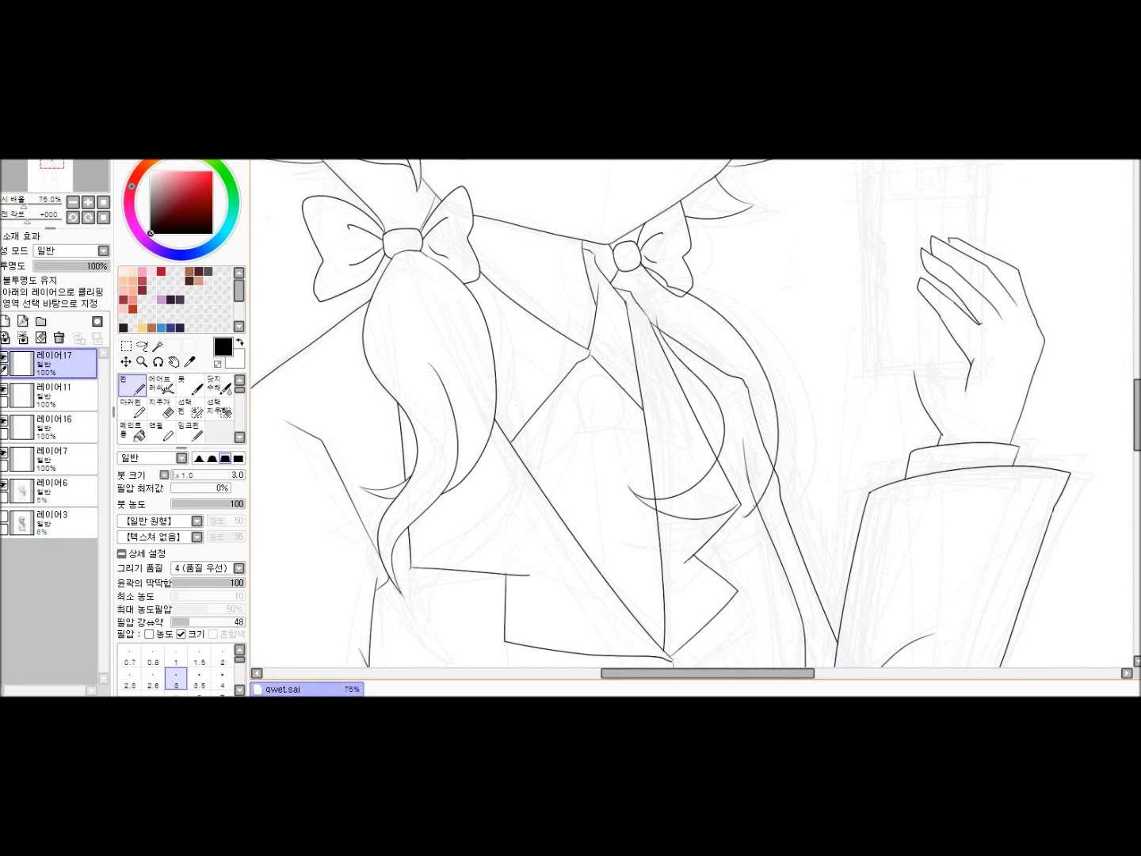
Ink the second ponytail's pointed lower tip and refine where its strands meet the smaller bow
{"action": "key", "text": "Page_Up"}
{"action": "key", "text": "Page_Up"}
{"action": "key", "text": "Page_Up"}
{"action": "mouse_move", "coordinate": [729, 411]}
{"action": "left_mouse_down"}
{"action": "mouse_move", "coordinate": [653, 521]}
{"action": "mouse_move", "coordinate": [629, 523]}
{"action": "left_mouse_up"}
{"action": "key", "text": "ctrl+z"}
{"action": "key", "text": "Page_Down"}
{"action": "key", "text": "Page_Down"}
{"action": "key", "text": "Page_Up"}
{"action": "key", "text": "Page_Up"}
{"action": "key", "text": "Page_Up"}
{"action": "key", "text": "Page_Up"}
{"action": "scroll", "coordinate": [530, 311], "scroll_direction": "up", "scroll_amount": 1}
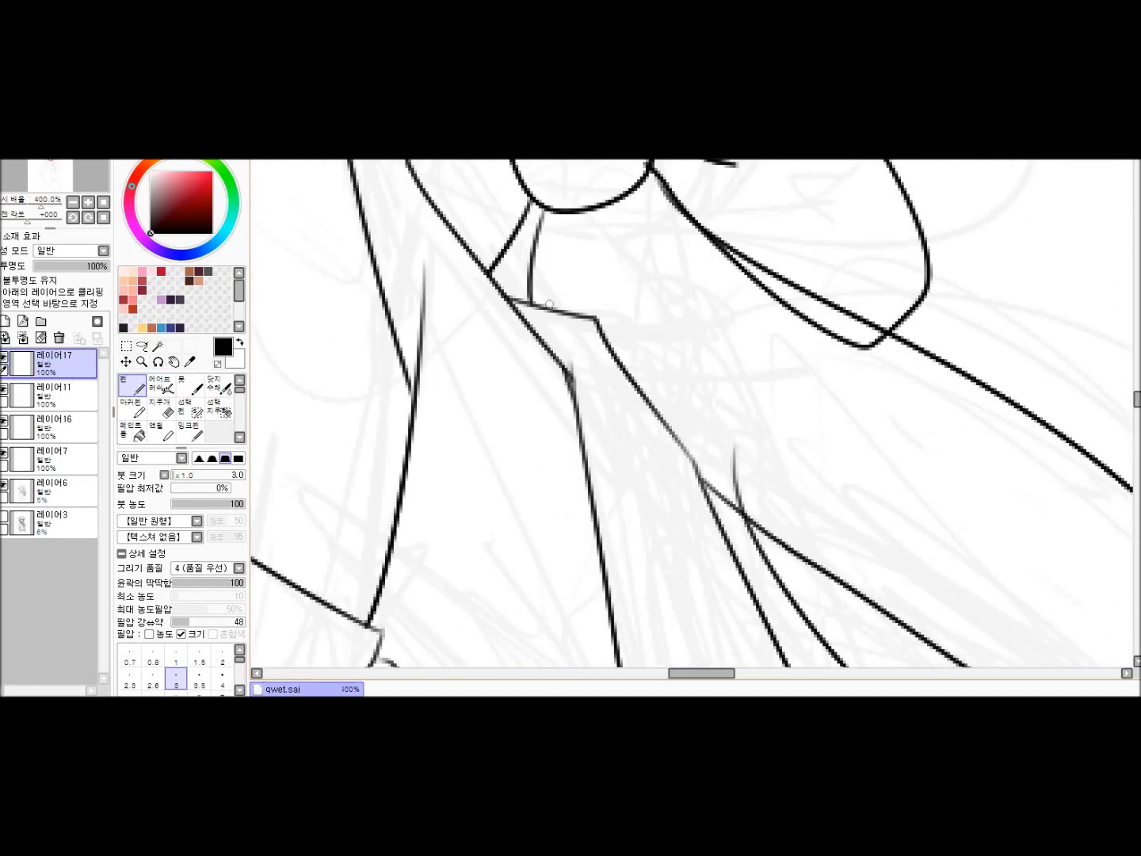
On 레이어11, erase the shoulder, lapel and sleeve lines that cross the second ponytail
{"action": "key", "text": "Page_Down"}
{"action": "key", "text": "Page_Down"}
{"action": "key", "text": "Page_Down"}
{"action": "left_click", "coordinate": [52, 395]}
{"action": "key", "text": "e"}
{"action": "mouse_move", "coordinate": [693, 286]}
{"action": "left_mouse_down"}
{"action": "mouse_move", "coordinate": [845, 380]}
{"action": "mouse_move", "coordinate": [895, 516]}
{"action": "left_mouse_up"}
{"action": "scroll", "coordinate": [836, 413], "scroll_direction": "down", "scroll_amount": 2}
{"action": "left_click_drag", "start_coordinate": [872, 340], "coordinate": [905, 402]}
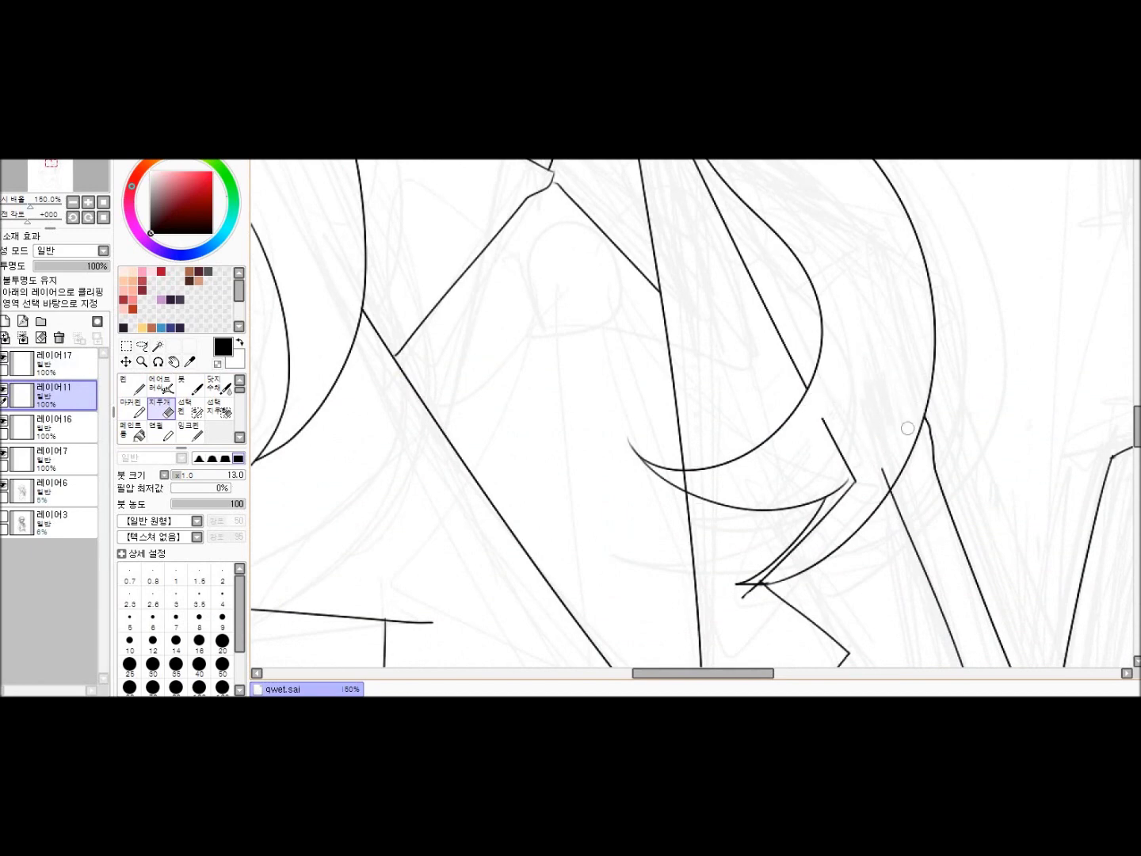
{"action": "left_click_drag", "start_coordinate": [829, 412], "coordinate": [852, 475]}
{"action": "scroll", "coordinate": [689, 434], "scroll_direction": "down", "scroll_amount": 1}
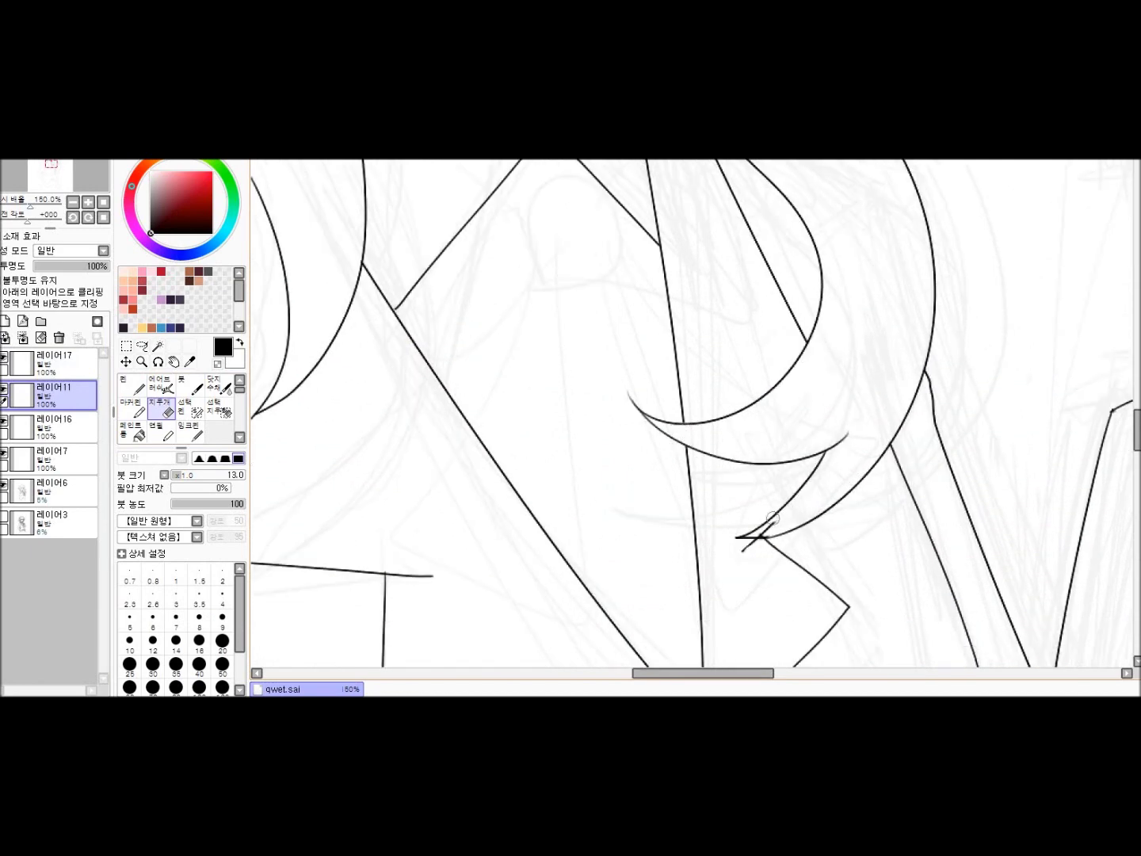
On 레이어16, erase the smaller bow's lower loop edge where it overlaps the second ponytail
{"action": "scroll", "coordinate": [781, 527], "scroll_direction": "up", "scroll_amount": 3}
{"action": "key", "text": "ctrl+minus"}
{"action": "key", "text": "ctrl+plus"}
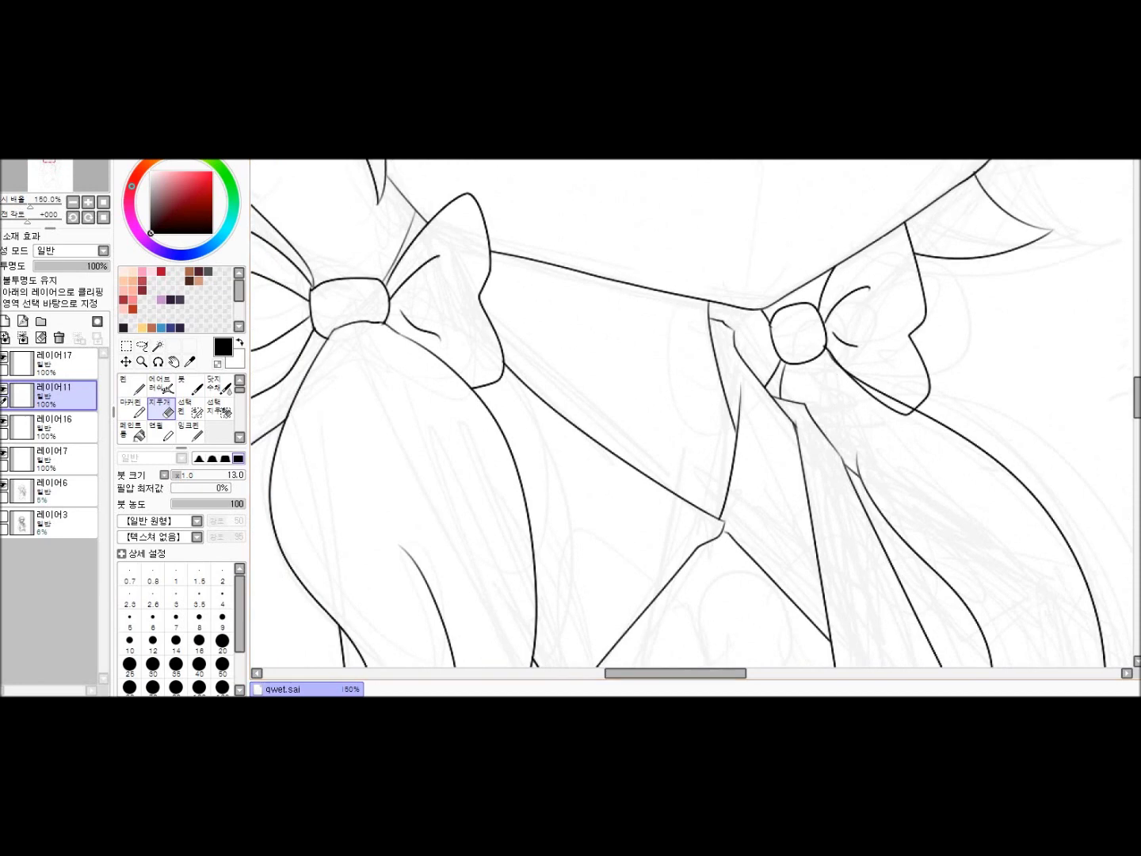
{"action": "scroll", "coordinate": [682, 412], "scroll_direction": "right", "scroll_amount": 1}
{"action": "left_click", "coordinate": [53, 426]}
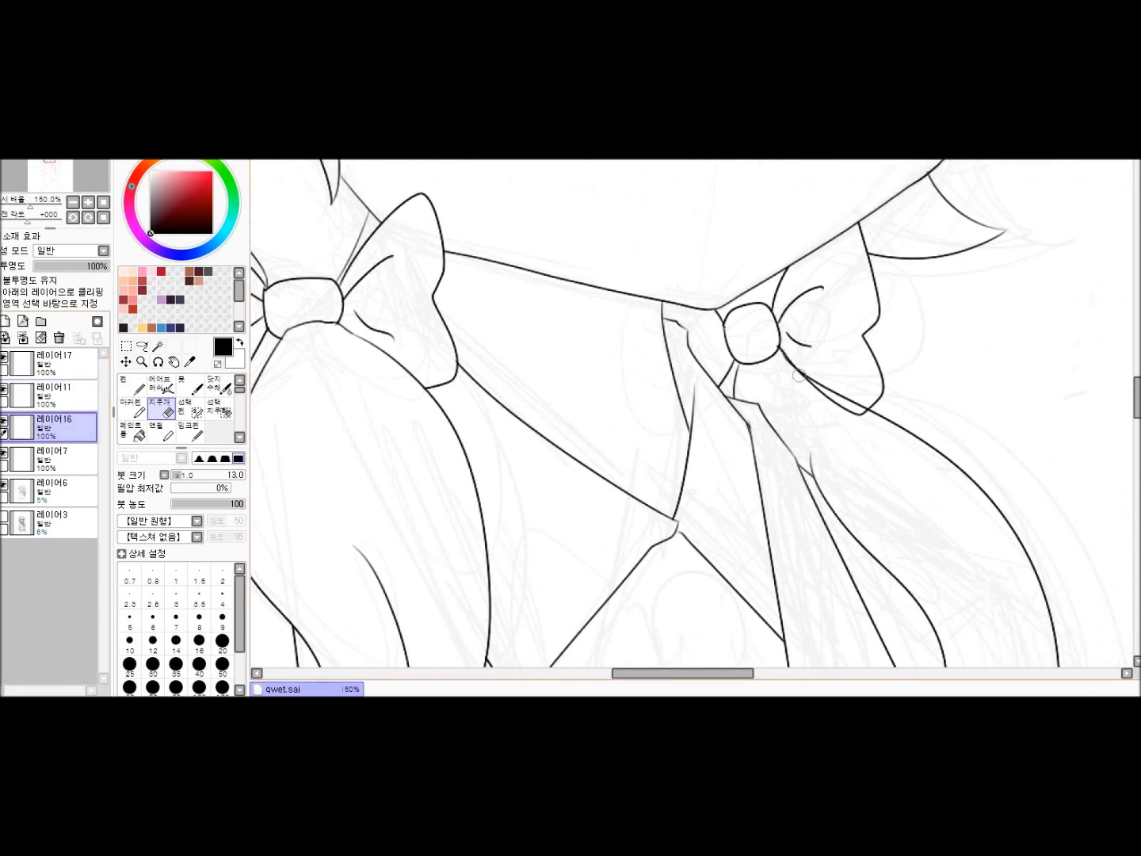
{"action": "key", "text": "ctrl+minus"}
{"action": "key", "text": "ctrl+minus"}
{"action": "key", "text": "ctrl+minus"}
{"action": "key", "text": "ctrl+minus"}
{"action": "key", "text": "ctrl+plus"}
{"action": "key", "text": "ctrl+plus"}
{"action": "key", "text": "ctrl+plus"}
{"action": "key", "text": "ctrl+plus"}
{"action": "key", "text": "ctrl+plus"}
{"action": "key", "text": "ctrl+plus"}
On 레이어16, ink a large bow at the collar with a rounded knot, two loops and short fold lines
{"action": "key", "text": "n"}
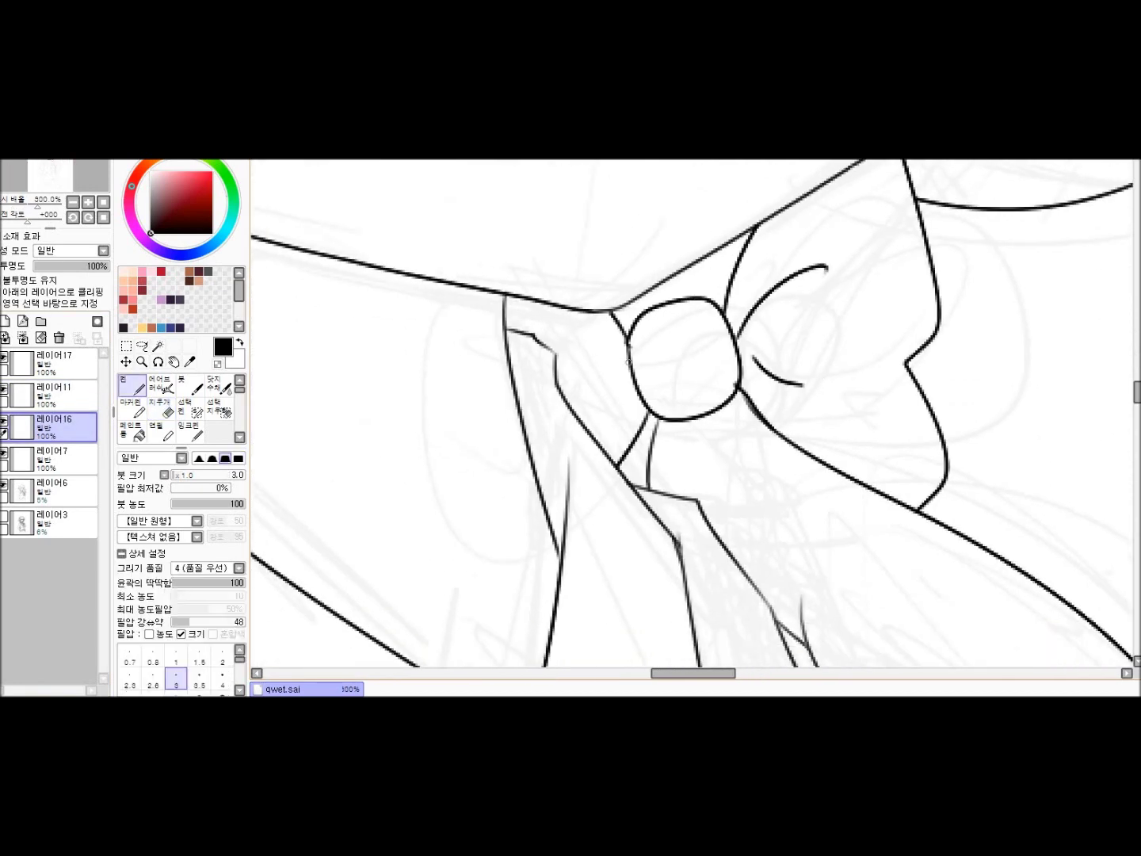
{"action": "key", "text": "ctrl+minus"}
{"action": "key", "text": "ctrl+minus"}
{"action": "key", "text": "ctrl+minus"}
{"action": "key", "text": "ctrl+minus"}
{"action": "key", "text": "ctrl+plus"}
{"action": "key", "text": "ctrl+plus"}
{"action": "key", "text": "ctrl+plus"}
{"action": "key", "text": "ctrl+plus"}
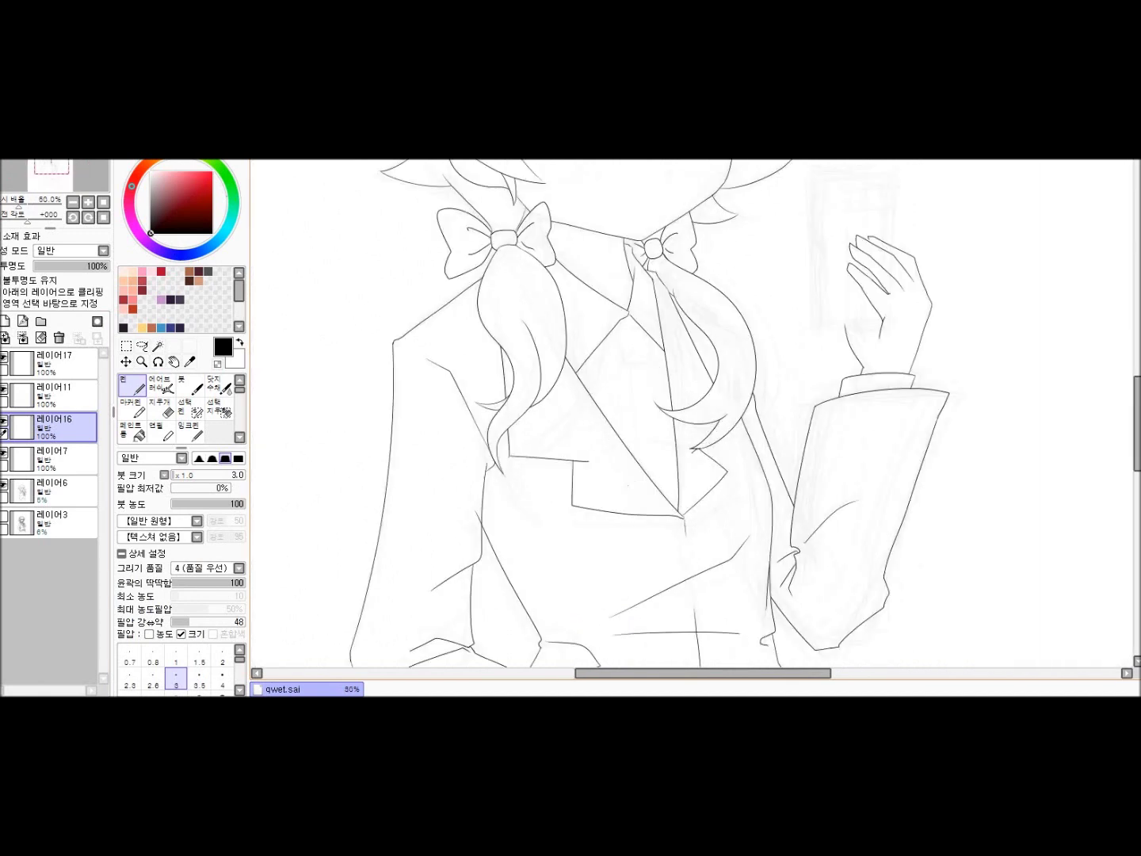
{"action": "mouse_move", "coordinate": [631, 265]}
{"action": "left_mouse_down"}
{"action": "mouse_move", "coordinate": [692, 339]}
{"action": "mouse_move", "coordinate": [610, 268]}
{"action": "mouse_move", "coordinate": [706, 316]}
{"action": "left_mouse_up"}
{"action": "key", "text": "ctrl+z"}
{"action": "key", "text": "ctrl+z"}
{"action": "left_click_drag", "start_coordinate": [454, 200], "coordinate": [619, 271]}
{"action": "left_click_drag", "start_coordinate": [454, 217], "coordinate": [492, 325]}
{"action": "mouse_move", "coordinate": [504, 430]}
{"action": "left_mouse_down"}
{"action": "mouse_move", "coordinate": [628, 319]}
{"action": "mouse_move", "coordinate": [791, 385]}
{"action": "mouse_move", "coordinate": [707, 395]}
{"action": "left_mouse_up"}
{"action": "key", "text": "e"}
{"action": "scroll", "coordinate": [641, 289], "scroll_direction": "up", "scroll_amount": 3}
{"action": "key", "text": "n"}
{"action": "key", "text": "ctrl+z"}
{"action": "left_click_drag", "start_coordinate": [564, 419], "coordinate": [617, 389]}
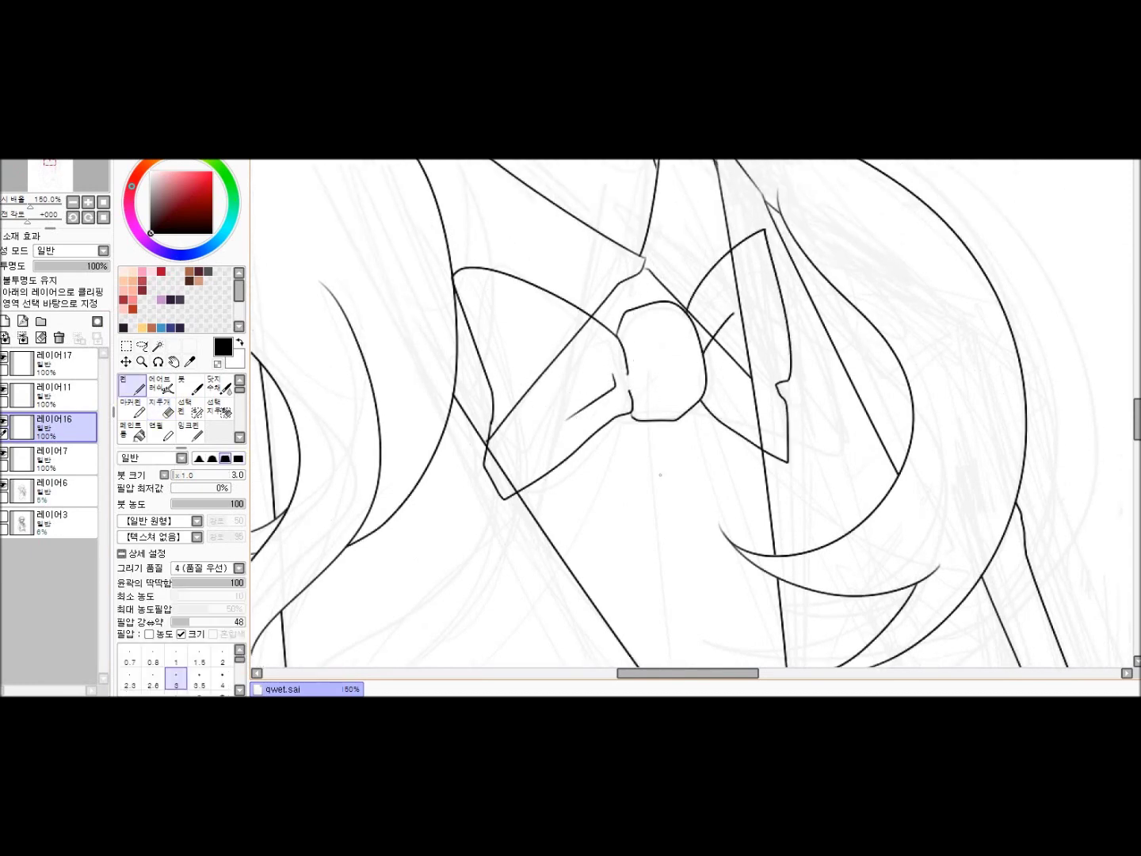
Ink the two flared ribbon tails hanging from the collar bow's knot, including their slanted ends
{"action": "scroll", "coordinate": [634, 396], "scroll_direction": "down", "scroll_amount": 4}
{"action": "left_click_drag", "start_coordinate": [615, 281], "coordinate": [651, 594]}
{"action": "key", "text": "ctrl+z"}
{"action": "left_click_drag", "start_coordinate": [646, 368], "coordinate": [652, 590]}
{"action": "key", "text": "ctrl+z"}
{"action": "left_click_drag", "start_coordinate": [648, 282], "coordinate": [655, 595]}
{"action": "left_click_drag", "start_coordinate": [682, 283], "coordinate": [781, 542]}
{"action": "key", "text": "ctrl+z"}
{"action": "key", "text": "ctrl+z"}
{"action": "left_click_drag", "start_coordinate": [683, 277], "coordinate": [827, 543]}
{"action": "left_click_drag", "start_coordinate": [845, 459], "coordinate": [829, 533]}
On 레이어11, erase the collar and lapel lines that run through the collar bow's loops and ribbon tails
{"action": "key", "text": "minus"}
{"action": "key", "text": "minus"}
{"action": "key", "text": "minus"}
{"action": "key", "text": "h"}
{"action": "key", "text": "plus"}
{"action": "key", "text": "plus"}
{"action": "key", "text": "plus"}
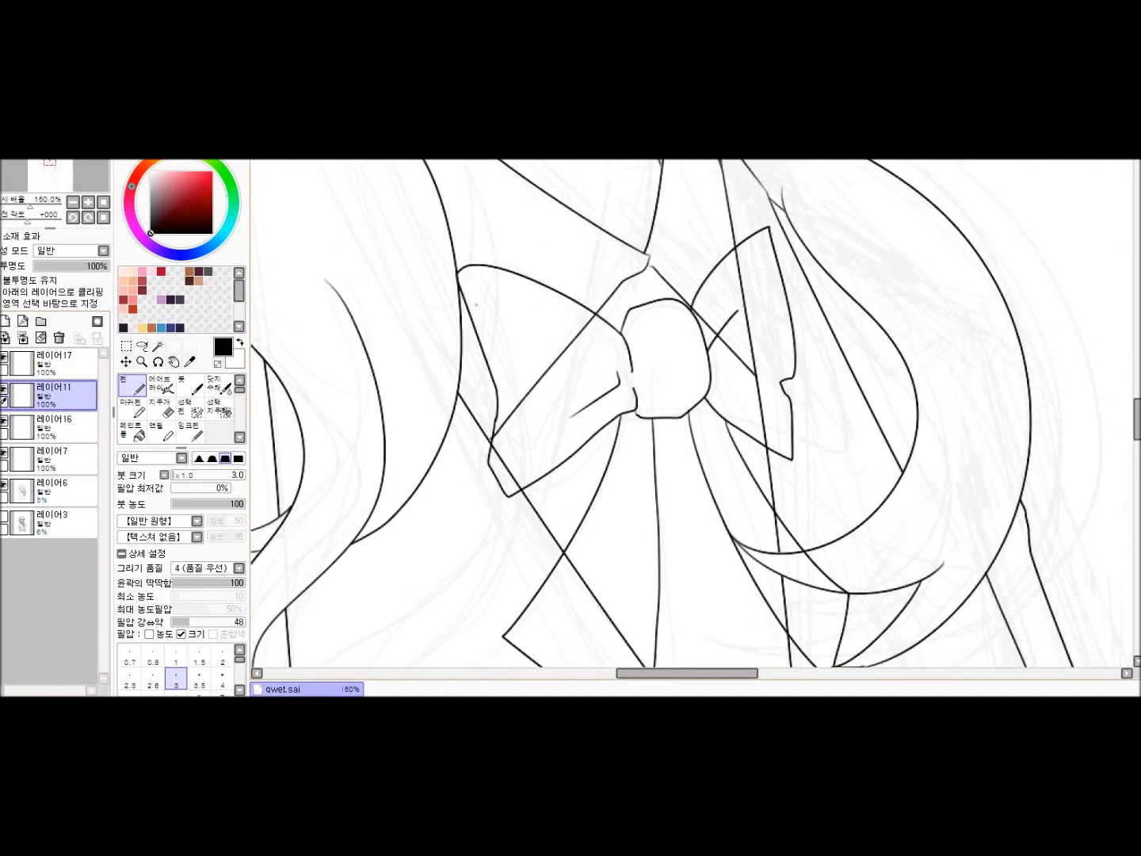
{"action": "key", "text": "e"}
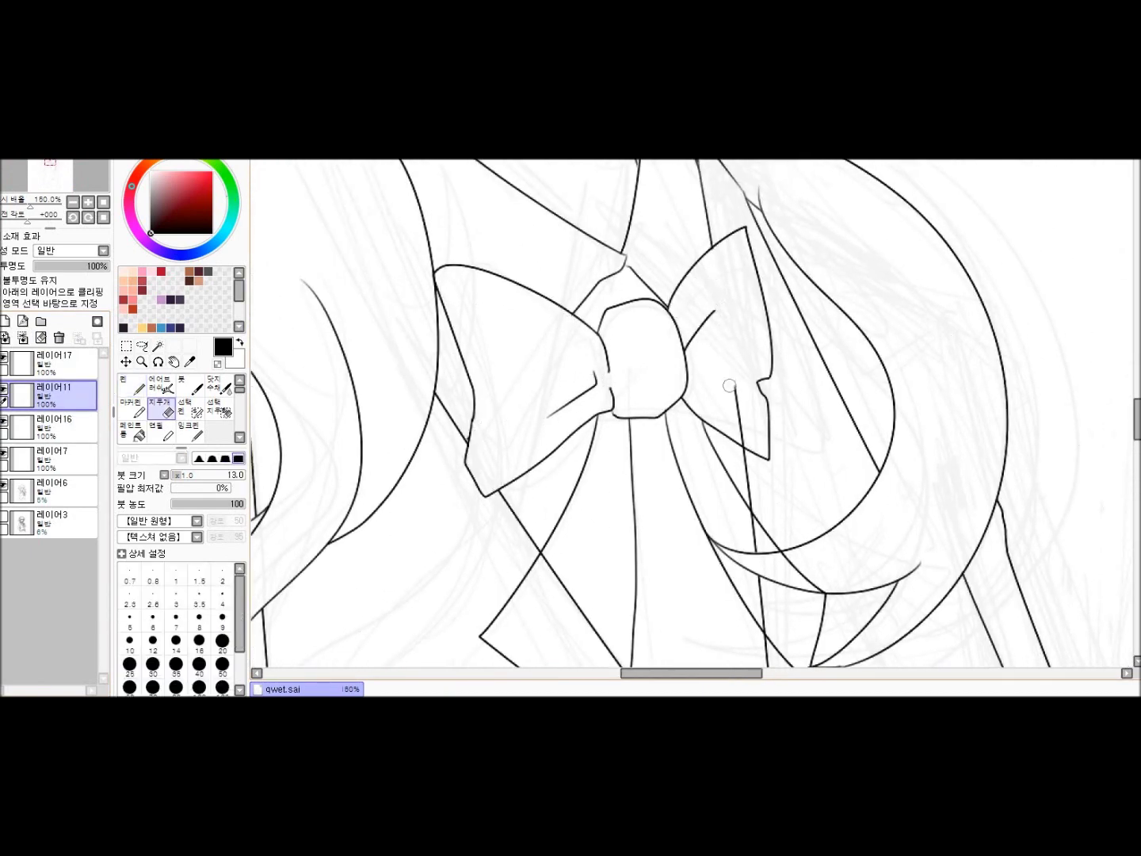
{"action": "scroll", "coordinate": [757, 475], "scroll_direction": "down", "scroll_amount": 2}
{"action": "scroll", "coordinate": [764, 530], "scroll_direction": "down", "scroll_amount": 1}
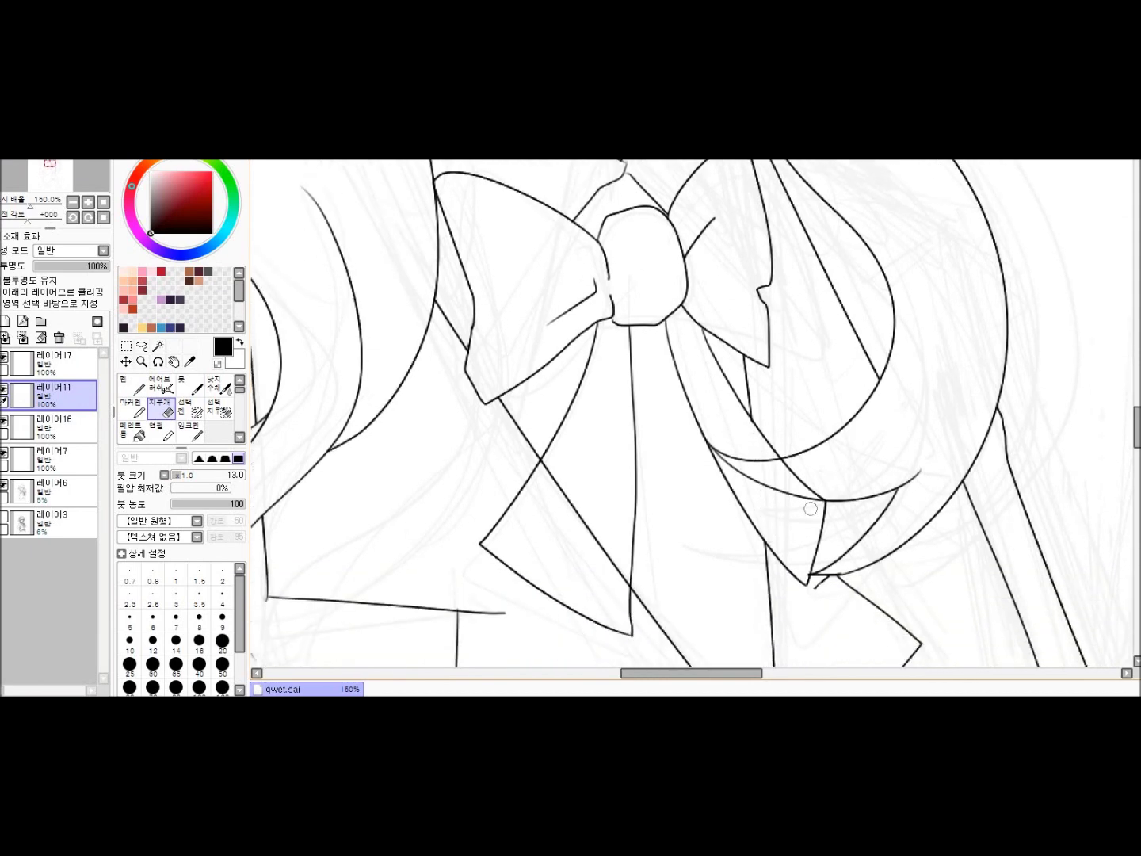
{"action": "left_click_drag", "start_coordinate": [544, 440], "coordinate": [559, 458]}
{"action": "scroll", "coordinate": [624, 561], "scroll_direction": "right", "scroll_amount": 1}
{"action": "left_click", "coordinate": [54, 426]}
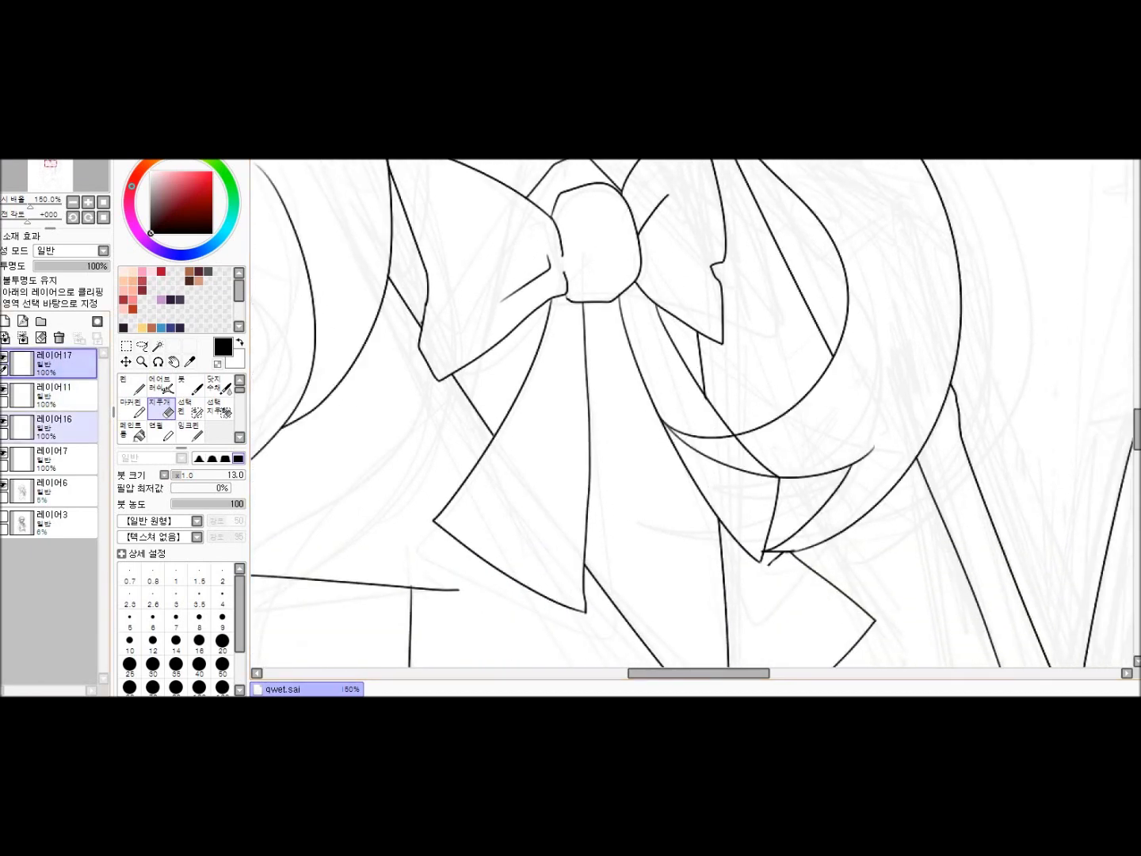
{"action": "scroll", "coordinate": [789, 451], "scroll_direction": "down", "scroll_amount": 2}
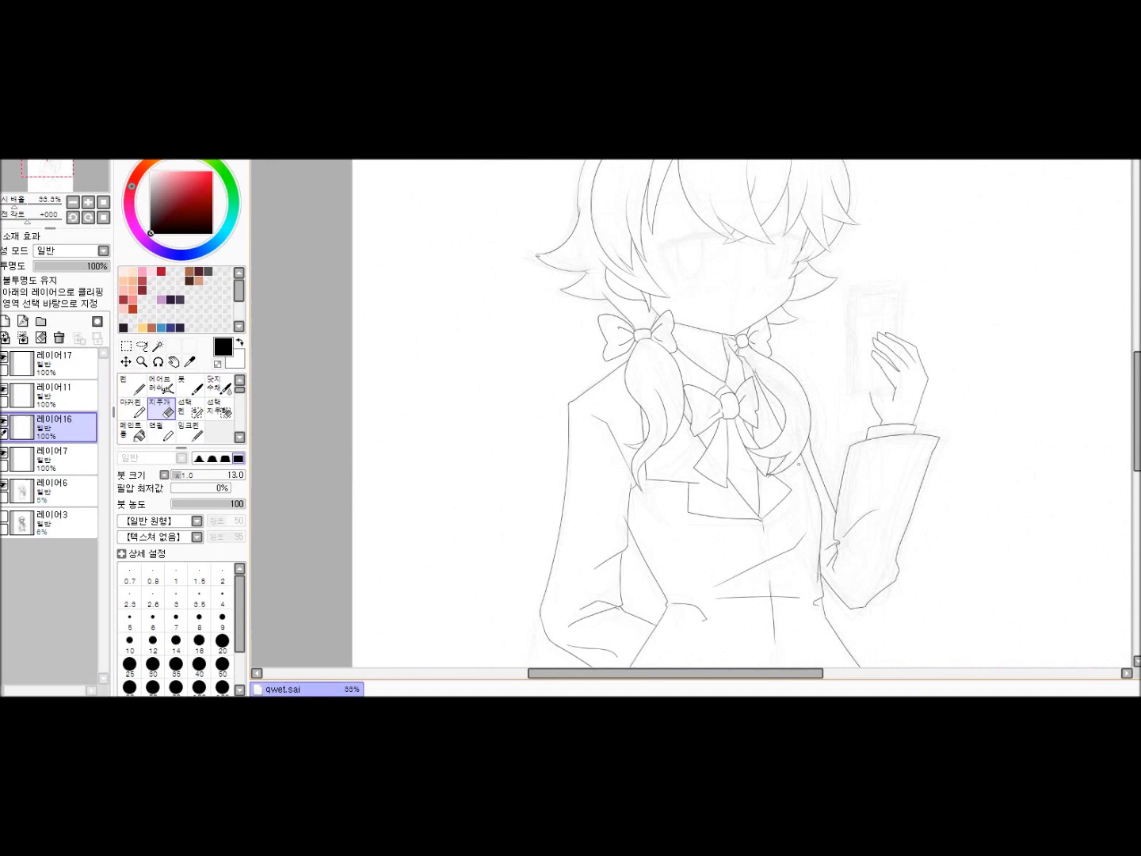
Merge 레이어11 and 레이어17 down into 레이어16
{"action": "left_click", "coordinate": [54, 395]}
{"action": "left_click", "coordinate": [24, 337]}
{"action": "left_click", "coordinate": [53, 363]}
{"action": "left_click", "coordinate": [23, 338]}
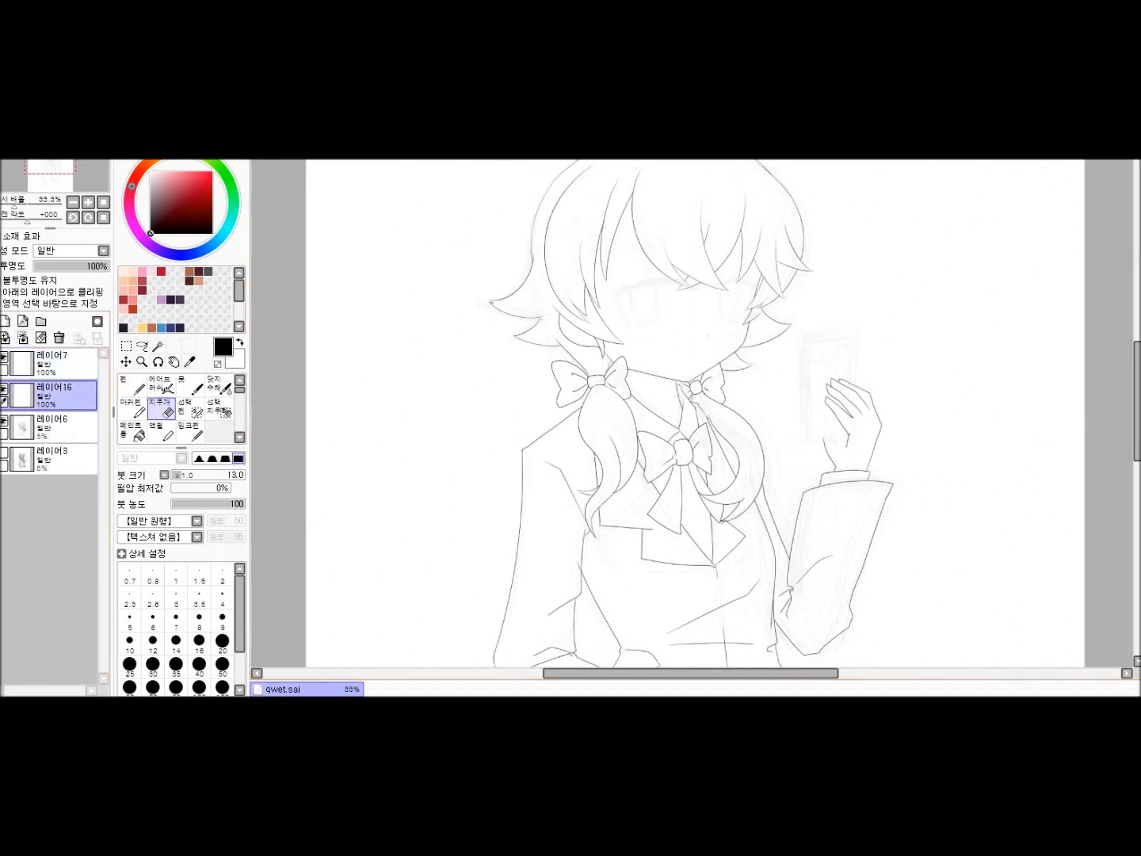
Remove 레이어7 and add a new layer above 레이어16
{"action": "left_click", "coordinate": [53, 395]}
{"action": "left_click", "coordinate": [59, 338]}
{"action": "left_click", "coordinate": [5, 319]}
Ink a rectangular gift box outline behind the raised hand and erase its side edge where it crosses the fingers
{"action": "scroll", "coordinate": [662, 359], "scroll_direction": "down", "scroll_amount": 1}
{"action": "scroll", "coordinate": [663, 359], "scroll_direction": "up", "scroll_amount": 3}
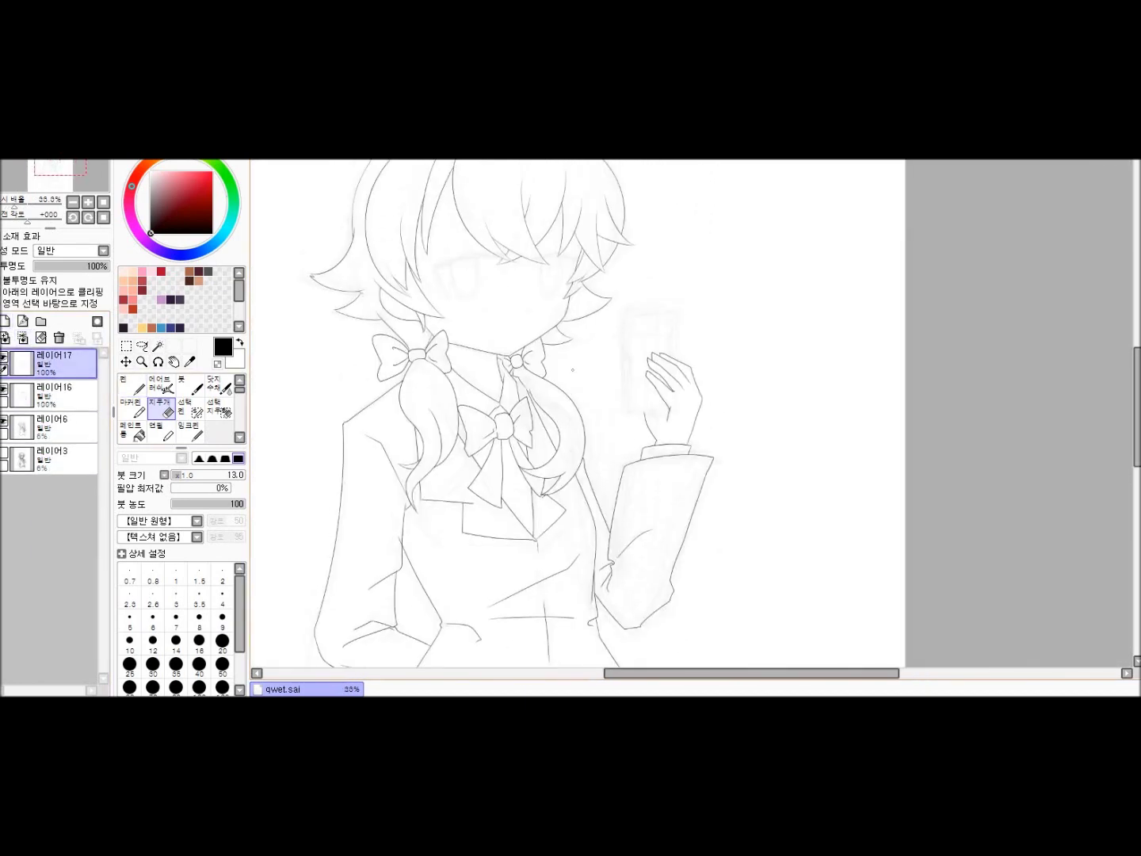
{"action": "key", "text": "n"}
{"action": "mouse_move", "coordinate": [613, 231]}
{"action": "left_mouse_down"}
{"action": "mouse_move", "coordinate": [618, 334]}
{"action": "mouse_move", "coordinate": [705, 542]}
{"action": "left_mouse_up"}
{"action": "key", "text": "ctrl+z"}
{"action": "left_click_drag", "start_coordinate": [617, 386], "coordinate": [656, 545]}
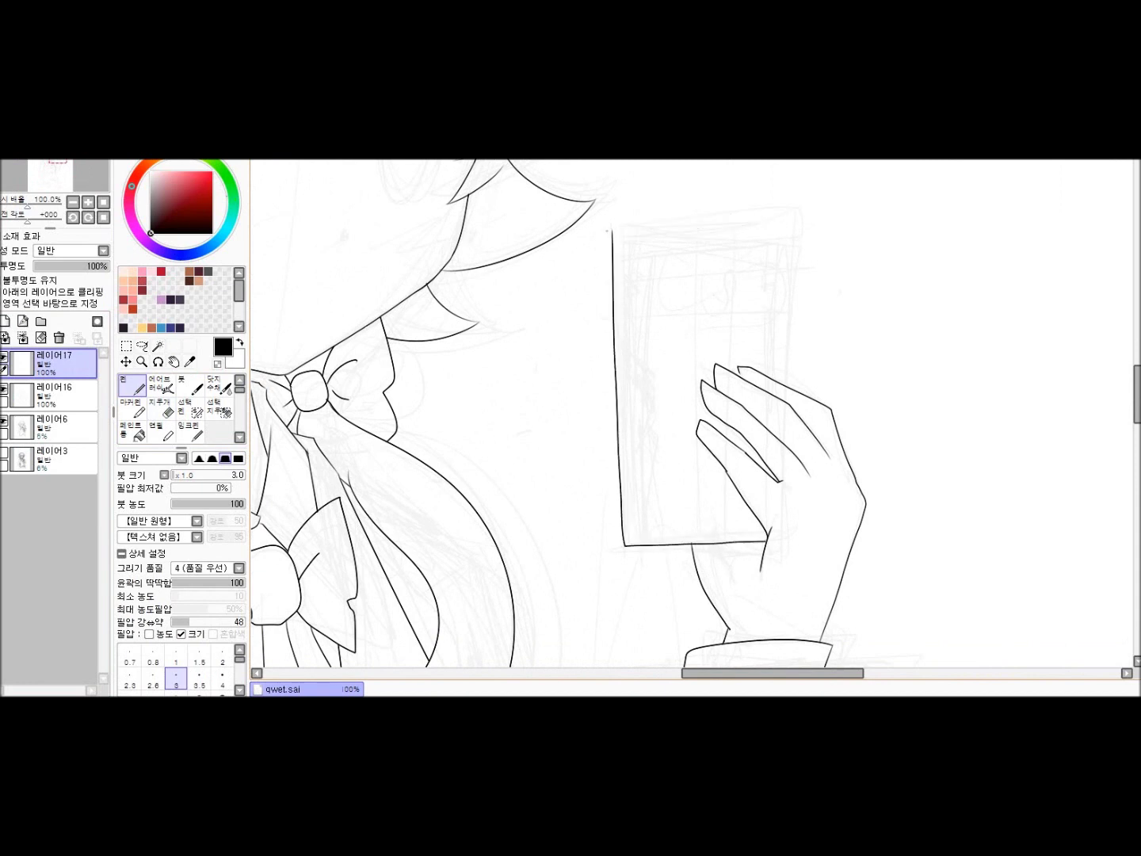
{"action": "left_click_drag", "start_coordinate": [783, 226], "coordinate": [785, 468]}
{"action": "key", "text": "ctrl+z"}
{"action": "key", "text": "e"}
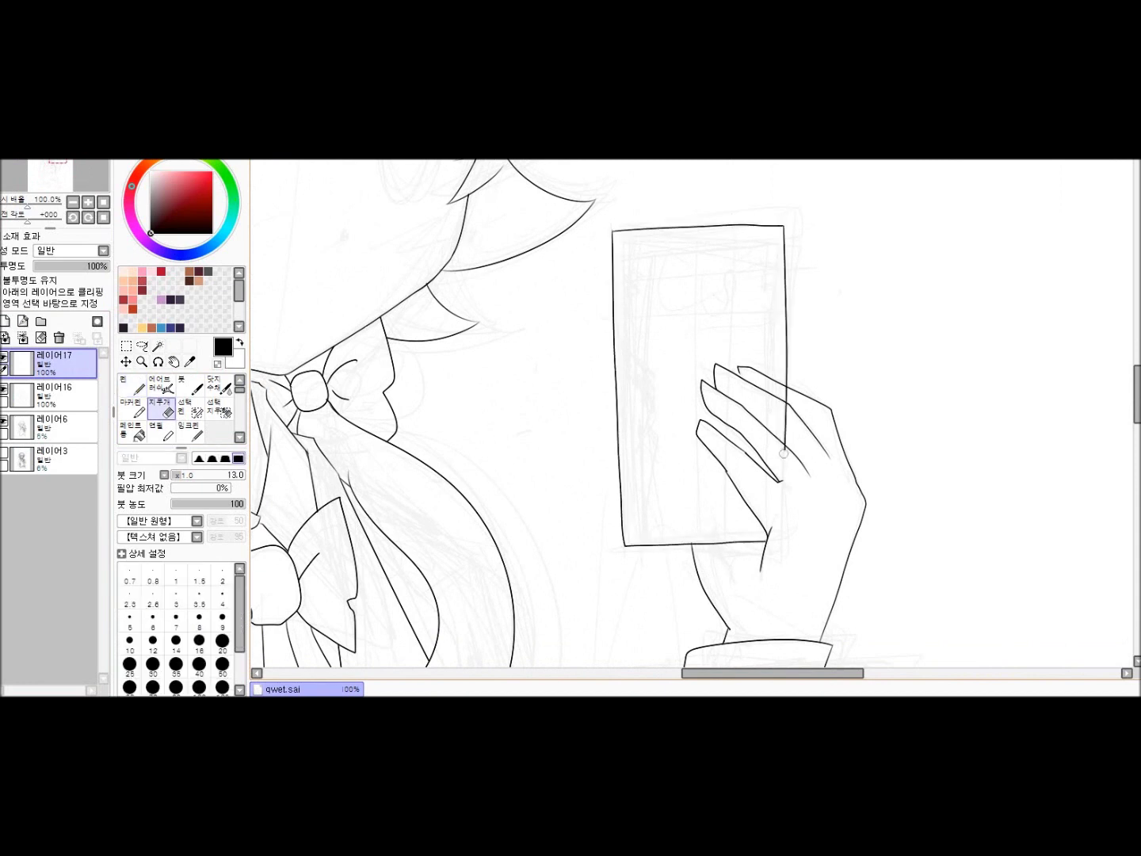
{"action": "scroll", "coordinate": [769, 257], "scroll_direction": "up", "scroll_amount": 2}
Ink crossing horizontal and vertical ribbon bands on the gift box, with a small tilted bow where they meet
{"action": "key", "text": "n"}
{"action": "left_click_drag", "start_coordinate": [459, 309], "coordinate": [624, 304]}
{"action": "left_click_drag", "start_coordinate": [698, 325], "coordinate": [697, 350]}
{"action": "mouse_move", "coordinate": [695, 328]}
{"action": "left_mouse_down"}
{"action": "mouse_move", "coordinate": [699, 349]}
{"action": "mouse_move", "coordinate": [718, 343]}
{"action": "left_mouse_up"}
{"action": "key", "text": "ctrl+z"}
{"action": "left_click_drag", "start_coordinate": [458, 353], "coordinate": [673, 353]}
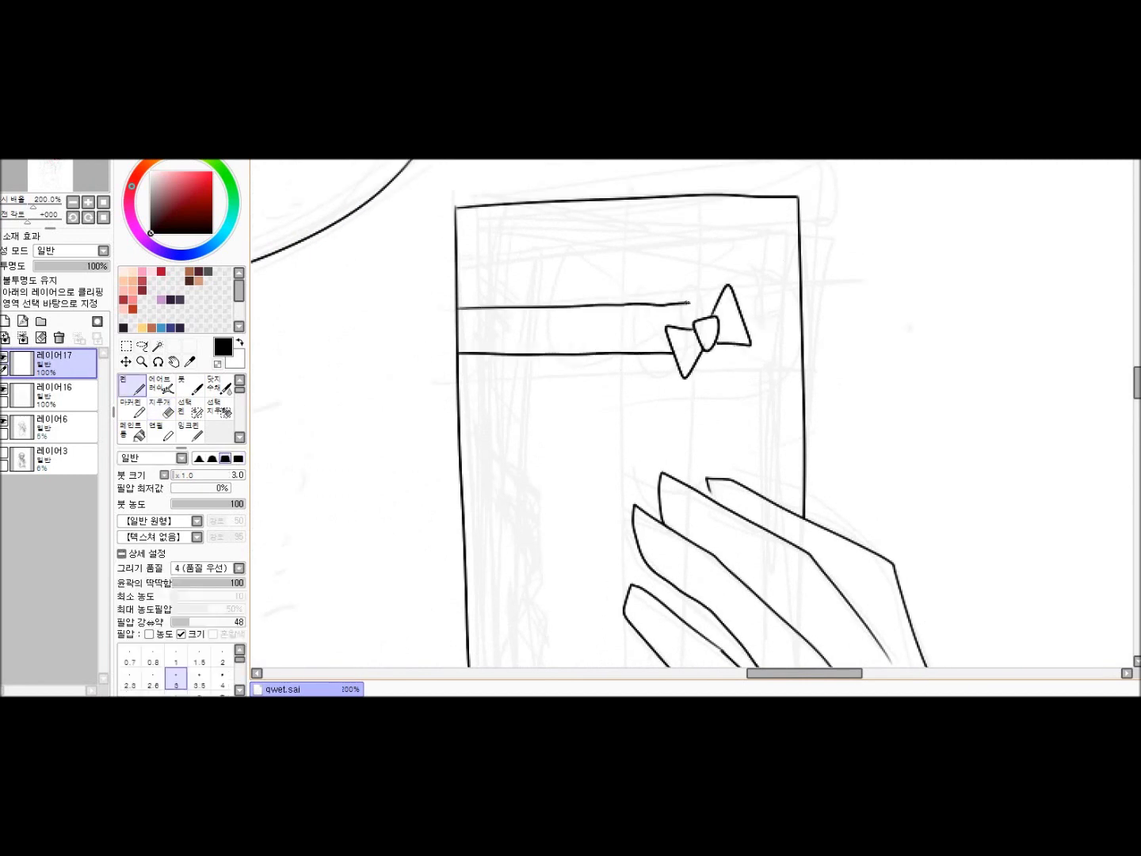
{"action": "left_click_drag", "start_coordinate": [703, 195], "coordinate": [706, 305]}
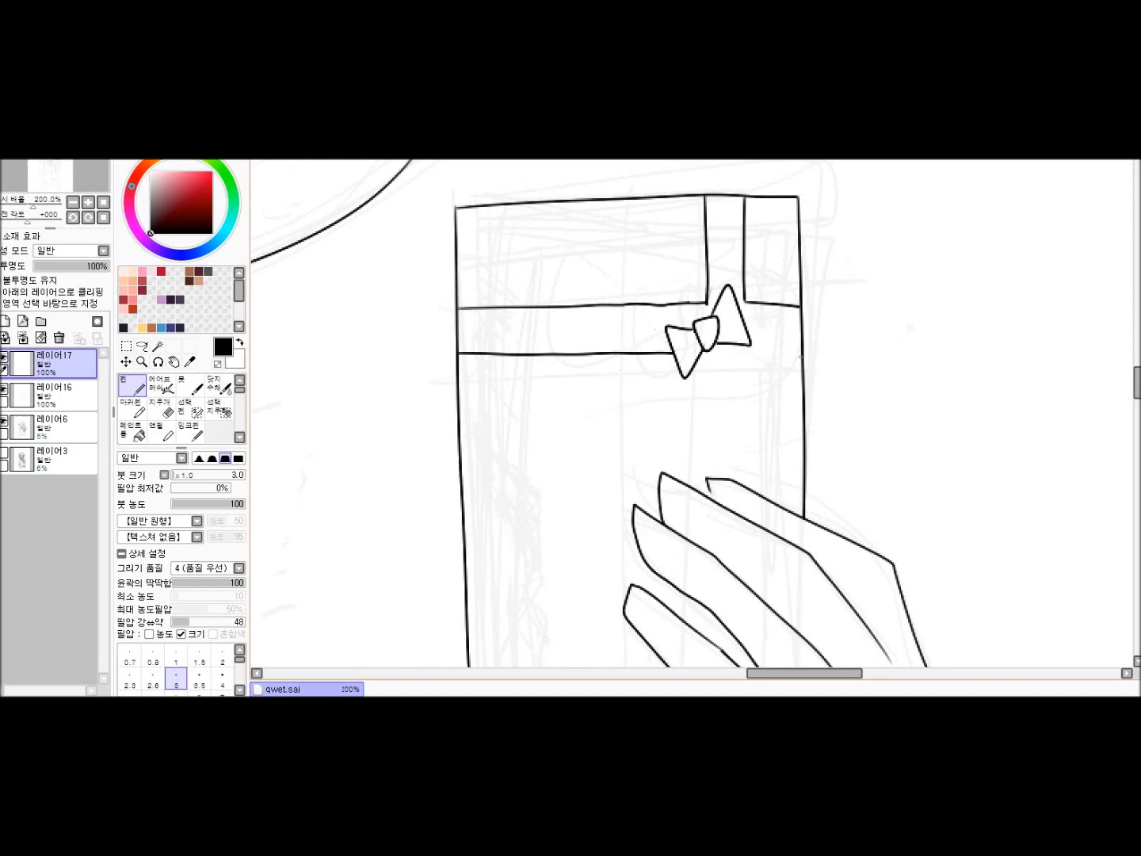
{"action": "left_click_drag", "start_coordinate": [746, 359], "coordinate": [749, 485]}
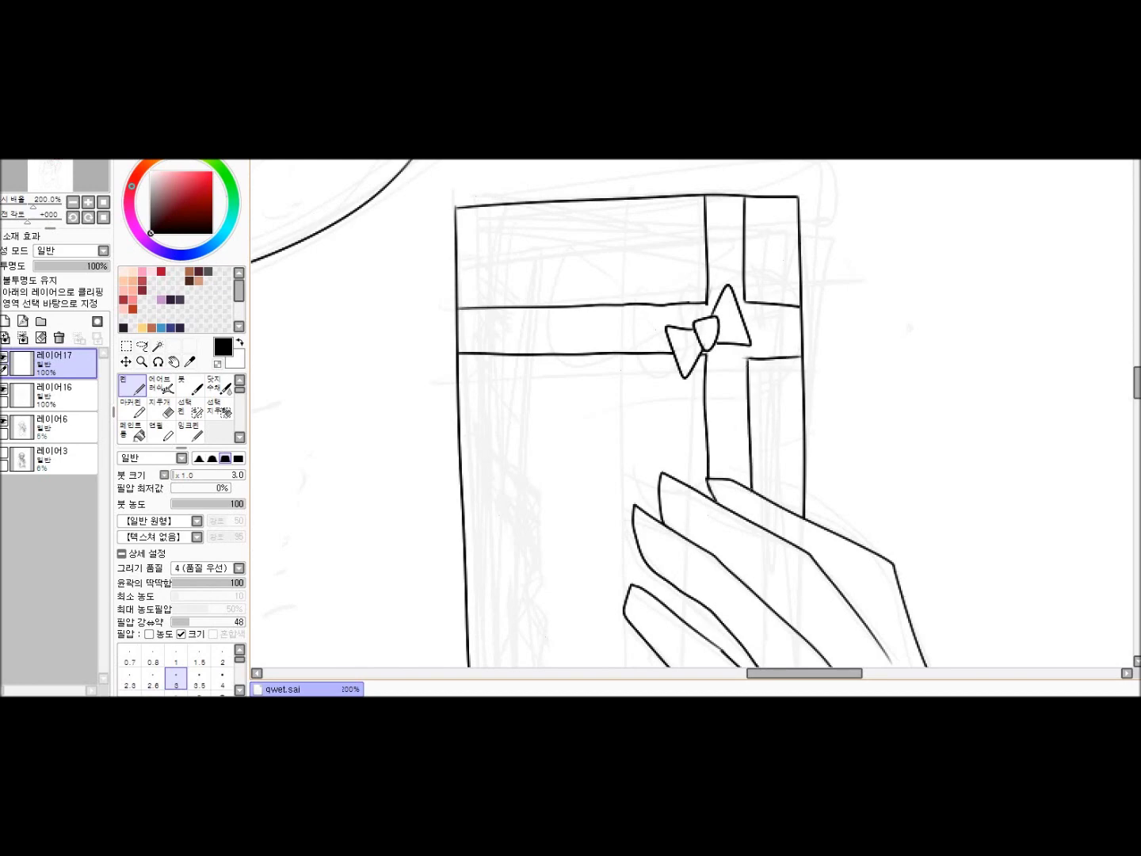
Add short accent strokes inside the gift box's lower corner and just above its bottom edge
{"action": "scroll", "coordinate": [750, 485], "scroll_direction": "down", "scroll_amount": 5}
{"action": "scroll", "coordinate": [738, 445], "scroll_direction": "up", "scroll_amount": 4}
{"action": "left_click_drag", "start_coordinate": [657, 501], "coordinate": [675, 557]}
{"action": "scroll", "coordinate": [688, 568], "scroll_direction": "up", "scroll_amount": 3}
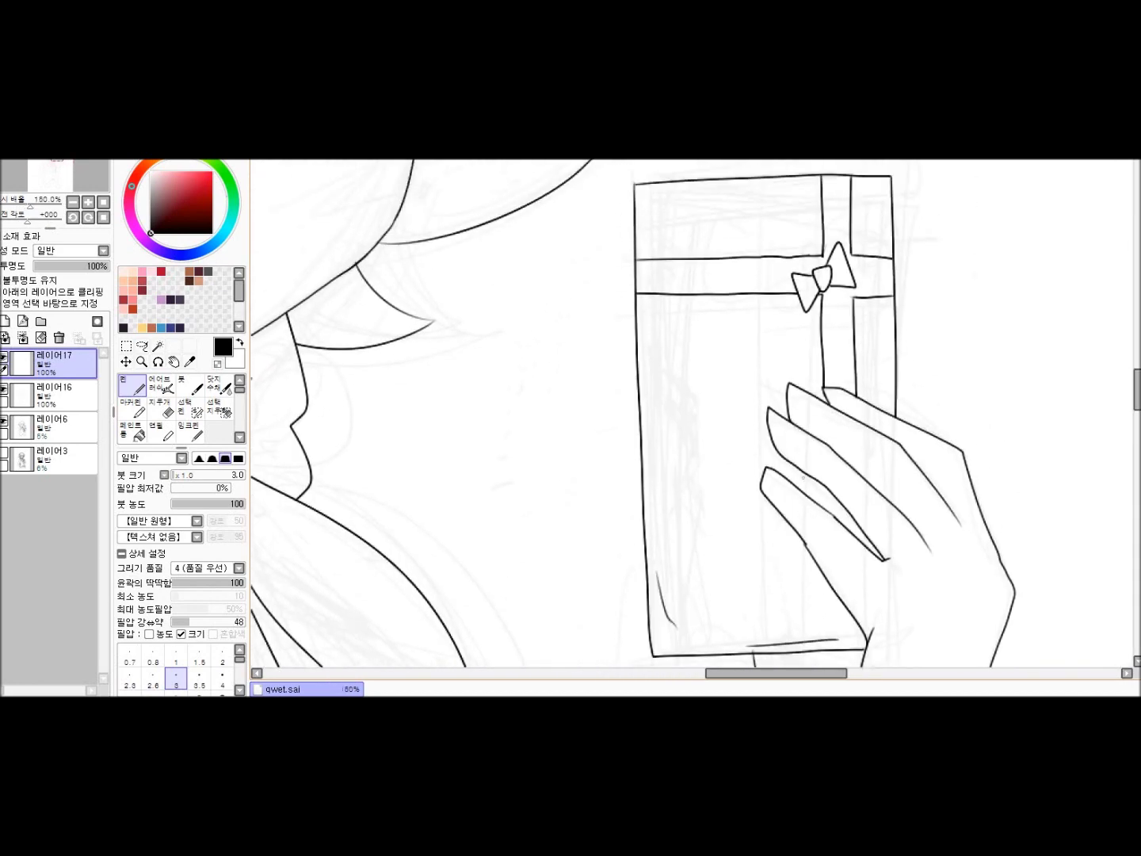
Touch up the line ends around the fingers and gift box, erasing overshoots and closing the upper fingertip's outline
{"action": "scroll", "coordinate": [487, 377], "scroll_direction": "up", "scroll_amount": 5}
{"action": "key", "text": "e"}
{"action": "key", "text": "n"}
{"action": "mouse_move", "coordinate": [551, 256]}
{"action": "left_mouse_down"}
{"action": "mouse_move", "coordinate": [546, 371]}
{"action": "mouse_move", "coordinate": [560, 384]}
{"action": "left_mouse_up"}
{"action": "scroll", "coordinate": [554, 381], "scroll_direction": "down", "scroll_amount": 2}
{"action": "scroll", "coordinate": [913, 349], "scroll_direction": "up", "scroll_amount": 2}
{"action": "key", "text": "e"}
{"action": "mouse_move", "coordinate": [912, 349]}
{"action": "left_mouse_down"}
{"action": "mouse_move", "coordinate": [927, 460]}
{"action": "mouse_move", "coordinate": [894, 472]}
{"action": "mouse_move", "coordinate": [933, 346]}
{"action": "mouse_move", "coordinate": [929, 503]}
{"action": "left_mouse_up"}
{"action": "key", "text": "n"}
{"action": "scroll", "coordinate": [929, 503], "scroll_direction": "down", "scroll_amount": 2}
{"action": "scroll", "coordinate": [868, 363], "scroll_direction": "up", "scroll_amount": 2}
{"action": "key", "text": "e"}
{"action": "mouse_move", "coordinate": [867, 363]}
{"action": "left_mouse_down"}
{"action": "mouse_move", "coordinate": [843, 351]}
{"action": "mouse_move", "coordinate": [959, 354]}
{"action": "left_mouse_up"}
{"action": "key", "text": "n"}
{"action": "scroll", "coordinate": [958, 355], "scroll_direction": "down", "scroll_amount": 2}
{"action": "scroll", "coordinate": [967, 481], "scroll_direction": "up", "scroll_amount": 2}
{"action": "left_click_drag", "start_coordinate": [966, 478], "coordinate": [942, 432]}
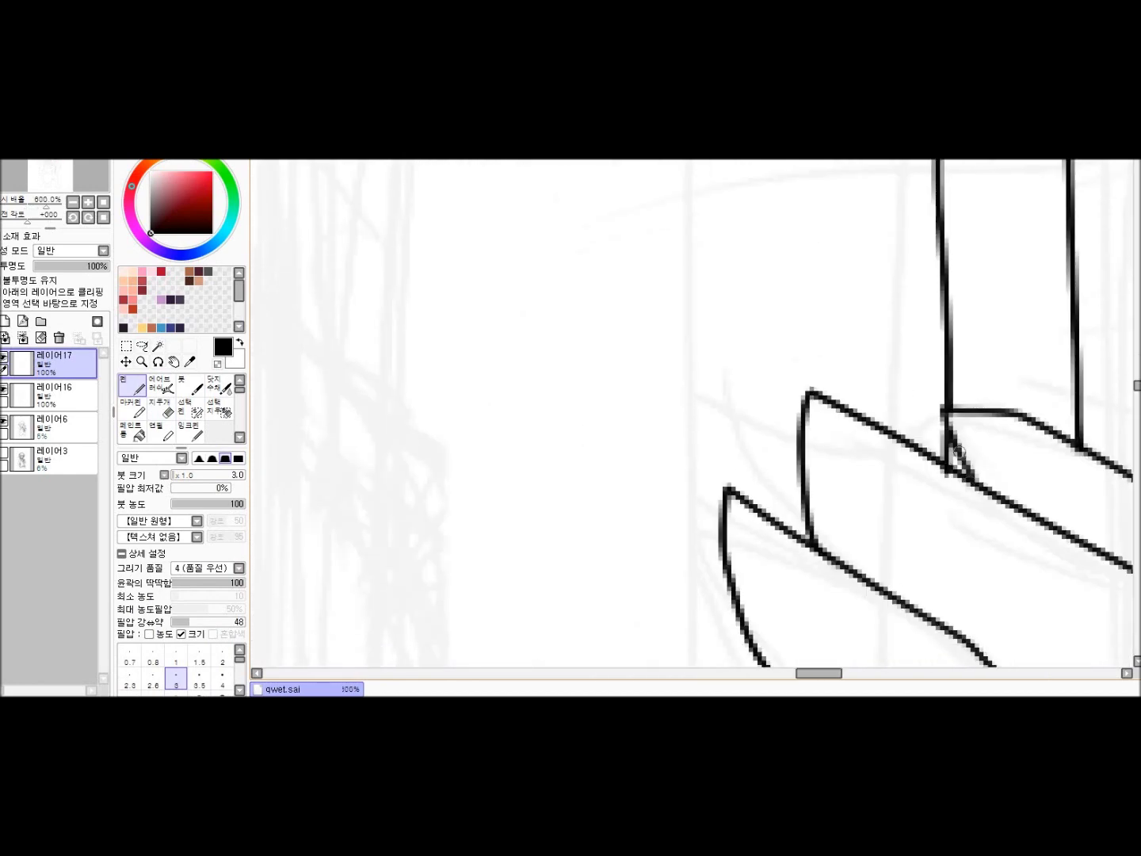
Extend the vertical ribbon lines past the fingers down to the gift box's bottom edge
{"action": "scroll", "coordinate": [942, 432], "scroll_direction": "down", "scroll_amount": 2}
{"action": "scroll", "coordinate": [1031, 545], "scroll_direction": "up", "scroll_amount": 2}
{"action": "left_click_drag", "start_coordinate": [909, 231], "coordinate": [913, 467]}
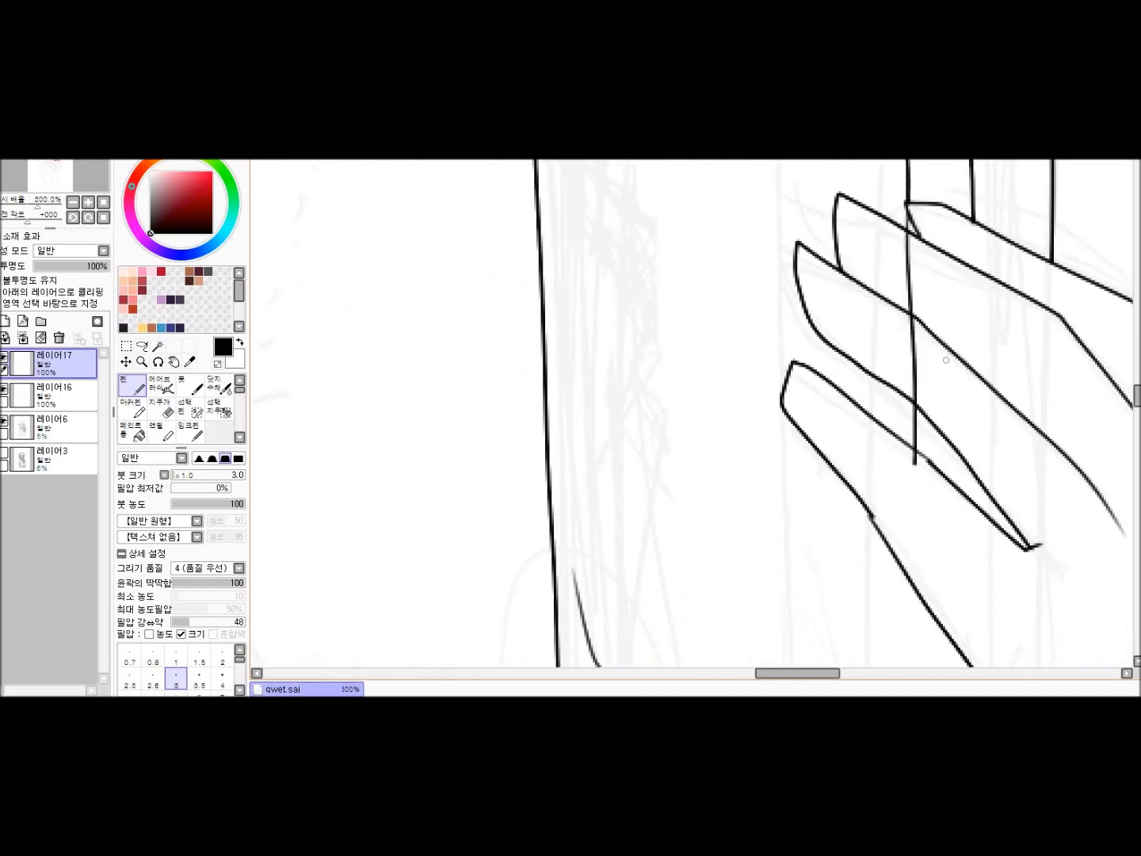
{"action": "scroll", "coordinate": [959, 424], "scroll_direction": "down", "scroll_amount": 3}
{"action": "left_click_drag", "start_coordinate": [917, 328], "coordinate": [925, 566]}
{"action": "scroll", "coordinate": [973, 346], "scroll_direction": "up", "scroll_amount": 3}
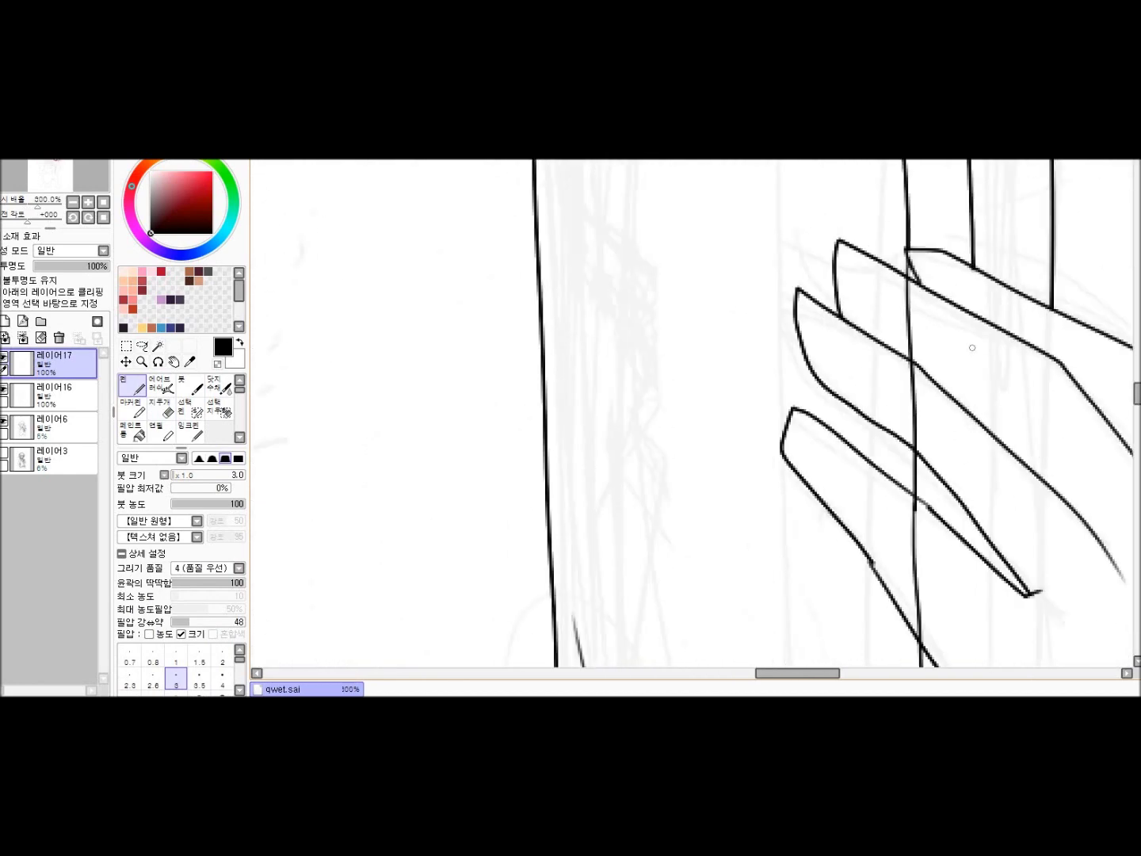
{"action": "scroll", "coordinate": [984, 589], "scroll_direction": "down", "scroll_amount": 3}
Erase the parts of the extended ribbon lines that cross over the fingers
{"action": "key", "text": "e"}
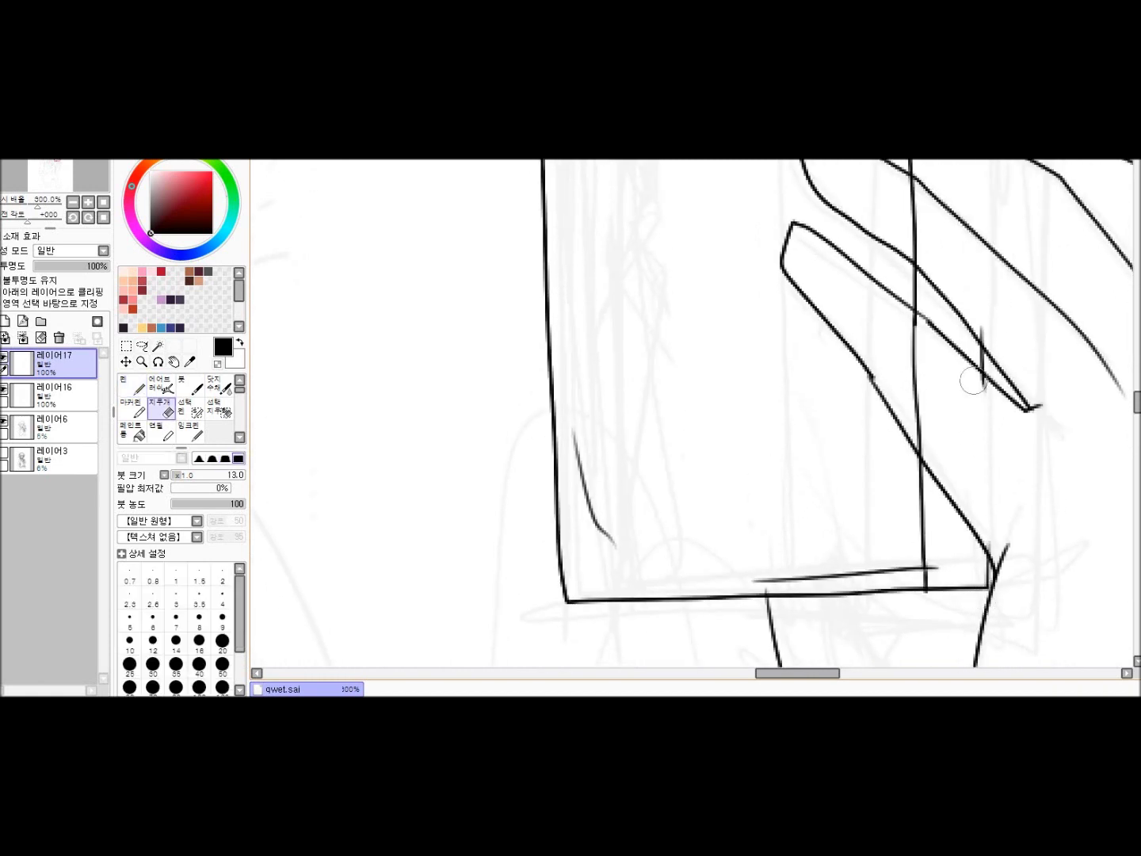
{"action": "left_click_drag", "start_coordinate": [908, 323], "coordinate": [916, 446]}
{"action": "scroll", "coordinate": [962, 441], "scroll_direction": "up", "scroll_amount": 4}
{"action": "left_click_drag", "start_coordinate": [910, 327], "coordinate": [922, 458]}
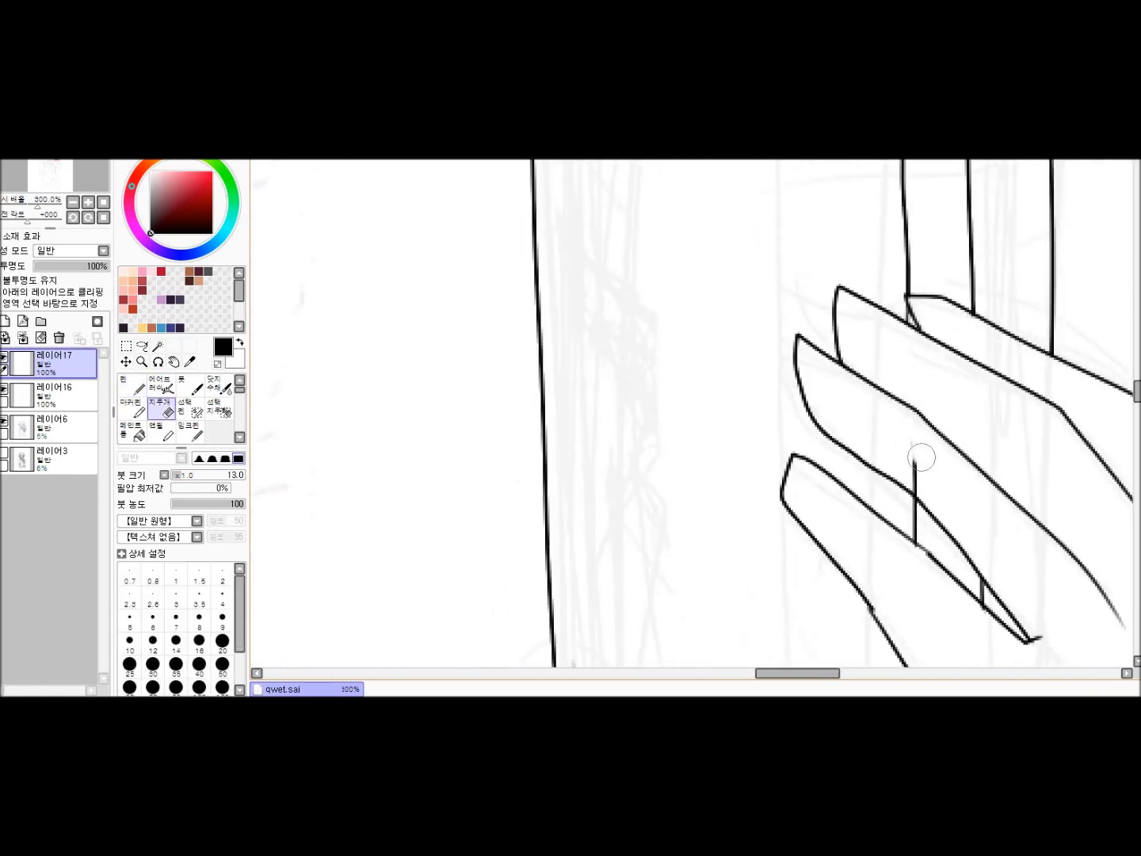
{"action": "scroll", "coordinate": [925, 488], "scroll_direction": "down", "scroll_amount": 7}
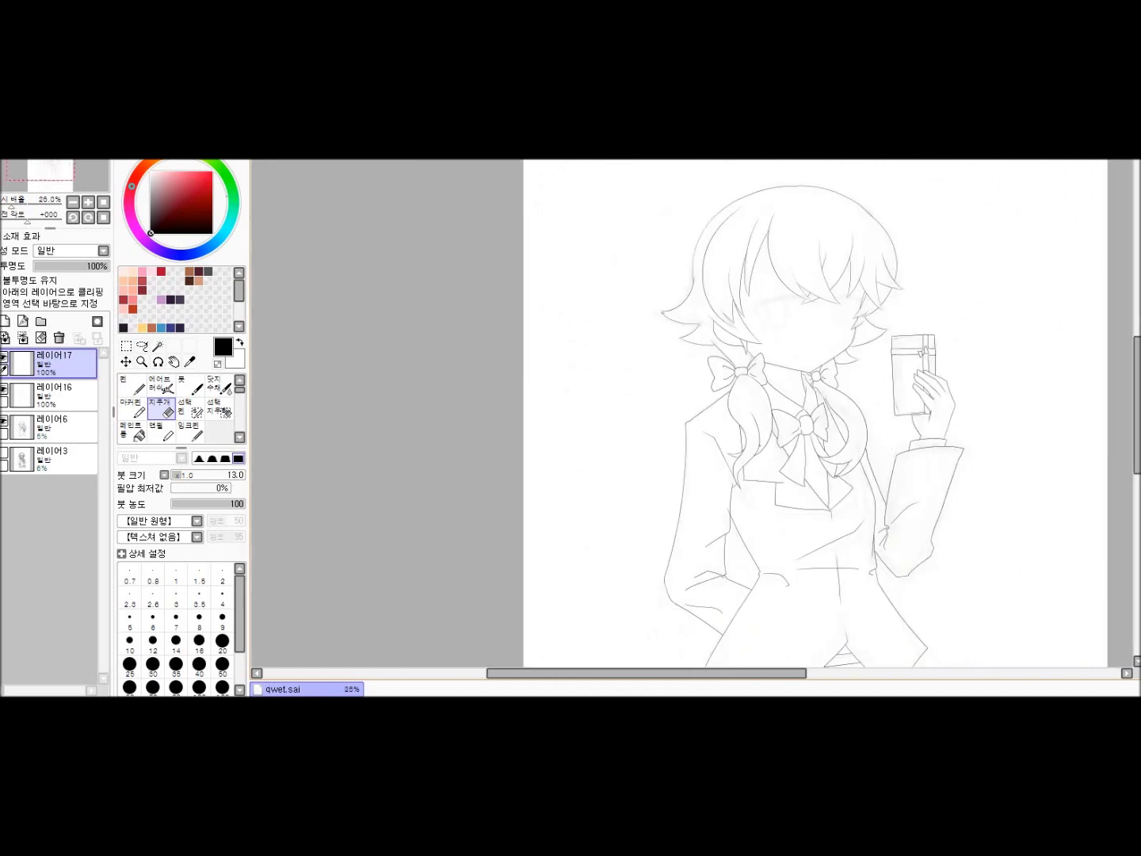
Merge the gift box line layer down into 레이어16 and add a new layer above it
{"action": "left_click", "coordinate": [5, 337]}
{"action": "left_click", "coordinate": [5, 321]}
{"action": "scroll", "coordinate": [696, 412], "scroll_direction": "up", "scroll_amount": 3}
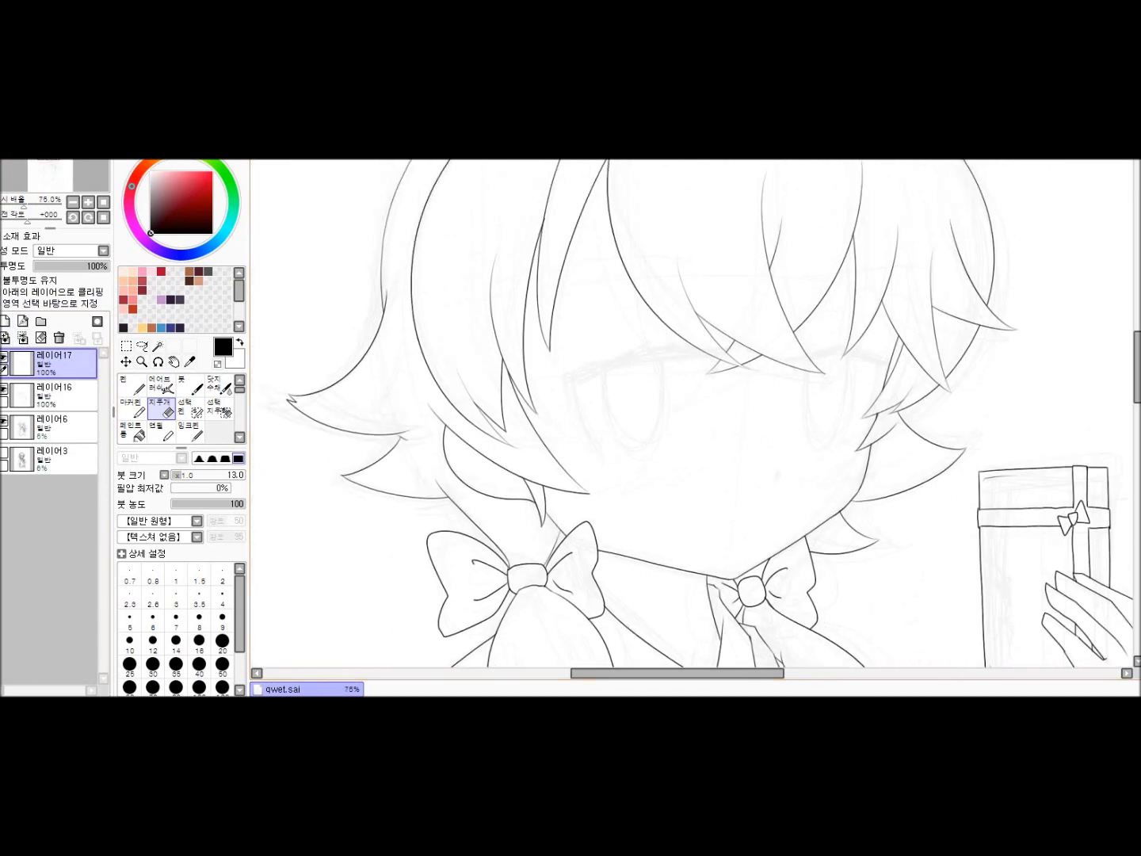
Ink both slanted eyebrows across the bangs with the Pen at size 3.0
{"action": "key", "text": "n"}
{"action": "scroll", "coordinate": [696, 413], "scroll_direction": "up", "scroll_amount": 1}
{"action": "scroll", "coordinate": [695, 412], "scroll_direction": "up", "scroll_amount": 1}
{"action": "left_click_drag", "start_coordinate": [515, 348], "coordinate": [589, 324]}
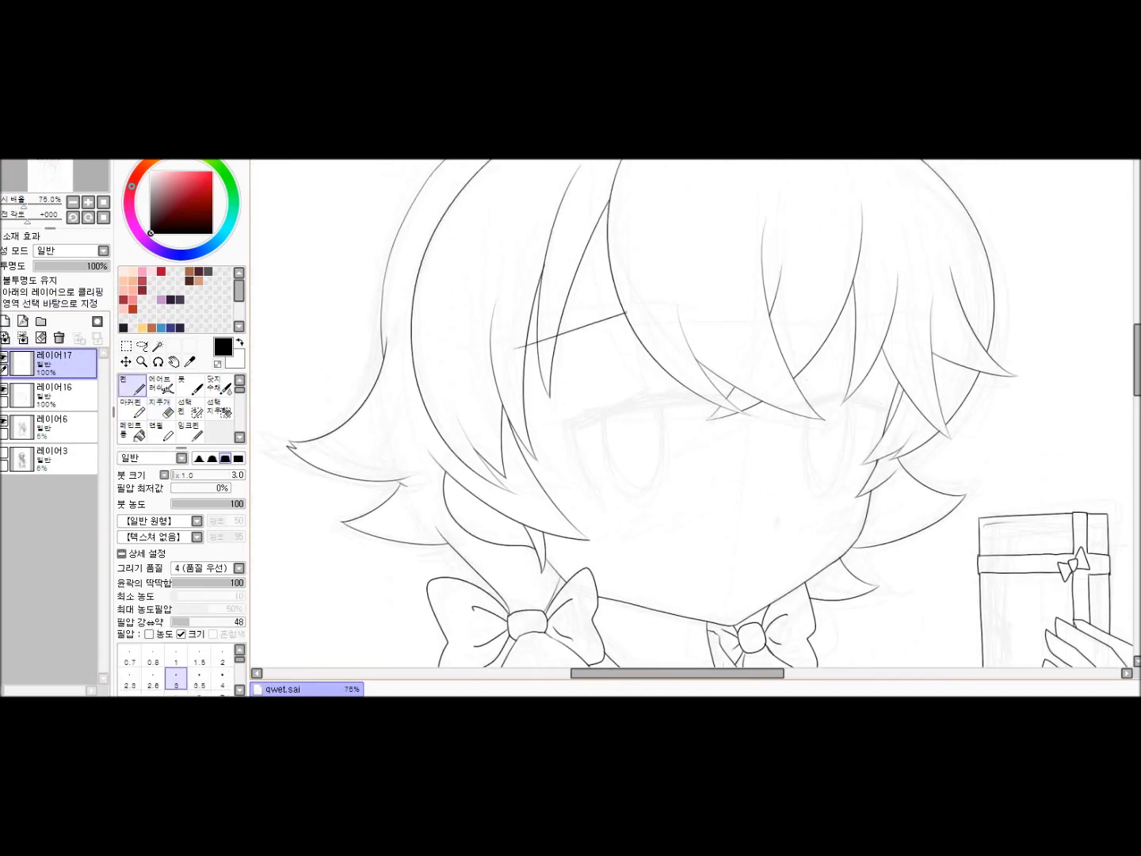
{"action": "left_click_drag", "start_coordinate": [793, 321], "coordinate": [926, 358]}
{"action": "scroll", "coordinate": [925, 358], "scroll_direction": "up", "scroll_amount": 1}
{"action": "scroll", "coordinate": [925, 359], "scroll_direction": "down", "scroll_amount": 1}
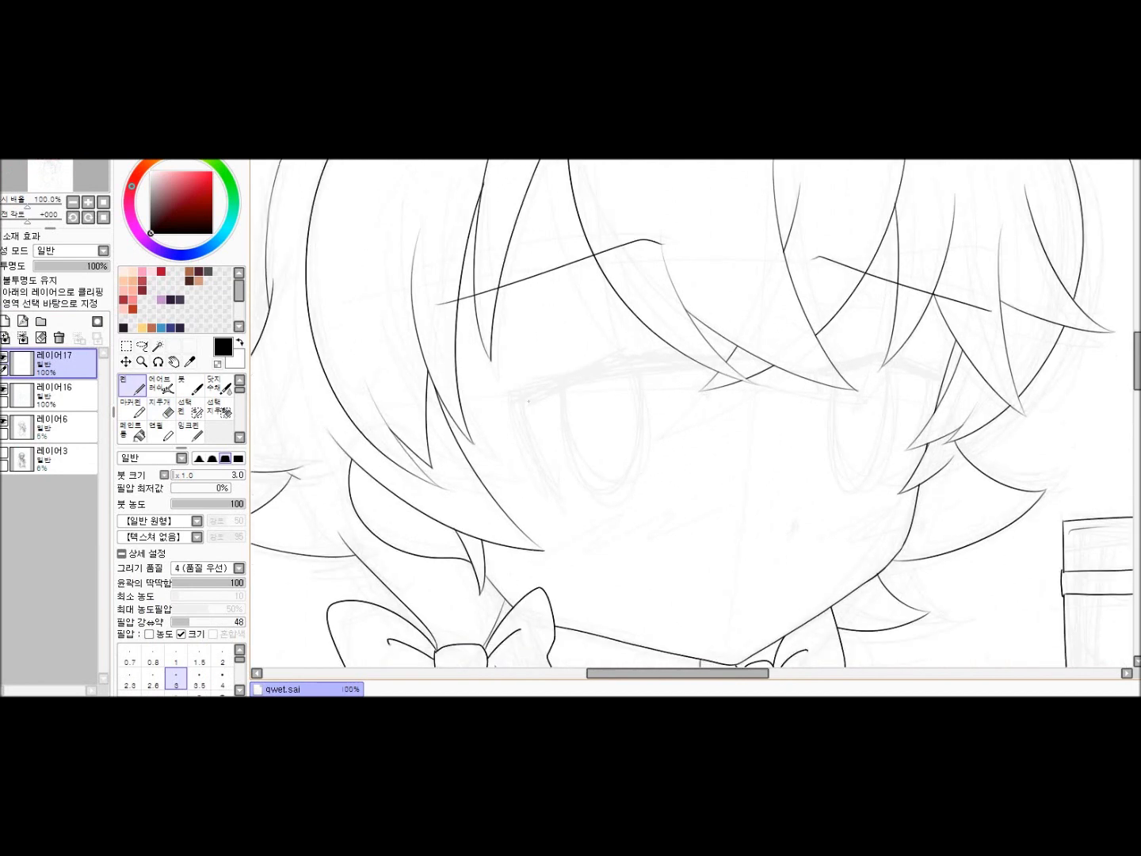
Ink the angled lower edges of both upper lash lines and start the larger eye's upper edge over the sketch
{"action": "key", "text": "ctrl+z"}
{"action": "left_click_drag", "start_coordinate": [530, 399], "coordinate": [700, 364]}
{"action": "key", "text": "ctrl+z"}
{"action": "left_click_drag", "start_coordinate": [607, 369], "coordinate": [658, 359]}
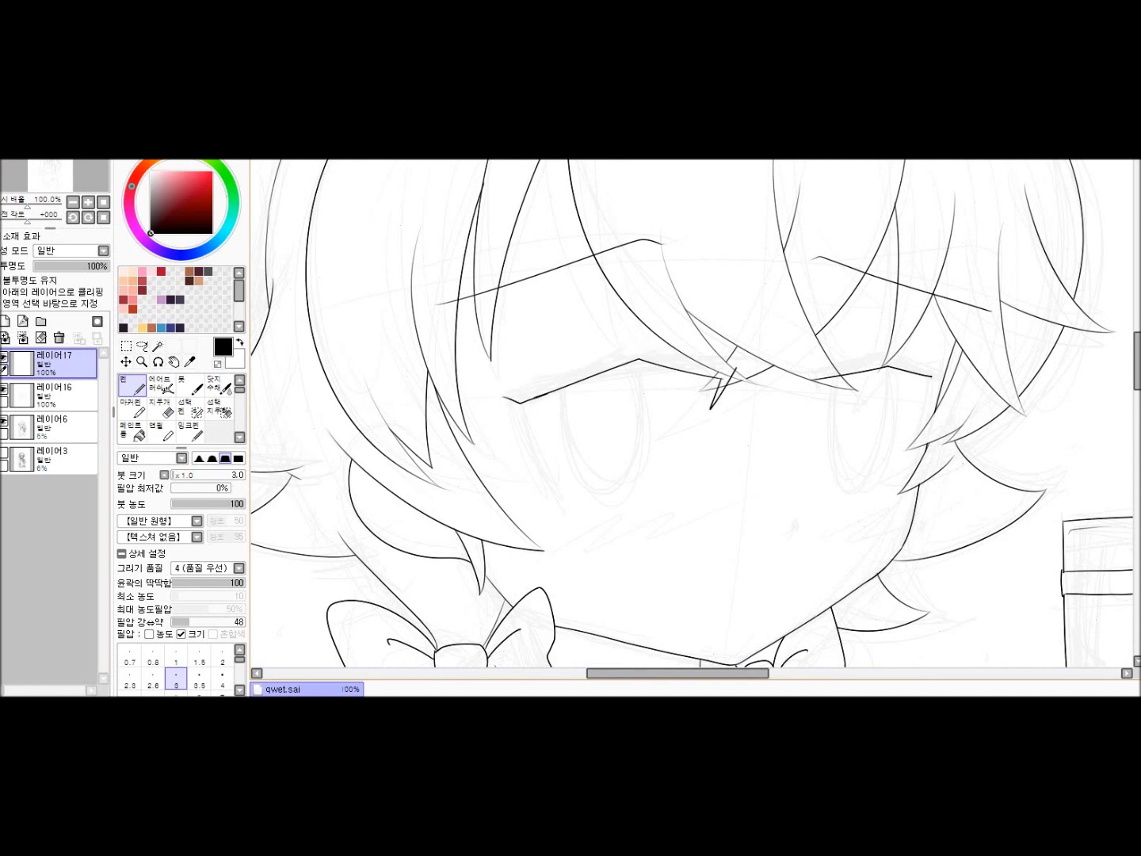
{"action": "scroll", "coordinate": [707, 375], "scroll_direction": "up", "scroll_amount": 1}
{"action": "key", "text": "e"}
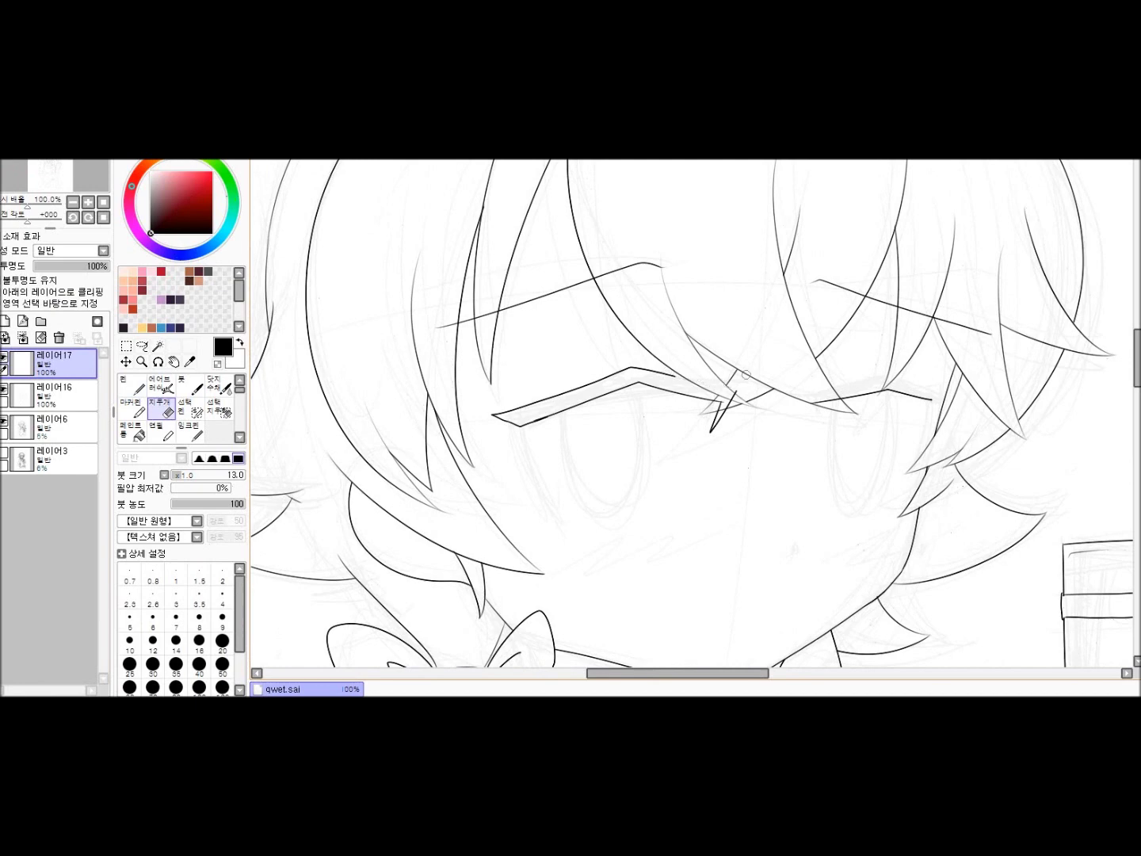
Close the larger eye's upper lash outline with a pointed inner corner and begin the smaller eye's inner corner spike
{"action": "scroll", "coordinate": [746, 375], "scroll_direction": "up", "scroll_amount": 4}
{"action": "key", "text": "n"}
{"action": "left_click_drag", "start_coordinate": [587, 295], "coordinate": [797, 339]}
{"action": "scroll", "coordinate": [692, 413], "scroll_direction": "right", "scroll_amount": 5}
{"action": "mouse_move", "coordinate": [517, 303]}
{"action": "left_mouse_down"}
{"action": "mouse_move", "coordinate": [803, 370]}
{"action": "mouse_move", "coordinate": [820, 350]}
{"action": "mouse_move", "coordinate": [847, 384]}
{"action": "left_mouse_up"}
{"action": "scroll", "coordinate": [803, 370], "scroll_direction": "down", "scroll_amount": 2}
{"action": "scroll", "coordinate": [803, 370], "scroll_direction": "up", "scroll_amount": 2}
{"action": "scroll", "coordinate": [802, 370], "scroll_direction": "right", "scroll_amount": 2}
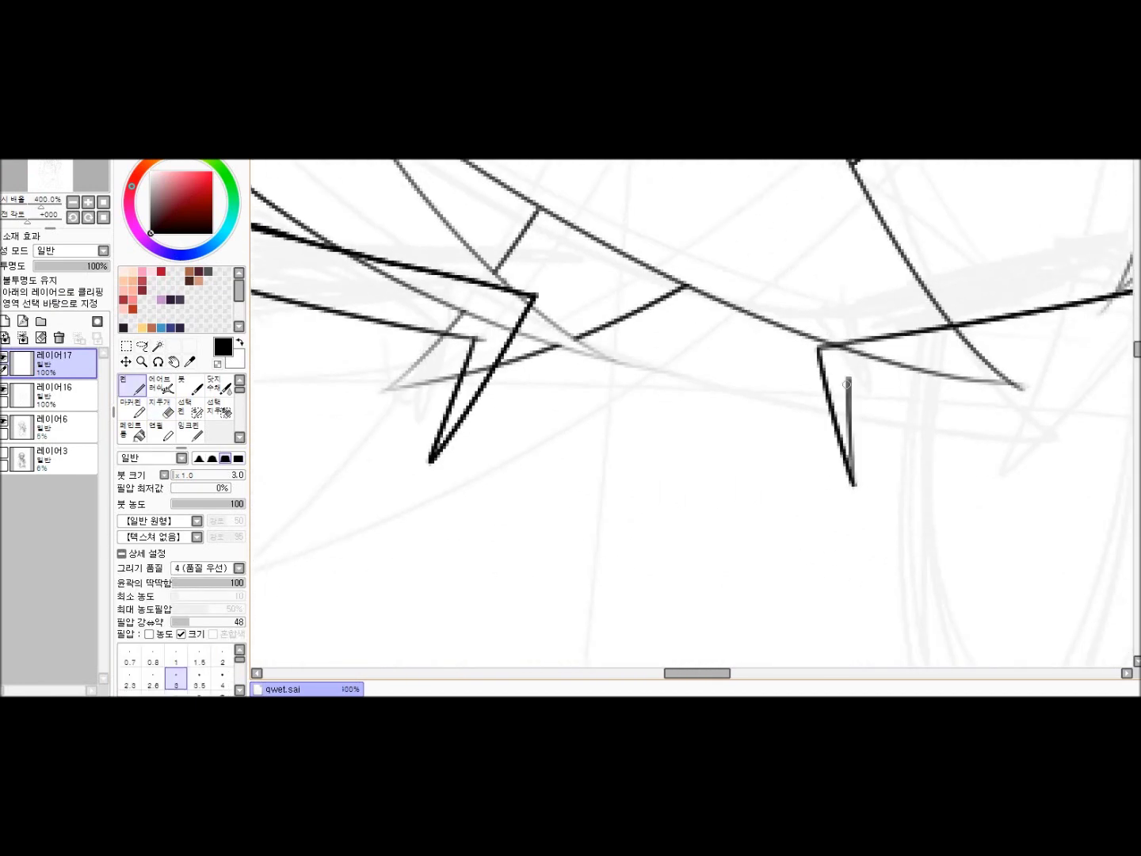
Outline the smaller eye's upper lash band out to its pointed outer corner and firm up its lower edge
{"action": "scroll", "coordinate": [847, 383], "scroll_direction": "down", "scroll_amount": 3}
{"action": "mouse_move", "coordinate": [683, 370]}
{"action": "left_mouse_down"}
{"action": "mouse_move", "coordinate": [903, 324]}
{"action": "mouse_move", "coordinate": [1028, 353]}
{"action": "mouse_move", "coordinate": [1097, 320]}
{"action": "left_mouse_up"}
{"action": "scroll", "coordinate": [985, 358], "scroll_direction": "up", "scroll_amount": 2}
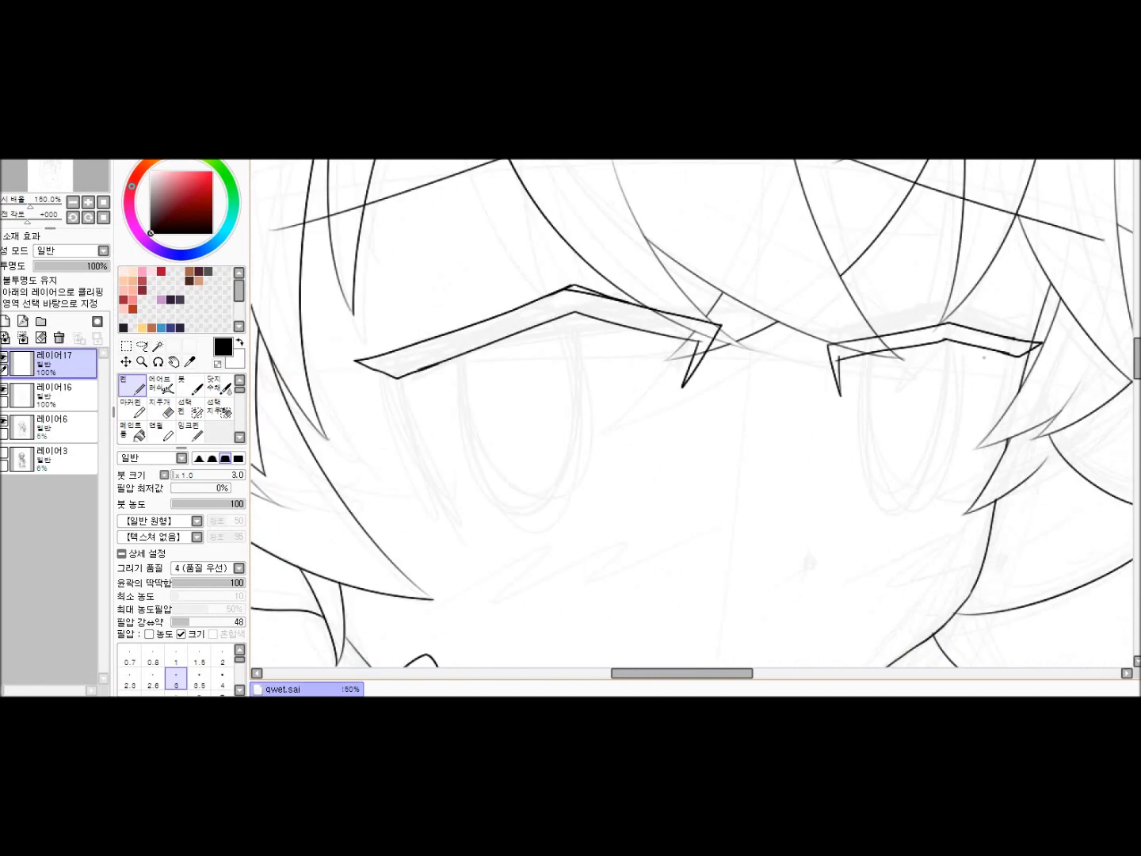
{"action": "scroll", "coordinate": [985, 357], "scroll_direction": "up", "scroll_amount": 3}
{"action": "mouse_move", "coordinate": [694, 380]}
{"action": "left_mouse_down"}
{"action": "mouse_move", "coordinate": [907, 333]}
{"action": "mouse_move", "coordinate": [1086, 372]}
{"action": "left_mouse_up"}
{"action": "scroll", "coordinate": [1086, 372], "scroll_direction": "down", "scroll_amount": 5}
{"action": "scroll", "coordinate": [1085, 374], "scroll_direction": "right", "scroll_amount": 1}
{"action": "scroll", "coordinate": [507, 380], "scroll_direction": "up", "scroll_amount": 3}
Ink curved, tapering outer lashes running down from the outer corners of both eyes
{"action": "left_click_drag", "start_coordinate": [458, 287], "coordinate": [504, 450]}
{"action": "scroll", "coordinate": [712, 472], "scroll_direction": "right", "scroll_amount": 1}
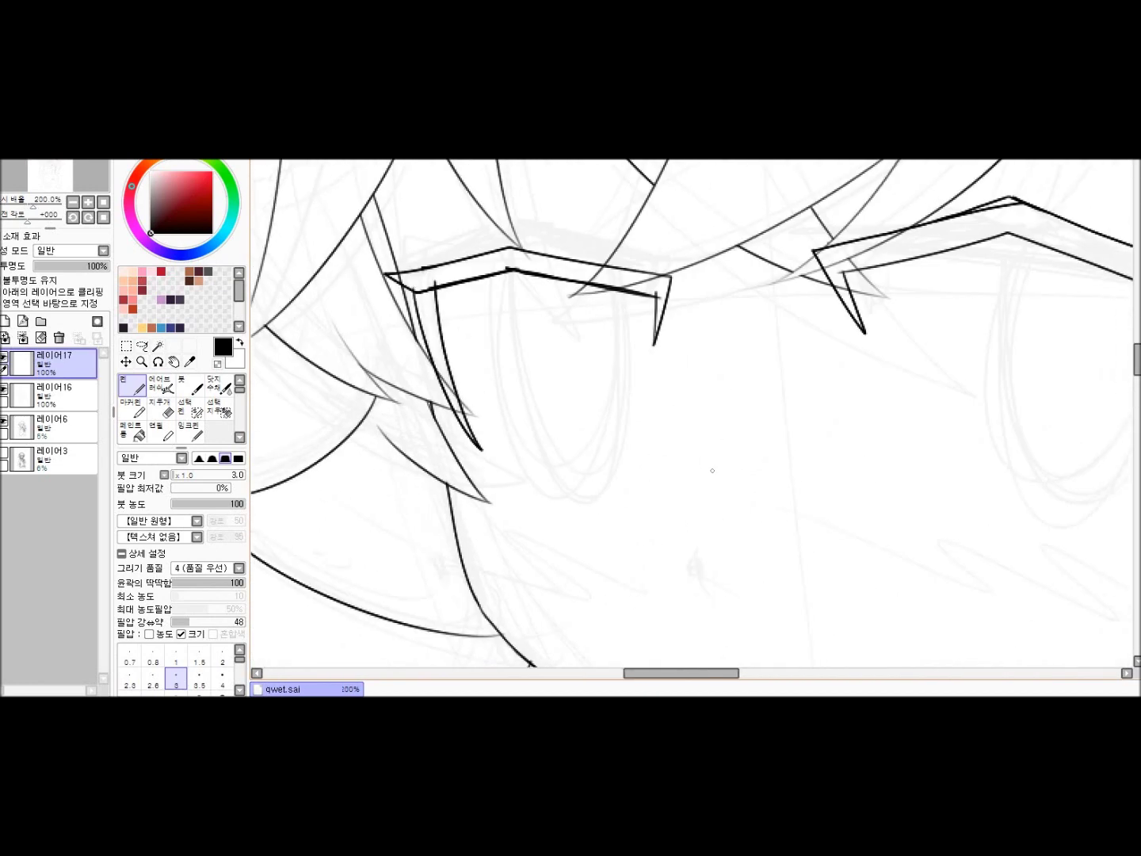
{"action": "scroll", "coordinate": [711, 471], "scroll_direction": "right", "scroll_amount": 1}
{"action": "left_click_drag", "start_coordinate": [889, 309], "coordinate": [821, 514]}
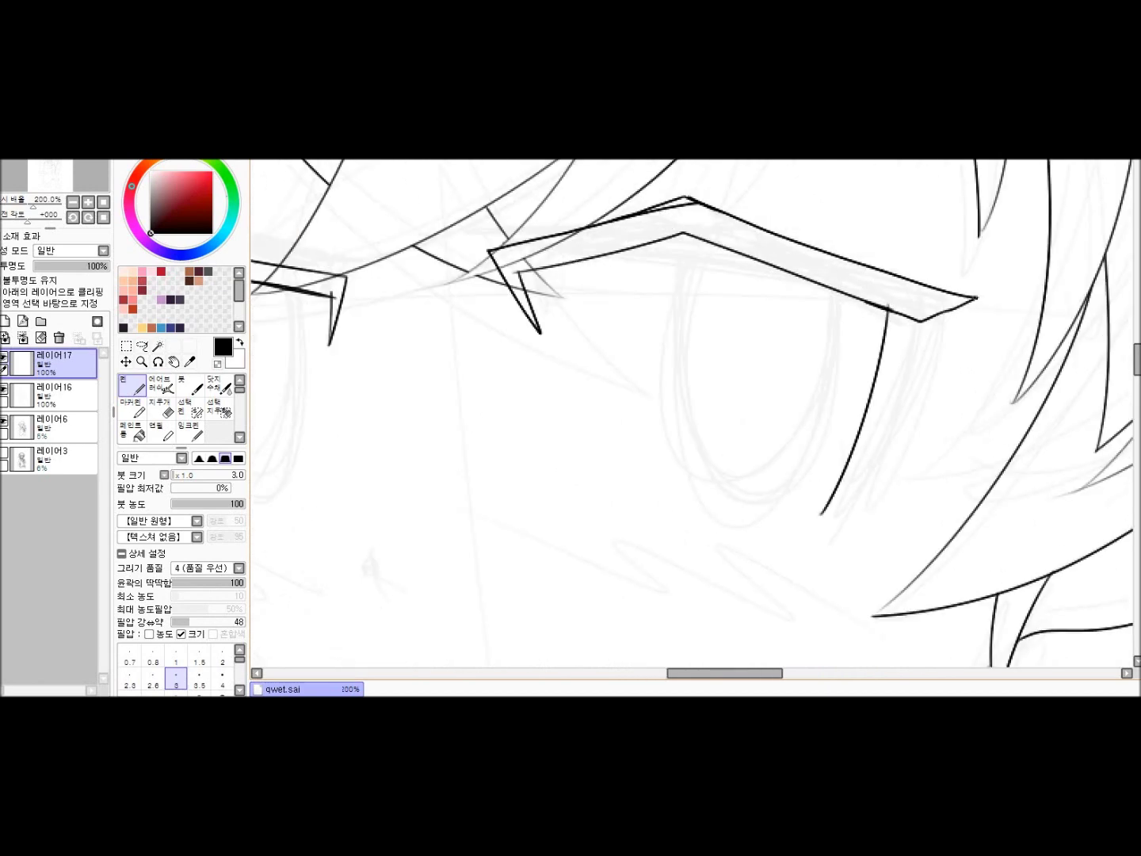
{"action": "left_click_drag", "start_coordinate": [906, 355], "coordinate": [822, 514]}
{"action": "scroll", "coordinate": [691, 411], "scroll_direction": "left", "scroll_amount": 2}
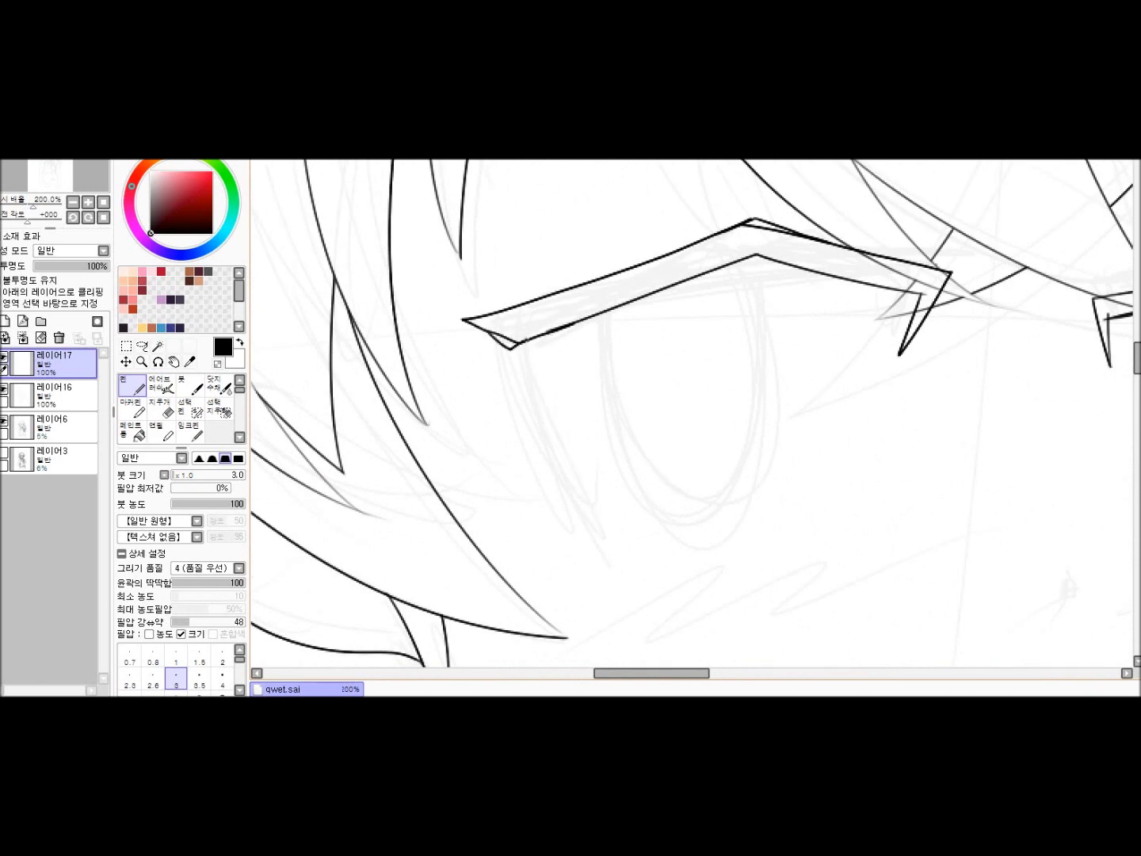
{"action": "left_click_drag", "start_coordinate": [494, 330], "coordinate": [628, 515]}
Fill the upper lash bands and outer lashes of both eyes with solid black using the paint bucket
{"action": "scroll", "coordinate": [692, 412], "scroll_direction": "down", "scroll_amount": 4}
{"action": "scroll", "coordinate": [692, 411], "scroll_direction": "up", "scroll_amount": 1}
{"action": "key", "text": "h"}
{"action": "key", "text": "h"}
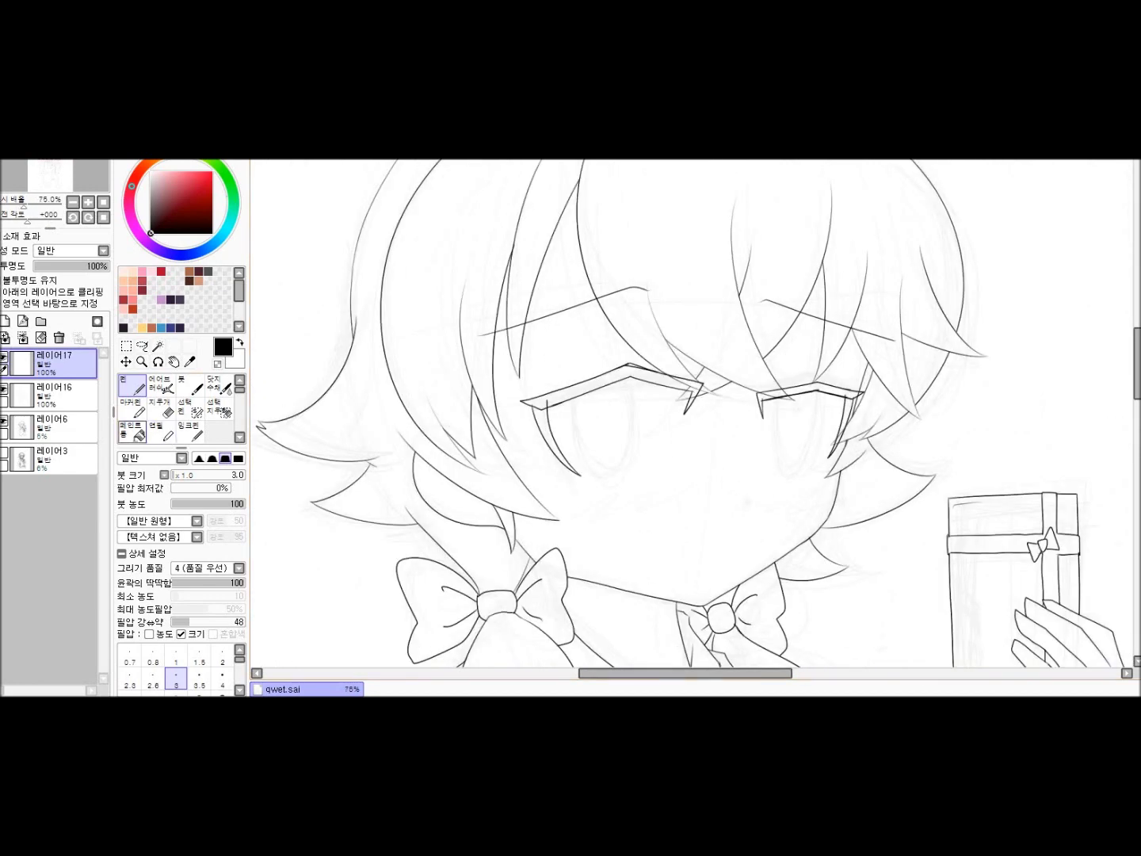
{"action": "scroll", "coordinate": [693, 412], "scroll_direction": "up", "scroll_amount": 3}
{"action": "left_click", "coordinate": [579, 382]}
{"action": "scroll", "coordinate": [692, 412], "scroll_direction": "up", "scroll_amount": 1}
{"action": "scroll", "coordinate": [692, 412], "scroll_direction": "down", "scroll_amount": 1}
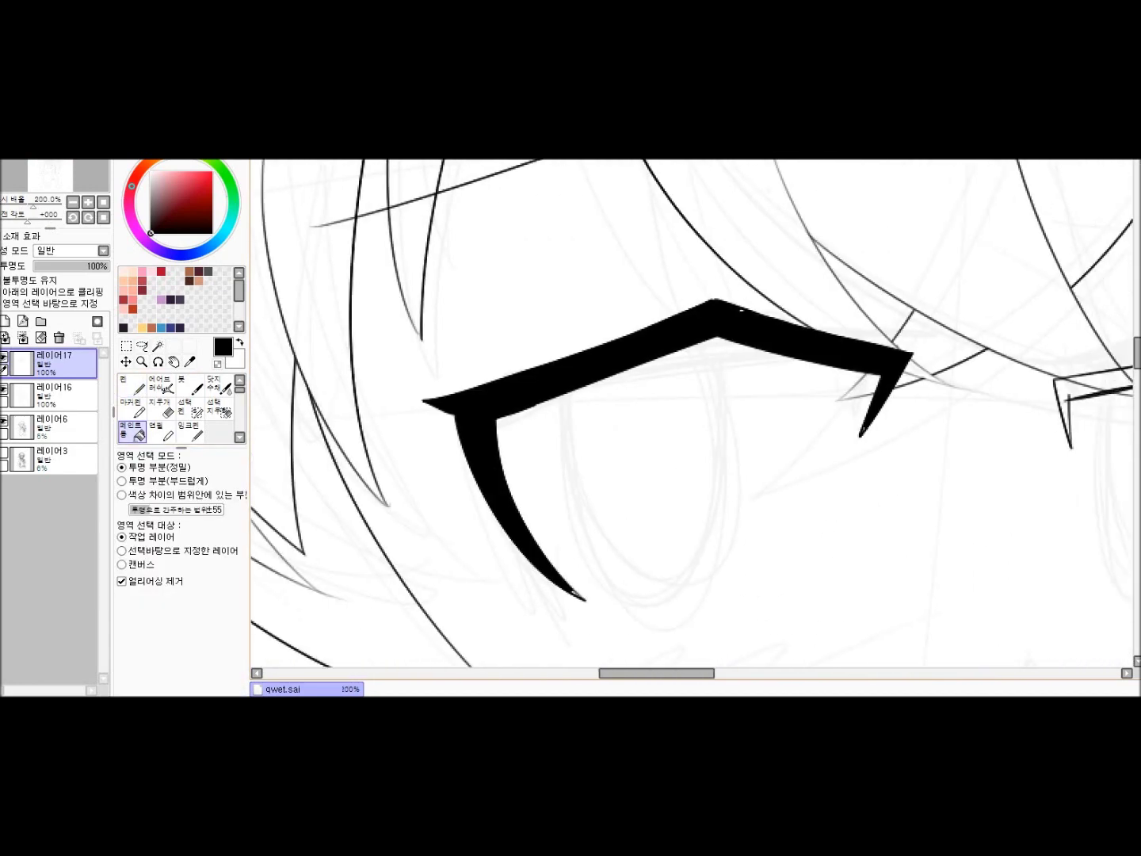
{"action": "scroll", "coordinate": [692, 412], "scroll_direction": "down", "scroll_amount": 1}
{"action": "left_click", "coordinate": [871, 376]}
Touch up the small unfilled gaps and edges of the black lashes with the Pen
{"action": "key", "text": "n"}
{"action": "scroll", "coordinate": [586, 404], "scroll_direction": "up", "scroll_amount": 1}
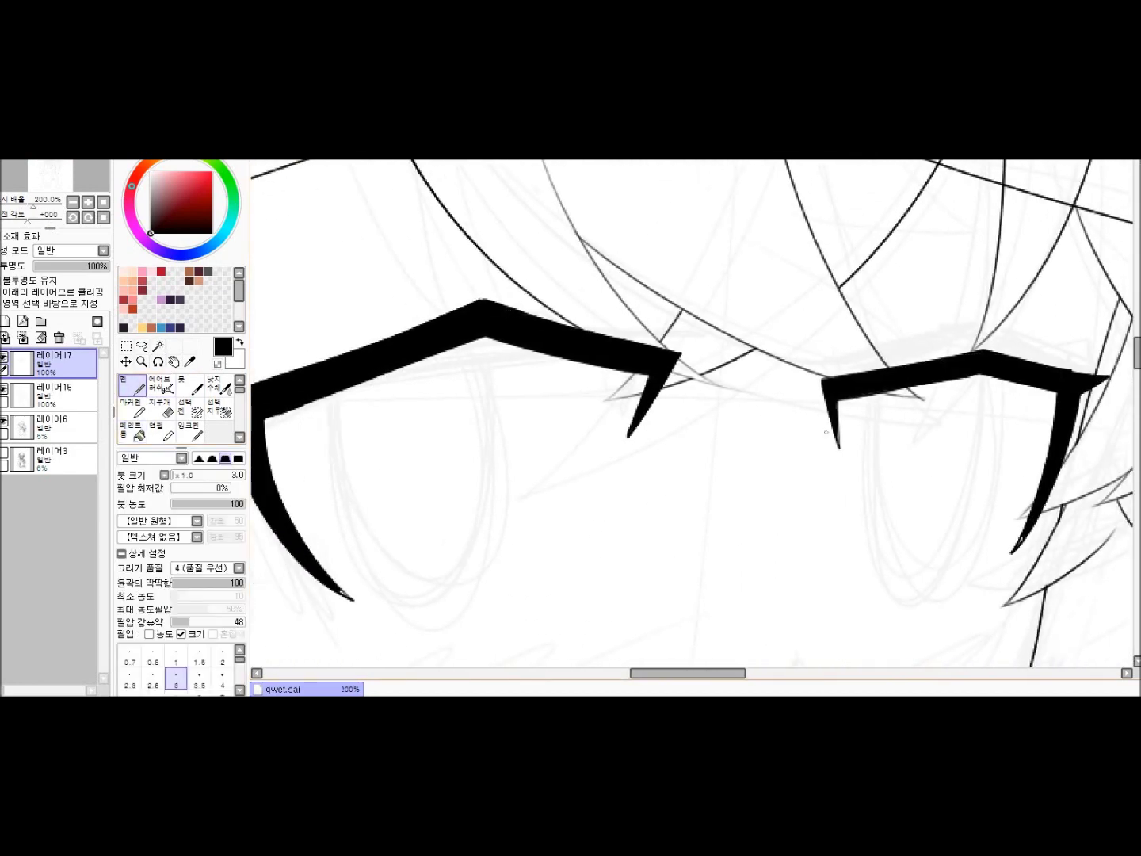
{"action": "scroll", "coordinate": [651, 349], "scroll_direction": "down", "scroll_amount": 1}
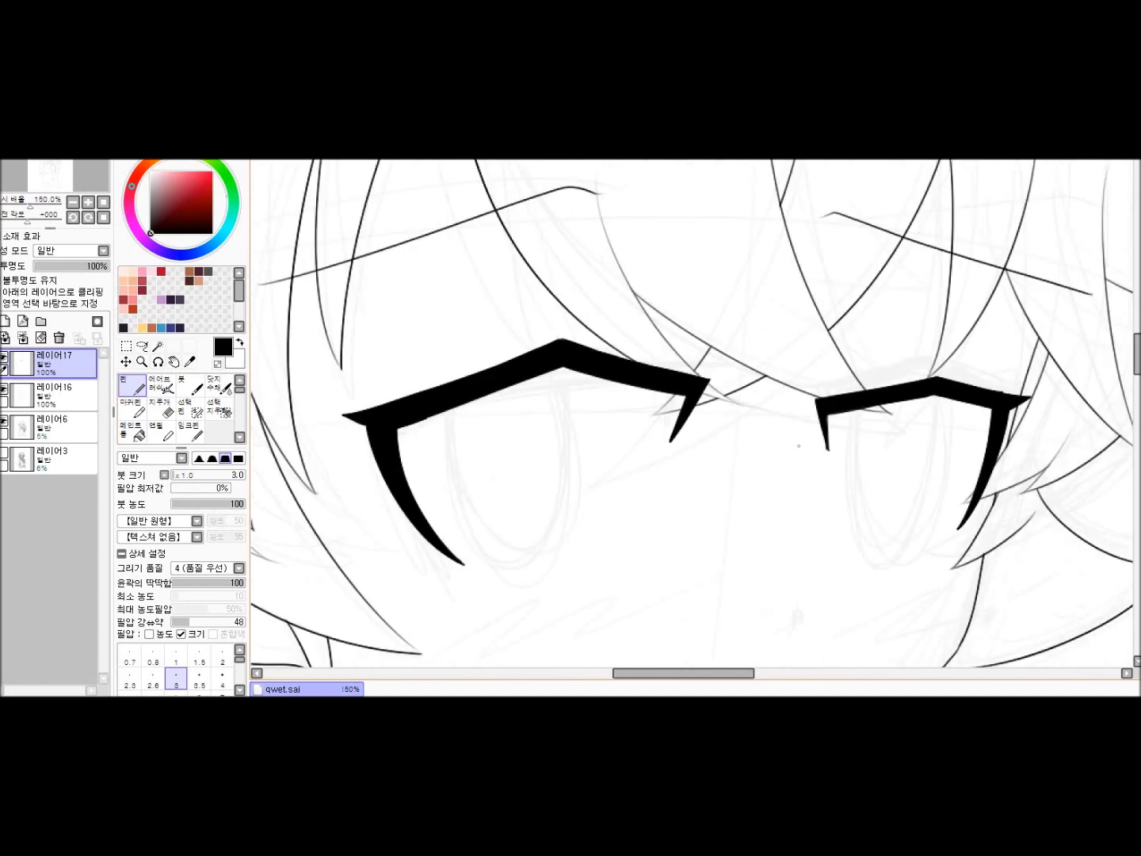
{"action": "scroll", "coordinate": [652, 349], "scroll_direction": "up", "scroll_amount": 1}
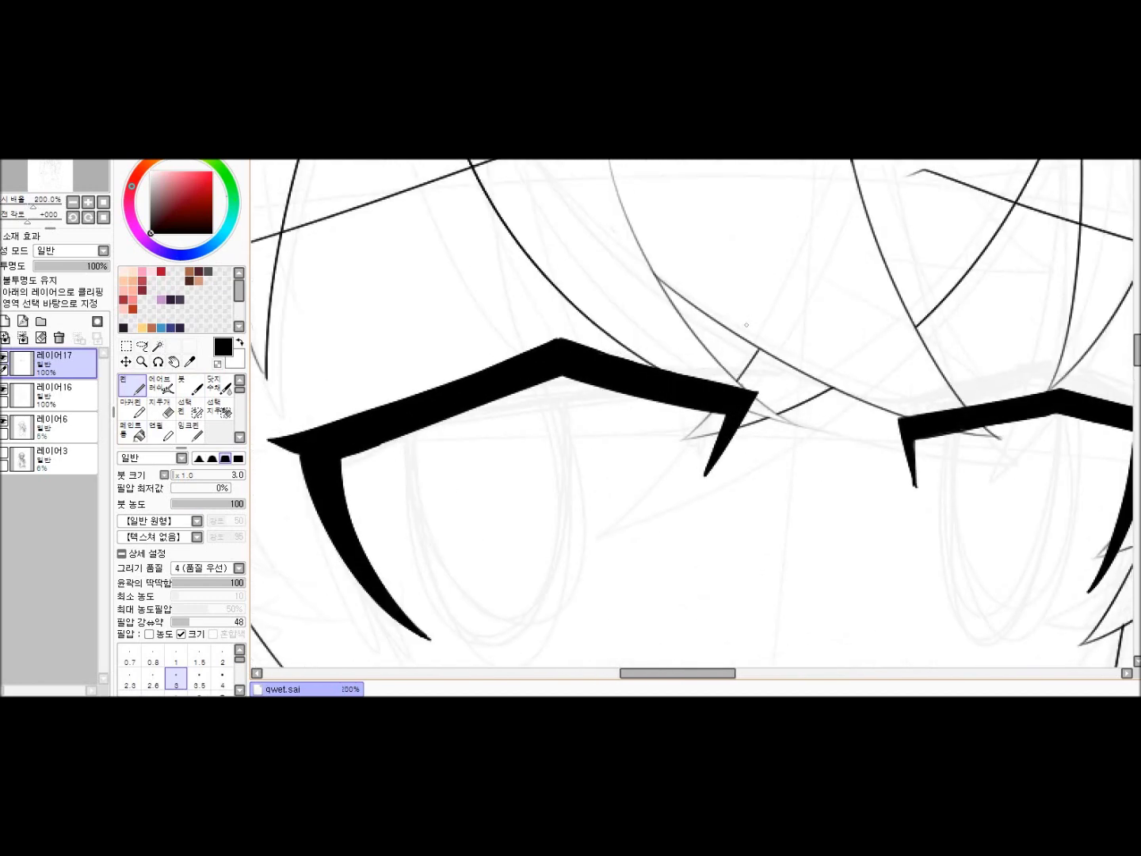
Ink the eyelid crease lines above the inner eye corners and short frown lines between the eyes
{"action": "left_click_drag", "start_coordinate": [592, 294], "coordinate": [757, 355]}
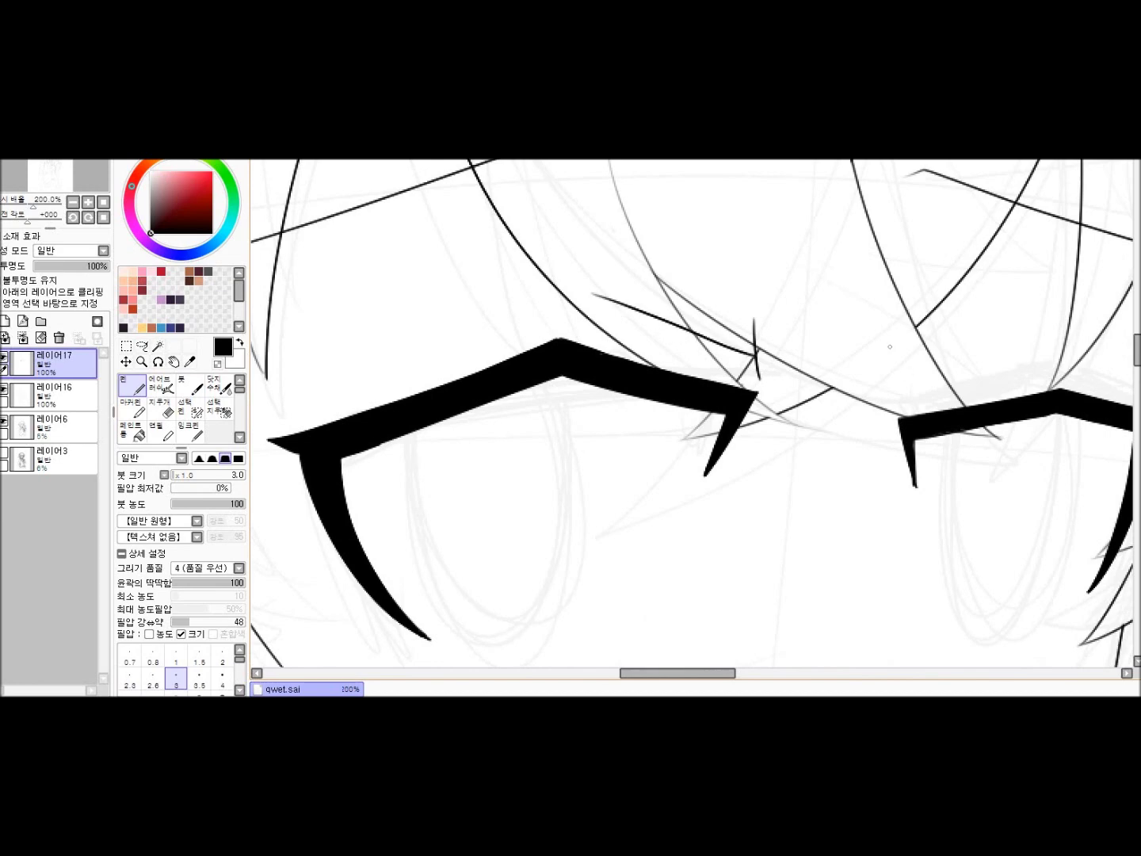
{"action": "left_click_drag", "start_coordinate": [897, 386], "coordinate": [1006, 348]}
{"action": "scroll", "coordinate": [1006, 348], "scroll_direction": "down", "scroll_amount": 3}
{"action": "scroll", "coordinate": [1007, 348], "scroll_direction": "up", "scroll_amount": 2}
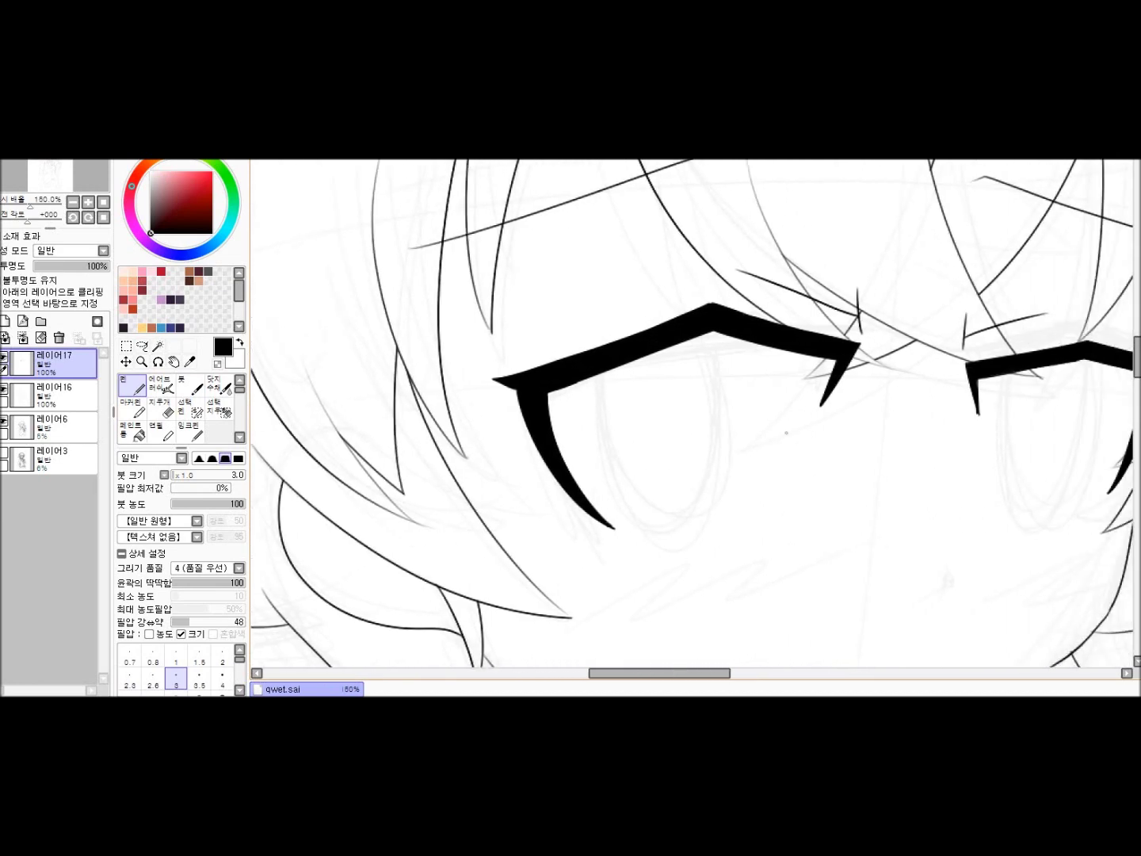
On a new layer above the lashes, ink the elongated U-shaped iris outlines of both eyes
{"action": "left_click", "coordinate": [40, 320]}
{"action": "left_click_drag", "start_coordinate": [595, 361], "coordinate": [656, 490]}
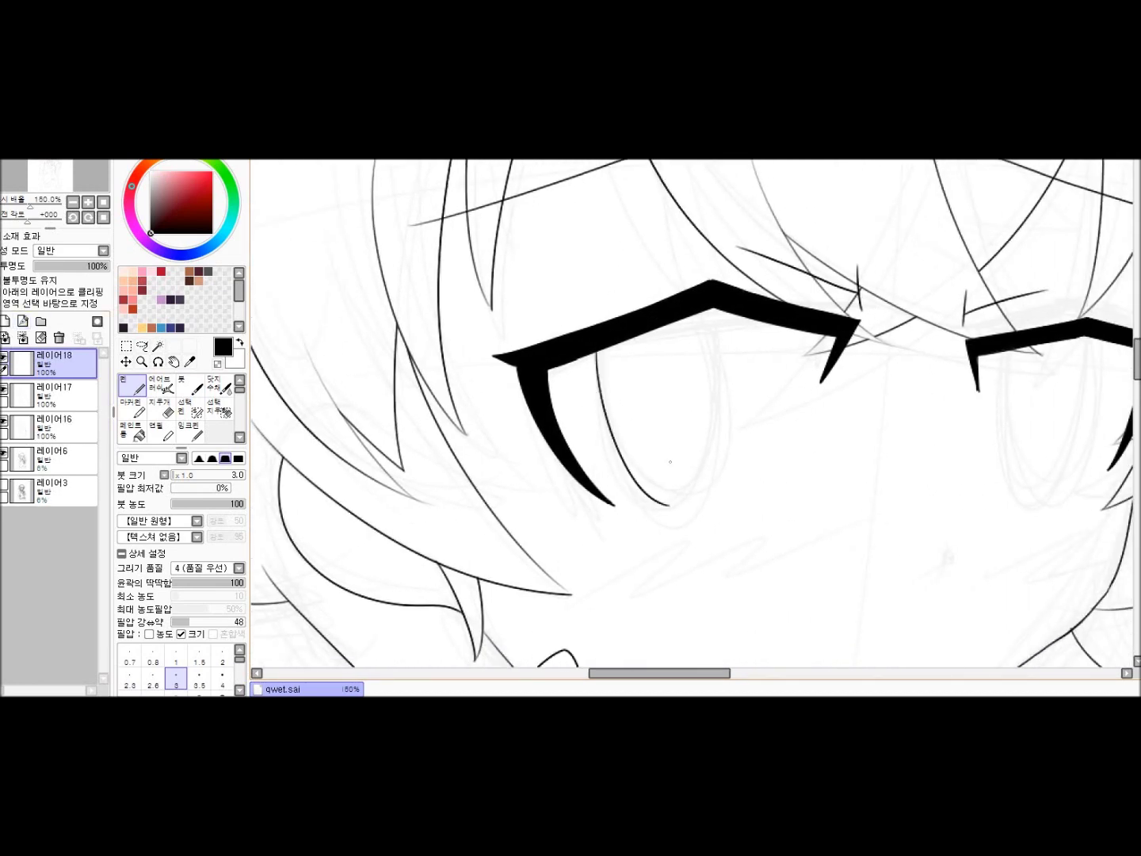
{"action": "left_click_drag", "start_coordinate": [734, 345], "coordinate": [652, 493]}
{"action": "left_click_drag", "start_coordinate": [1019, 353], "coordinate": [856, 353]}
{"action": "left_click_drag", "start_coordinate": [856, 352], "coordinate": [832, 483]}
{"action": "key", "text": "ctrl+z"}
{"action": "left_click_drag", "start_coordinate": [834, 346], "coordinate": [865, 480]}
{"action": "mouse_move", "coordinate": [928, 332]}
{"action": "left_mouse_down"}
{"action": "mouse_move", "coordinate": [860, 484]}
{"action": "mouse_move", "coordinate": [890, 485]}
{"action": "left_mouse_up"}
{"action": "key", "text": "ctrl+z"}
Clean up the iris outlines by erasing the overshooting line ends near their lower curves
{"action": "key", "text": "e"}
{"action": "scroll", "coordinate": [779, 485], "scroll_direction": "up", "scroll_amount": 3}
{"action": "left_click_drag", "start_coordinate": [779, 484], "coordinate": [880, 496]}
{"action": "scroll", "coordinate": [880, 495], "scroll_direction": "down", "scroll_amount": 5}
{"action": "scroll", "coordinate": [792, 488], "scroll_direction": "up", "scroll_amount": 3}
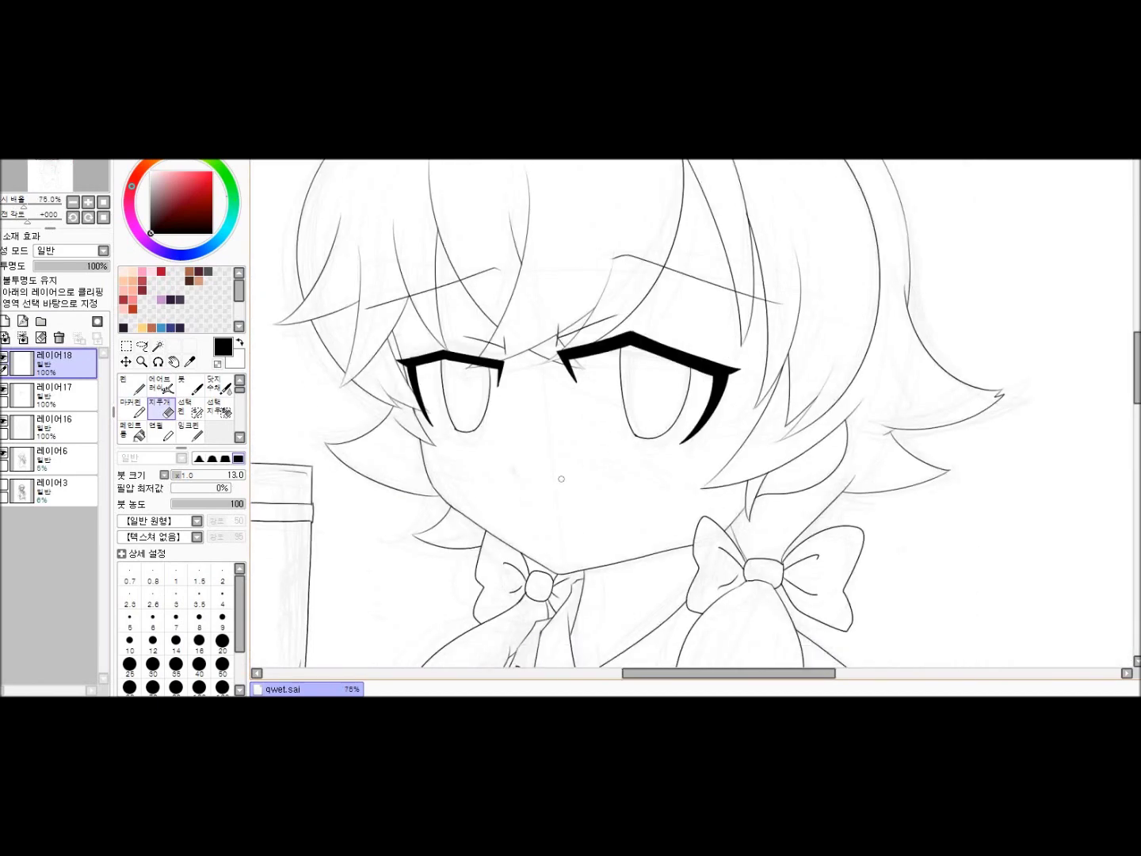
Ink the narrow pupil outlines inside both irises and a curved shadow line across each one
{"action": "key", "text": "n"}
{"action": "left_click_drag", "start_coordinate": [428, 325], "coordinate": [546, 336]}
{"action": "key", "text": "ctrl+z"}
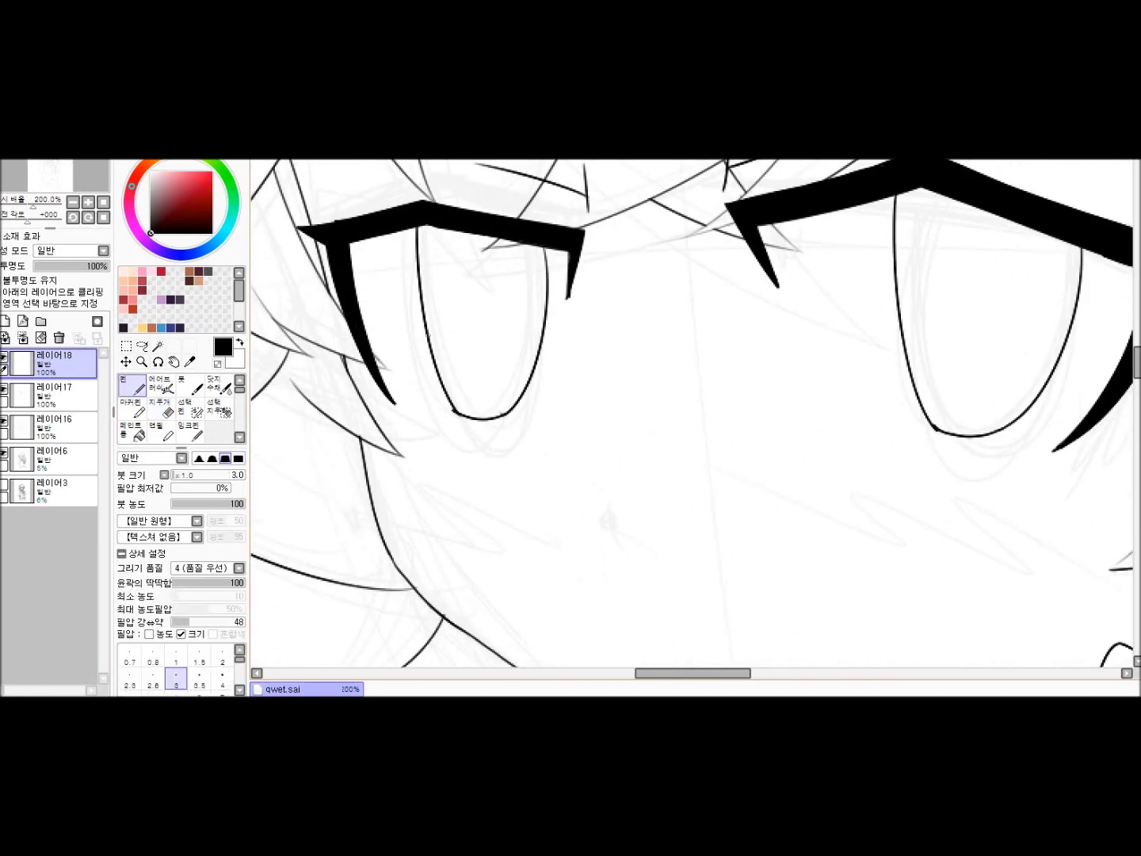
{"action": "key", "text": "ctrl+z"}
{"action": "left_click_drag", "start_coordinate": [444, 233], "coordinate": [513, 241]}
{"action": "key", "text": "ctrl+z"}
{"action": "mouse_move", "coordinate": [922, 191]}
{"action": "left_mouse_down"}
{"action": "mouse_move", "coordinate": [1038, 311]}
{"action": "mouse_move", "coordinate": [964, 407]}
{"action": "left_mouse_up"}
{"action": "key", "text": "ctrl+z"}
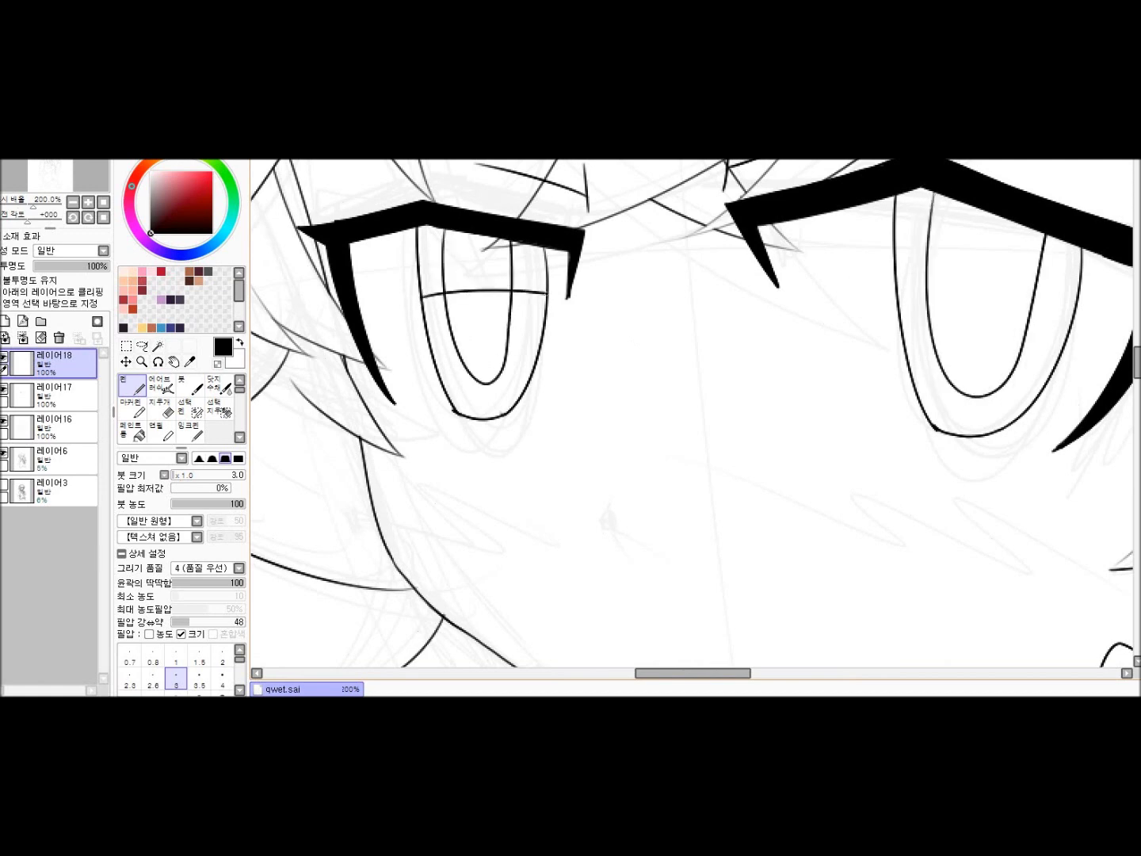
{"action": "left_click_drag", "start_coordinate": [1063, 296], "coordinate": [1081, 307]}
Fill the pupils and the upper shadow areas of both irises with solid black using the paint bucket
{"action": "left_click", "coordinate": [133, 432]}
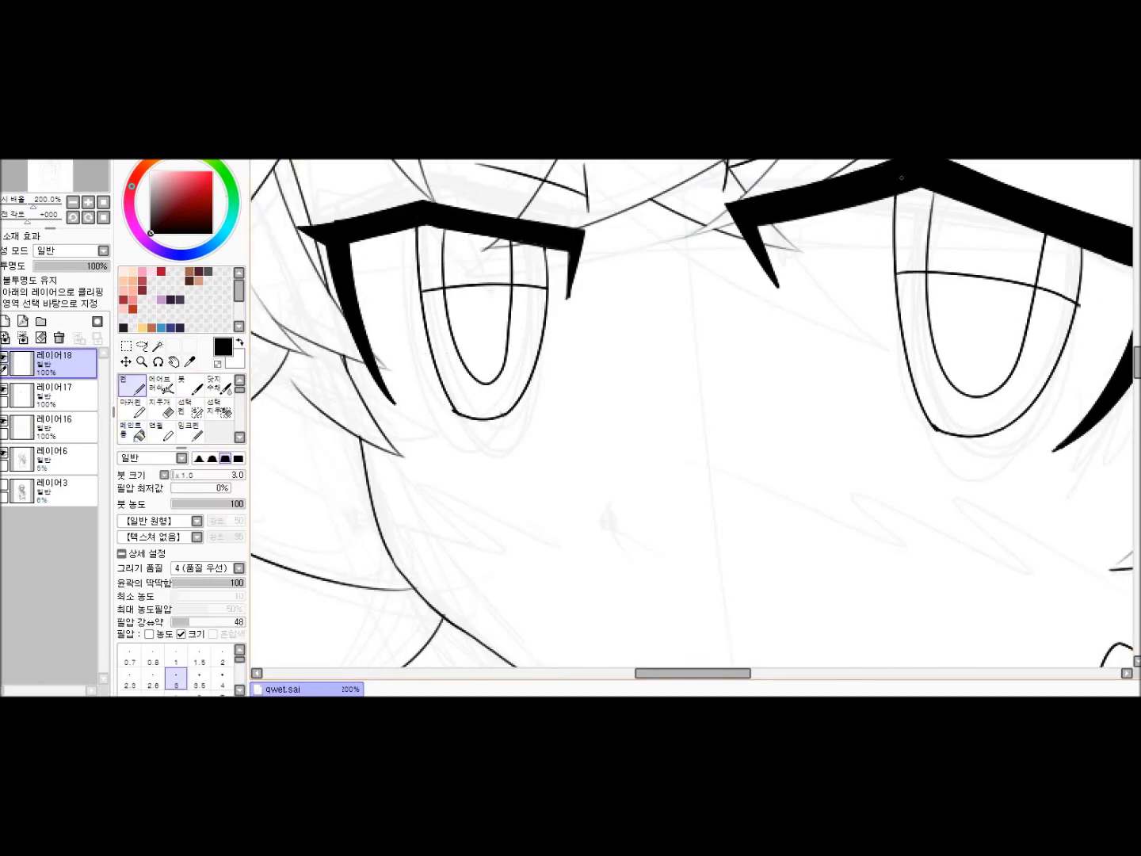
{"action": "left_click", "coordinate": [132, 432]}
{"action": "left_click", "coordinate": [482, 255]}
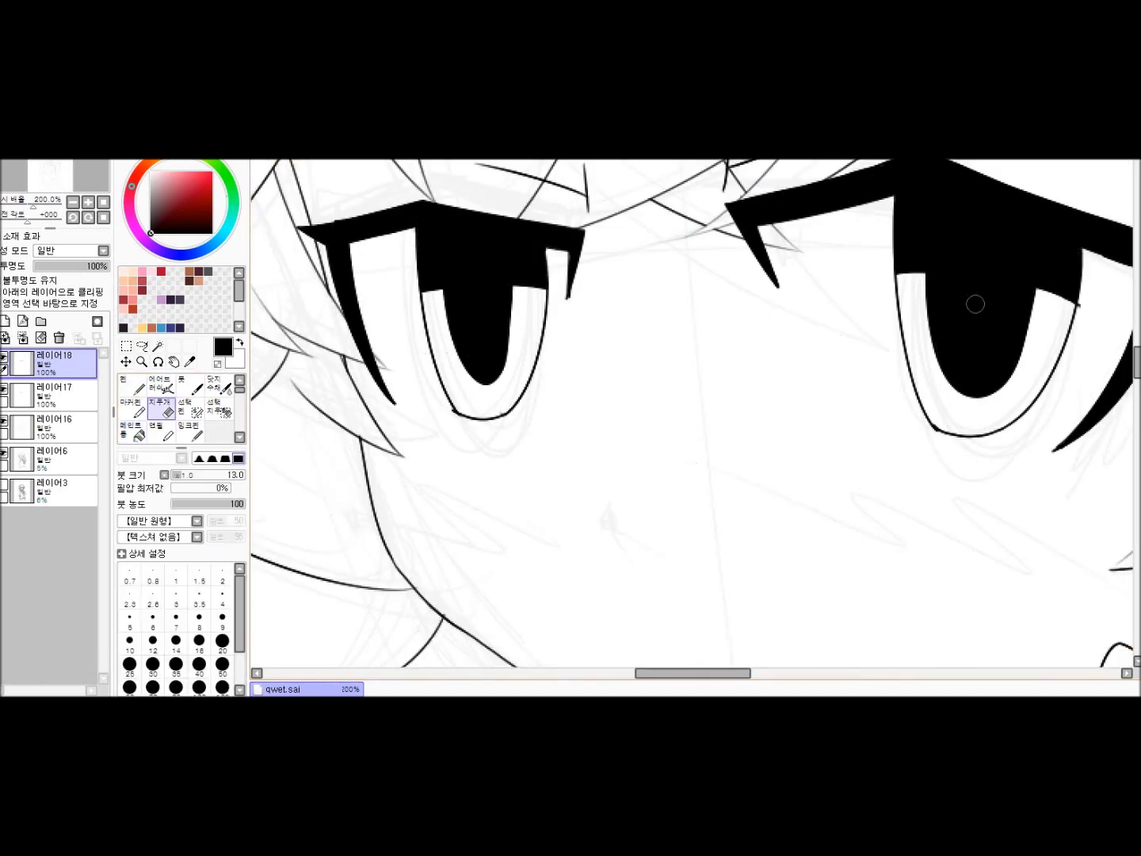
Examine the finished eyes in the mirrored and normal canvas views to check the face's balance
{"action": "scroll", "coordinate": [1081, 304], "scroll_direction": "down", "scroll_amount": 4}
{"action": "key", "text": "h"}
{"action": "scroll", "coordinate": [769, 446], "scroll_direction": "up", "scroll_amount": 2}
{"action": "key", "text": "h"}
{"action": "scroll", "coordinate": [770, 446], "scroll_direction": "down", "scroll_amount": 1}
{"action": "key", "text": "h"}
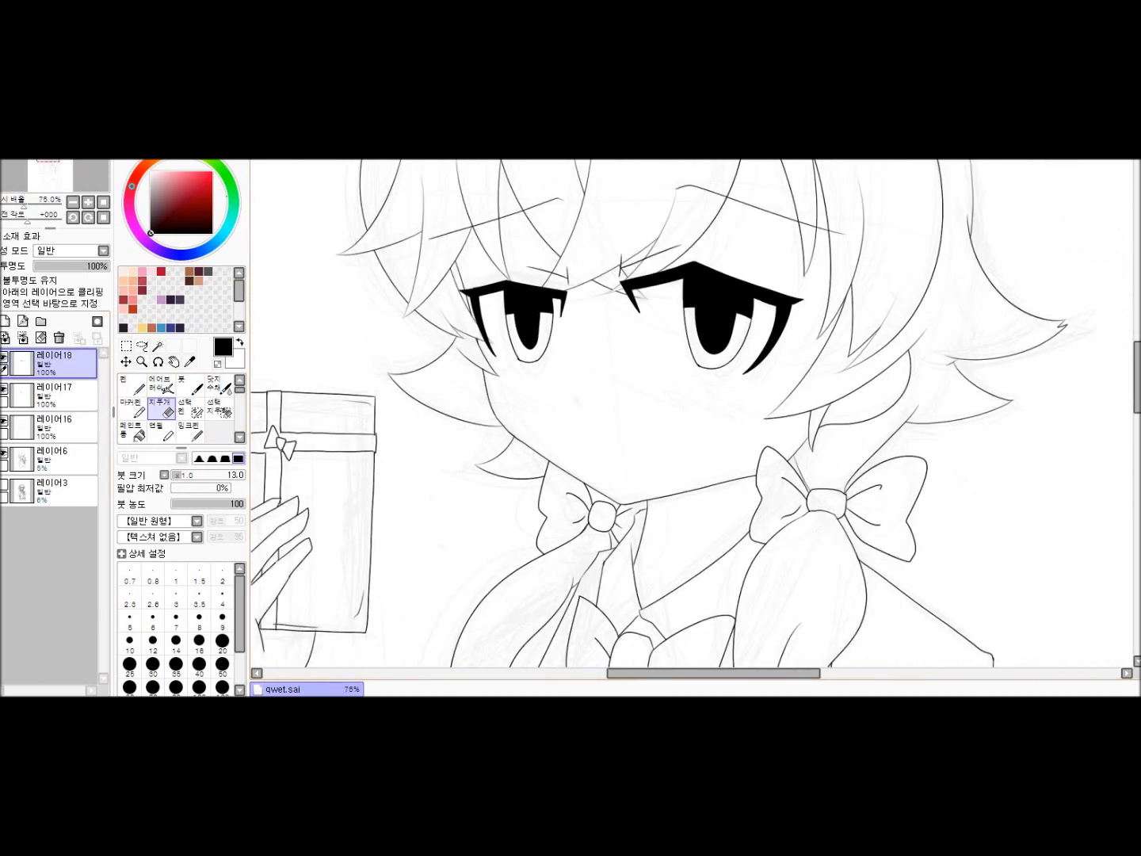
{"action": "scroll", "coordinate": [770, 446], "scroll_direction": "down", "scroll_amount": 1}
{"action": "key", "text": "h"}
On a new layer, ink a small angled nose and a short downturned mouth
{"action": "scroll", "coordinate": [770, 446], "scroll_direction": "up", "scroll_amount": 3}
{"action": "key", "text": "n"}
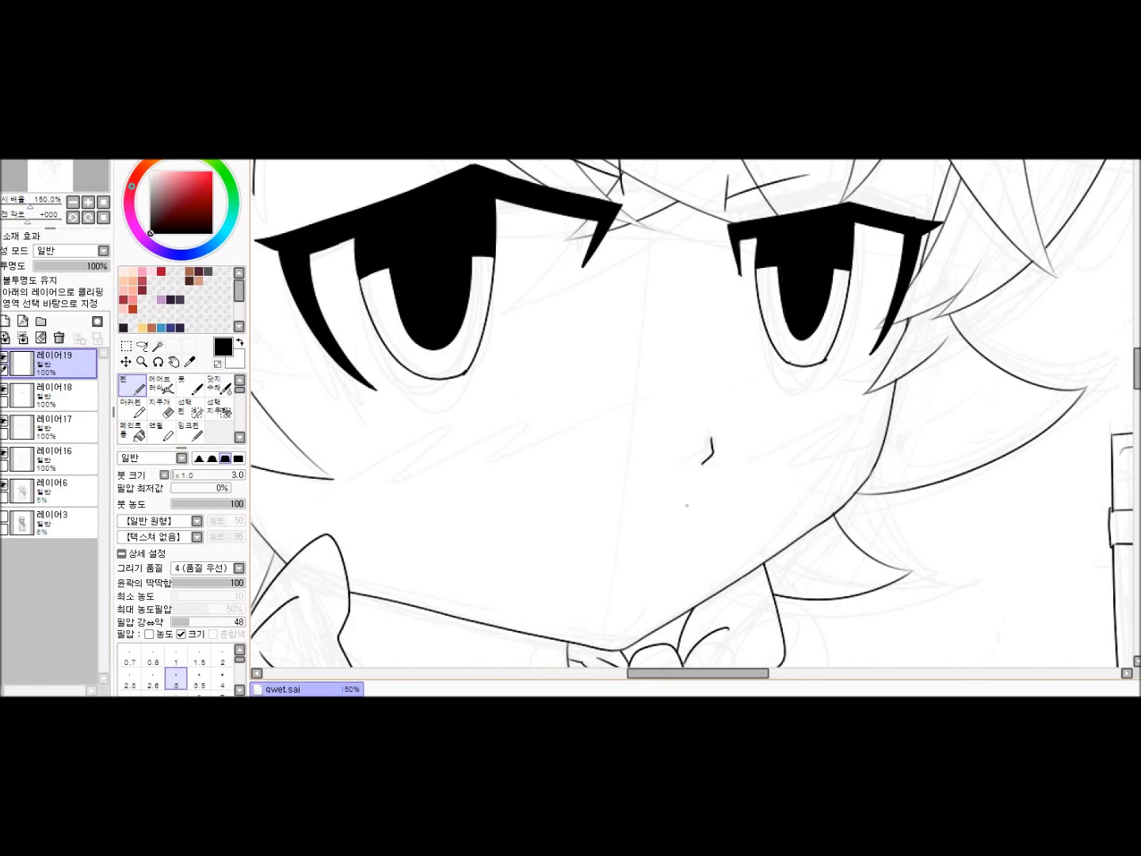
{"action": "scroll", "coordinate": [638, 579], "scroll_direction": "down", "scroll_amount": 1}
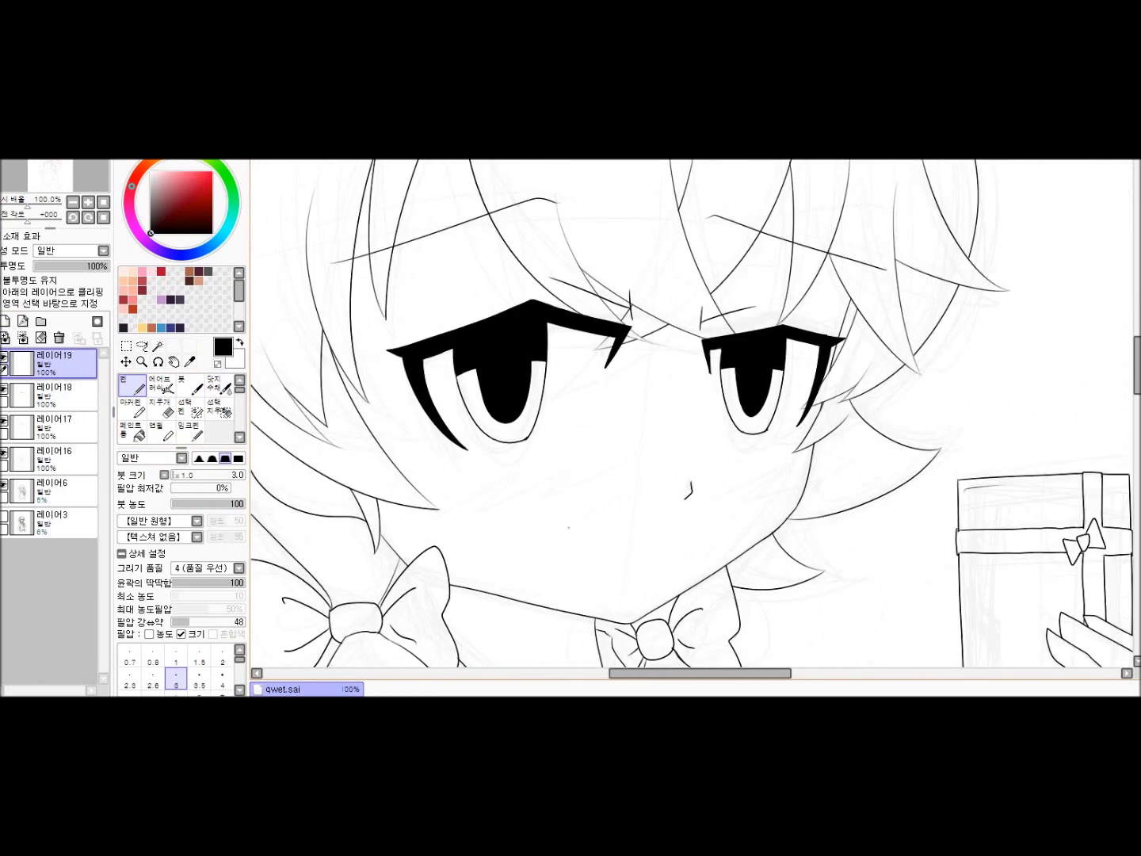
{"action": "scroll", "coordinate": [696, 418], "scroll_direction": "down", "scroll_amount": 2}
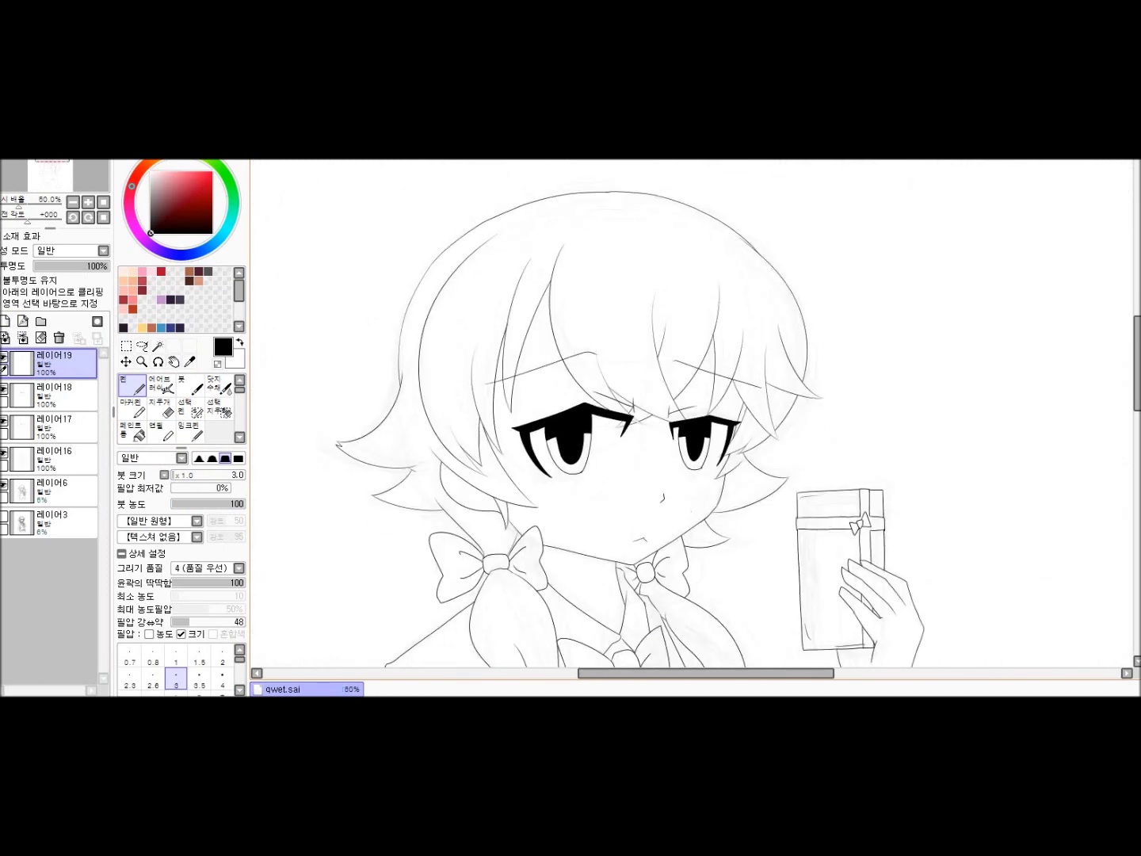
Select the eyebrows on 레이어17 and transform them so that they sit closer together
{"action": "scroll", "coordinate": [696, 418], "scroll_direction": "up", "scroll_amount": 1}
{"action": "left_click", "coordinate": [54, 426]}
{"action": "key", "text": "ctrl+t"}
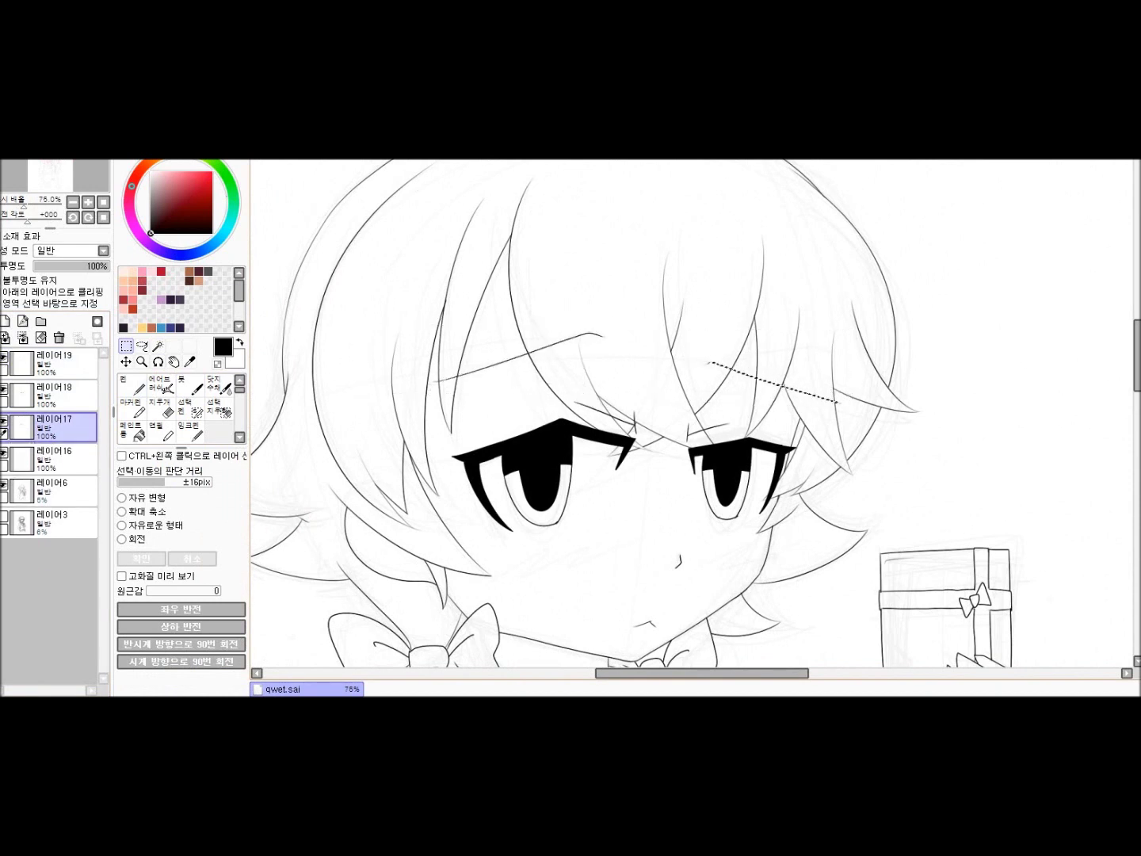
{"action": "scroll", "coordinate": [696, 417], "scroll_direction": "down", "scroll_amount": 1}
{"action": "key", "text": "h"}
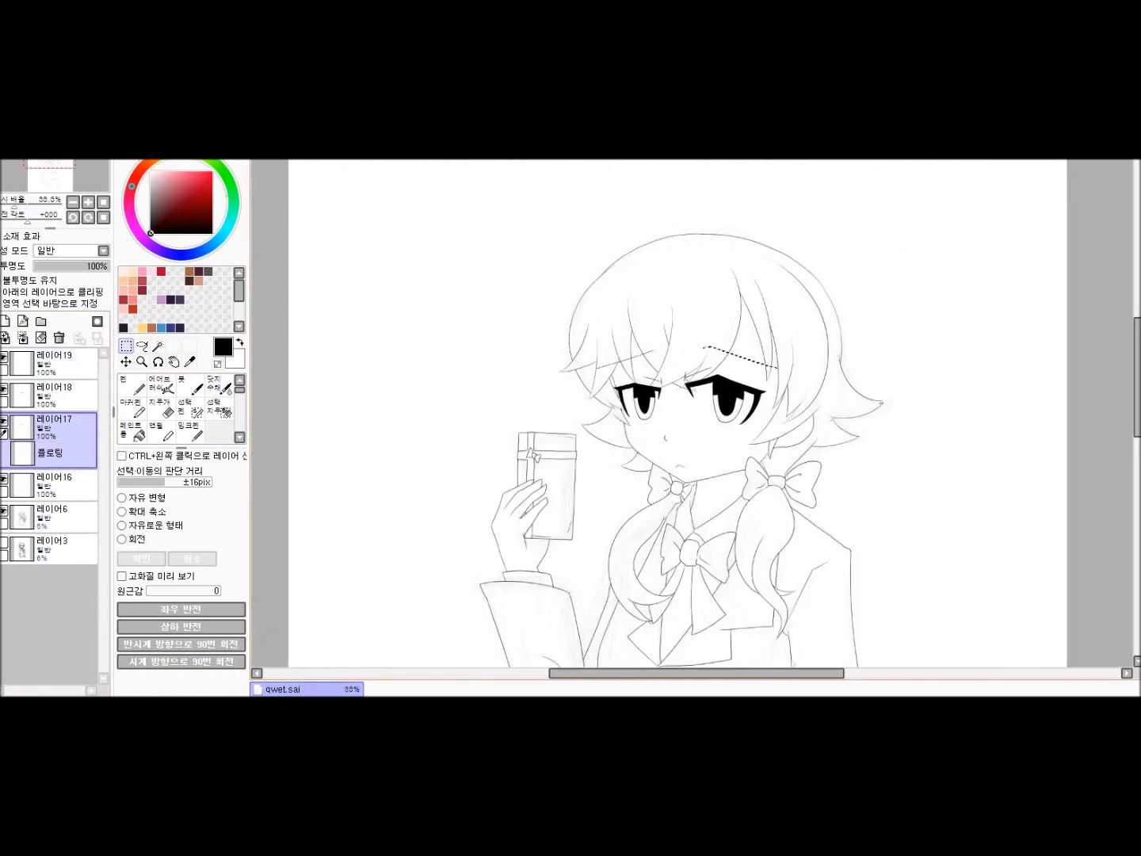
{"action": "scroll", "coordinate": [695, 418], "scroll_direction": "down", "scroll_amount": 1}
{"action": "scroll", "coordinate": [696, 419], "scroll_direction": "up", "scroll_amount": 1}
{"action": "key", "text": "Return"}
On 레이어16, tidy the small line at the collar's folded top edge beside the ponytail bow
{"action": "scroll", "coordinate": [695, 418], "scroll_direction": "down", "scroll_amount": 1}
{"action": "scroll", "coordinate": [695, 418], "scroll_direction": "up", "scroll_amount": 1}
{"action": "scroll", "coordinate": [695, 418], "scroll_direction": "up", "scroll_amount": 3}
{"action": "left_click", "coordinate": [54, 489]}
{"action": "scroll", "coordinate": [695, 419], "scroll_direction": "up", "scroll_amount": 1}
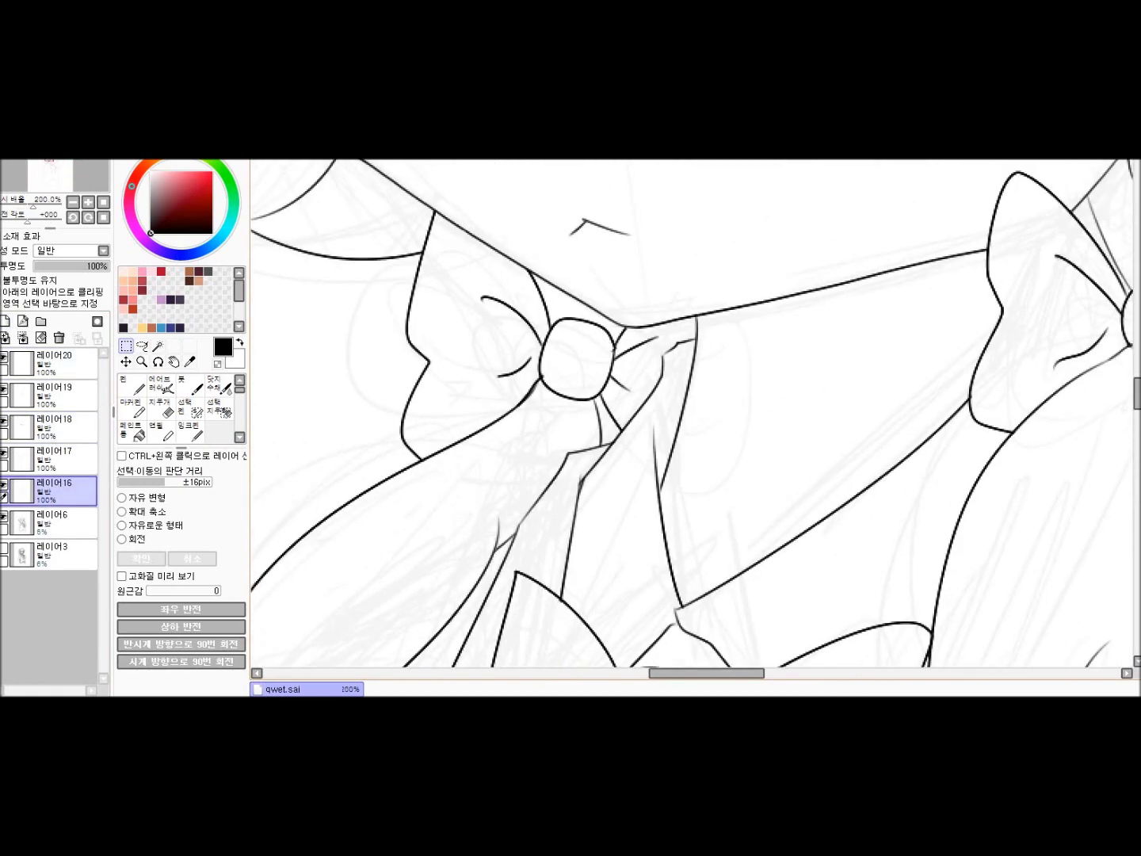
{"action": "key", "text": "e"}
{"action": "key", "text": "n"}
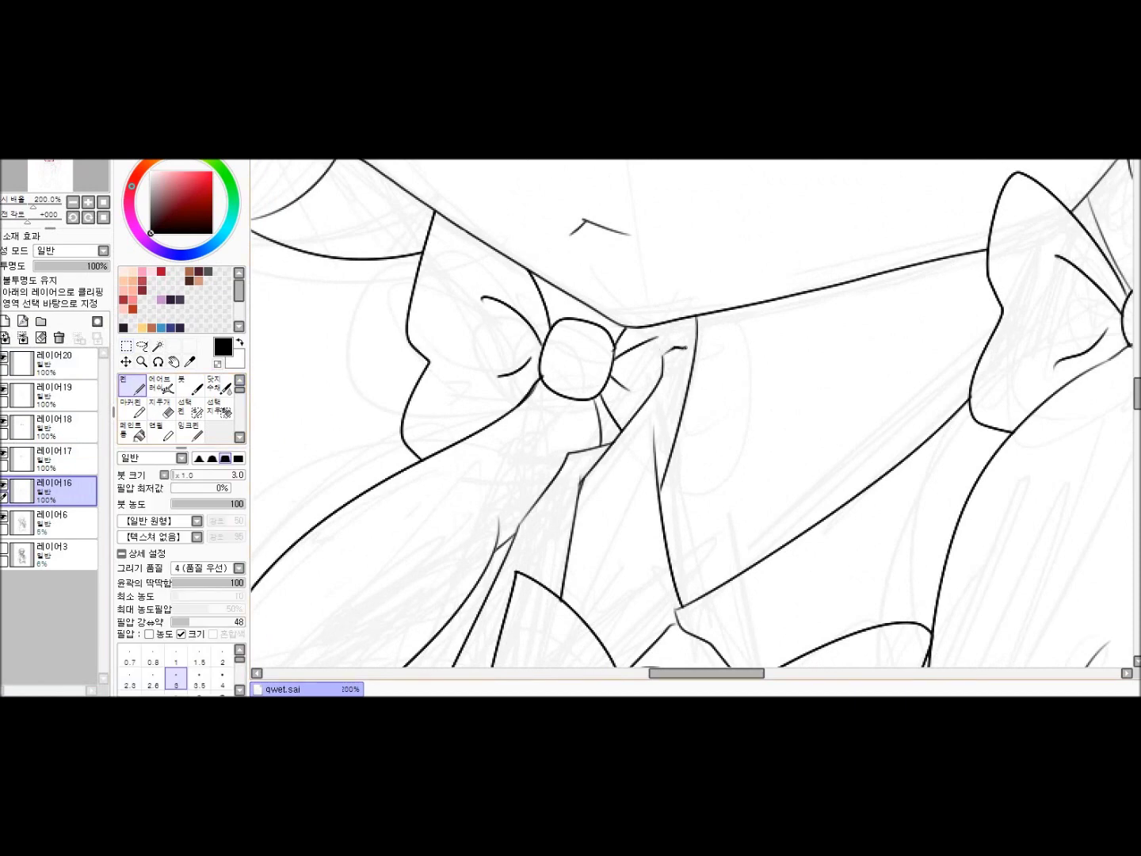
Ink a curved, pointed hair strand on top of the head and erase the head outline crossing its base
{"action": "scroll", "coordinate": [686, 349], "scroll_direction": "down", "scroll_amount": 4}
{"action": "scroll", "coordinate": [680, 413], "scroll_direction": "down", "scroll_amount": 4}
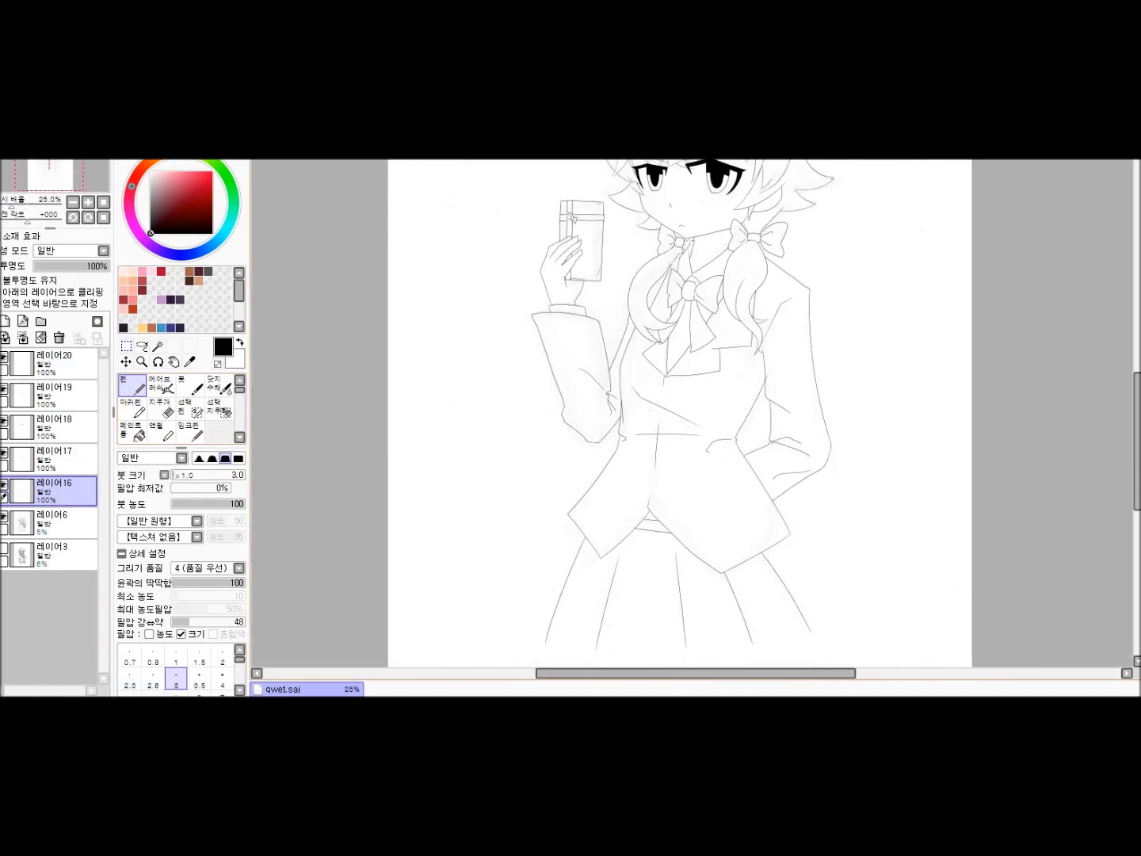
{"action": "scroll", "coordinate": [680, 413], "scroll_direction": "up", "scroll_amount": 7}
{"action": "scroll", "coordinate": [673, 214], "scroll_direction": "up", "scroll_amount": 3}
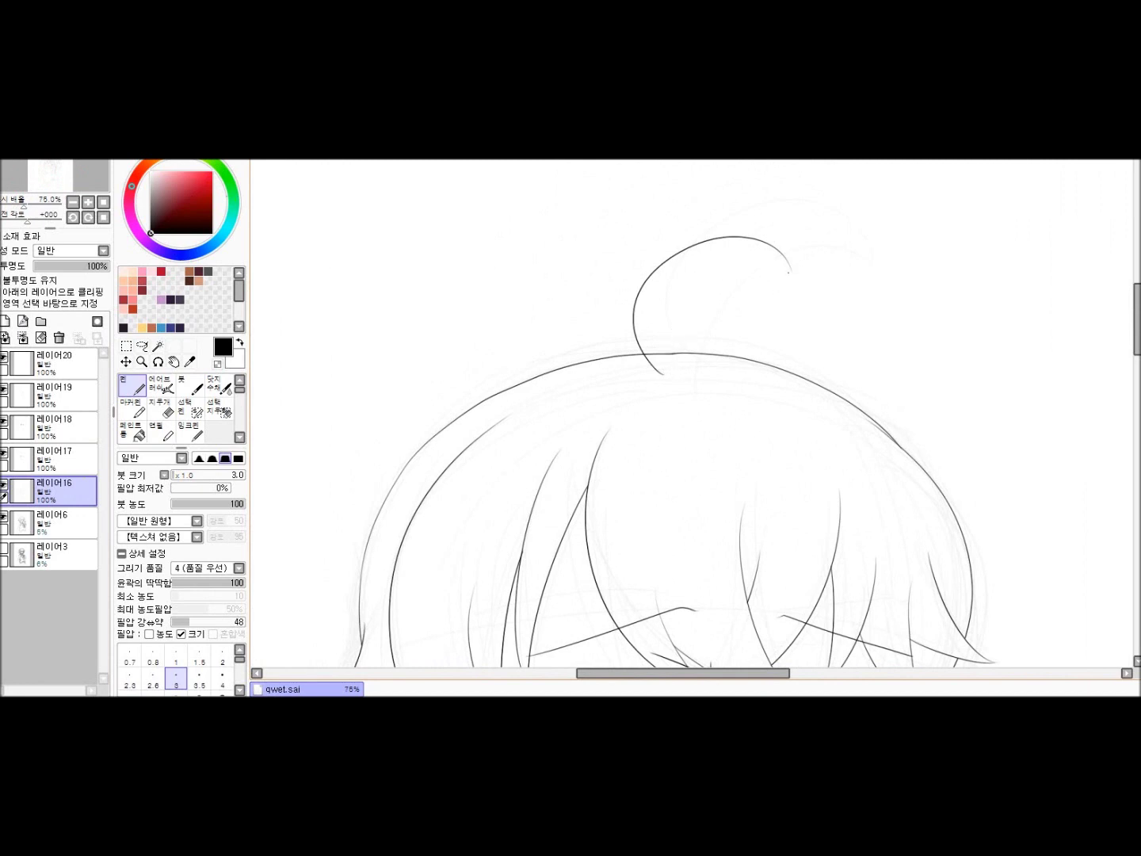
{"action": "scroll", "coordinate": [755, 342], "scroll_direction": "up", "scroll_amount": 2}
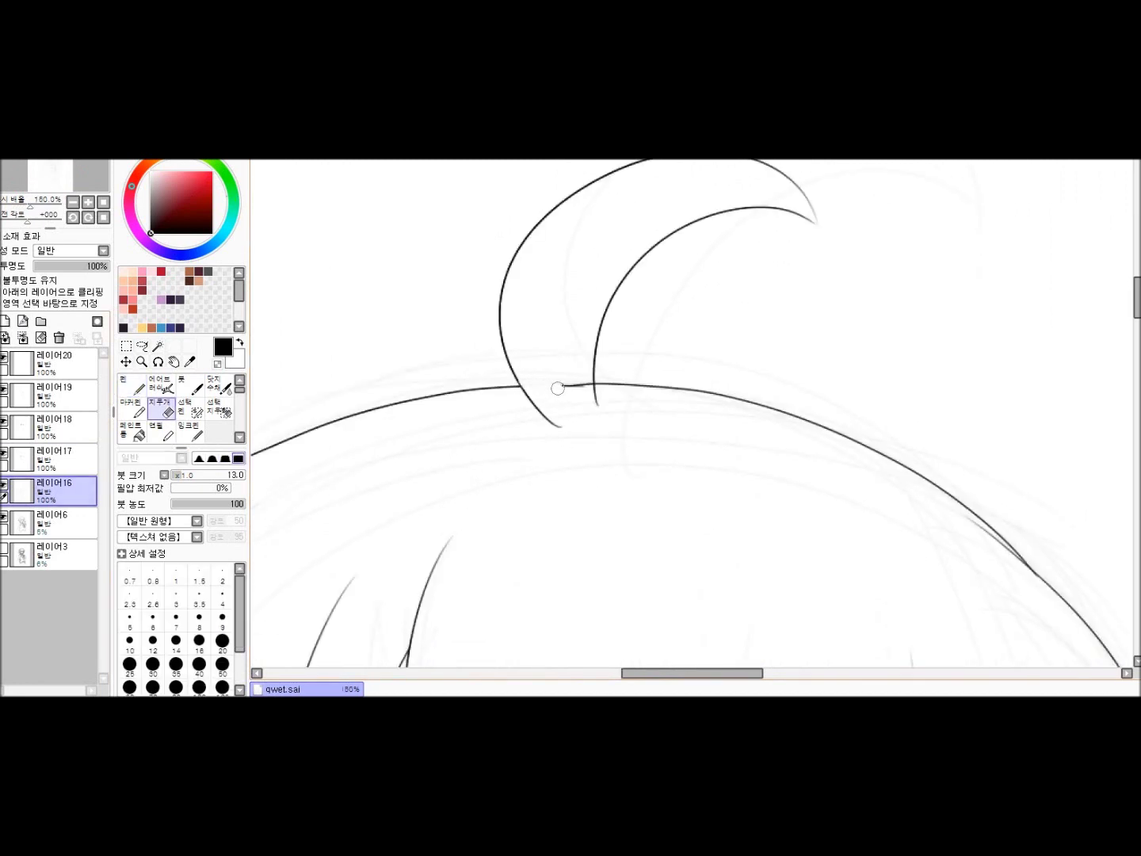
{"action": "scroll", "coordinate": [587, 386], "scroll_direction": "down", "scroll_amount": 5}
{"action": "key", "text": "h"}
{"action": "key", "text": "h"}
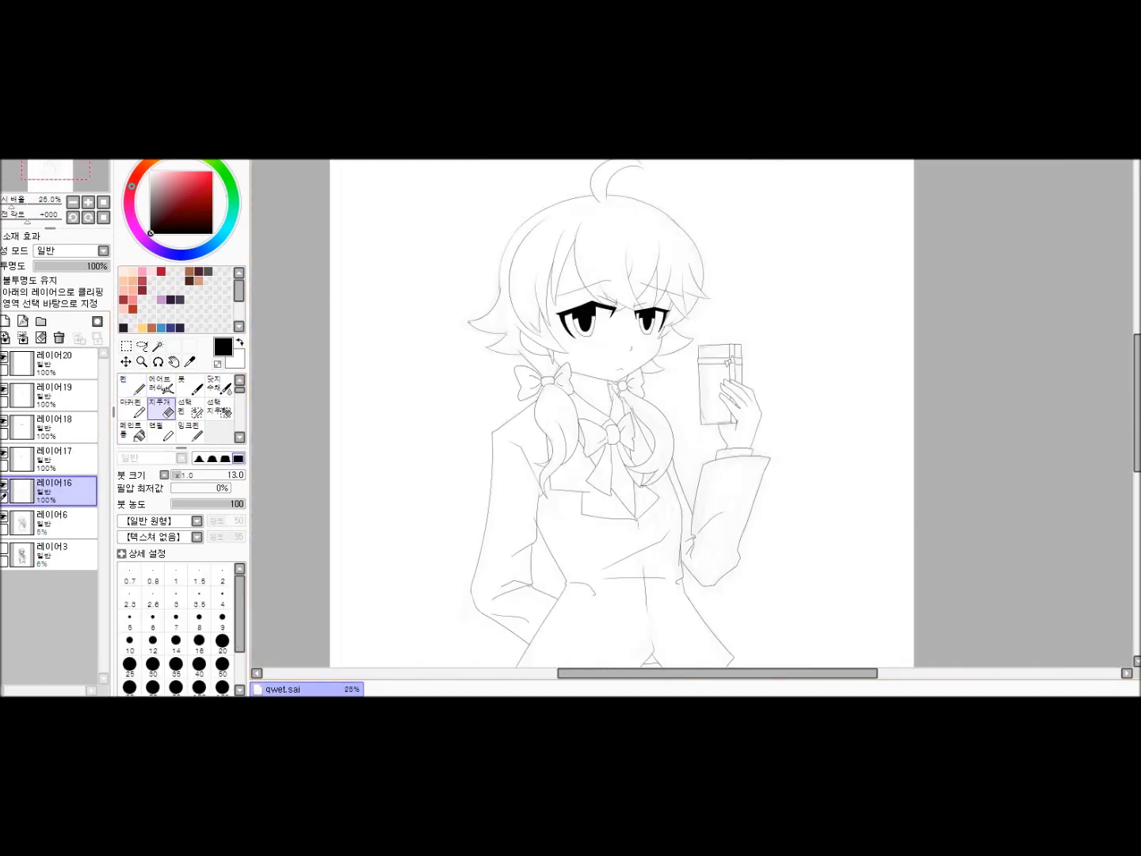
Merge away 레이어18 and 레이어19, and add a layer set holding eight new layers beneath 레이어16
{"action": "left_click", "coordinate": [56, 394], "text": "ctrl"}
{"action": "scroll", "coordinate": [642, 412], "scroll_direction": "down", "scroll_amount": 2}
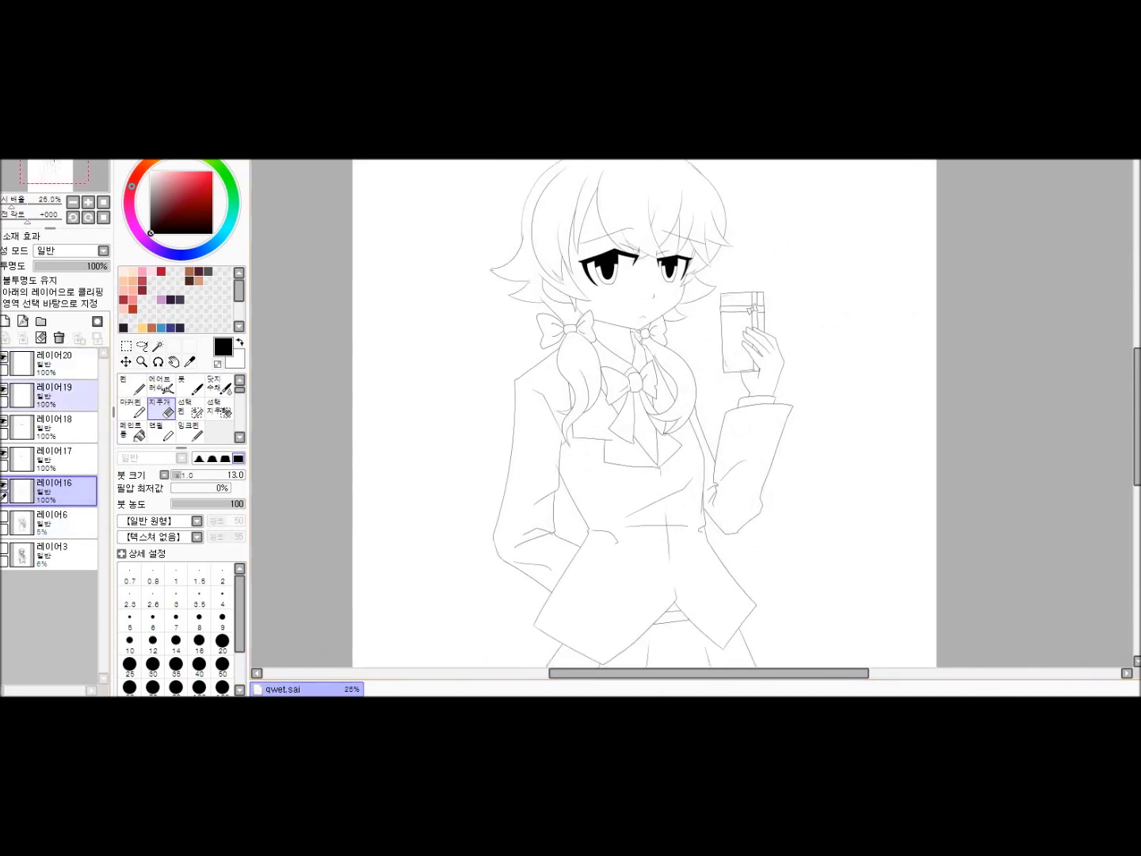
{"action": "scroll", "coordinate": [642, 413], "scroll_direction": "up", "scroll_amount": 3}
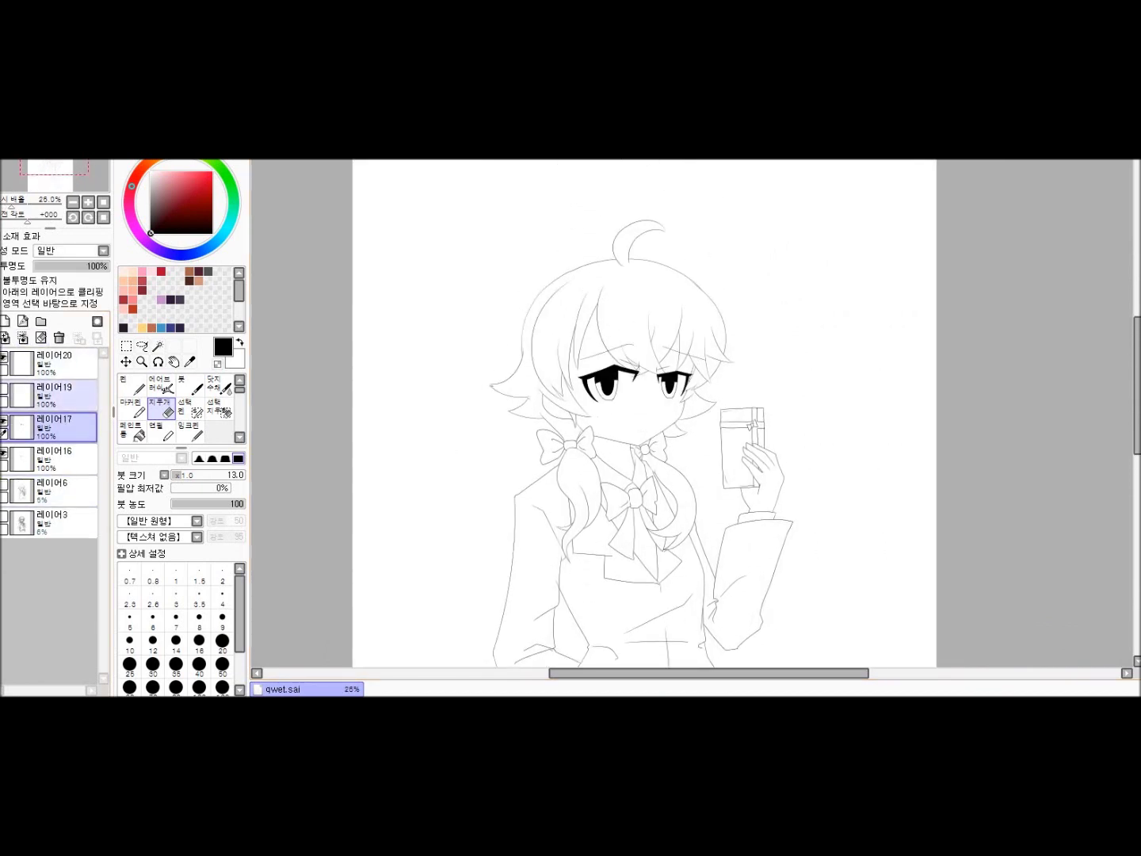
{"action": "scroll", "coordinate": [695, 413], "scroll_direction": "down", "scroll_amount": 1}
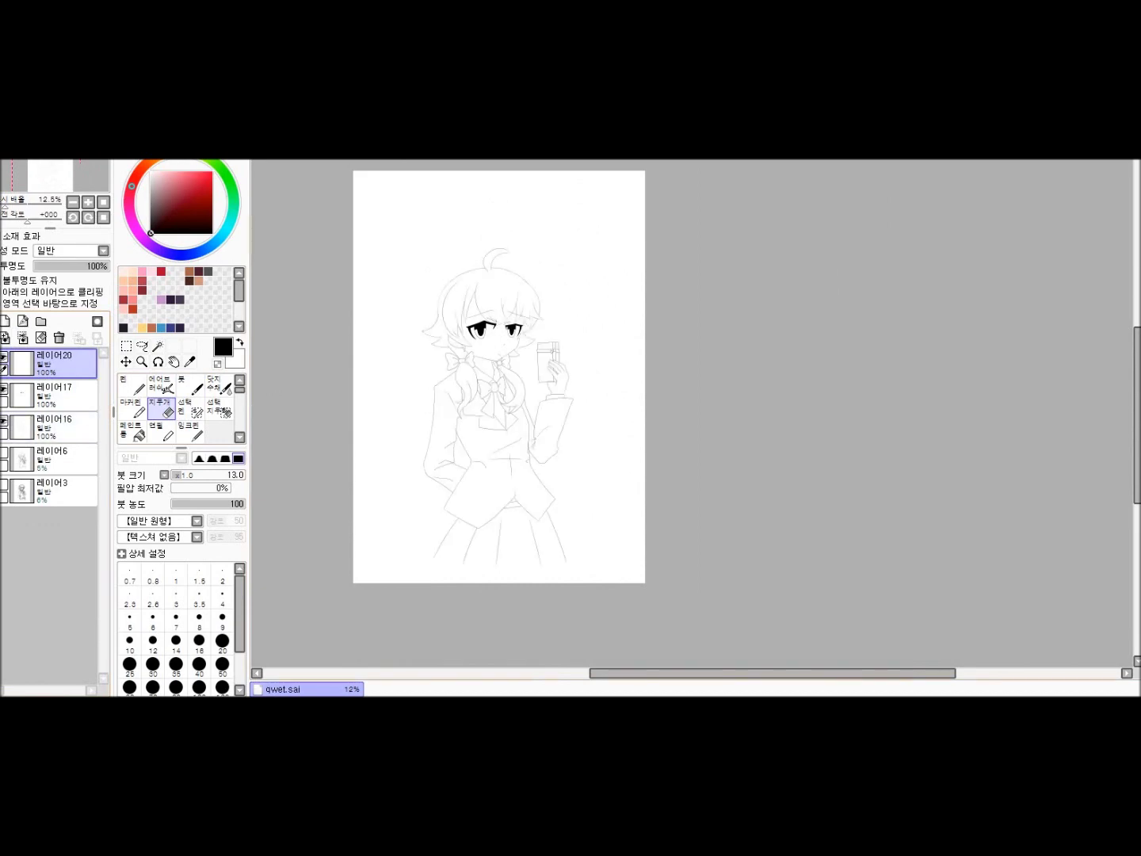
{"action": "scroll", "coordinate": [441, 424], "scroll_direction": "up", "scroll_amount": 1}
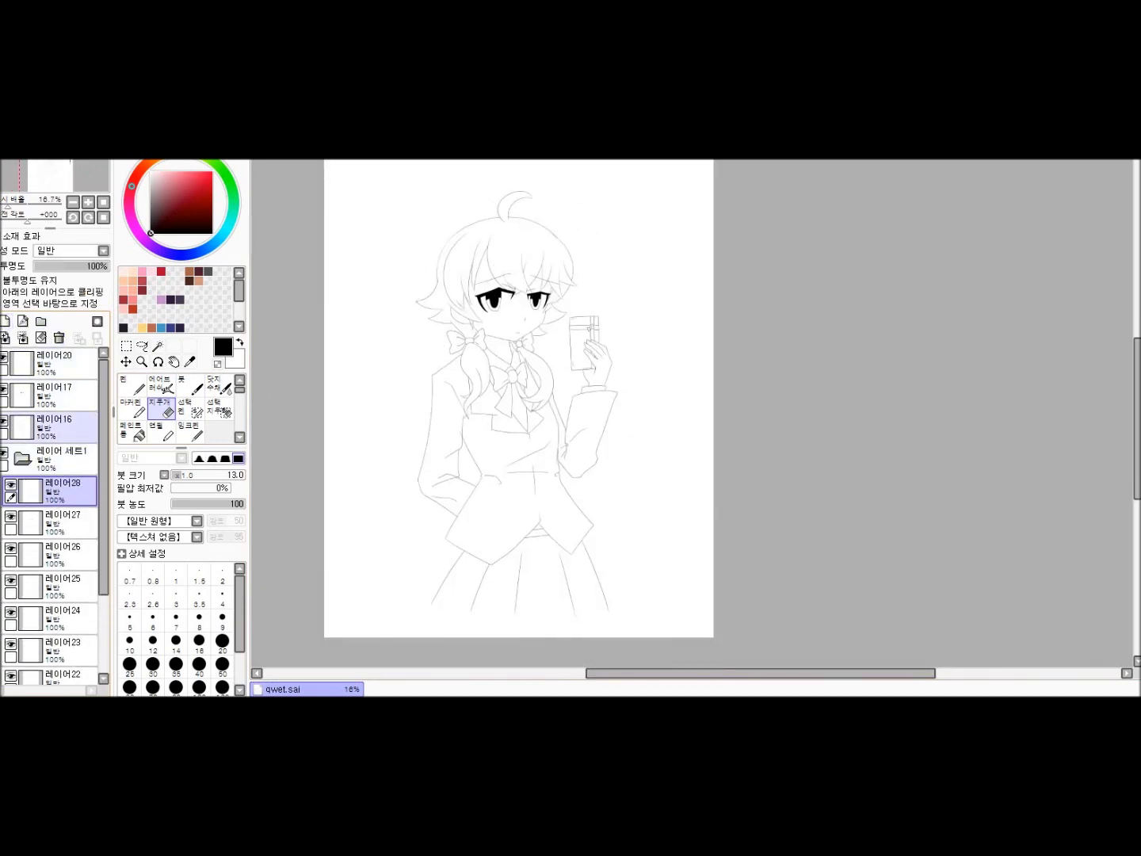
Select the face, ear and neck areas on 레이어16 with the magic wand at a ±3 transparency range
{"action": "key", "text": "w"}
{"action": "scroll", "coordinate": [533, 252], "scroll_direction": "up", "scroll_amount": 3}
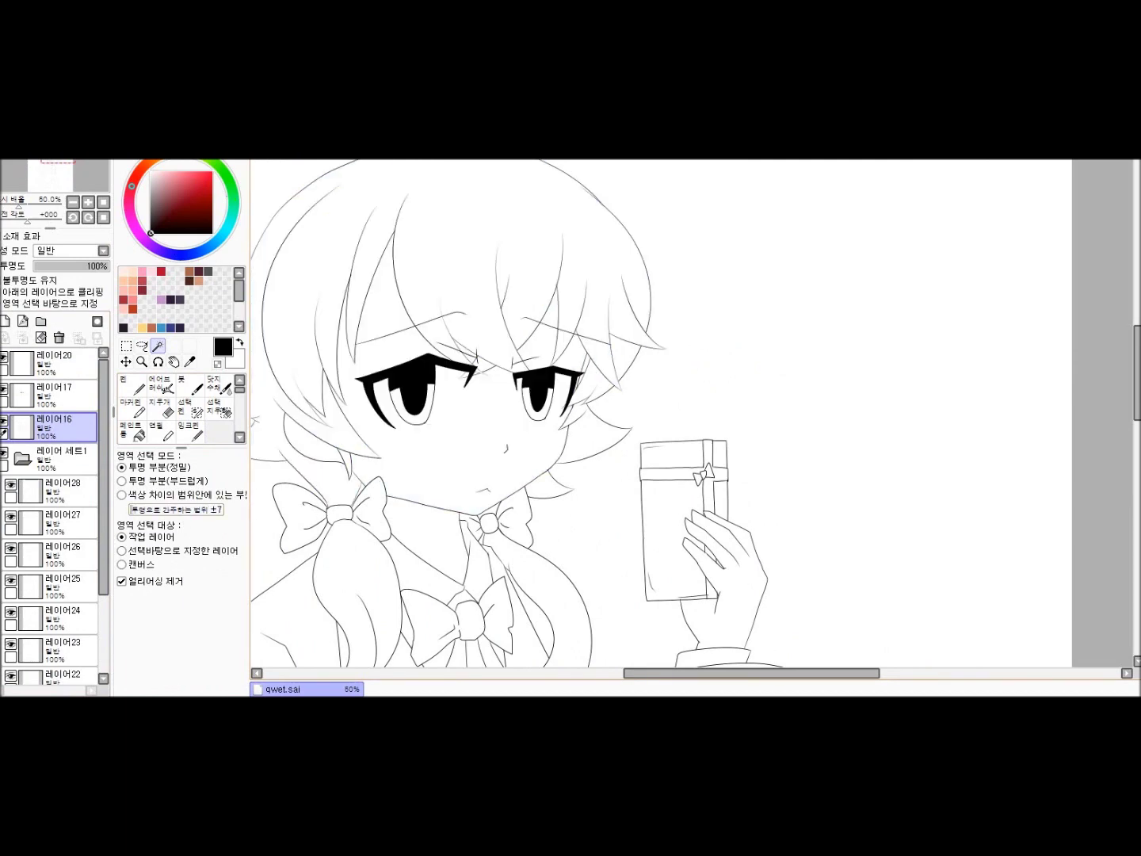
{"action": "scroll", "coordinate": [547, 476], "scroll_direction": "up", "scroll_amount": 1}
{"action": "left_click", "coordinate": [547, 539]}
{"action": "left_click", "coordinate": [604, 444]}
{"action": "scroll", "coordinate": [603, 333], "scroll_direction": "up", "scroll_amount": 3}
{"action": "scroll", "coordinate": [603, 333], "scroll_direction": "down", "scroll_amount": 3}
{"action": "left_click", "coordinate": [554, 555]}
{"action": "scroll", "coordinate": [516, 475], "scroll_direction": "up", "scroll_amount": 5}
{"action": "scroll", "coordinate": [490, 440], "scroll_direction": "down", "scroll_amount": 5}
{"action": "scroll", "coordinate": [516, 475], "scroll_direction": "up", "scroll_amount": 1}
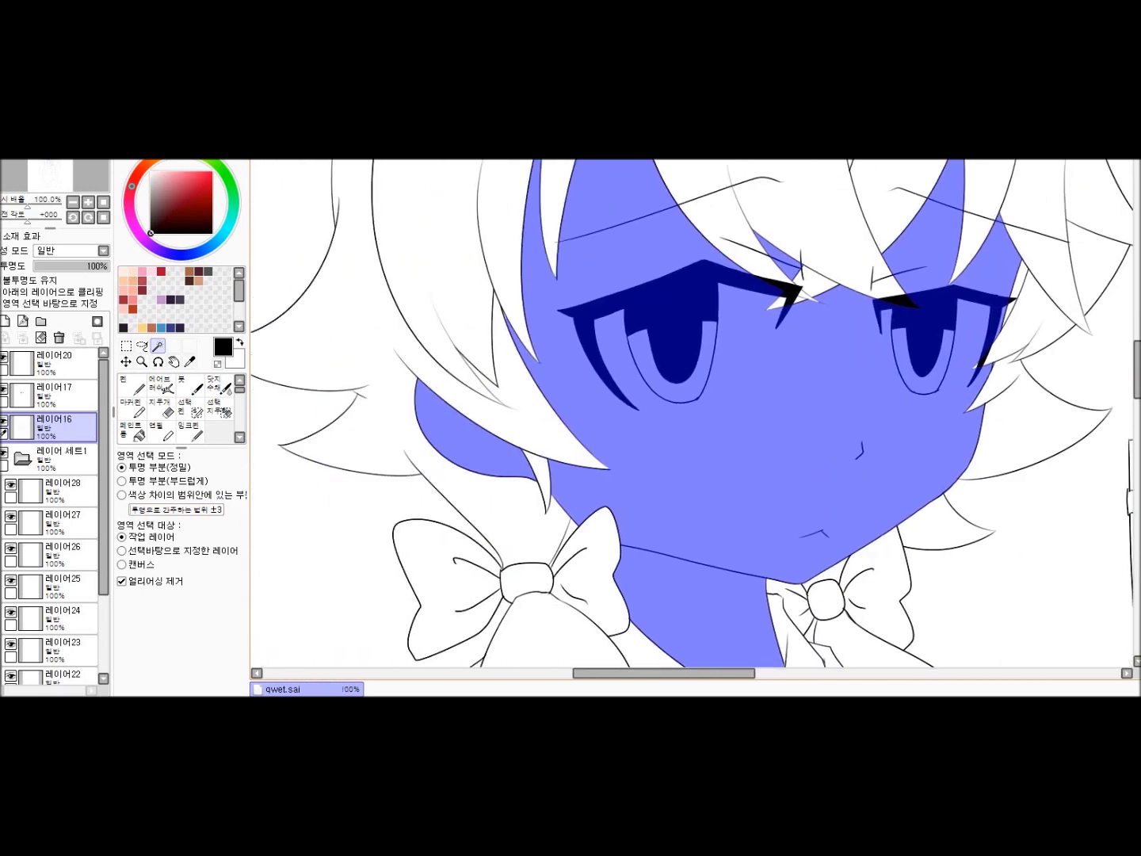
Add the raised hand to the skin selection and fill it with a pale skin colour on 레이어21
{"action": "scroll", "coordinate": [603, 357], "scroll_direction": "down", "scroll_amount": 1}
{"action": "scroll", "coordinate": [603, 357], "scroll_direction": "up", "scroll_amount": 5}
{"action": "scroll", "coordinate": [602, 356], "scroll_direction": "down", "scroll_amount": 6}
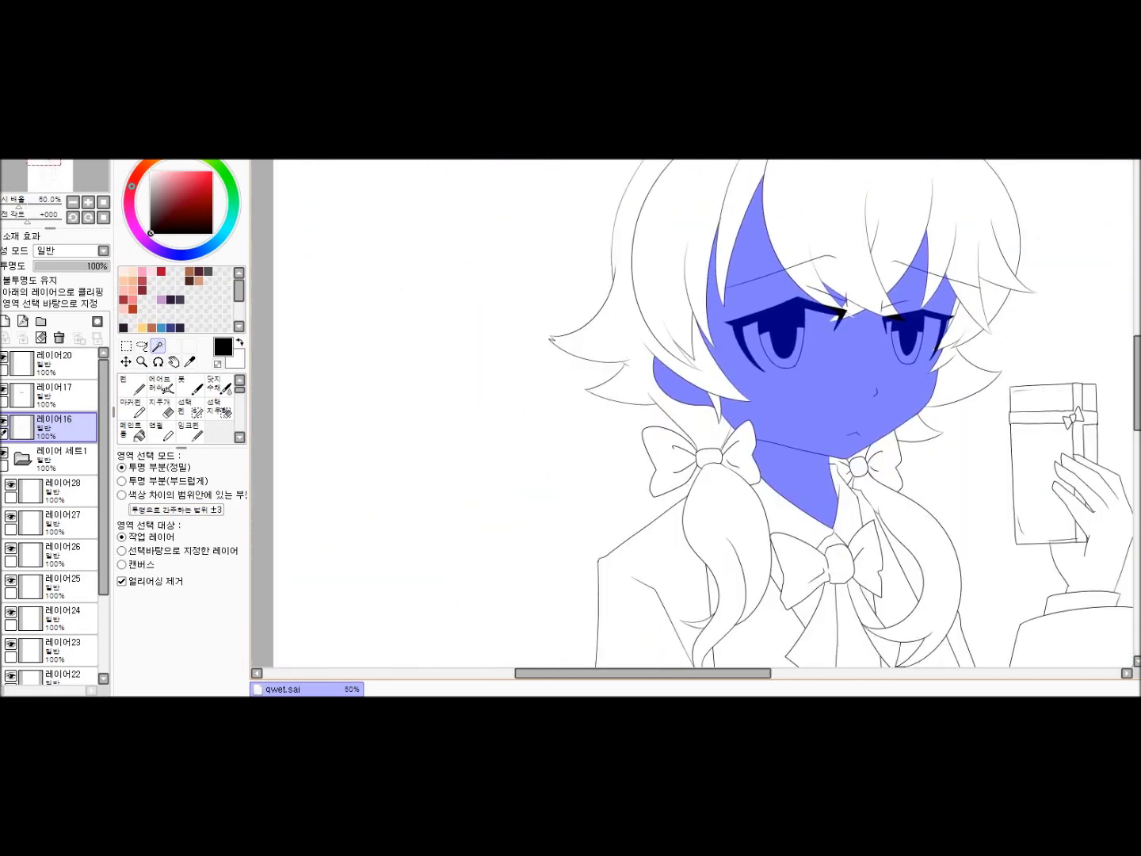
{"action": "scroll", "coordinate": [697, 412], "scroll_direction": "down", "scroll_amount": 1}
{"action": "scroll", "coordinate": [697, 412], "scroll_direction": "up", "scroll_amount": 2}
{"action": "scroll", "coordinate": [697, 412], "scroll_direction": "down", "scroll_amount": 3}
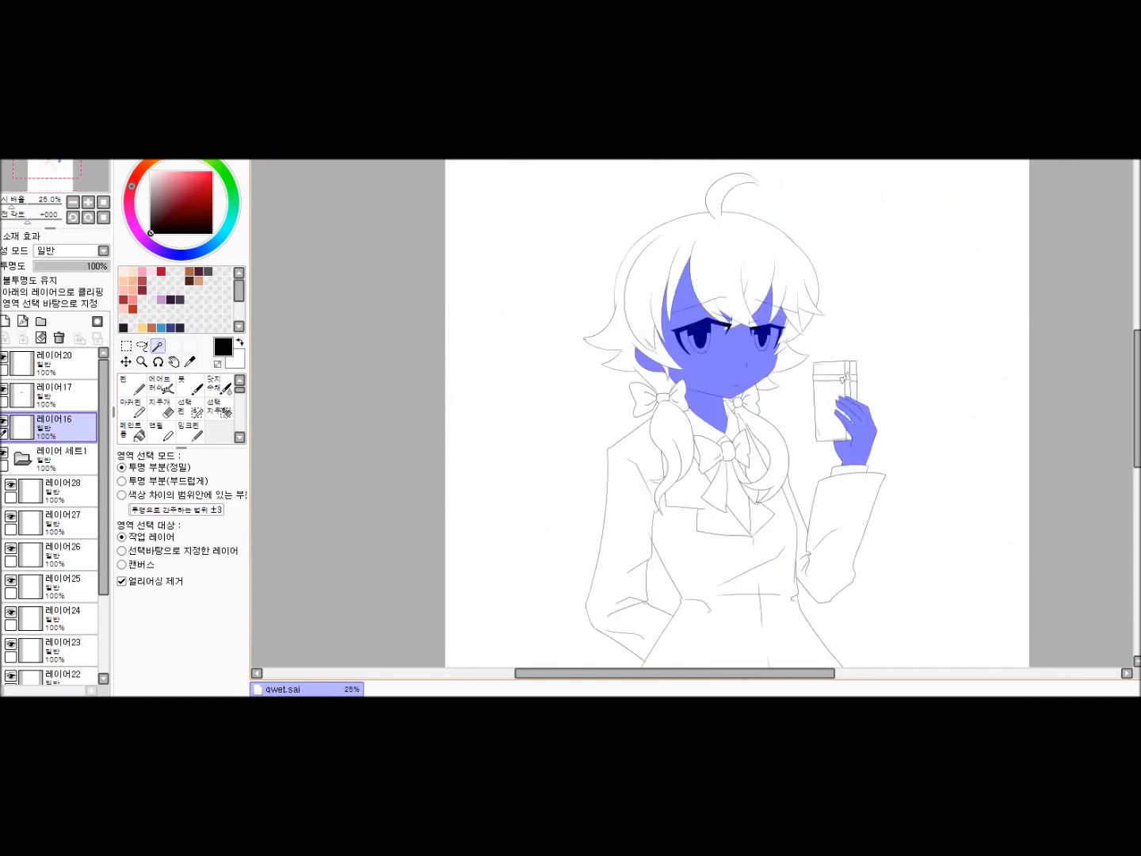
{"action": "scroll", "coordinate": [697, 412], "scroll_direction": "up", "scroll_amount": 1}
{"action": "scroll", "coordinate": [52, 516], "scroll_direction": "down", "scroll_amount": 2}
{"action": "left_click", "coordinate": [64, 604]}
{"action": "scroll", "coordinate": [698, 412], "scroll_direction": "up", "scroll_amount": 1}
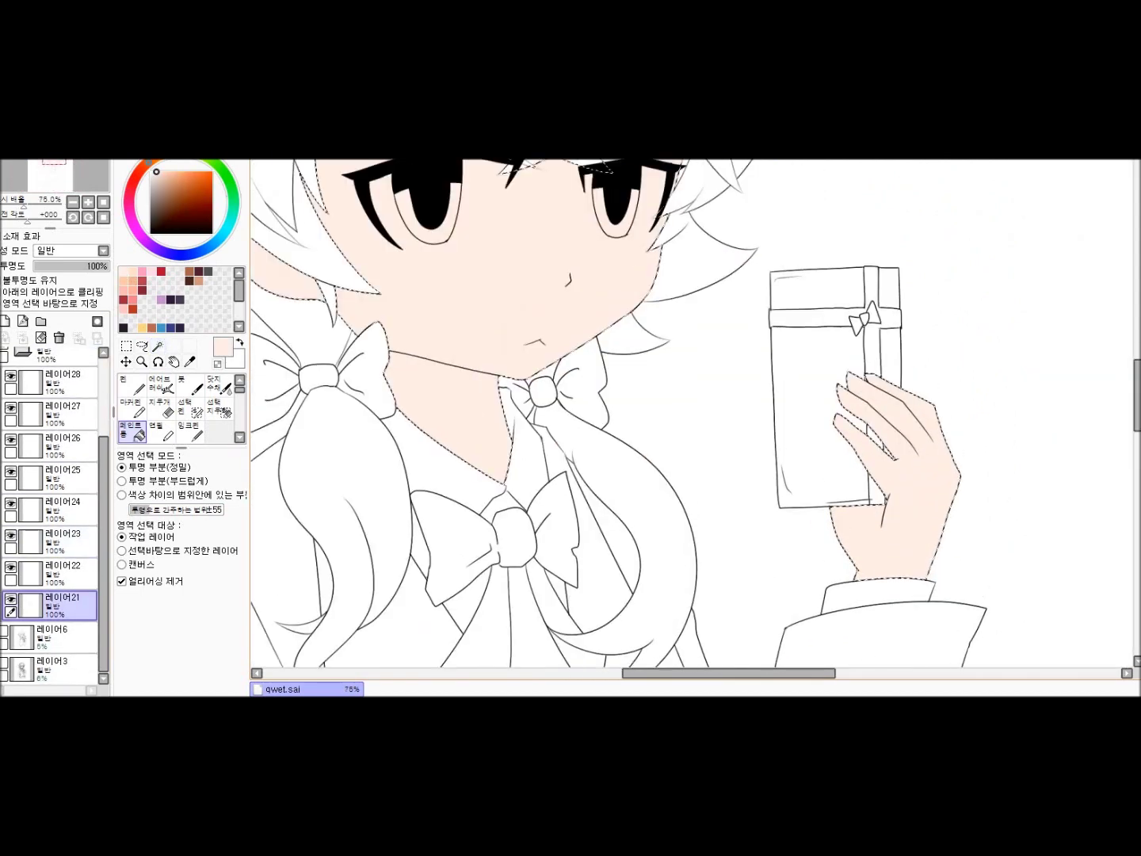
Select the main hair mass and bangs on 레이어16 with the magic wand
{"action": "key", "text": "m"}
{"action": "scroll", "coordinate": [51, 516], "scroll_direction": "up", "scroll_amount": 2}
{"action": "left_click", "coordinate": [63, 427]}
{"action": "key", "text": "w"}
{"action": "left_click", "coordinate": [516, 239]}
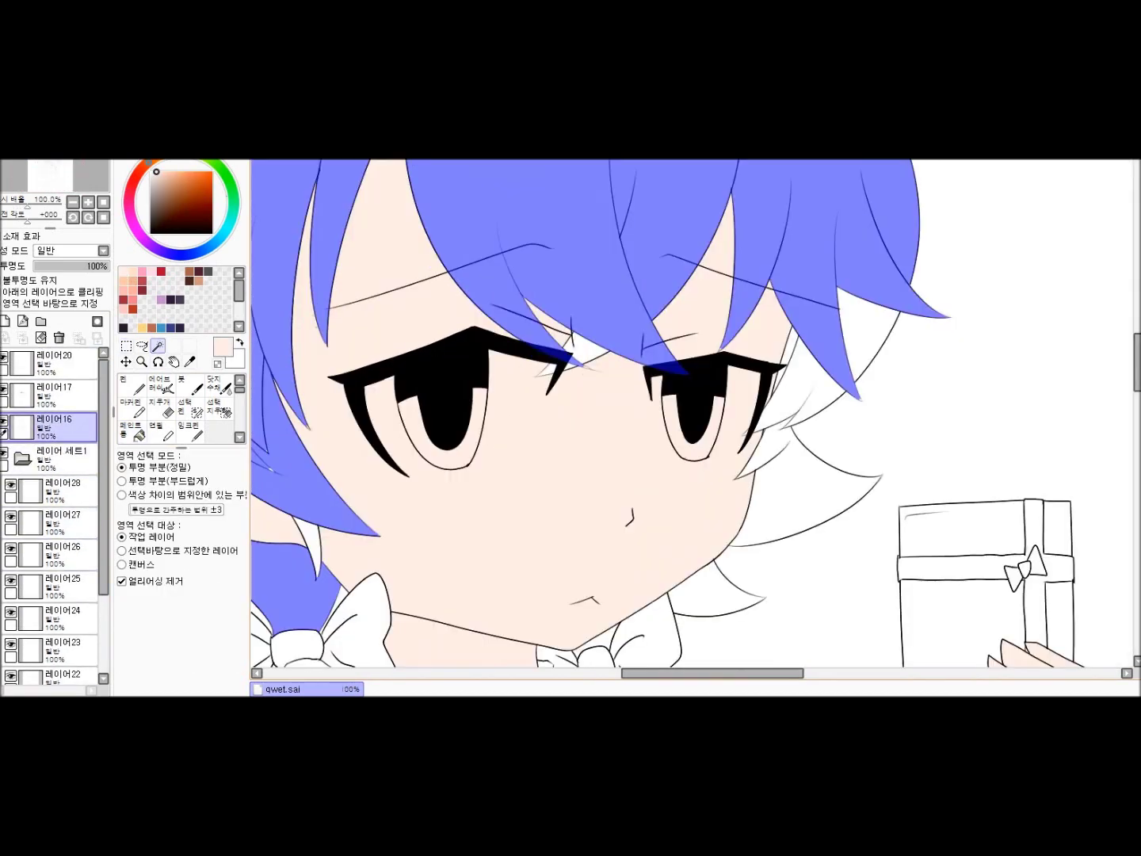
{"action": "scroll", "coordinate": [554, 341], "scroll_direction": "up", "scroll_amount": 8}
{"action": "scroll", "coordinate": [695, 411], "scroll_direction": "down", "scroll_amount": 5}
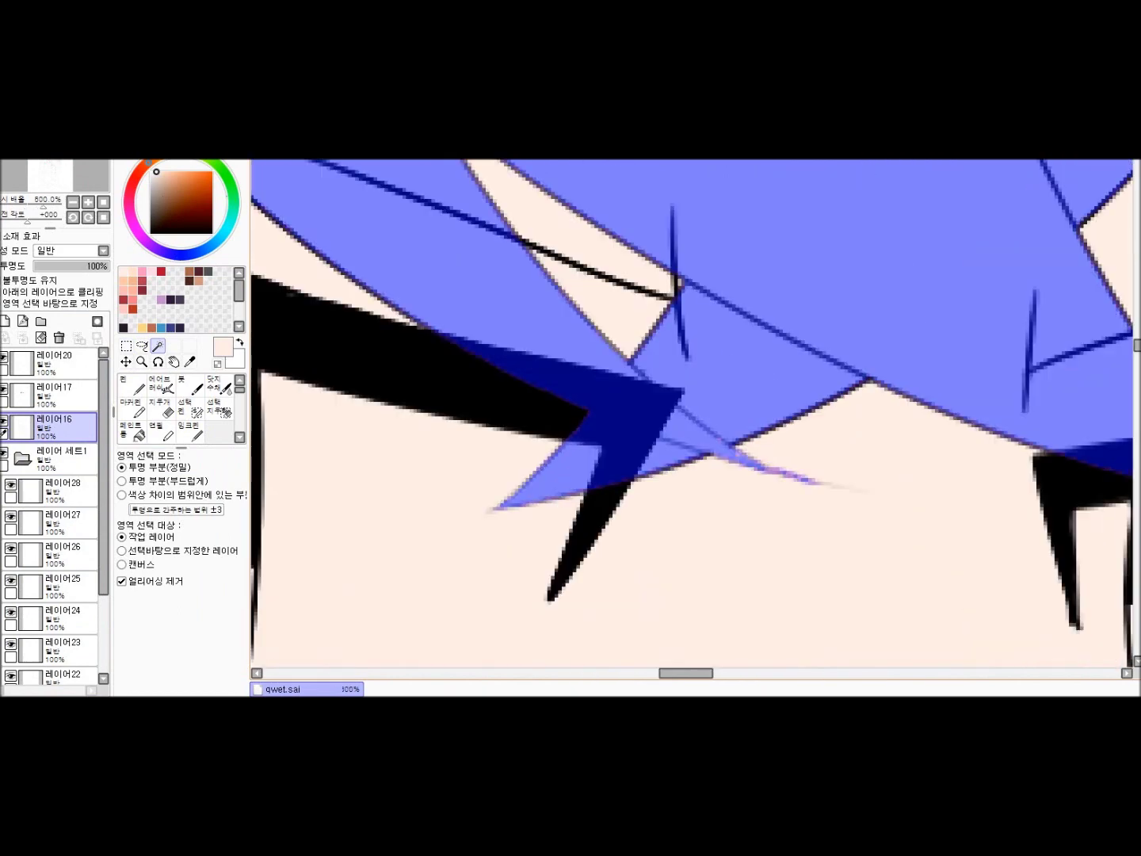
{"action": "scroll", "coordinate": [695, 412], "scroll_direction": "up", "scroll_amount": 3}
{"action": "scroll", "coordinate": [666, 420], "scroll_direction": "up", "scroll_amount": 3}
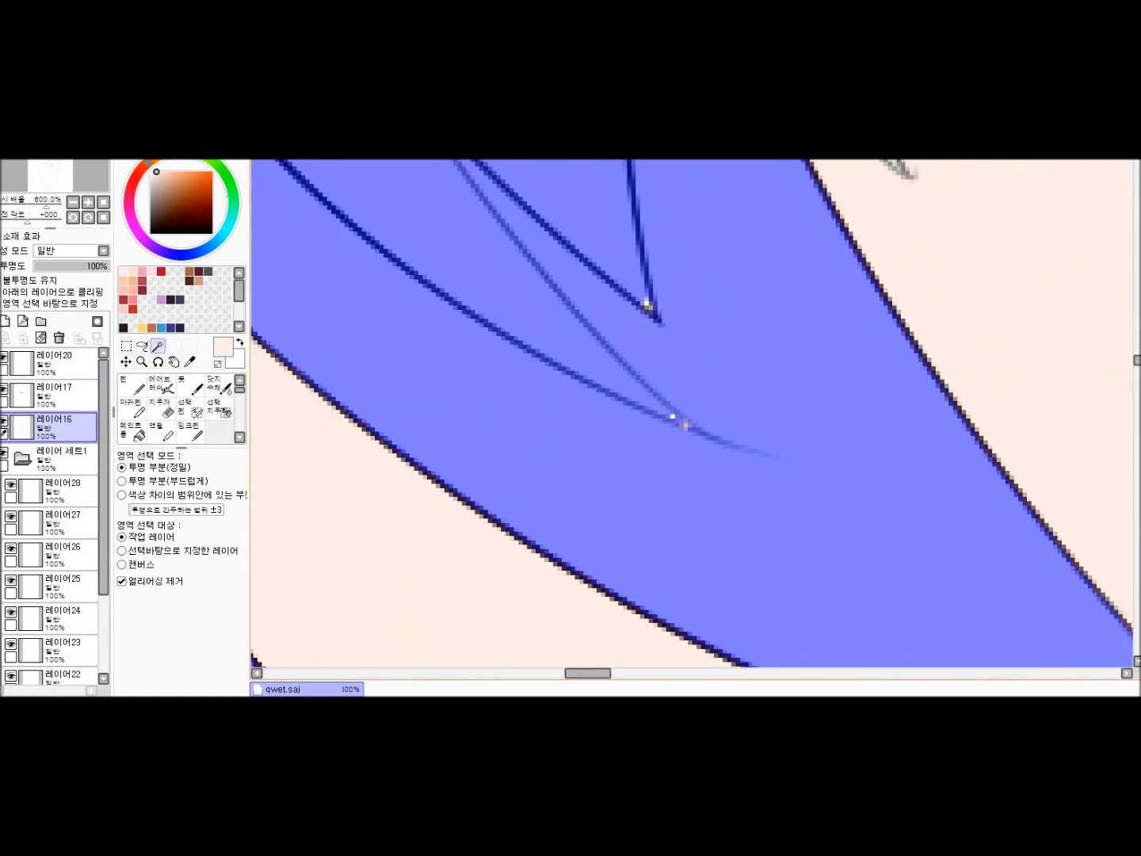
Cover the missed corners and strand tips of the bangs with the selection pen
{"action": "key", "text": "s"}
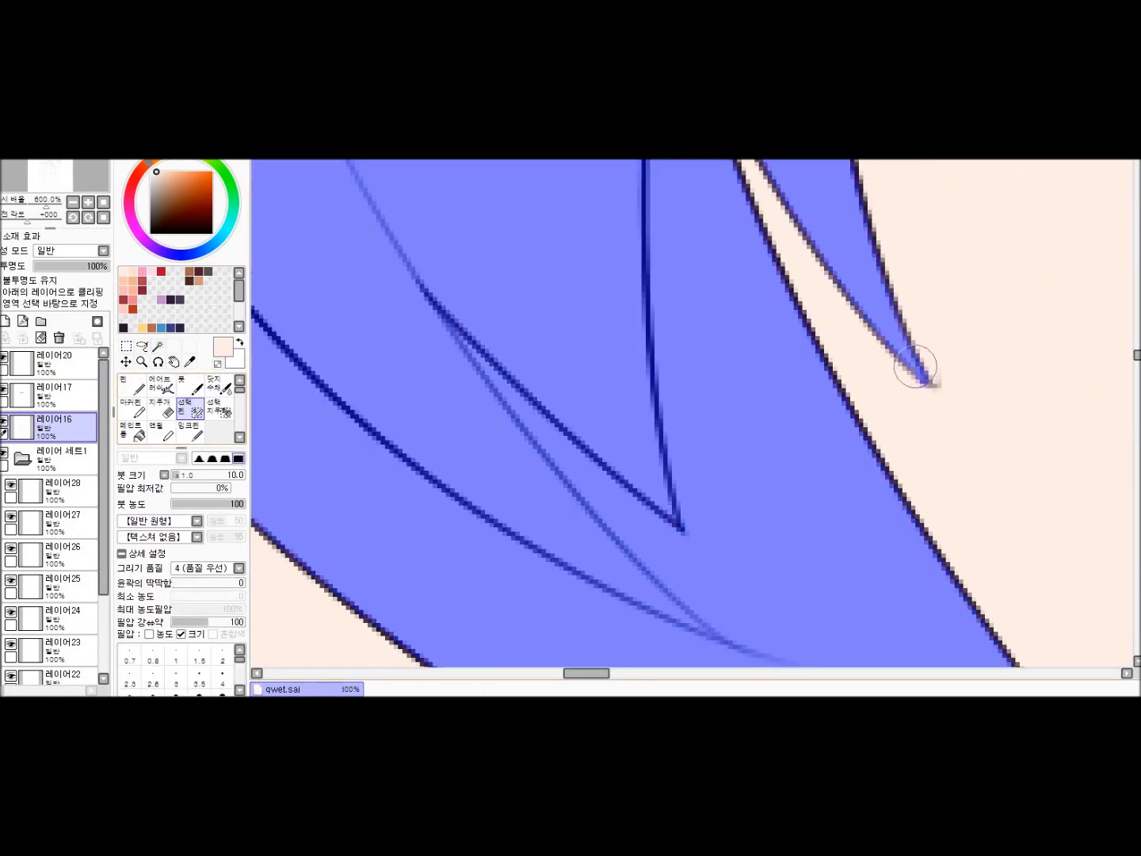
{"action": "scroll", "coordinate": [916, 367], "scroll_direction": "down", "scroll_amount": 5}
{"action": "scroll", "coordinate": [910, 431], "scroll_direction": "up", "scroll_amount": 2}
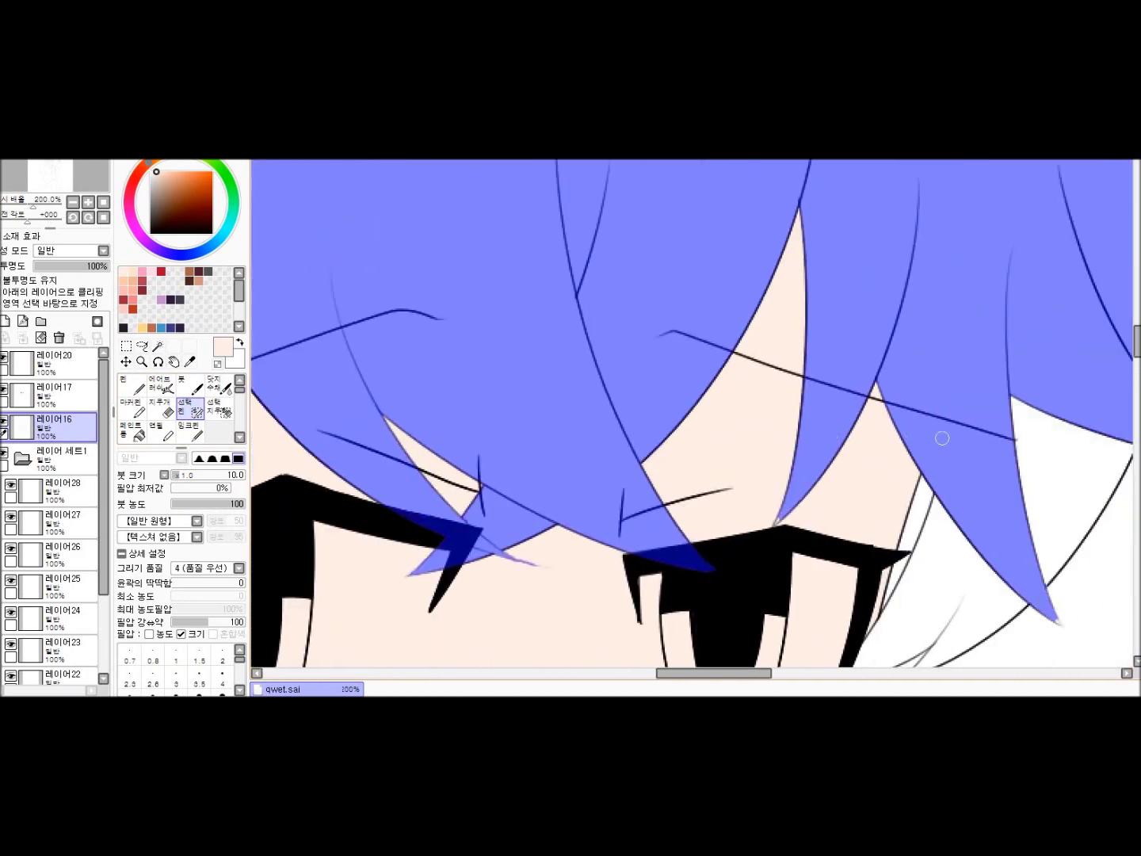
{"action": "scroll", "coordinate": [760, 469], "scroll_direction": "up", "scroll_amount": 3}
{"action": "scroll", "coordinate": [875, 438], "scroll_direction": "down", "scroll_amount": 5}
Add the remaining side flicks and the ponytails to the hair selection with the magic wand
{"action": "key", "text": "w"}
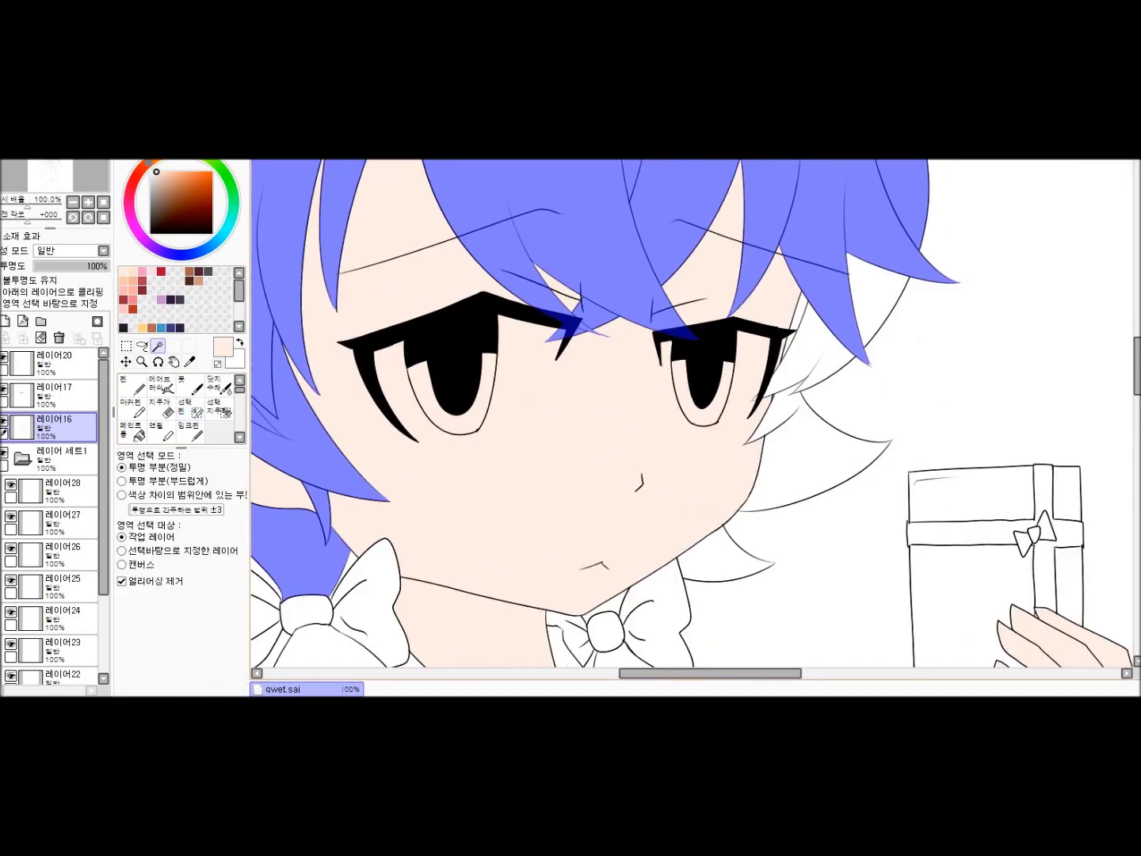
{"action": "scroll", "coordinate": [714, 396], "scroll_direction": "up", "scroll_amount": 2}
{"action": "scroll", "coordinate": [713, 396], "scroll_direction": "down", "scroll_amount": 5}
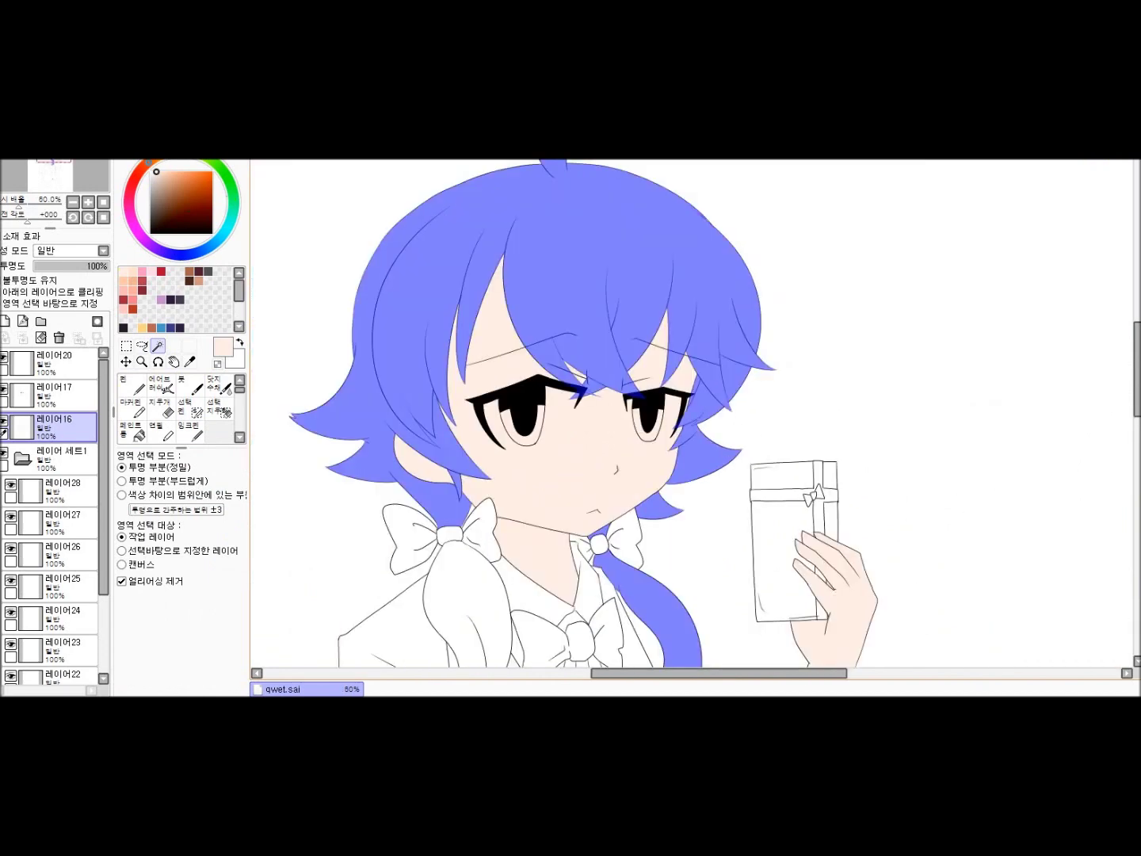
Fill in the unselected ponytail tips and the gaps near the ponytail bows with the selection pen
{"action": "key", "text": "s"}
{"action": "scroll", "coordinate": [625, 418], "scroll_direction": "up", "scroll_amount": 3}
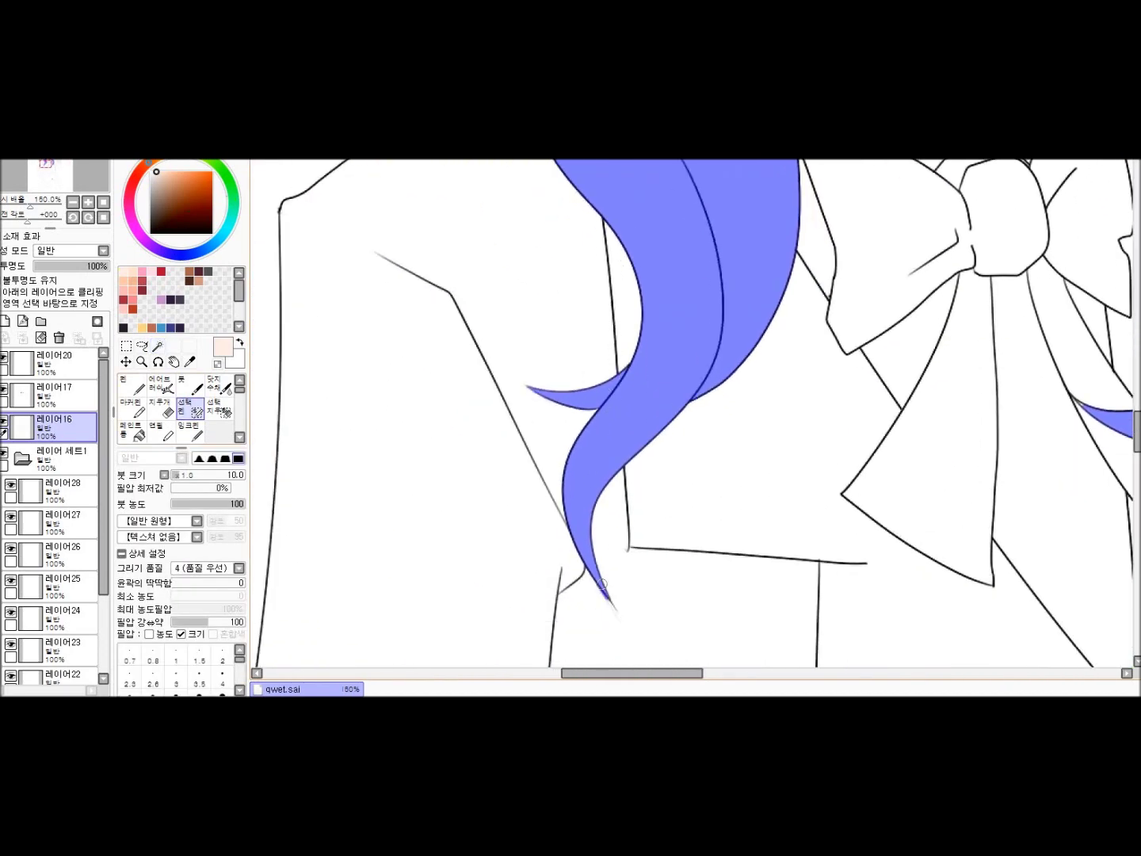
{"action": "scroll", "coordinate": [602, 617], "scroll_direction": "up", "scroll_amount": 4}
{"action": "scroll", "coordinate": [849, 345], "scroll_direction": "down", "scroll_amount": 5}
{"action": "scroll", "coordinate": [673, 411], "scroll_direction": "up", "scroll_amount": 6}
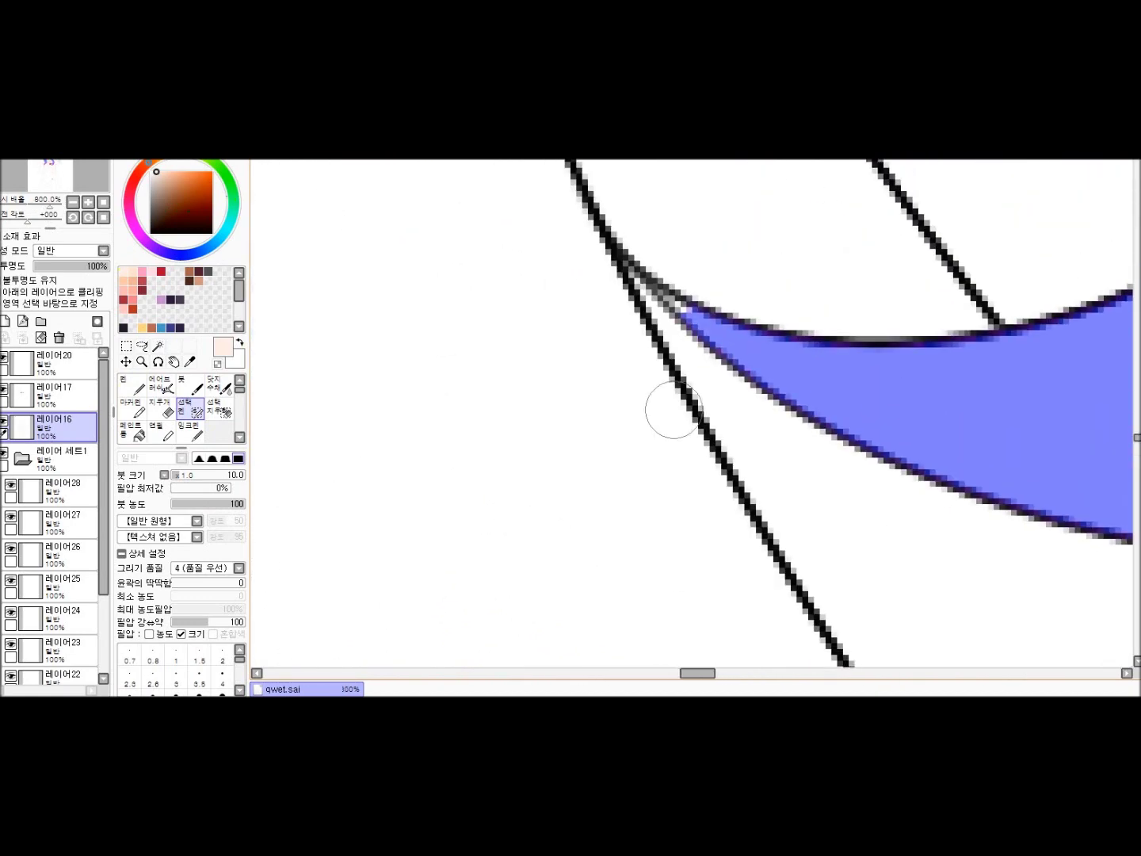
{"action": "scroll", "coordinate": [767, 354], "scroll_direction": "down", "scroll_amount": 5}
{"action": "scroll", "coordinate": [902, 538], "scroll_direction": "up", "scroll_amount": 4}
{"action": "scroll", "coordinate": [897, 523], "scroll_direction": "down", "scroll_amount": 3}
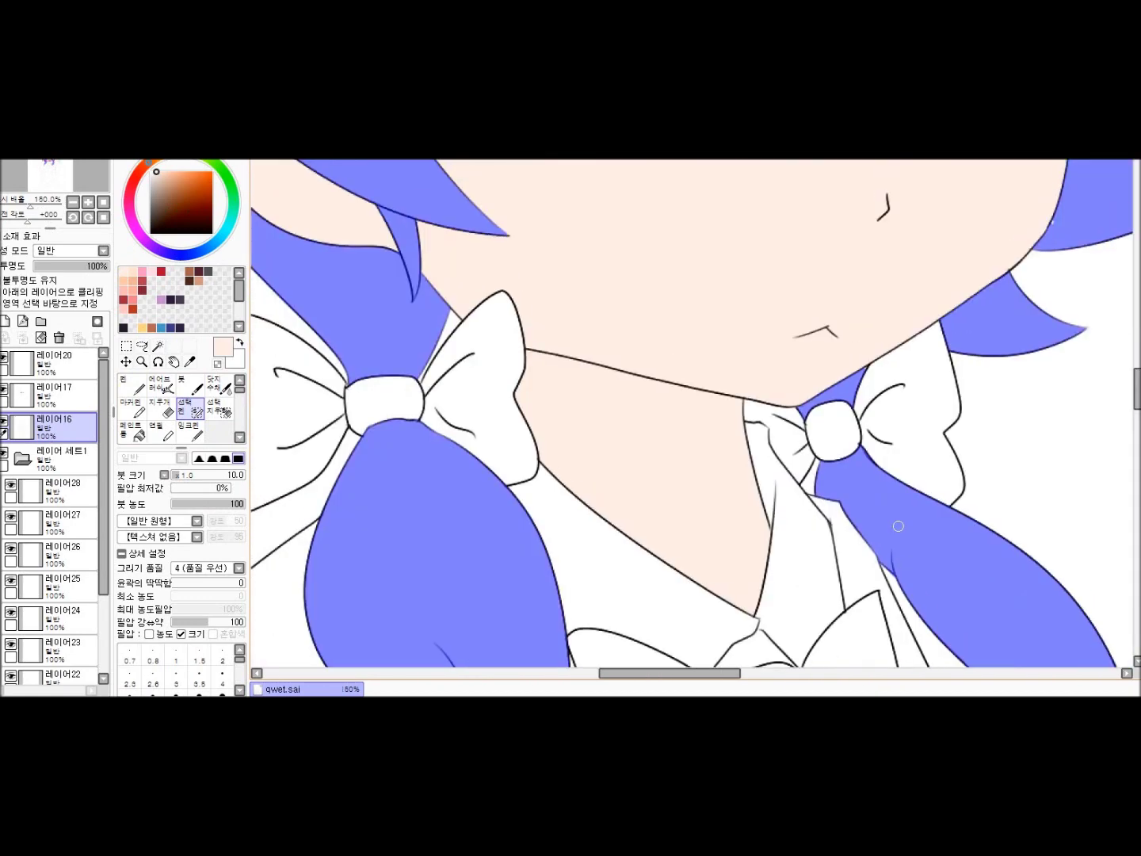
Touch up the hair selection along the cheek and in the pointed strands beside the far eye
{"action": "scroll", "coordinate": [864, 381], "scroll_direction": "up", "scroll_amount": 4}
{"action": "scroll", "coordinate": [865, 381], "scroll_direction": "down", "scroll_amount": 4}
{"action": "scroll", "coordinate": [784, 396], "scroll_direction": "up", "scroll_amount": 4}
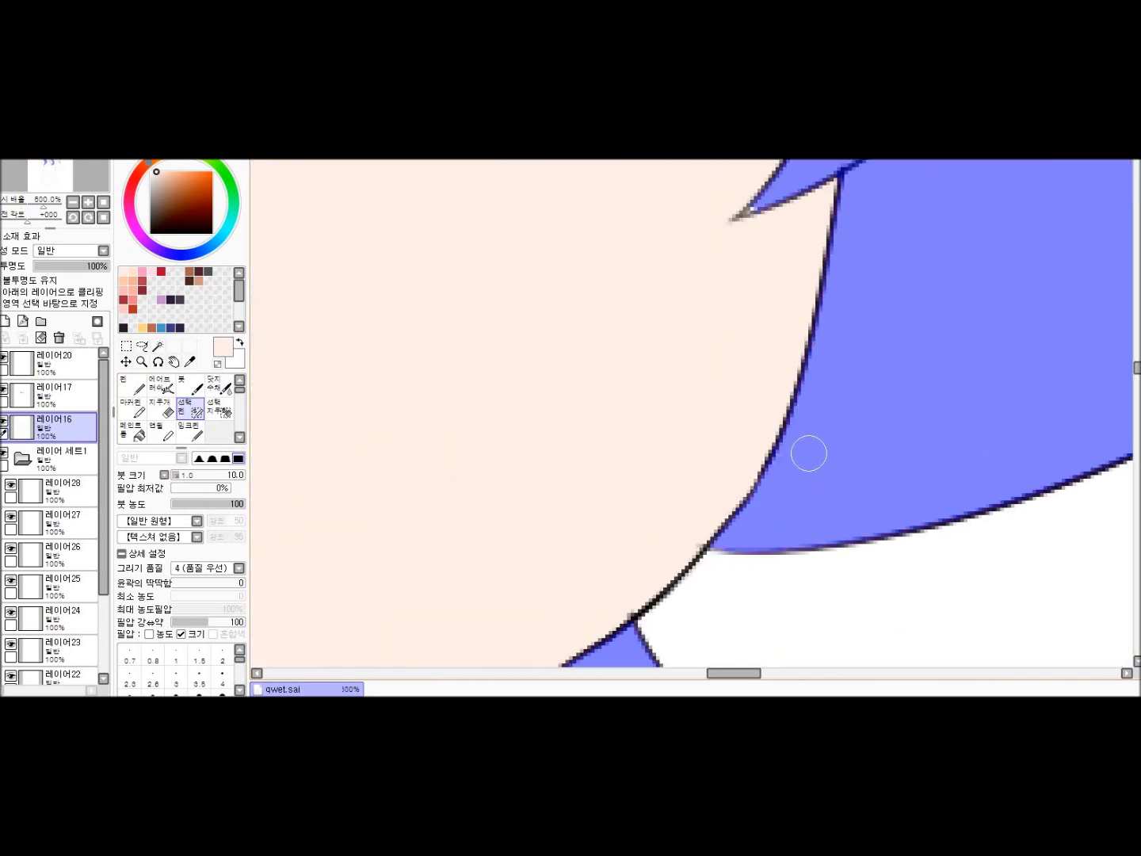
{"action": "scroll", "coordinate": [819, 434], "scroll_direction": "down", "scroll_amount": 2}
{"action": "scroll", "coordinate": [751, 461], "scroll_direction": "up", "scroll_amount": 2}
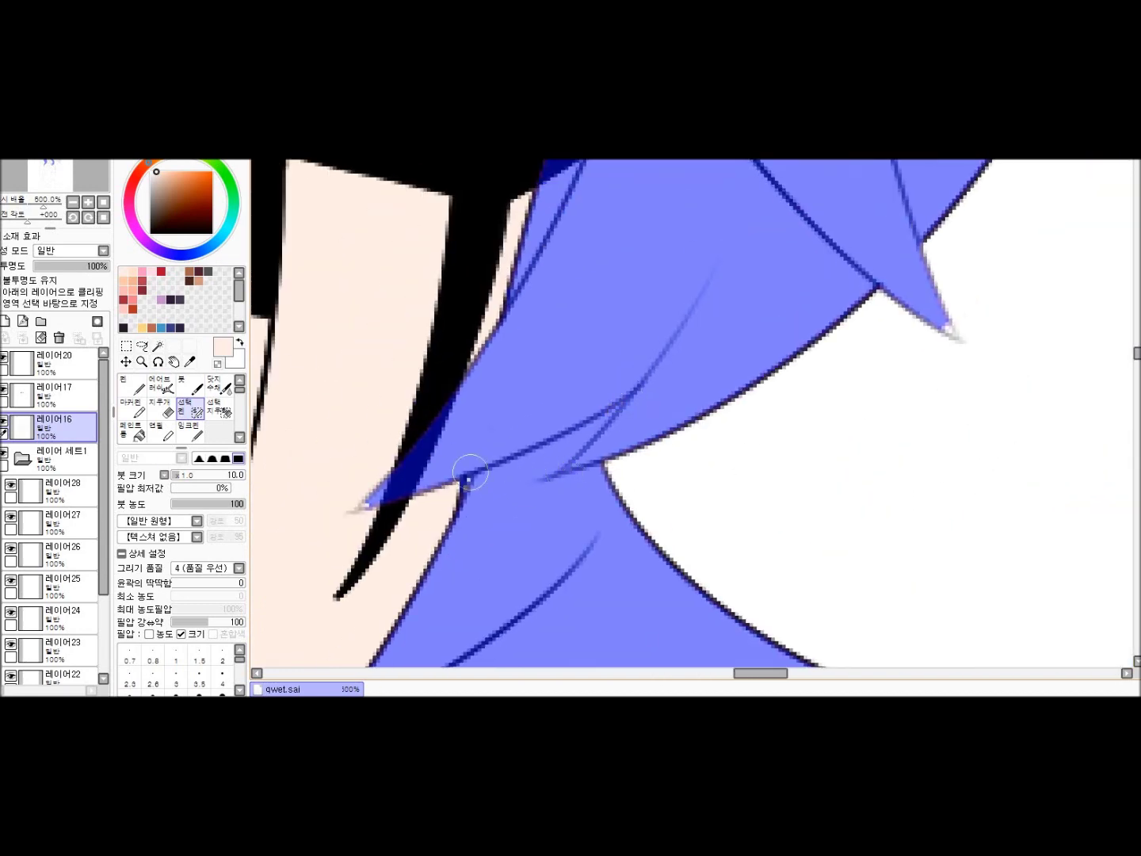
{"action": "scroll", "coordinate": [445, 472], "scroll_direction": "down", "scroll_amount": 2}
{"action": "scroll", "coordinate": [952, 475], "scroll_direction": "up", "scroll_amount": 2}
{"action": "scroll", "coordinate": [930, 447], "scroll_direction": "down", "scroll_amount": 4}
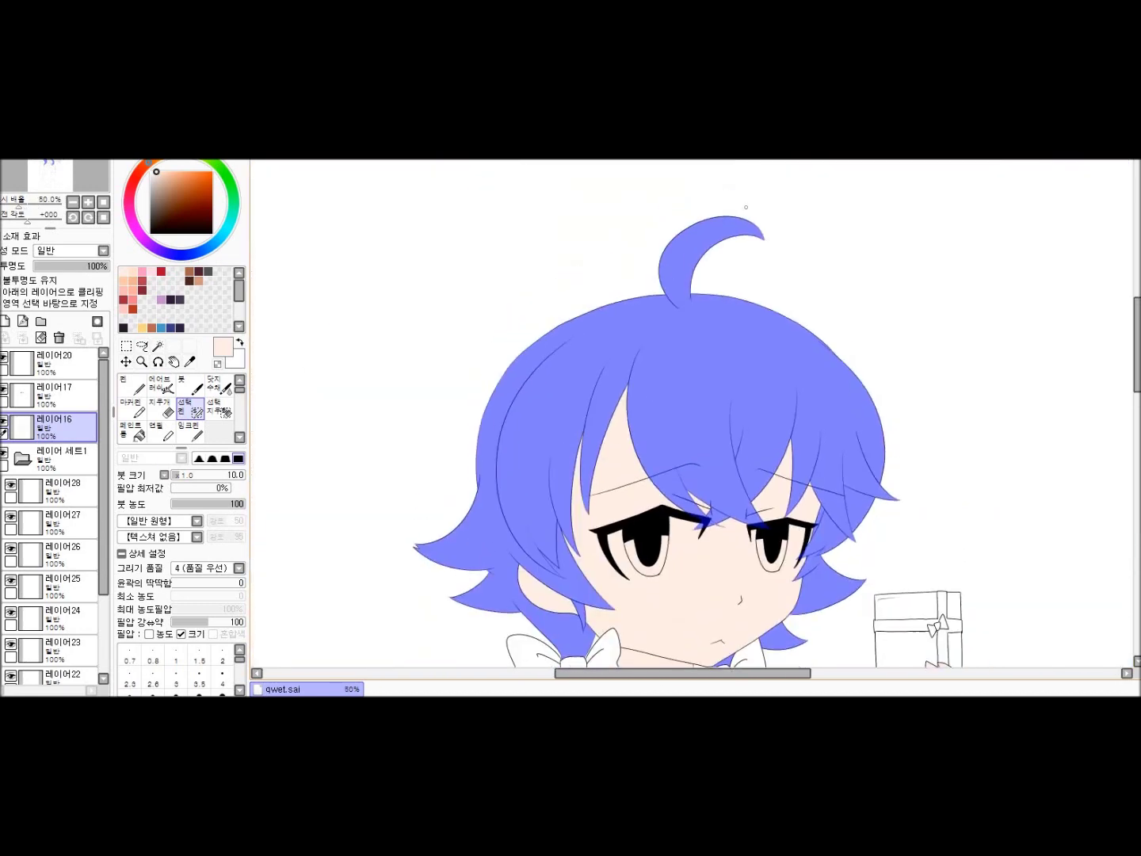
Complete the hair selection at the tip of the top strand and along the head's outer edge
{"action": "scroll", "coordinate": [792, 407], "scroll_direction": "up", "scroll_amount": 4}
{"action": "scroll", "coordinate": [851, 485], "scroll_direction": "down", "scroll_amount": 3}
{"action": "scroll", "coordinate": [764, 365], "scroll_direction": "up", "scroll_amount": 3}
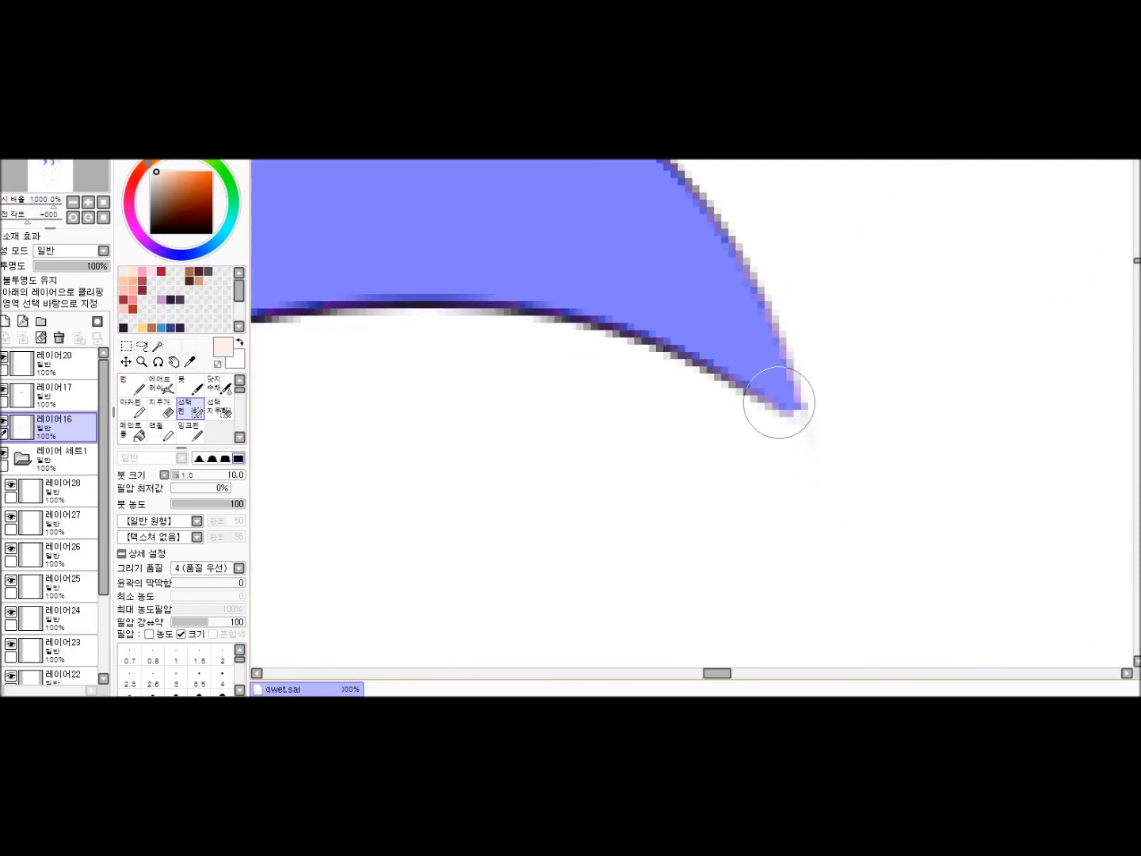
{"action": "scroll", "coordinate": [776, 400], "scroll_direction": "down", "scroll_amount": 3}
{"action": "scroll", "coordinate": [621, 383], "scroll_direction": "up", "scroll_amount": 3}
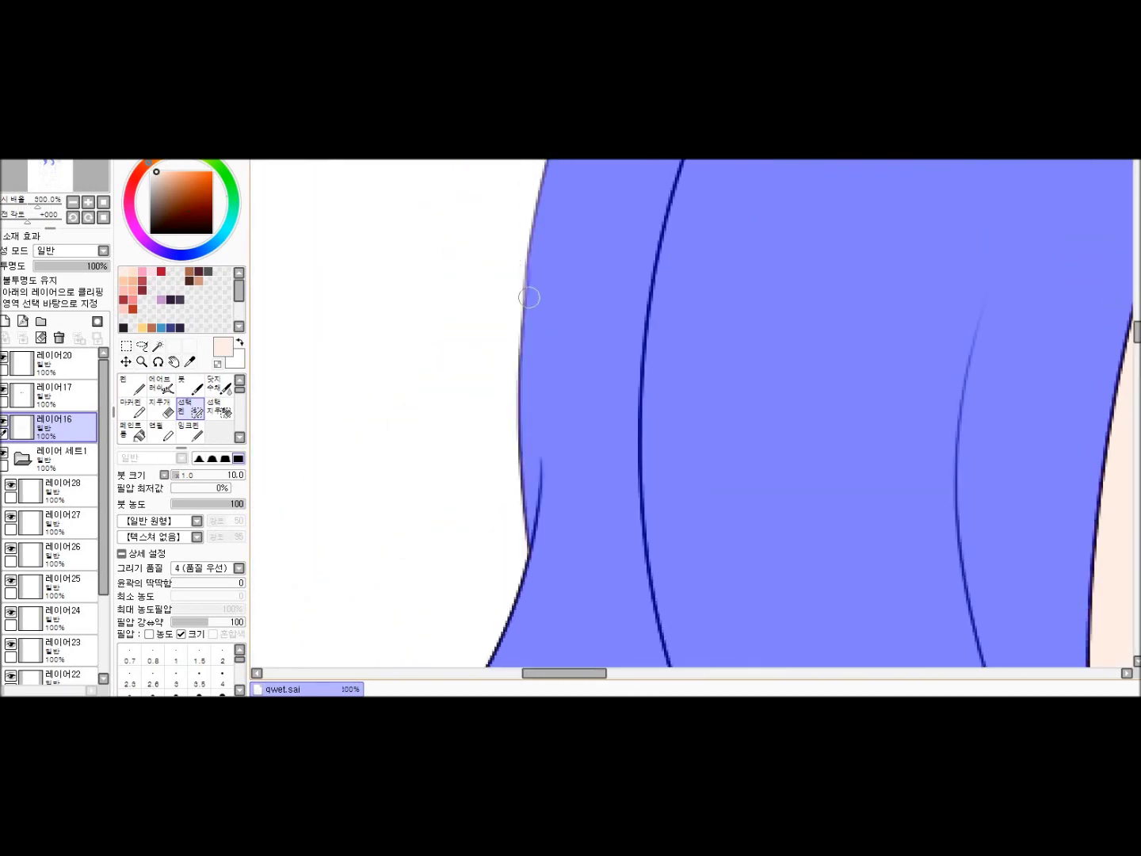
Finish the hair selection and fill it with pink on 레이어22
{"action": "scroll", "coordinate": [529, 297], "scroll_direction": "down", "scroll_amount": 3}
{"action": "scroll", "coordinate": [471, 328], "scroll_direction": "up", "scroll_amount": 5}
{"action": "scroll", "coordinate": [533, 436], "scroll_direction": "down", "scroll_amount": 8}
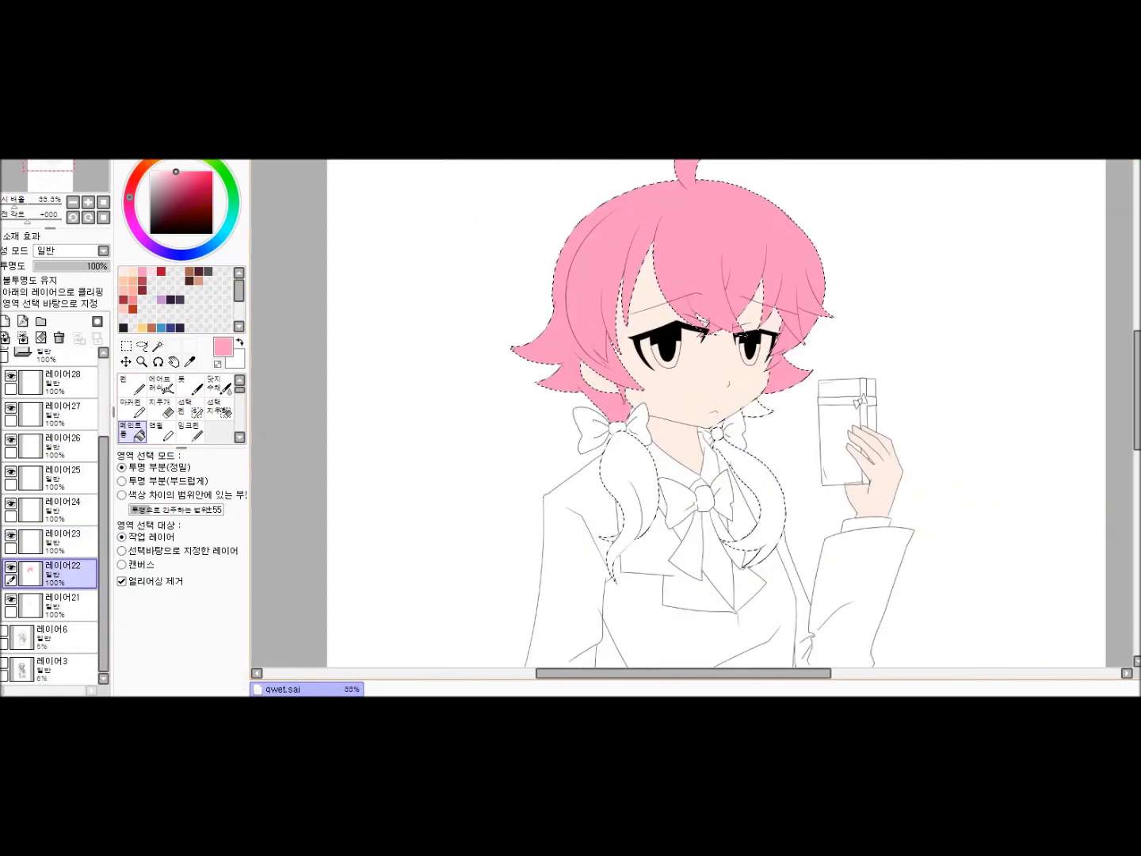
Select the irises of both eyes on 레이어17 with the magic wand
{"action": "scroll", "coordinate": [688, 411], "scroll_direction": "up", "scroll_amount": 2}
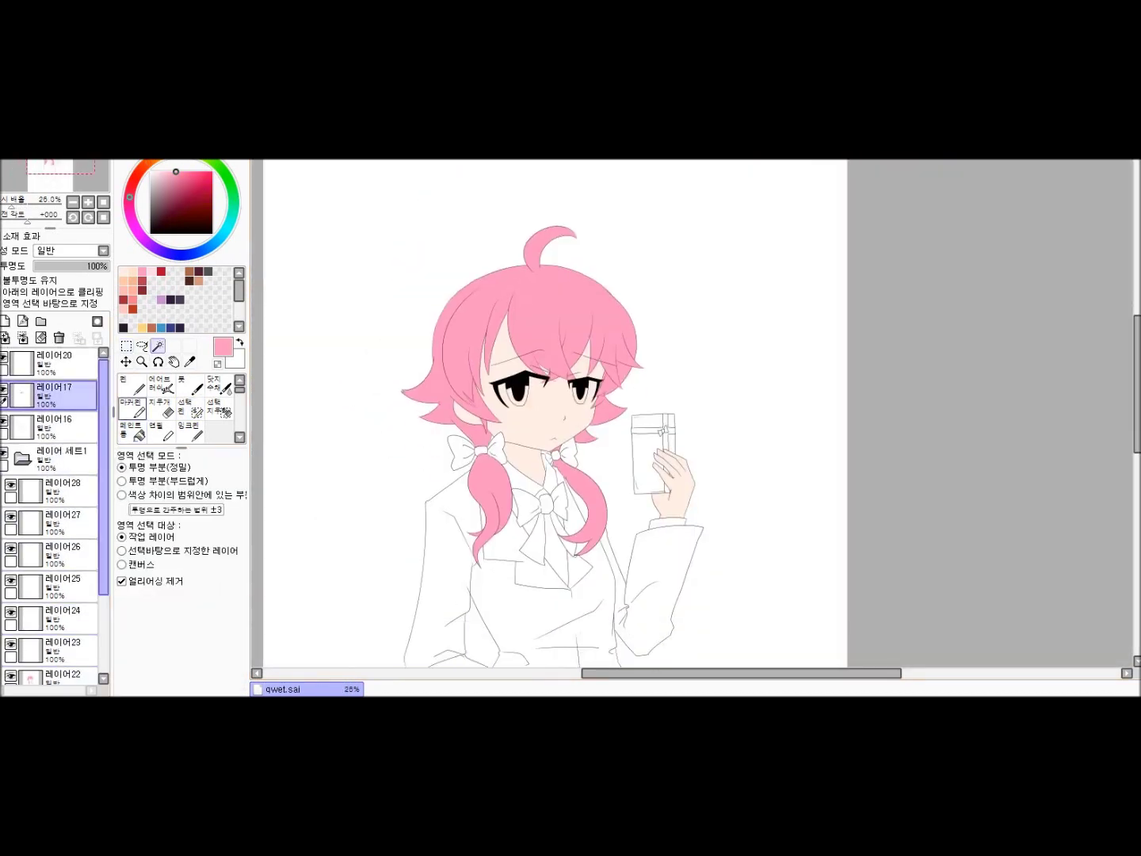
{"action": "scroll", "coordinate": [689, 412], "scroll_direction": "up", "scroll_amount": 2}
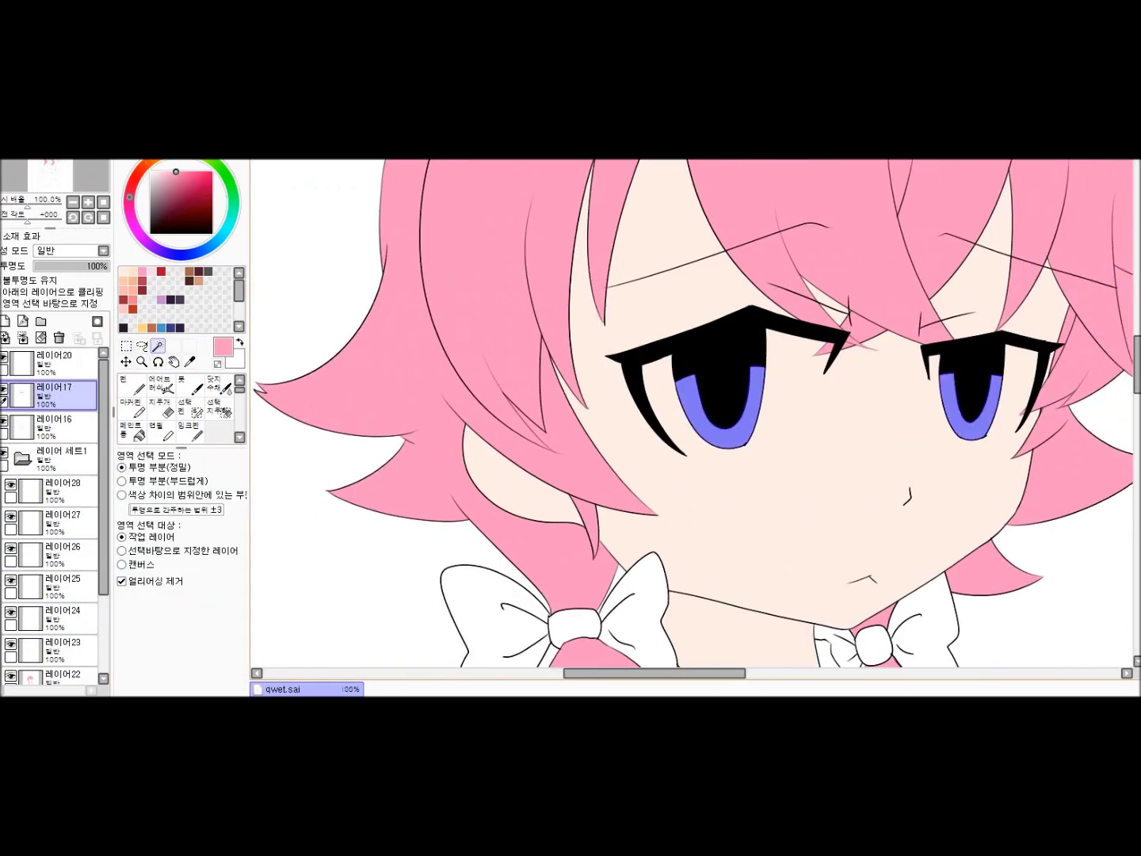
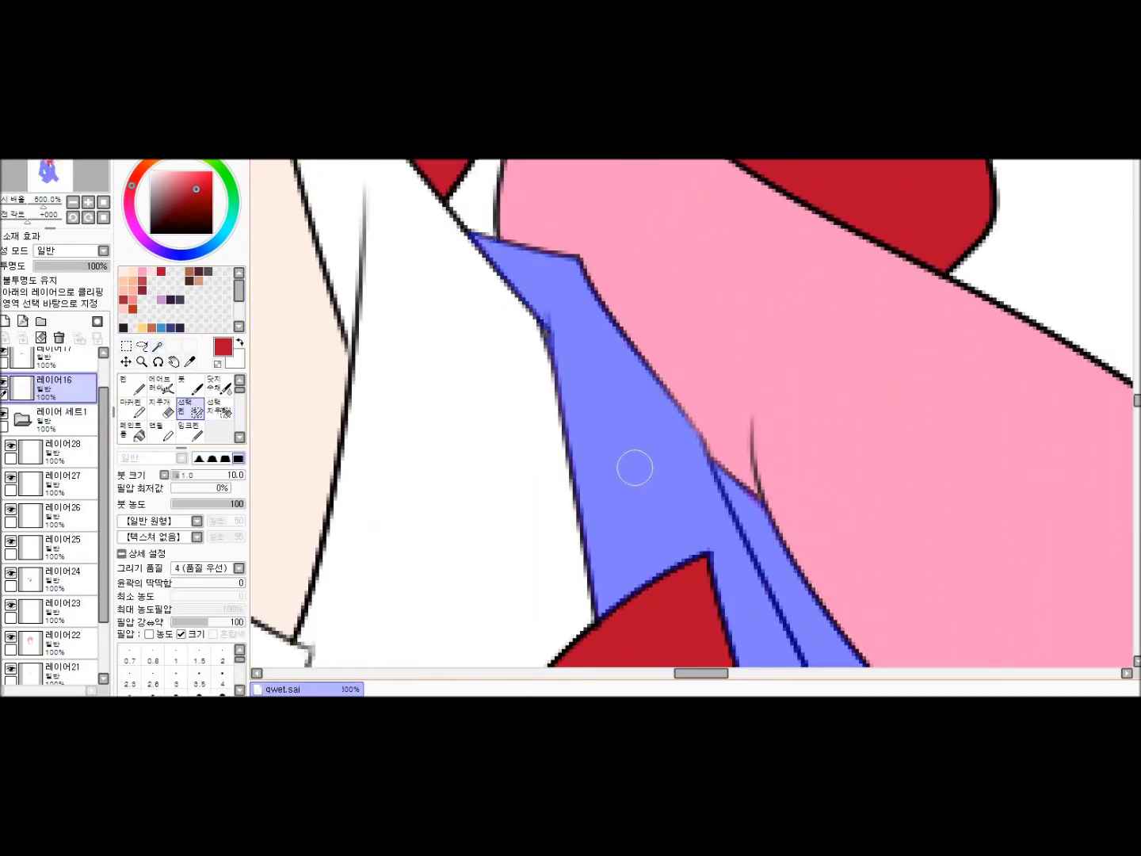
Complete the jacket selection on 레이어16, covering gaps at the lapels and folds and adding the raised sleeve
{"action": "scroll", "coordinate": [566, 367], "scroll_direction": "up", "scroll_amount": 2}
{"action": "scroll", "coordinate": [599, 478], "scroll_direction": "down", "scroll_amount": 4}
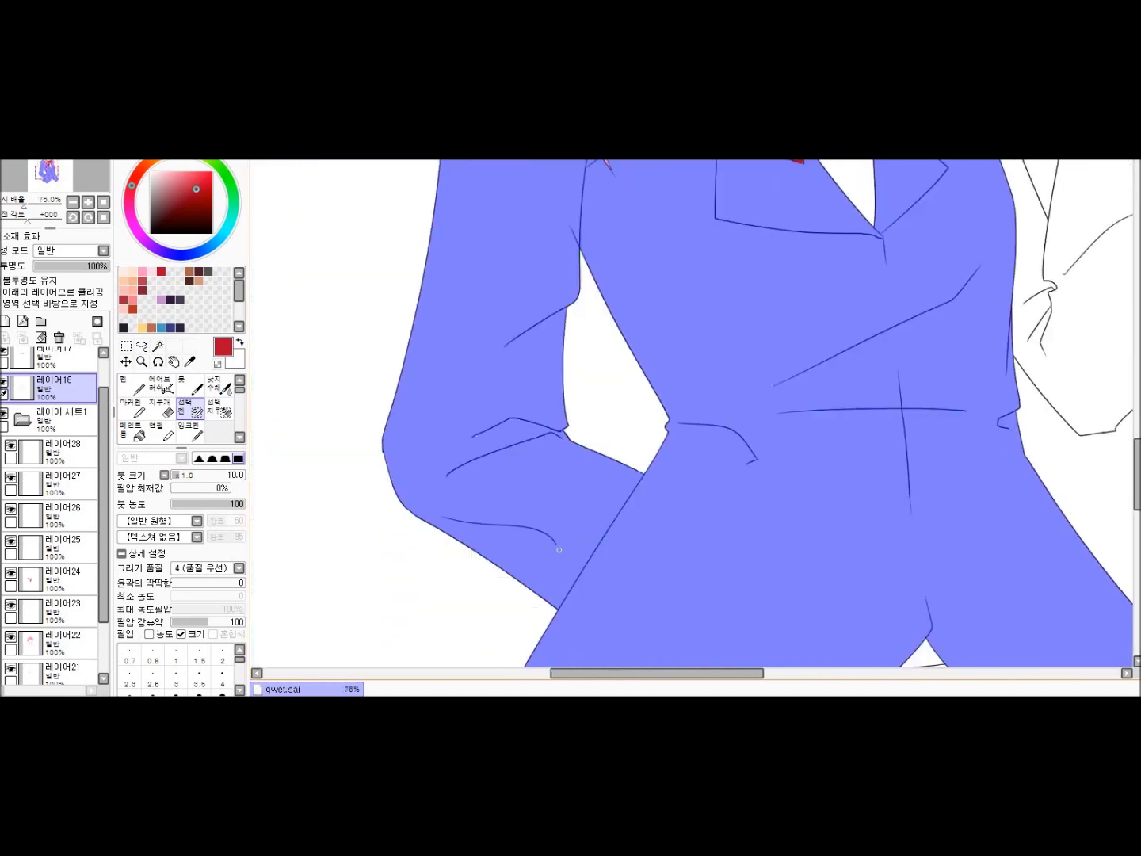
{"action": "scroll", "coordinate": [860, 310], "scroll_direction": "down", "scroll_amount": 3}
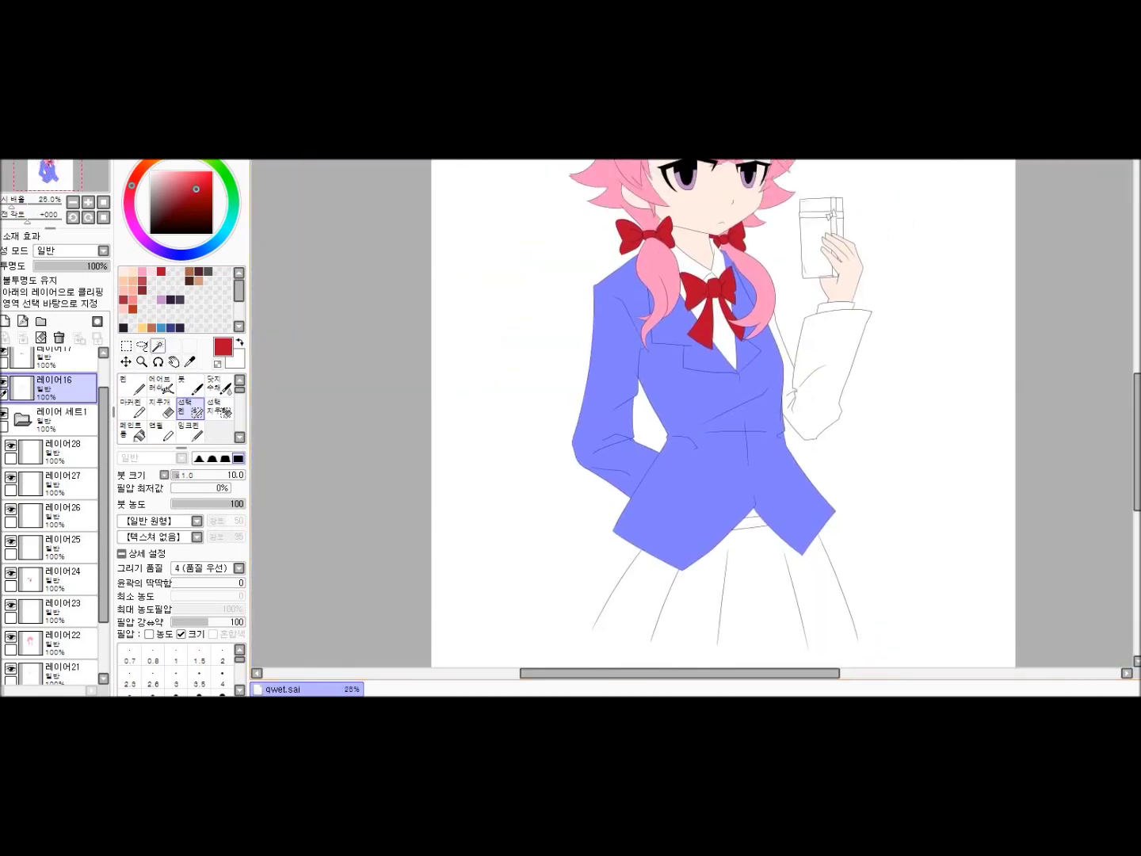
{"action": "left_click", "coordinate": [158, 346]}
{"action": "scroll", "coordinate": [51, 516], "scroll_direction": "down", "scroll_amount": 1}
Fill the jacket selection with dark maroon on a new layer above 레이어23 and clear the selection
{"action": "left_click", "coordinate": [68, 565]}
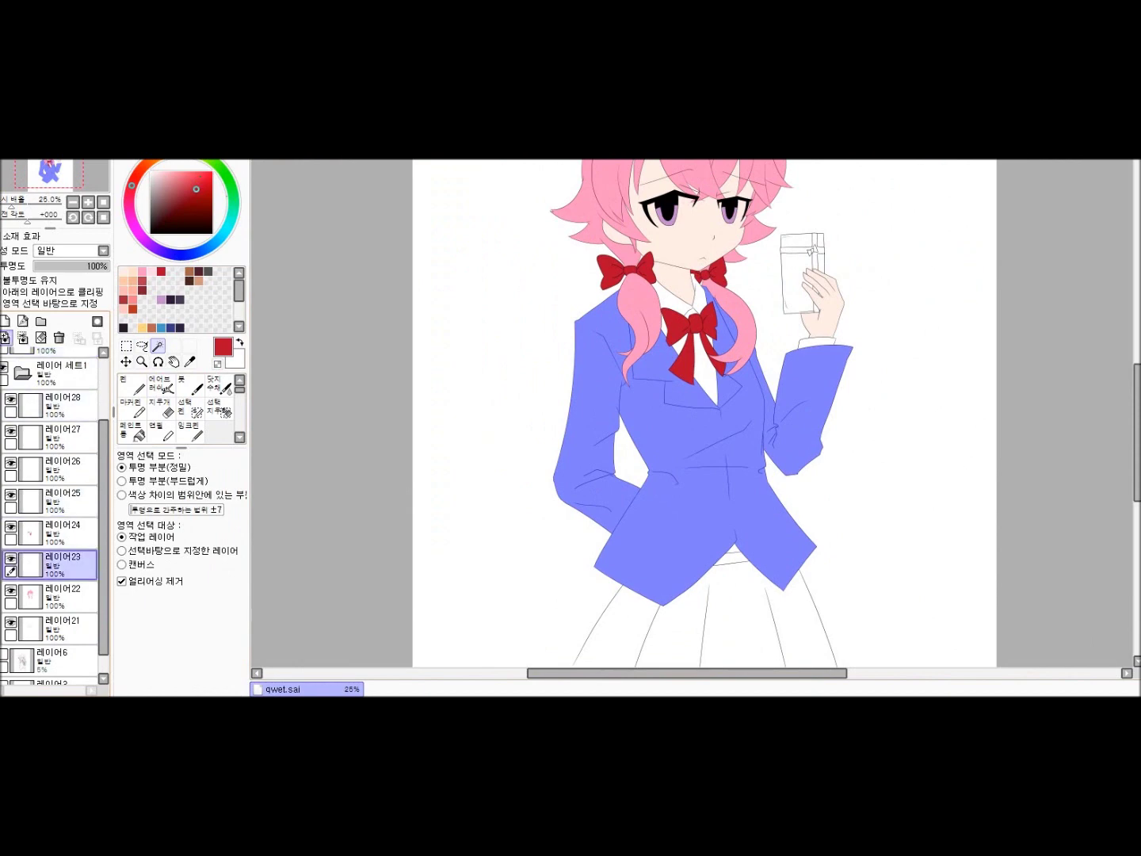
{"action": "left_click", "coordinate": [674, 475]}
{"action": "scroll", "coordinate": [690, 412], "scroll_direction": "up", "scroll_amount": 3}
{"action": "scroll", "coordinate": [690, 412], "scroll_direction": "down", "scroll_amount": 3}
{"action": "left_click", "coordinate": [126, 346]}
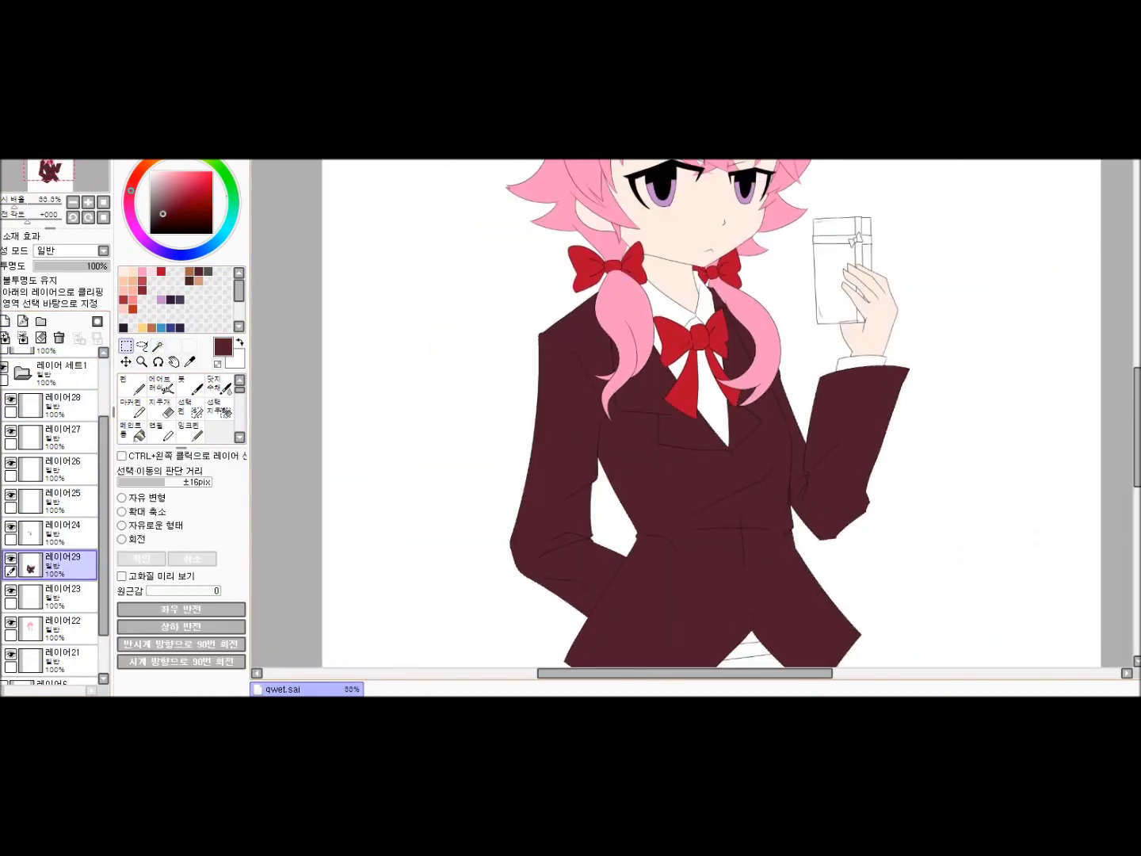
Select the shirt and collar areas around the neck bow on 레이어16 with the magic wand
{"action": "scroll", "coordinate": [52, 515], "scroll_direction": "up", "scroll_amount": 1}
{"action": "left_click", "coordinate": [67, 547]}
{"action": "scroll", "coordinate": [52, 516], "scroll_direction": "up", "scroll_amount": 1}
{"action": "left_click", "coordinate": [55, 426]}
{"action": "left_click", "coordinate": [158, 347]}
{"action": "left_click", "coordinate": [662, 380]}
{"action": "scroll", "coordinate": [662, 380], "scroll_direction": "up", "scroll_amount": 4}
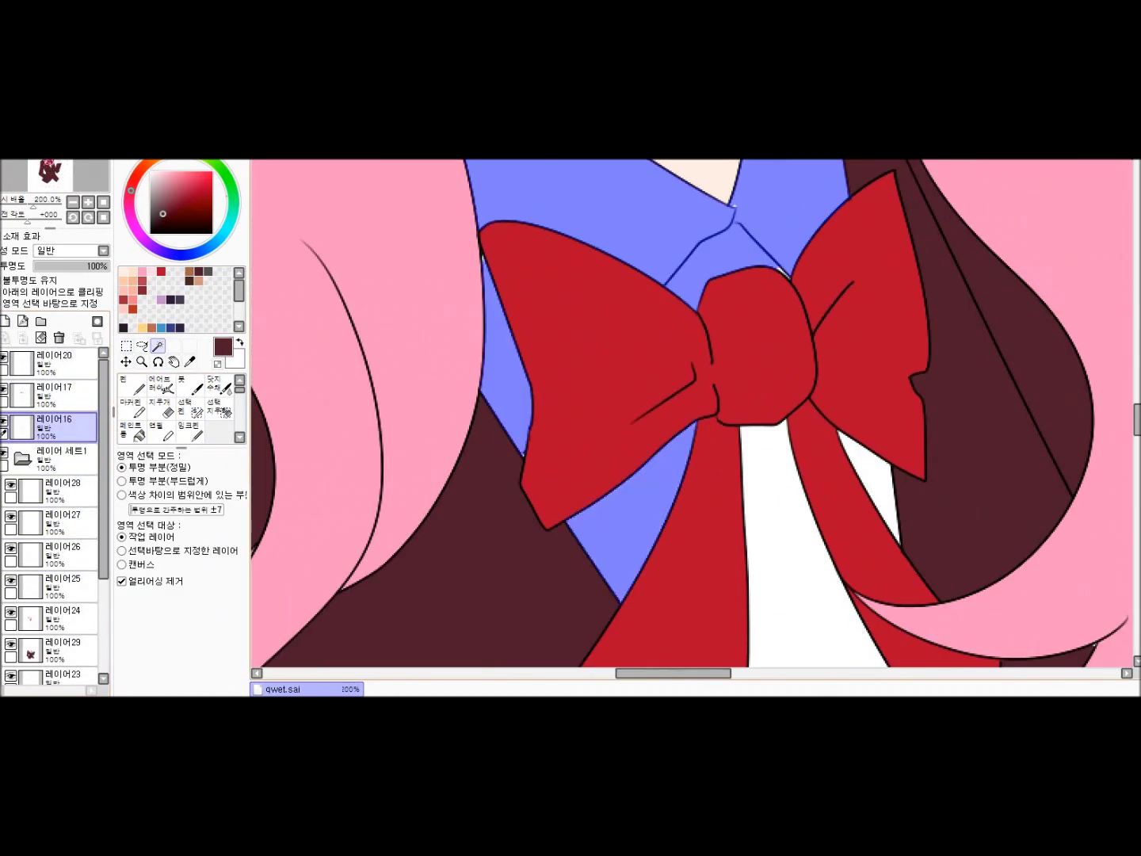
Cover the missed spots around the collar and bow, and add the cuff and the shirt piece below the jacket opening
{"action": "scroll", "coordinate": [662, 380], "scroll_direction": "down", "scroll_amount": 1}
{"action": "scroll", "coordinate": [748, 374], "scroll_direction": "up", "scroll_amount": 5}
{"action": "key", "text": "e"}
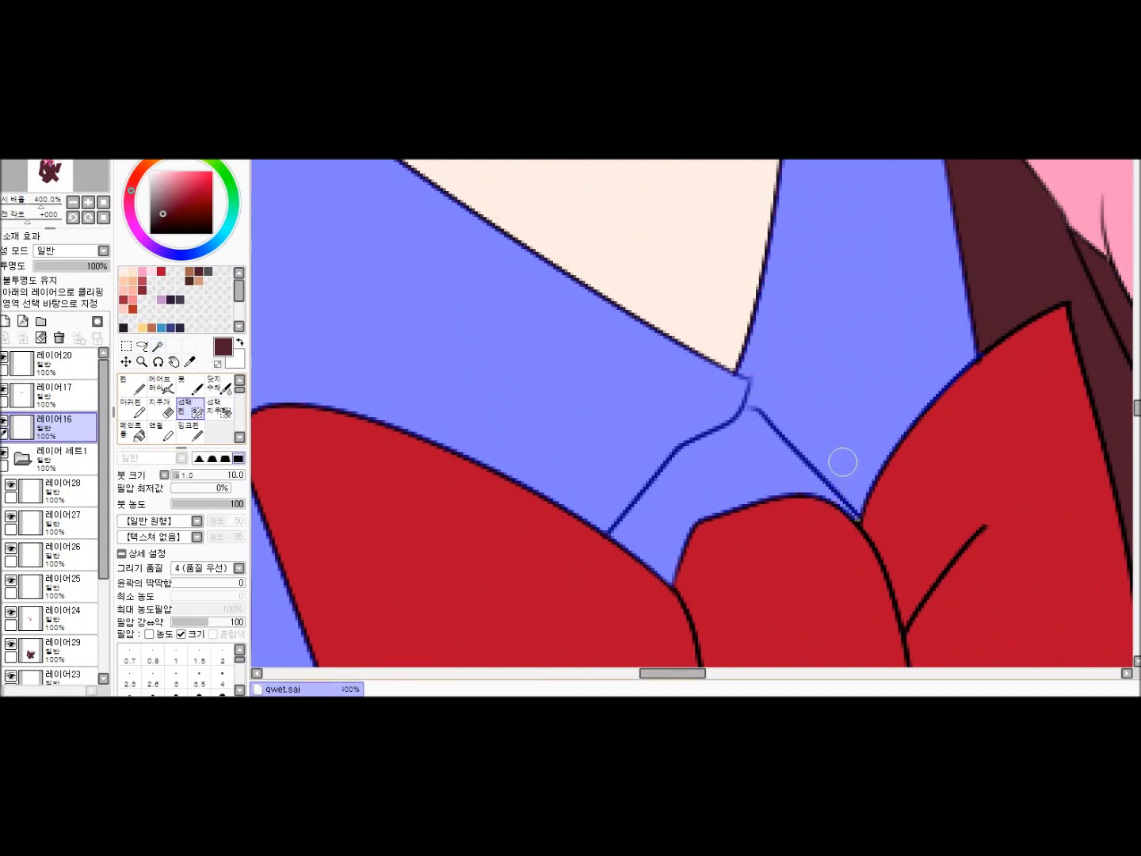
{"action": "scroll", "coordinate": [872, 476], "scroll_direction": "down", "scroll_amount": 2}
{"action": "scroll", "coordinate": [804, 412], "scroll_direction": "up", "scroll_amount": 2}
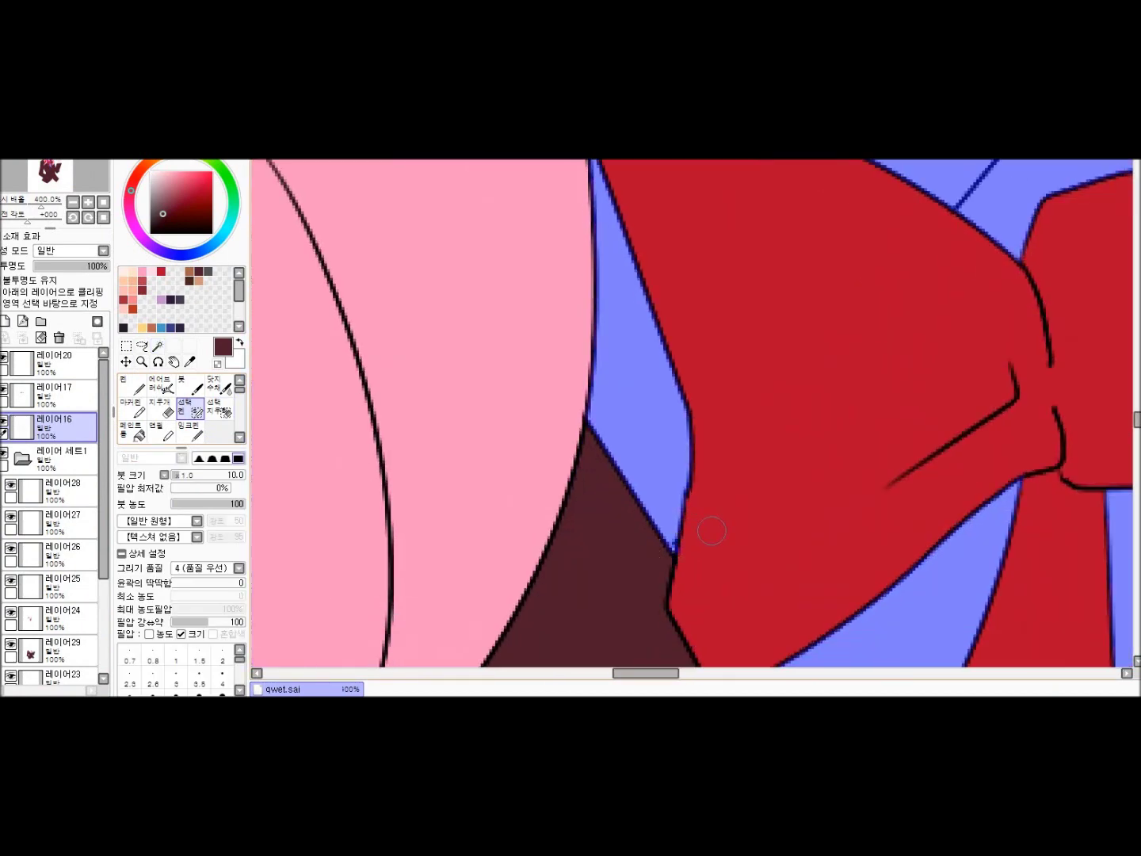
{"action": "scroll", "coordinate": [709, 530], "scroll_direction": "down", "scroll_amount": 5}
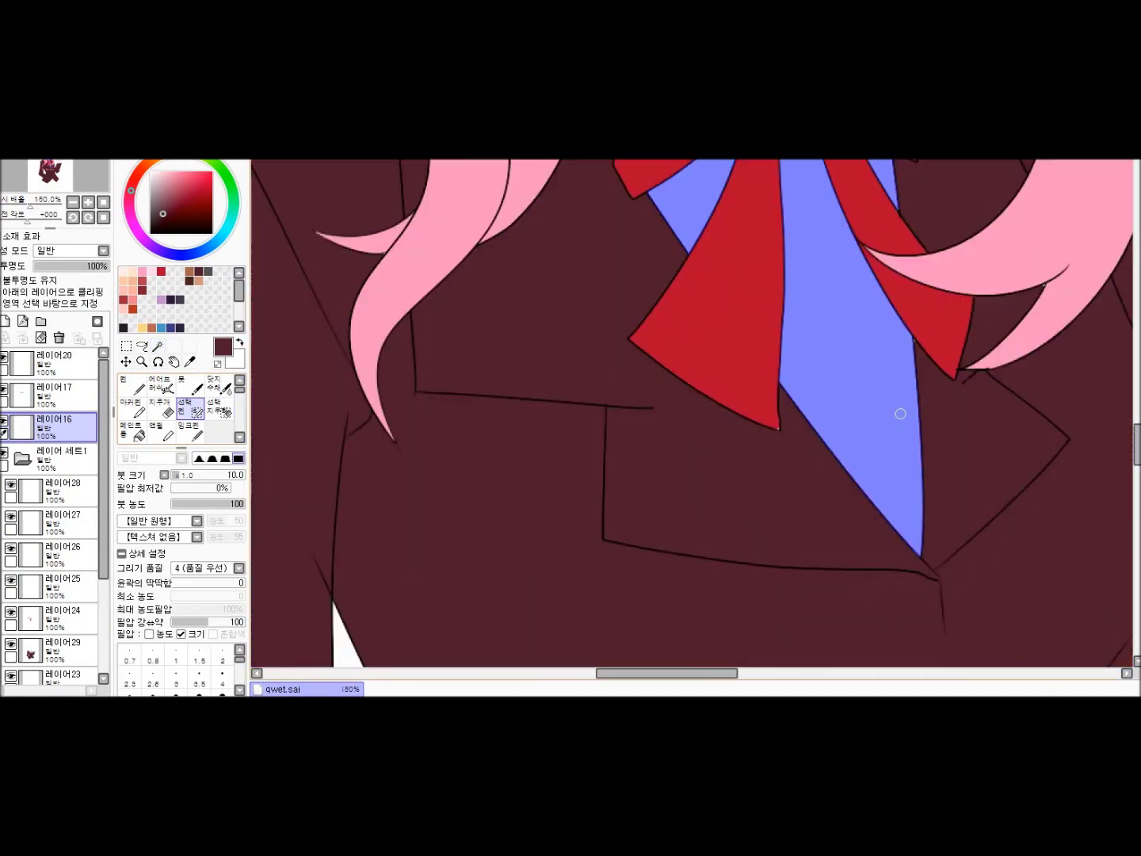
{"action": "scroll", "coordinate": [900, 414], "scroll_direction": "down", "scroll_amount": 6}
{"action": "key", "text": "w"}
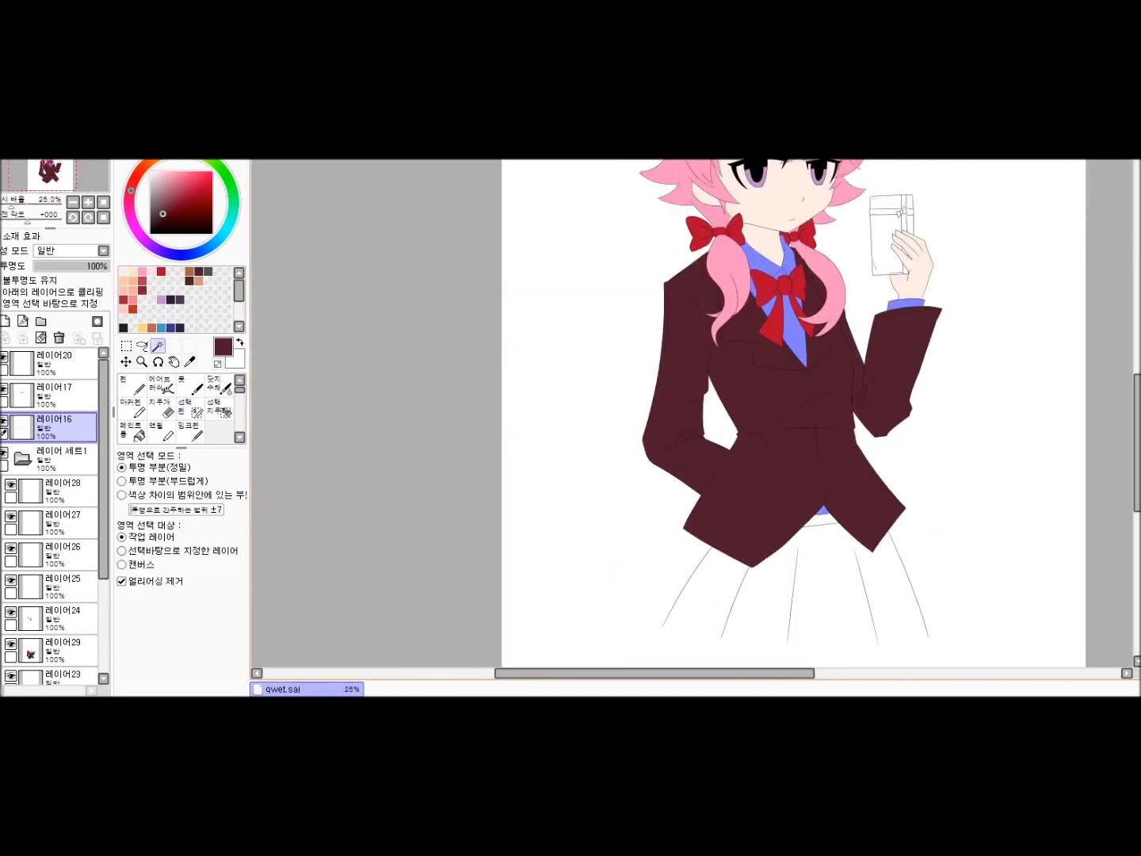
Fill the shirt selection with off-white on a new layer between the jacket layer and 레이어23
{"action": "scroll", "coordinate": [794, 412], "scroll_direction": "up", "scroll_amount": 2}
{"action": "scroll", "coordinate": [51, 516], "scroll_direction": "down", "scroll_amount": 2}
{"action": "key", "text": "b"}
{"action": "scroll", "coordinate": [781, 356], "scroll_direction": "up", "scroll_amount": 6}
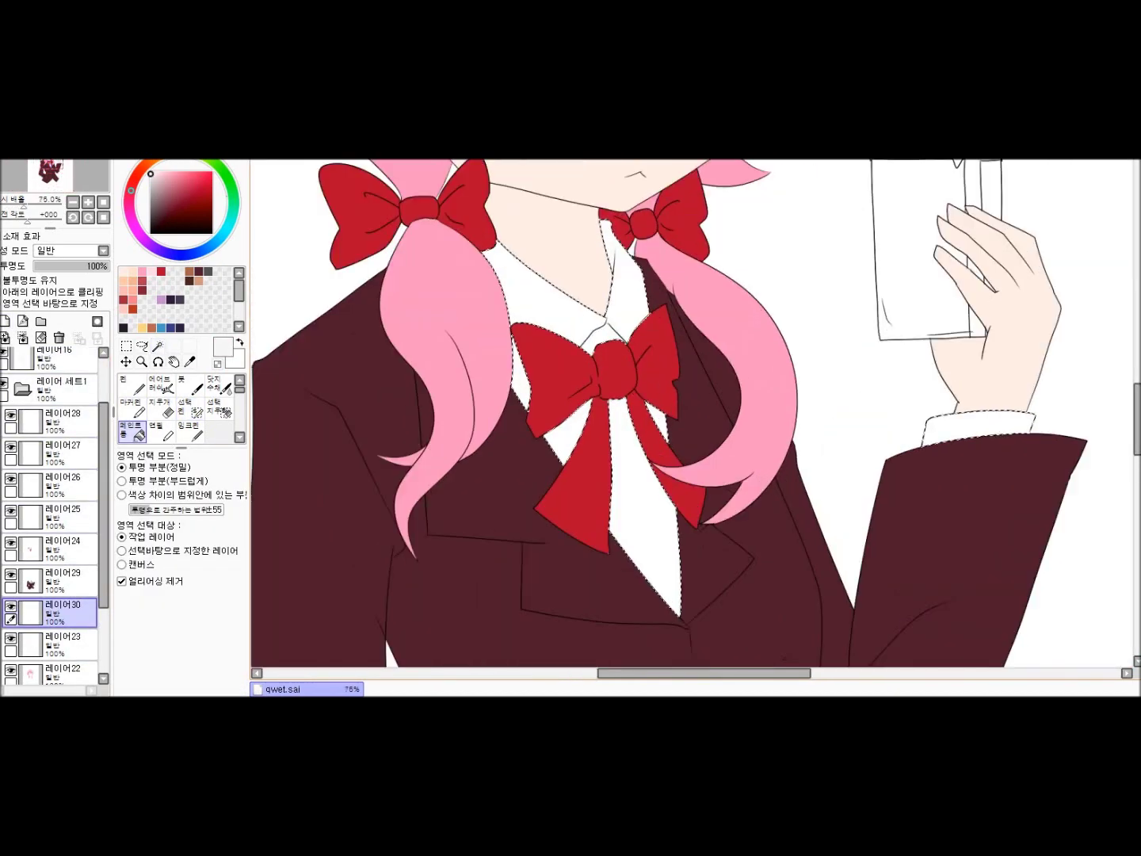
{"action": "scroll", "coordinate": [689, 412], "scroll_direction": "down", "scroll_amount": 4}
{"action": "scroll", "coordinate": [690, 412], "scroll_direction": "down", "scroll_amount": 3}
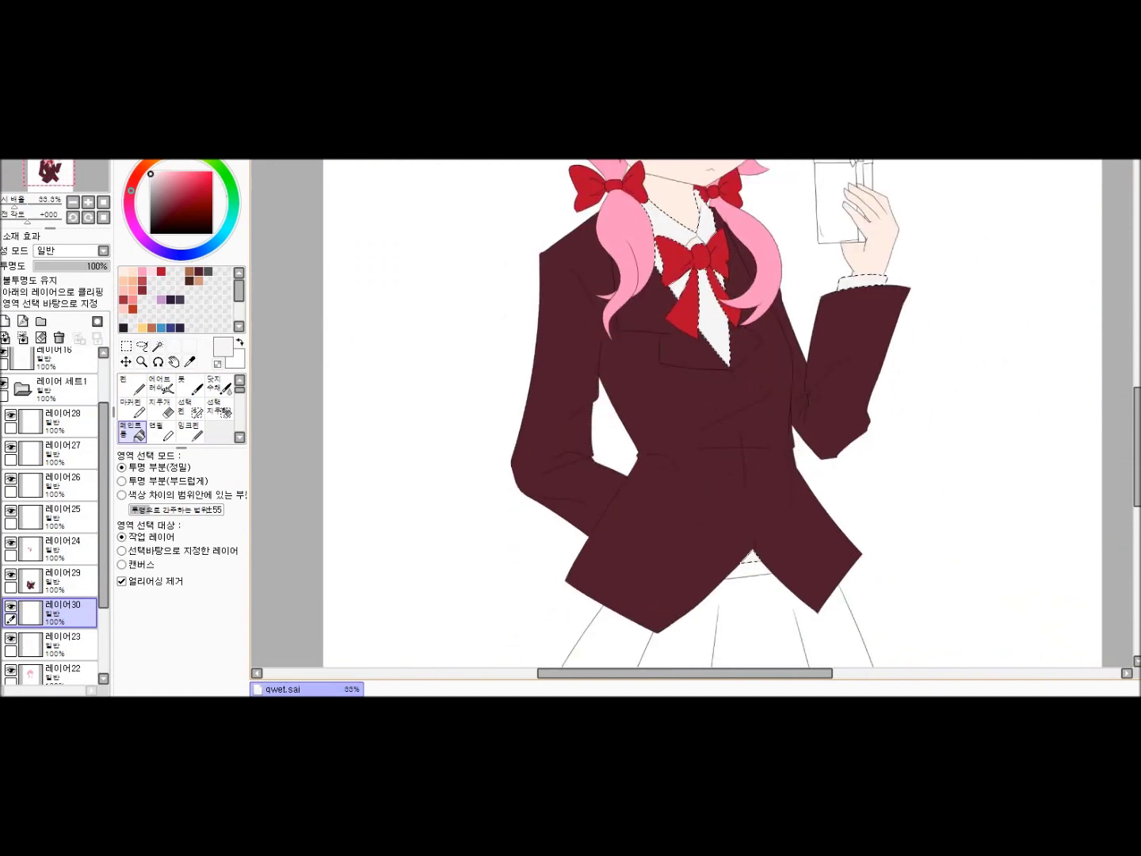
Clear the shirt selection and return to 레이어16 with the magic wand for selecting the skirt
{"action": "scroll", "coordinate": [690, 412], "scroll_direction": "up", "scroll_amount": 2}
{"action": "key", "text": "m"}
{"action": "scroll", "coordinate": [51, 515], "scroll_direction": "up", "scroll_amount": 1}
{"action": "scroll", "coordinate": [52, 515], "scroll_direction": "up", "scroll_amount": 1}
{"action": "left_click", "coordinate": [63, 427]}
{"action": "left_click", "coordinate": [189, 407]}
{"action": "scroll", "coordinate": [690, 412], "scroll_direction": "up", "scroll_amount": 1}
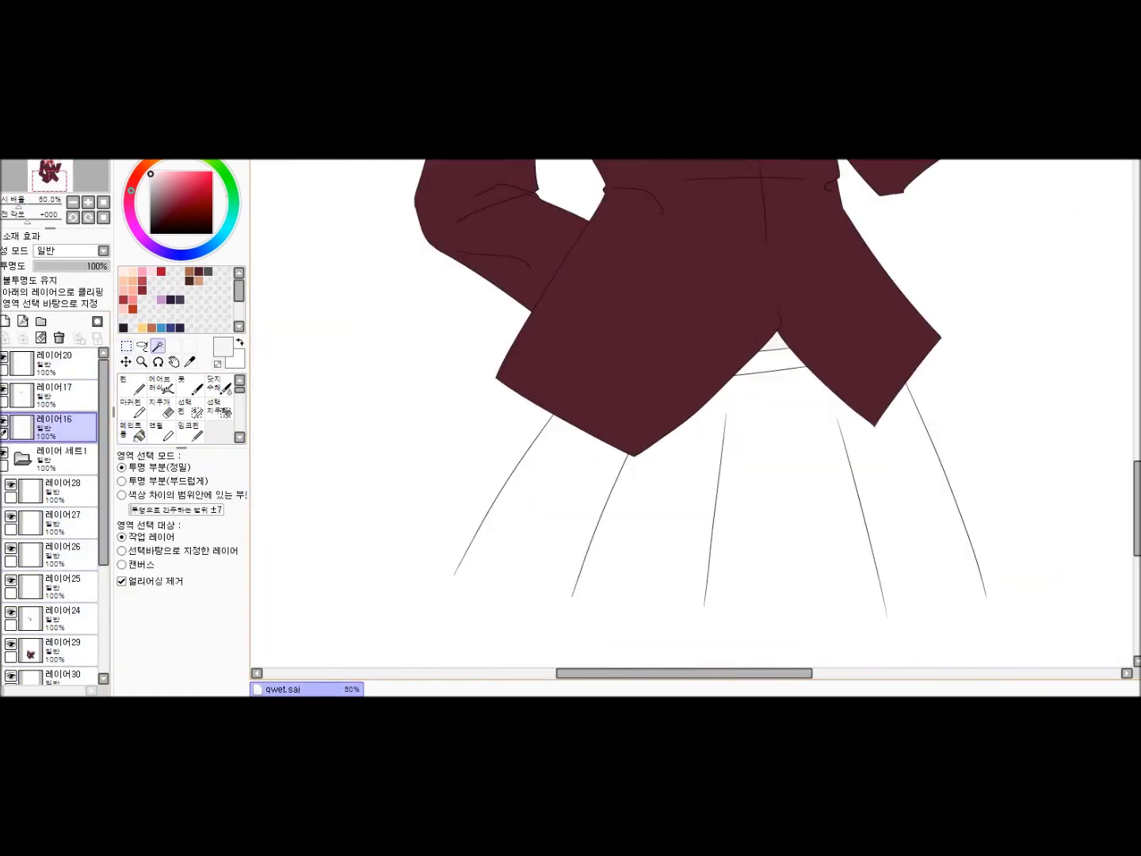
Close off the skirt's hem and gaps with the selection pen and select the whole skirt area on 레이어16
{"action": "scroll", "coordinate": [690, 411], "scroll_direction": "down", "scroll_amount": 4}
{"action": "left_click_drag", "start_coordinate": [874, 508], "coordinate": [1092, 483]}
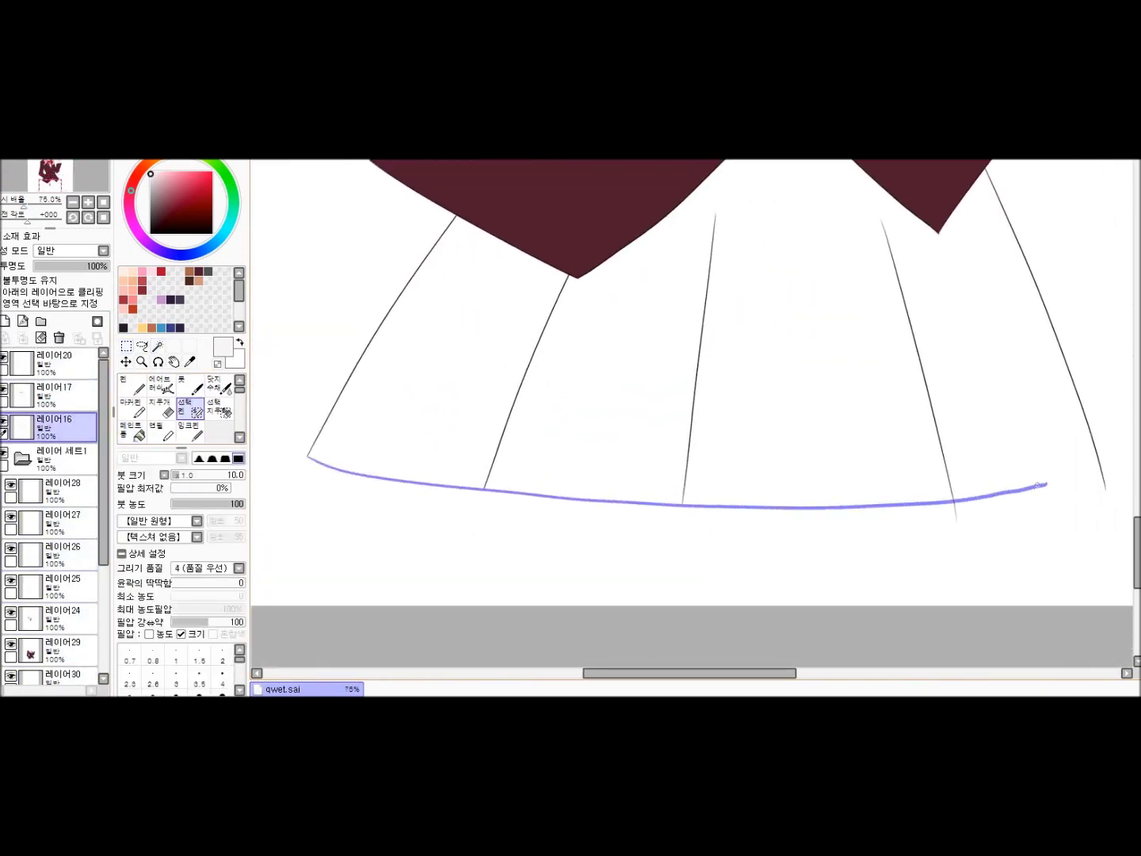
{"action": "key", "text": "b"}
{"action": "left_click", "coordinate": [689, 381]}
{"action": "scroll", "coordinate": [699, 540], "scroll_direction": "up", "scroll_amount": 3}
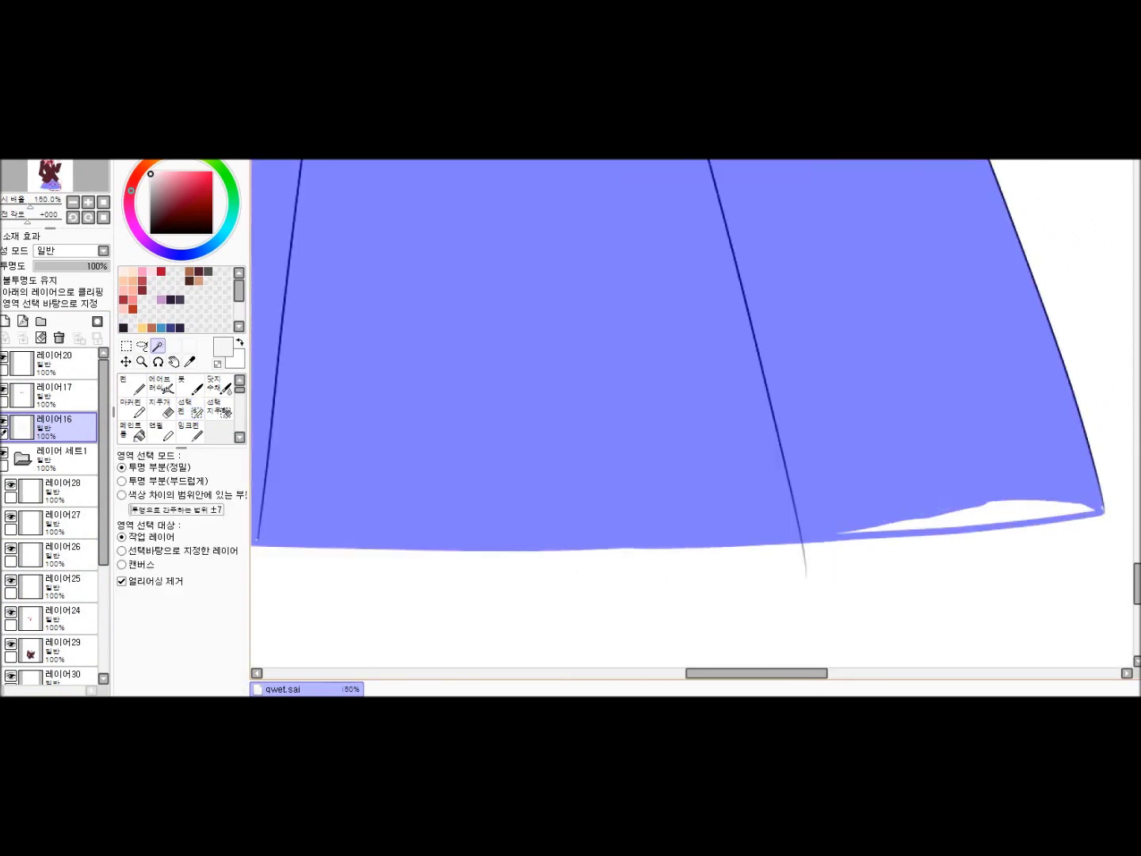
{"action": "key", "text": "s"}
{"action": "scroll", "coordinate": [1056, 503], "scroll_direction": "down", "scroll_amount": 5}
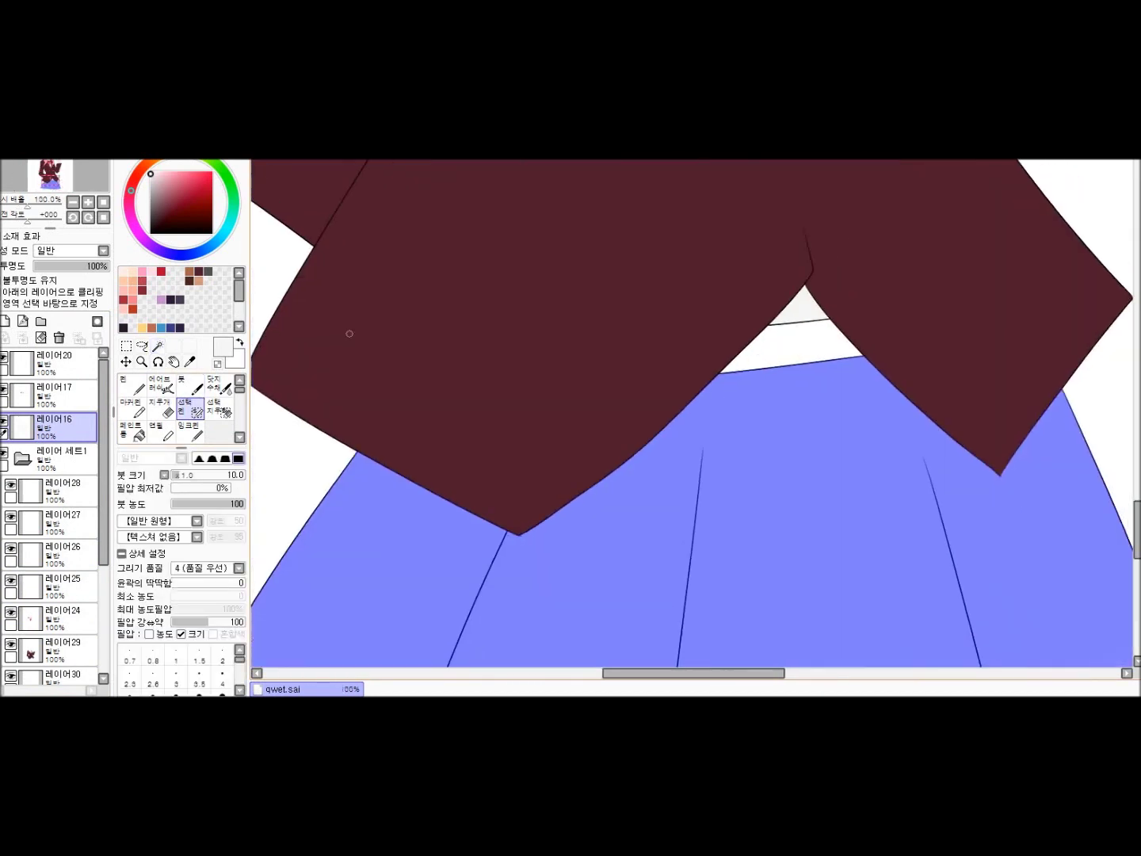
{"action": "key", "text": "w"}
{"action": "scroll", "coordinate": [52, 516], "scroll_direction": "down", "scroll_amount": 1}
Fill the selected skirt with light brown on 레이어25
{"action": "left_click", "coordinate": [63, 539]}
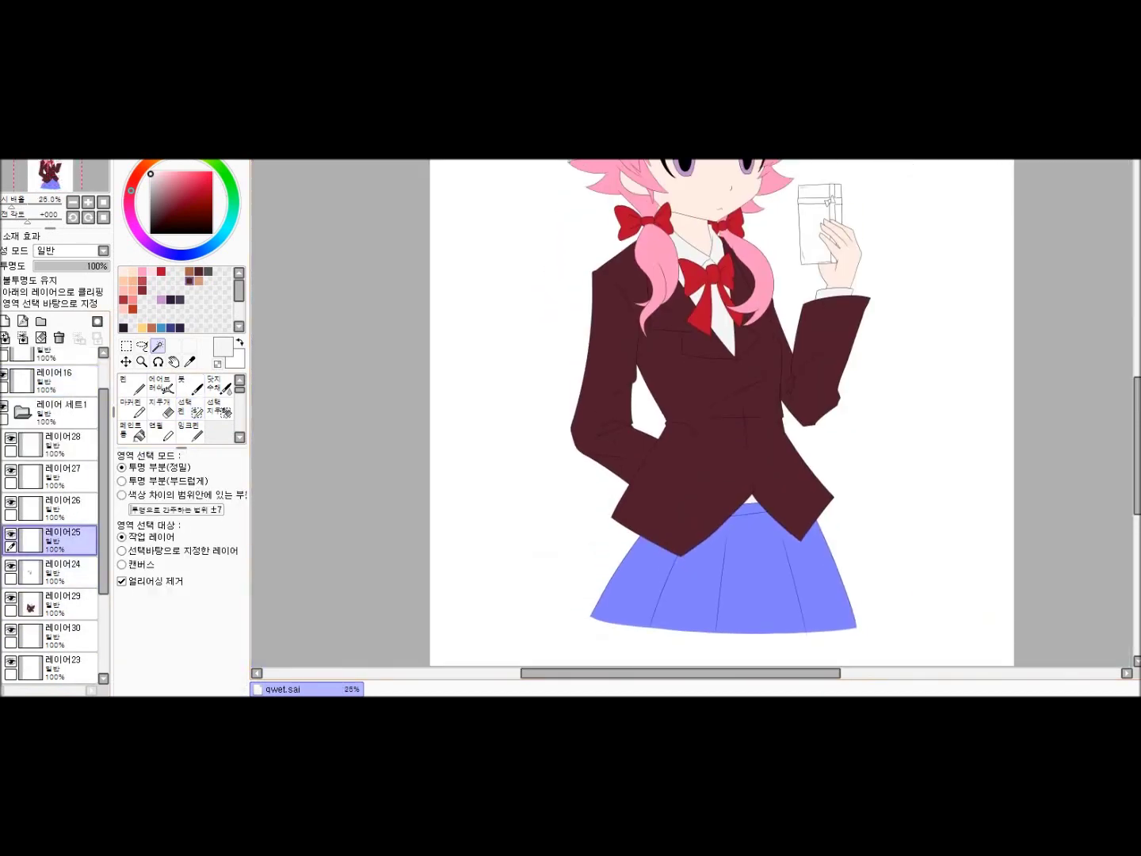
{"action": "left_click", "coordinate": [723, 571]}
{"action": "scroll", "coordinate": [51, 515], "scroll_direction": "up", "scroll_amount": 1}
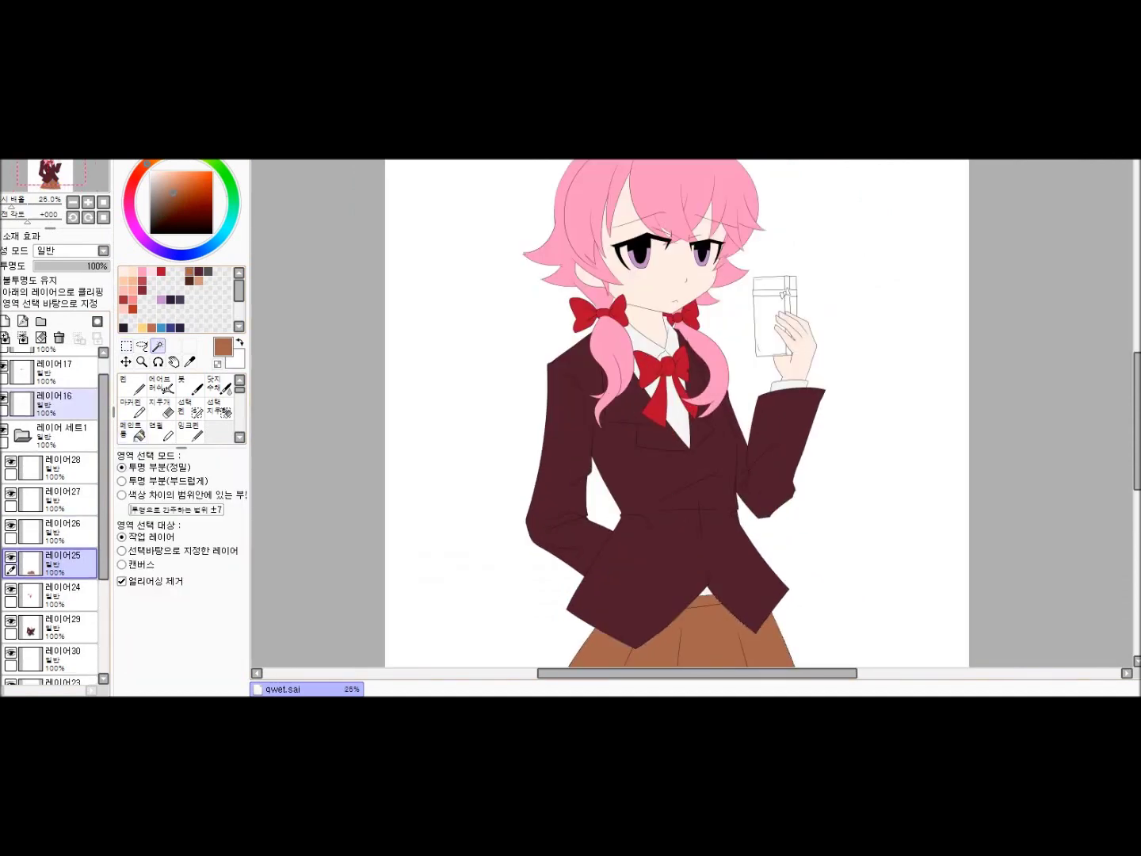
Select all ribbon areas of the gift box, including the pieces between the fingers, from the line art on 레이어16
{"action": "left_click", "coordinate": [55, 403]}
{"action": "scroll", "coordinate": [854, 295], "scroll_direction": "up", "scroll_amount": 3}
{"action": "left_click", "coordinate": [787, 294]}
{"action": "scroll", "coordinate": [642, 407], "scroll_direction": "up", "scroll_amount": 3}
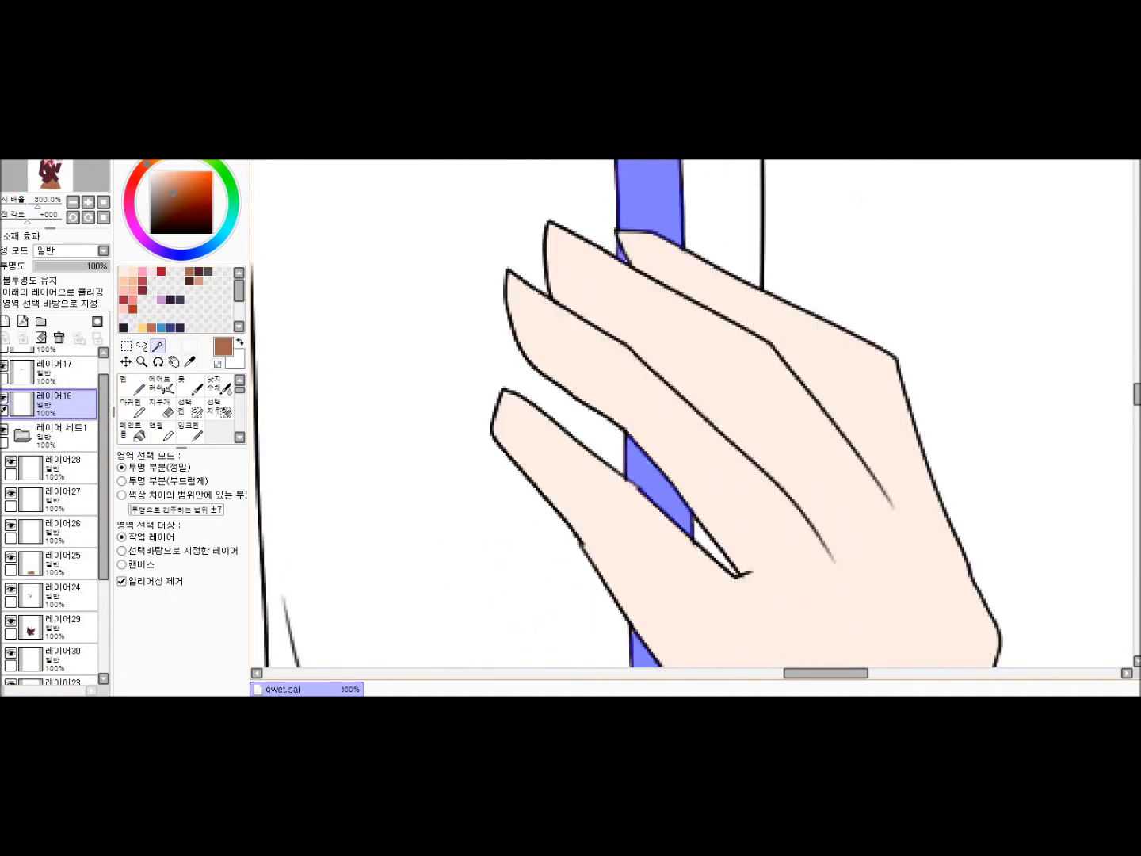
{"action": "scroll", "coordinate": [693, 412], "scroll_direction": "down", "scroll_amount": 5}
Fill the gift box ribbon and its bow with bright red on 레이어26 and clear the selection
{"action": "left_click", "coordinate": [198, 188]}
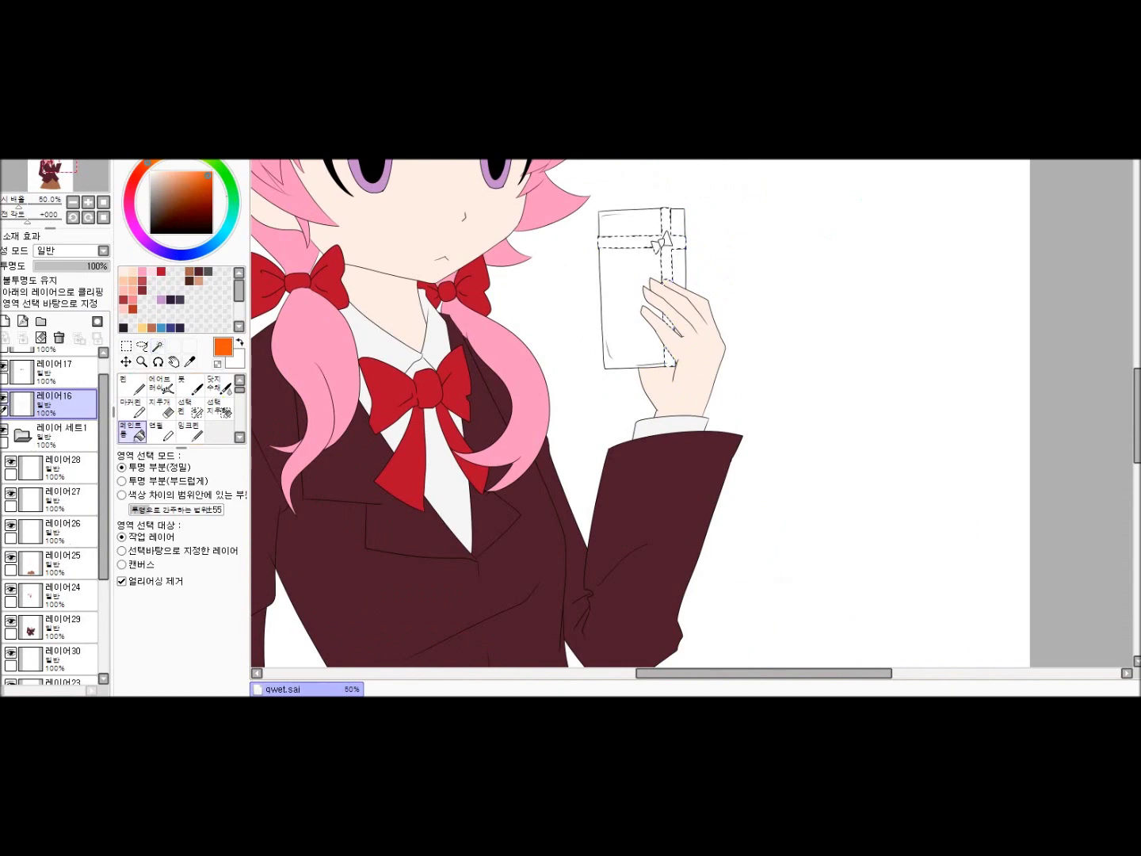
{"action": "left_click", "coordinate": [63, 530]}
{"action": "left_click", "coordinate": [667, 238]}
{"action": "scroll", "coordinate": [665, 232], "scroll_direction": "up", "scroll_amount": 3}
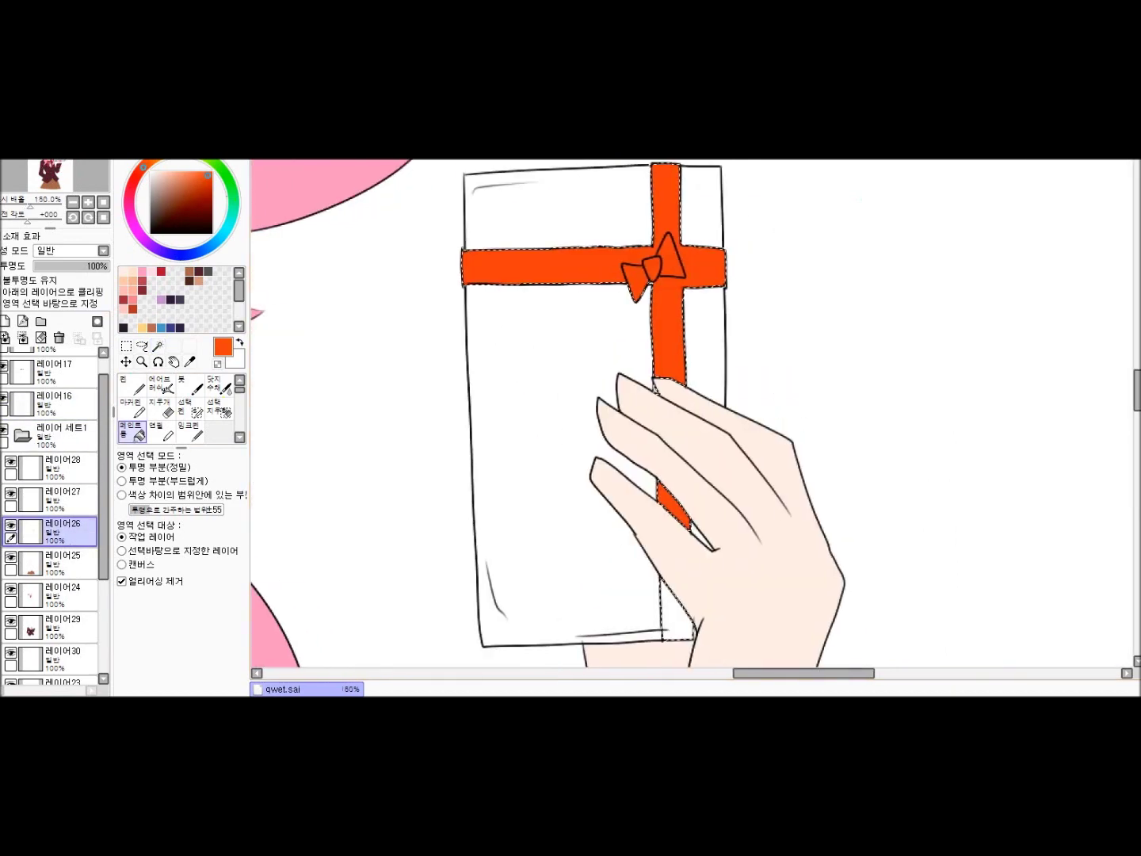
{"action": "scroll", "coordinate": [689, 412], "scroll_direction": "up", "scroll_amount": 1}
{"action": "scroll", "coordinate": [689, 412], "scroll_direction": "down", "scroll_amount": 3}
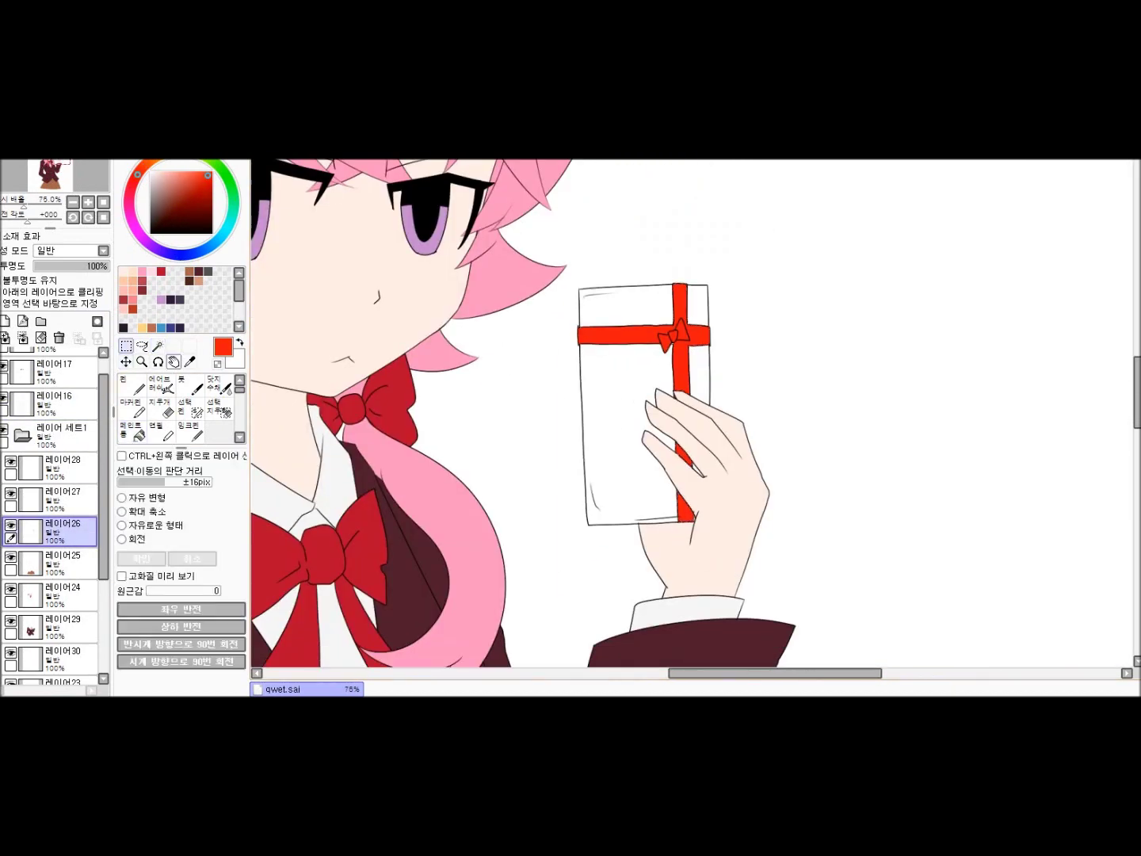
Select the gift box's wrapping areas around the ribbon and fingers from the line art on 레이어16
{"action": "left_click", "coordinate": [158, 347]}
{"action": "left_click", "coordinate": [63, 497]}
{"action": "left_click", "coordinate": [63, 403]}
{"action": "scroll", "coordinate": [689, 412], "scroll_direction": "up", "scroll_amount": 3}
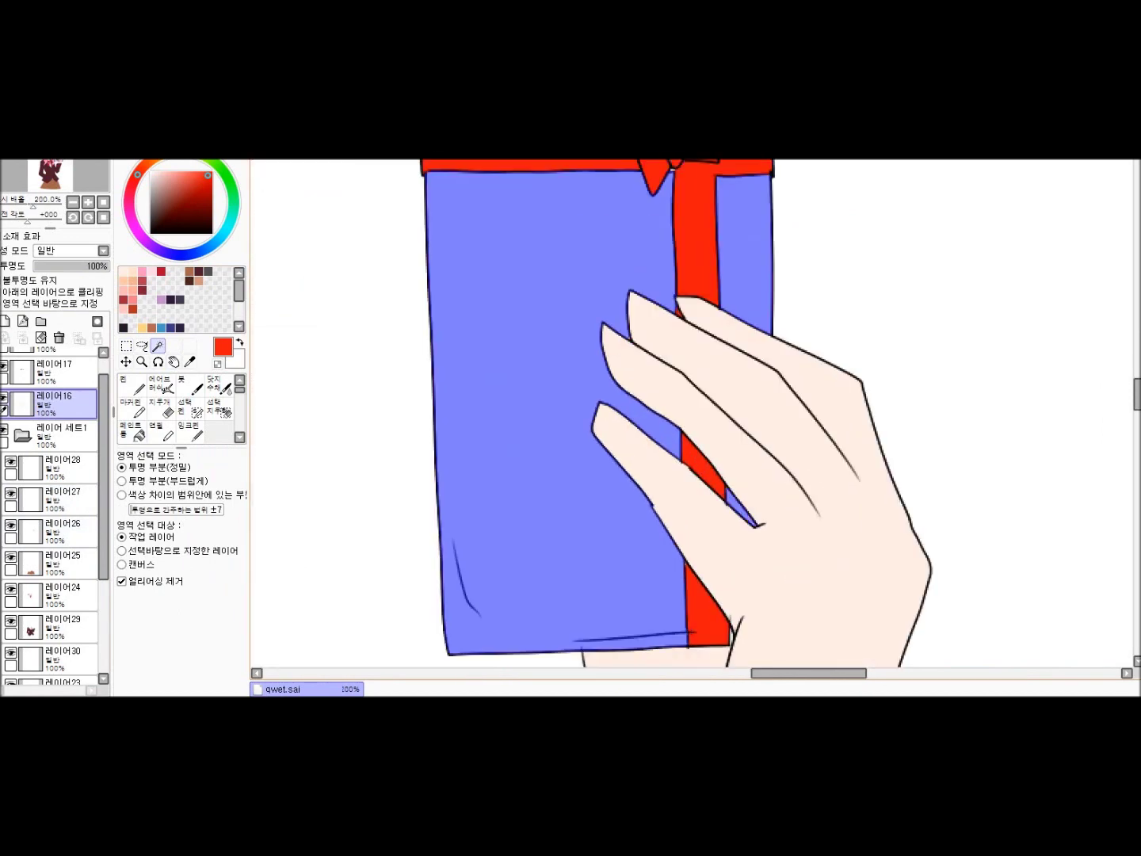
{"action": "scroll", "coordinate": [690, 412], "scroll_direction": "up", "scroll_amount": 2}
{"action": "scroll", "coordinate": [690, 413], "scroll_direction": "down", "scroll_amount": 4}
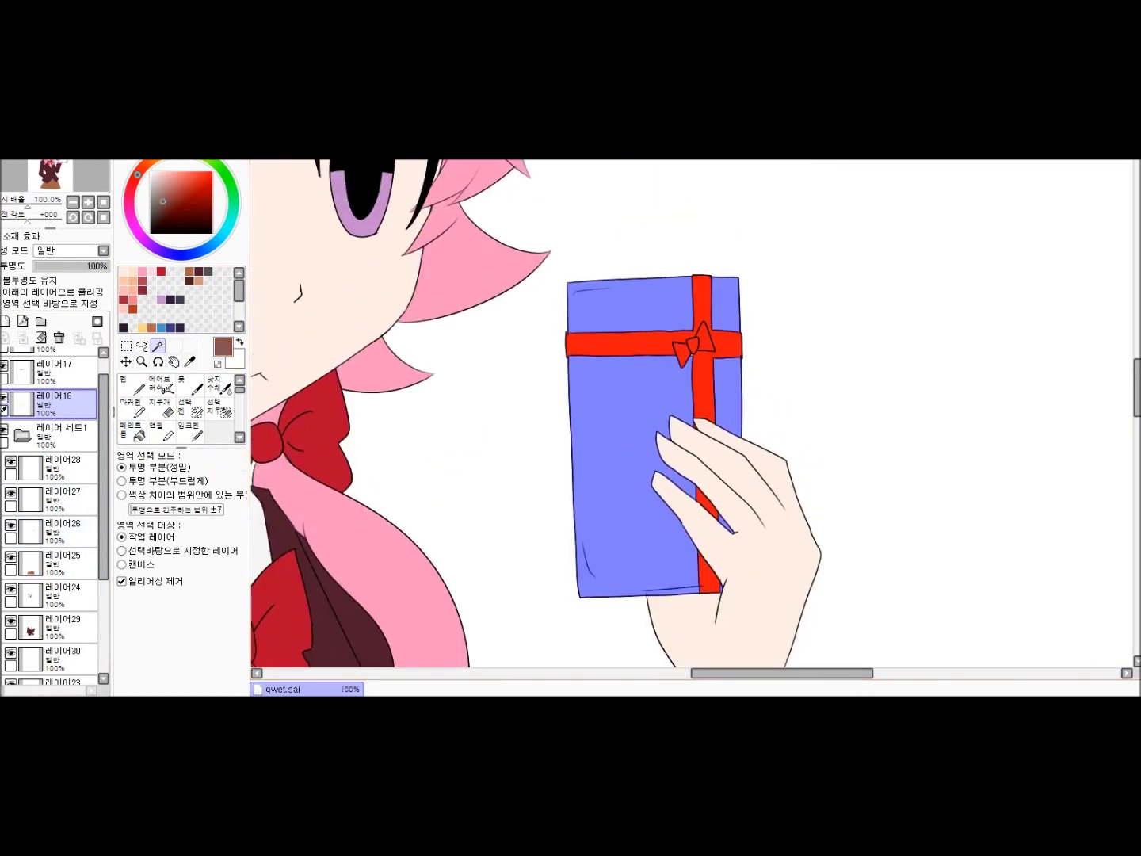
Fill the selected gift box with reddish brown on 레이어27 and clear the selection
{"action": "left_click", "coordinate": [63, 498]}
{"action": "left_click", "coordinate": [132, 431]}
{"action": "left_click", "coordinate": [634, 475]}
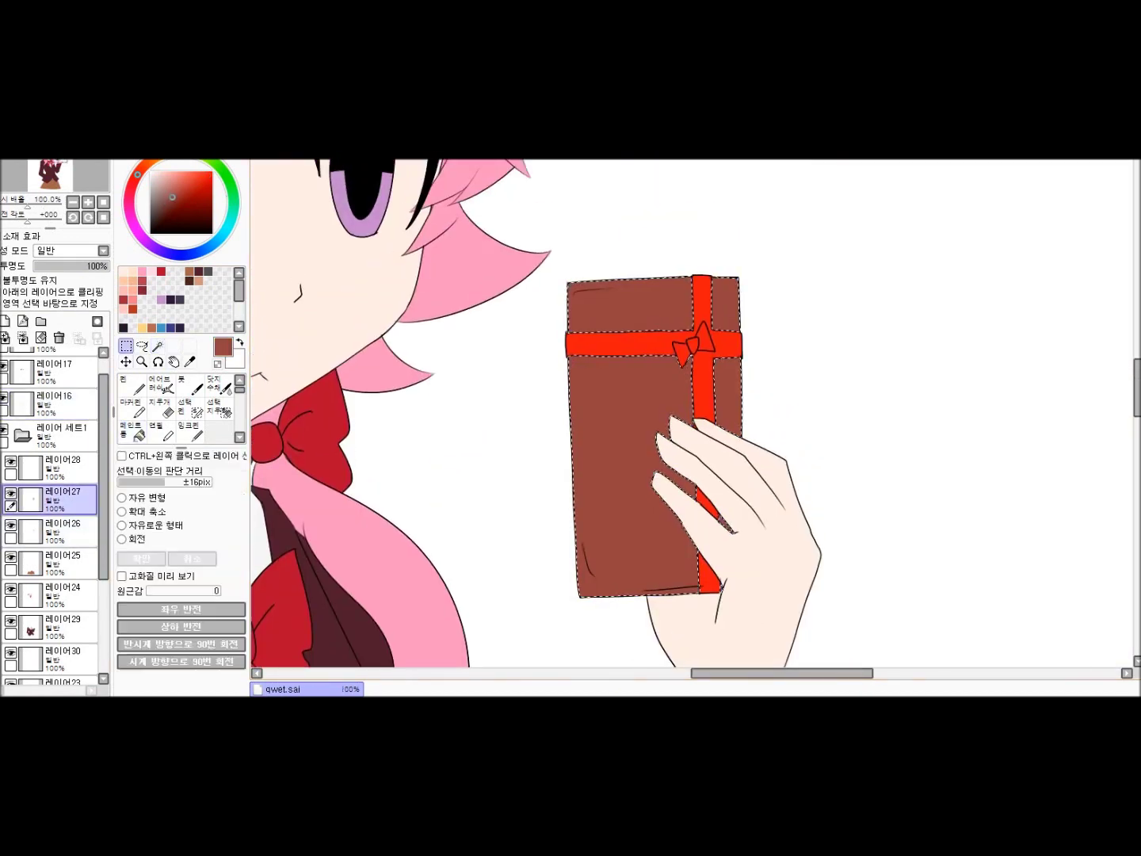
{"action": "key", "text": "ctrl+d"}
Touch up unfilled edges of the gift box and its ribbon with the pen, using their own colours on 레이어27 and 레이어26
{"action": "key", "text": "n"}
{"action": "scroll", "coordinate": [696, 349], "scroll_direction": "up", "scroll_amount": 3}
{"action": "scroll", "coordinate": [744, 378], "scroll_direction": "up", "scroll_amount": 2}
{"action": "scroll", "coordinate": [744, 377], "scroll_direction": "down", "scroll_amount": 2}
{"action": "scroll", "coordinate": [824, 542], "scroll_direction": "down", "scroll_amount": 3}
{"action": "left_click", "coordinate": [825, 542], "text": "alt"}
{"action": "left_click_drag", "start_coordinate": [826, 542], "coordinate": [771, 667]}
{"action": "scroll", "coordinate": [697, 412], "scroll_direction": "down", "scroll_amount": 2}
{"action": "left_click", "coordinate": [63, 530]}
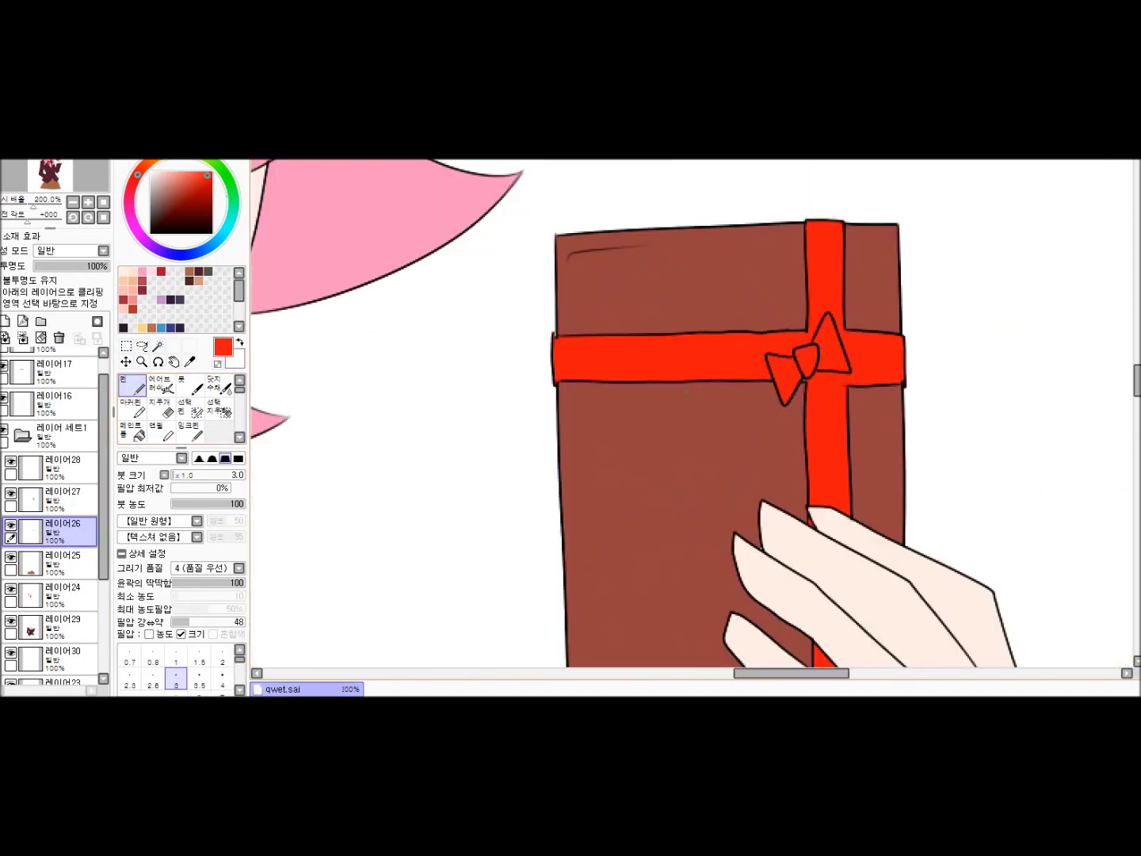
Touch up unfilled spots along the jacket's outlines with the pen in the jacket's dark maroon on 레이어29
{"action": "scroll", "coordinate": [671, 271], "scroll_direction": "down", "scroll_amount": 3}
{"action": "left_click", "coordinate": [64, 625]}
{"action": "scroll", "coordinate": [816, 452], "scroll_direction": "up", "scroll_amount": 3}
{"action": "left_click", "coordinate": [816, 451], "text": "alt"}
{"action": "scroll", "coordinate": [858, 239], "scroll_direction": "down", "scroll_amount": 2}
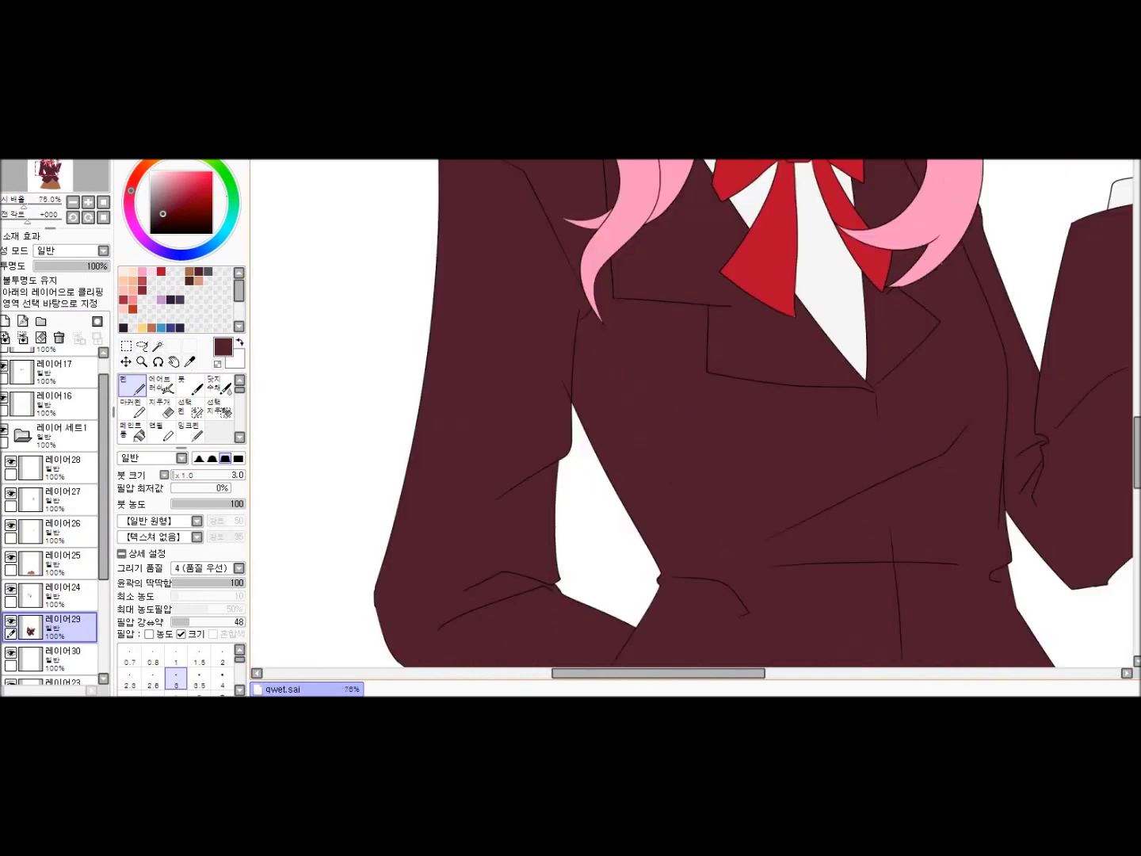
{"action": "scroll", "coordinate": [438, 431], "scroll_direction": "down", "scroll_amount": 3}
{"action": "scroll", "coordinate": [440, 430], "scroll_direction": "up", "scroll_amount": 5}
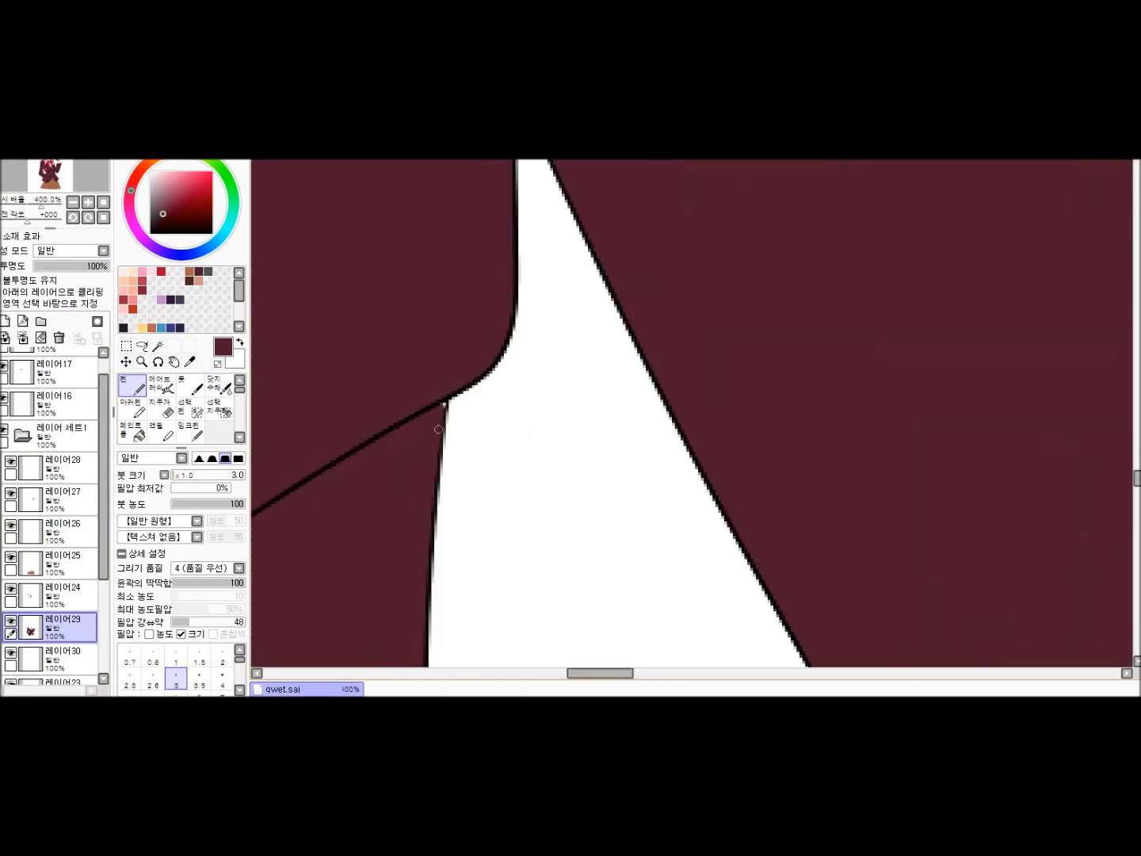
{"action": "scroll", "coordinate": [439, 431], "scroll_direction": "down", "scroll_amount": 3}
{"action": "scroll", "coordinate": [475, 365], "scroll_direction": "up", "scroll_amount": 2}
Erase the overshooting line between the jacket's sleeve and waist on 레이어16
{"action": "left_click", "coordinate": [460, 377], "text": "ctrl"}
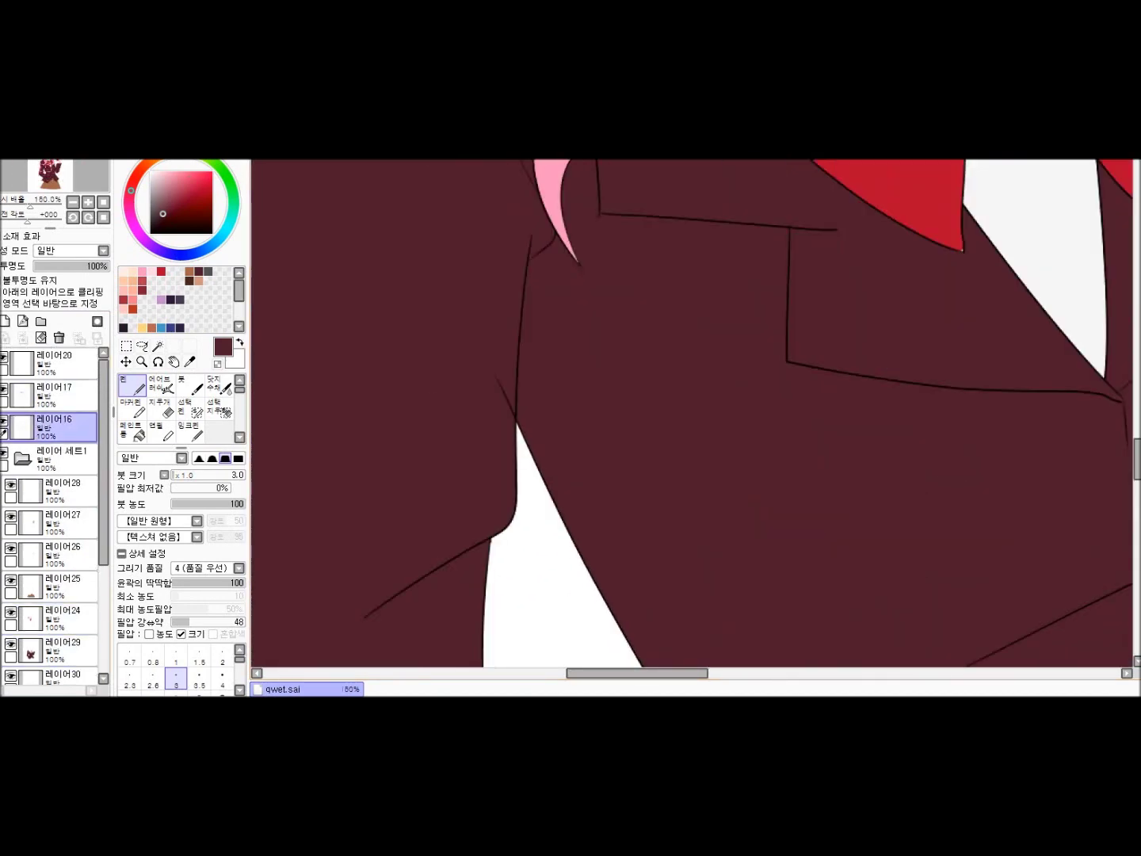
{"action": "key", "text": "e"}
{"action": "scroll", "coordinate": [509, 431], "scroll_direction": "down", "scroll_amount": 3}
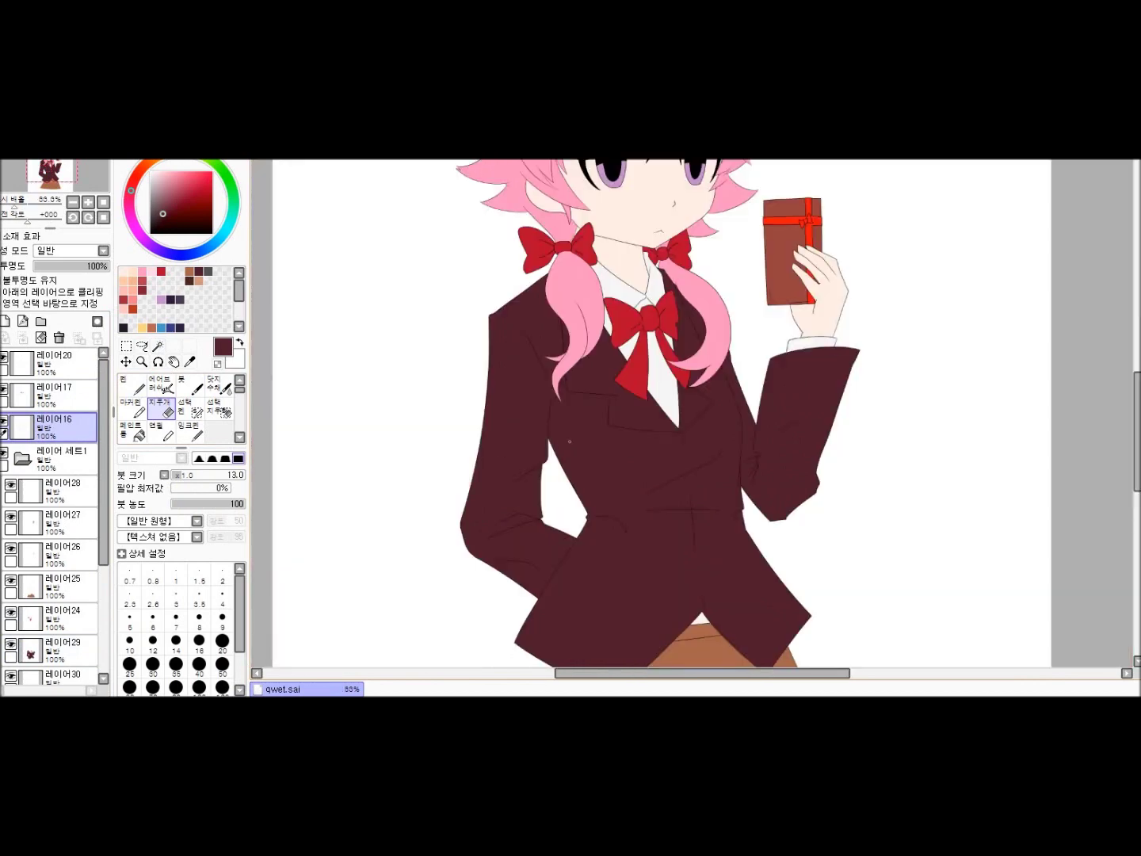
Touch up unfilled edges of the red neck bow with the pen in its own red on 레이어24
{"action": "scroll", "coordinate": [675, 331], "scroll_direction": "up", "scroll_amount": 4}
{"action": "left_click", "coordinate": [735, 566], "text": "ctrl"}
{"action": "scroll", "coordinate": [695, 412], "scroll_direction": "down", "scroll_amount": 4}
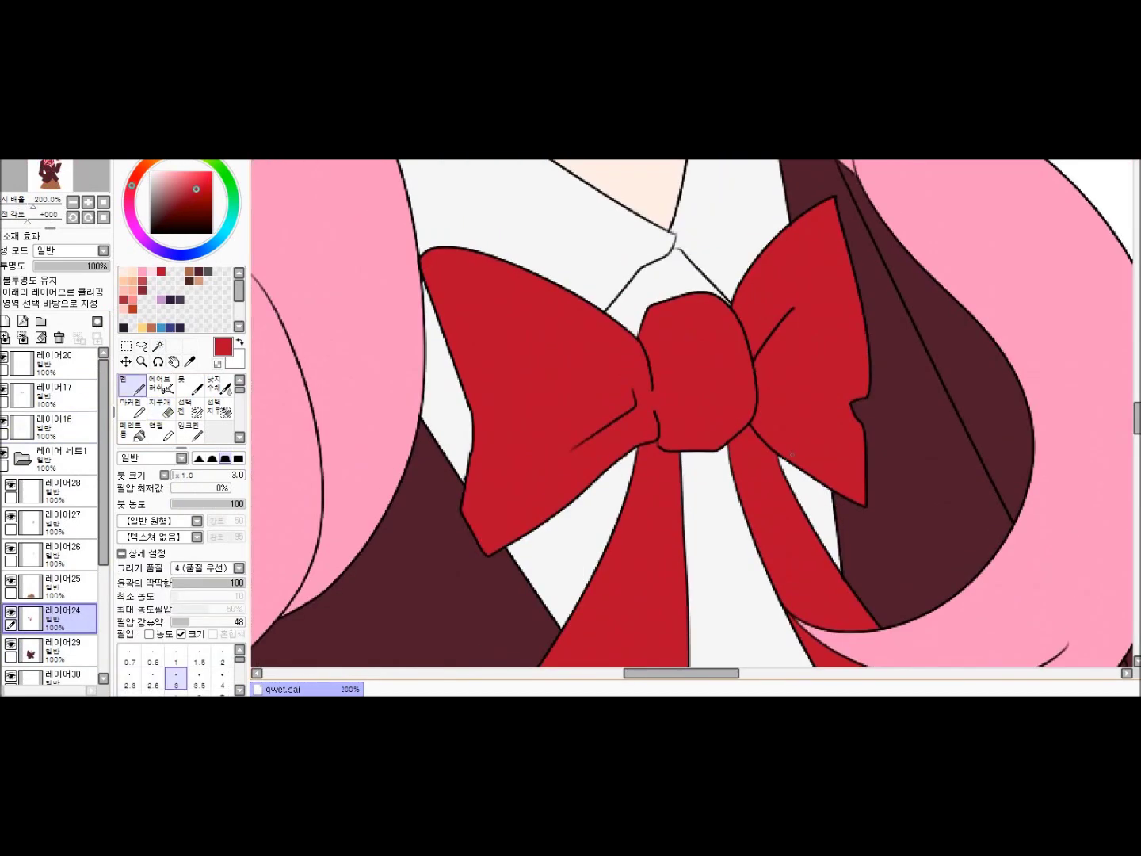
Outline the whites of both eyes in white on a new layer above 레이어22 and fill them
{"action": "left_click", "coordinate": [64, 575]}
{"action": "scroll", "coordinate": [683, 297], "scroll_direction": "up", "scroll_amount": 5}
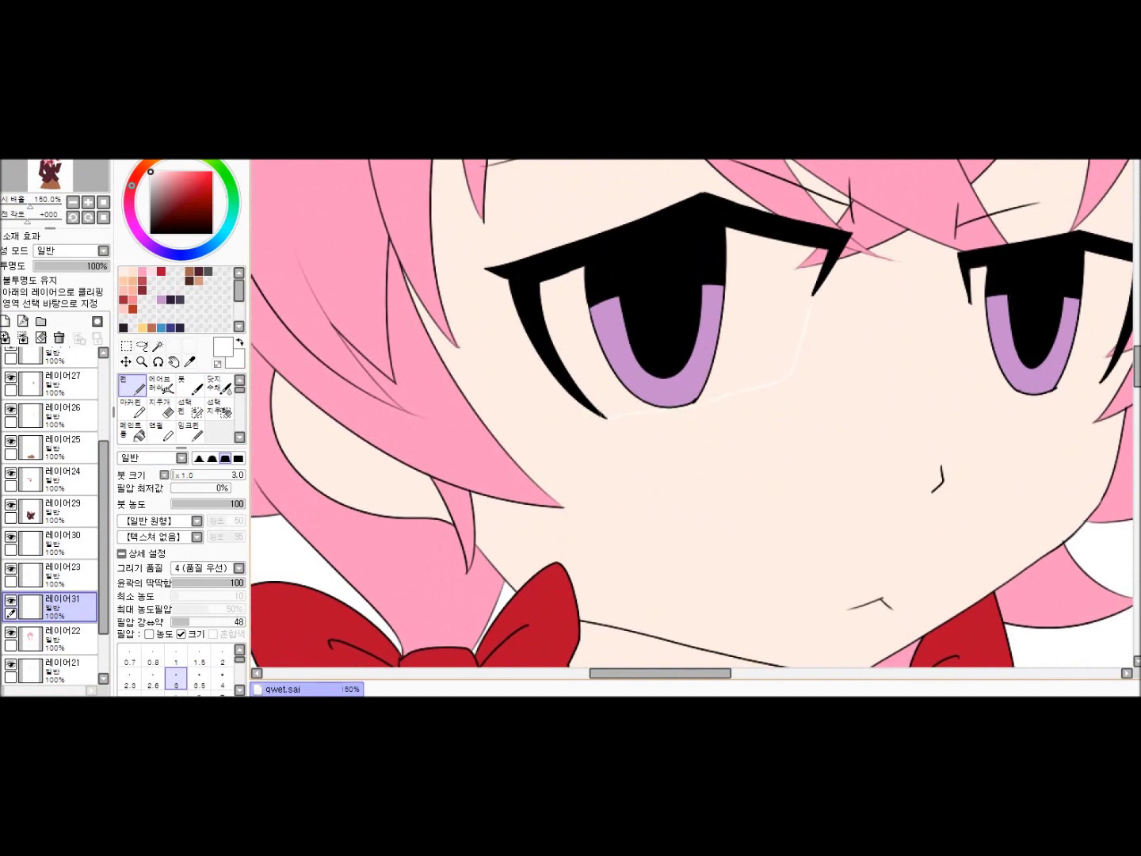
{"action": "left_click_drag", "start_coordinate": [695, 413], "coordinate": [533, 389]}
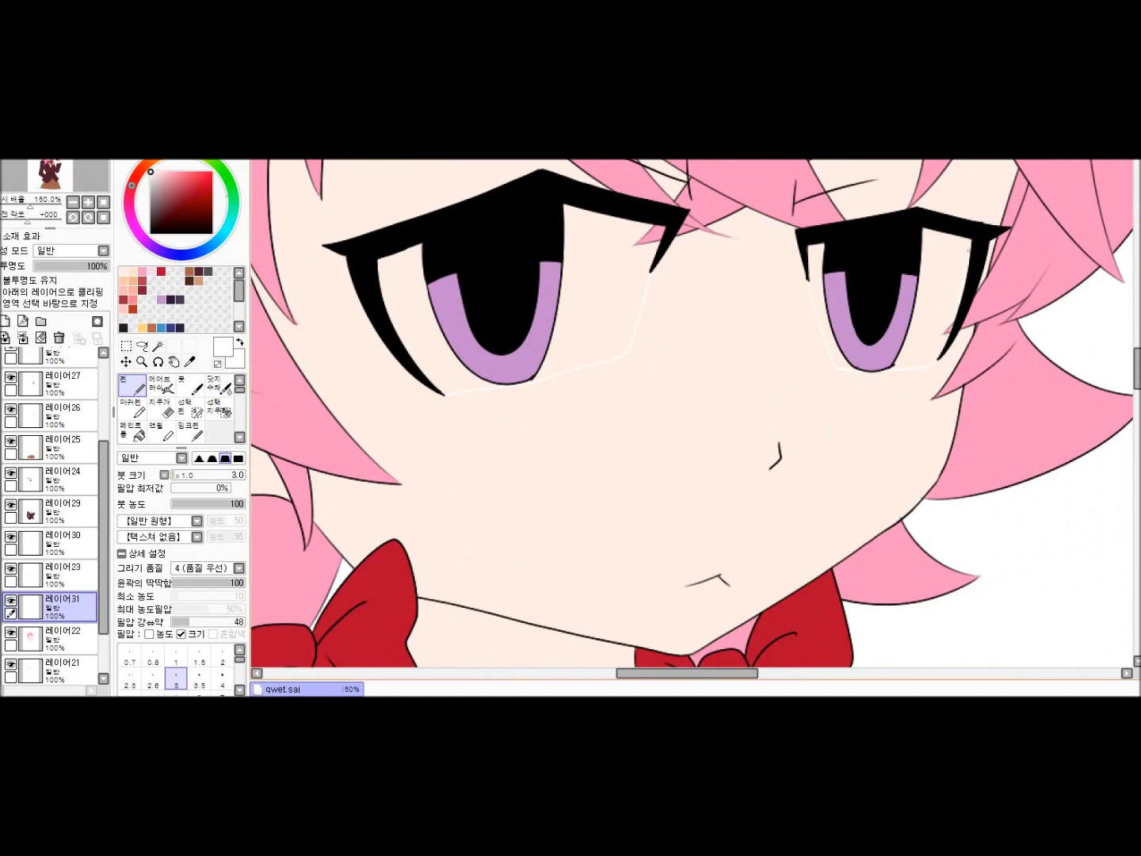
{"action": "scroll", "coordinate": [695, 418], "scroll_direction": "down", "scroll_amount": 2}
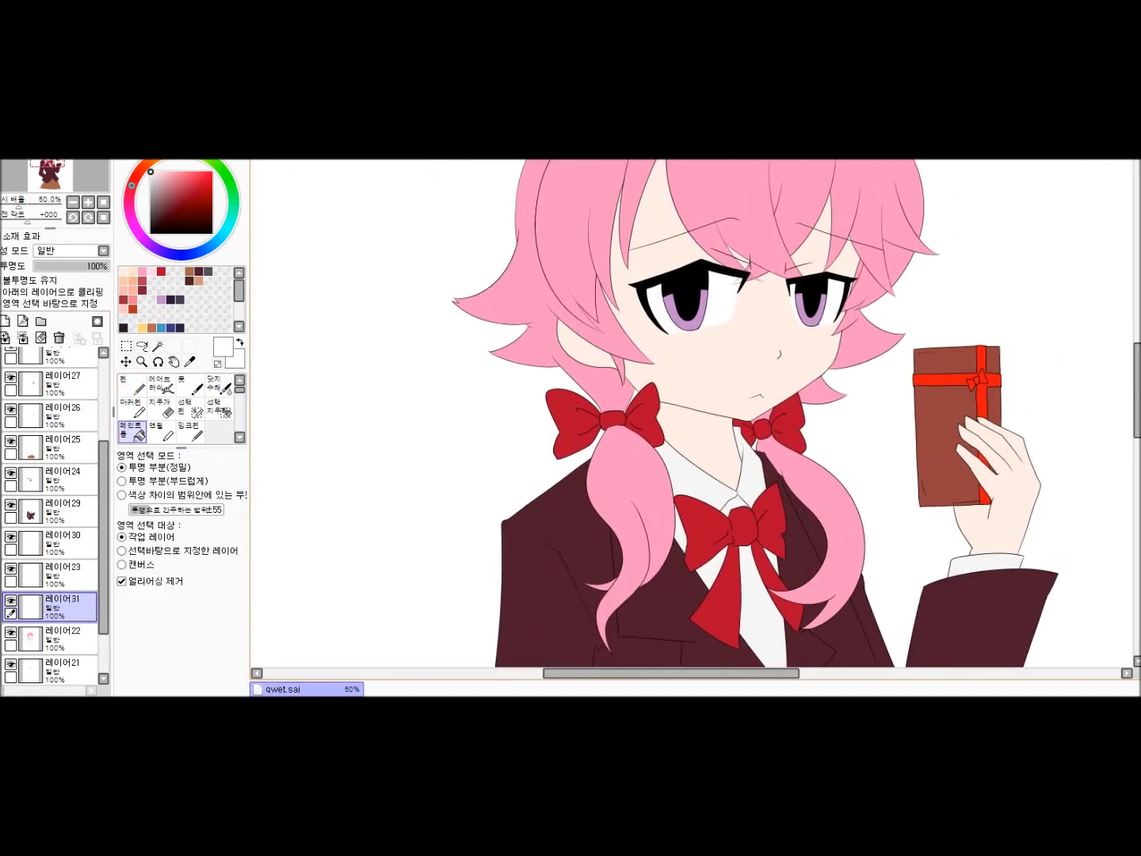
Airbrush soft peach shading onto the face, neck and hand on a clipped layer above 레이어21, set to 음영 mode at 53% opacity
{"action": "key", "text": "v"}
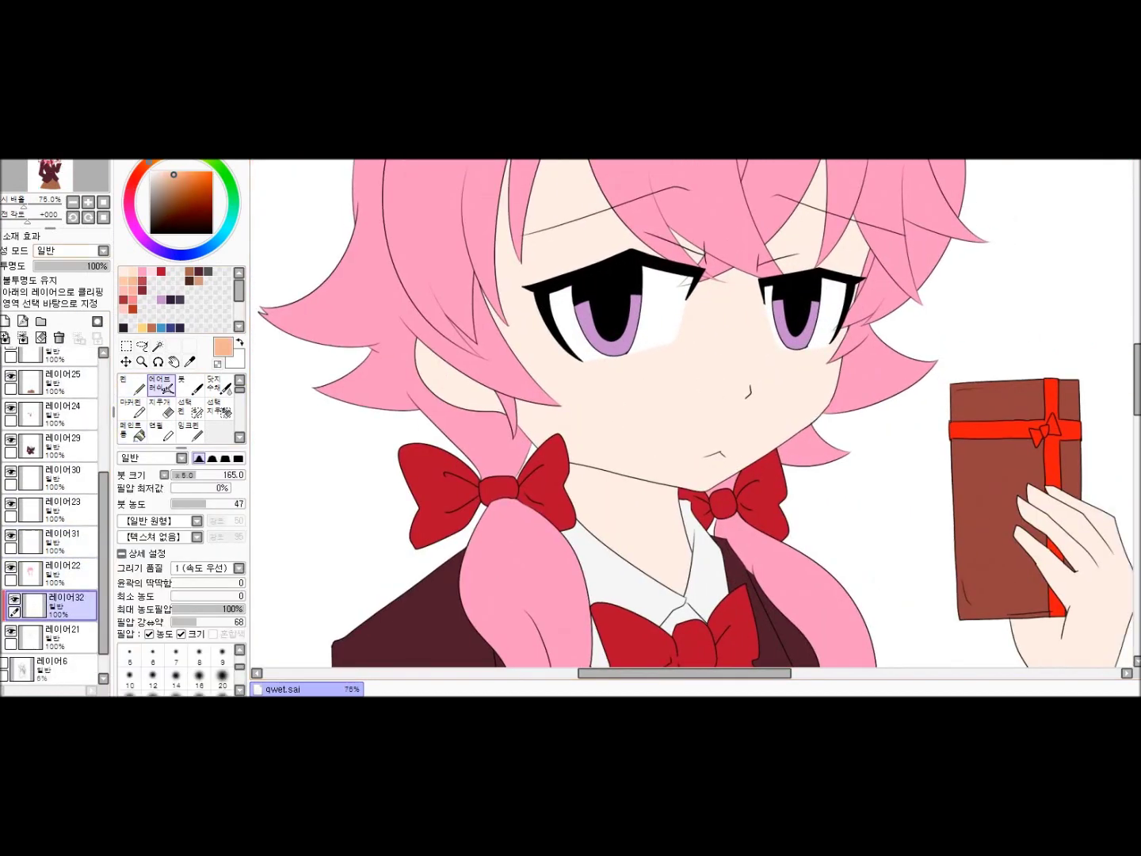
{"action": "scroll", "coordinate": [570, 418], "scroll_direction": "down", "scroll_amount": 1}
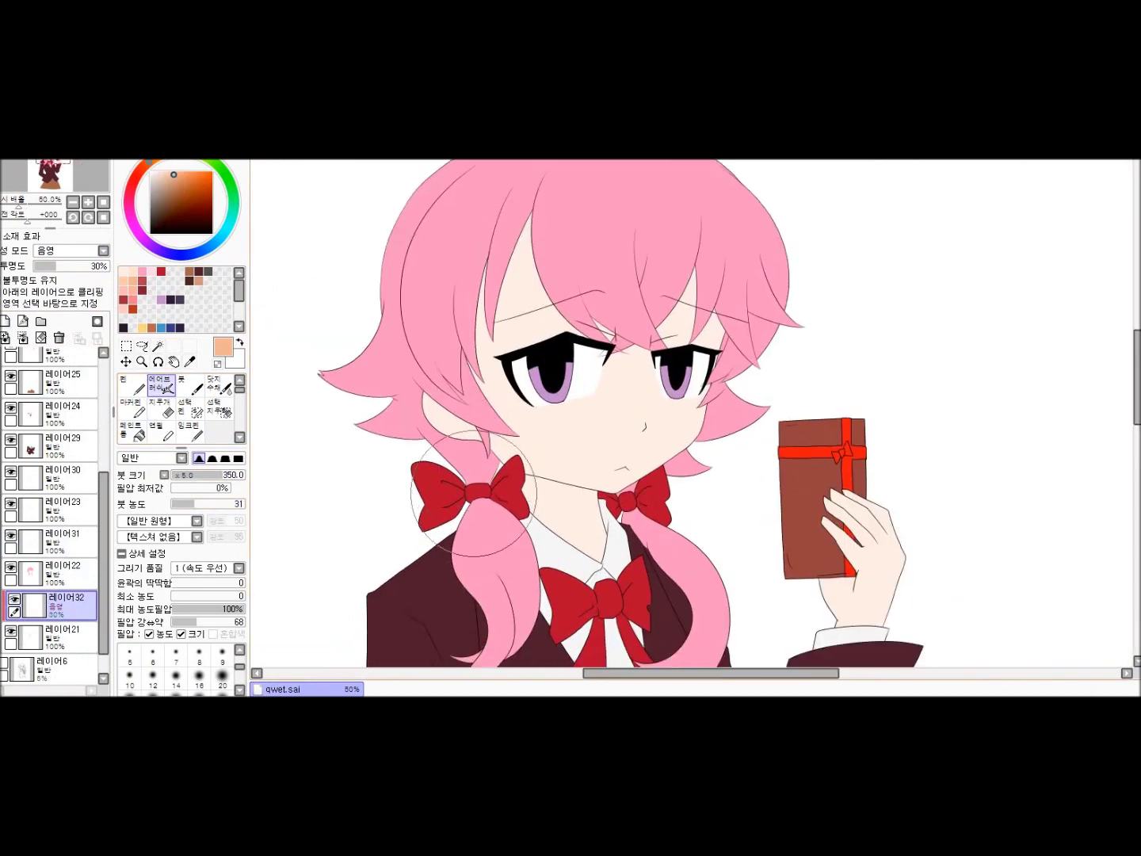
{"action": "left_click_drag", "start_coordinate": [511, 378], "coordinate": [435, 378]}
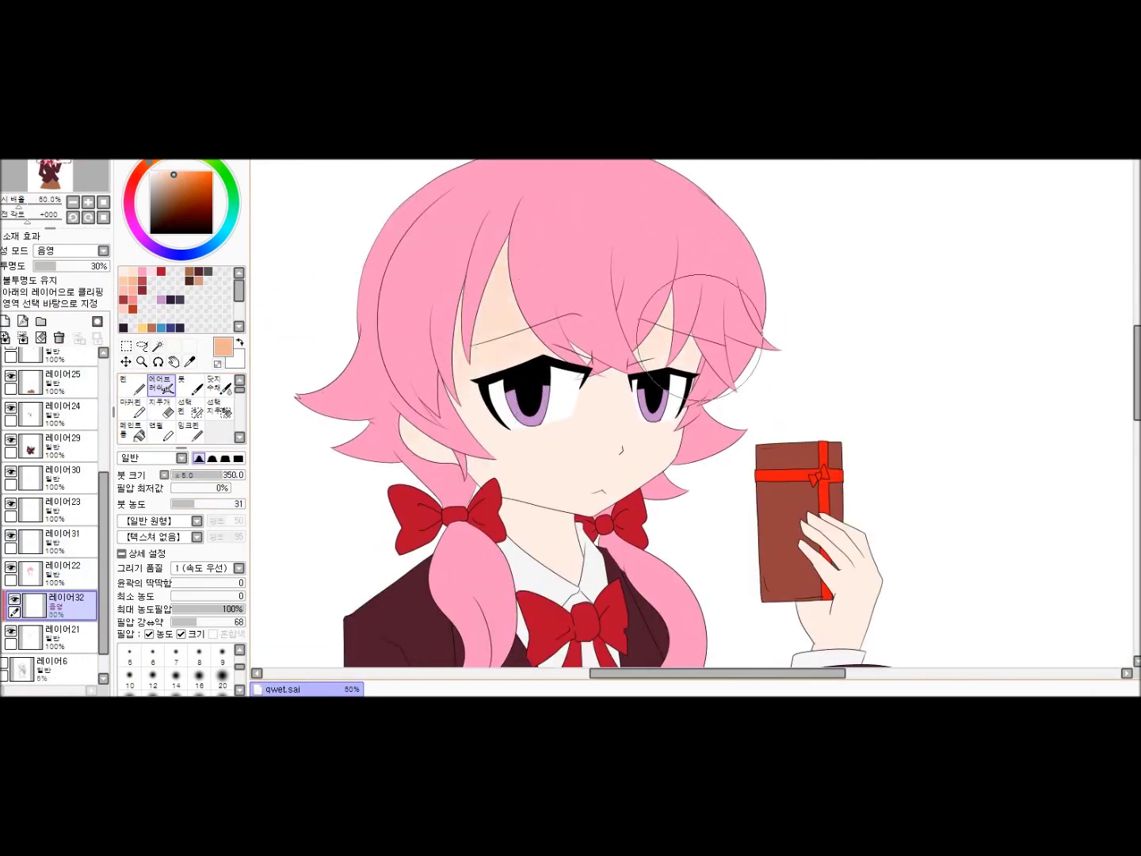
{"action": "mouse_move", "coordinate": [351, 435]}
{"action": "left_mouse_down"}
{"action": "mouse_move", "coordinate": [415, 338]}
{"action": "mouse_move", "coordinate": [380, 483]}
{"action": "mouse_move", "coordinate": [606, 564]}
{"action": "mouse_move", "coordinate": [424, 362]}
{"action": "mouse_move", "coordinate": [626, 419]}
{"action": "mouse_move", "coordinate": [524, 536]}
{"action": "mouse_move", "coordinate": [371, 420]}
{"action": "mouse_move", "coordinate": [458, 445]}
{"action": "left_mouse_up"}
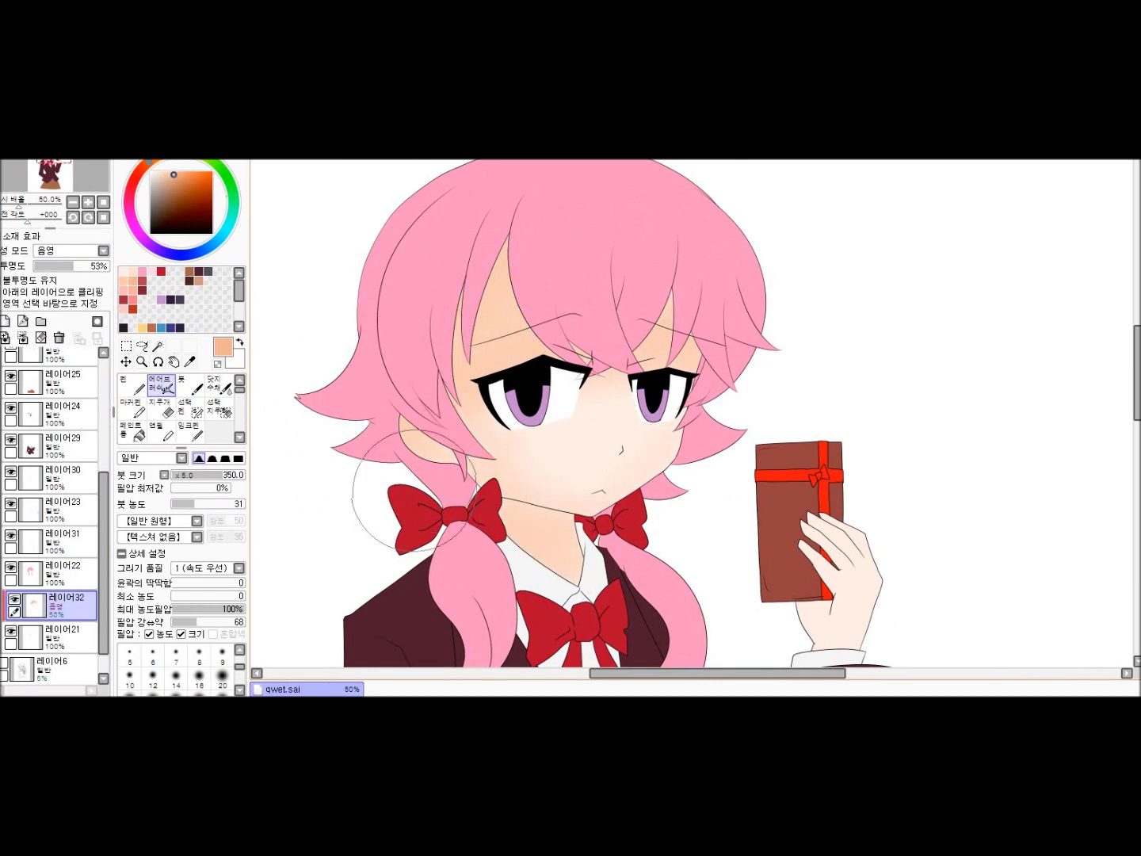
{"action": "scroll", "coordinate": [555, 452], "scroll_direction": "down", "scroll_amount": 5}
{"action": "scroll", "coordinate": [823, 333], "scroll_direction": "up", "scroll_amount": 2}
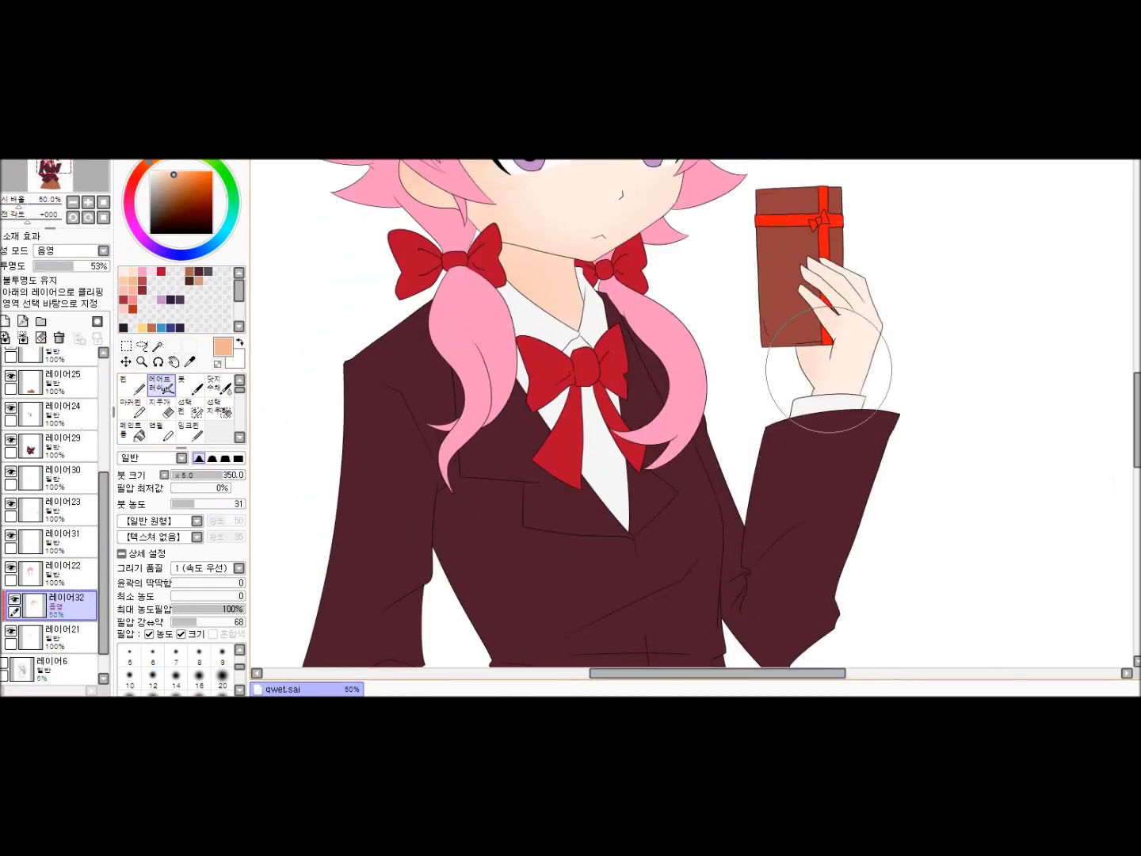
Deepen the skin shading under the hair, on the cheek, neck and hand with a darker orange airbrush
{"action": "scroll", "coordinate": [824, 539], "scroll_direction": "up", "scroll_amount": 3}
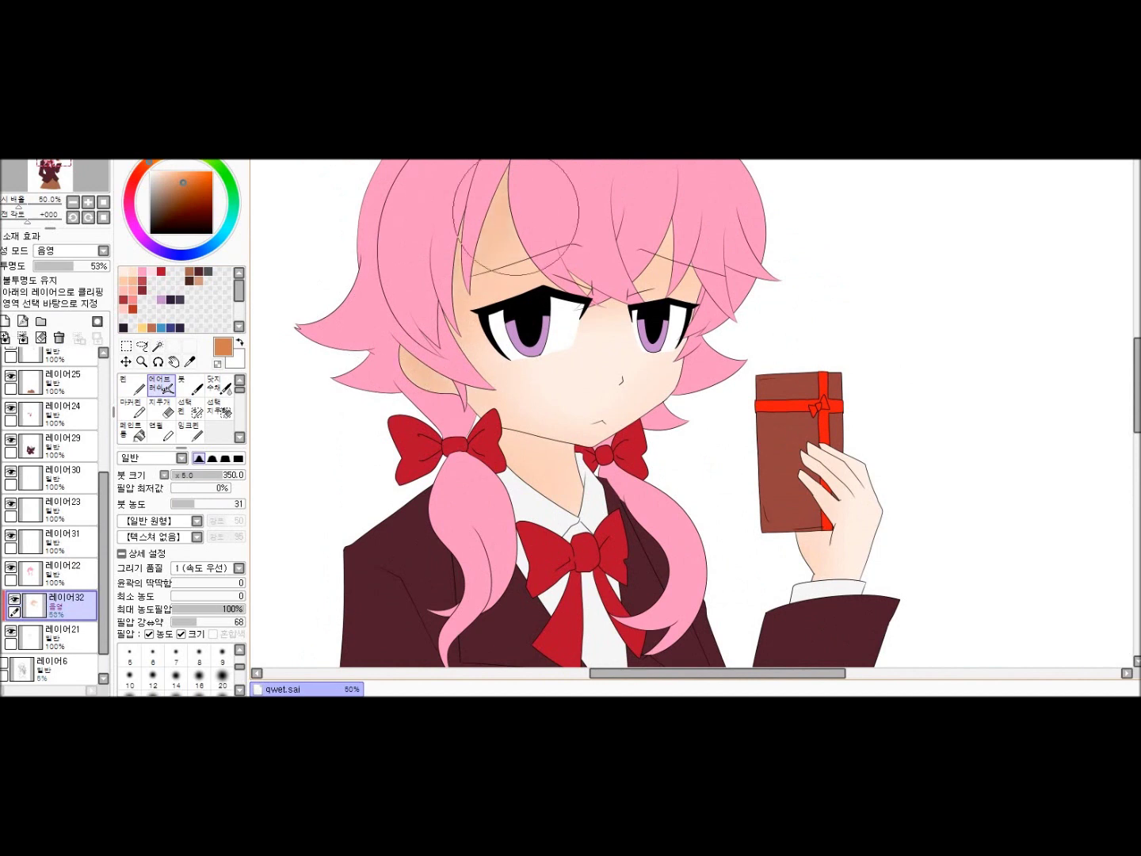
{"action": "mouse_move", "coordinate": [525, 411]}
{"action": "left_mouse_down"}
{"action": "mouse_move", "coordinate": [424, 357]}
{"action": "mouse_move", "coordinate": [516, 445]}
{"action": "left_mouse_up"}
{"action": "scroll", "coordinate": [735, 553], "scroll_direction": "down", "scroll_amount": 1}
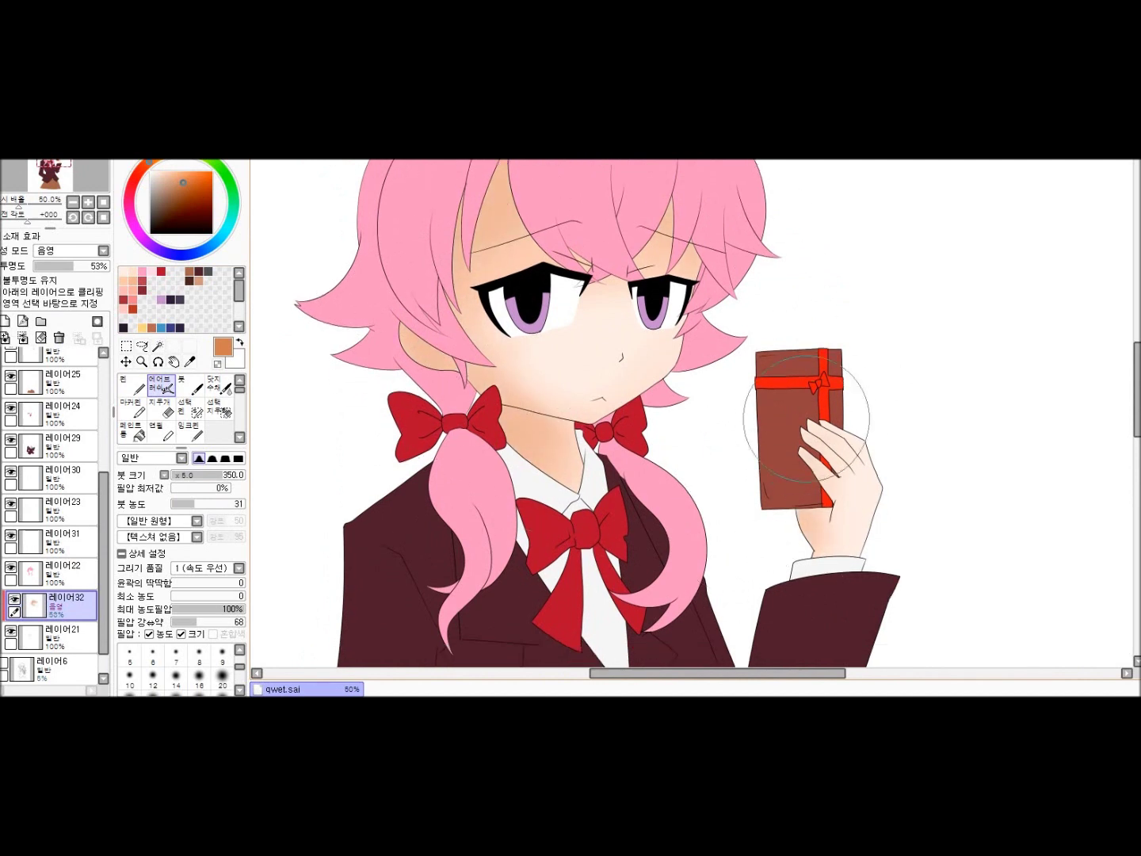
{"action": "mouse_move", "coordinate": [516, 348]}
{"action": "left_mouse_down"}
{"action": "mouse_move", "coordinate": [586, 408]}
{"action": "mouse_move", "coordinate": [626, 491]}
{"action": "left_mouse_up"}
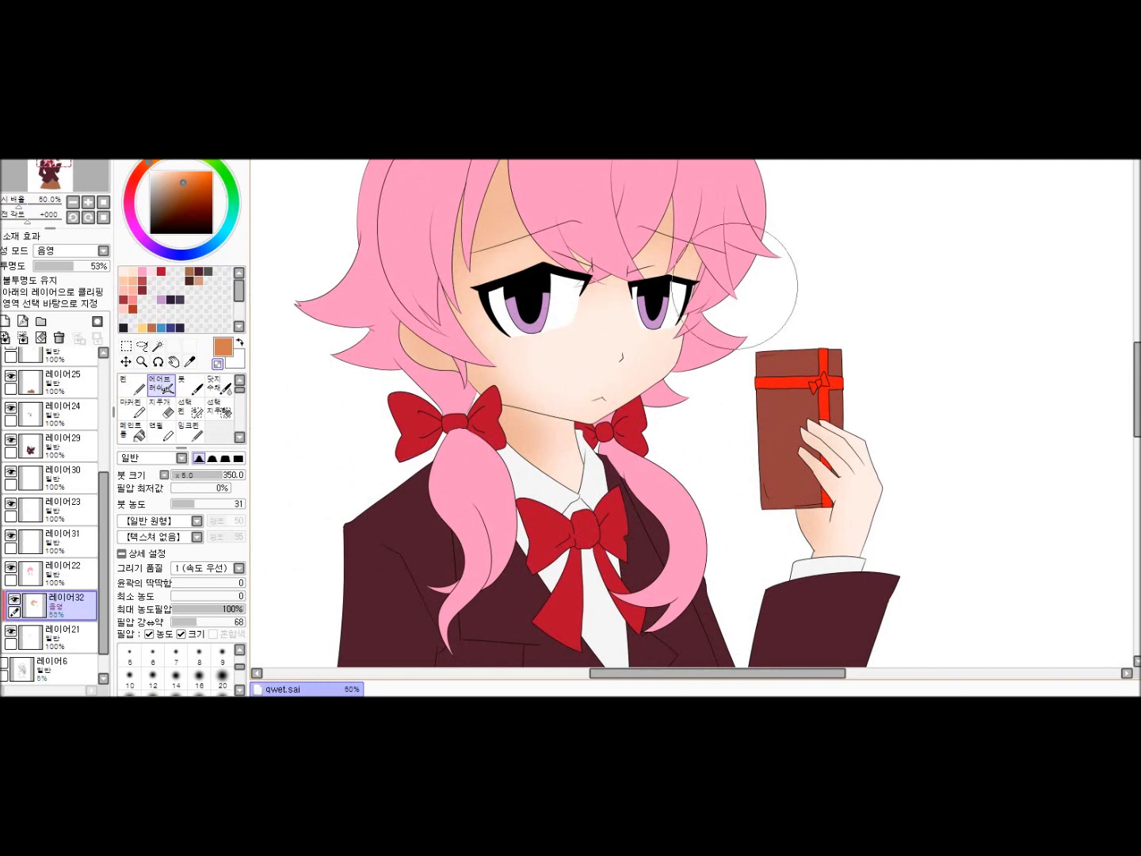
Add a clipped layer above 레이어32 in 음영 mode at 73% opacity and set up a size 55 brush in light peach, undoing the test stroke
{"action": "scroll", "coordinate": [967, 603], "scroll_direction": "down", "scroll_amount": 1}
{"action": "key", "text": "ctrl+shift+n"}
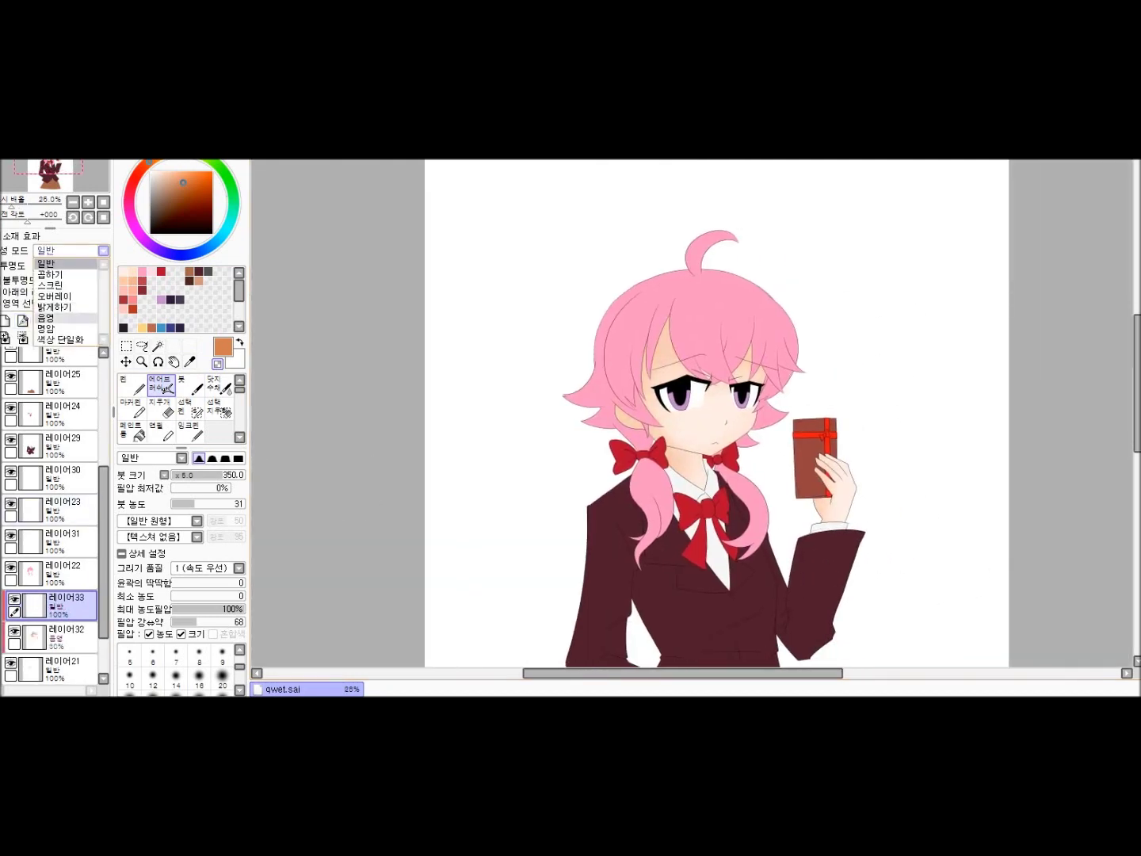
{"action": "key", "text": "b"}
{"action": "scroll", "coordinate": [320, 394], "scroll_direction": "up", "scroll_amount": 3}
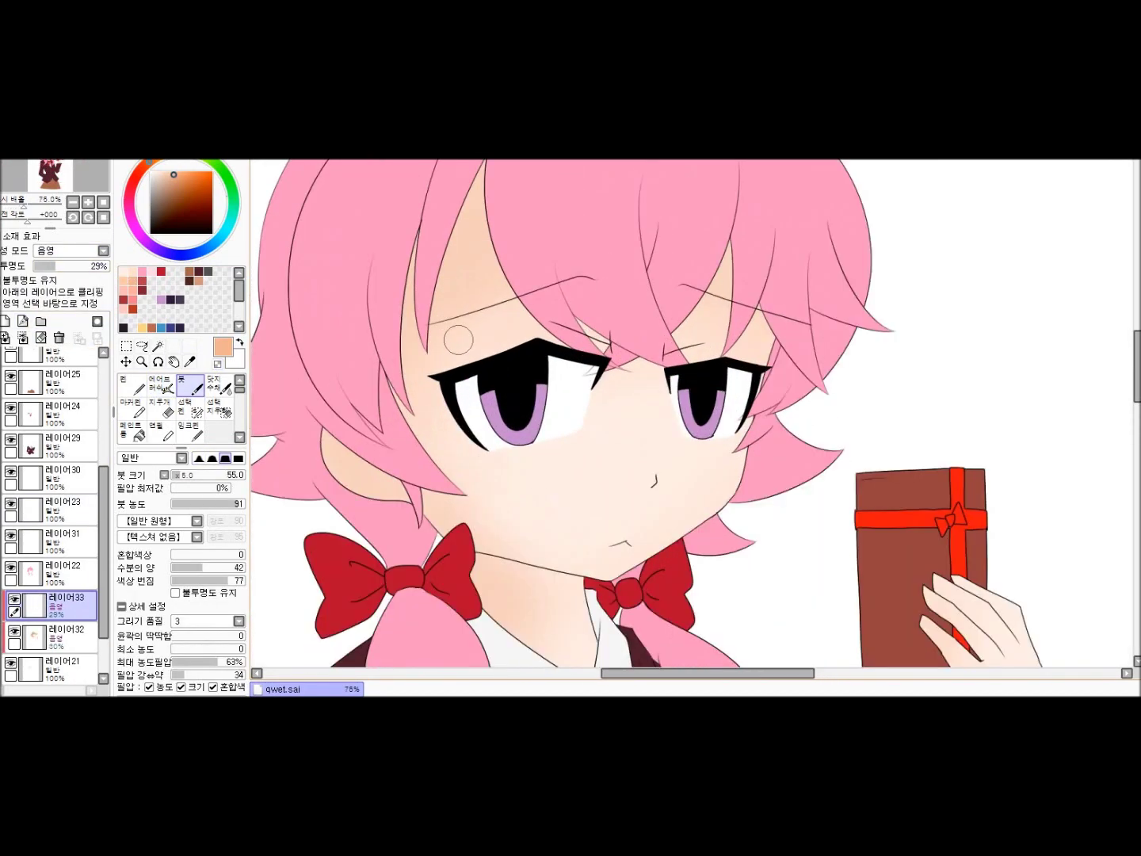
{"action": "key", "text": "ctrl+z"}
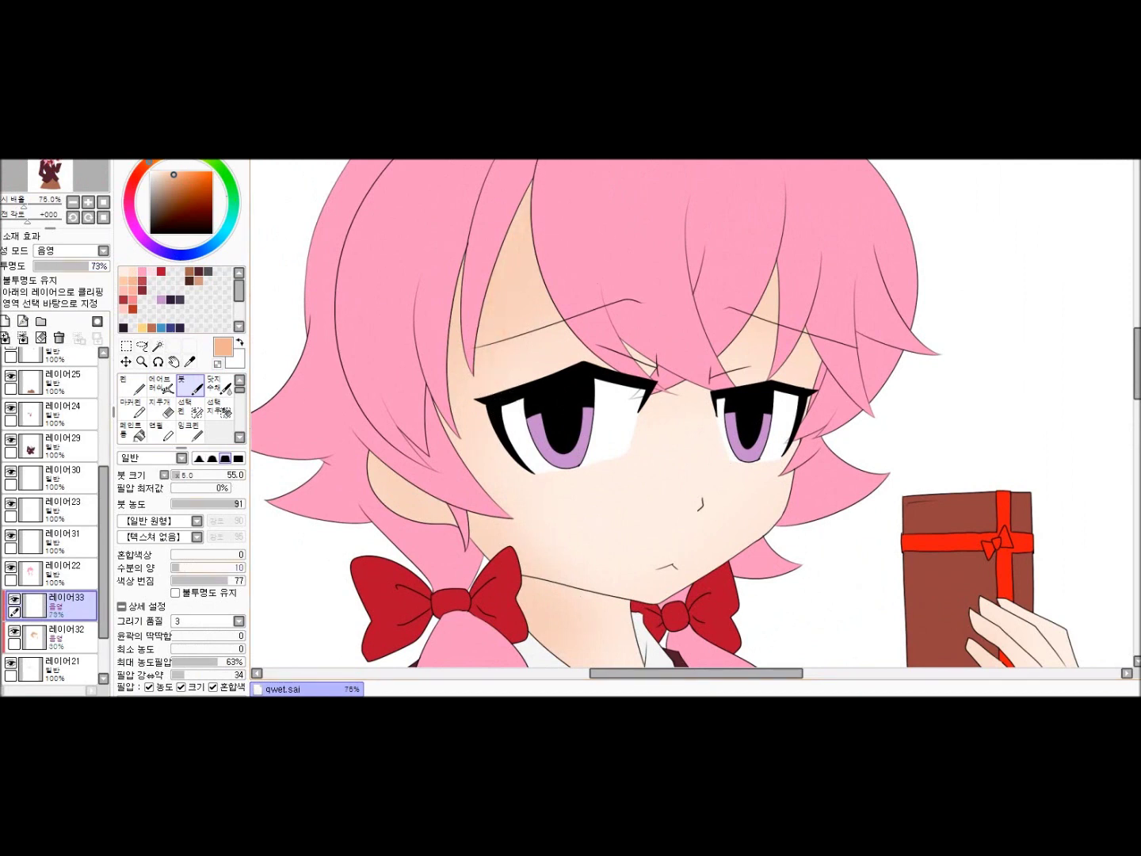
Paint peach shadows on 레이어33 along the forehead's hair edge, the top of the ear and under the cheek strand, using size 55 and 25 brushes
{"action": "left_click_drag", "start_coordinate": [531, 237], "coordinate": [487, 407]}
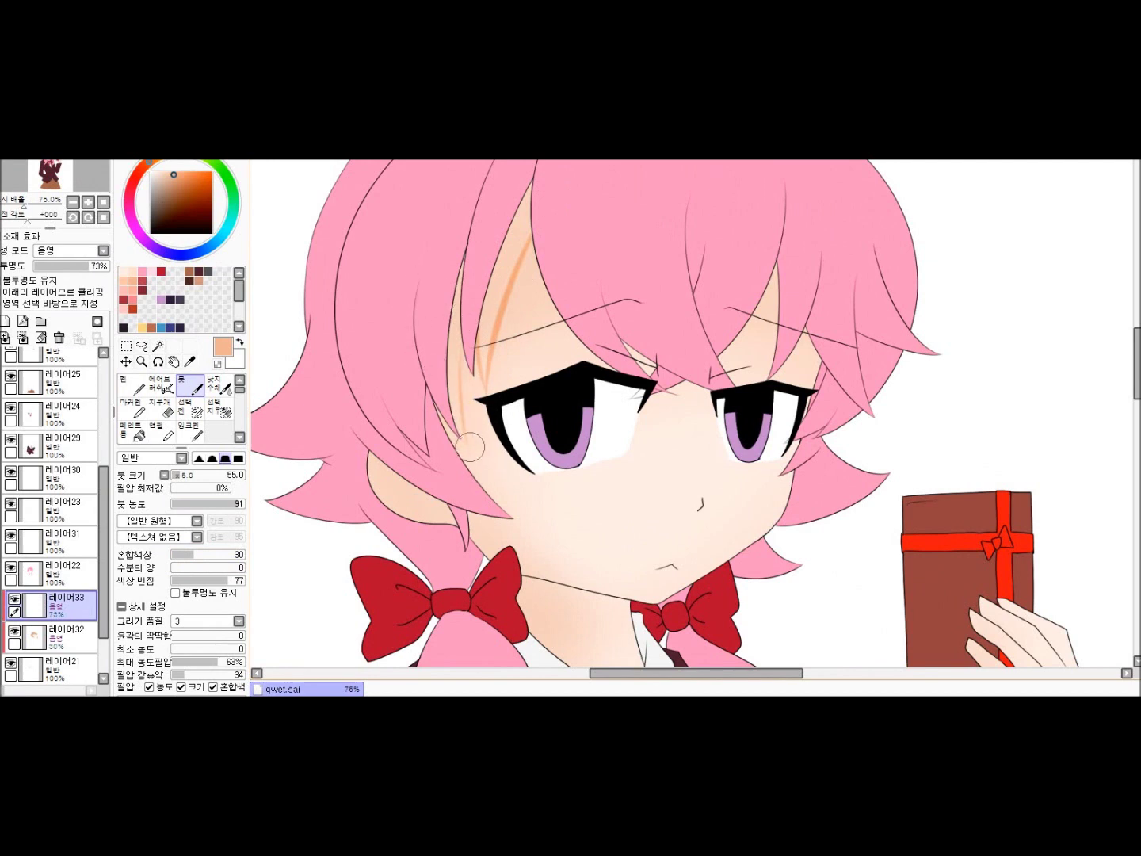
{"action": "left_click_drag", "start_coordinate": [371, 458], "coordinate": [409, 490]}
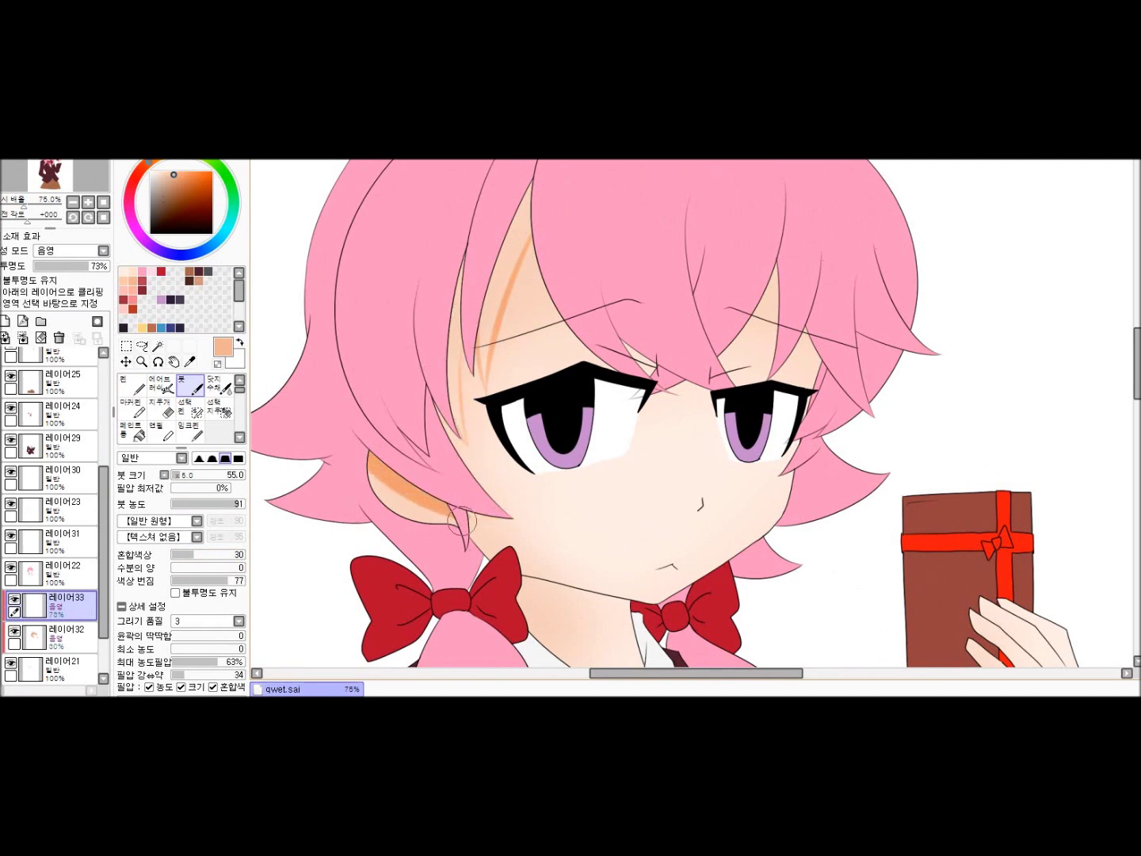
{"action": "scroll", "coordinate": [476, 517], "scroll_direction": "up", "scroll_amount": 3}
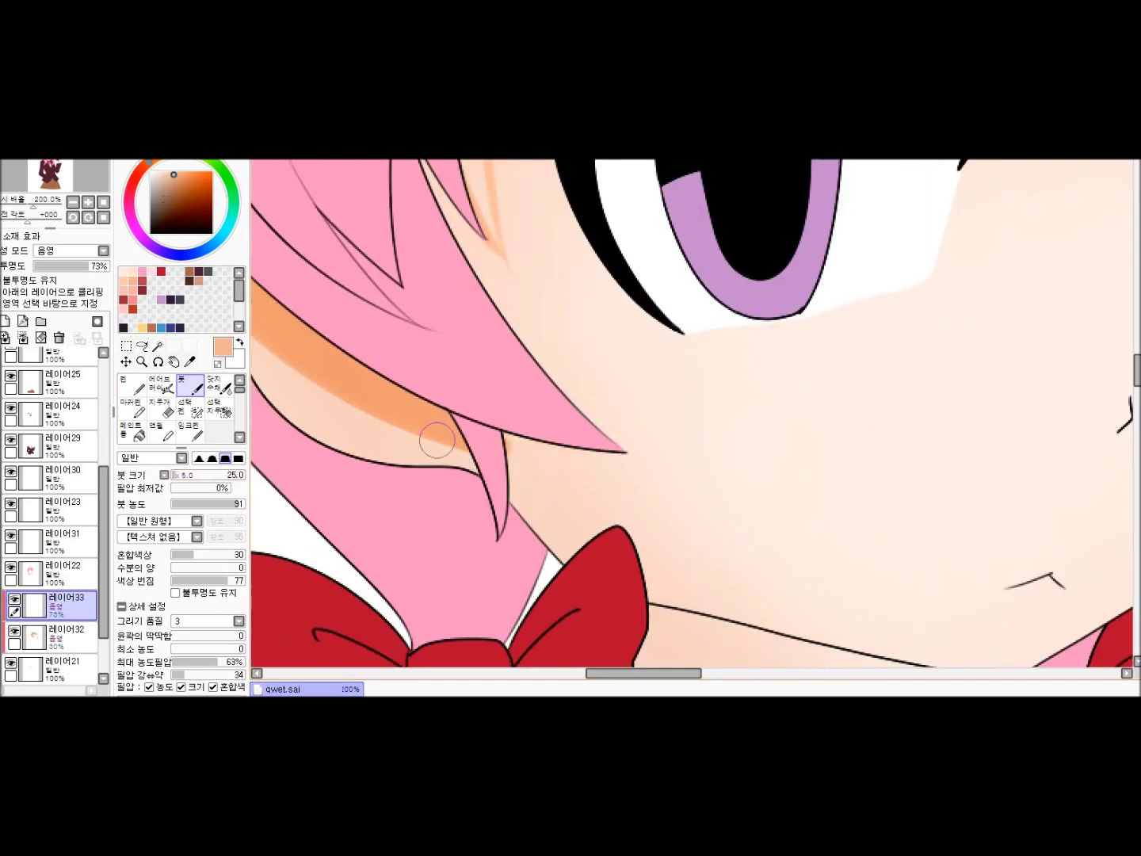
{"action": "left_click_drag", "start_coordinate": [502, 436], "coordinate": [575, 466]}
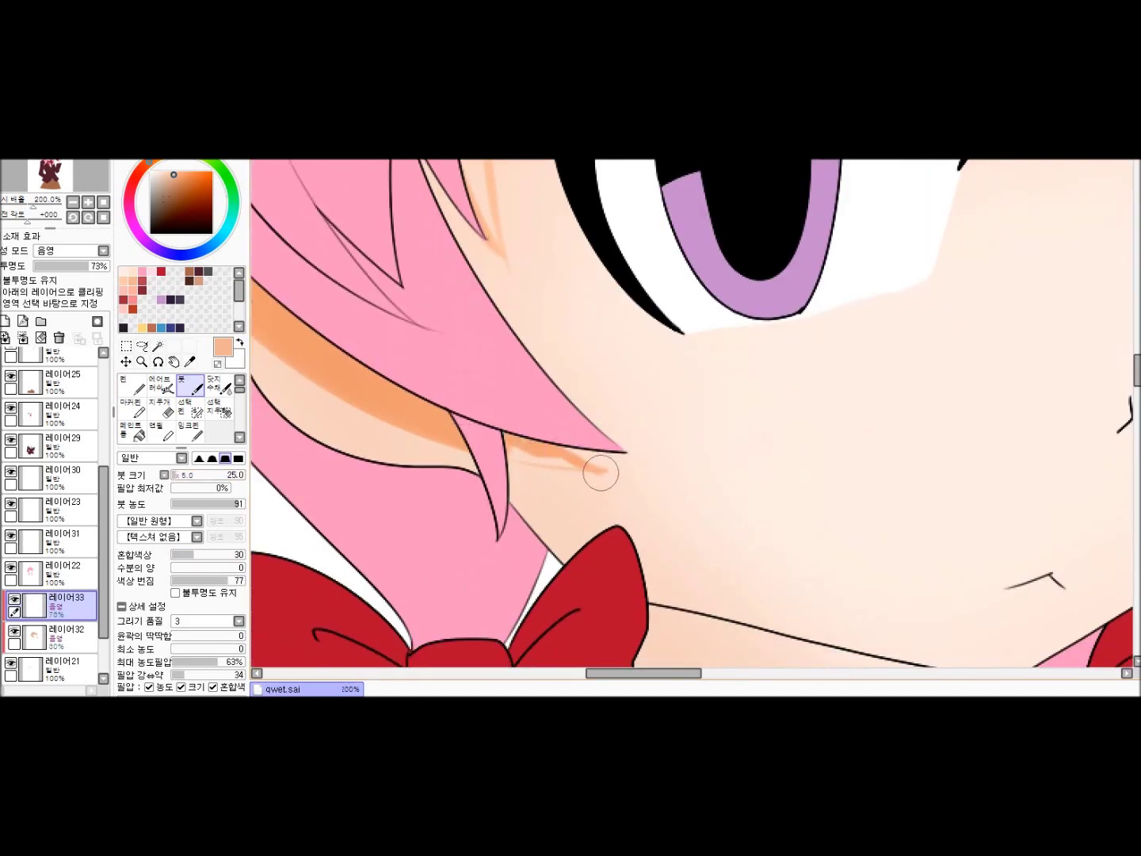
{"action": "left_click_drag", "start_coordinate": [514, 442], "coordinate": [607, 471]}
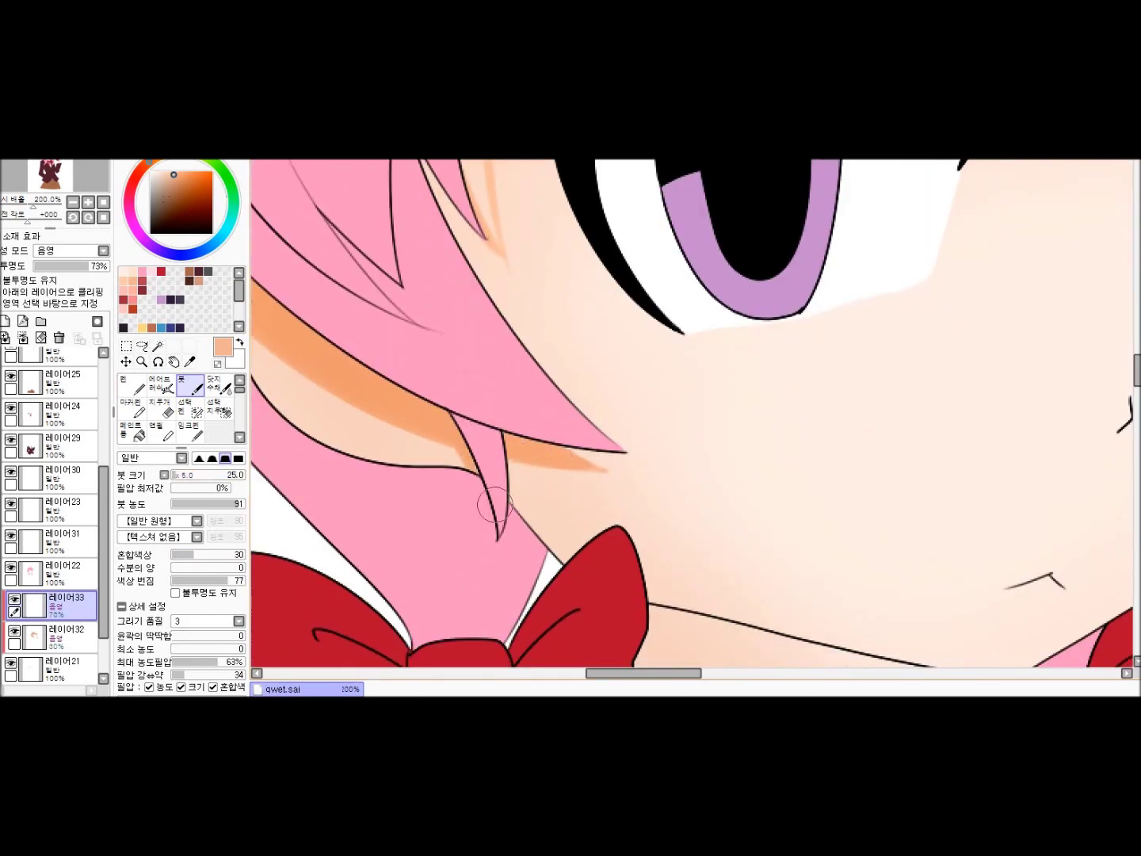
{"action": "scroll", "coordinate": [514, 493], "scroll_direction": "down", "scroll_amount": 2}
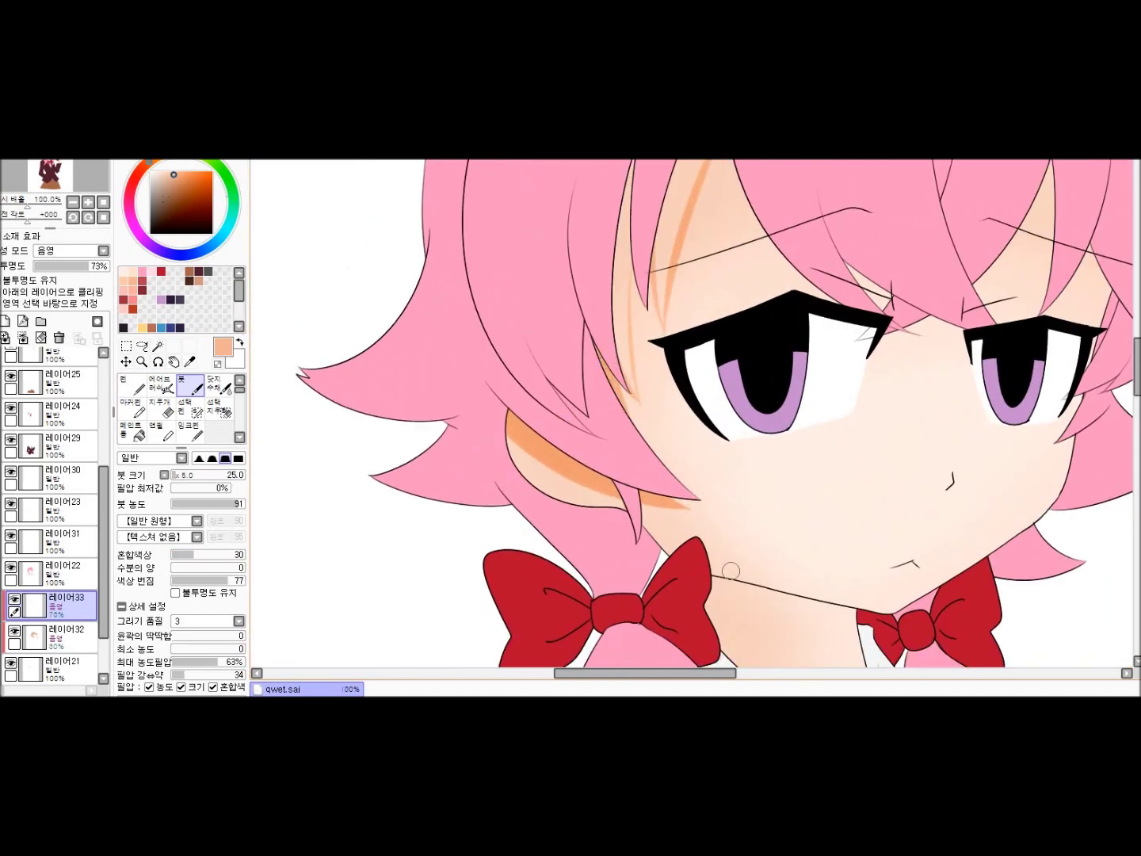
Reshape the ear shading into an inner-ear shadow with a thin rim, and add shadow beside the cheek strand and along the jawline
{"action": "scroll", "coordinate": [731, 570], "scroll_direction": "up", "scroll_amount": 2}
{"action": "key", "text": "e"}
{"action": "left_click_drag", "start_coordinate": [374, 299], "coordinate": [525, 441]}
{"action": "key", "text": "b"}
{"action": "mouse_move", "coordinate": [439, 353]}
{"action": "left_mouse_down"}
{"action": "mouse_move", "coordinate": [428, 428]}
{"action": "mouse_move", "coordinate": [568, 452]}
{"action": "mouse_move", "coordinate": [507, 428]}
{"action": "left_mouse_up"}
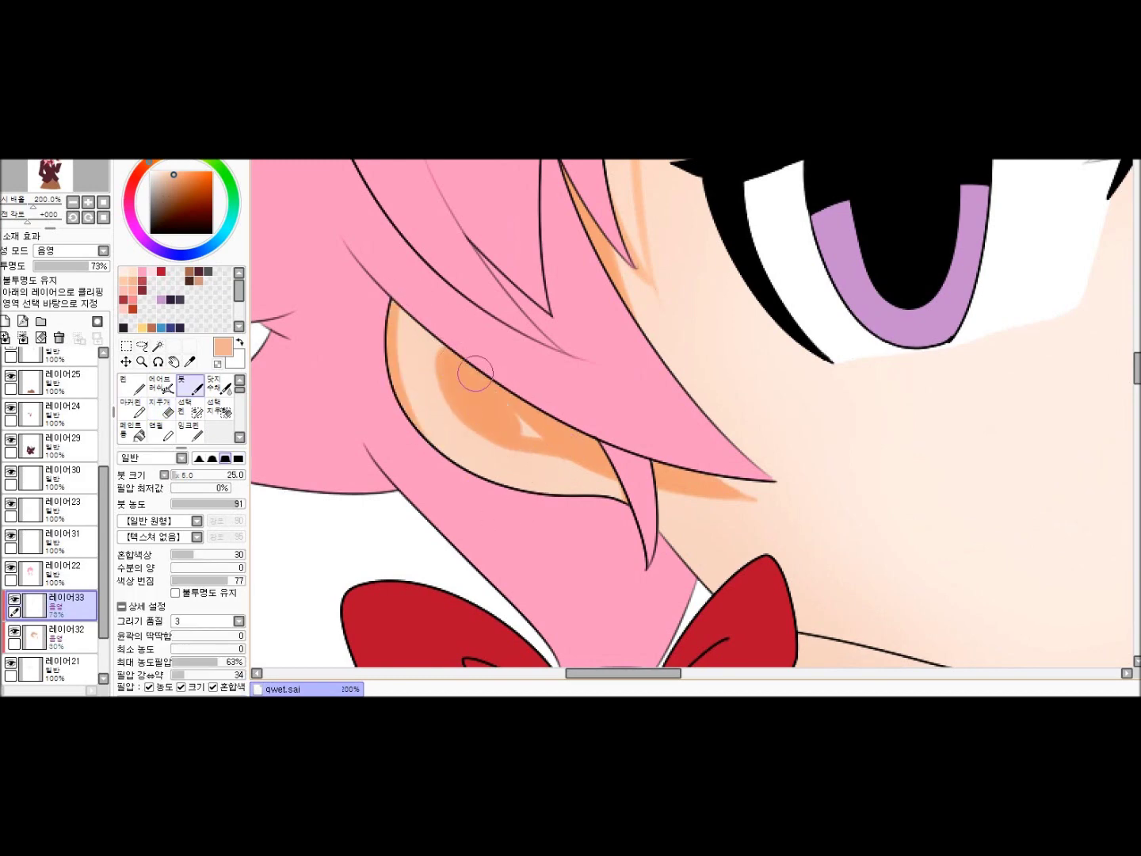
{"action": "mouse_move", "coordinate": [475, 381]}
{"action": "left_mouse_down"}
{"action": "mouse_move", "coordinate": [492, 417]}
{"action": "mouse_move", "coordinate": [566, 434]}
{"action": "left_mouse_up"}
{"action": "scroll", "coordinate": [567, 435], "scroll_direction": "down", "scroll_amount": 2}
{"action": "scroll", "coordinate": [401, 306], "scroll_direction": "up", "scroll_amount": 2}
{"action": "left_click_drag", "start_coordinate": [400, 277], "coordinate": [476, 384]}
{"action": "mouse_move", "coordinate": [546, 432]}
{"action": "left_mouse_down"}
{"action": "mouse_move", "coordinate": [840, 488]}
{"action": "mouse_move", "coordinate": [646, 458]}
{"action": "left_mouse_up"}
{"action": "scroll", "coordinate": [675, 508], "scroll_direction": "down", "scroll_amount": 2}
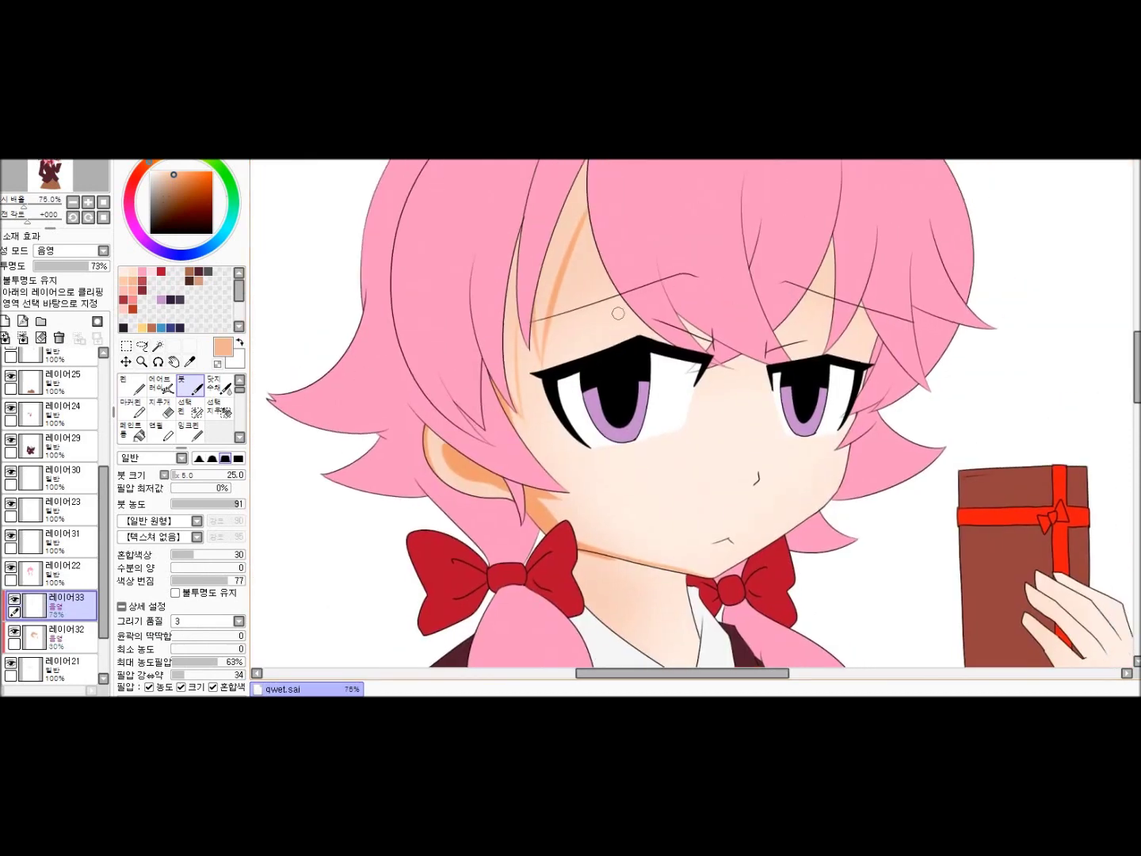
Move the hair layer 레이어22 above 레이어31 so the hair tip covers the eye white, and reselect 레이어33 with the brush
{"action": "scroll", "coordinate": [689, 444], "scroll_direction": "up", "scroll_amount": 1}
{"action": "scroll", "coordinate": [699, 510], "scroll_direction": "up", "scroll_amount": 1}
{"action": "left_click", "coordinate": [699, 511], "text": "alt"}
{"action": "scroll", "coordinate": [699, 511], "scroll_direction": "up", "scroll_amount": 1}
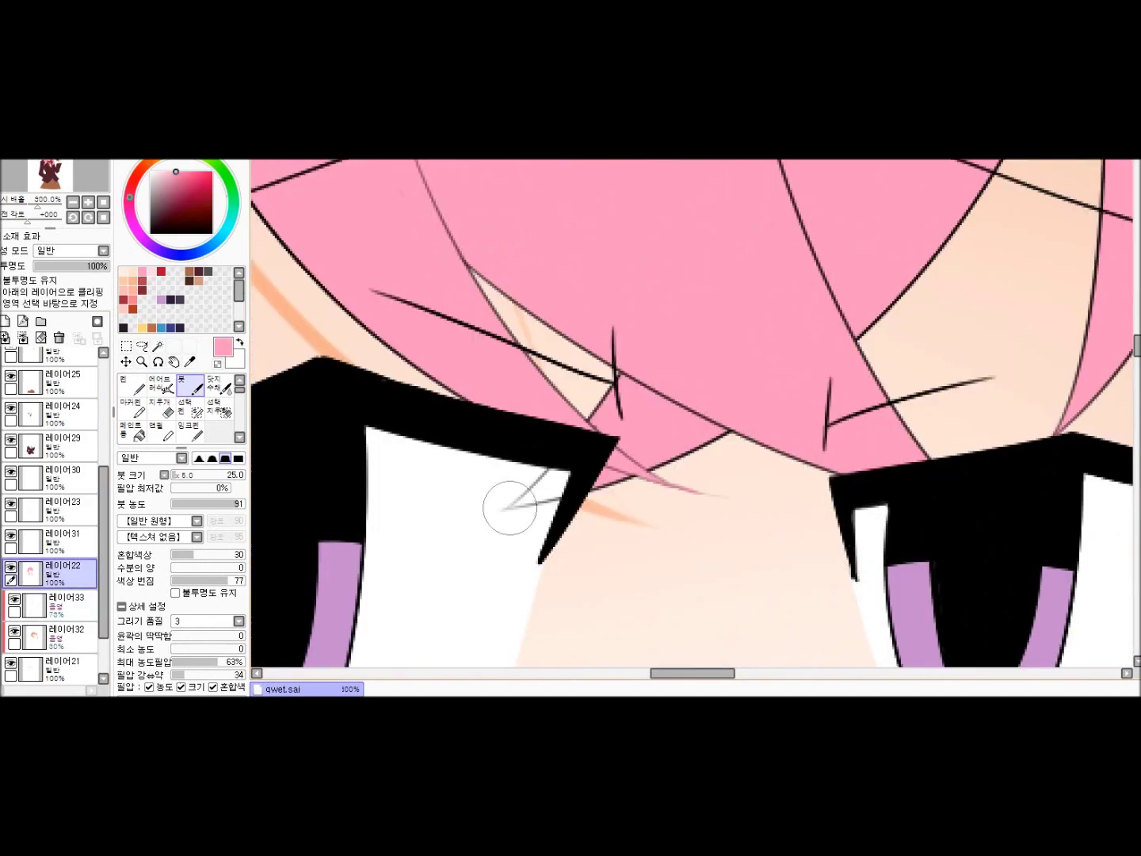
{"action": "key", "text": "n"}
{"action": "left_click_drag", "start_coordinate": [72, 540], "coordinate": [71, 574]}
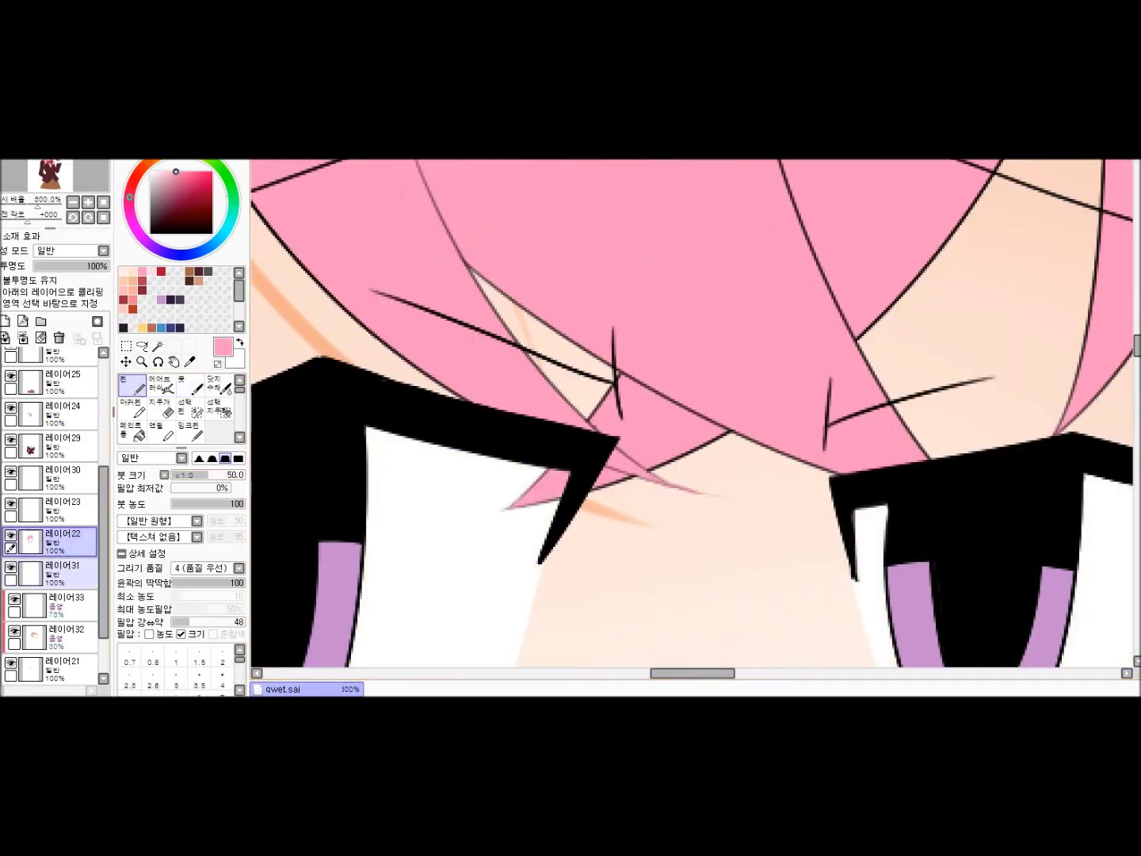
{"action": "left_click", "coordinate": [68, 606]}
{"action": "key", "text": "b"}
Paint shadows on 레이어33 under the bangs, between the eyes and down both sides of the forehead, with a brush up to size 60
{"action": "scroll", "coordinate": [555, 468], "scroll_direction": "down", "scroll_amount": 2}
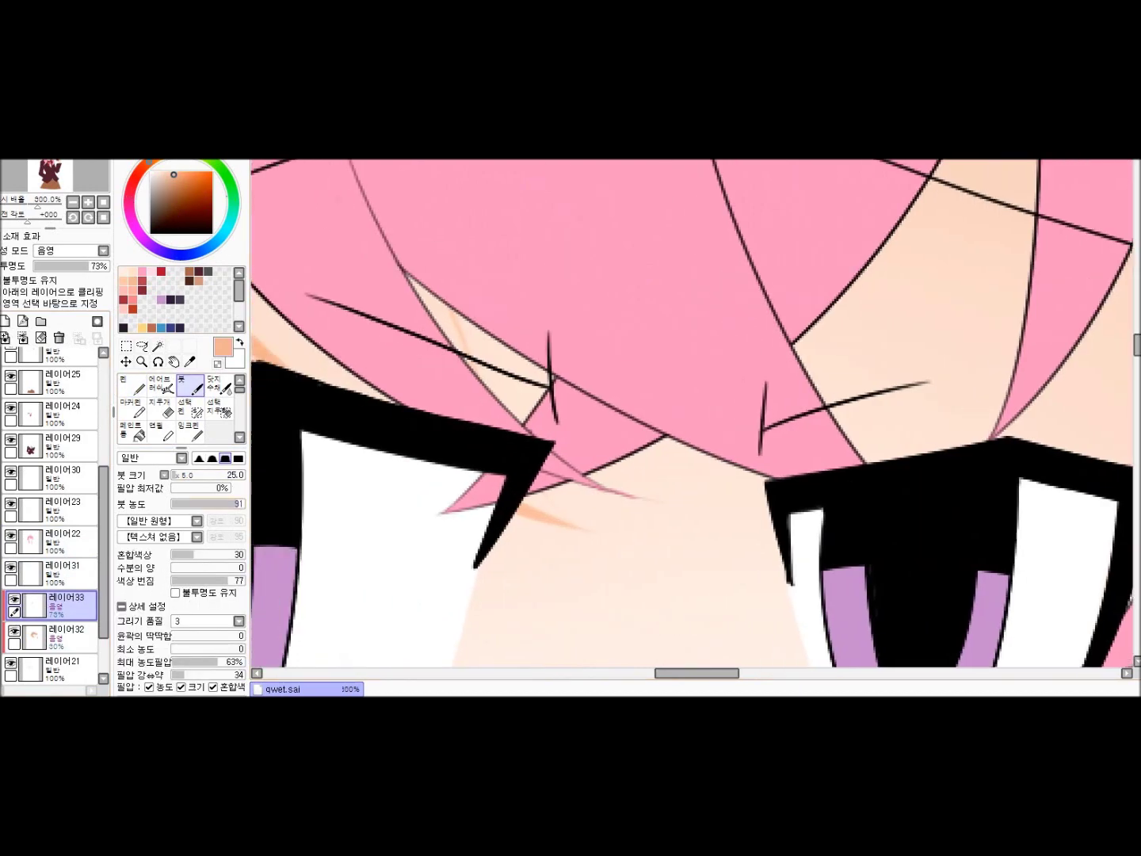
{"action": "mouse_move", "coordinate": [572, 383]}
{"action": "left_mouse_down"}
{"action": "mouse_move", "coordinate": [501, 293]}
{"action": "mouse_move", "coordinate": [594, 413]}
{"action": "mouse_move", "coordinate": [698, 456]}
{"action": "left_mouse_up"}
{"action": "left_click_drag", "start_coordinate": [705, 431], "coordinate": [792, 345]}
{"action": "scroll", "coordinate": [764, 375], "scroll_direction": "up", "scroll_amount": 3}
{"action": "mouse_move", "coordinate": [766, 480]}
{"action": "left_mouse_down"}
{"action": "mouse_move", "coordinate": [924, 225]}
{"action": "mouse_move", "coordinate": [887, 476]}
{"action": "left_mouse_up"}
{"action": "left_click_drag", "start_coordinate": [1022, 412], "coordinate": [951, 586]}
{"action": "mouse_move", "coordinate": [937, 265]}
{"action": "left_mouse_down"}
{"action": "mouse_move", "coordinate": [929, 405]}
{"action": "mouse_move", "coordinate": [885, 517]}
{"action": "mouse_move", "coordinate": [873, 511]}
{"action": "mouse_move", "coordinate": [860, 603]}
{"action": "mouse_move", "coordinate": [893, 493]}
{"action": "mouse_move", "coordinate": [895, 314]}
{"action": "mouse_move", "coordinate": [873, 342]}
{"action": "mouse_move", "coordinate": [859, 562]}
{"action": "mouse_move", "coordinate": [899, 326]}
{"action": "mouse_move", "coordinate": [892, 356]}
{"action": "mouse_move", "coordinate": [924, 457]}
{"action": "left_mouse_up"}
{"action": "scroll", "coordinate": [923, 458], "scroll_direction": "down", "scroll_amount": 2}
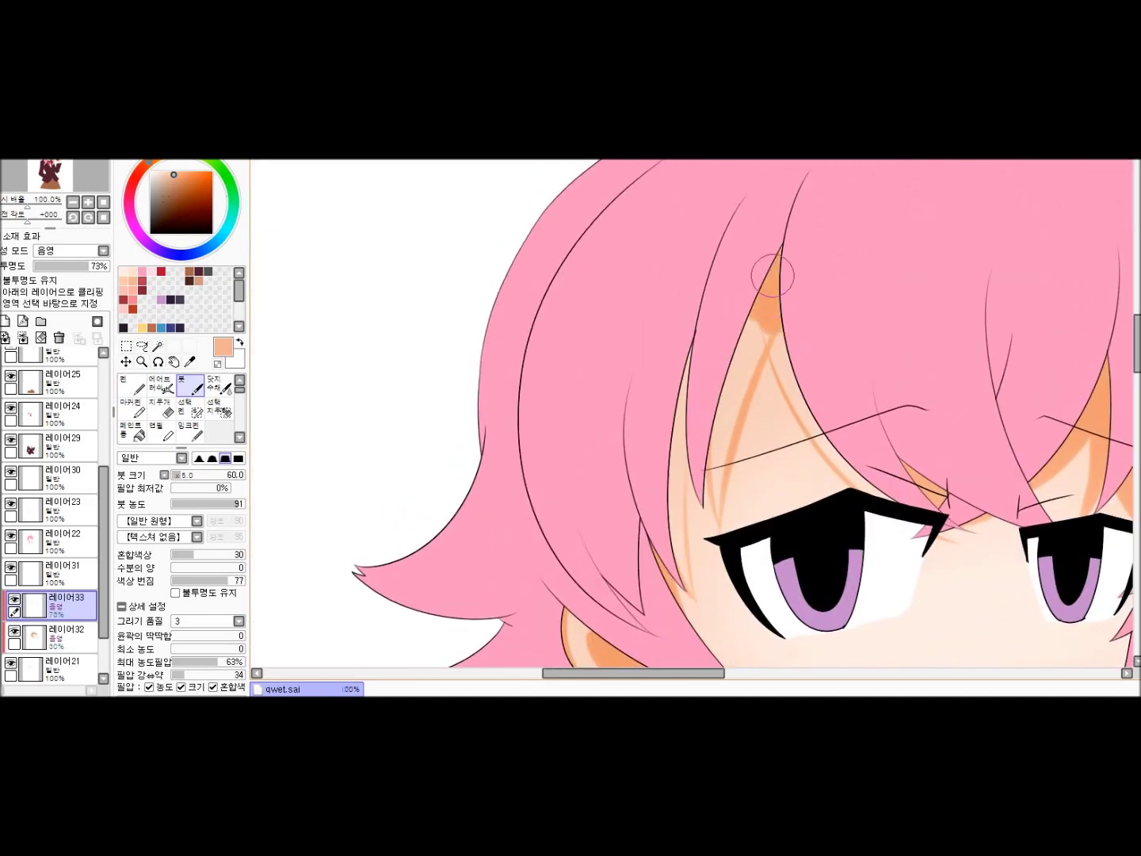
{"action": "mouse_move", "coordinate": [760, 295]}
{"action": "left_mouse_down"}
{"action": "mouse_move", "coordinate": [767, 321]}
{"action": "mouse_move", "coordinate": [721, 379]}
{"action": "mouse_move", "coordinate": [720, 484]}
{"action": "left_mouse_up"}
{"action": "mouse_move", "coordinate": [730, 415]}
{"action": "left_mouse_down"}
{"action": "mouse_move", "coordinate": [668, 442]}
{"action": "mouse_move", "coordinate": [661, 432]}
{"action": "mouse_move", "coordinate": [681, 543]}
{"action": "left_mouse_up"}
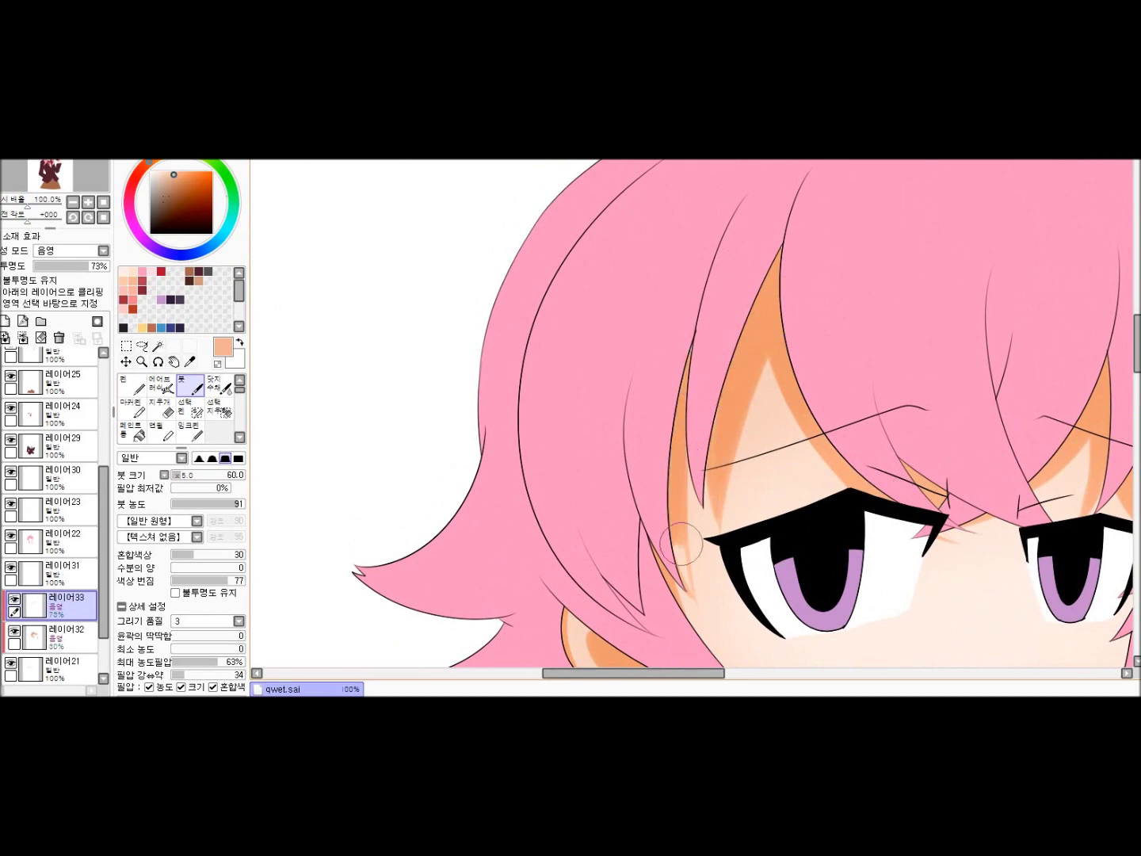
Lower the opacity of 레이어33 to 30% and choose a stronger orange as the shading colour
{"action": "scroll", "coordinate": [731, 374], "scroll_direction": "up", "scroll_amount": 5}
{"action": "scroll", "coordinate": [731, 375], "scroll_direction": "down", "scroll_amount": 5}
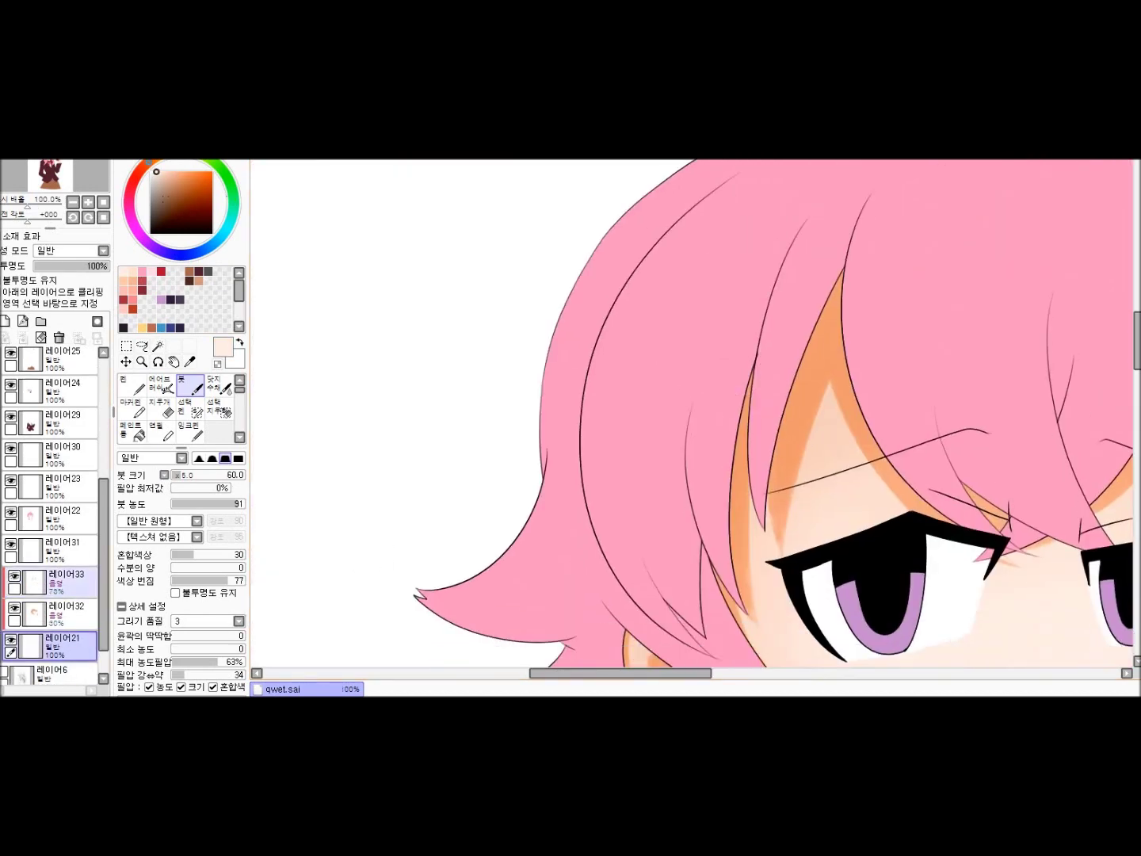
{"action": "scroll", "coordinate": [674, 445], "scroll_direction": "up", "scroll_amount": 2}
{"action": "left_click", "coordinate": [603, 475], "text": "alt"}
{"action": "scroll", "coordinate": [696, 419], "scroll_direction": "down", "scroll_amount": 3}
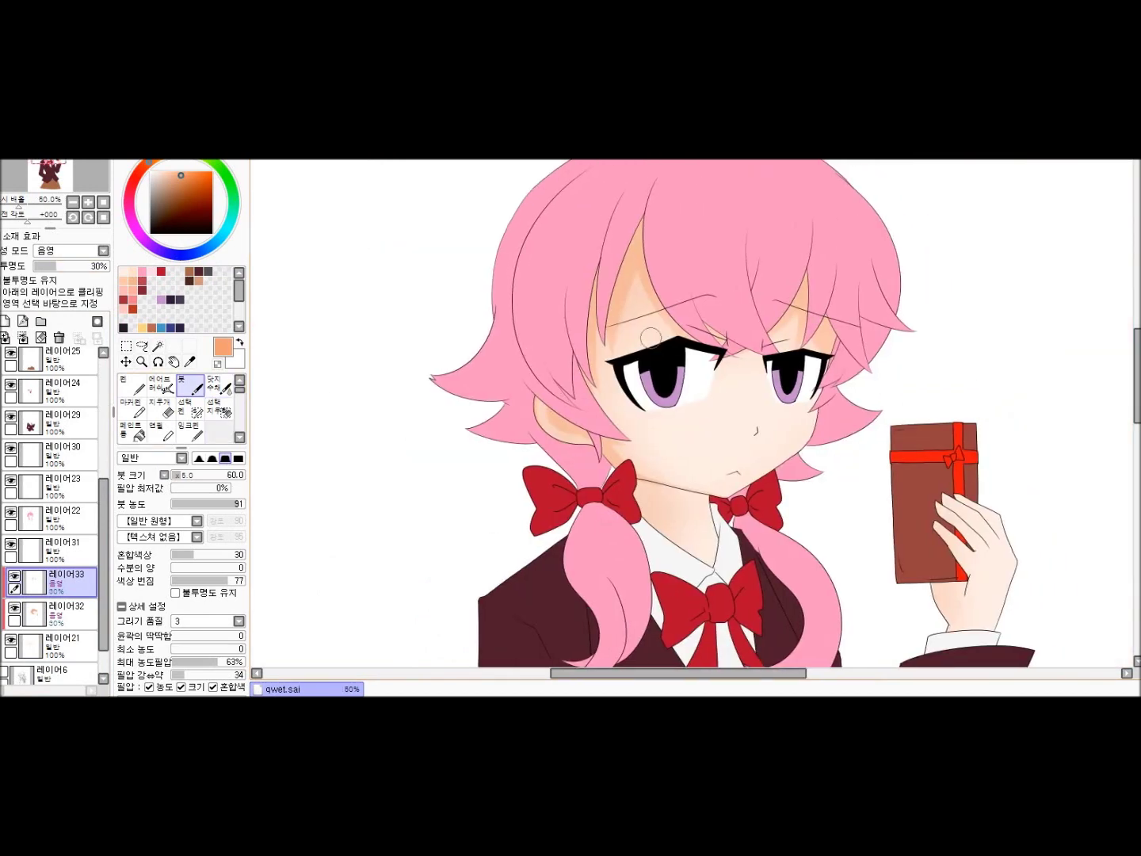
Paint orange shadows with the size 60 brush along the jaw, on the cheek below the hair, beside the nose and on the neck
{"action": "scroll", "coordinate": [649, 339], "scroll_direction": "up", "scroll_amount": 2}
{"action": "left_click_drag", "start_coordinate": [496, 479], "coordinate": [670, 537]}
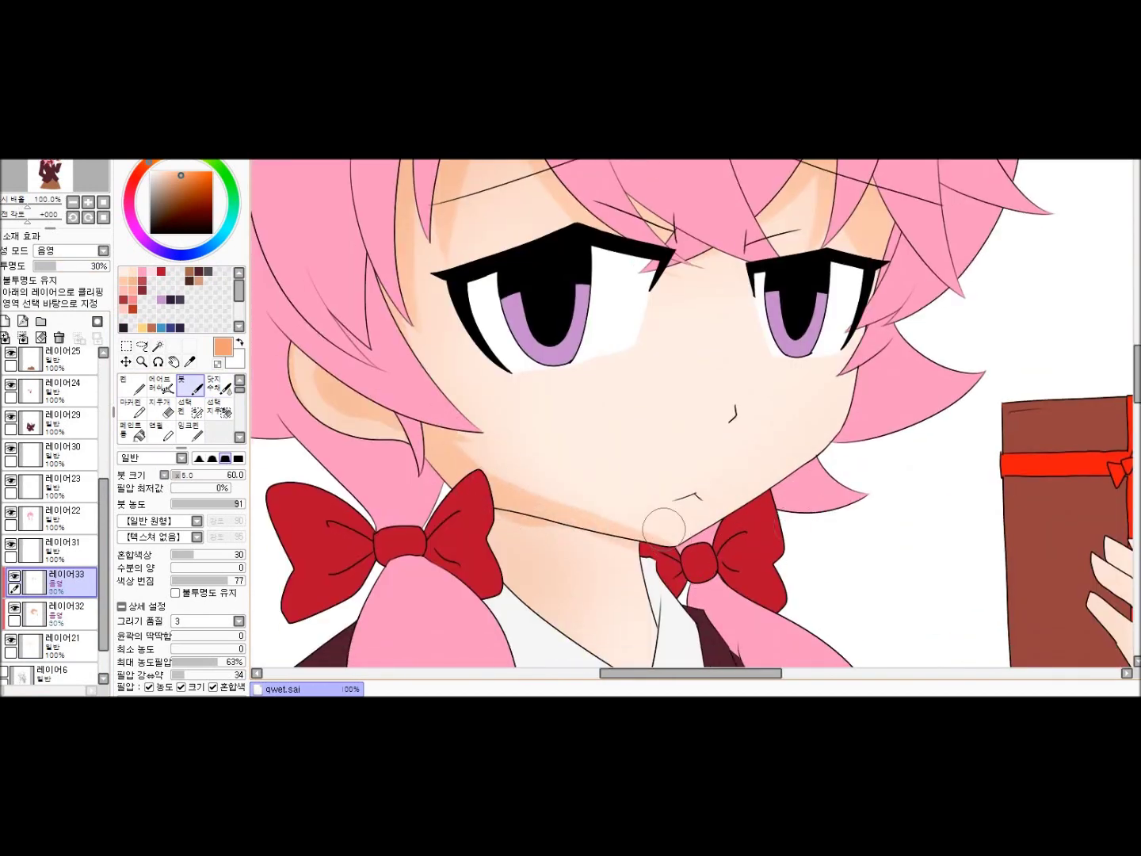
{"action": "mouse_move", "coordinate": [418, 210]}
{"action": "left_mouse_down"}
{"action": "mouse_move", "coordinate": [428, 379]}
{"action": "mouse_move", "coordinate": [492, 475]}
{"action": "left_mouse_up"}
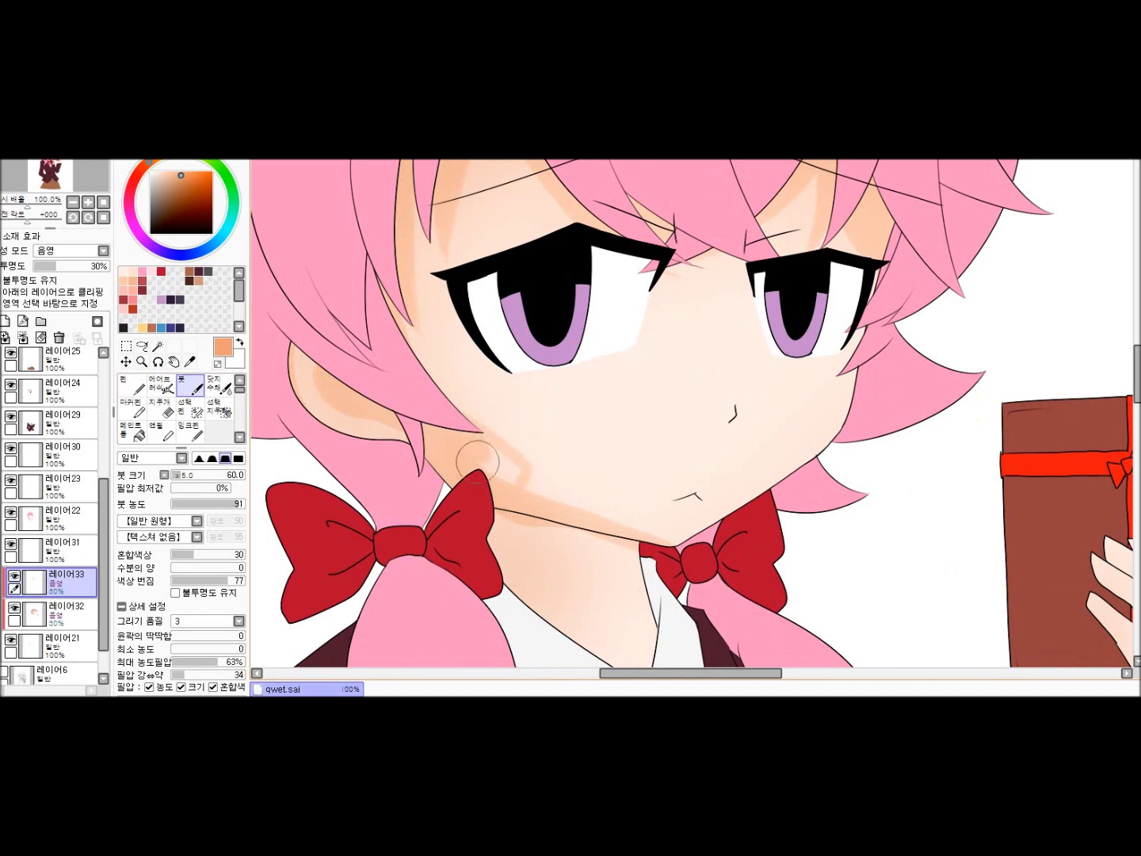
{"action": "mouse_move", "coordinate": [705, 371]}
{"action": "left_mouse_down"}
{"action": "mouse_move", "coordinate": [687, 398]}
{"action": "mouse_move", "coordinate": [683, 354]}
{"action": "left_mouse_up"}
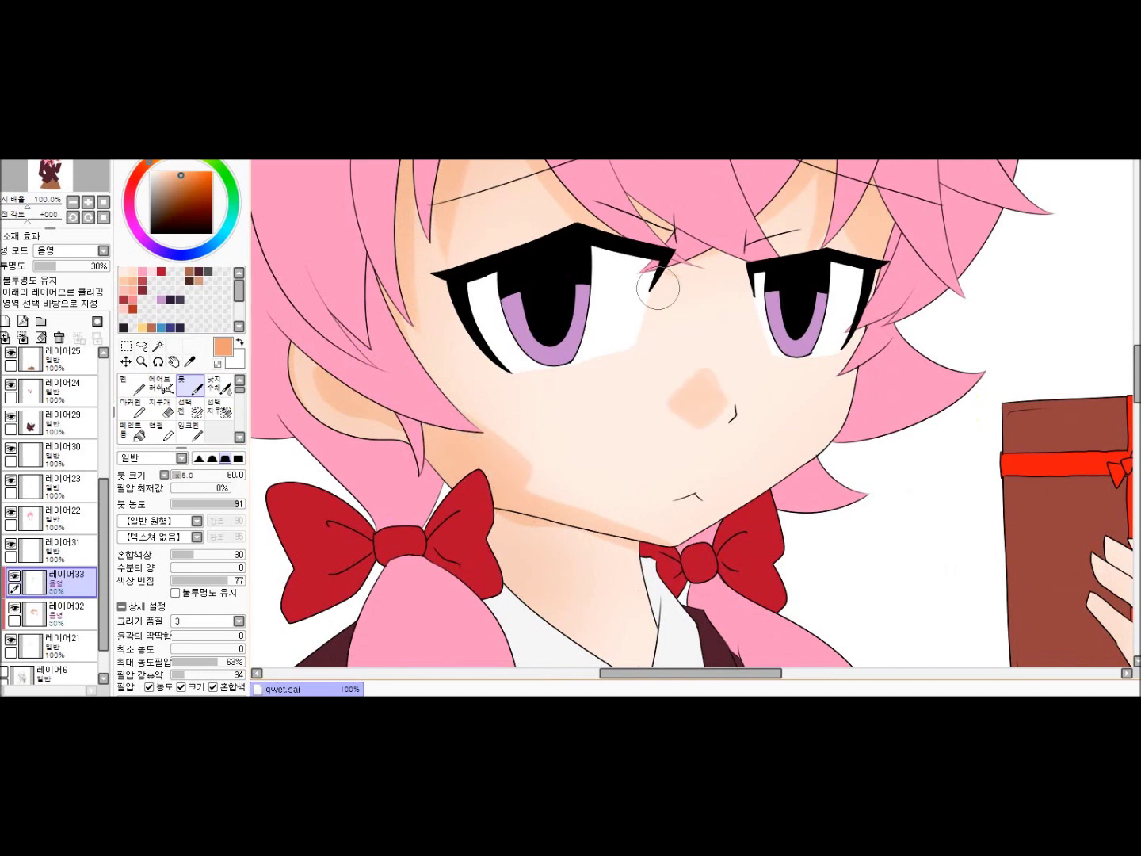
{"action": "scroll", "coordinate": [649, 374], "scroll_direction": "up", "scroll_amount": 2}
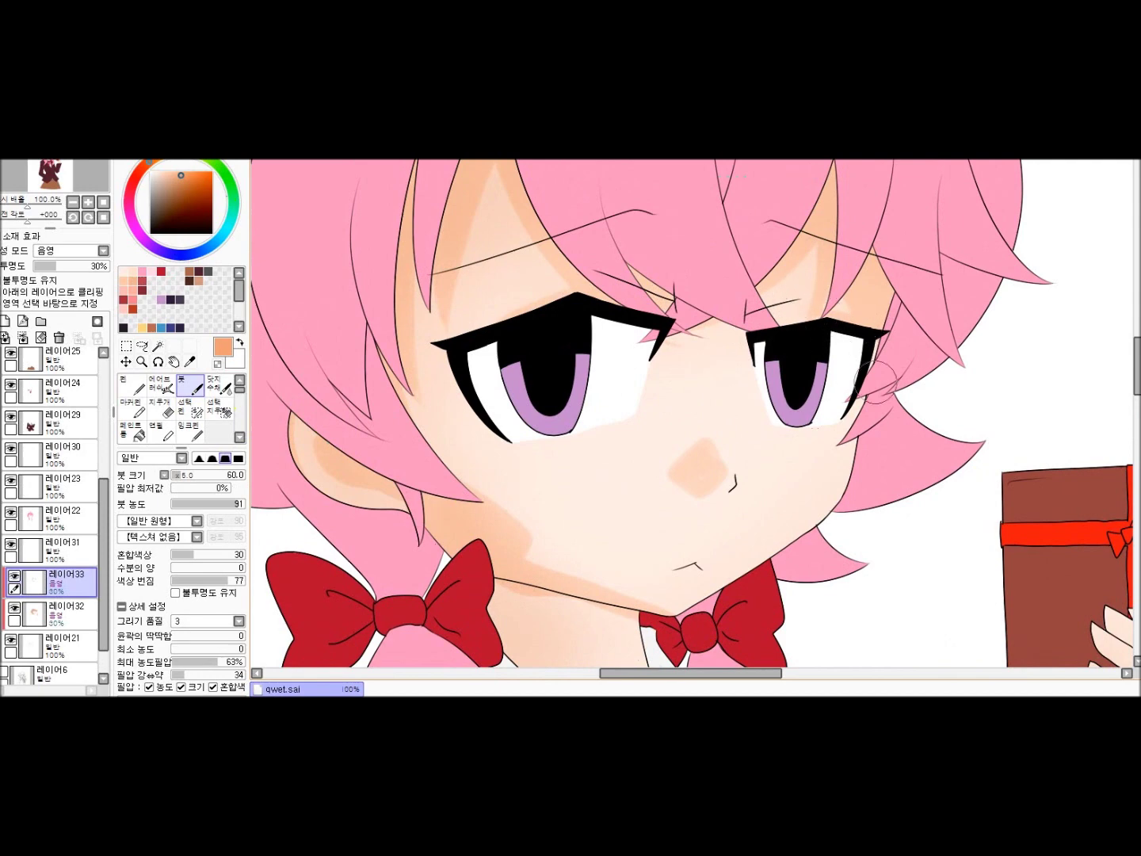
{"action": "scroll", "coordinate": [741, 504], "scroll_direction": "down", "scroll_amount": 7}
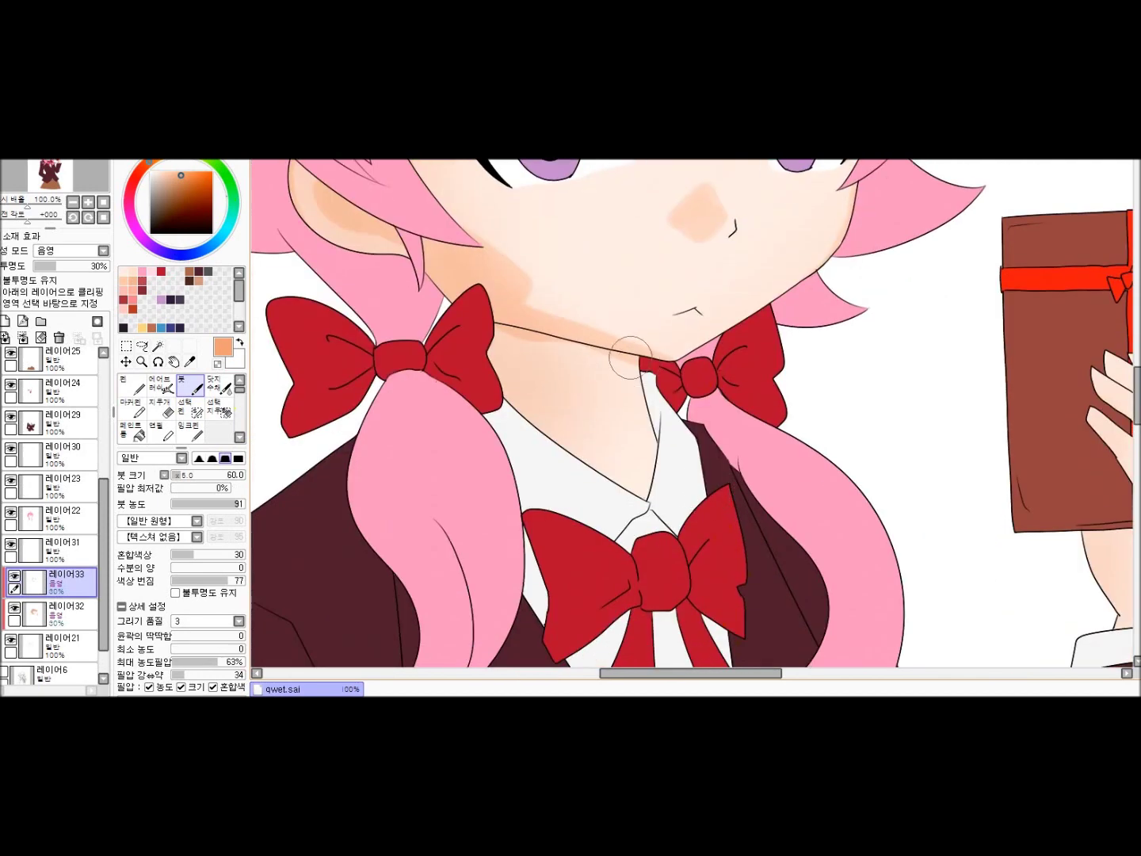
{"action": "mouse_move", "coordinate": [632, 365]}
{"action": "left_mouse_down"}
{"action": "mouse_move", "coordinate": [493, 332]}
{"action": "mouse_move", "coordinate": [630, 380]}
{"action": "mouse_move", "coordinate": [619, 388]}
{"action": "mouse_move", "coordinate": [511, 352]}
{"action": "mouse_move", "coordinate": [547, 447]}
{"action": "mouse_move", "coordinate": [502, 341]}
{"action": "mouse_move", "coordinate": [519, 411]}
{"action": "mouse_move", "coordinate": [523, 373]}
{"action": "mouse_move", "coordinate": [567, 377]}
{"action": "mouse_move", "coordinate": [550, 416]}
{"action": "left_mouse_up"}
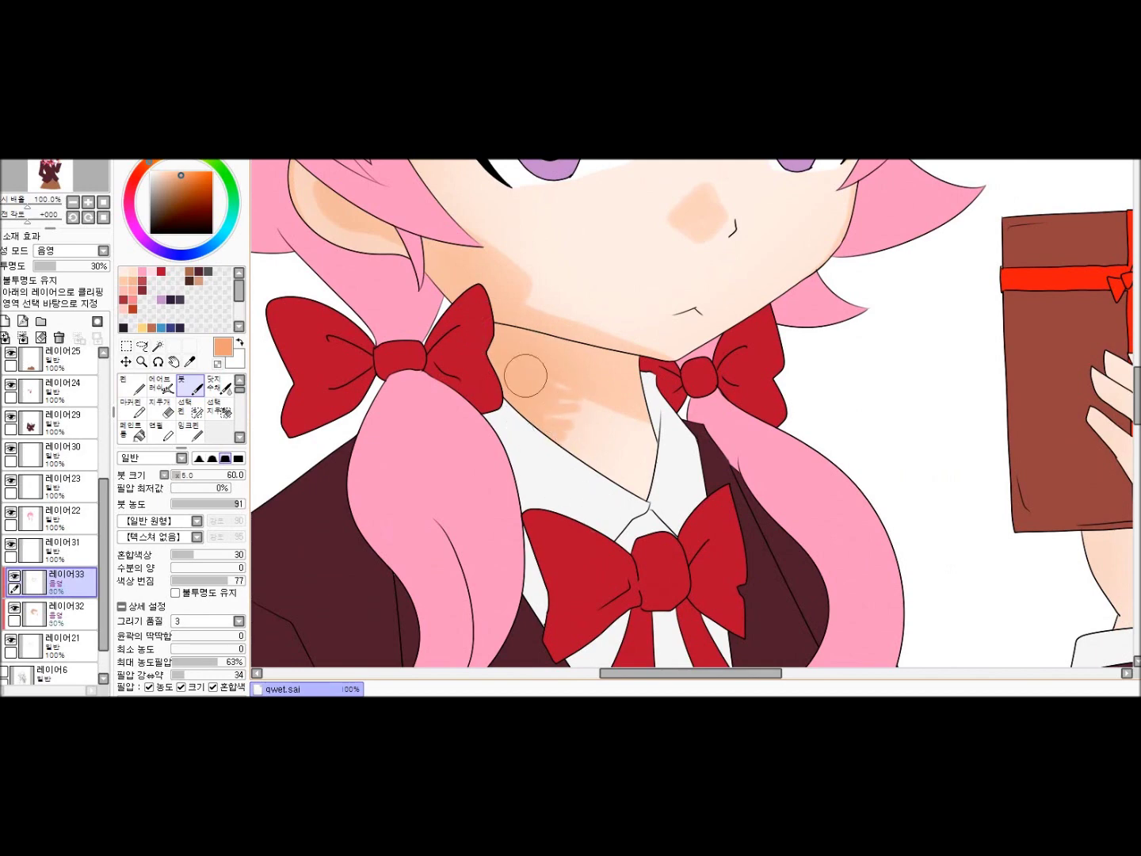
Blend the ear and cheek shadows with the watercolour brush at colour mixing 37 and water amount 5, enlarging it to size 195
{"action": "key", "text": "minus"}
{"action": "scroll", "coordinate": [692, 404], "scroll_direction": "up", "scroll_amount": 2}
{"action": "key", "text": "c"}
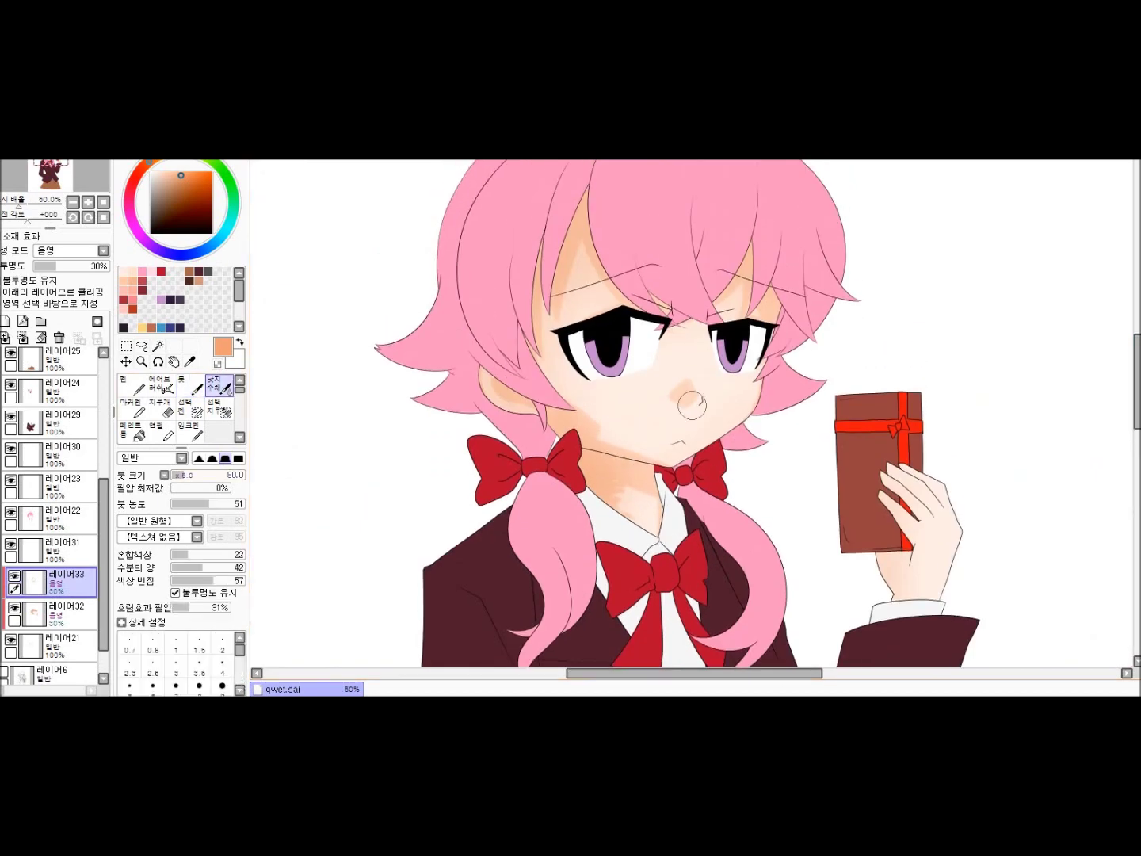
{"action": "key", "text": "plus"}
{"action": "scroll", "coordinate": [693, 412], "scroll_direction": "up", "scroll_amount": 1}
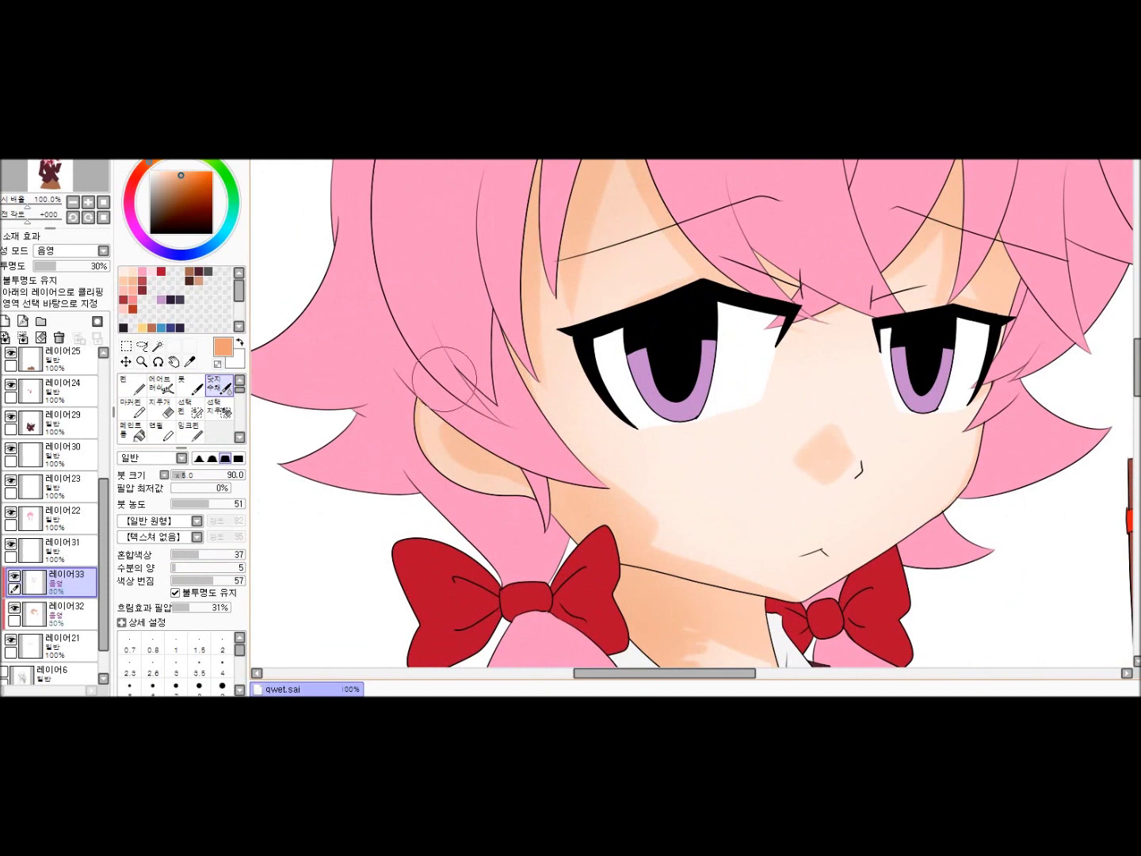
{"action": "left_click_drag", "start_coordinate": [444, 476], "coordinate": [576, 469]}
{"action": "key", "text": "bracketright"}
{"action": "key", "text": "bracketright"}
{"action": "key", "text": "bracketright"}
{"action": "key", "text": "bracketright"}
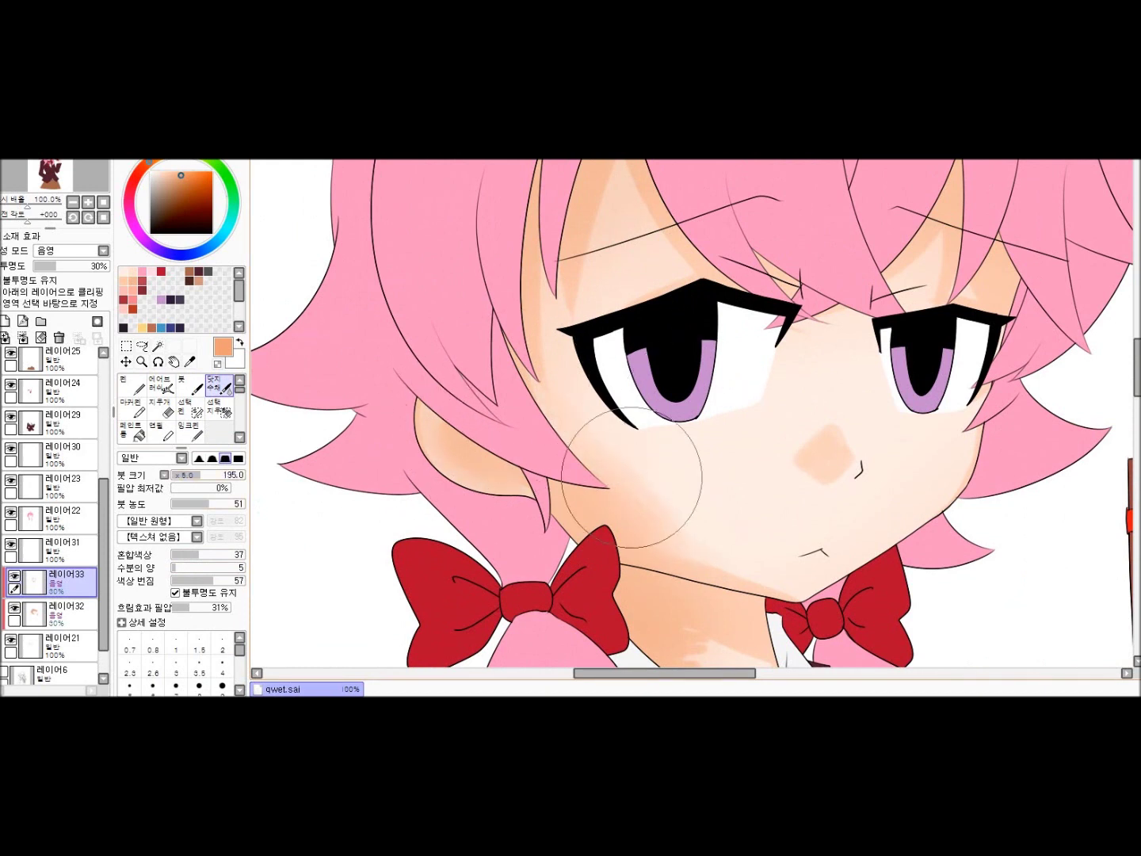
Soften the shadows along the jaw and beside the nose with the watercolour brush at size 100
{"action": "scroll", "coordinate": [290, 554], "scroll_direction": "down", "scroll_amount": 2}
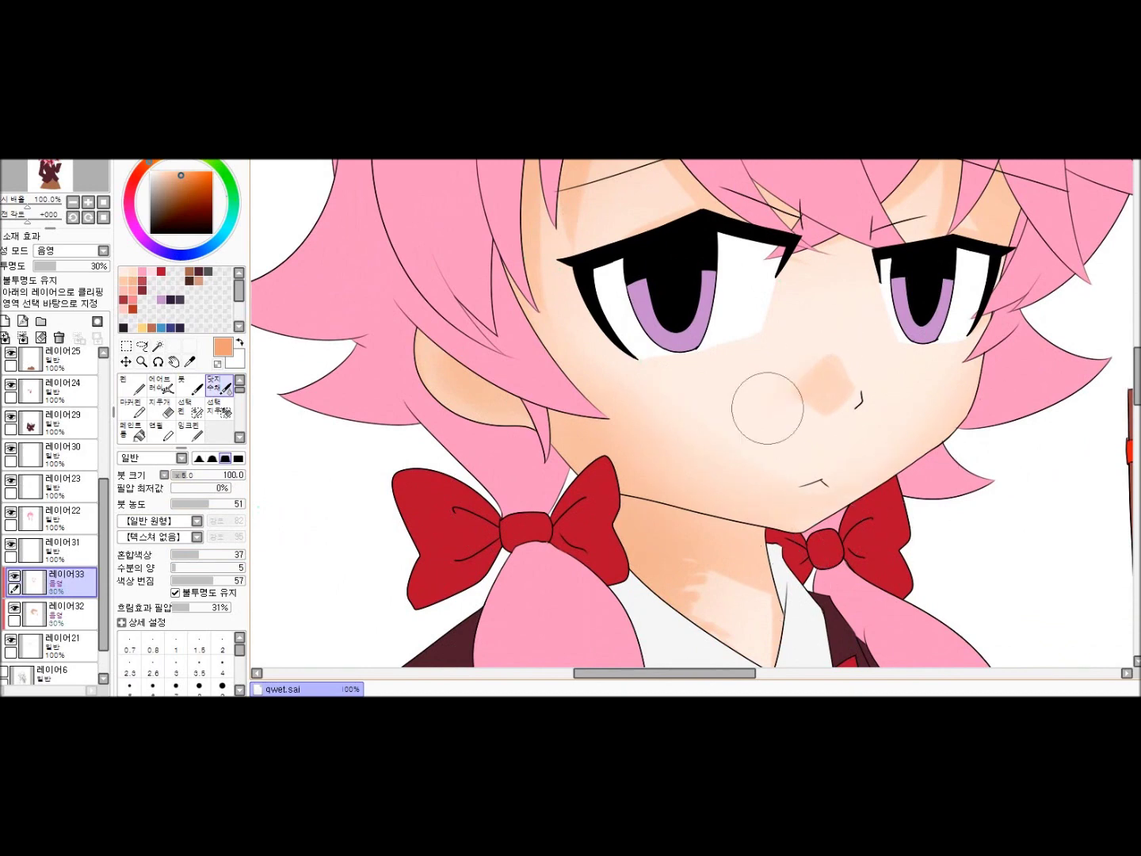
{"action": "scroll", "coordinate": [809, 349], "scroll_direction": "down", "scroll_amount": 3}
{"action": "scroll", "coordinate": [787, 321], "scroll_direction": "up", "scroll_amount": 3}
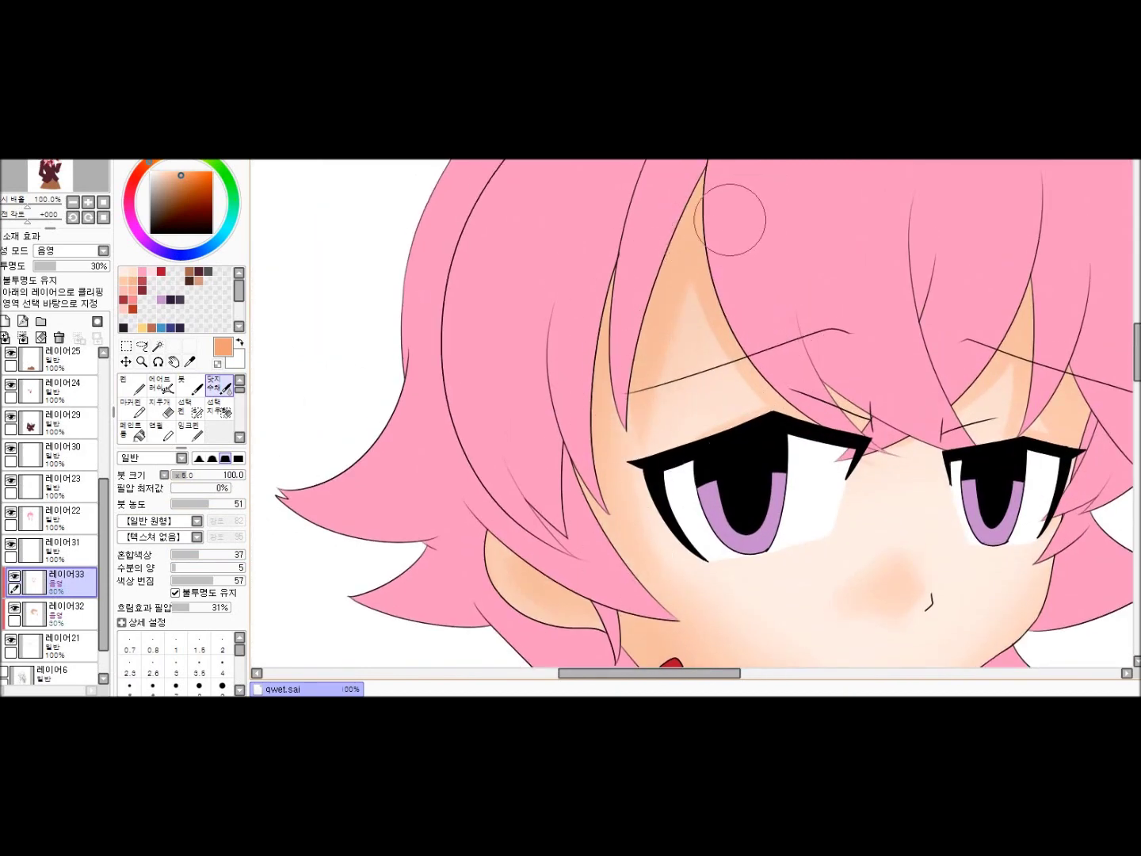
Blend the forehead shadows under the bangs and smooth the neck shading with the watercolour brush at size 175
{"action": "key", "text": "bracketright"}
{"action": "key", "text": "bracketright"}
{"action": "key", "text": "bracketright"}
{"action": "scroll", "coordinate": [1046, 439], "scroll_direction": "down", "scroll_amount": 1}
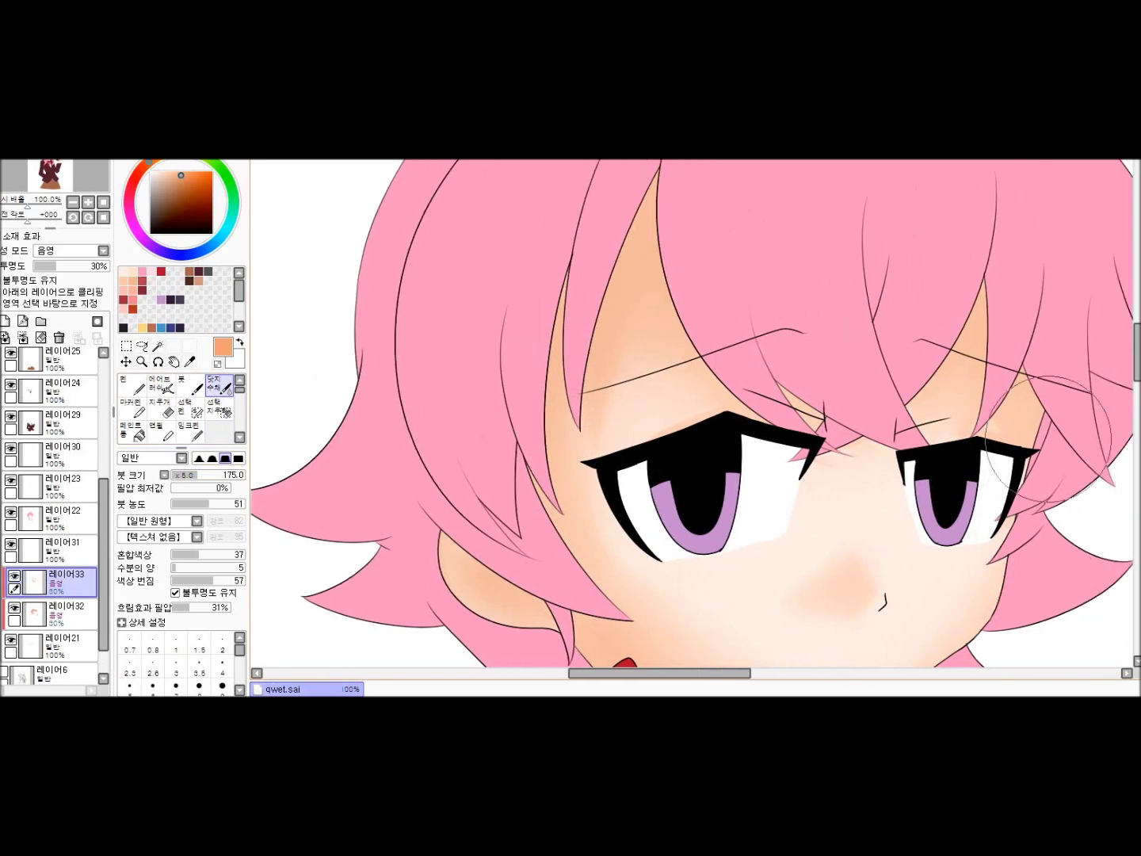
{"action": "scroll", "coordinate": [1046, 440], "scroll_direction": "down", "scroll_amount": 1}
{"action": "scroll", "coordinate": [951, 546], "scroll_direction": "down", "scroll_amount": 4}
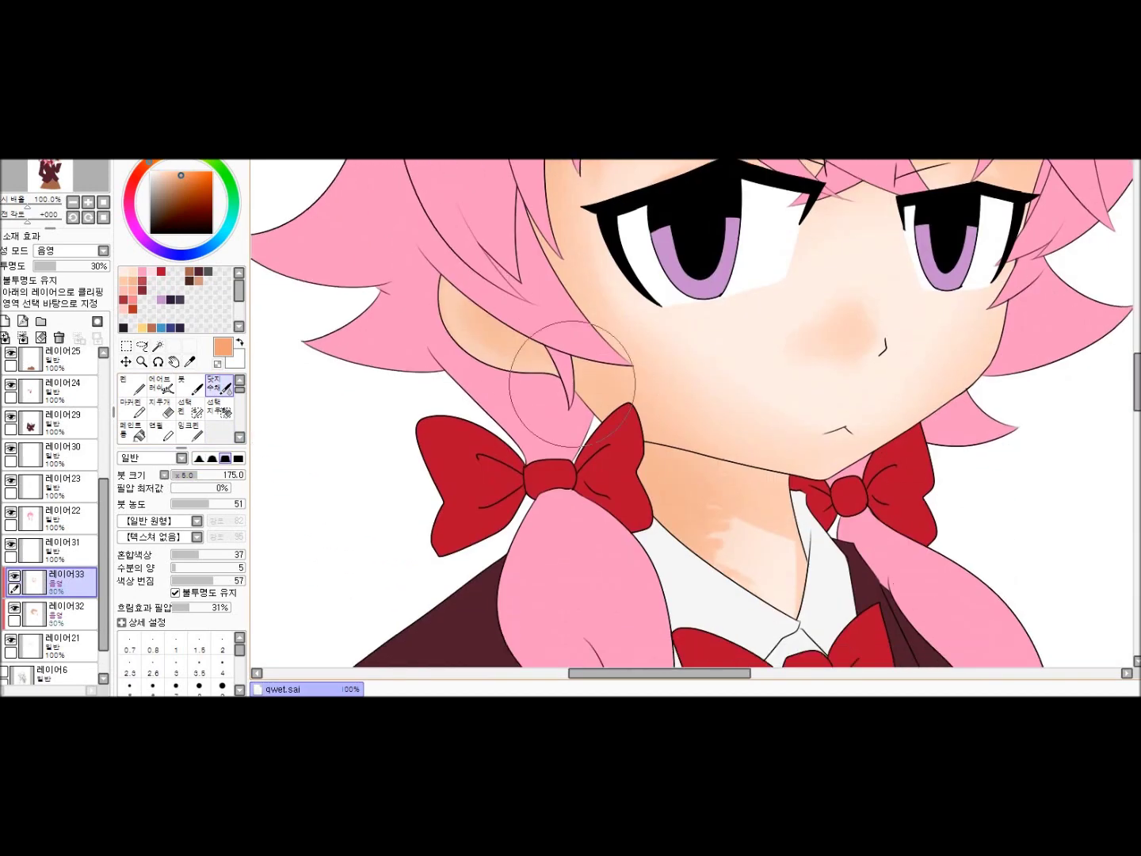
{"action": "scroll", "coordinate": [688, 510], "scroll_direction": "down", "scroll_amount": 2}
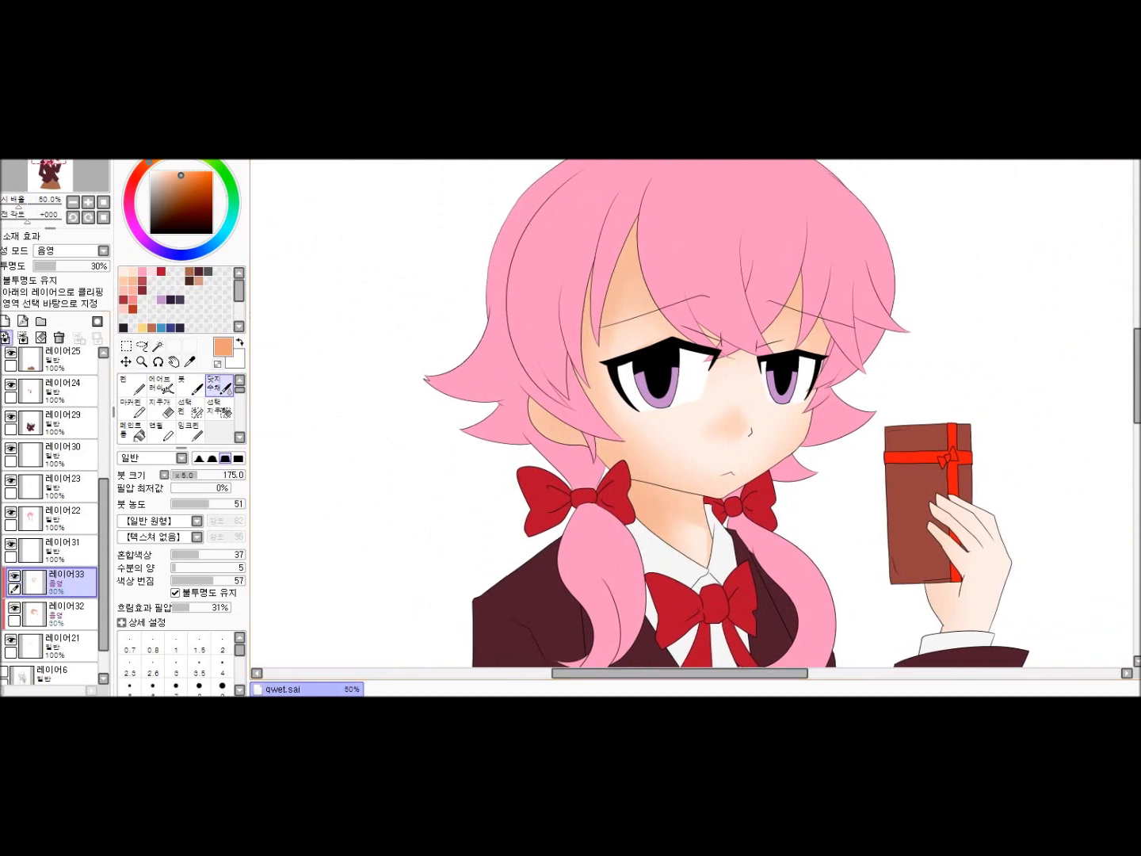
Add a clipped layer above 레이어33 in 음영 mode at 30% opacity and deepen the forehead, ear and near-cheek shading with a size 160 watercolour brush
{"action": "key", "text": "ctrl+shift+n"}
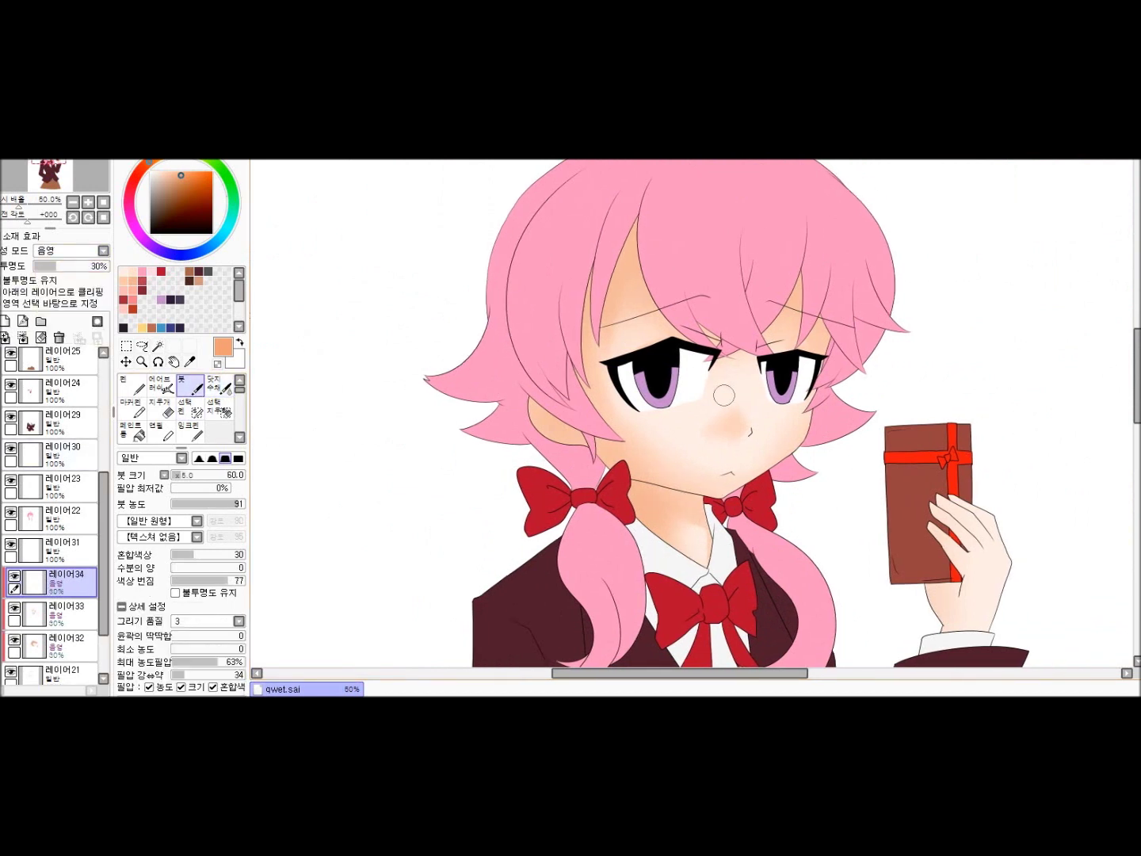
{"action": "scroll", "coordinate": [692, 418], "scroll_direction": "up", "scroll_amount": 2}
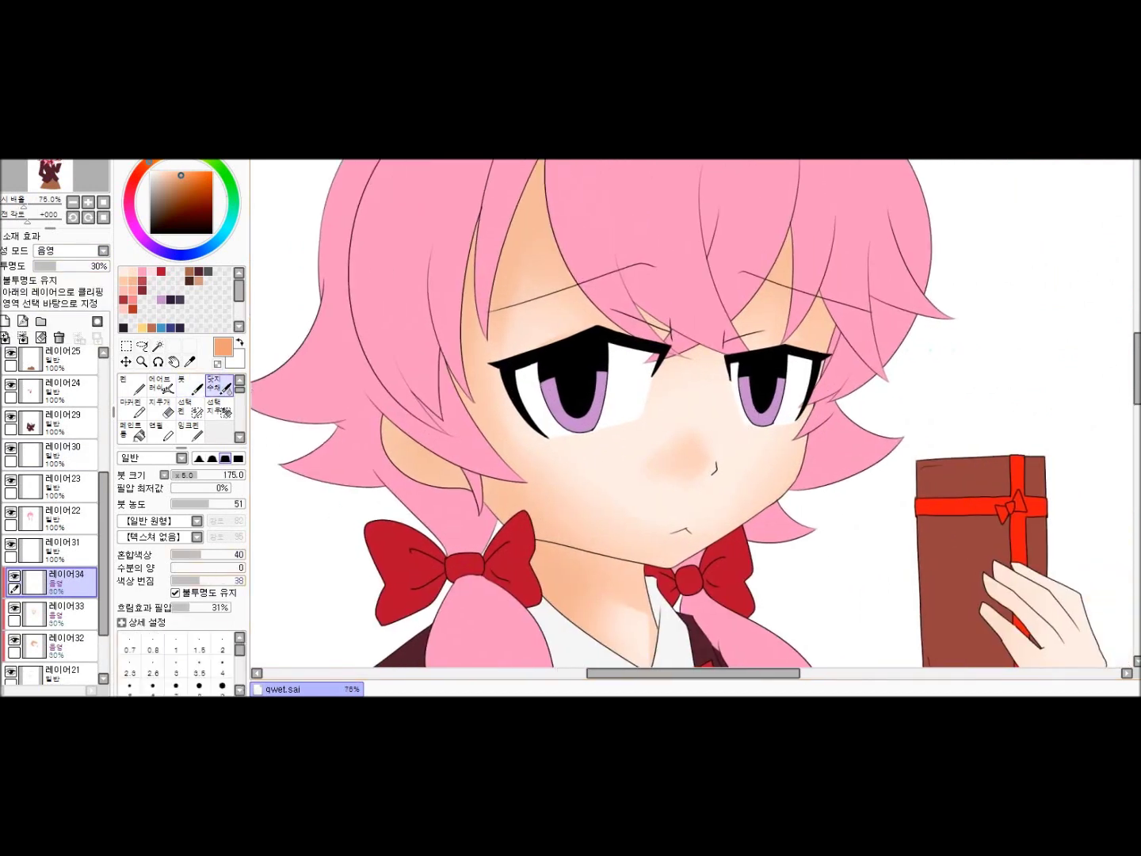
{"action": "scroll", "coordinate": [695, 412], "scroll_direction": "up", "scroll_amount": 2}
{"action": "mouse_move", "coordinate": [488, 396]}
{"action": "left_mouse_down"}
{"action": "mouse_move", "coordinate": [475, 444]}
{"action": "mouse_move", "coordinate": [528, 274]}
{"action": "mouse_move", "coordinate": [496, 278]}
{"action": "left_mouse_up"}
{"action": "key", "text": "bracketright"}
{"action": "mouse_move", "coordinate": [406, 519]}
{"action": "left_mouse_down"}
{"action": "mouse_move", "coordinate": [483, 582]}
{"action": "mouse_move", "coordinate": [587, 630]}
{"action": "left_mouse_up"}
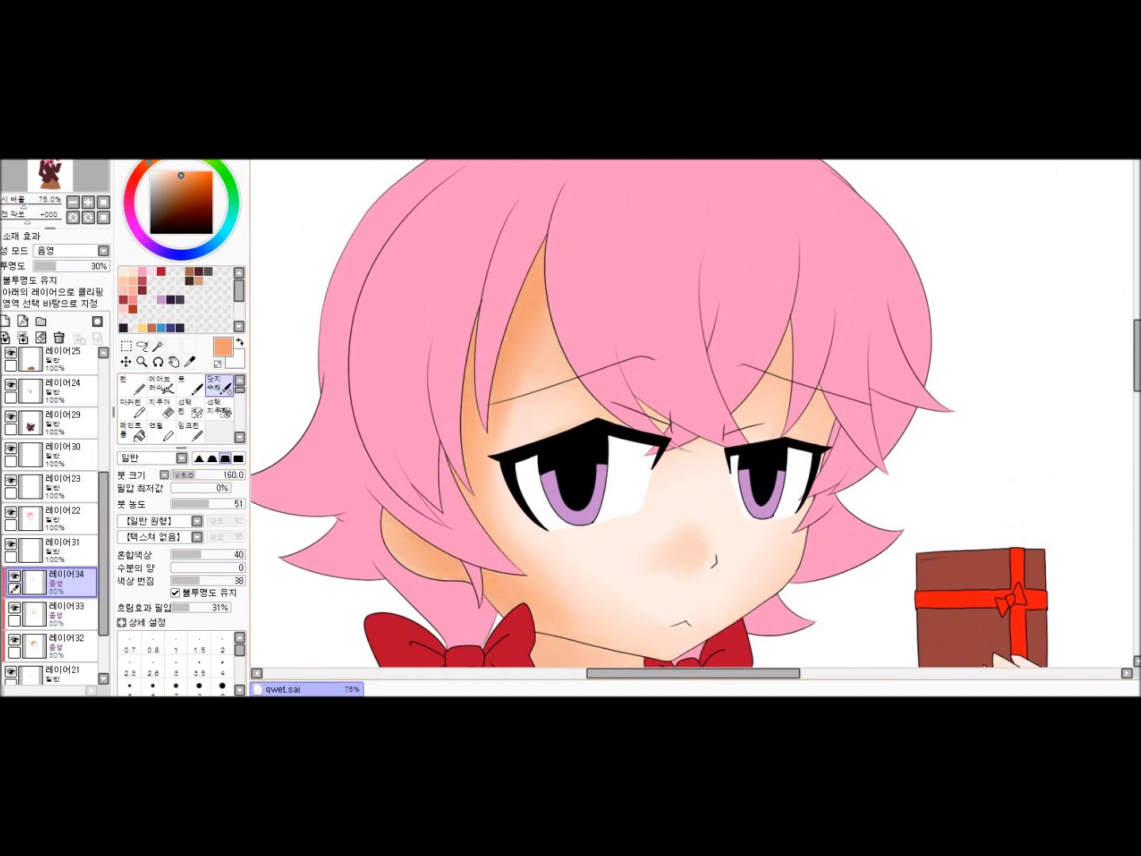
Deepen the orange shading under the bangs above the far eye and along the far cheek, keeping the size 160 watercolour brush
{"action": "mouse_move", "coordinate": [761, 372]}
{"action": "left_mouse_down"}
{"action": "mouse_move", "coordinate": [817, 416]}
{"action": "mouse_move", "coordinate": [794, 485]}
{"action": "left_mouse_up"}
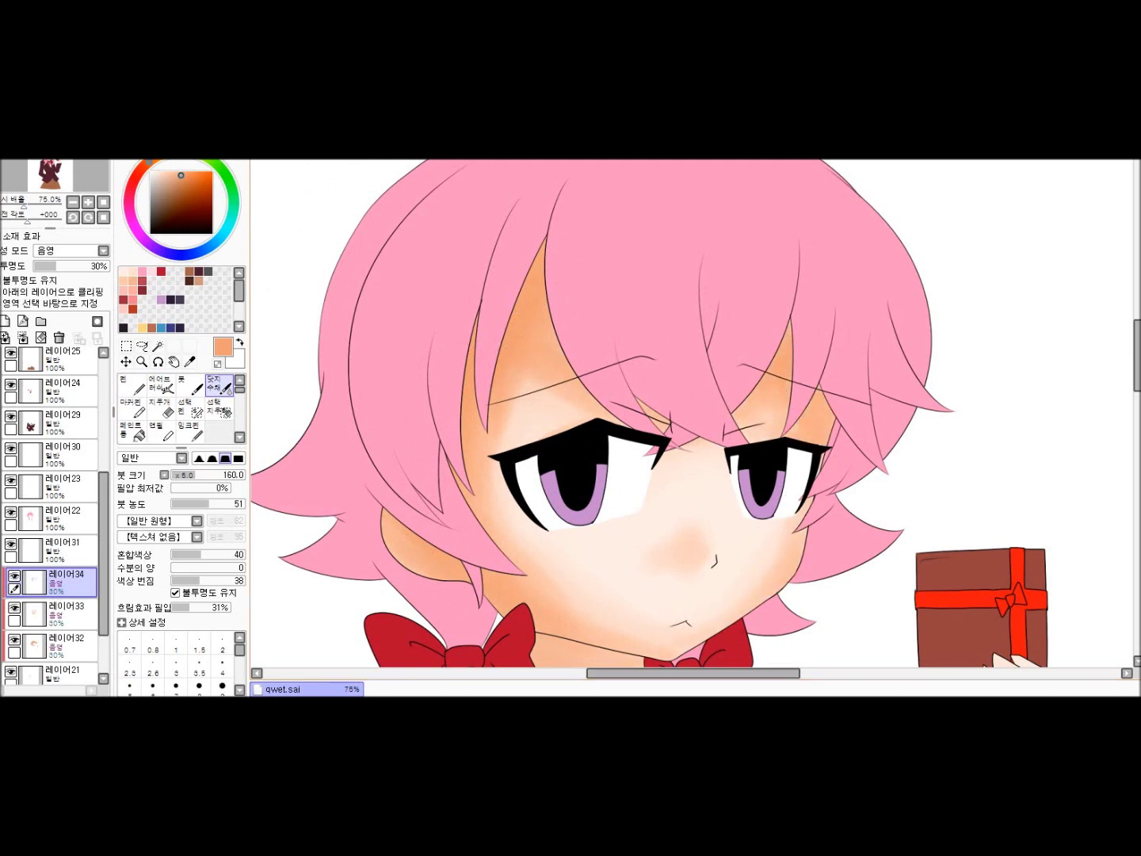
{"action": "left_click", "coordinate": [159, 387]}
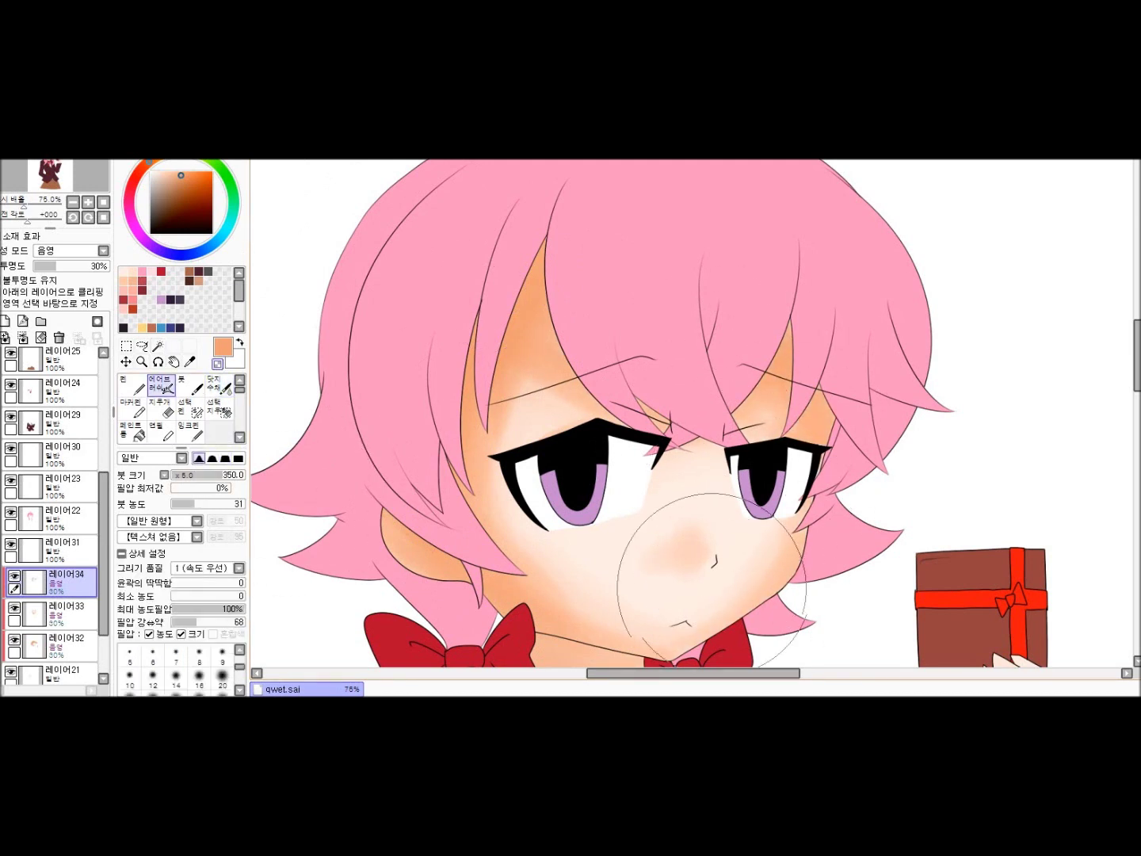
{"action": "left_click", "coordinate": [220, 384]}
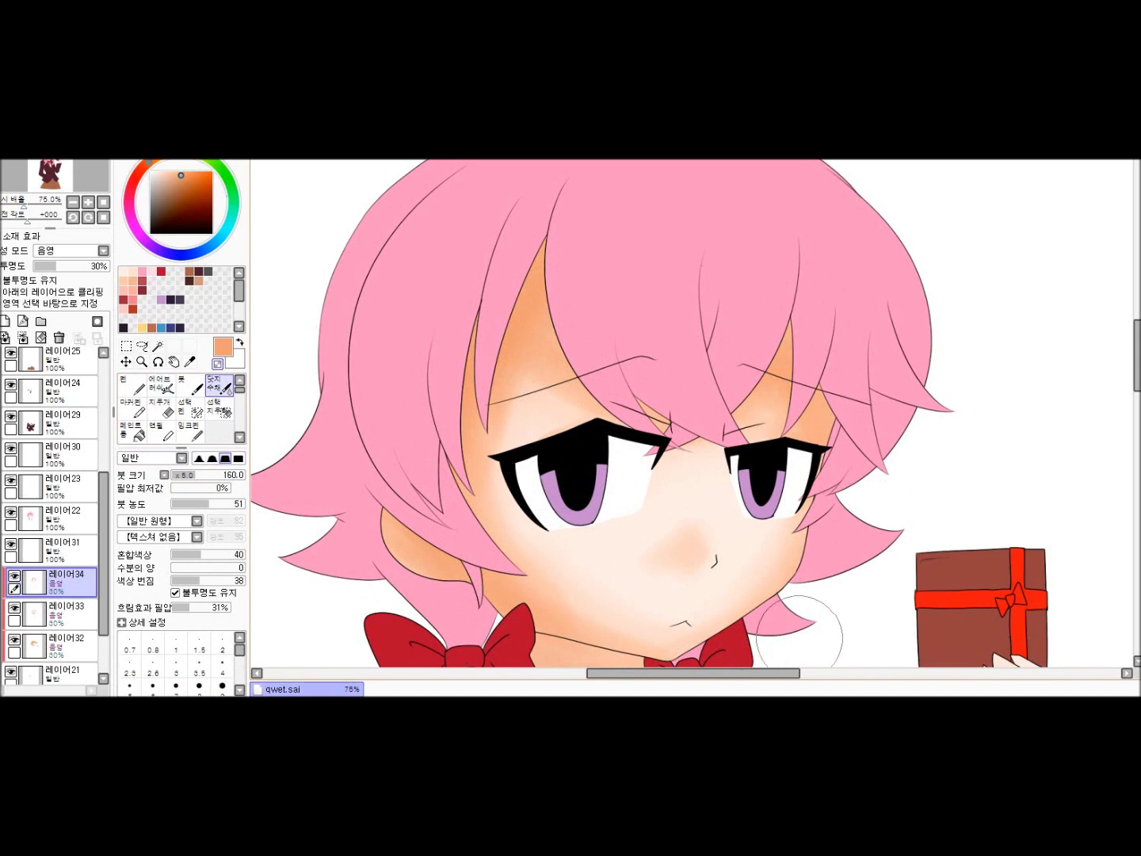
Soften the orange shading beside the nose with the watercolour brush at size 180 and the airbrush at size 115
{"action": "scroll", "coordinate": [799, 638], "scroll_direction": "down", "scroll_amount": 1}
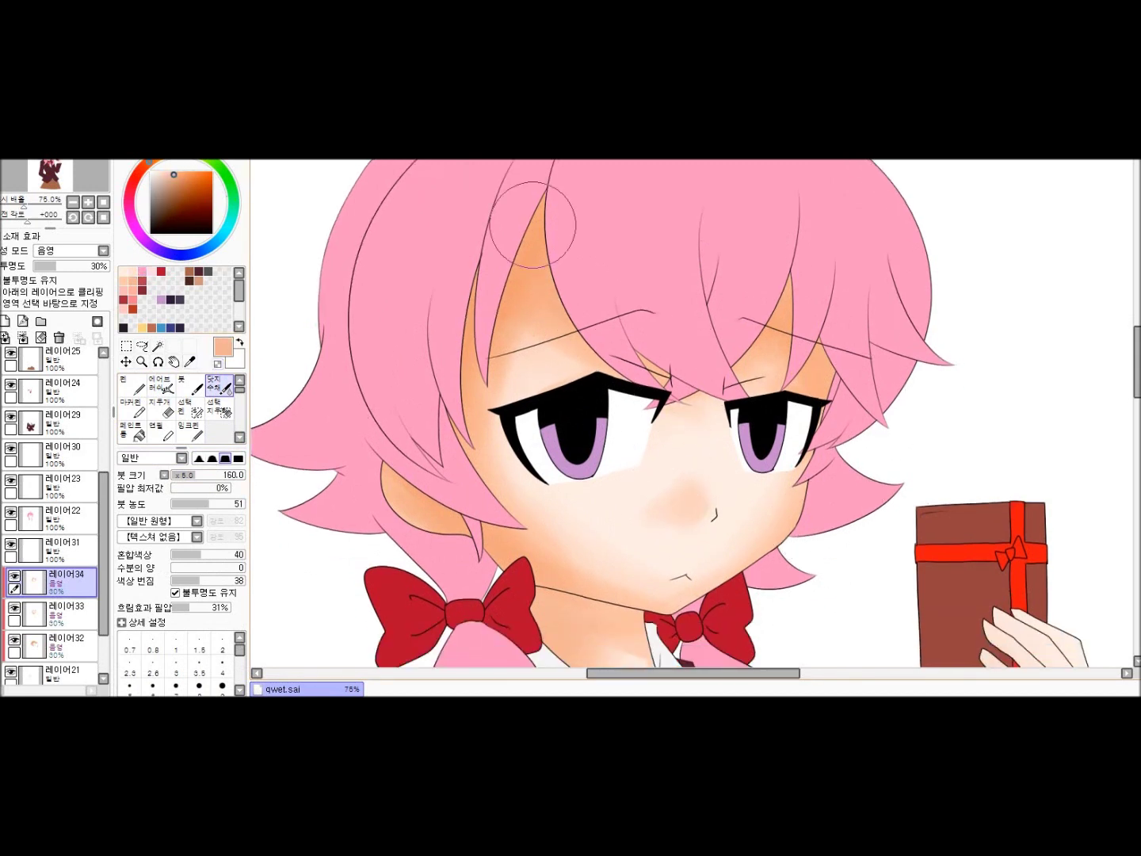
{"action": "key", "text": "b"}
{"action": "key", "text": "w"}
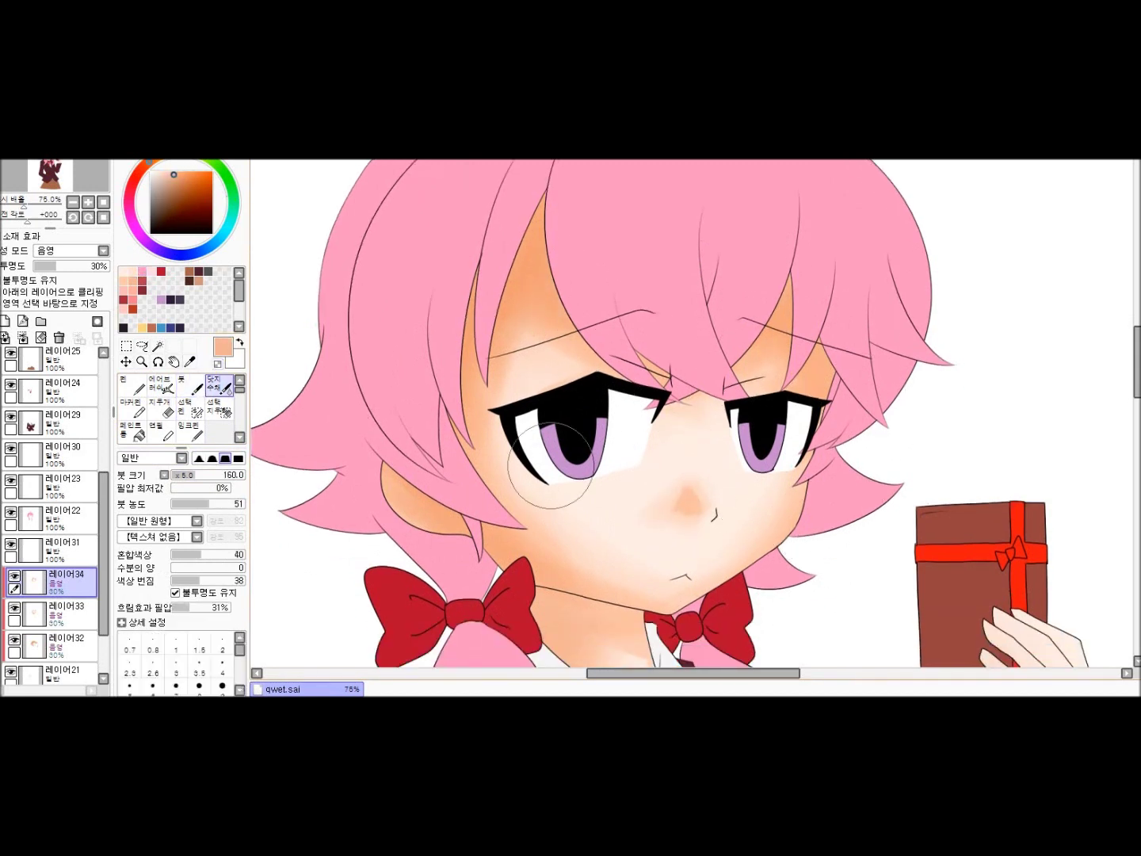
{"action": "left_click_drag", "start_coordinate": [317, 475], "coordinate": [340, 475]}
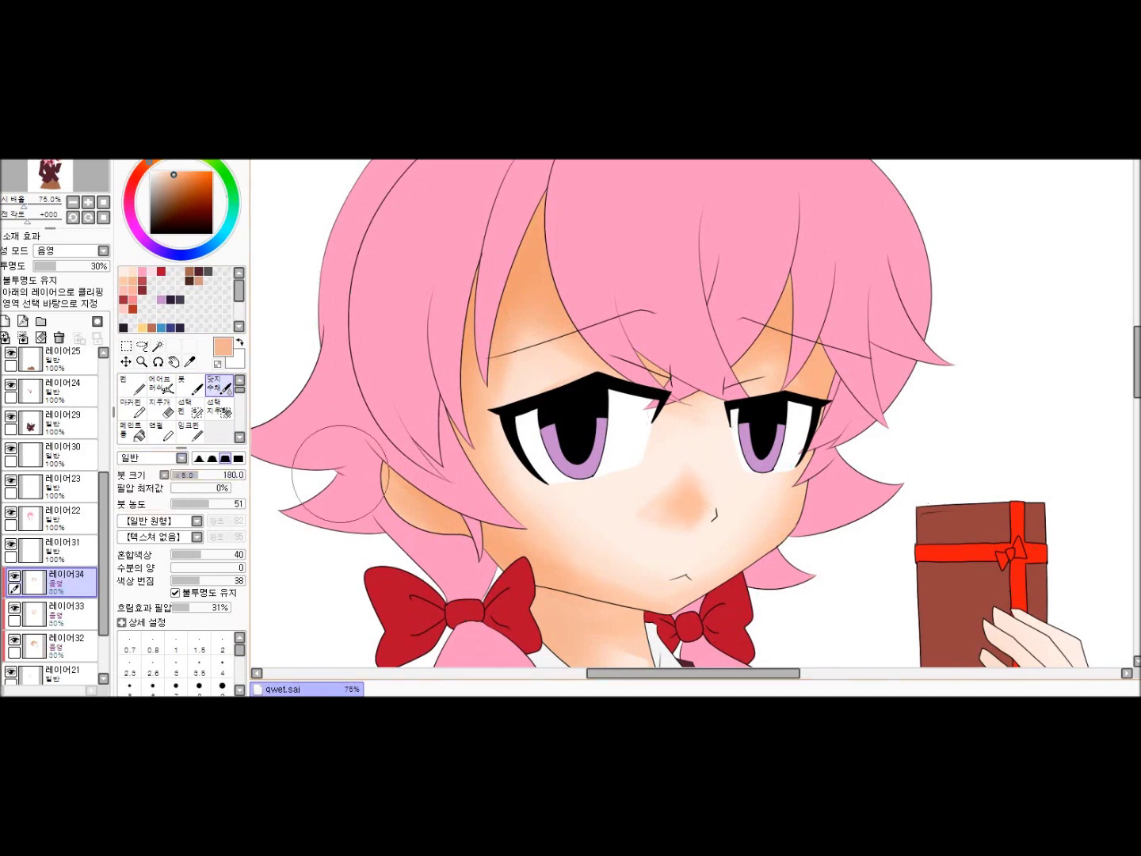
{"action": "key", "text": "v"}
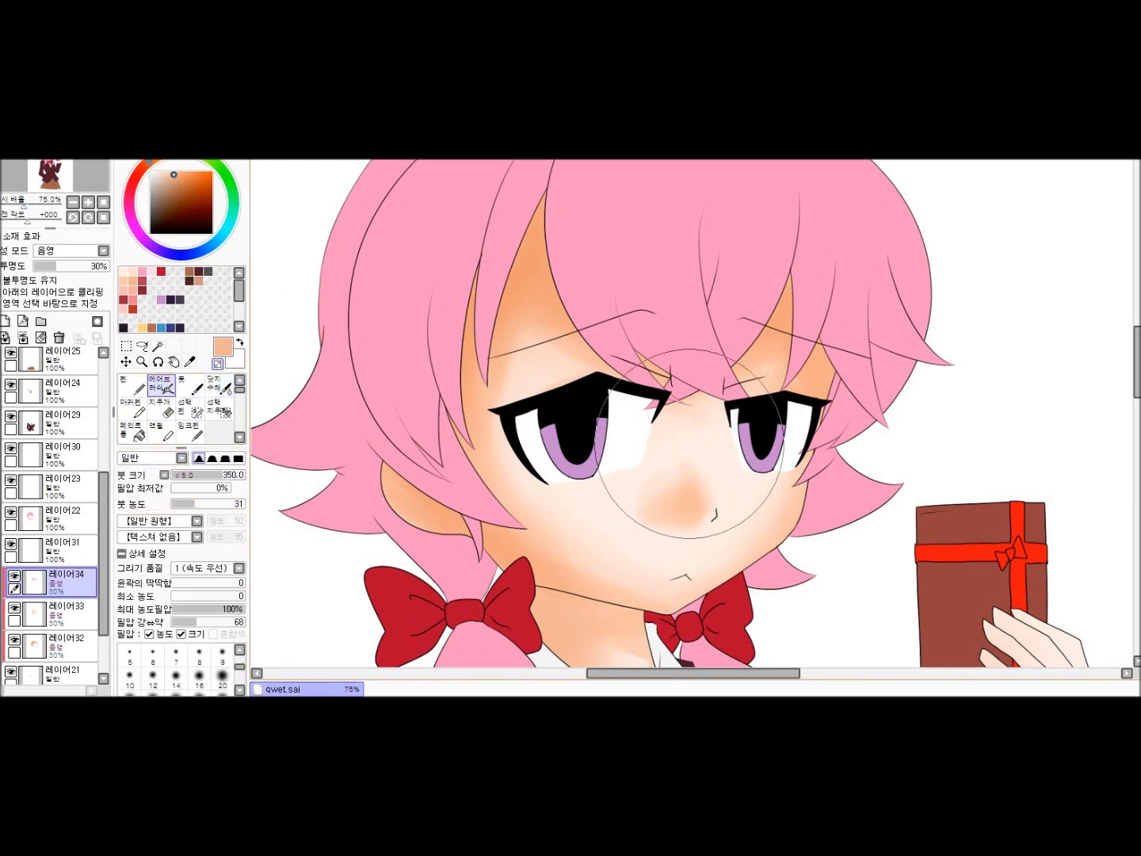
{"action": "scroll", "coordinate": [701, 529], "scroll_direction": "down", "scroll_amount": 2}
{"action": "scroll", "coordinate": [701, 529], "scroll_direction": "up", "scroll_amount": 4}
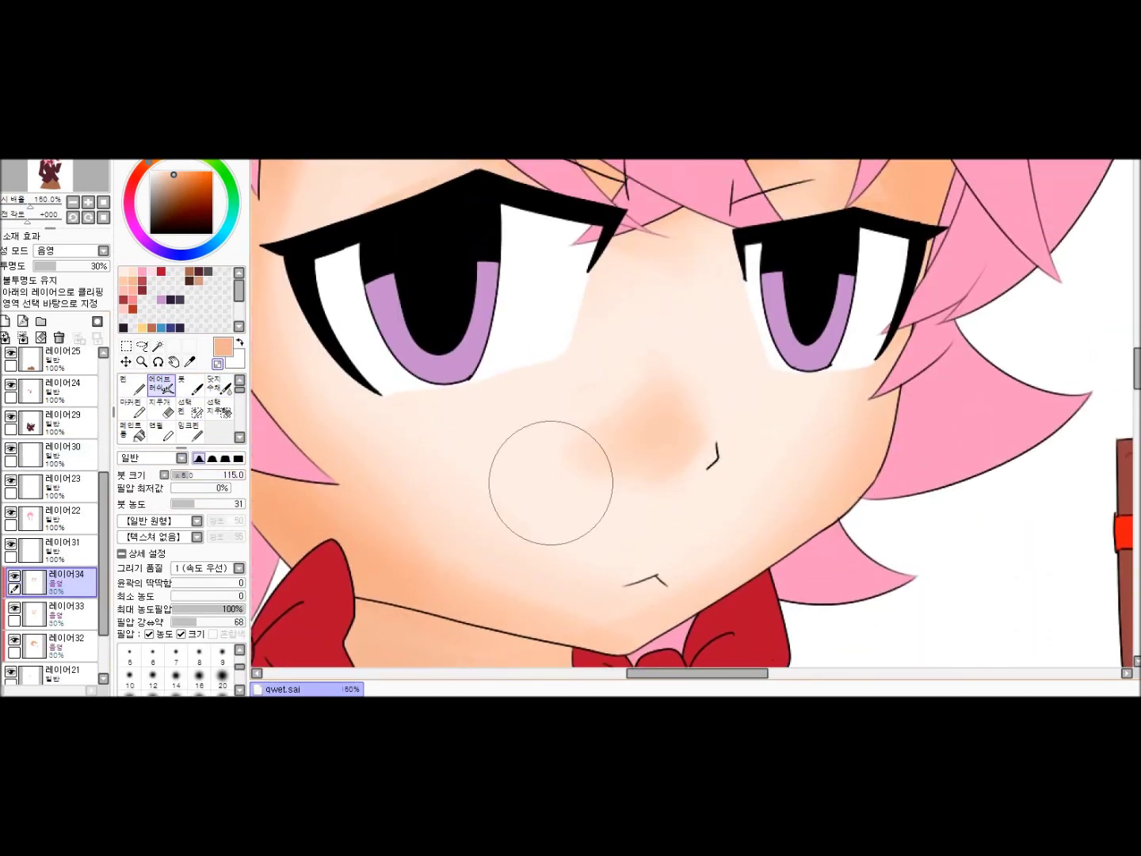
{"action": "scroll", "coordinate": [738, 546], "scroll_direction": "down", "scroll_amount": 2}
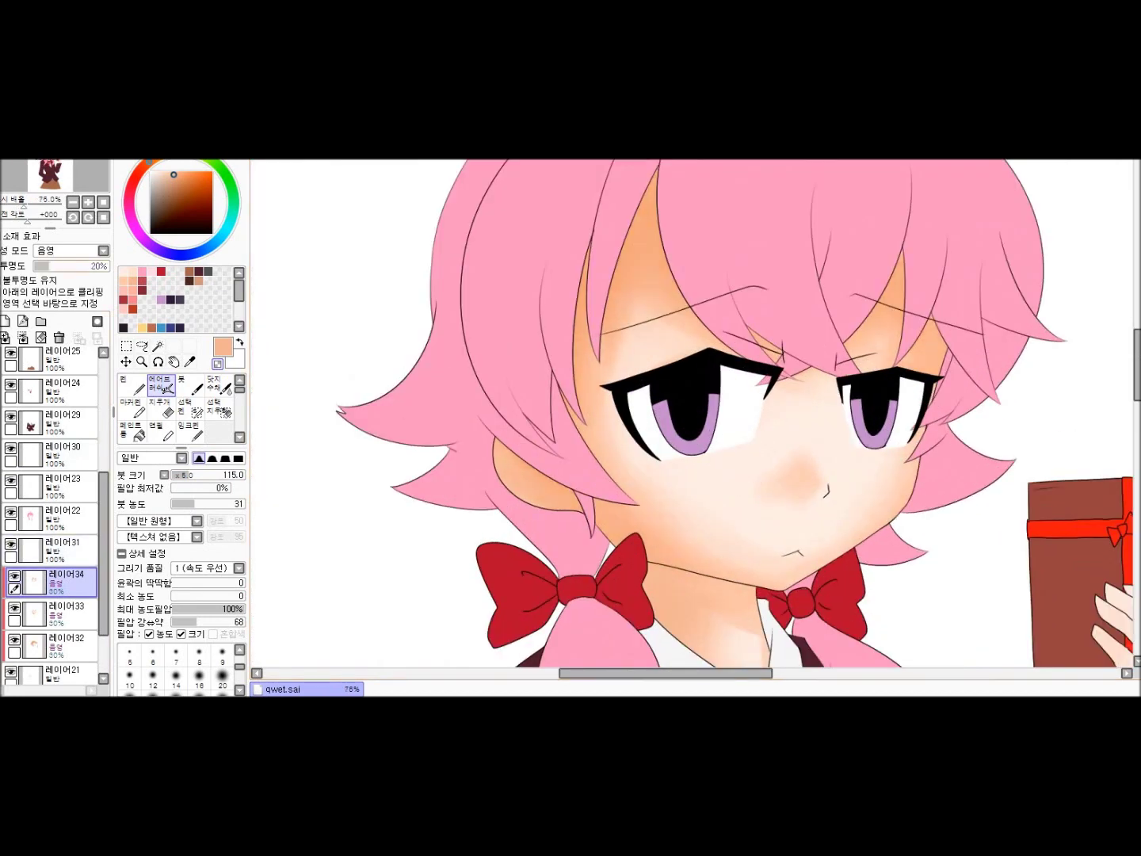
Smooth the cheek and chin shading with the size 85 watercolour brush and set 레이어34 and 레이어33 to 25% opacity
{"action": "key", "text": "c"}
{"action": "scroll", "coordinate": [532, 496], "scroll_direction": "down", "scroll_amount": 1}
{"action": "scroll", "coordinate": [533, 495], "scroll_direction": "up", "scroll_amount": 2}
{"action": "mouse_move", "coordinate": [516, 381]}
{"action": "left_mouse_down"}
{"action": "mouse_move", "coordinate": [666, 446]}
{"action": "mouse_move", "coordinate": [566, 413]}
{"action": "left_mouse_up"}
{"action": "left_click_drag", "start_coordinate": [692, 405], "coordinate": [659, 406]}
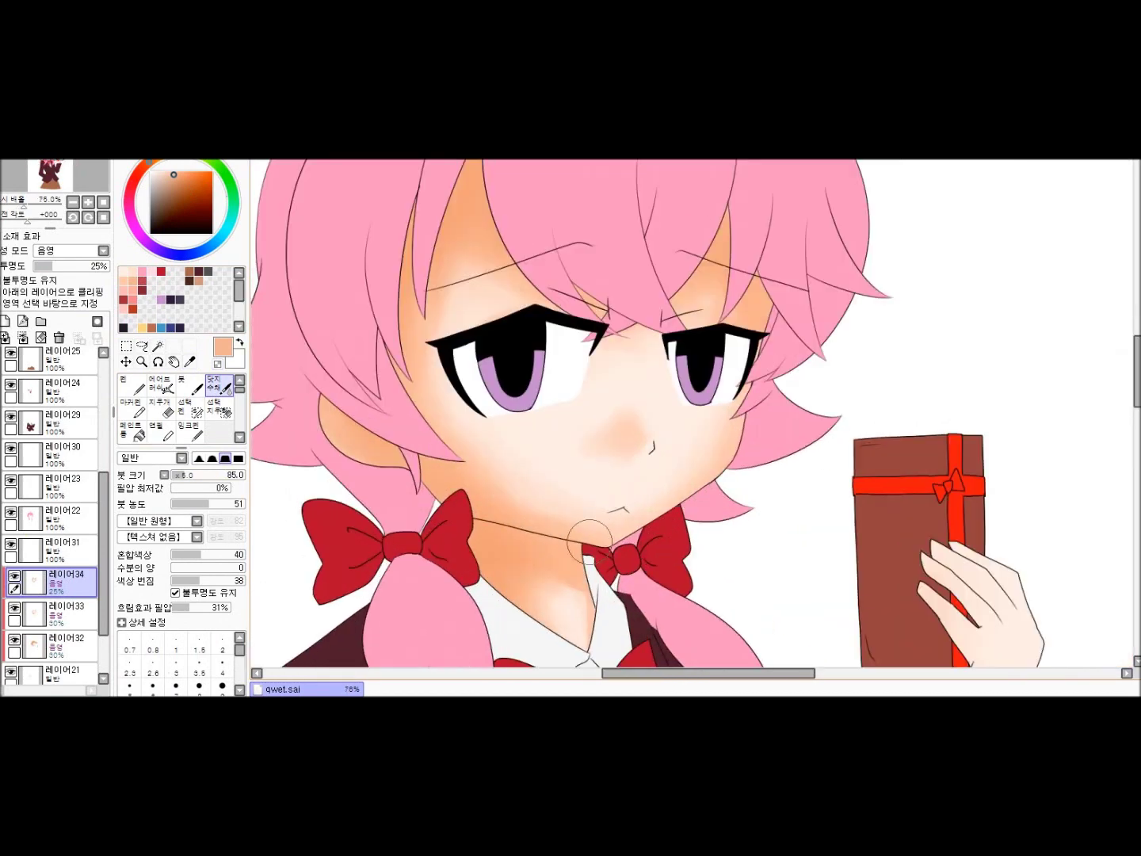
{"action": "scroll", "coordinate": [701, 593], "scroll_direction": "down", "scroll_amount": 1}
{"action": "left_click", "coordinate": [68, 614]}
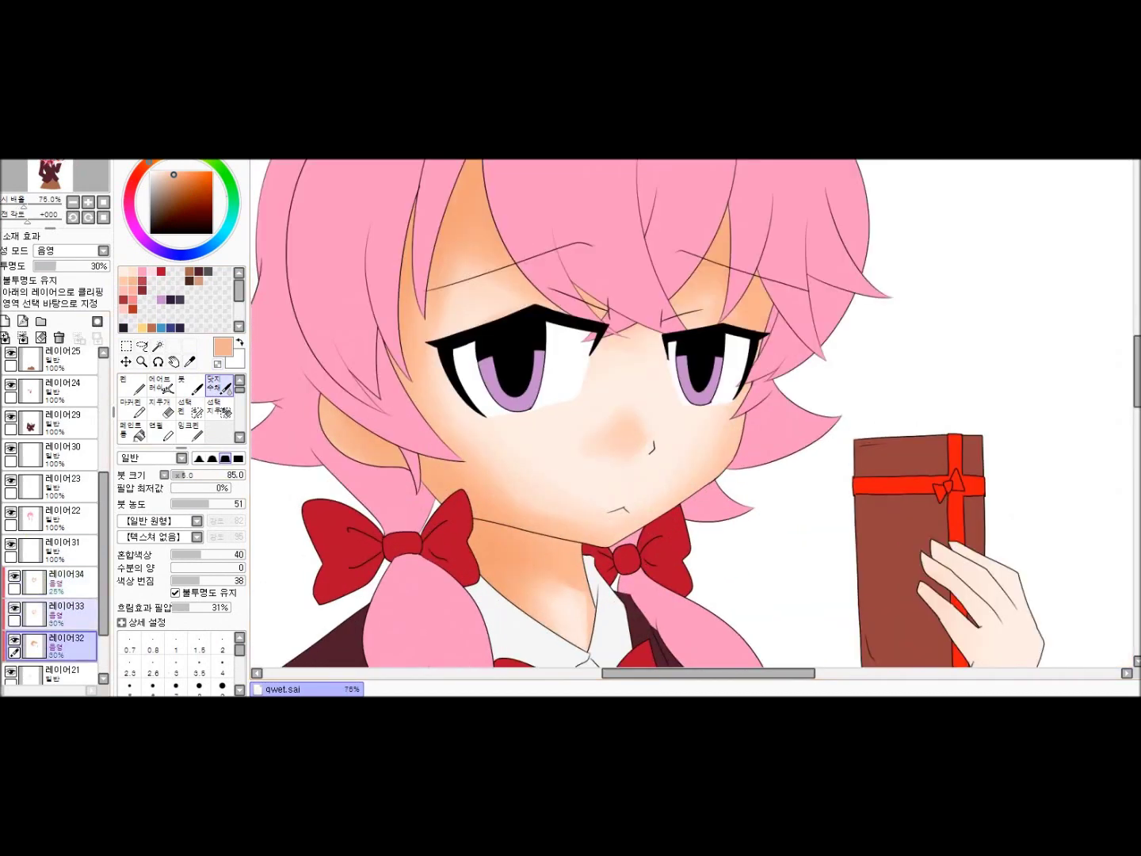
{"action": "scroll", "coordinate": [695, 411], "scroll_direction": "down", "scroll_amount": 2}
Shade the fingers and wrist of the raised hand on 레이어33 with the size 60 brush, blending with the size 65 watercolour brush
{"action": "left_click", "coordinate": [190, 385]}
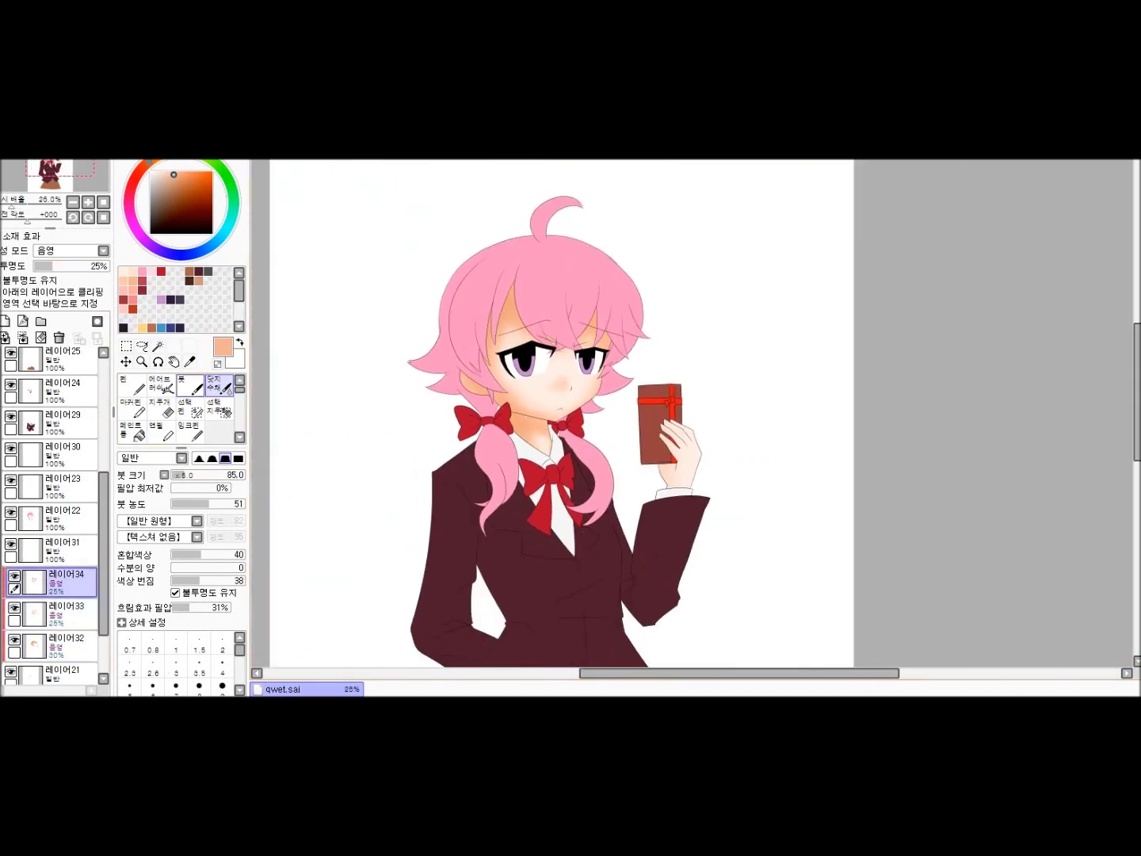
{"action": "scroll", "coordinate": [764, 519], "scroll_direction": "up", "scroll_amount": 3}
{"action": "left_click_drag", "start_coordinate": [741, 417], "coordinate": [768, 529]}
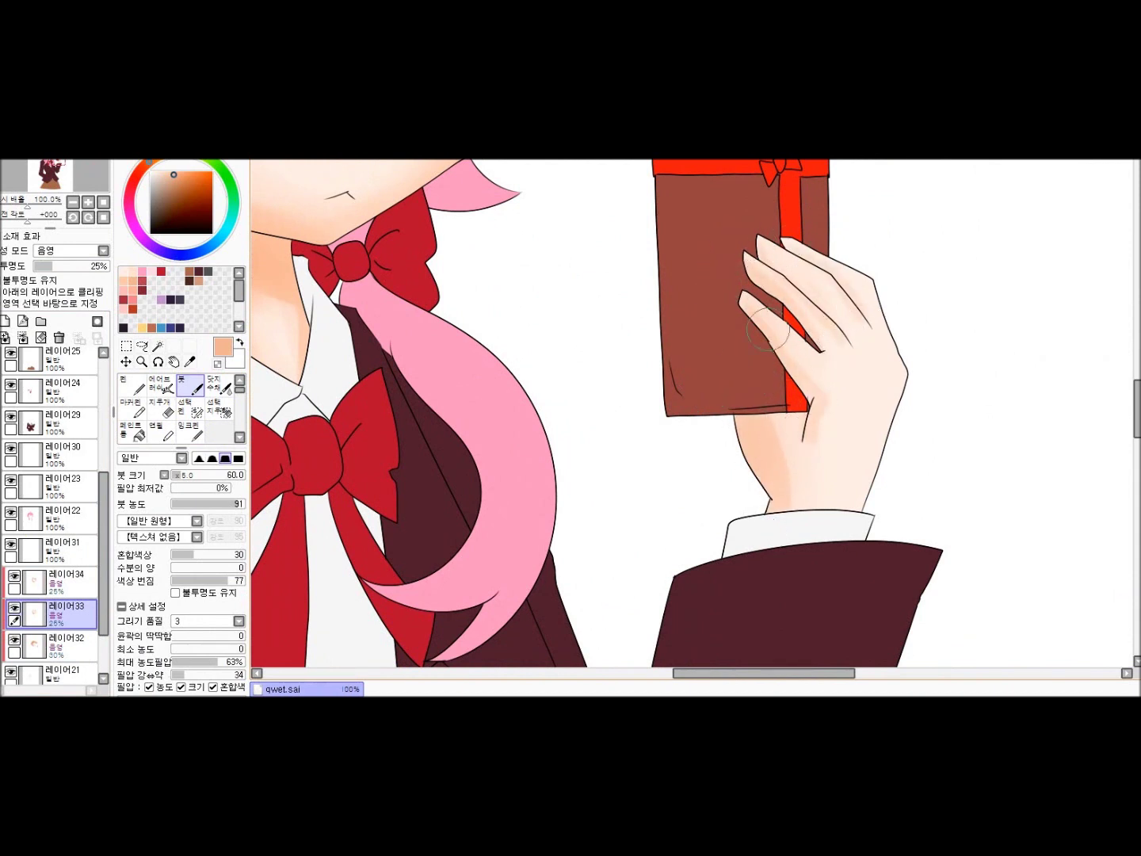
{"action": "left_click_drag", "start_coordinate": [752, 416], "coordinate": [781, 508]}
{"action": "left_click", "coordinate": [219, 385]}
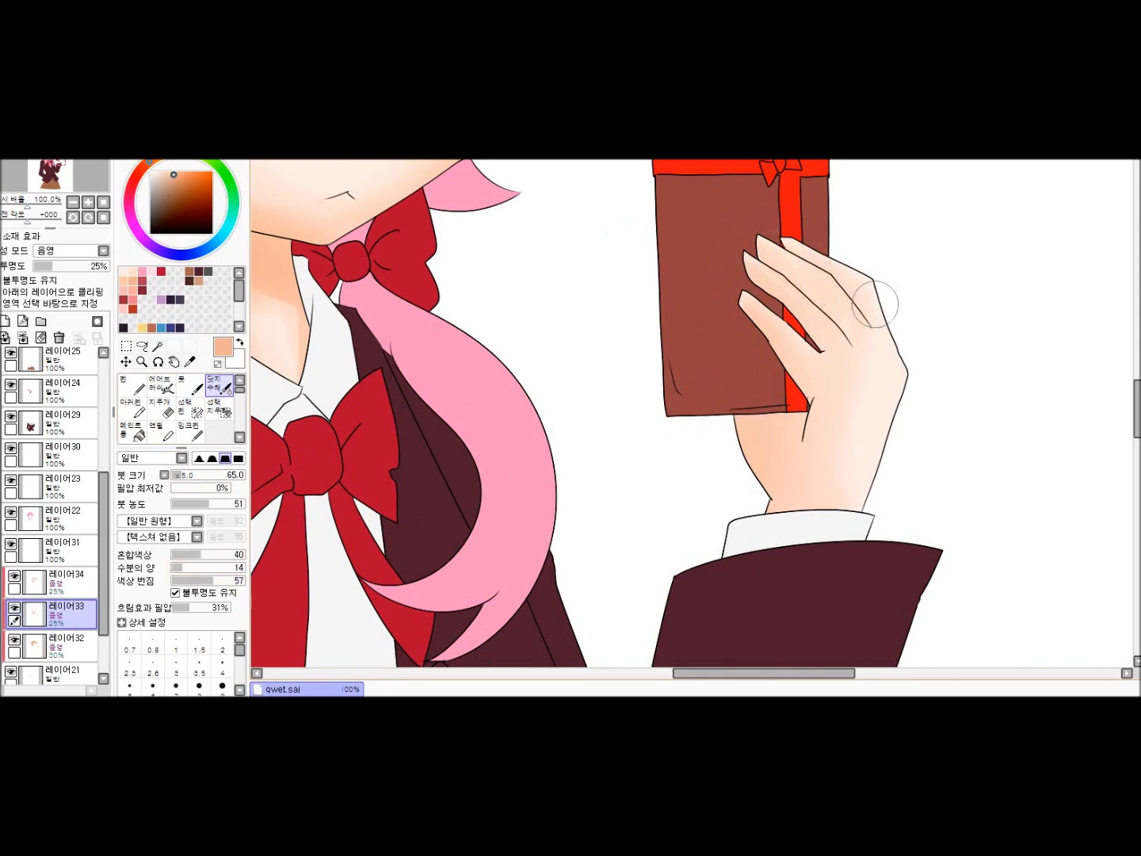
{"action": "left_click", "coordinate": [161, 387]}
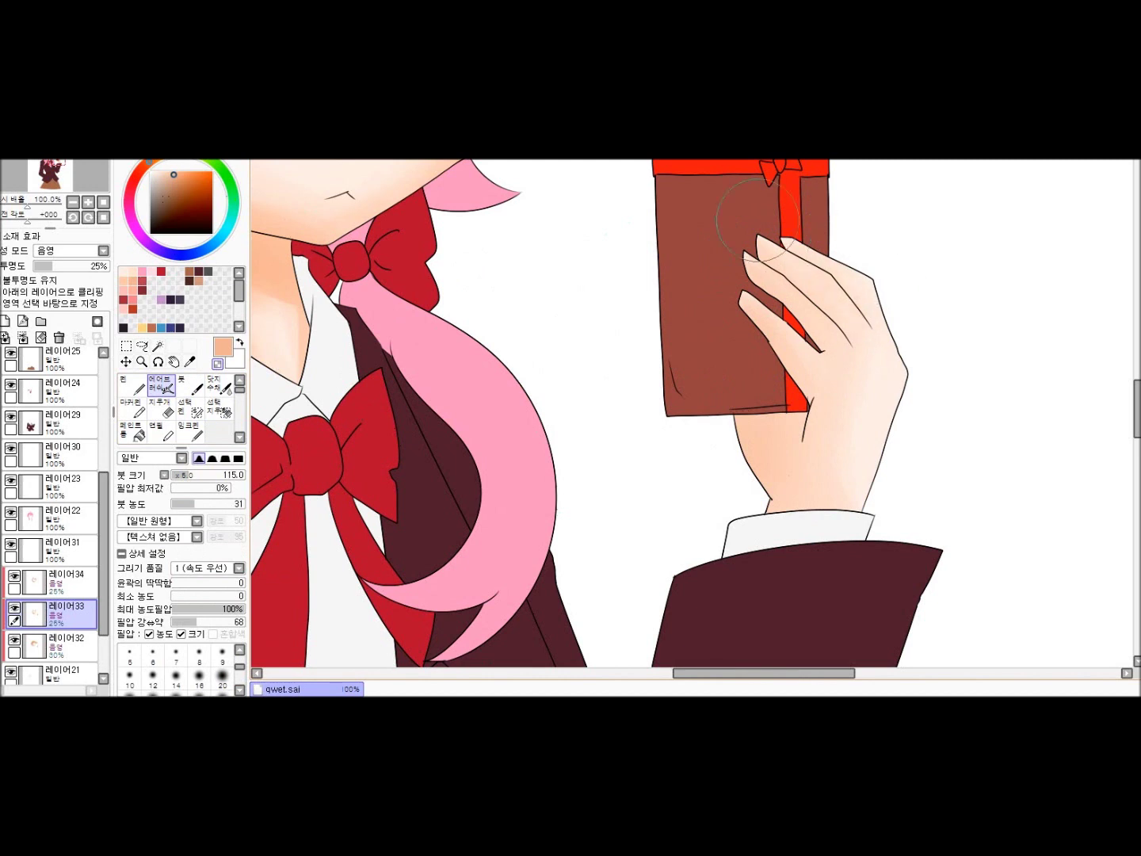
Deepen the wrist shadow on 레이어34 with a lighter peach and the size 75 brush, blending with the size 65 watercolour brush
{"action": "left_click", "coordinate": [67, 581]}
{"action": "left_click", "coordinate": [190, 388]}
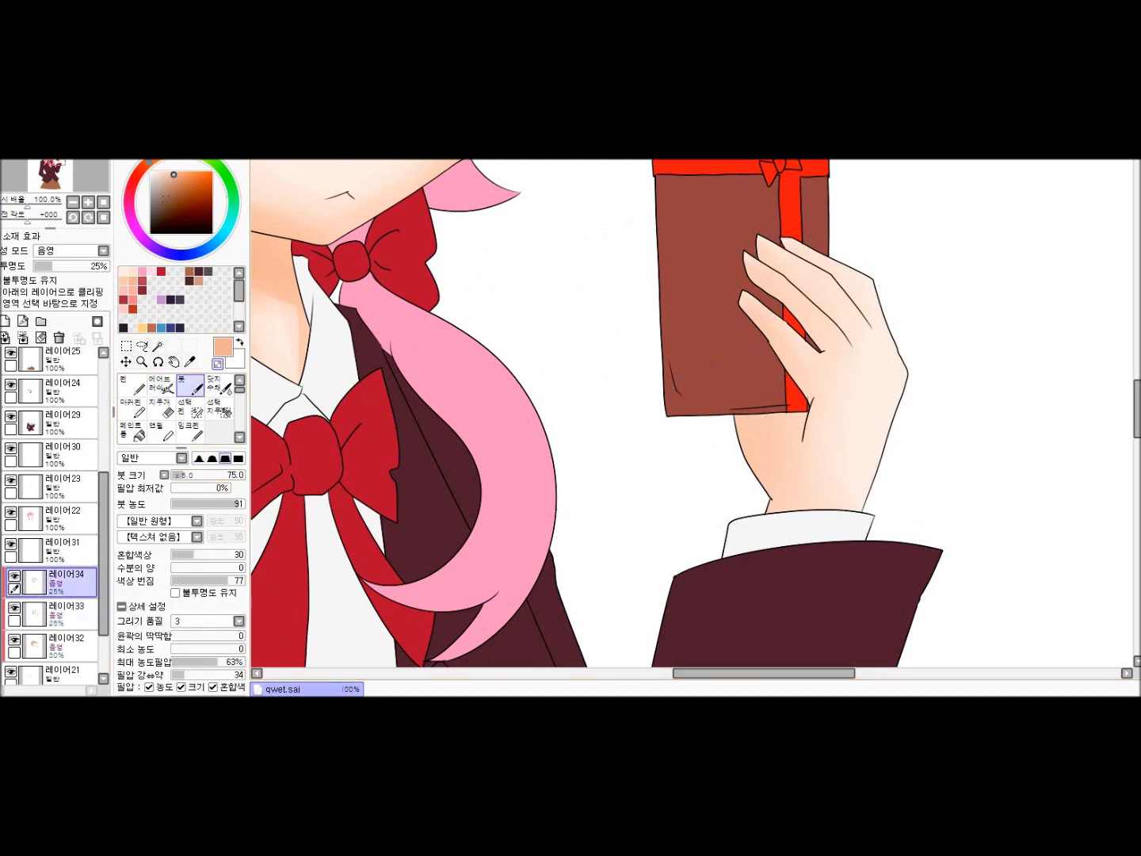
{"action": "left_click", "coordinate": [171, 172]}
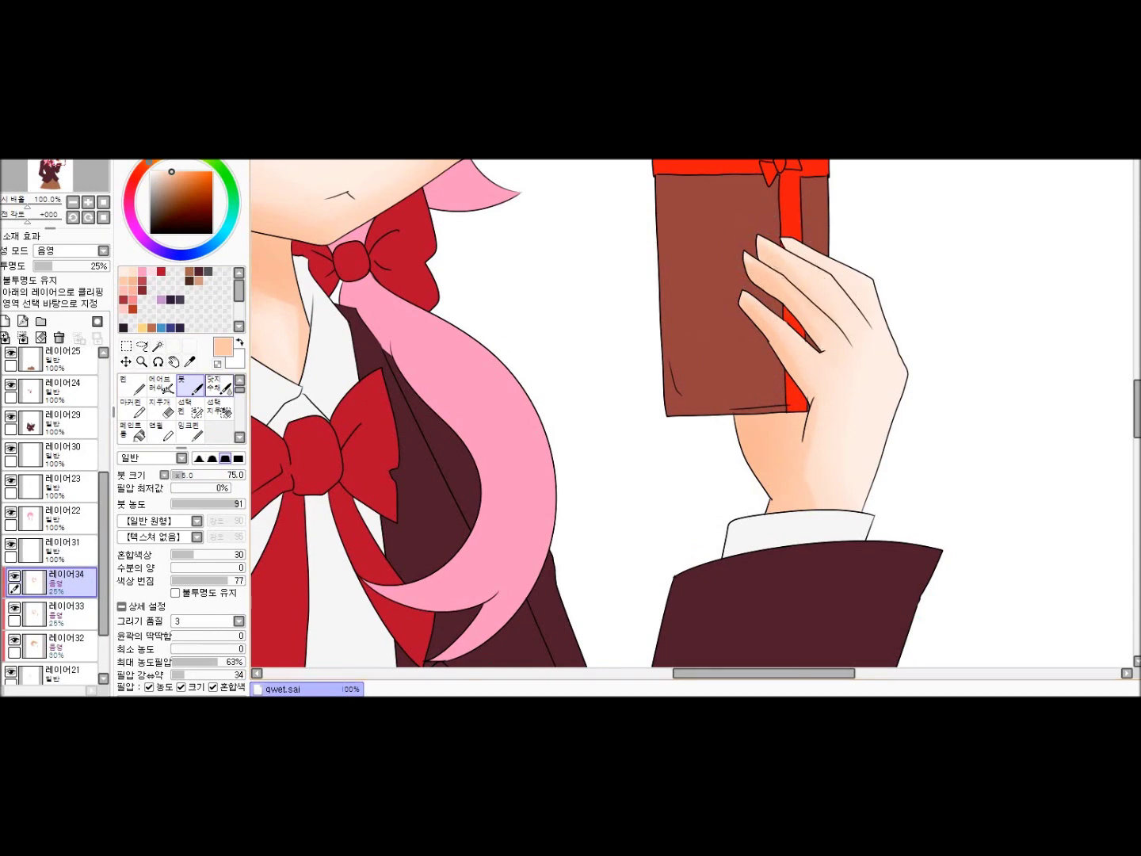
{"action": "left_click", "coordinate": [220, 386]}
{"action": "scroll", "coordinate": [807, 422], "scroll_direction": "down", "scroll_amount": 3}
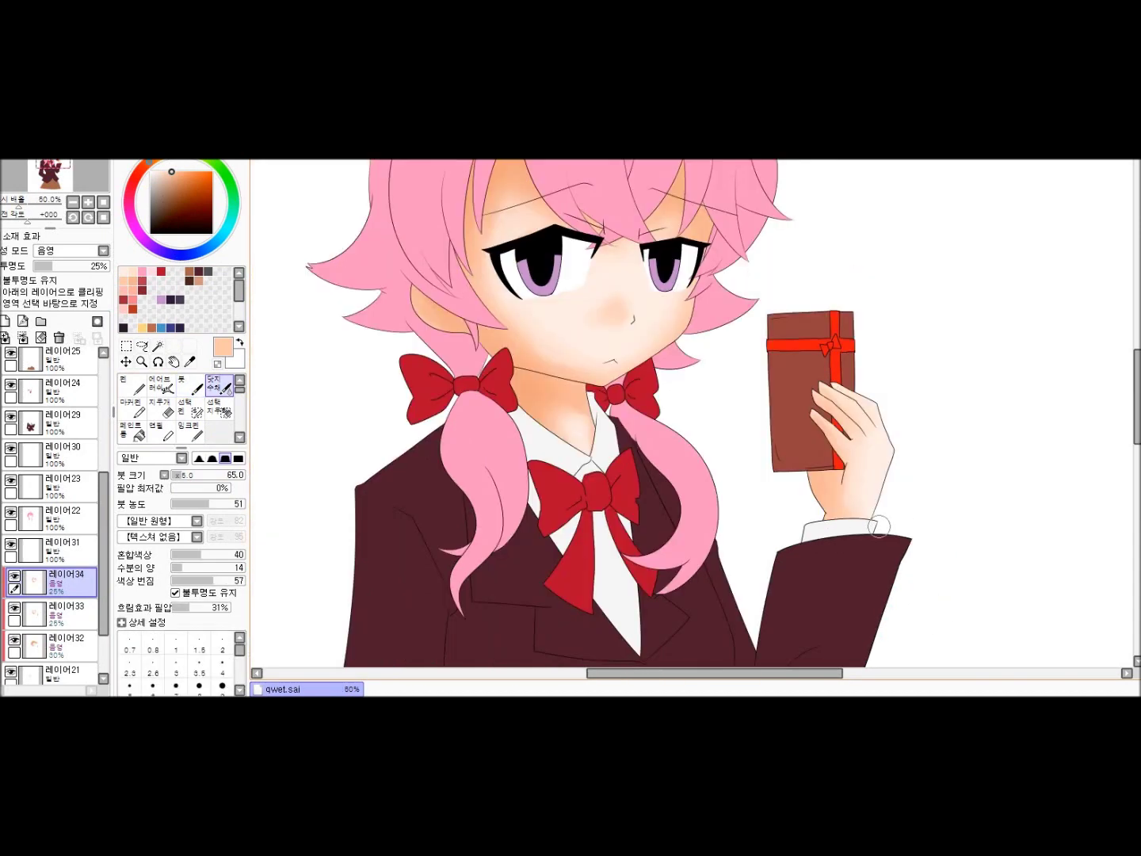
Lower the opacity of 레이어33 to 20%
{"action": "scroll", "coordinate": [624, 535], "scroll_direction": "up", "scroll_amount": 5}
{"action": "left_click", "coordinate": [67, 610]}
{"action": "scroll", "coordinate": [672, 539], "scroll_direction": "down", "scroll_amount": 3}
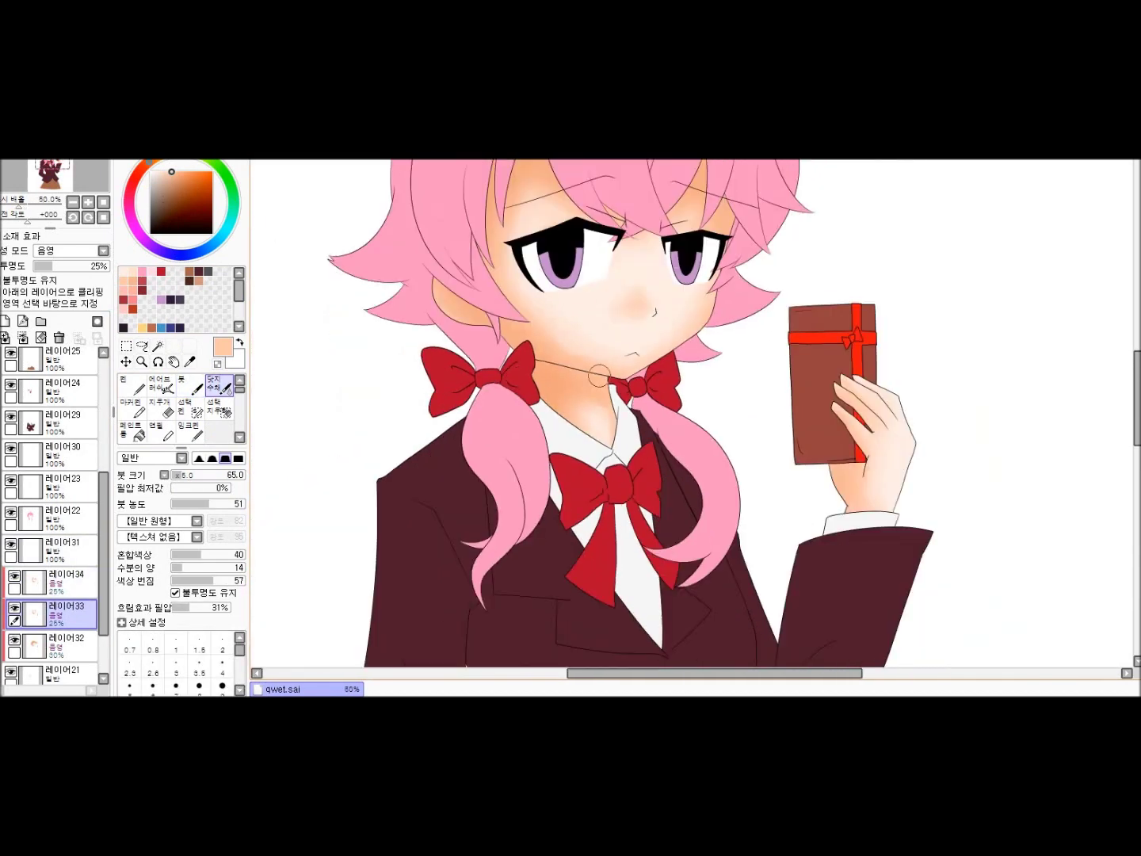
{"action": "scroll", "coordinate": [672, 539], "scroll_direction": "up", "scroll_amount": 1}
{"action": "left_click", "coordinate": [69, 642]}
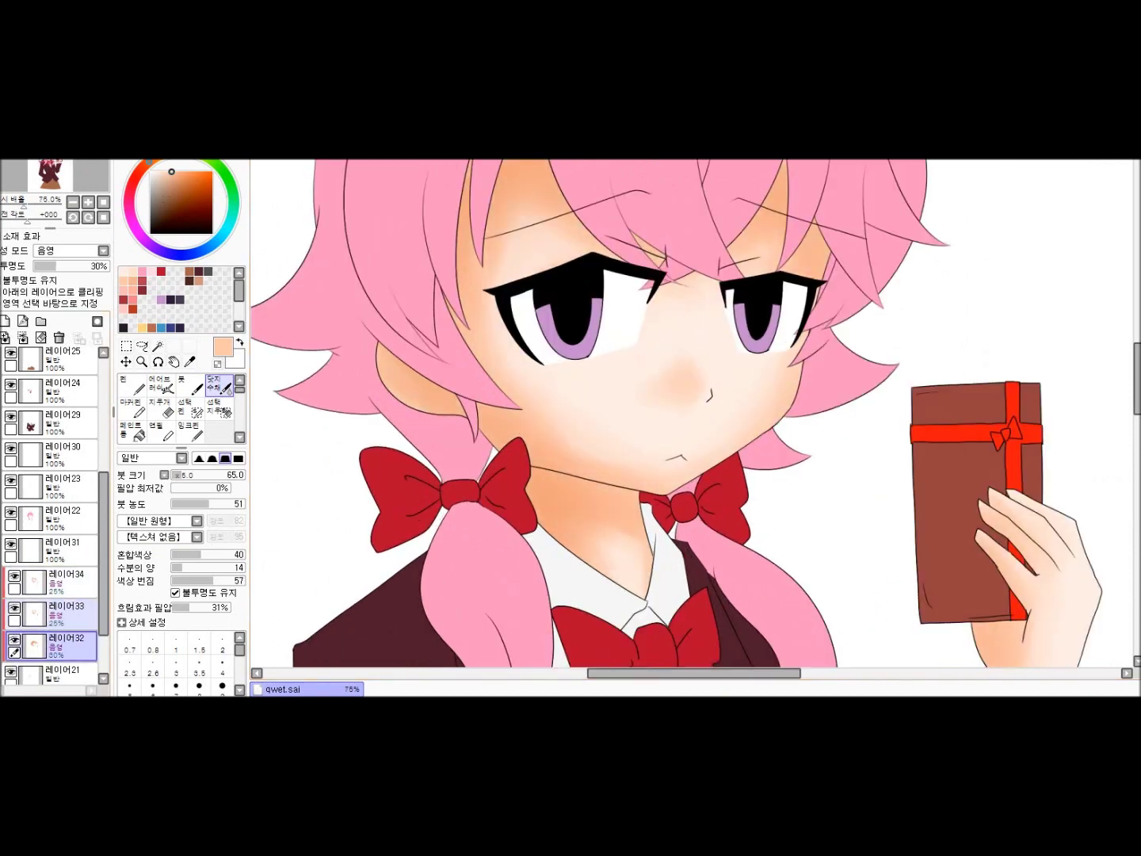
{"action": "left_click", "coordinate": [67, 610]}
{"action": "scroll", "coordinate": [695, 412], "scroll_direction": "down", "scroll_amount": 2}
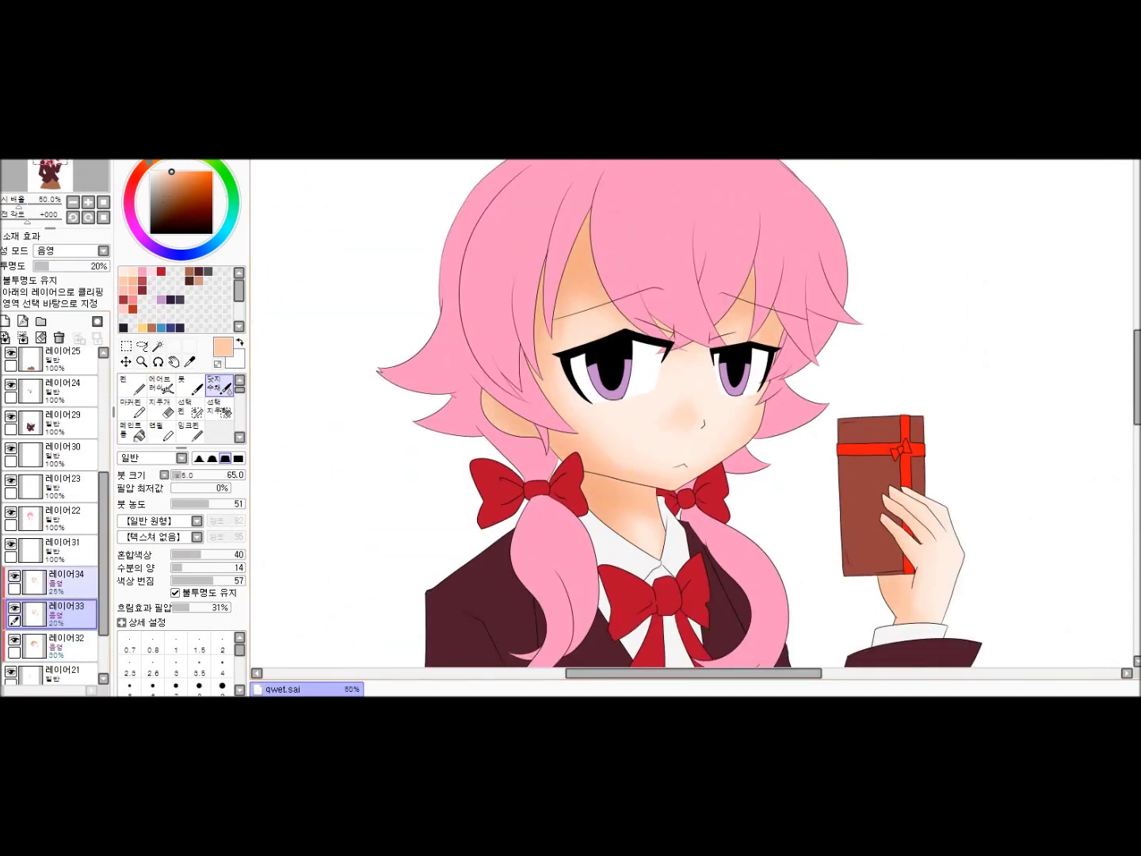
Add a clipped layer above 레이어34 in 음영 mode at 30% opacity and draw forehead shadows under the bangs with the size 50 pen
{"action": "left_click", "coordinate": [68, 581]}
{"action": "key", "text": "ctrl+shift+n"}
{"action": "key", "text": "n"}
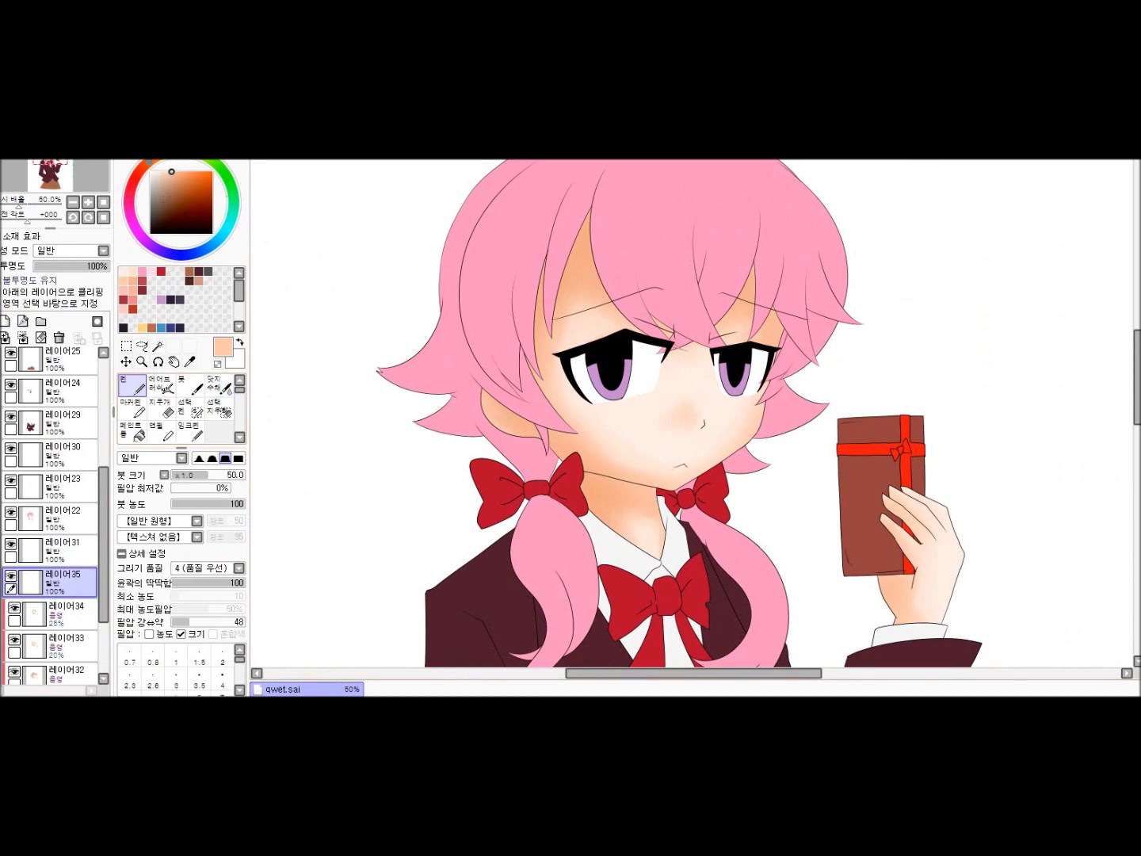
{"action": "scroll", "coordinate": [610, 289], "scroll_direction": "up", "scroll_amount": 2}
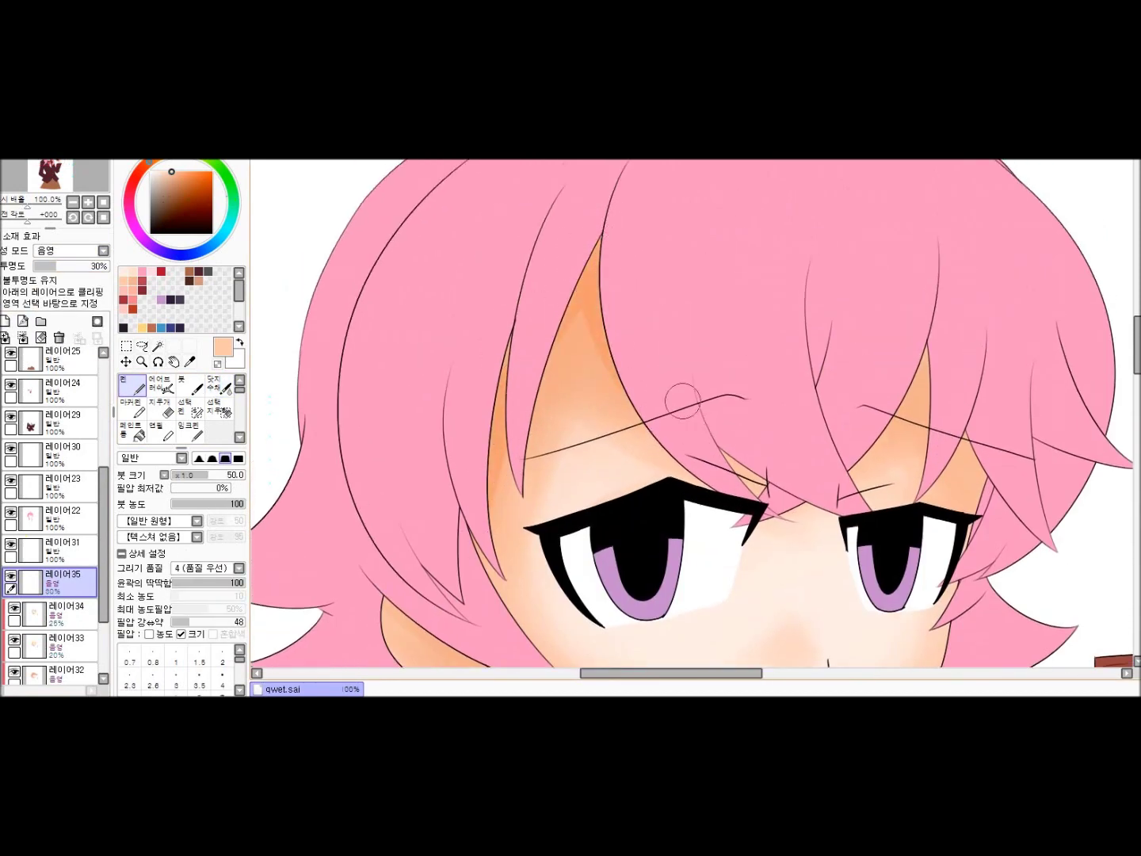
{"action": "scroll", "coordinate": [960, 408], "scroll_direction": "down", "scroll_amount": 2}
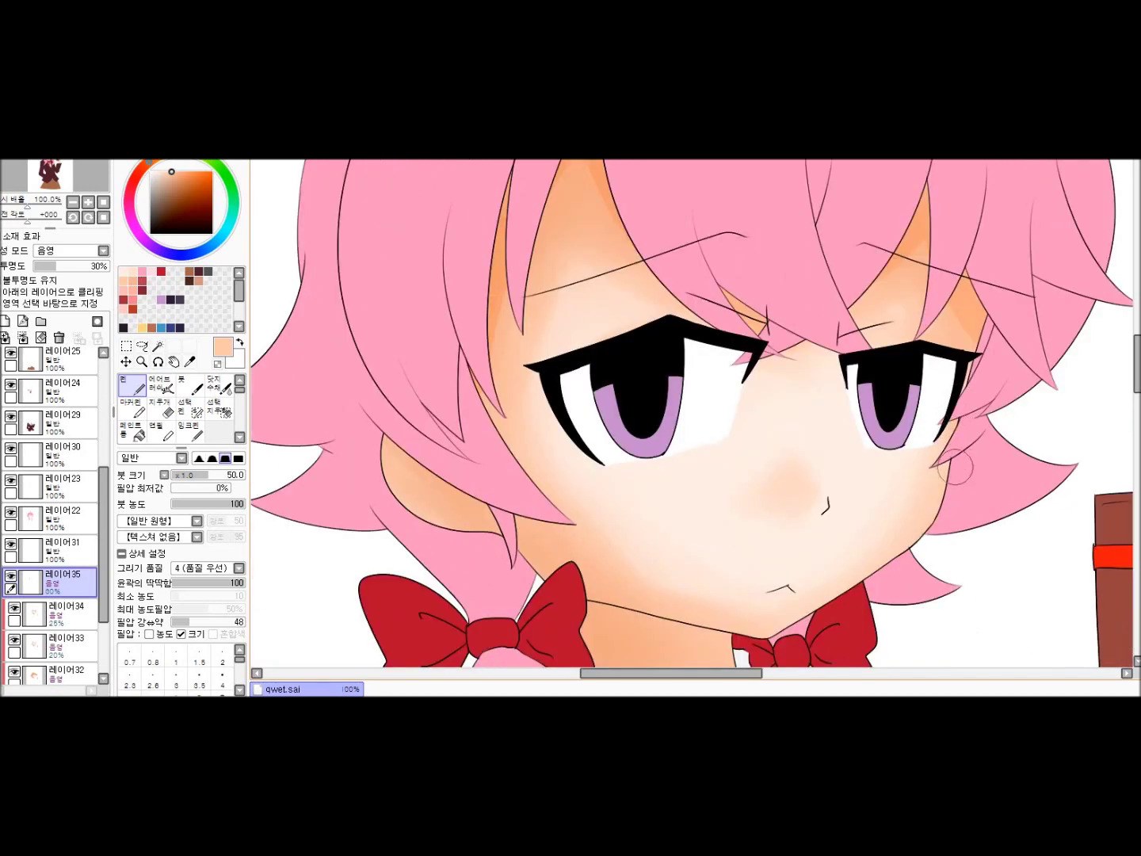
{"action": "left_click", "coordinate": [91, 291]}
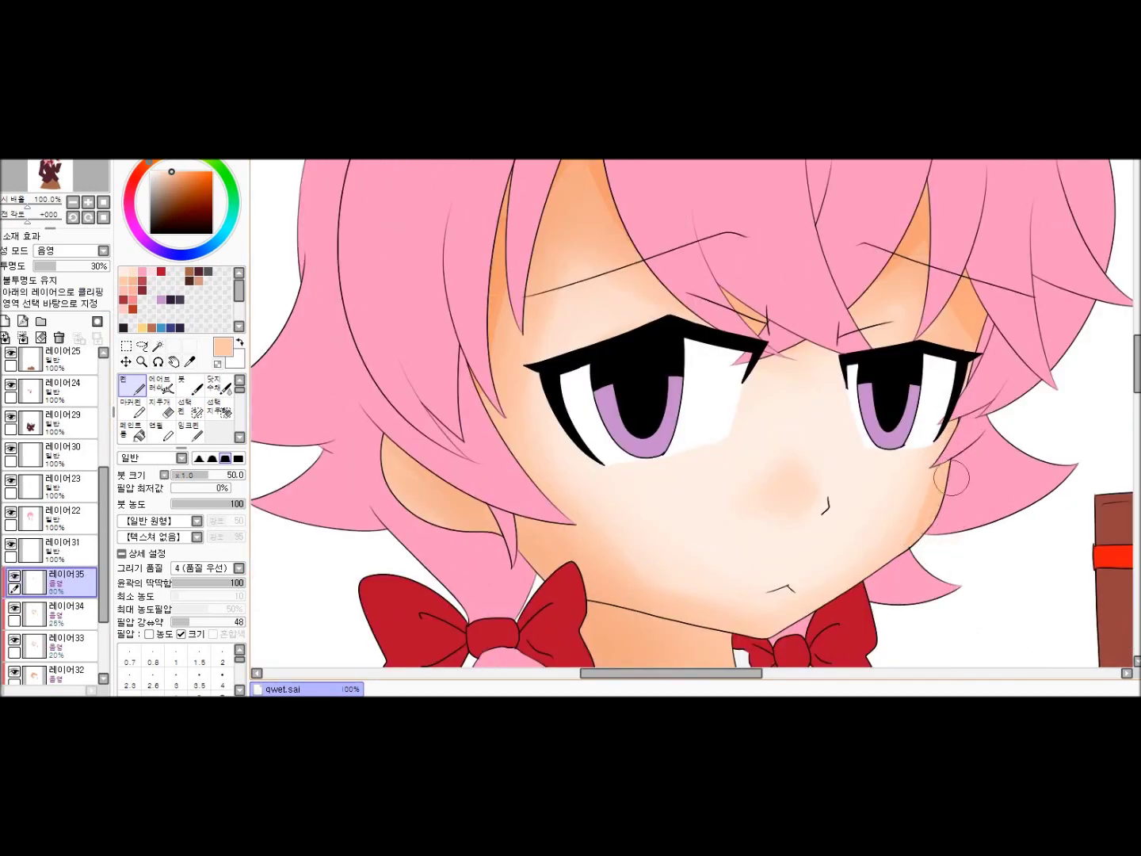
Draw hard-edged shadows on the far cheek, ear, jaw and upper neck with the size 50 pen
{"action": "key", "text": "e"}
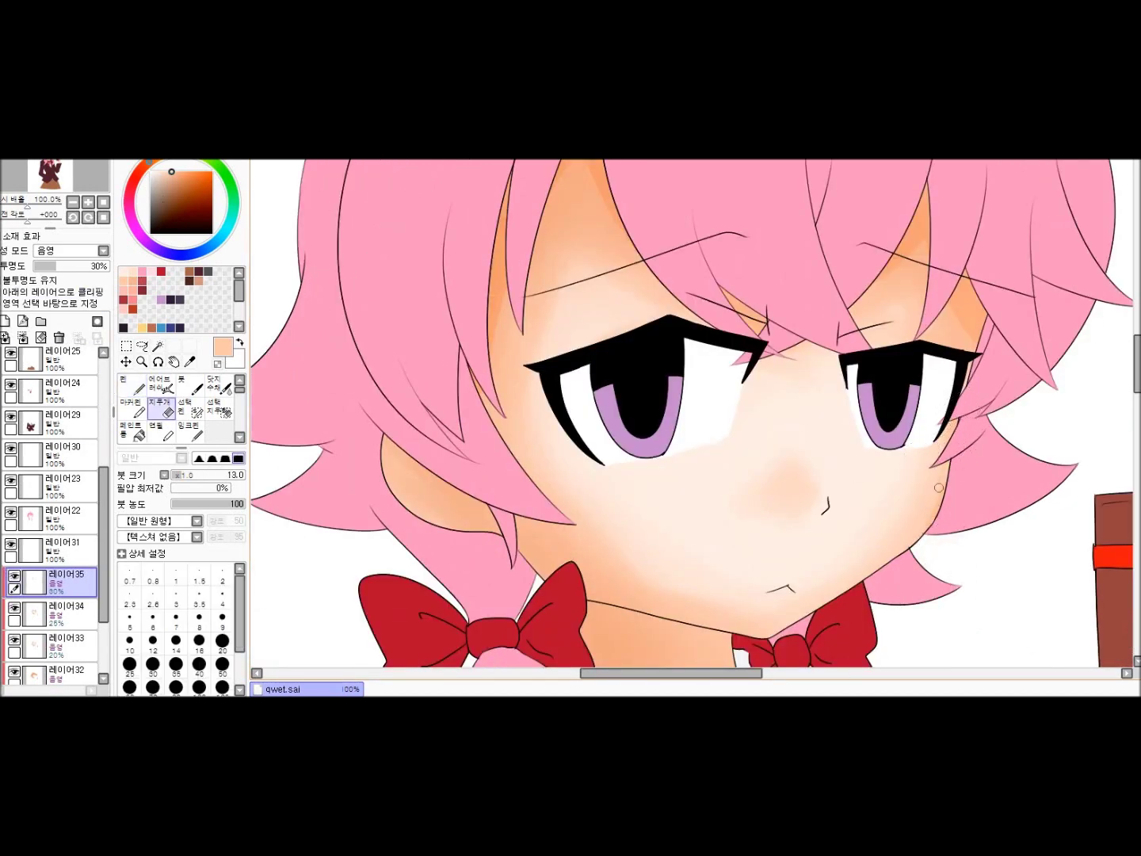
{"action": "key", "text": "n"}
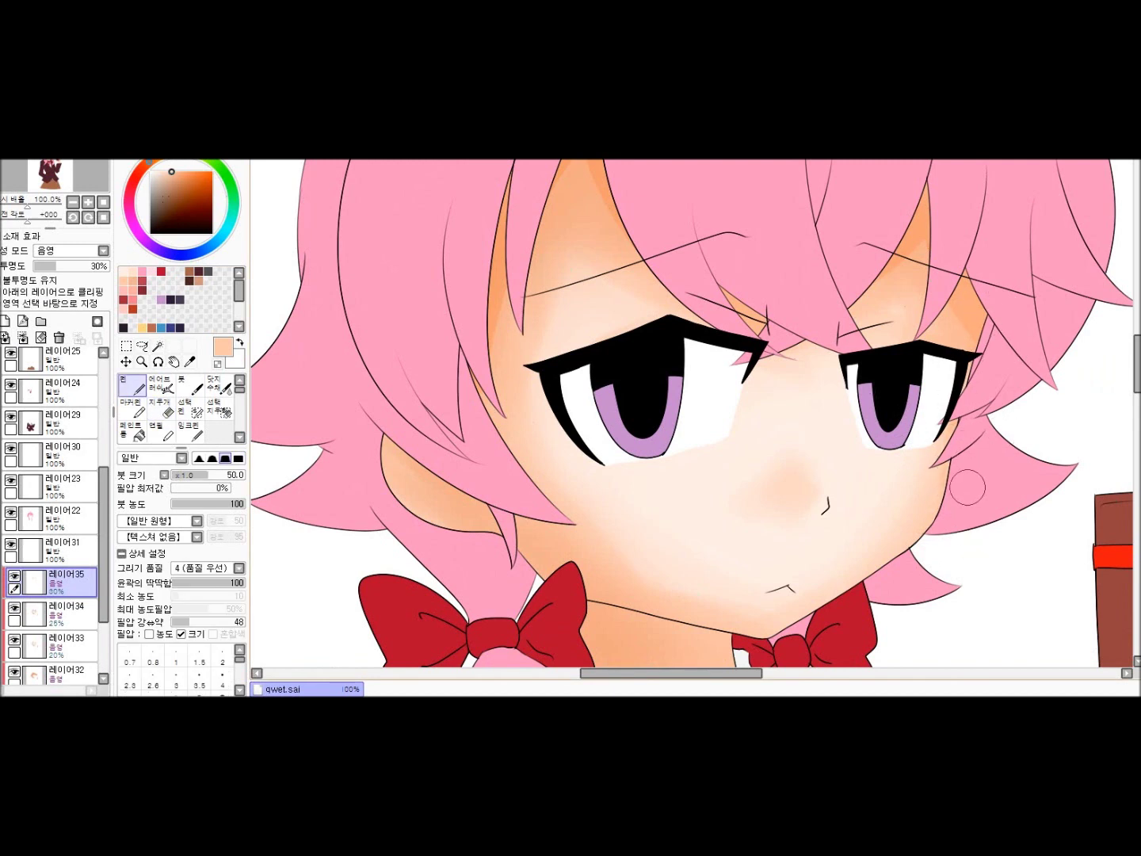
{"action": "scroll", "coordinate": [968, 486], "scroll_direction": "down", "scroll_amount": 1}
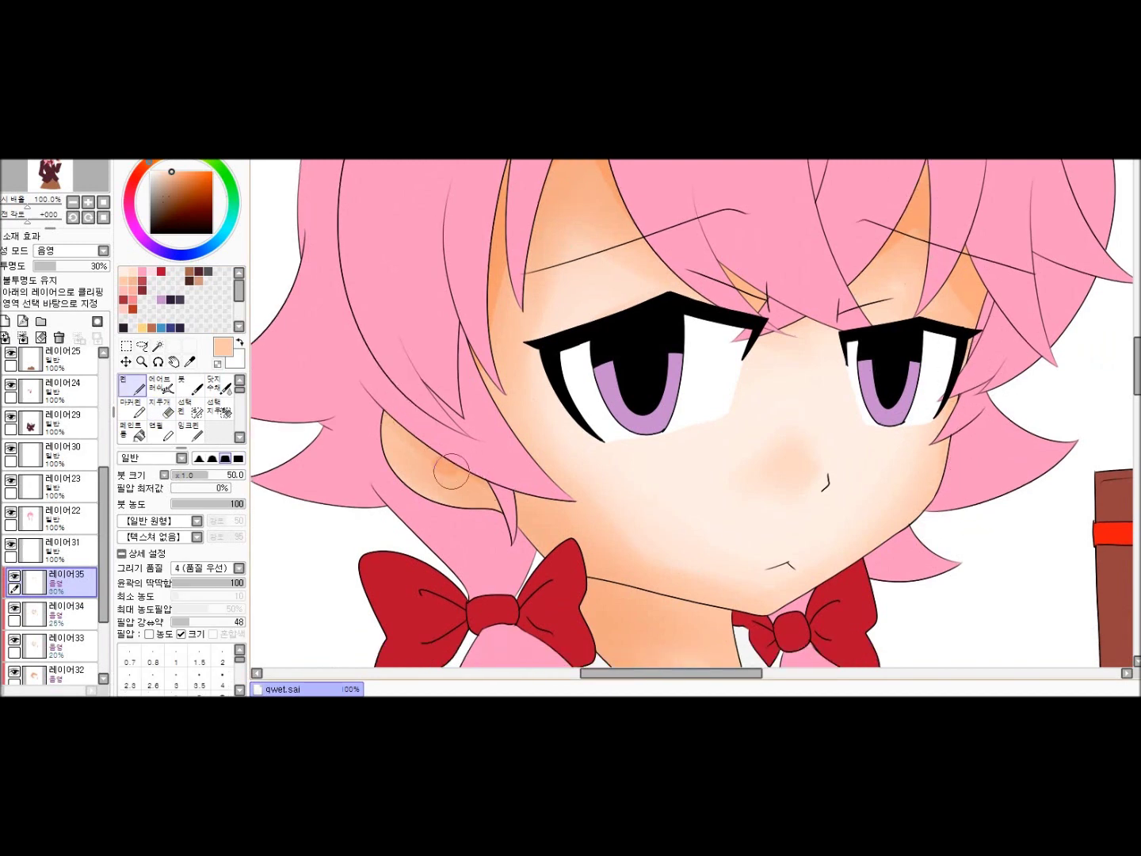
{"action": "scroll", "coordinate": [497, 497], "scroll_direction": "down", "scroll_amount": 2}
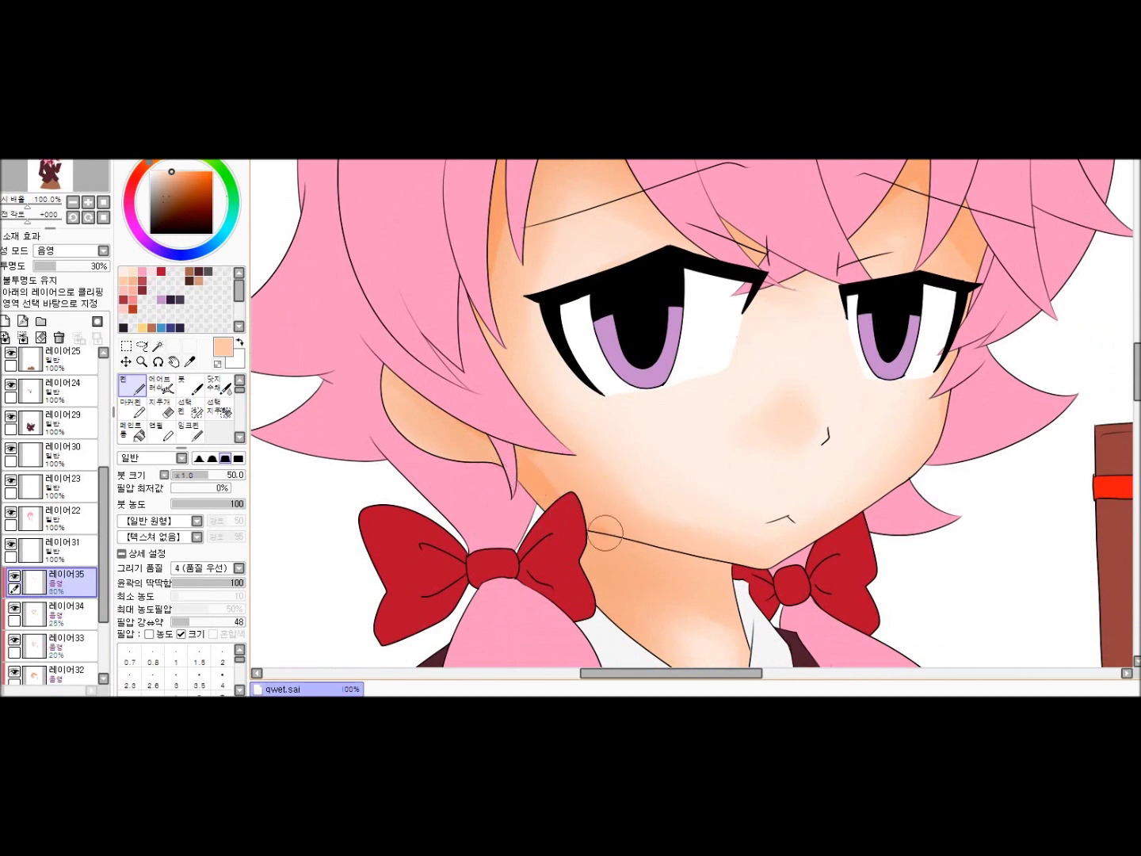
{"action": "scroll", "coordinate": [802, 582], "scroll_direction": "down", "scroll_amount": 3}
{"action": "left_click_drag", "start_coordinate": [725, 497], "coordinate": [601, 529]}
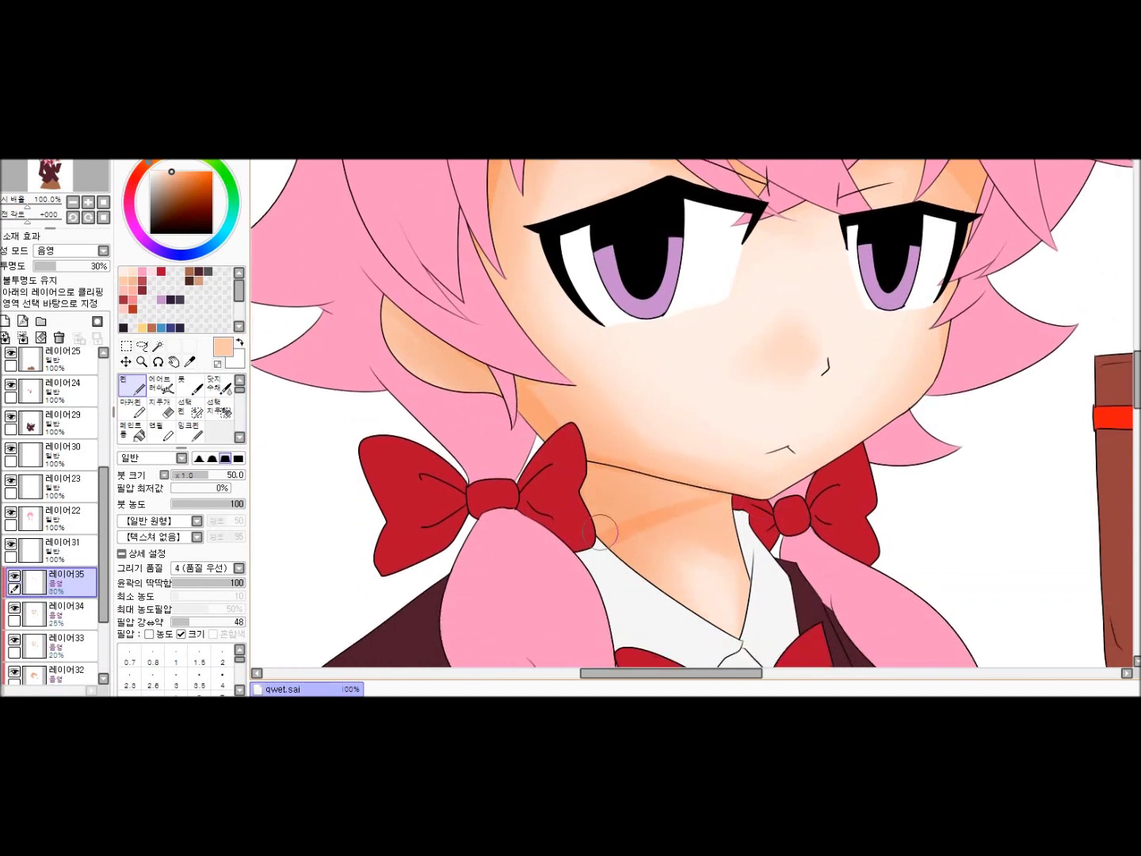
{"action": "mouse_move", "coordinate": [601, 473]}
{"action": "left_mouse_down"}
{"action": "mouse_move", "coordinate": [691, 495]}
{"action": "mouse_move", "coordinate": [590, 535]}
{"action": "left_mouse_up"}
Add a small shadow spot beside the nose with the size 50 pen
{"action": "scroll", "coordinate": [633, 488], "scroll_direction": "down", "scroll_amount": 5}
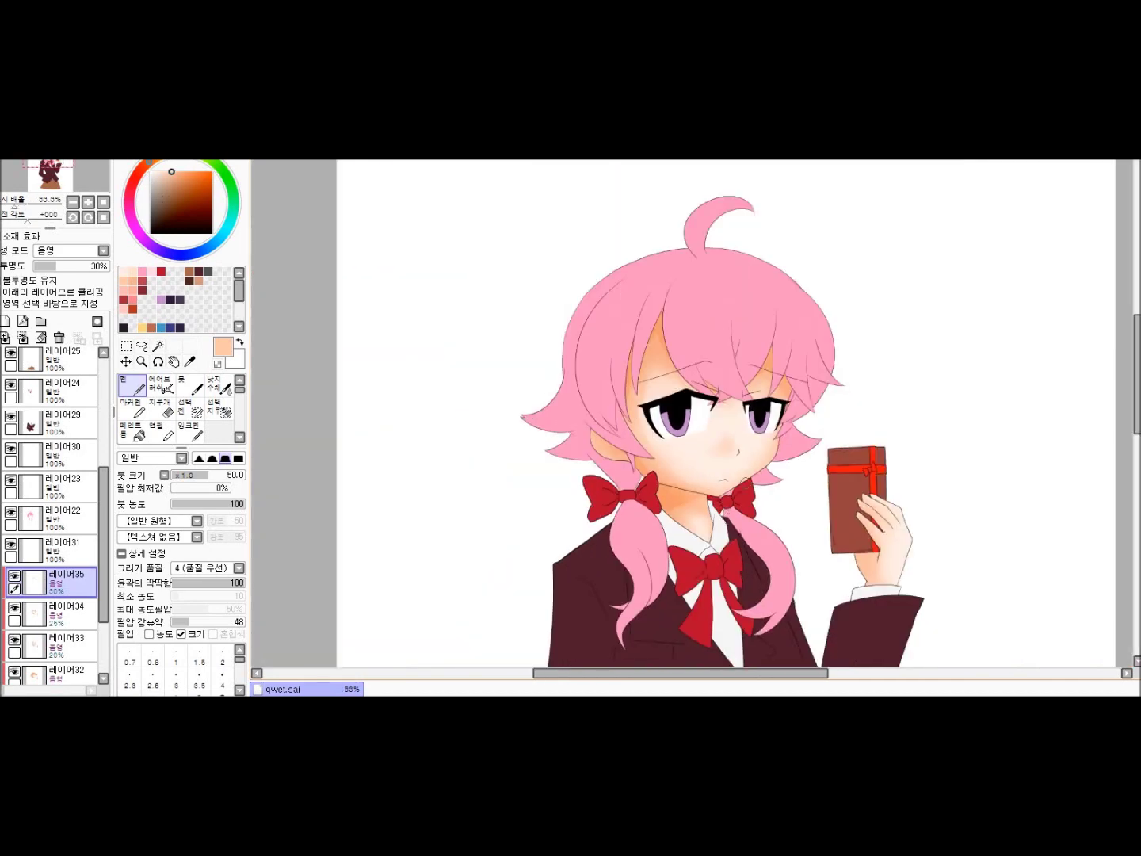
{"action": "scroll", "coordinate": [688, 451], "scroll_direction": "up", "scroll_amount": 8}
{"action": "scroll", "coordinate": [709, 433], "scroll_direction": "down", "scroll_amount": 5}
{"action": "scroll", "coordinate": [741, 487], "scroll_direction": "down", "scroll_amount": 1}
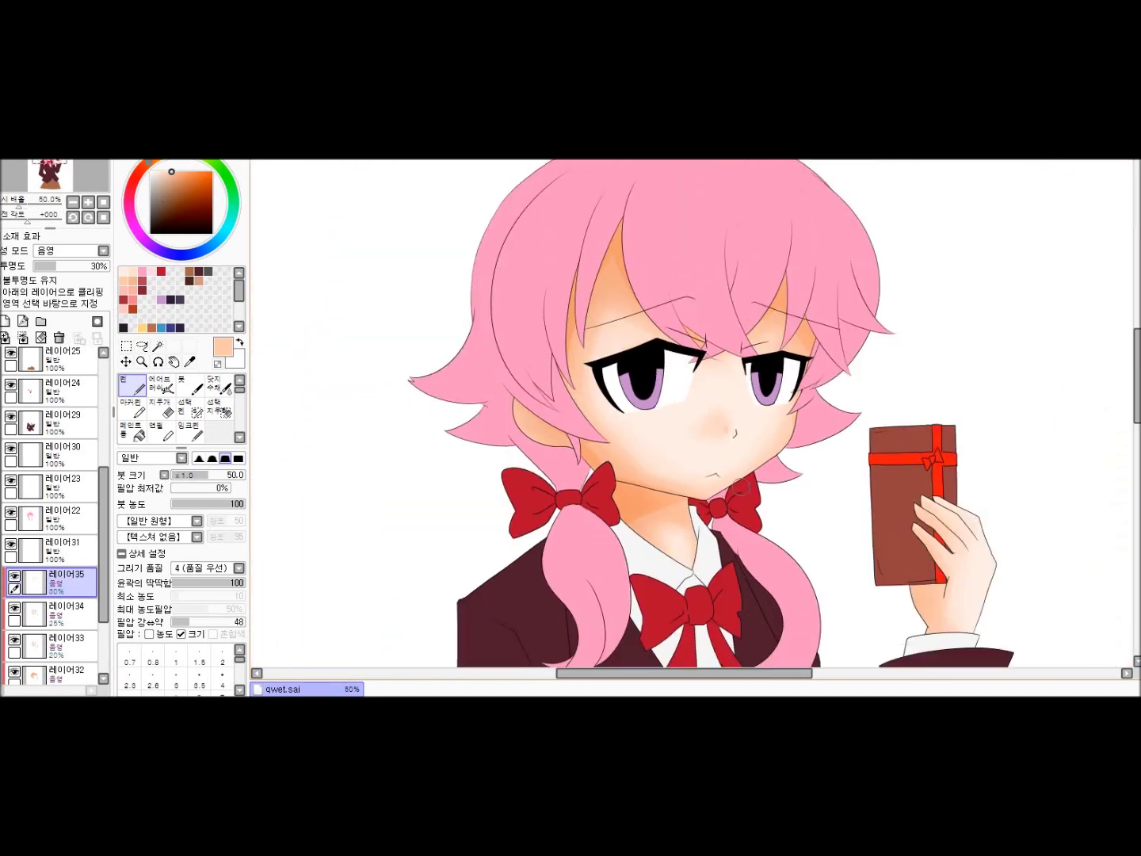
Draw hard-edged shadows on the wrist and fingers with the size 50 pen, using the size 13 eraser for cleanup
{"action": "scroll", "coordinate": [724, 481], "scroll_direction": "up", "scroll_amount": 3}
{"action": "mouse_move", "coordinate": [701, 429]}
{"action": "left_mouse_down"}
{"action": "mouse_move", "coordinate": [759, 625]}
{"action": "mouse_move", "coordinate": [745, 487]}
{"action": "mouse_move", "coordinate": [818, 419]}
{"action": "mouse_move", "coordinate": [776, 619]}
{"action": "left_mouse_up"}
{"action": "scroll", "coordinate": [688, 281], "scroll_direction": "up", "scroll_amount": 3}
{"action": "left_click_drag", "start_coordinate": [795, 321], "coordinate": [862, 410]}
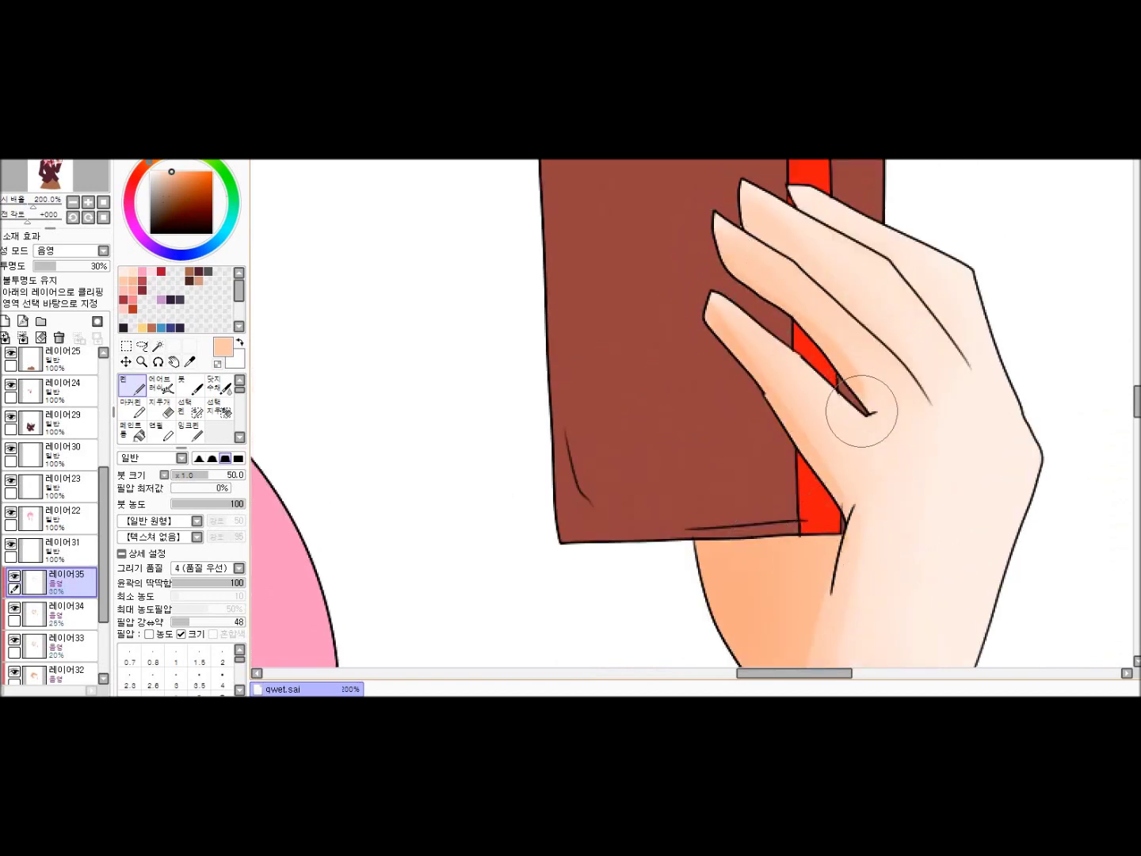
{"action": "key", "text": "e"}
{"action": "scroll", "coordinate": [904, 349], "scroll_direction": "down", "scroll_amount": 3}
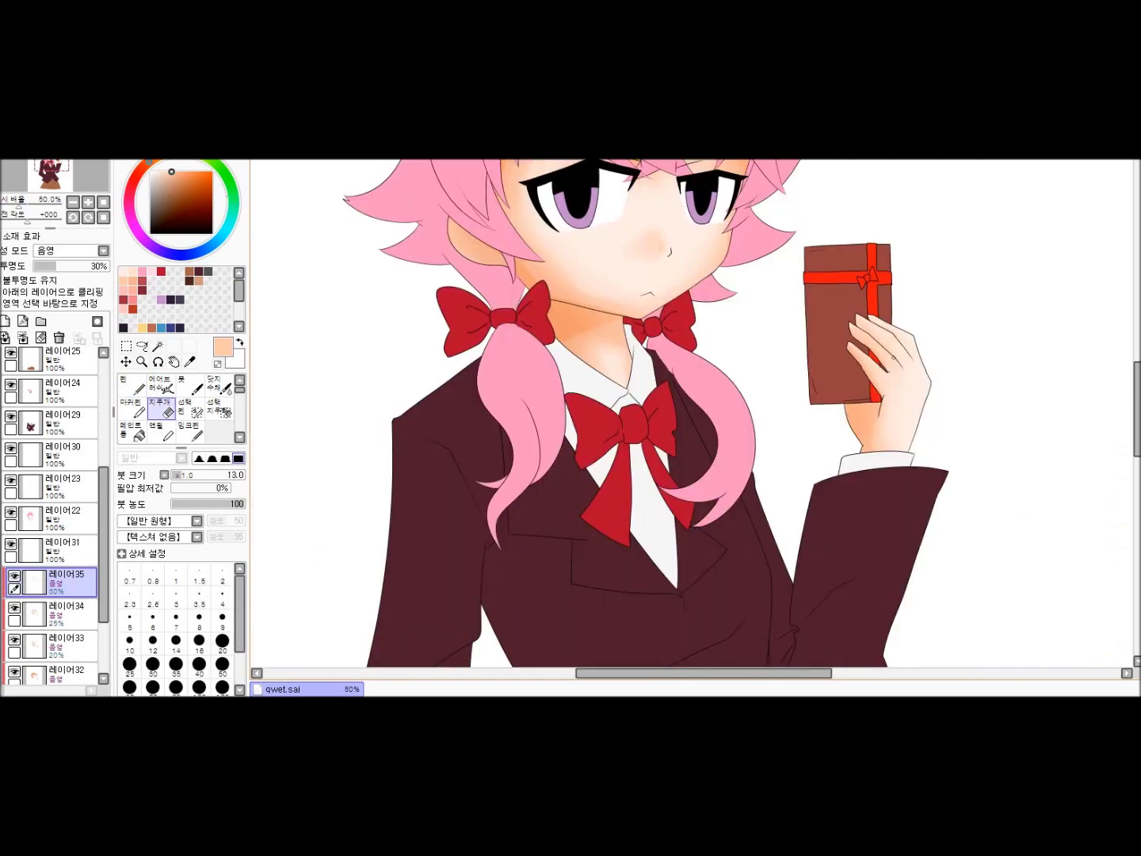
Blend the pen shadows on the wrist and neck with the watercolour brush at size 65
{"action": "scroll", "coordinate": [523, 357], "scroll_direction": "up", "scroll_amount": 3}
{"action": "key", "text": "v"}
{"action": "left_click_drag", "start_coordinate": [523, 357], "coordinate": [539, 452]}
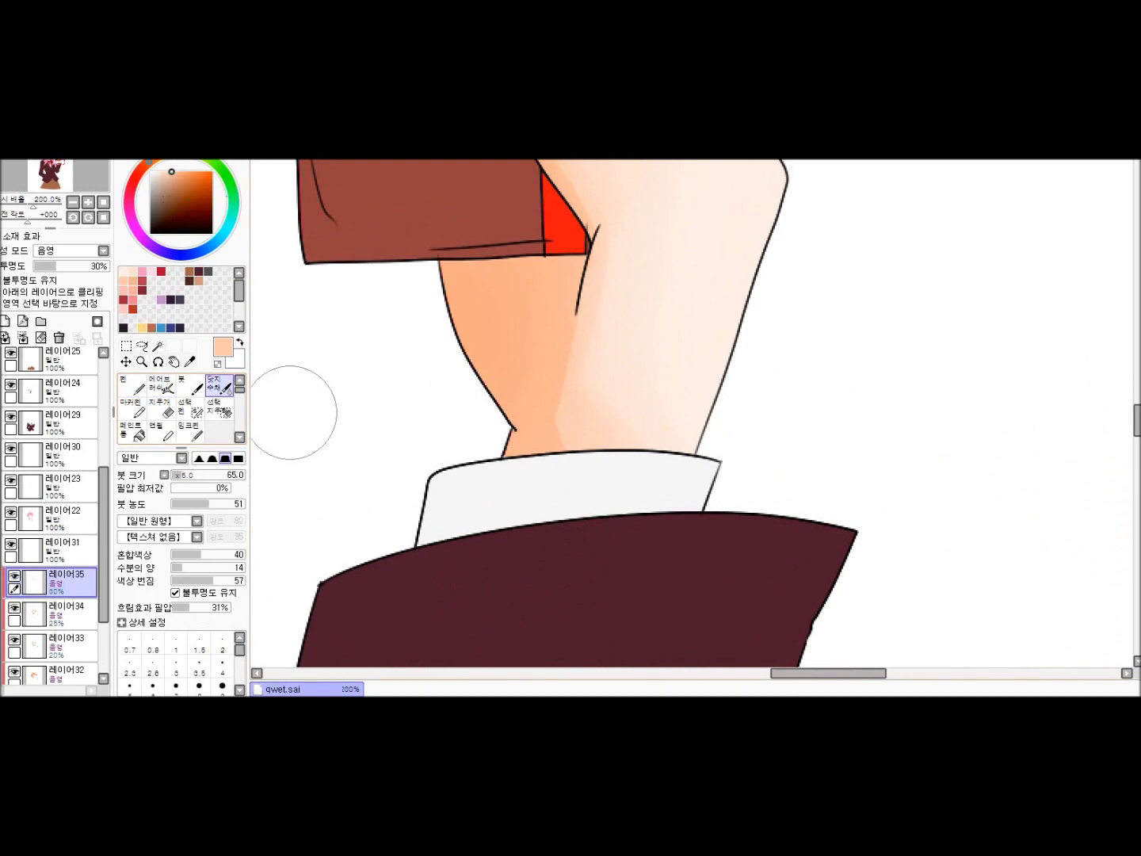
{"action": "scroll", "coordinate": [571, 545], "scroll_direction": "down", "scroll_amount": 3}
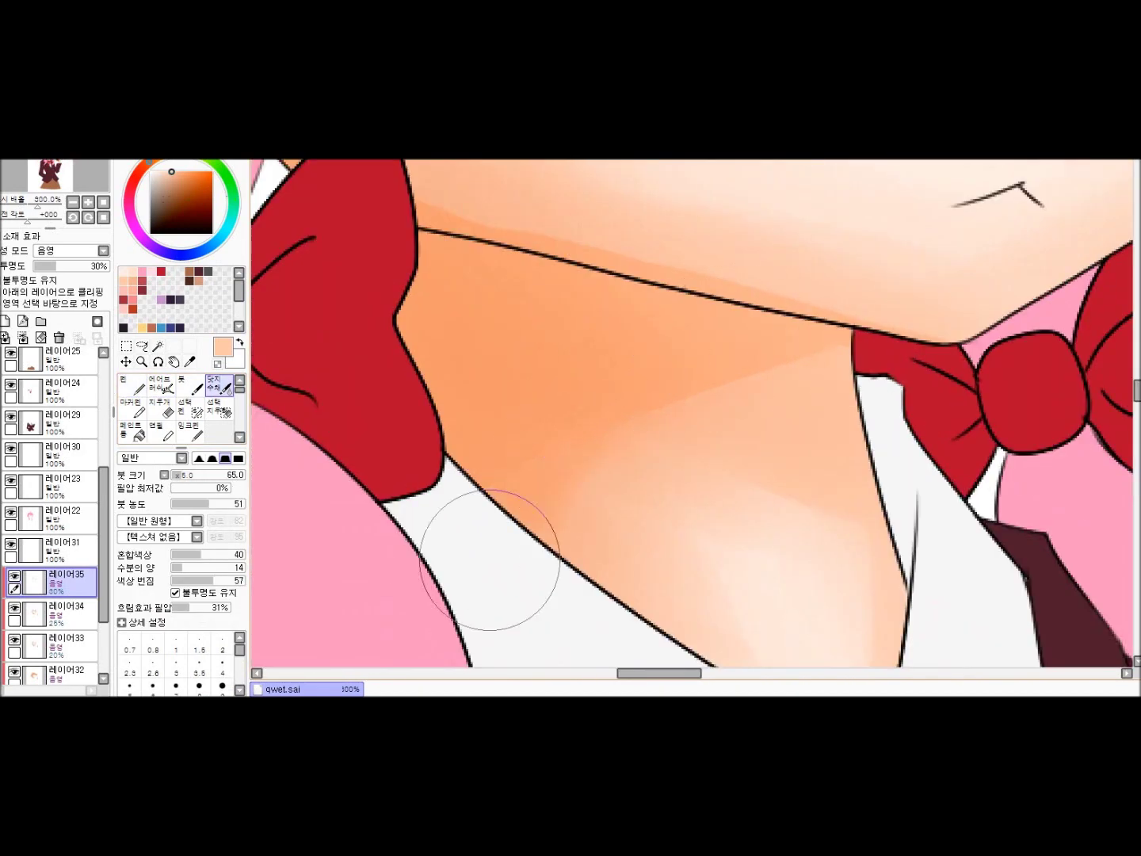
{"action": "scroll", "coordinate": [484, 574], "scroll_direction": "down", "scroll_amount": 1}
{"action": "scroll", "coordinate": [500, 366], "scroll_direction": "down", "scroll_amount": 3}
Blend the remaining hard shadows on the face and beside the nose with the watercolour brush at size 160
{"action": "scroll", "coordinate": [948, 517], "scroll_direction": "up", "scroll_amount": 4}
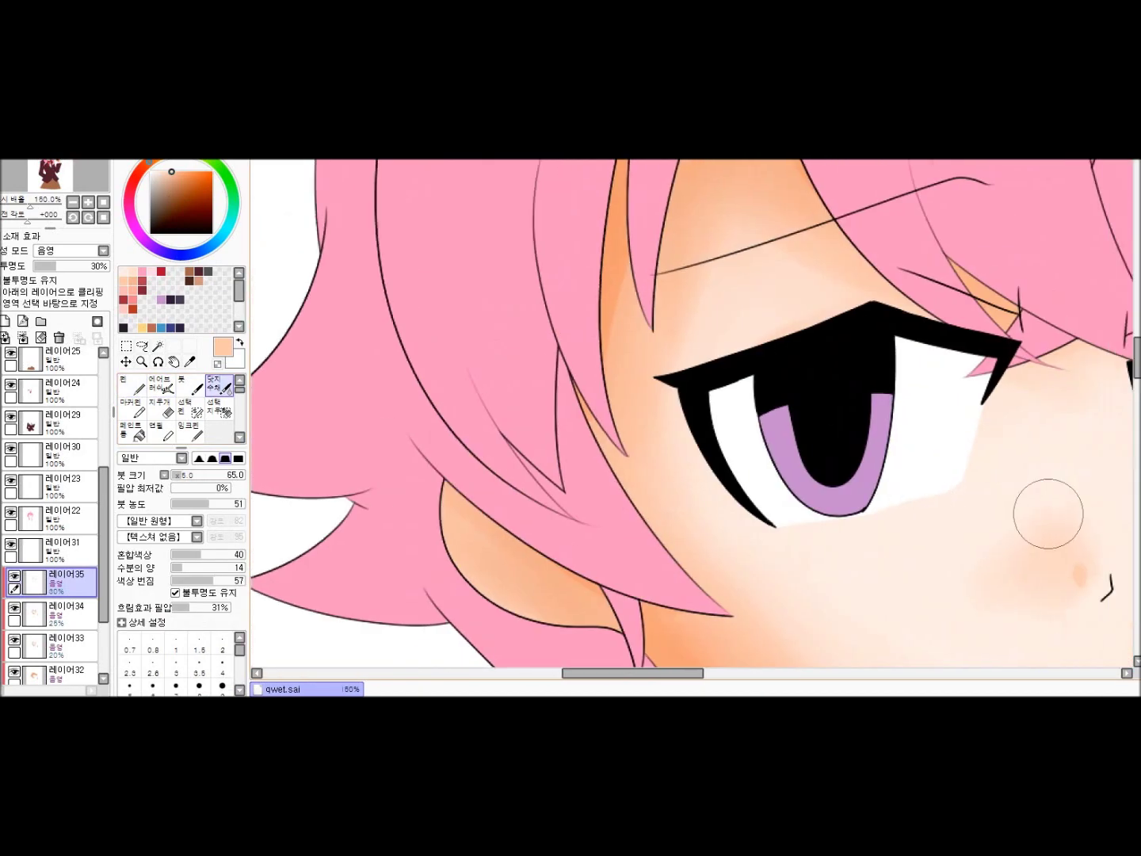
{"action": "scroll", "coordinate": [948, 517], "scroll_direction": "down", "scroll_amount": 4}
{"action": "scroll", "coordinate": [793, 476], "scroll_direction": "up", "scroll_amount": 1}
{"action": "scroll", "coordinate": [595, 370], "scroll_direction": "up", "scroll_amount": 1}
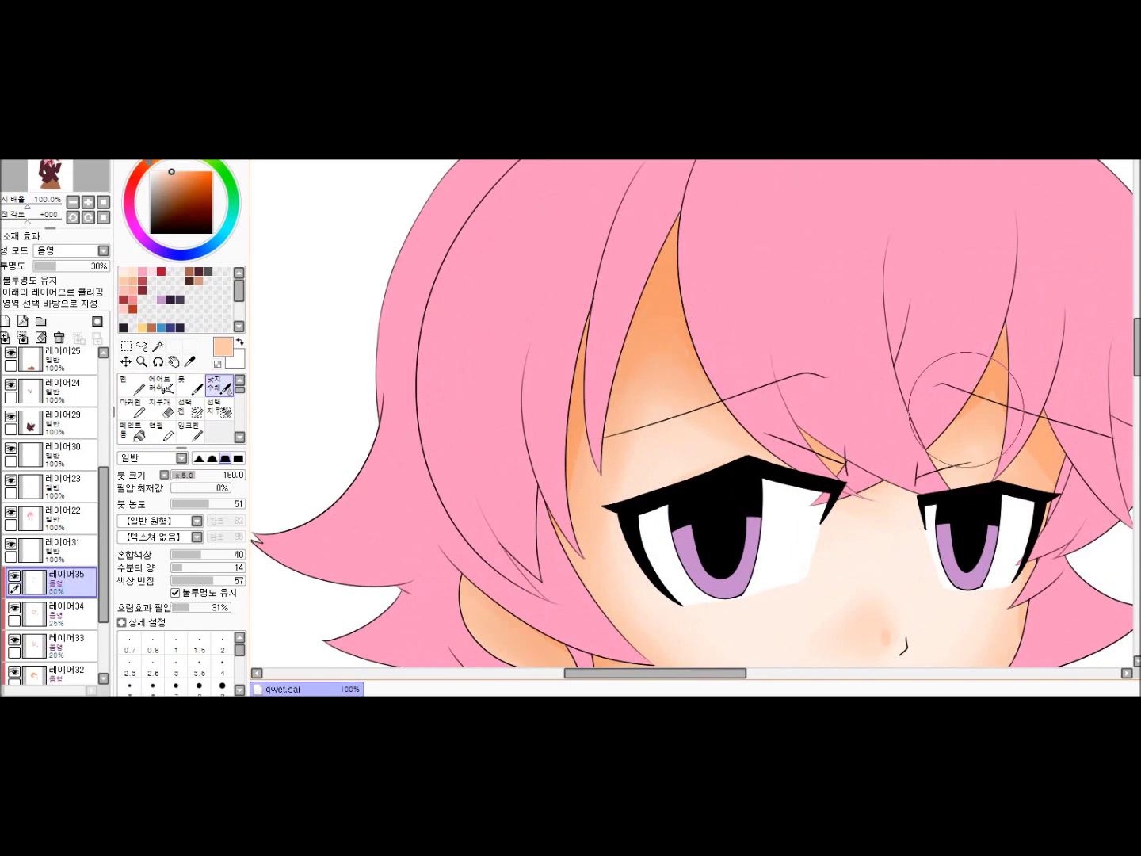
{"action": "scroll", "coordinate": [841, 489], "scroll_direction": "up", "scroll_amount": 3}
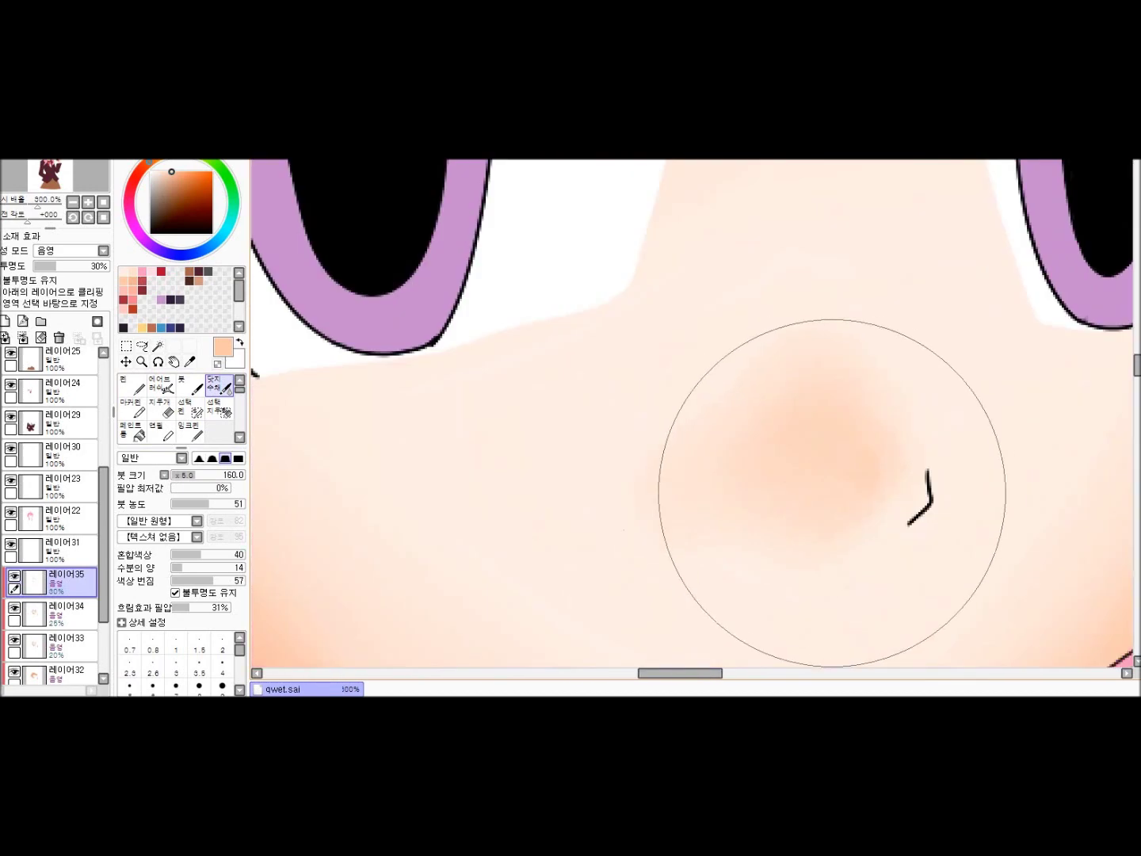
{"action": "scroll", "coordinate": [845, 464], "scroll_direction": "down", "scroll_amount": 5}
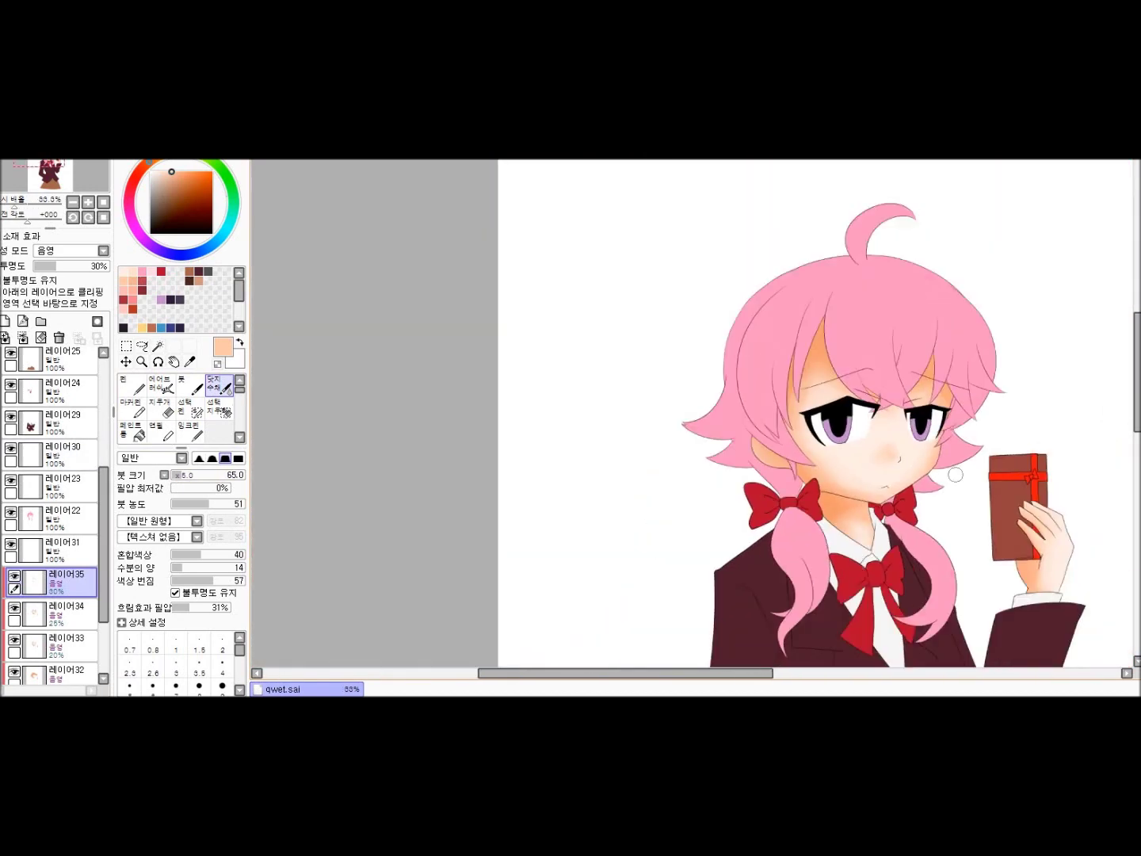
Airbrush a soft pink blush over both cheeks and the outer edge of the hand on a new clipped layer, at up to size 325
{"action": "scroll", "coordinate": [956, 475], "scroll_direction": "down", "scroll_amount": 1}
{"action": "scroll", "coordinate": [755, 479], "scroll_direction": "up", "scroll_amount": 2}
{"action": "key", "text": "ctrl+shift+n"}
{"action": "key", "text": "v"}
{"action": "scroll", "coordinate": [777, 410], "scroll_direction": "up", "scroll_amount": 2}
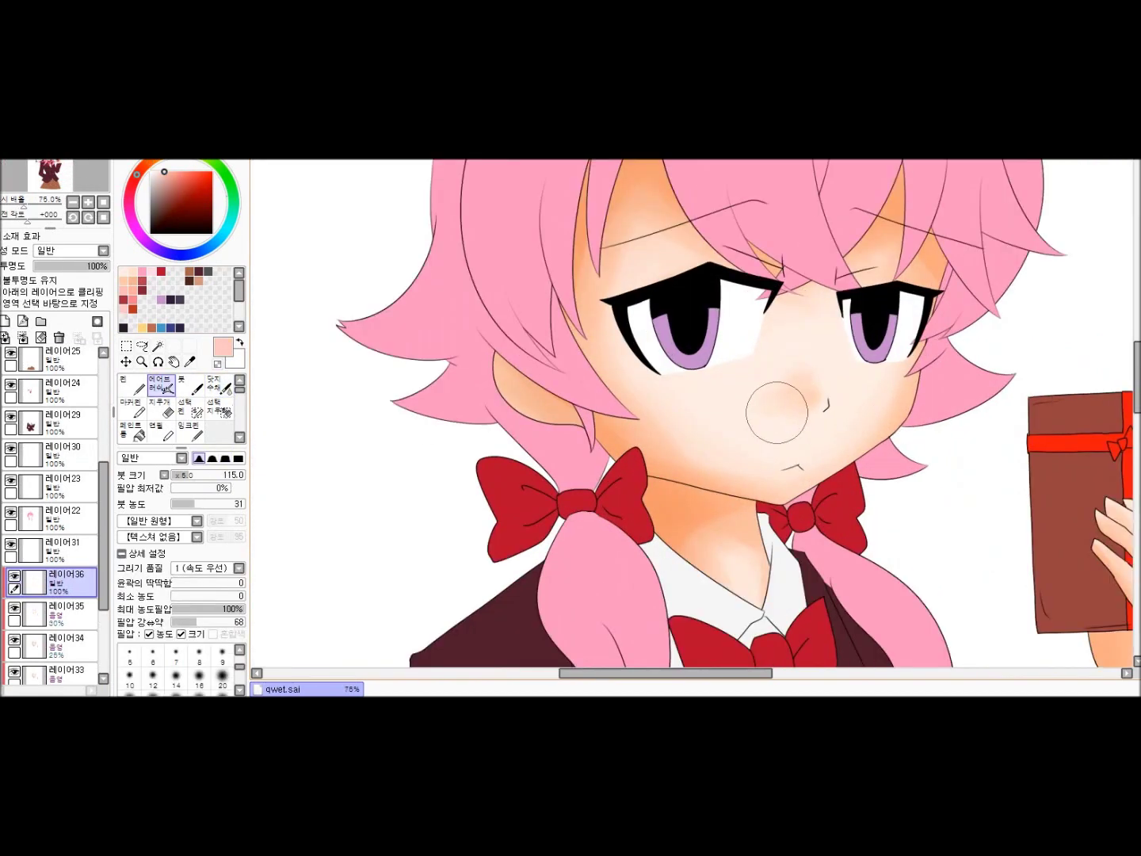
{"action": "scroll", "coordinate": [778, 411], "scroll_direction": "up", "scroll_amount": 1}
{"action": "mouse_move", "coordinate": [673, 317]}
{"action": "left_mouse_down"}
{"action": "mouse_move", "coordinate": [608, 388]}
{"action": "mouse_move", "coordinate": [792, 365]}
{"action": "mouse_move", "coordinate": [981, 382]}
{"action": "mouse_move", "coordinate": [839, 356]}
{"action": "left_mouse_up"}
{"action": "scroll", "coordinate": [911, 481], "scroll_direction": "down", "scroll_amount": 2}
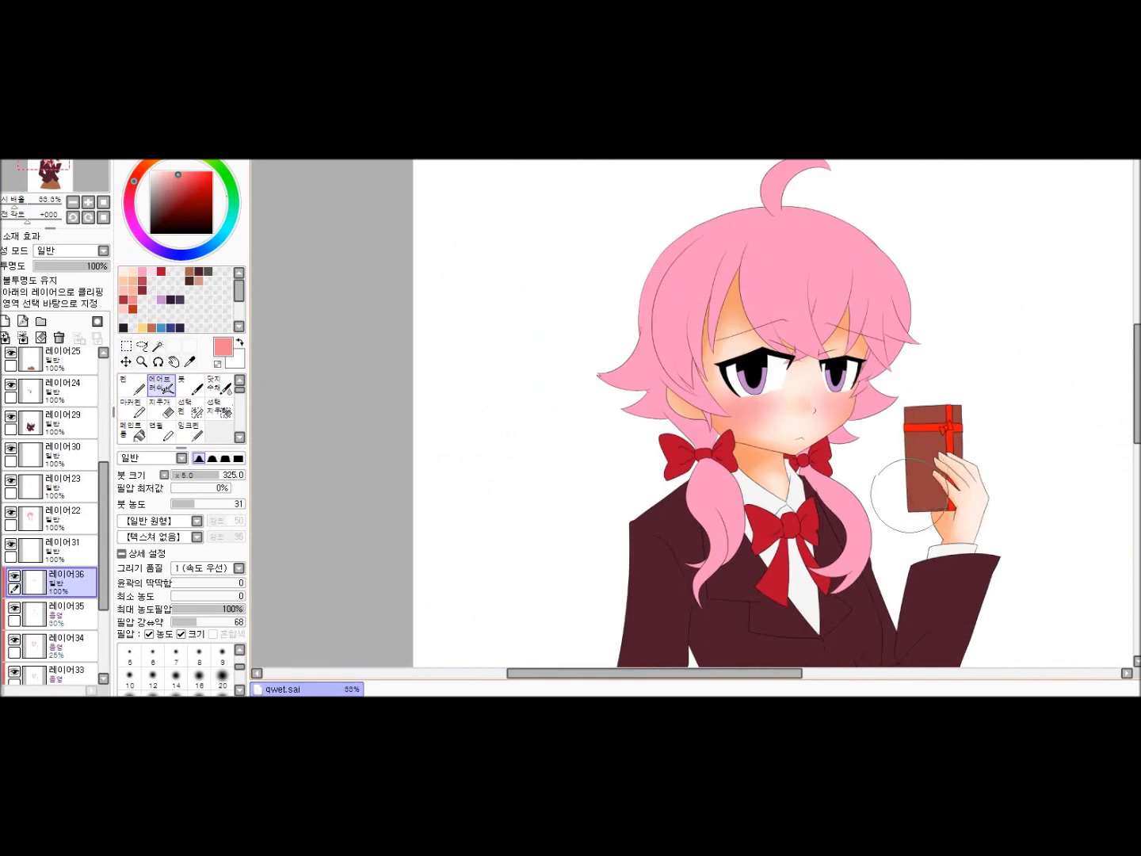
{"action": "scroll", "coordinate": [911, 482], "scroll_direction": "up", "scroll_amount": 3}
Add small white highlight spots to both cheeks just below the eyes with the size 12 pen
{"action": "key", "text": "n"}
{"action": "left_click", "coordinate": [1030, 409], "text": "alt"}
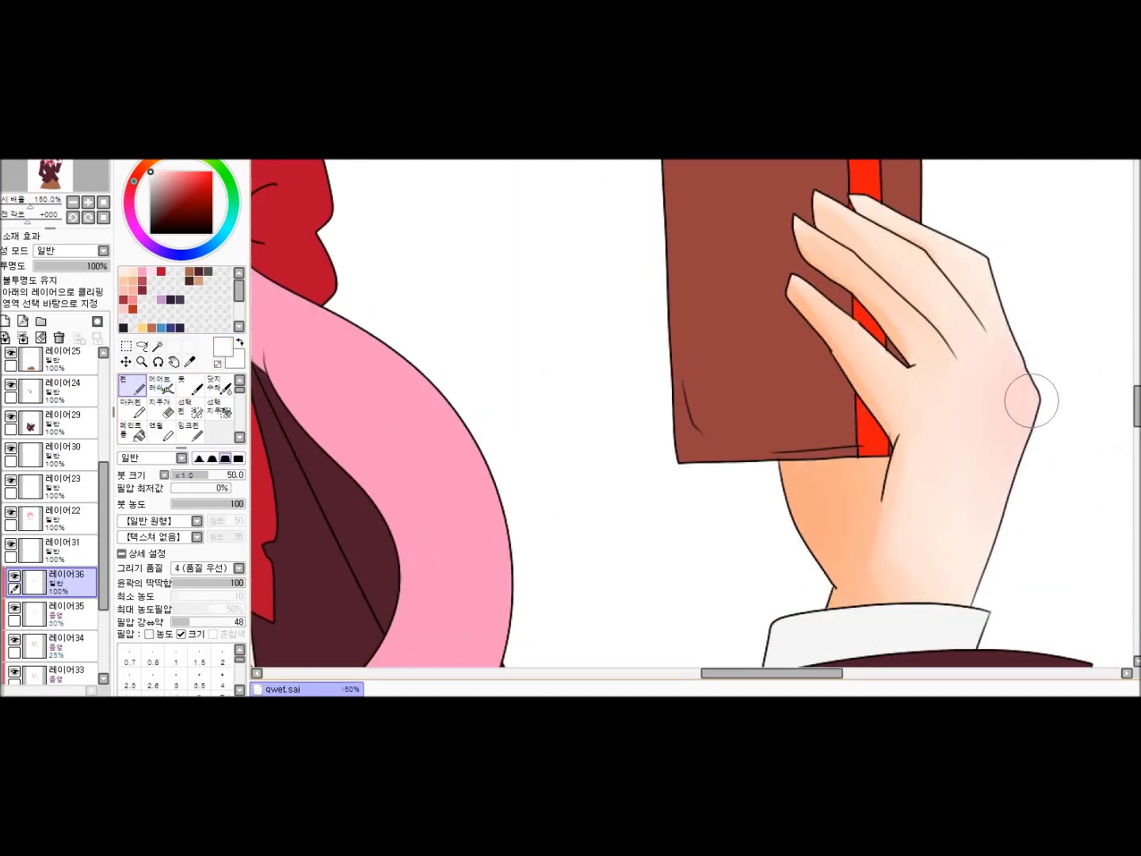
{"action": "scroll", "coordinate": [1033, 403], "scroll_direction": "down", "scroll_amount": 3}
{"action": "scroll", "coordinate": [396, 389], "scroll_direction": "up", "scroll_amount": 4}
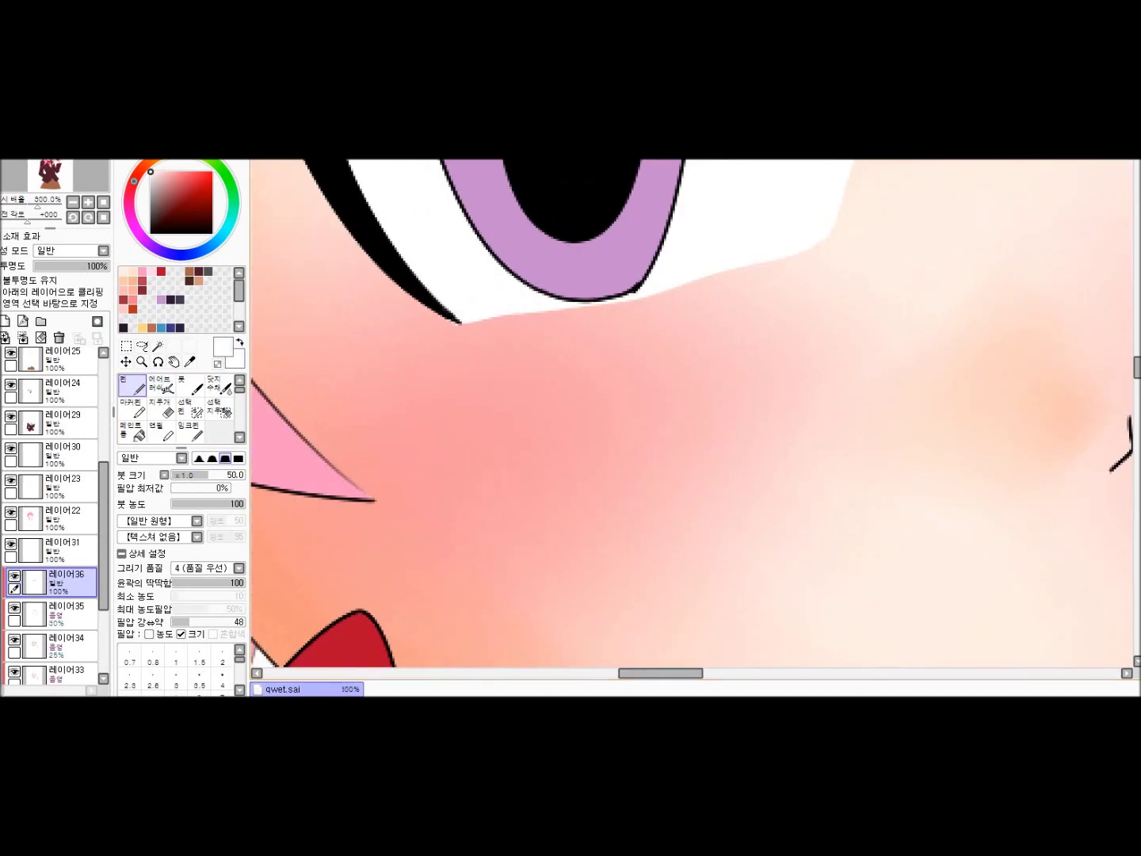
{"action": "scroll", "coordinate": [435, 373], "scroll_direction": "down", "scroll_amount": 3}
{"action": "scroll", "coordinate": [836, 371], "scroll_direction": "up", "scroll_amount": 4}
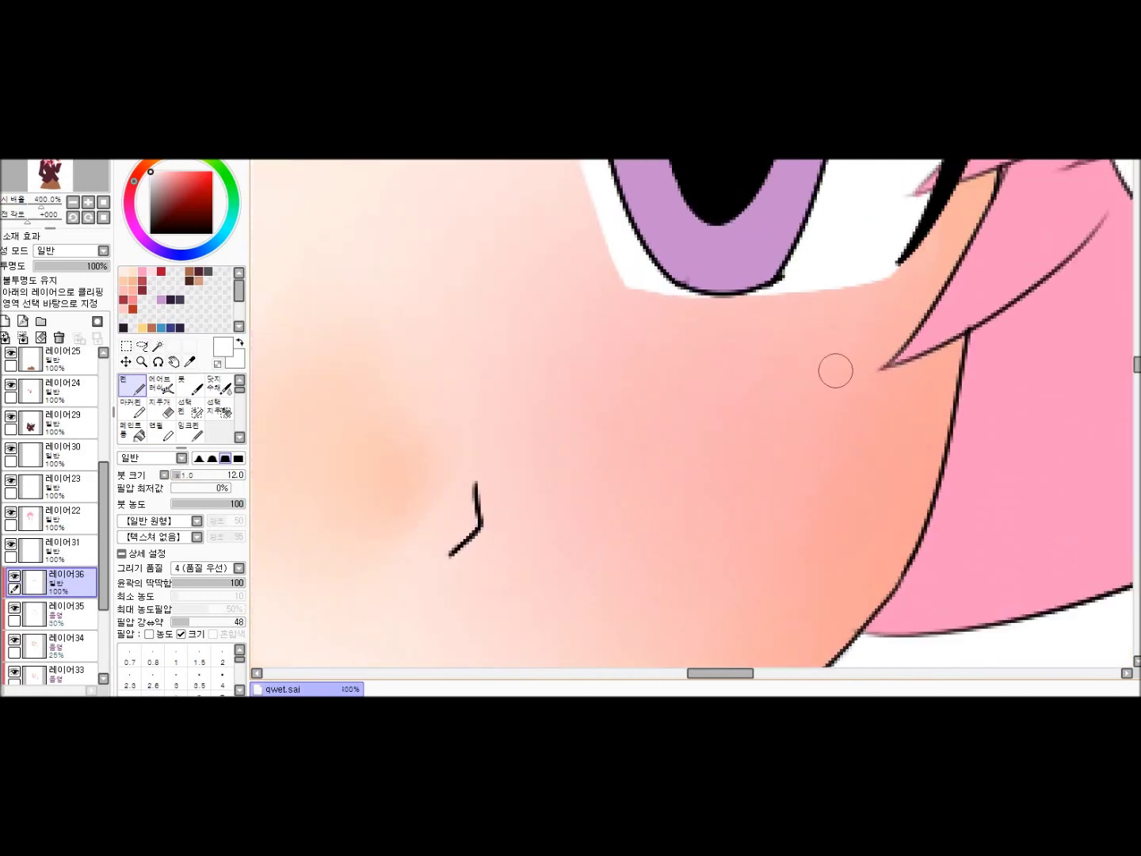
{"action": "scroll", "coordinate": [879, 338], "scroll_direction": "down", "scroll_amount": 6}
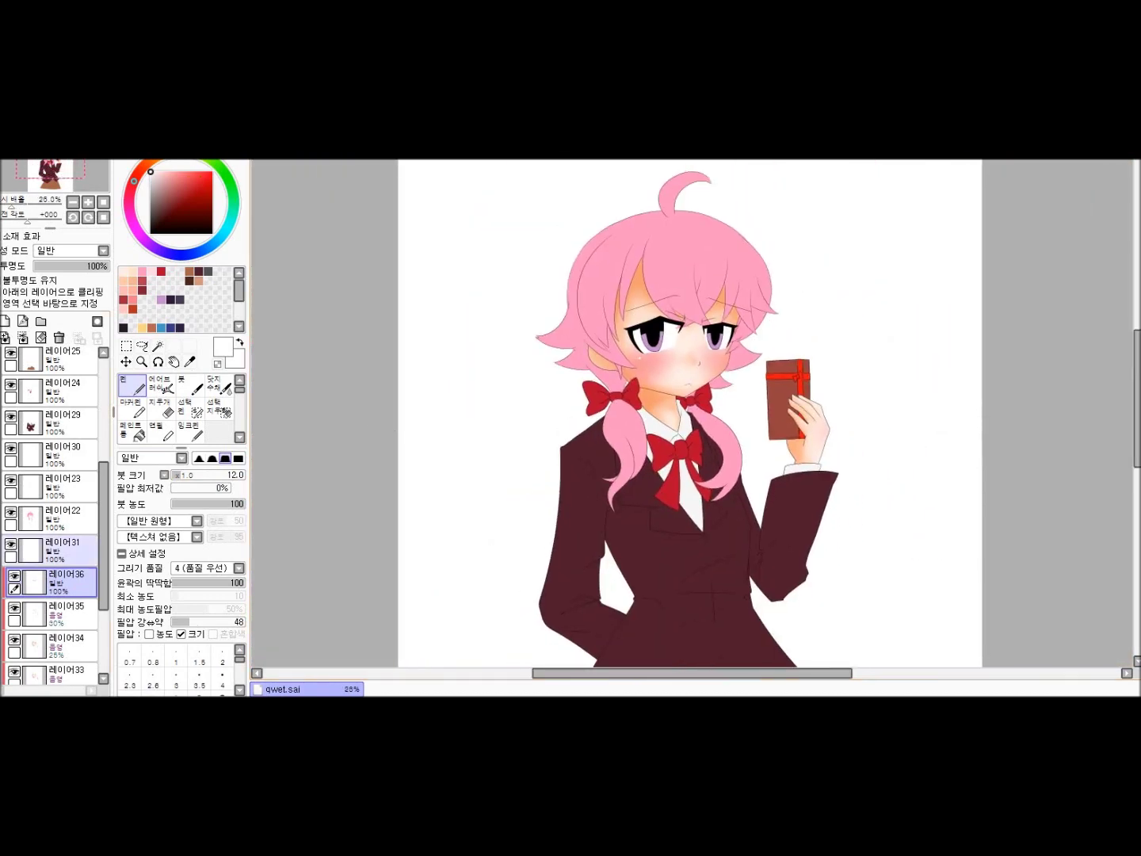
Add a layer clipped to the eye whites, set it to Shade blending at 38% opacity, and choose black with the watercolour brush
{"action": "left_click", "coordinate": [64, 546]}
{"action": "key", "text": "ctrl+shift+n"}
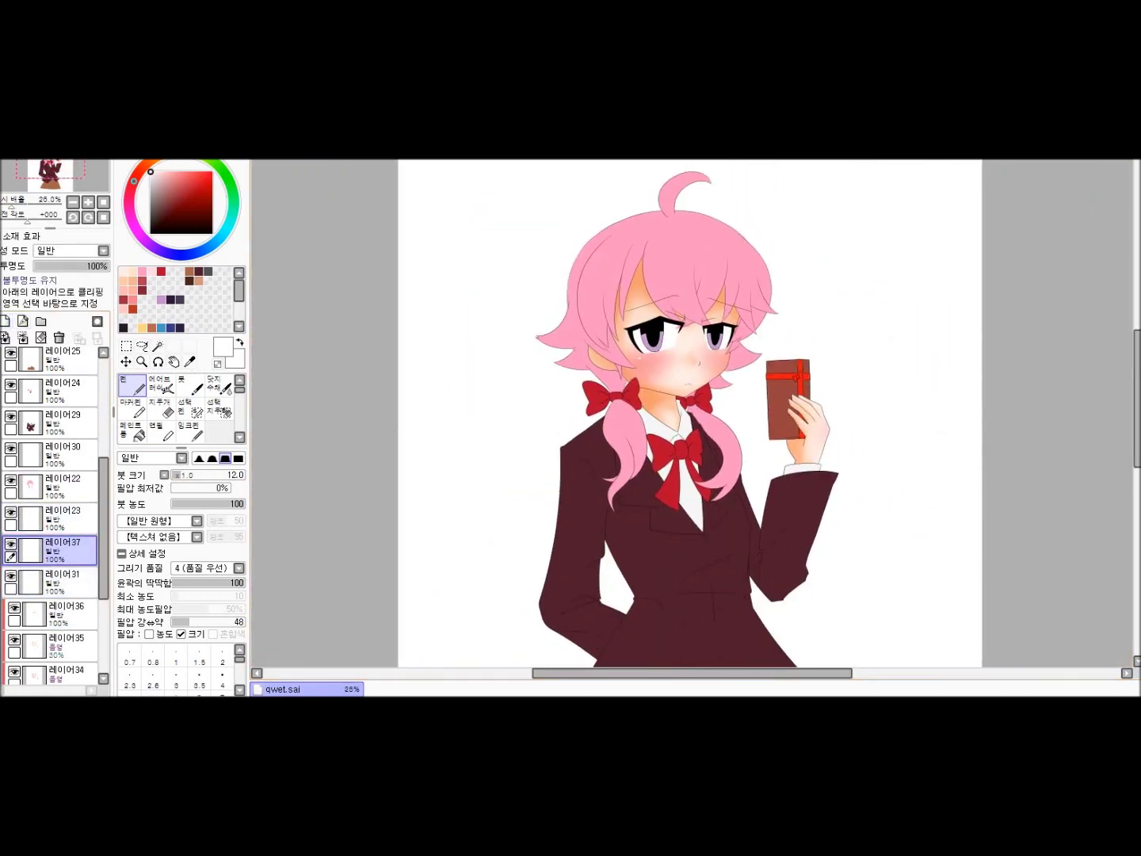
{"action": "scroll", "coordinate": [690, 413], "scroll_direction": "up", "scroll_amount": 3}
{"action": "left_click", "coordinate": [220, 383]}
{"action": "left_click", "coordinate": [71, 252]}
{"action": "left_click", "coordinate": [123, 328]}
{"action": "left_click_drag", "start_coordinate": [108, 267], "coordinate": [62, 266]}
Shade the upper part of both eye whites in black with the watercolour brush, using sizes 65 to 115
{"action": "scroll", "coordinate": [475, 341], "scroll_direction": "up", "scroll_amount": 2}
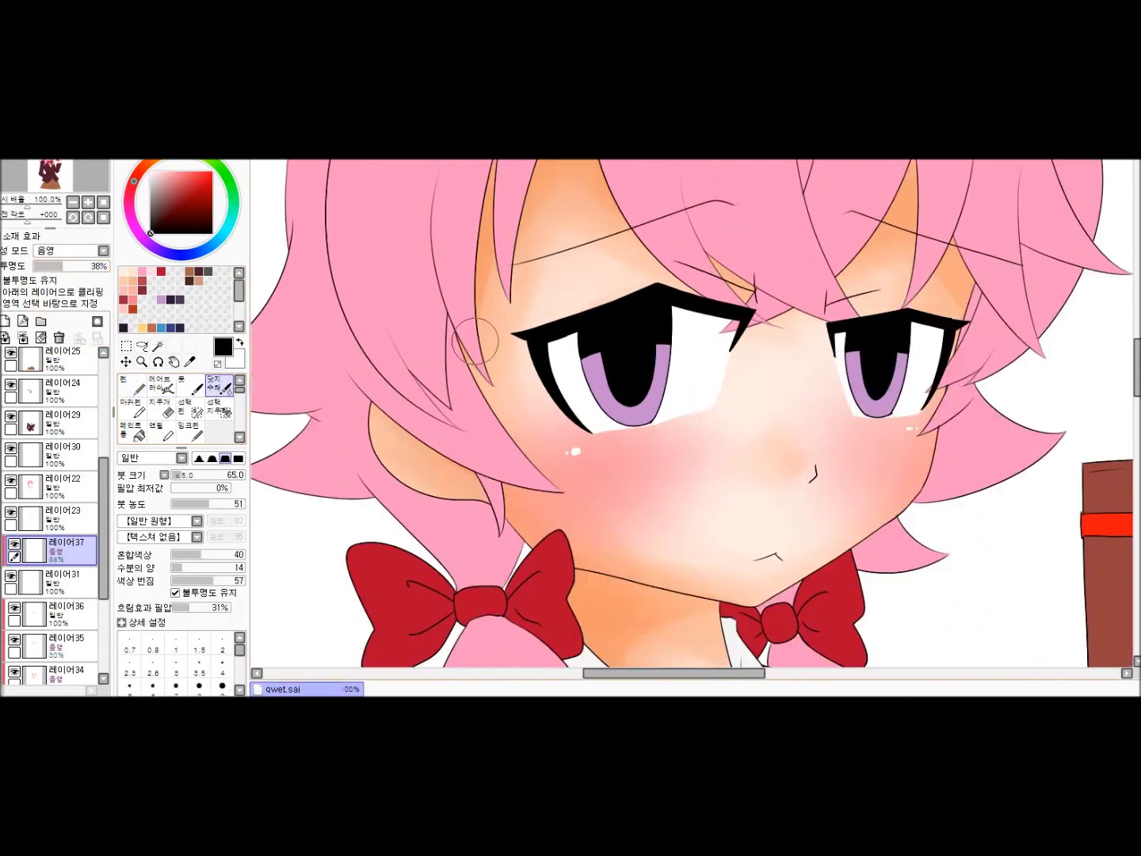
{"action": "scroll", "coordinate": [475, 340], "scroll_direction": "right", "scroll_amount": 2}
{"action": "mouse_move", "coordinate": [449, 360]}
{"action": "left_mouse_down"}
{"action": "mouse_move", "coordinate": [602, 360]}
{"action": "mouse_move", "coordinate": [880, 332]}
{"action": "left_mouse_up"}
{"action": "left_click_drag", "start_coordinate": [951, 242], "coordinate": [916, 242]}
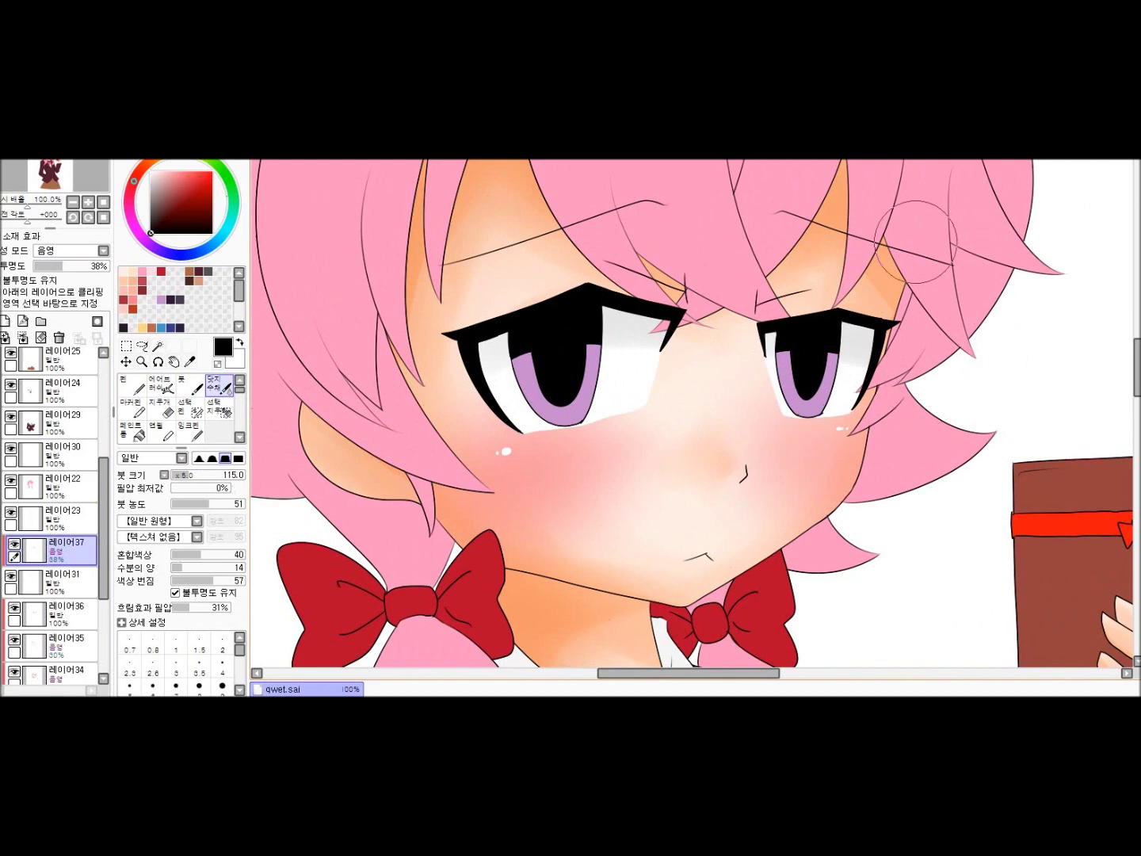
{"action": "scroll", "coordinate": [916, 242], "scroll_direction": "down", "scroll_amount": 3}
{"action": "scroll", "coordinate": [916, 241], "scroll_direction": "up", "scroll_amount": 3}
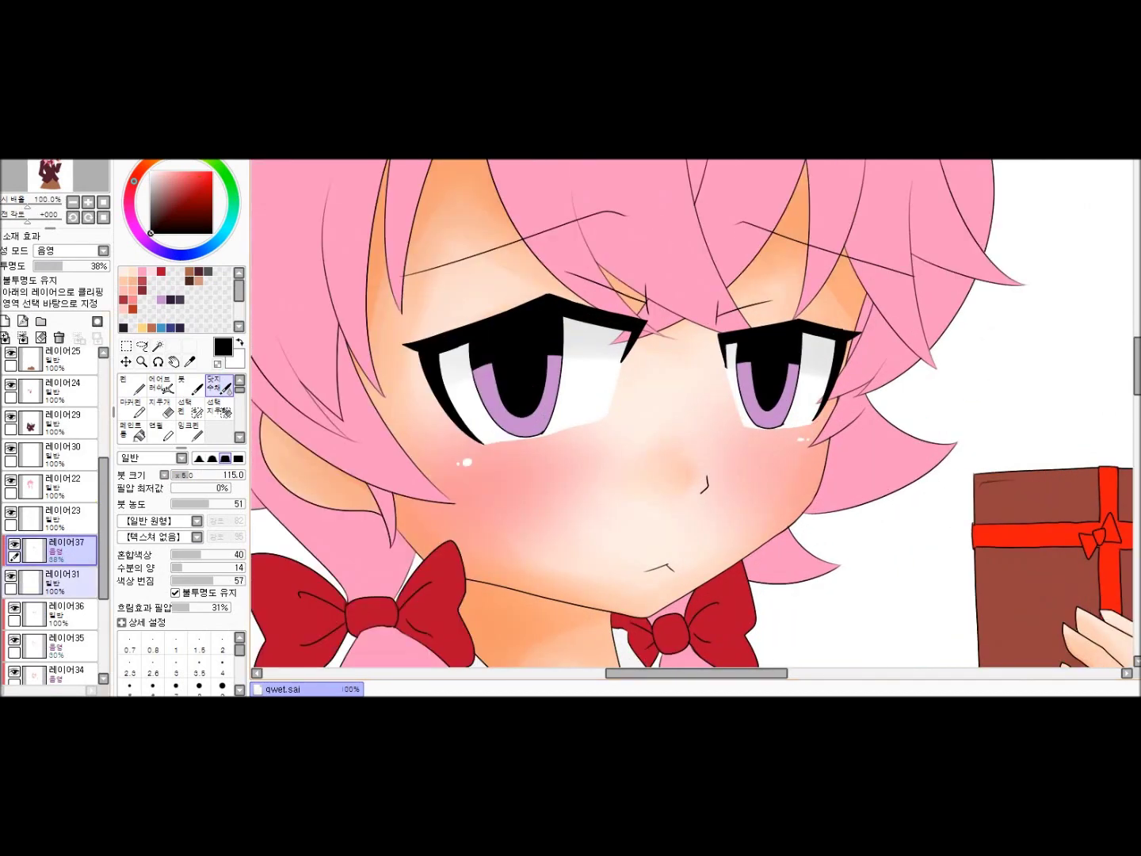
Airbrush a dark purple gradient over the upper part of both irises on a new layer clipped to the iris colour
{"action": "left_click", "coordinate": [46, 517]}
{"action": "left_click", "coordinate": [5, 321]}
{"action": "left_click", "coordinate": [181, 300]}
{"action": "scroll", "coordinate": [440, 364], "scroll_direction": "up", "scroll_amount": 2}
{"action": "left_click", "coordinate": [160, 384]}
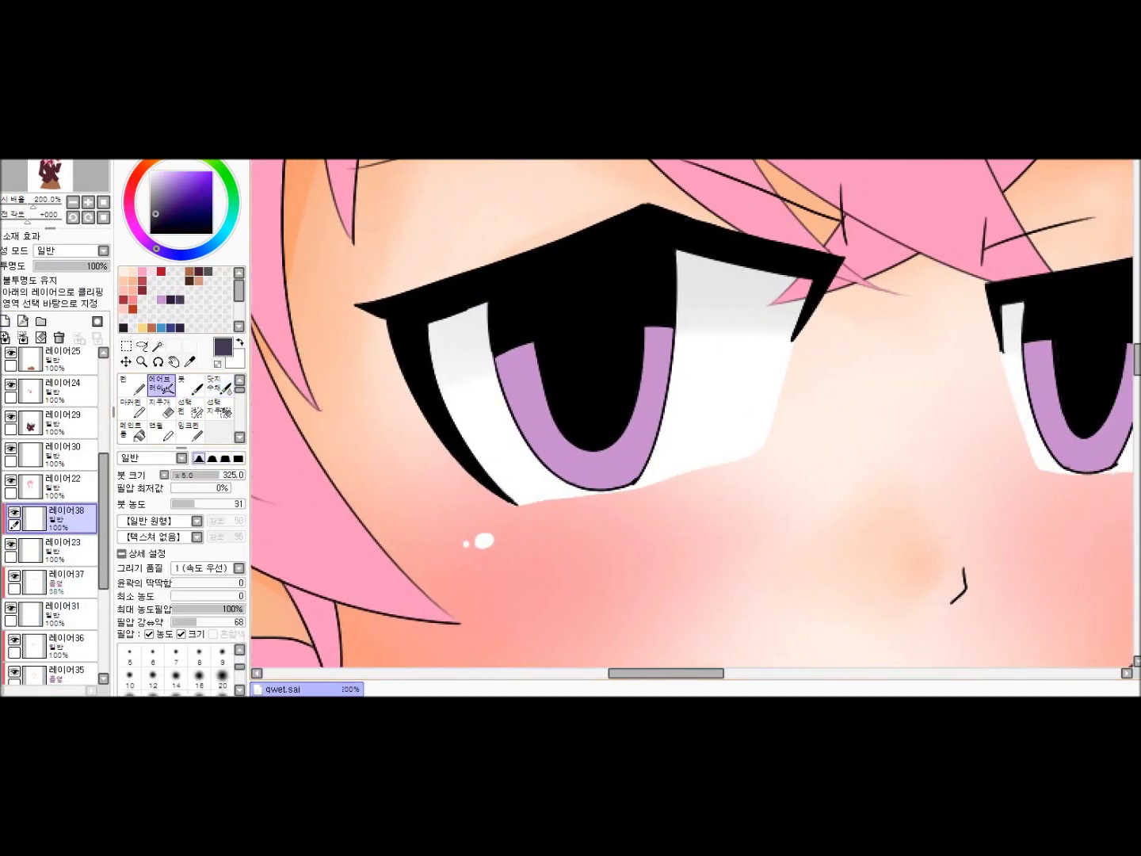
{"action": "mouse_move", "coordinate": [683, 382]}
{"action": "left_mouse_down"}
{"action": "mouse_move", "coordinate": [522, 370]}
{"action": "mouse_move", "coordinate": [675, 357]}
{"action": "left_mouse_up"}
{"action": "scroll", "coordinate": [911, 325], "scroll_direction": "right", "scroll_amount": 3}
{"action": "mouse_move", "coordinate": [912, 325]}
{"action": "left_mouse_down"}
{"action": "mouse_move", "coordinate": [975, 332]}
{"action": "mouse_move", "coordinate": [939, 321]}
{"action": "left_mouse_up"}
{"action": "left_click", "coordinate": [158, 218]}
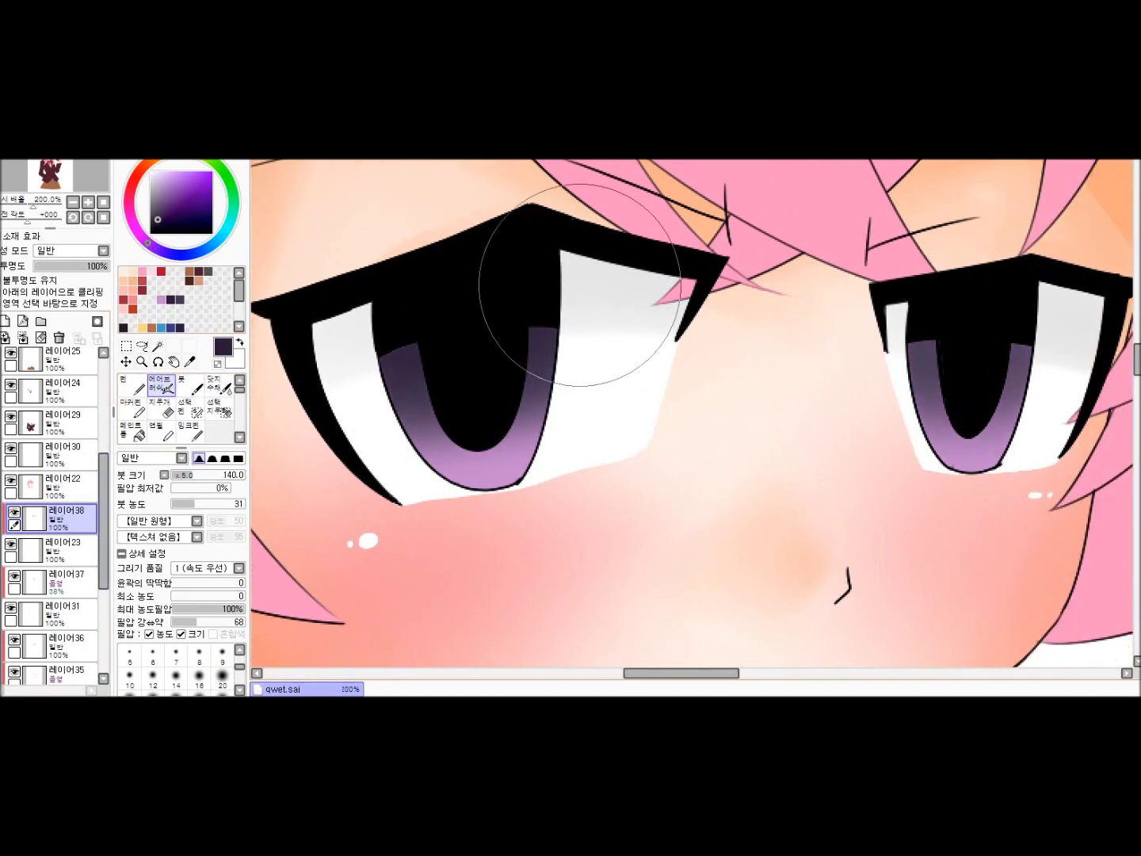
Make layer 레이어17, which holds the eye lines and pupils, the active layer
{"action": "scroll", "coordinate": [52, 515], "scroll_direction": "up", "scroll_amount": 5}
{"action": "left_click", "coordinate": [55, 394]}
{"action": "key", "text": "minus"}
{"action": "key", "text": "minus"}
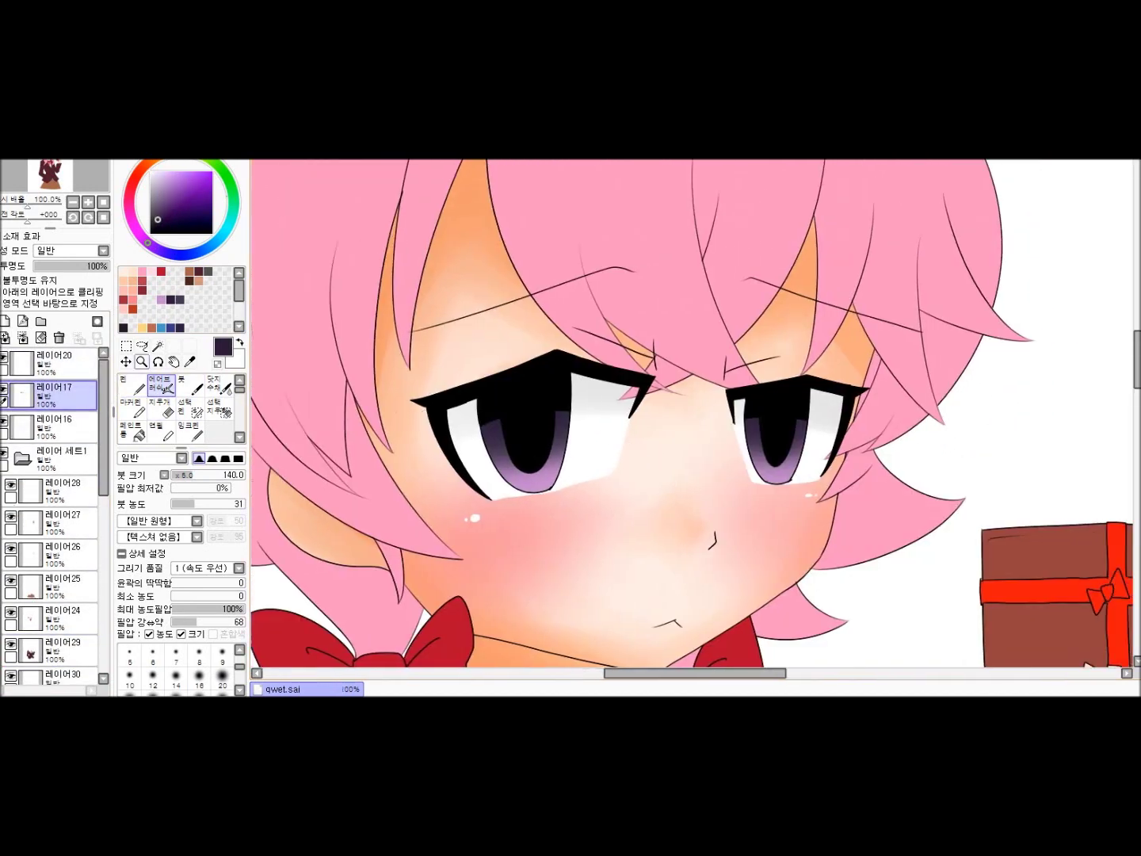
Try painting dark purple over the near eye's pupil with the size 12 pen on a new layer
{"action": "left_click", "coordinate": [4, 320]}
{"action": "scroll", "coordinate": [607, 413], "scroll_direction": "up", "scroll_amount": 3}
{"action": "left_click", "coordinate": [132, 386]}
{"action": "left_click_drag", "start_coordinate": [443, 400], "coordinate": [469, 467]}
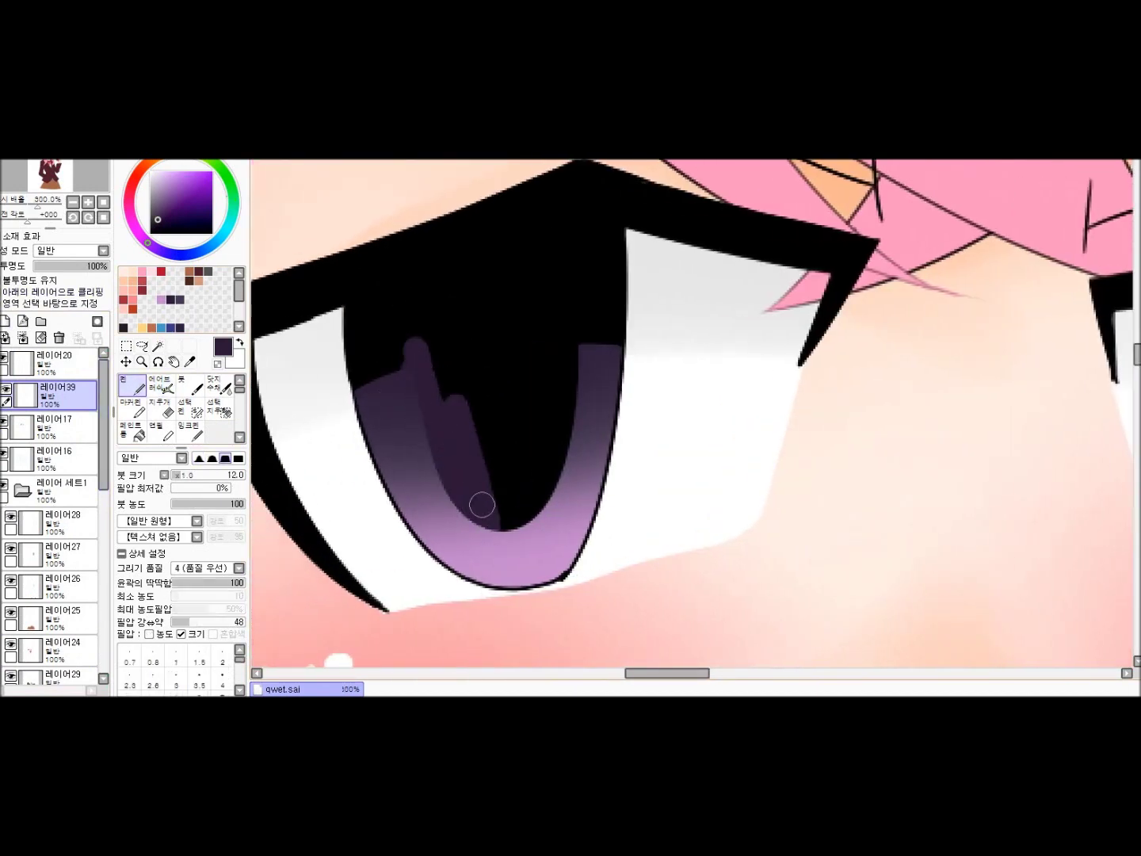
{"action": "left_click_drag", "start_coordinate": [500, 516], "coordinate": [543, 406]}
{"action": "left_click_drag", "start_coordinate": [546, 491], "coordinate": [579, 373]}
{"action": "scroll", "coordinate": [536, 401], "scroll_direction": "up", "scroll_amount": 1}
{"action": "mouse_move", "coordinate": [348, 335]}
{"action": "left_mouse_down"}
{"action": "mouse_move", "coordinate": [481, 275]}
{"action": "mouse_move", "coordinate": [621, 248]}
{"action": "mouse_move", "coordinate": [546, 254]}
{"action": "mouse_move", "coordinate": [352, 332]}
{"action": "mouse_move", "coordinate": [348, 377]}
{"action": "mouse_move", "coordinate": [375, 353]}
{"action": "mouse_move", "coordinate": [381, 515]}
{"action": "mouse_move", "coordinate": [522, 611]}
{"action": "mouse_move", "coordinate": [603, 448]}
{"action": "mouse_move", "coordinate": [618, 365]}
{"action": "mouse_move", "coordinate": [583, 251]}
{"action": "mouse_move", "coordinate": [410, 324]}
{"action": "mouse_move", "coordinate": [403, 349]}
{"action": "mouse_move", "coordinate": [505, 299]}
{"action": "mouse_move", "coordinate": [588, 363]}
{"action": "mouse_move", "coordinate": [481, 369]}
{"action": "mouse_move", "coordinate": [477, 421]}
{"action": "mouse_move", "coordinate": [514, 454]}
{"action": "mouse_move", "coordinate": [493, 480]}
{"action": "left_mouse_up"}
{"action": "key", "text": "ctrl+z"}
{"action": "scroll", "coordinate": [459, 467], "scroll_direction": "down", "scroll_amount": 5}
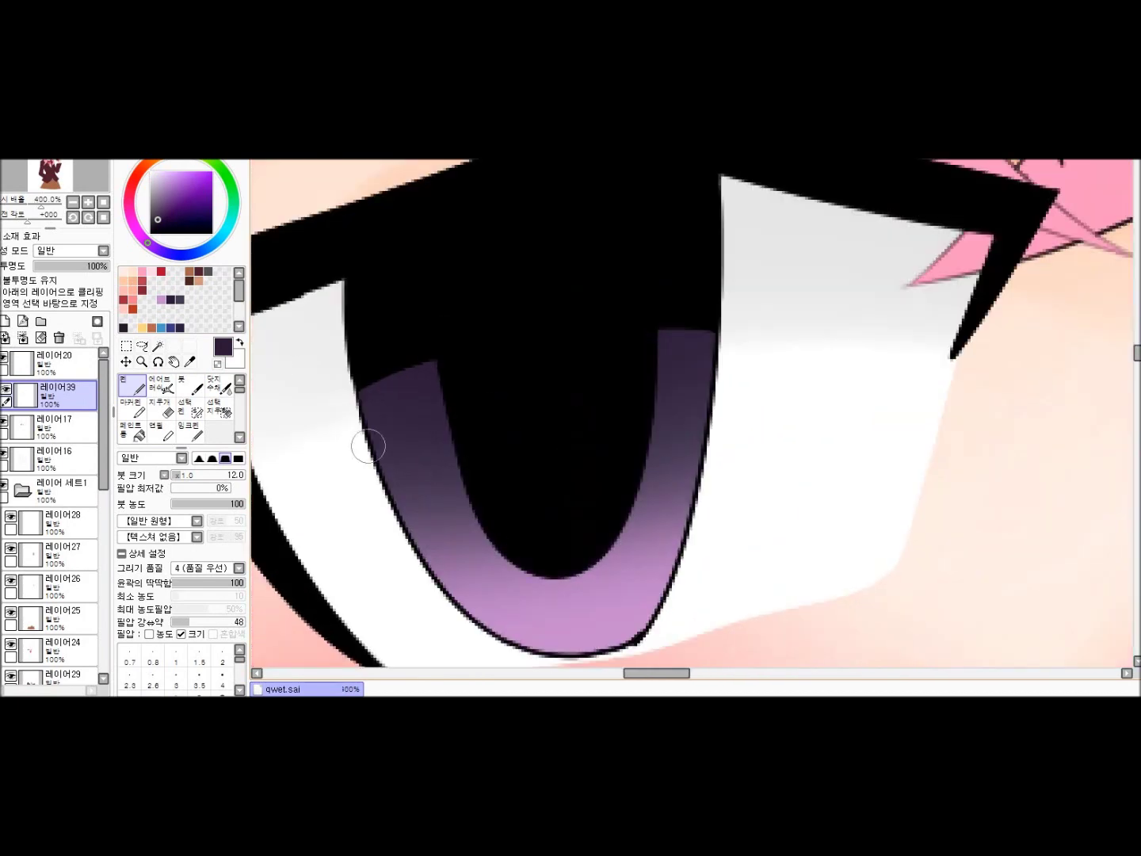
{"action": "key", "text": "w"}
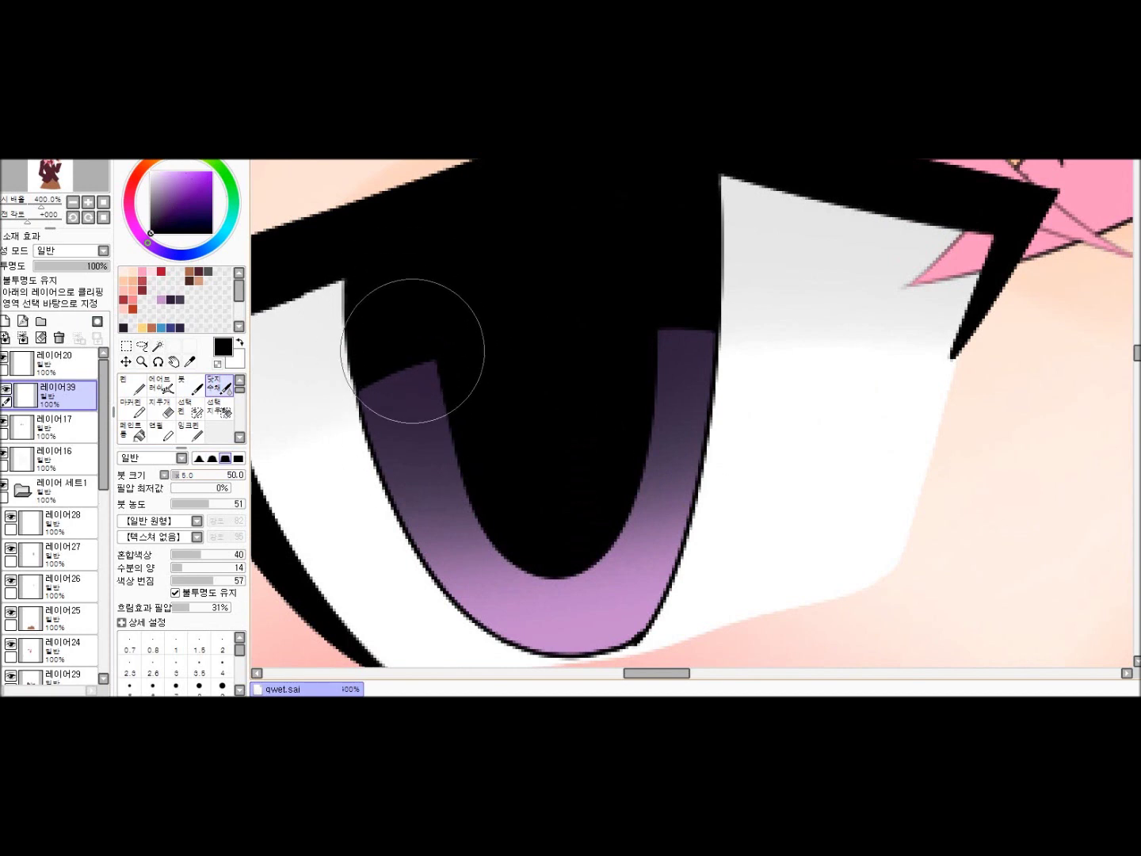
{"action": "left_click", "coordinate": [58, 337]}
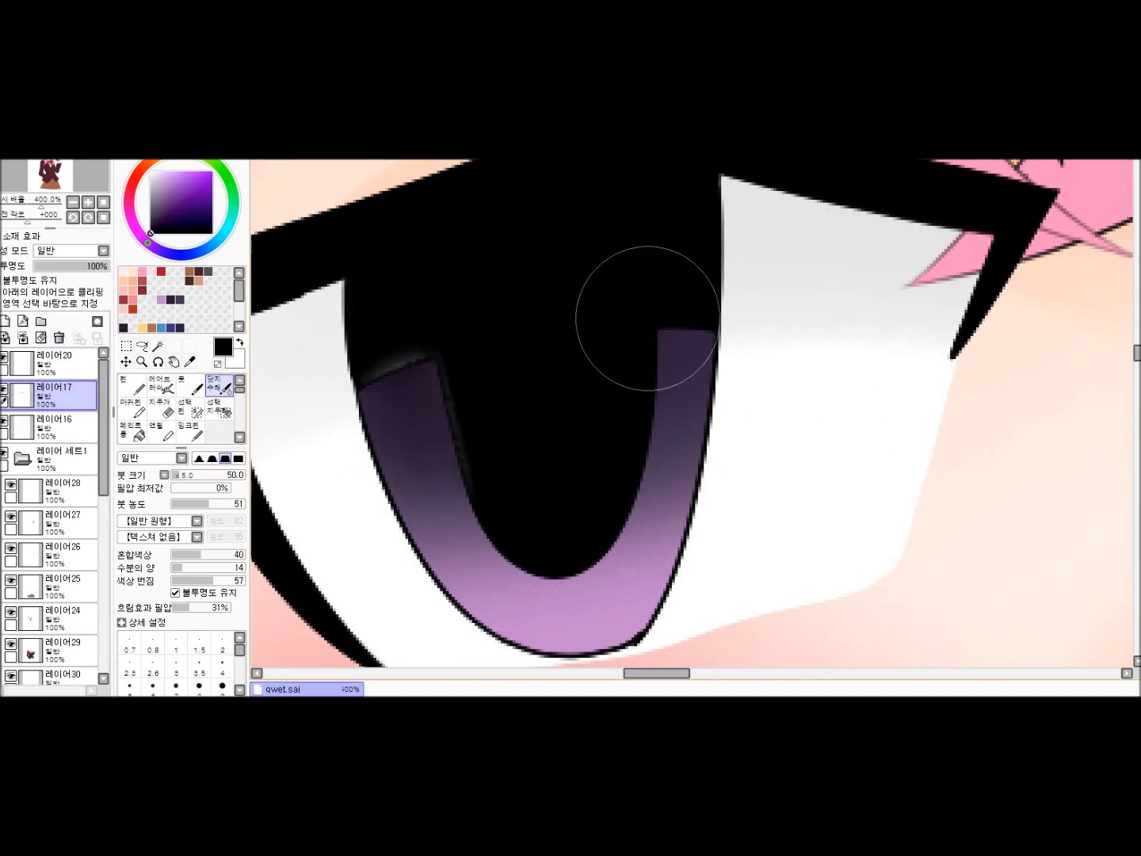
Extend the black across the top of the near iris with the size 12 pen and soften its edge with a blending brush
{"action": "left_click_drag", "start_coordinate": [657, 313], "coordinate": [680, 402]}
{"action": "key", "text": "n"}
{"action": "left_click_drag", "start_coordinate": [374, 365], "coordinate": [440, 361]}
{"action": "mouse_move", "coordinate": [661, 329]}
{"action": "left_mouse_down"}
{"action": "mouse_move", "coordinate": [646, 403]}
{"action": "mouse_move", "coordinate": [707, 328]}
{"action": "left_mouse_up"}
{"action": "mouse_move", "coordinate": [358, 359]}
{"action": "left_mouse_down"}
{"action": "mouse_move", "coordinate": [389, 381]}
{"action": "mouse_move", "coordinate": [435, 370]}
{"action": "left_mouse_up"}
{"action": "left_click_drag", "start_coordinate": [662, 371], "coordinate": [701, 325]}
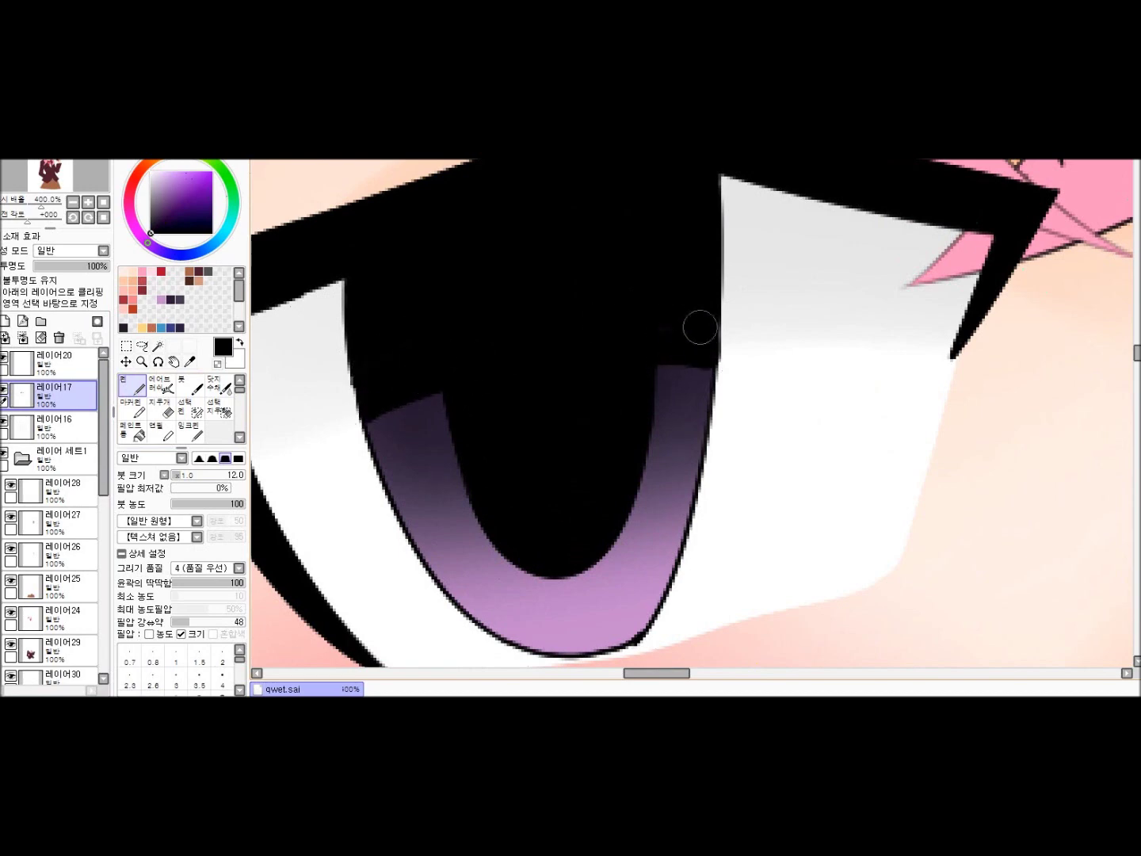
{"action": "key", "text": "b"}
{"action": "left_click_drag", "start_coordinate": [408, 428], "coordinate": [384, 343]}
{"action": "left_click_drag", "start_coordinate": [680, 319], "coordinate": [658, 432]}
{"action": "key", "text": "n"}
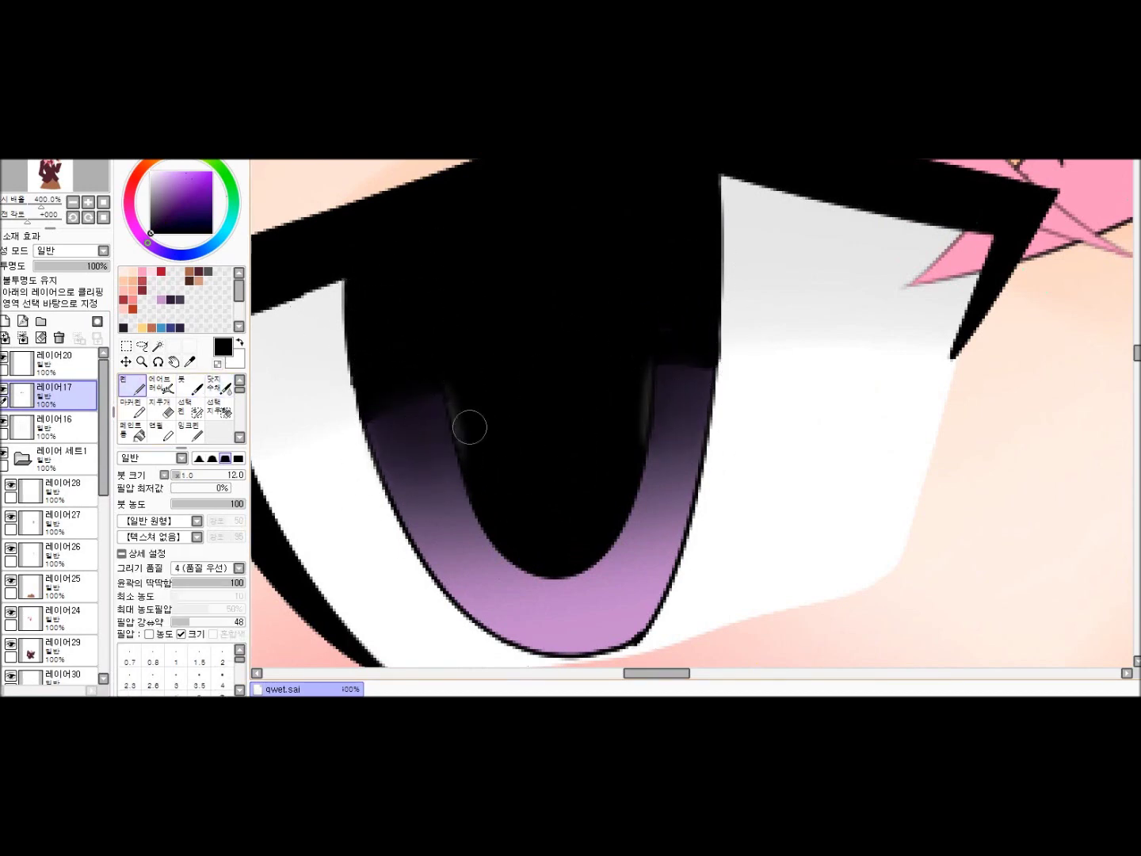
Extend and soften the black across the top of the far iris, redefining the pupil's edges with the size 12 pen
{"action": "scroll", "coordinate": [620, 356], "scroll_direction": "down", "scroll_amount": 3}
{"action": "scroll", "coordinate": [394, 358], "scroll_direction": "up", "scroll_amount": 4}
{"action": "left_click_drag", "start_coordinate": [371, 366], "coordinate": [440, 347]}
{"action": "left_click_drag", "start_coordinate": [664, 373], "coordinate": [697, 324]}
{"action": "mouse_move", "coordinate": [441, 348]}
{"action": "left_mouse_down"}
{"action": "mouse_move", "coordinate": [380, 359]}
{"action": "mouse_move", "coordinate": [416, 446]}
{"action": "mouse_move", "coordinate": [444, 321]}
{"action": "left_mouse_up"}
{"action": "key", "text": "b"}
{"action": "left_click_drag", "start_coordinate": [631, 331], "coordinate": [625, 377]}
{"action": "key", "text": "n"}
{"action": "left_click_drag", "start_coordinate": [458, 357], "coordinate": [461, 488]}
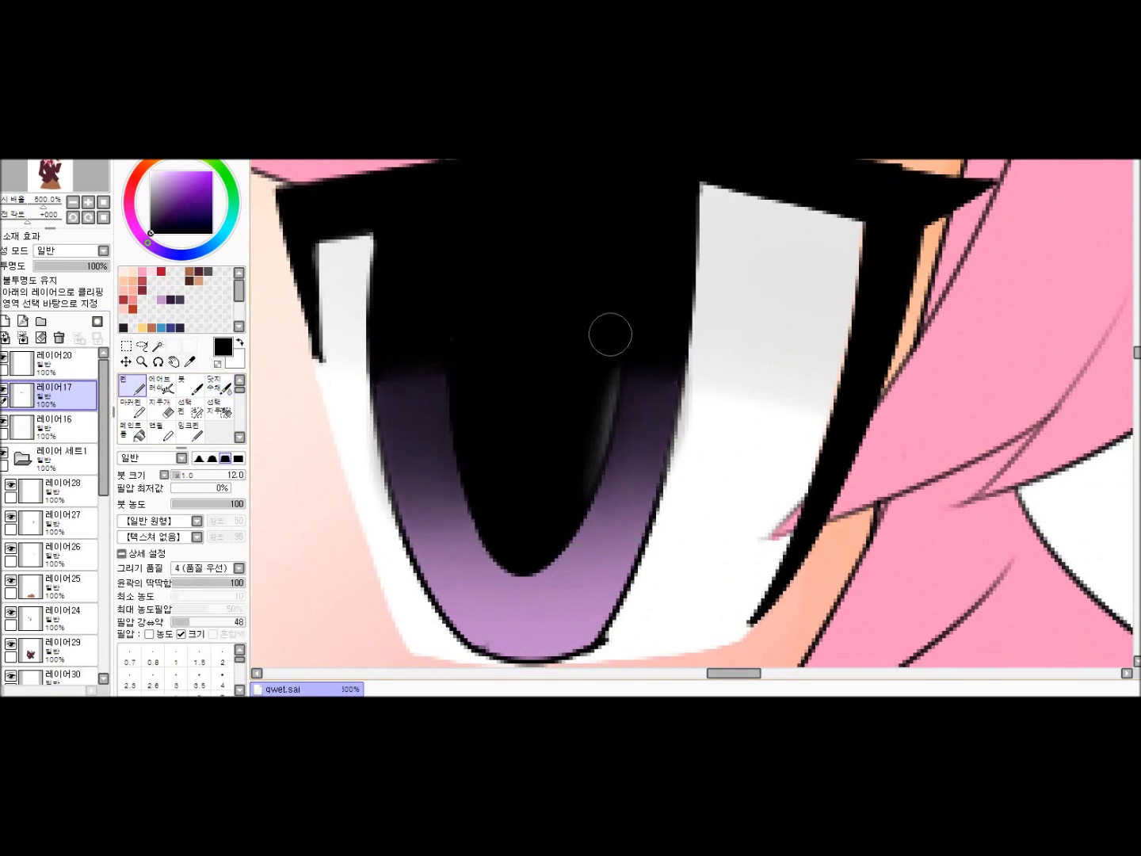
{"action": "left_click_drag", "start_coordinate": [611, 340], "coordinate": [603, 485]}
{"action": "scroll", "coordinate": [610, 364], "scroll_direction": "down", "scroll_amount": 6}
Add white highlights to the upper and lower part of both eyes on a new layer with the size 12 pen
{"action": "left_click", "coordinate": [5, 321]}
{"action": "key", "text": "x"}
{"action": "scroll", "coordinate": [425, 417], "scroll_direction": "up", "scroll_amount": 4}
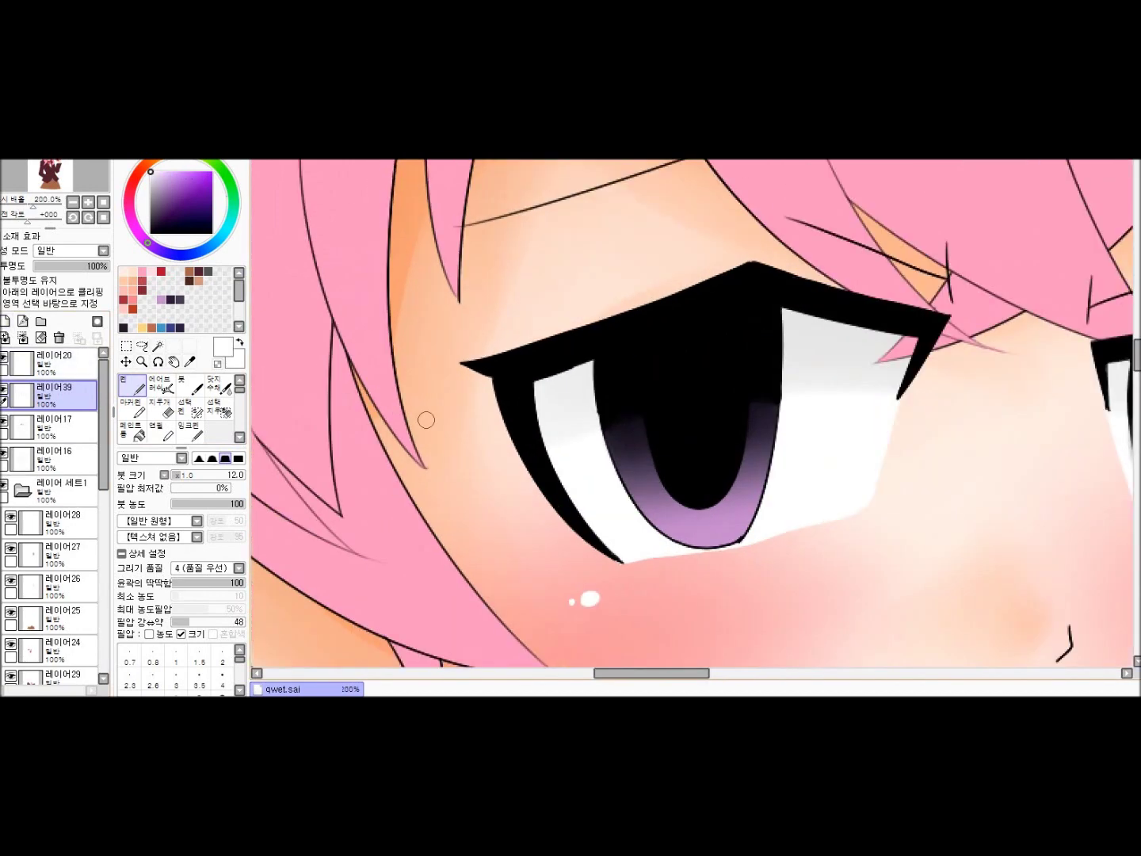
{"action": "scroll", "coordinate": [810, 405], "scroll_direction": "up", "scroll_amount": 1}
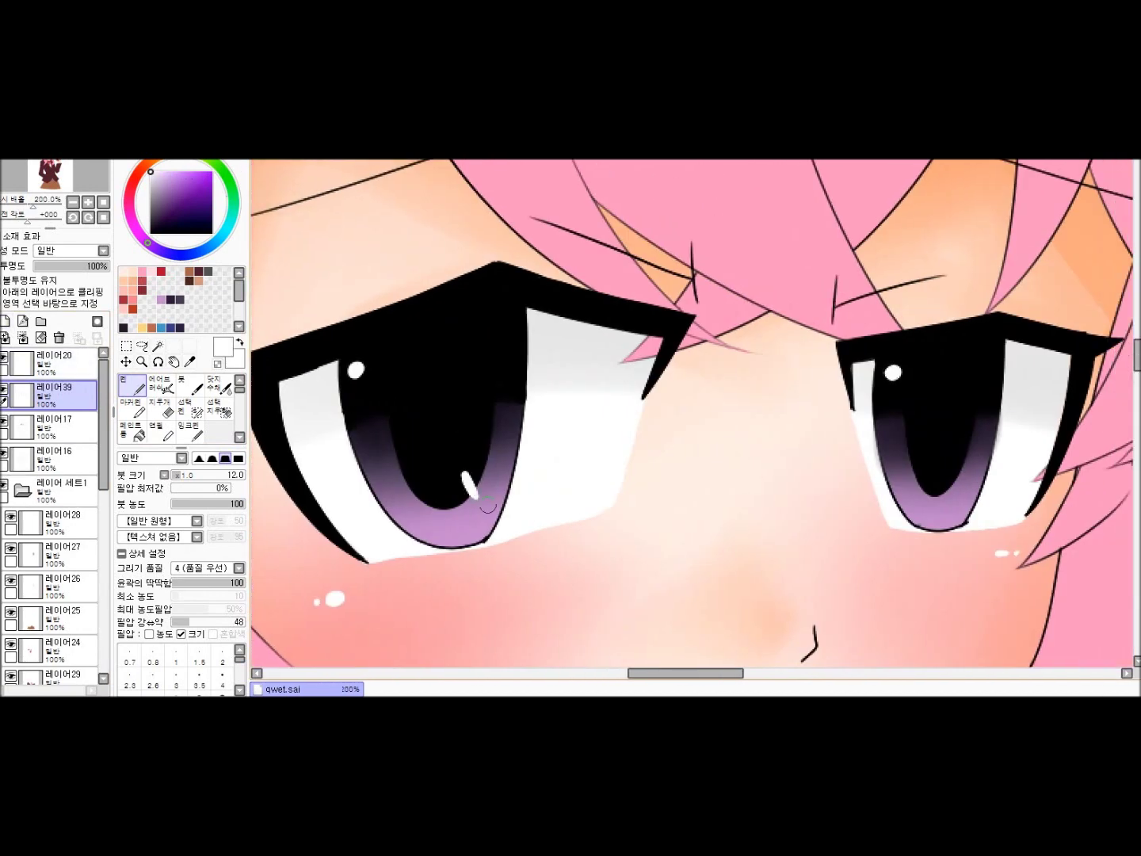
{"action": "scroll", "coordinate": [696, 418], "scroll_direction": "down", "scroll_amount": 4}
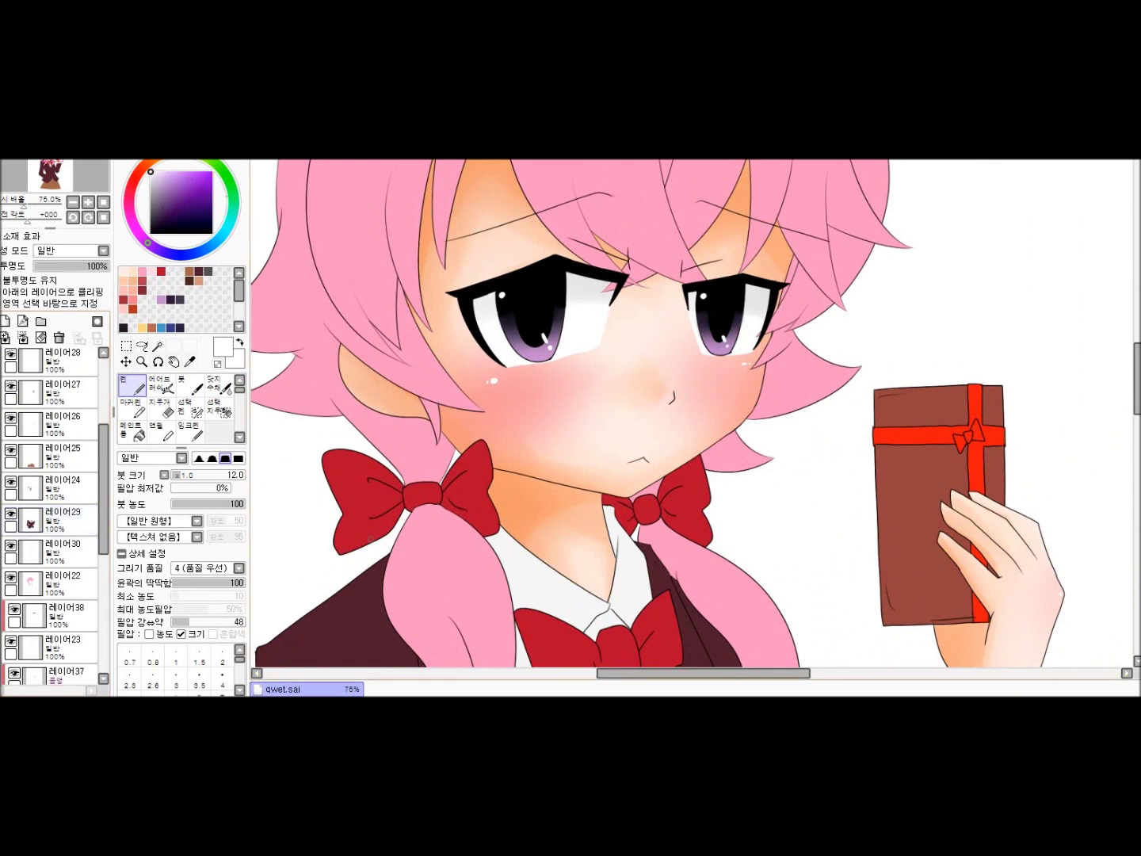
Add a layer clipped to the hair, set it to Multiply at 30% opacity, and choose a muted red with the brush tool
{"action": "left_click", "coordinate": [22, 322]}
{"action": "scroll", "coordinate": [695, 419], "scroll_direction": "down", "scroll_amount": 1}
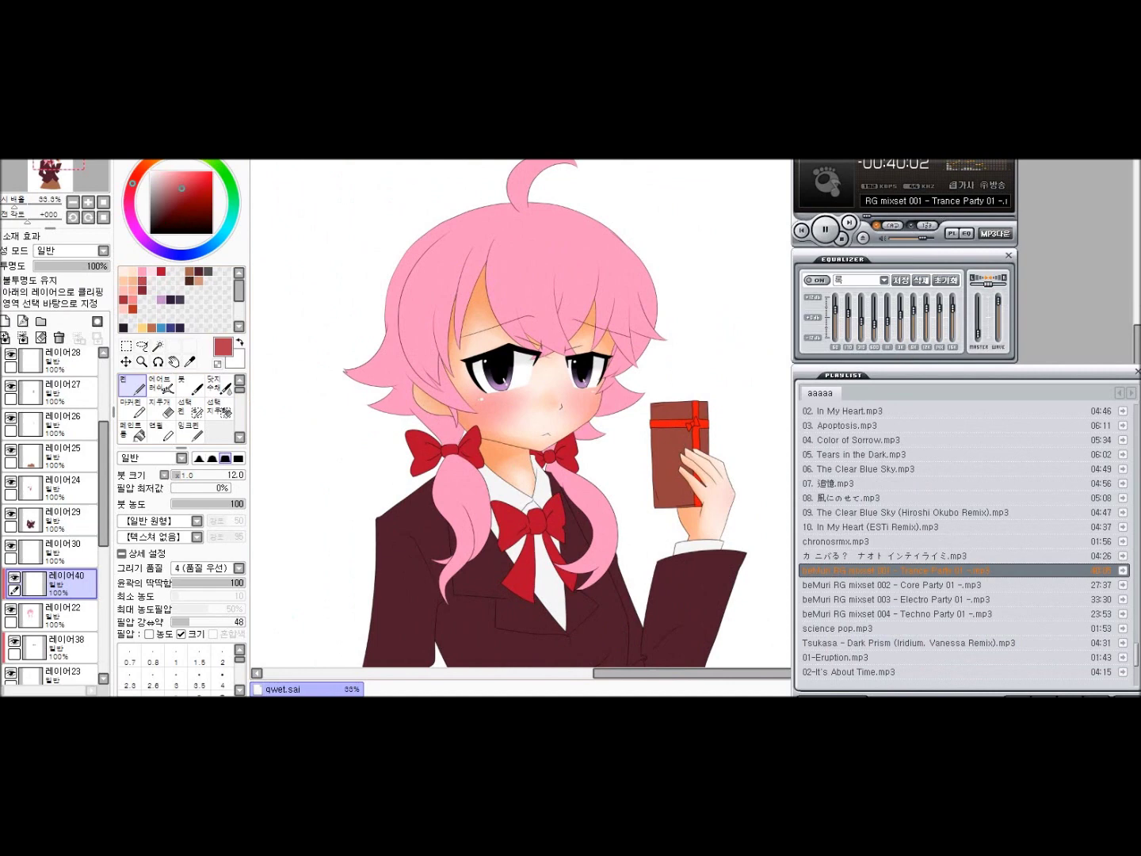
{"action": "key", "text": "b"}
{"action": "scroll", "coordinate": [428, 379], "scroll_direction": "up", "scroll_amount": 1}
{"action": "scroll", "coordinate": [428, 379], "scroll_direction": "up", "scroll_amount": 2}
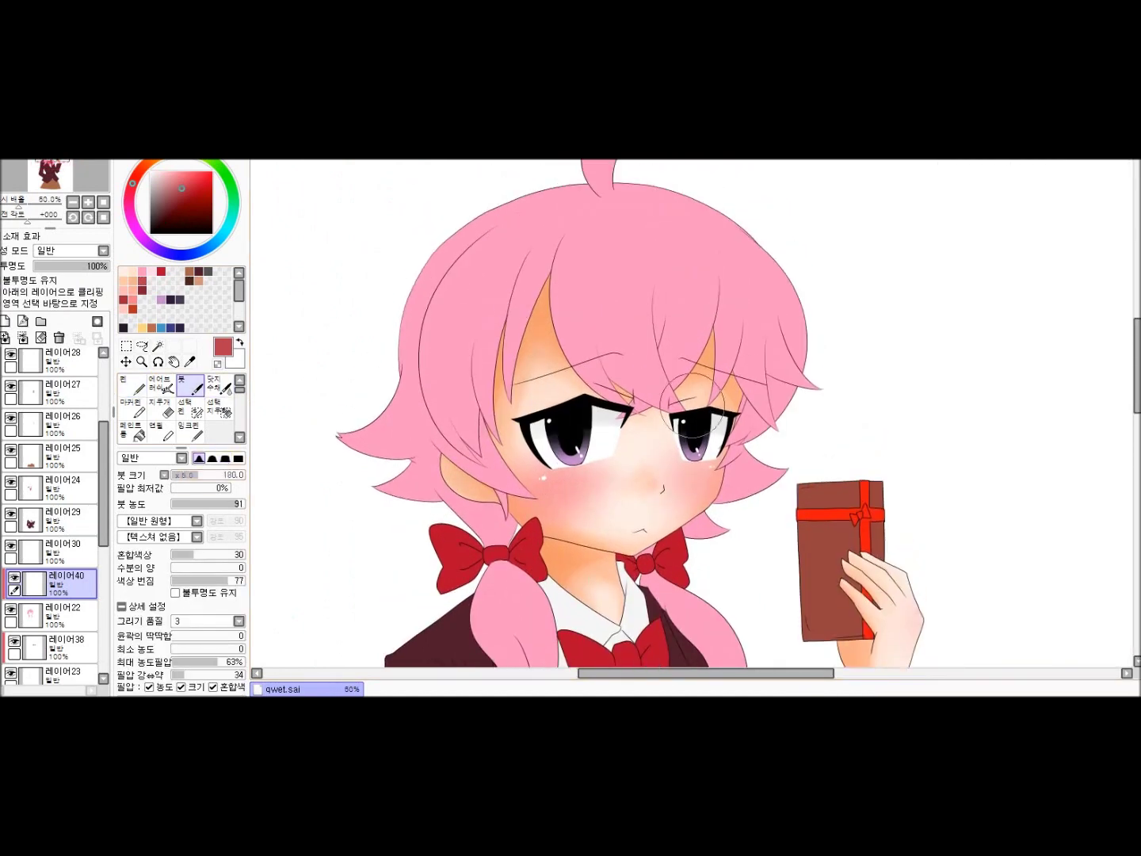
{"action": "scroll", "coordinate": [692, 408], "scroll_direction": "down", "scroll_amount": 1}
{"action": "scroll", "coordinate": [692, 408], "scroll_direction": "up", "scroll_amount": 1}
{"action": "left_click", "coordinate": [70, 251]}
{"action": "left_click", "coordinate": [69, 274]}
{"action": "left_click_drag", "start_coordinate": [103, 265], "coordinate": [55, 266]}
Paint soft red shading around the crown, outer hair and pigtails with the brush at size 390
{"action": "mouse_move", "coordinate": [492, 222]}
{"action": "left_mouse_down"}
{"action": "mouse_move", "coordinate": [412, 333]}
{"action": "mouse_move", "coordinate": [475, 444]}
{"action": "mouse_move", "coordinate": [623, 207]}
{"action": "mouse_move", "coordinate": [734, 484]}
{"action": "mouse_move", "coordinate": [706, 602]}
{"action": "left_mouse_up"}
{"action": "scroll", "coordinate": [705, 555], "scroll_direction": "up", "scroll_amount": 1}
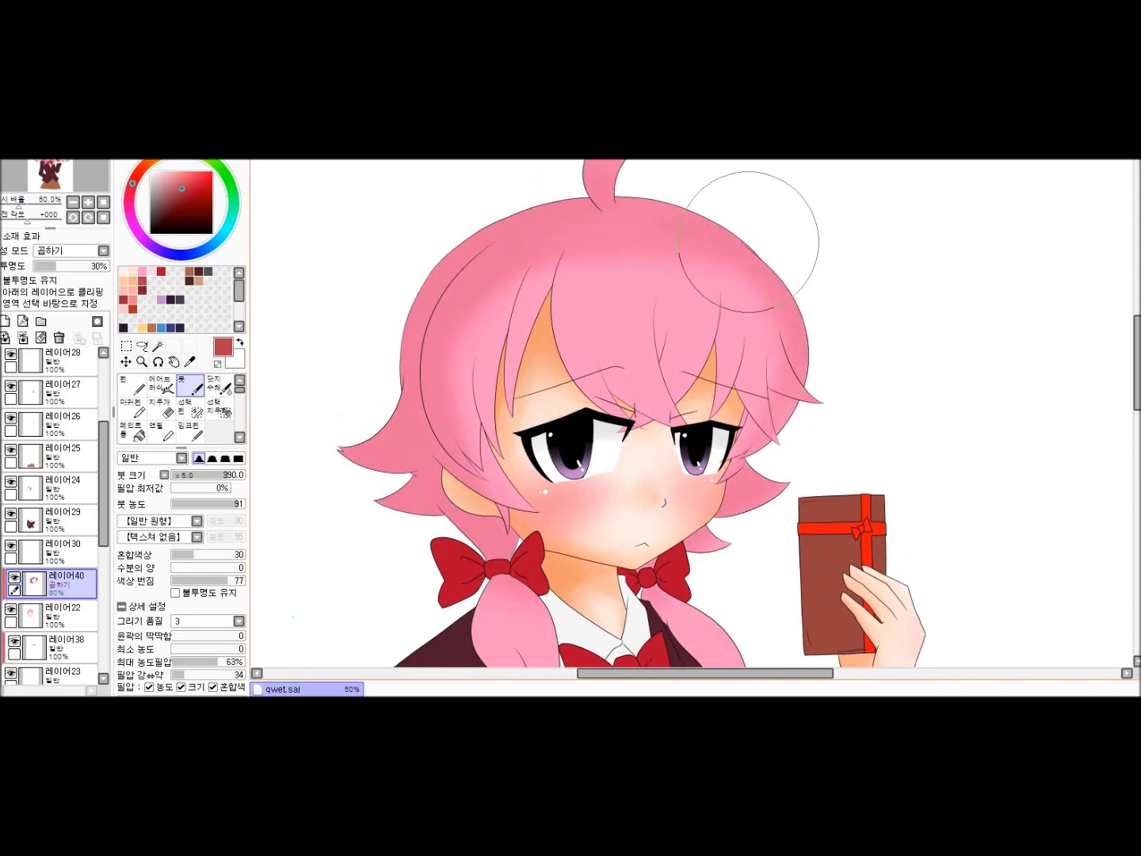
{"action": "scroll", "coordinate": [445, 474], "scroll_direction": "down", "scroll_amount": 3}
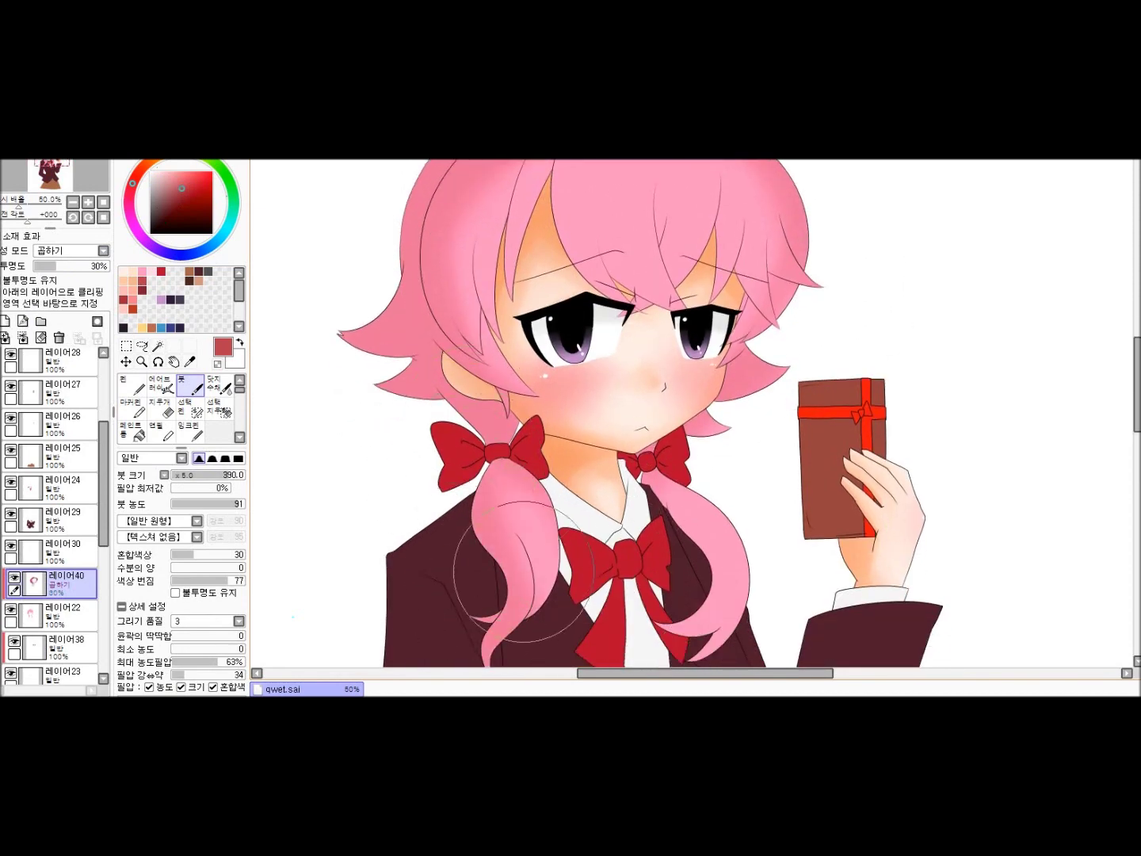
{"action": "key", "text": "minus"}
Add a second clipped hair shading layer and set it to Multiply at 30% opacity
{"action": "key", "text": "ctrl+shift+n"}
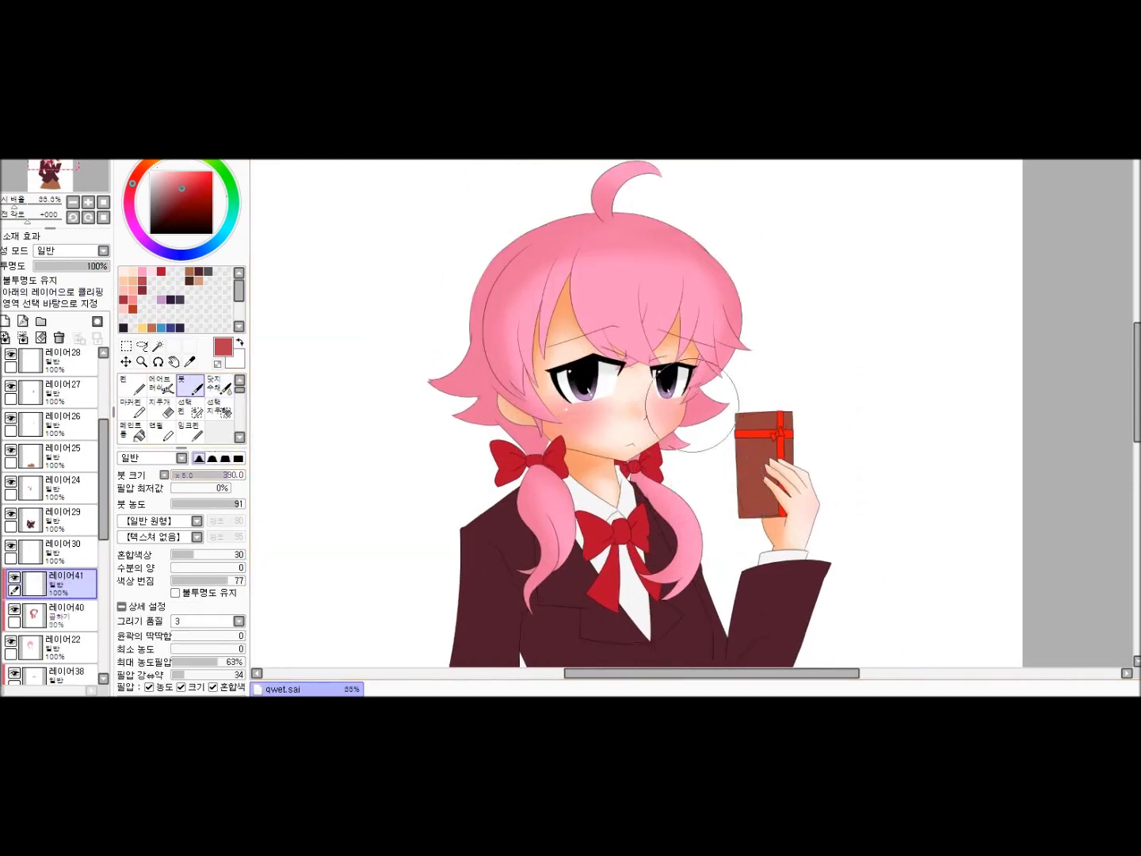
{"action": "key", "text": "plus"}
{"action": "left_click", "coordinate": [70, 250]}
{"action": "left_click", "coordinate": [63, 275]}
{"action": "left_click_drag", "start_coordinate": [108, 266], "coordinate": [55, 265]}
{"action": "key", "text": "minus"}
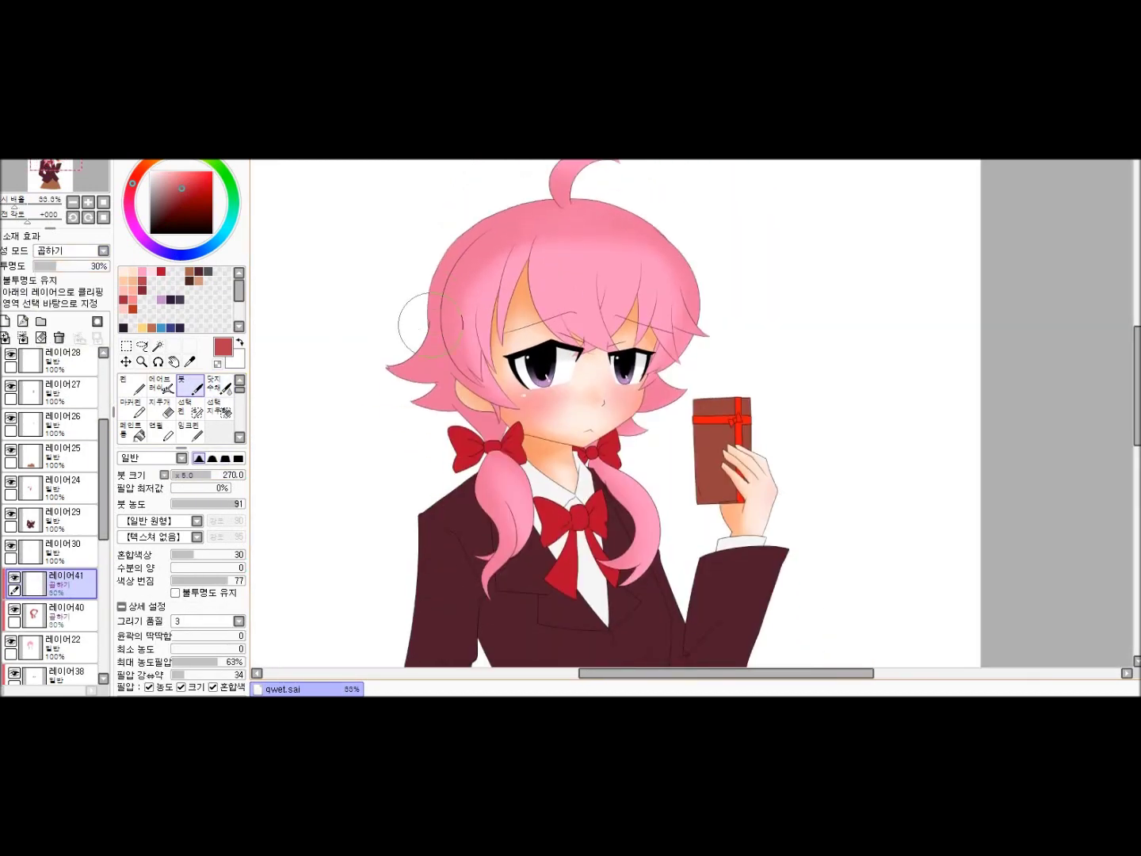
Shade the strands along the left side of the hair with the muted red brush at size 120
{"action": "key", "text": "plus"}
{"action": "mouse_move", "coordinate": [415, 333]}
{"action": "left_mouse_down"}
{"action": "mouse_move", "coordinate": [508, 220]}
{"action": "mouse_move", "coordinate": [536, 393]}
{"action": "mouse_move", "coordinate": [484, 460]}
{"action": "mouse_move", "coordinate": [430, 358]}
{"action": "left_mouse_up"}
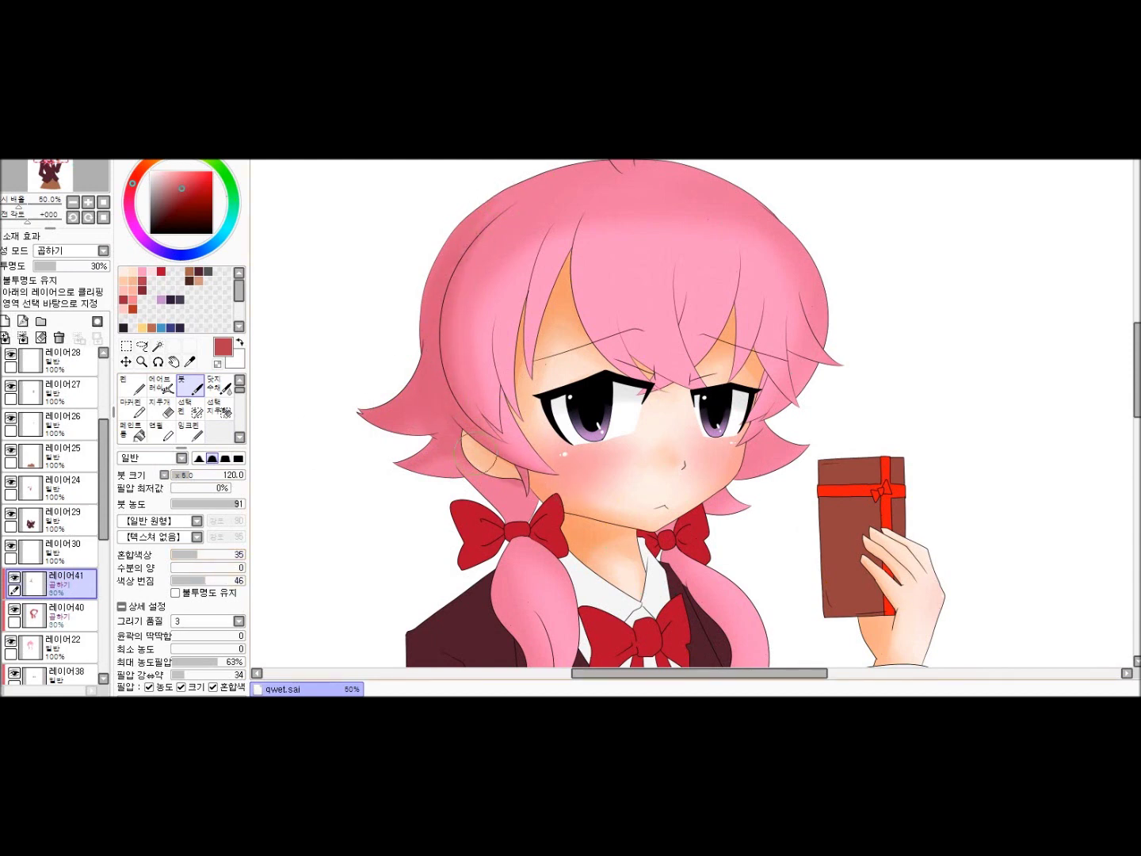
{"action": "scroll", "coordinate": [534, 453], "scroll_direction": "up", "scroll_amount": 1}
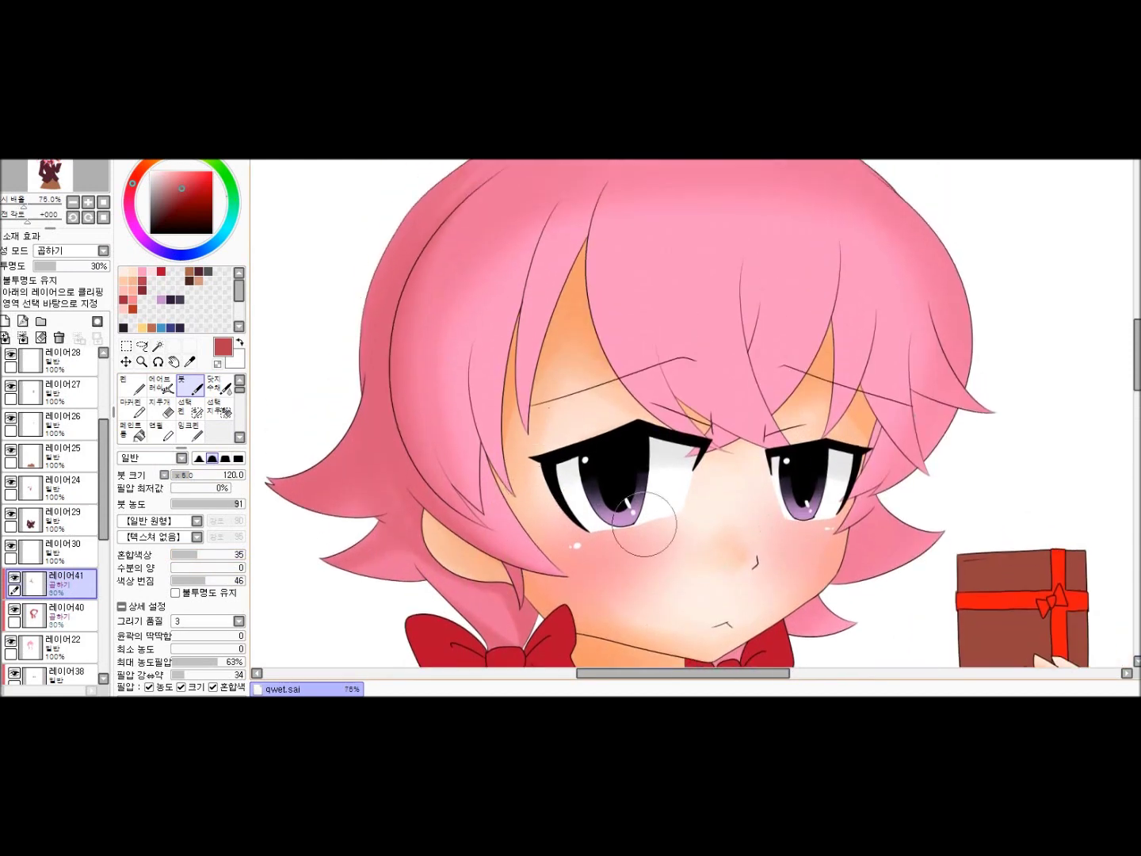
{"action": "mouse_move", "coordinate": [450, 479]}
{"action": "left_mouse_down"}
{"action": "mouse_move", "coordinate": [483, 261]}
{"action": "mouse_move", "coordinate": [491, 467]}
{"action": "left_mouse_up"}
{"action": "left_click_drag", "start_coordinate": [499, 238], "coordinate": [488, 523]}
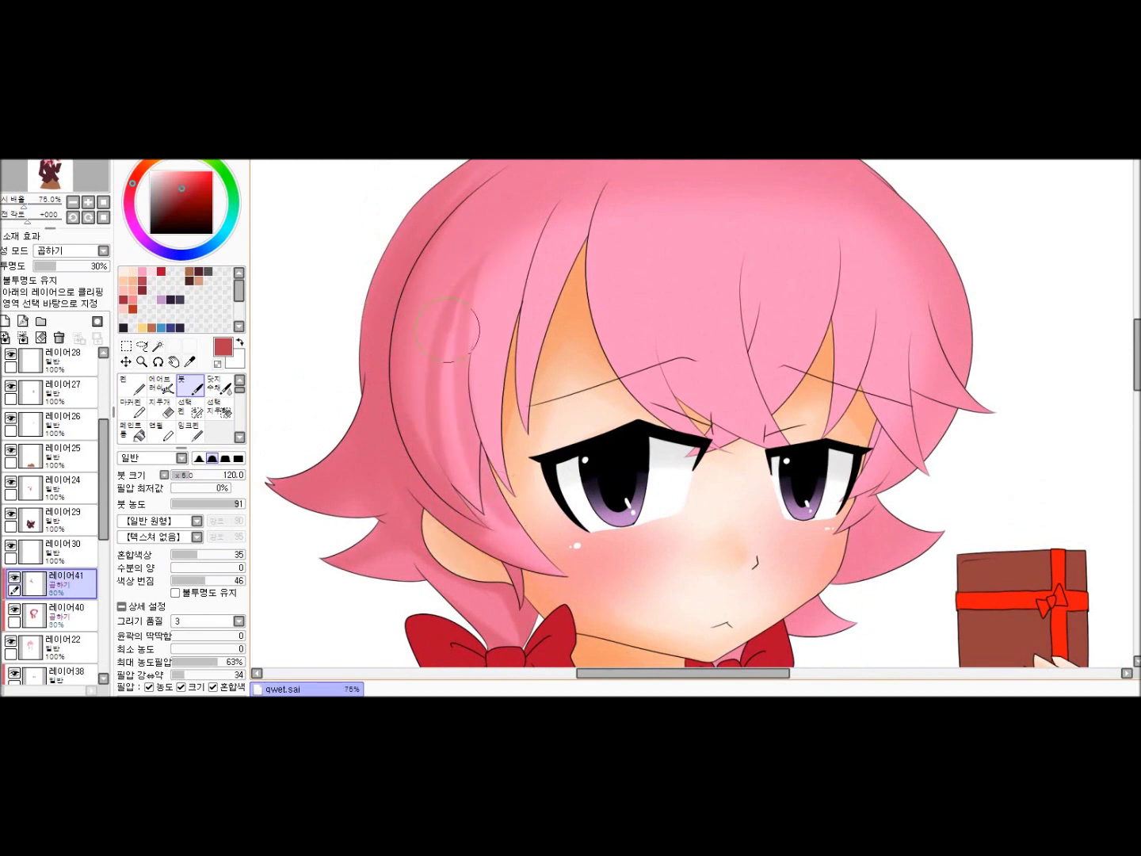
{"action": "left_click_drag", "start_coordinate": [467, 309], "coordinate": [487, 476]}
{"action": "scroll", "coordinate": [431, 490], "scroll_direction": "up", "scroll_amount": 1}
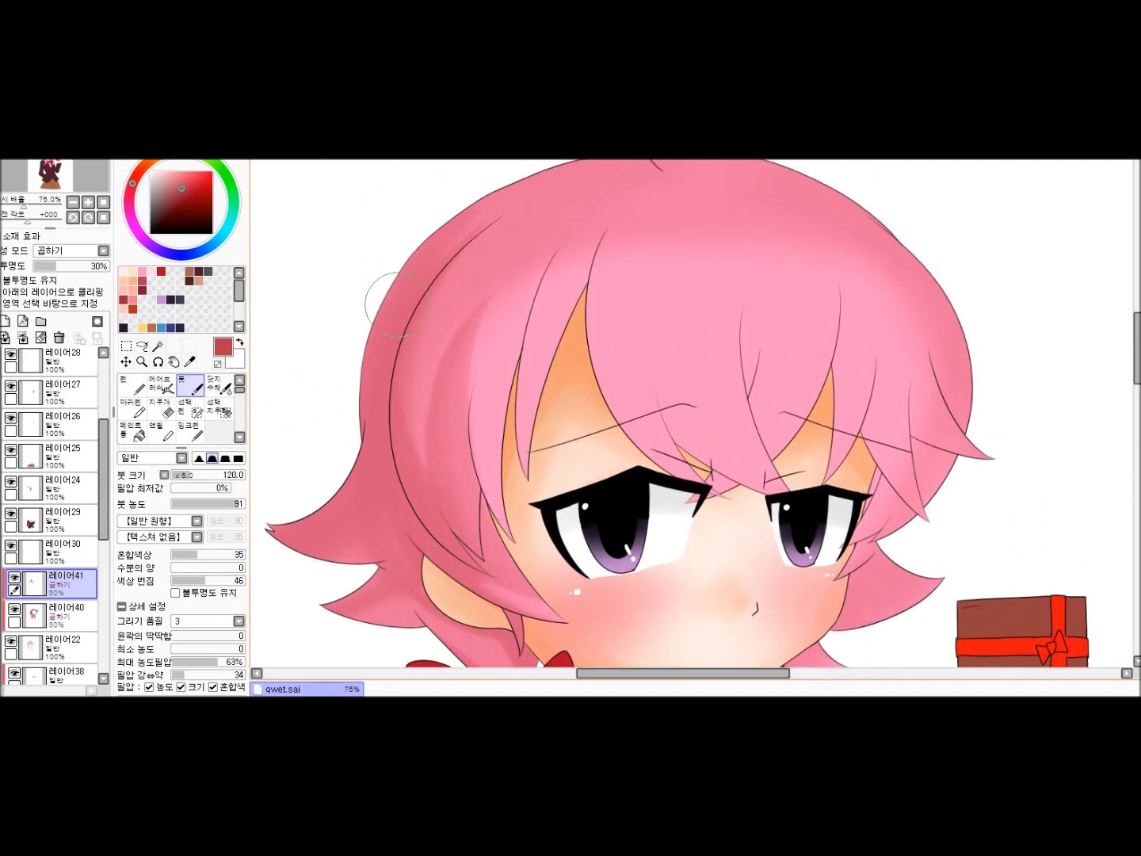
Shade the strand roots and overlaps in the bangs with the size 120 brush, undoing the unwanted stroke
{"action": "mouse_move", "coordinate": [539, 286]}
{"action": "left_mouse_down"}
{"action": "mouse_move", "coordinate": [497, 410]}
{"action": "mouse_move", "coordinate": [525, 534]}
{"action": "left_mouse_up"}
{"action": "mouse_move", "coordinate": [610, 247]}
{"action": "left_mouse_down"}
{"action": "mouse_move", "coordinate": [578, 310]}
{"action": "mouse_move", "coordinate": [682, 444]}
{"action": "mouse_move", "coordinate": [792, 518]}
{"action": "left_mouse_up"}
{"action": "key", "text": "ctrl+z"}
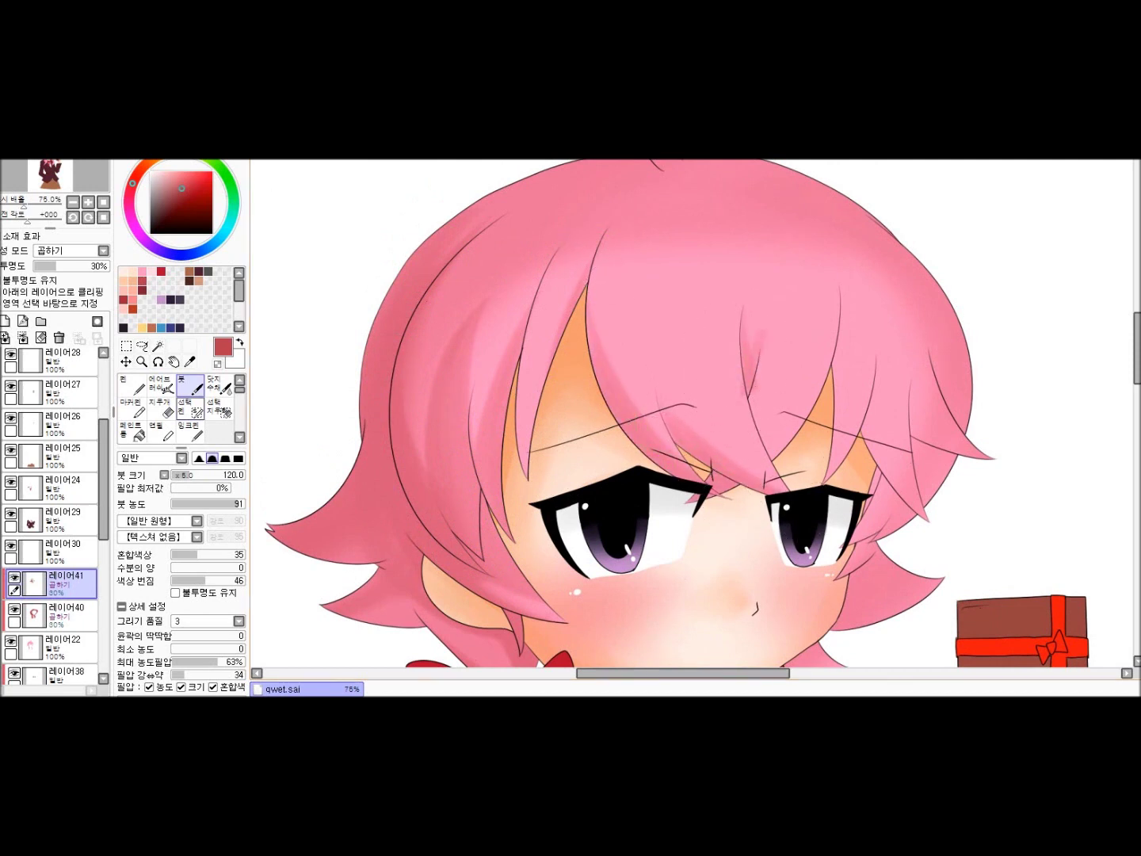
{"action": "key", "text": "e"}
{"action": "key", "text": "b"}
{"action": "left_click", "coordinate": [746, 311], "text": "alt"}
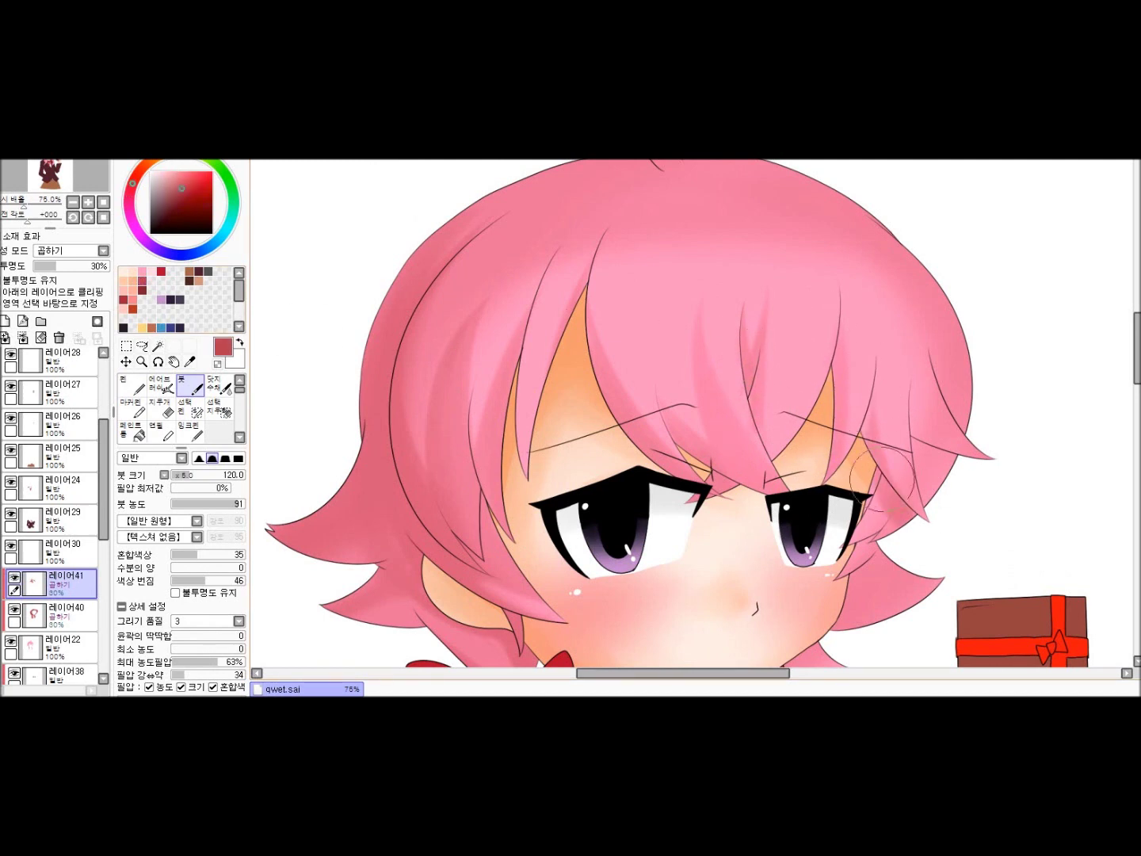
{"action": "key", "text": "e"}
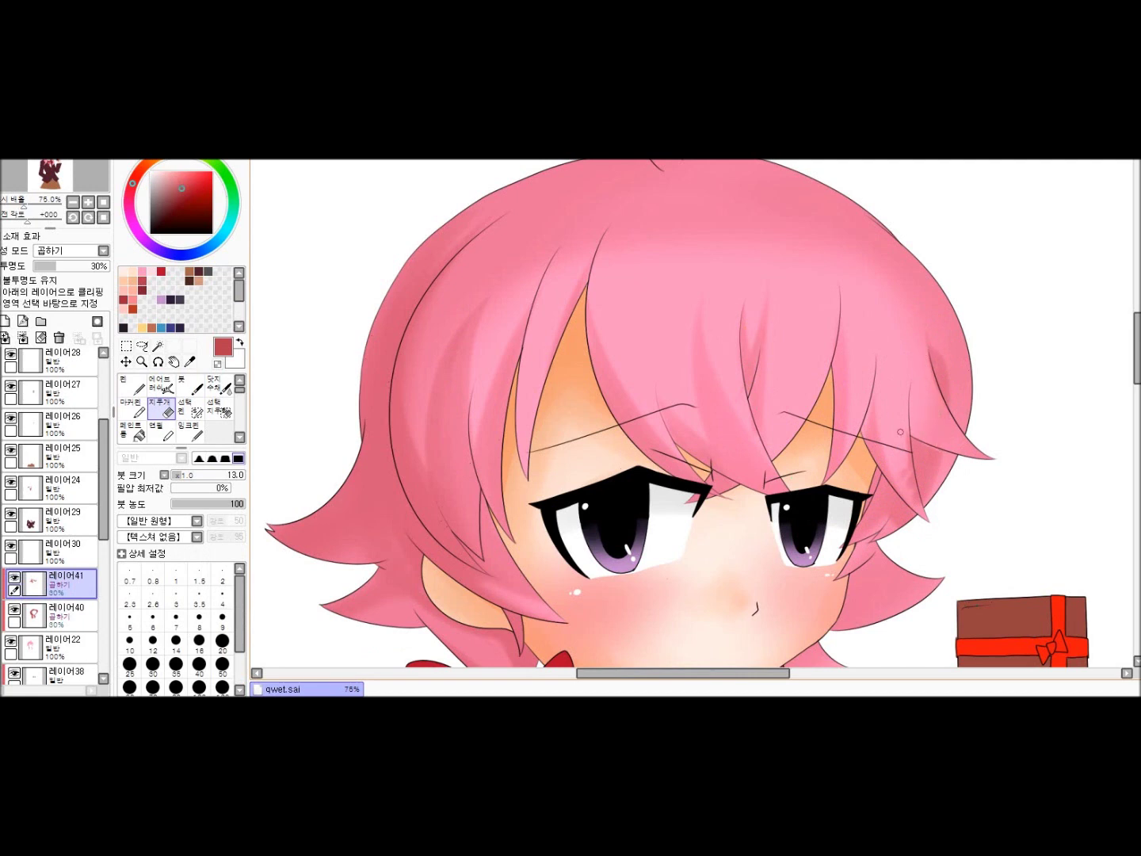
{"action": "key", "text": "b"}
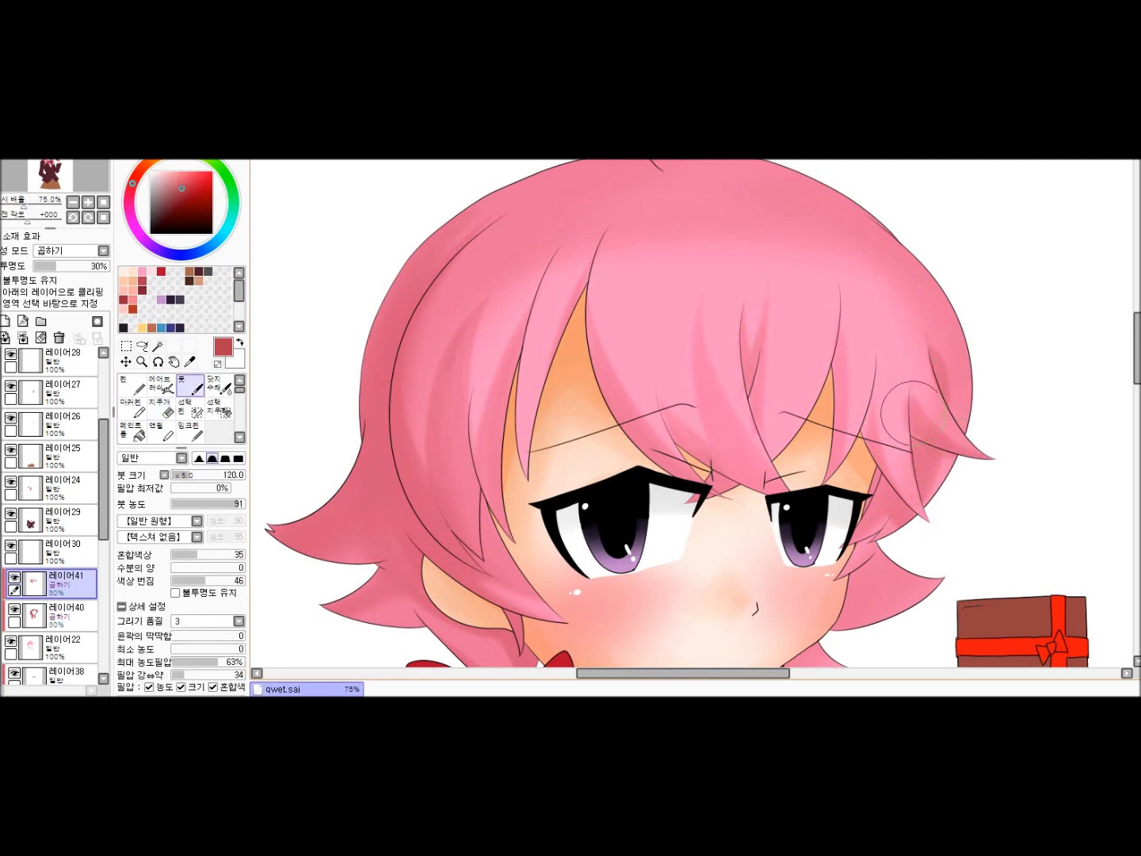
Shade the hair tips beside the face and the strands of the right pigtail with the brush at size 55
{"action": "scroll", "coordinate": [838, 554], "scroll_direction": "down", "scroll_amount": 2}
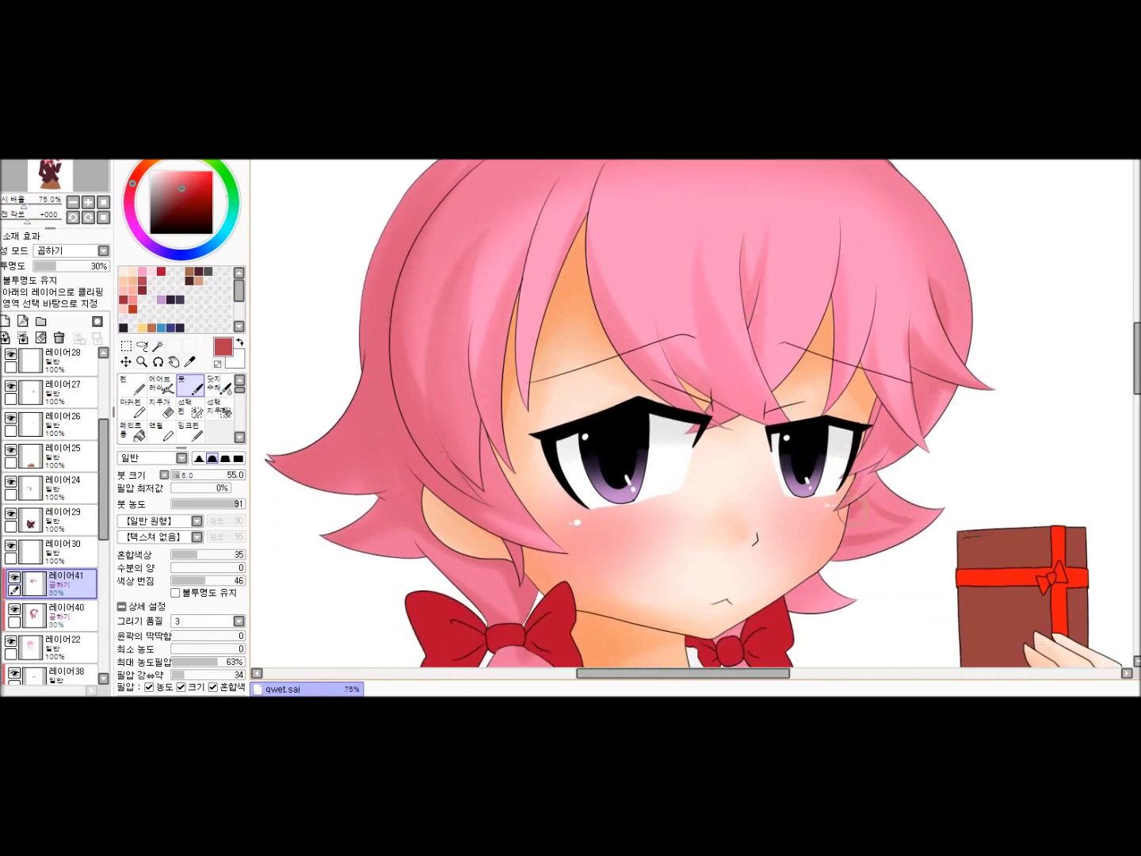
{"action": "scroll", "coordinate": [851, 539], "scroll_direction": "down", "scroll_amount": 6}
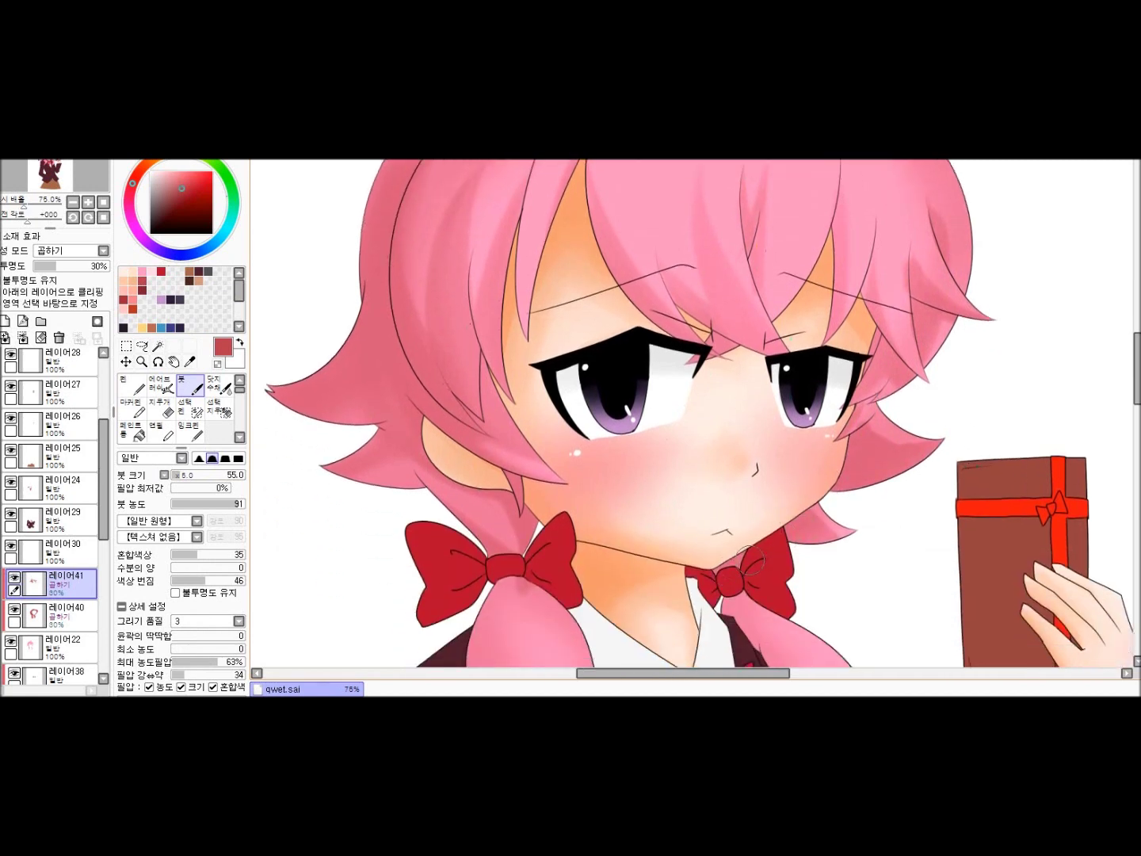
{"action": "scroll", "coordinate": [451, 577], "scroll_direction": "down", "scroll_amount": 1}
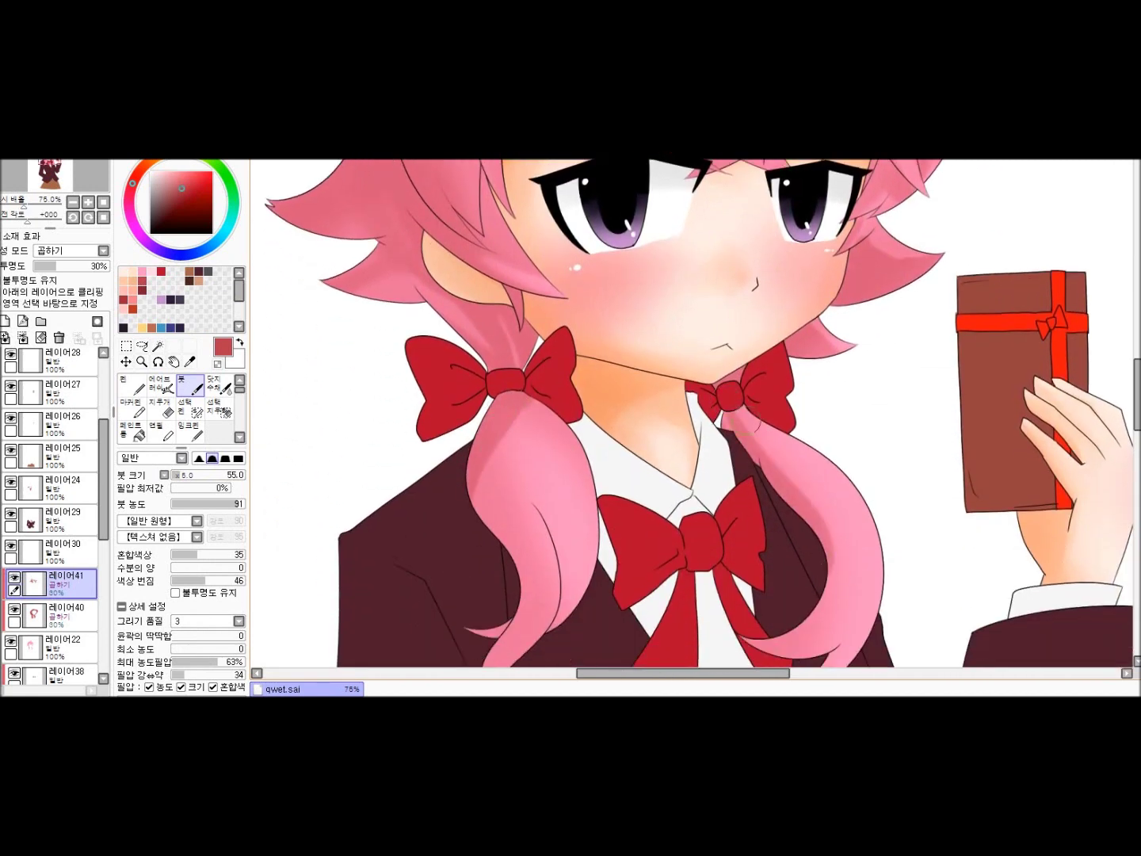
{"action": "scroll", "coordinate": [843, 538], "scroll_direction": "down", "scroll_amount": 1}
{"action": "mouse_move", "coordinate": [856, 487]}
{"action": "left_mouse_down"}
{"action": "mouse_move", "coordinate": [741, 579]}
{"action": "mouse_move", "coordinate": [866, 502]}
{"action": "left_mouse_up"}
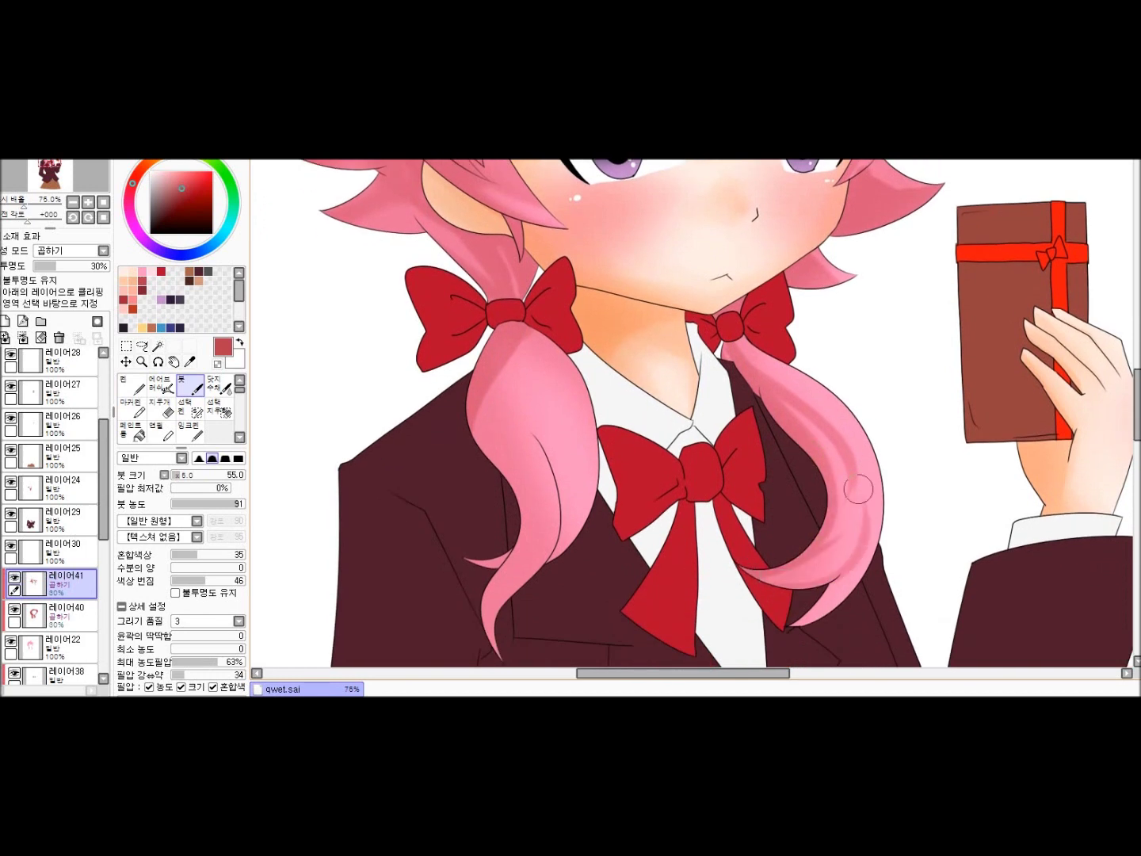
Paint strand shading along the left pigtail down to its tips with the size 55 brush
{"action": "left_click_drag", "start_coordinate": [522, 337], "coordinate": [582, 443]}
{"action": "mouse_move", "coordinate": [518, 373]}
{"action": "left_mouse_down"}
{"action": "mouse_move", "coordinate": [579, 582]}
{"action": "mouse_move", "coordinate": [575, 510]}
{"action": "left_mouse_up"}
{"action": "mouse_move", "coordinate": [573, 580]}
{"action": "left_mouse_down"}
{"action": "mouse_move", "coordinate": [489, 377]}
{"action": "mouse_move", "coordinate": [536, 598]}
{"action": "left_mouse_up"}
{"action": "mouse_move", "coordinate": [484, 412]}
{"action": "left_mouse_down"}
{"action": "mouse_move", "coordinate": [520, 530]}
{"action": "mouse_move", "coordinate": [490, 652]}
{"action": "left_mouse_up"}
{"action": "mouse_move", "coordinate": [555, 444]}
{"action": "left_mouse_down"}
{"action": "mouse_move", "coordinate": [542, 599]}
{"action": "mouse_move", "coordinate": [547, 562]}
{"action": "left_mouse_up"}
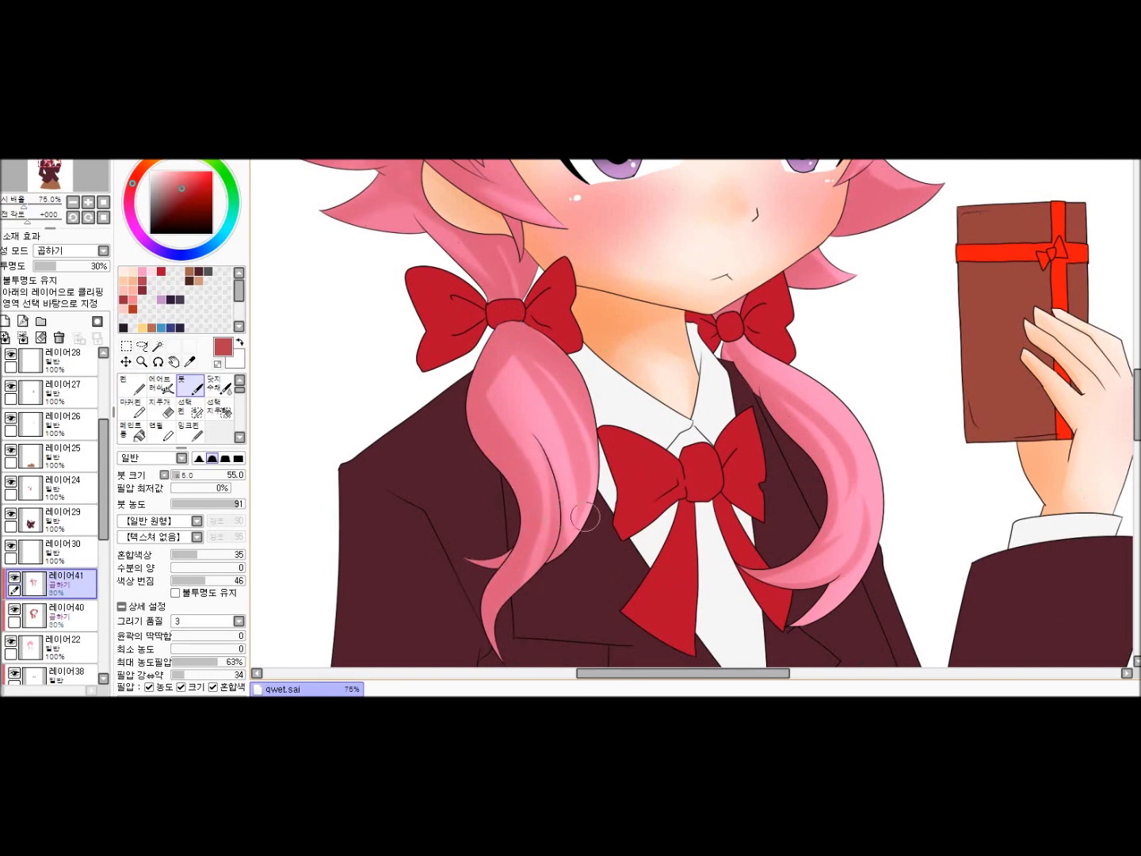
Shade the upper-left rim of the hair, the crown and the base of the curled strand with the size 55 brush
{"action": "scroll", "coordinate": [542, 599], "scroll_direction": "down", "scroll_amount": 3}
{"action": "scroll", "coordinate": [719, 332], "scroll_direction": "up", "scroll_amount": 3}
{"action": "scroll", "coordinate": [718, 331], "scroll_direction": "up", "scroll_amount": 1}
{"action": "left_click_drag", "start_coordinate": [475, 348], "coordinate": [551, 287]}
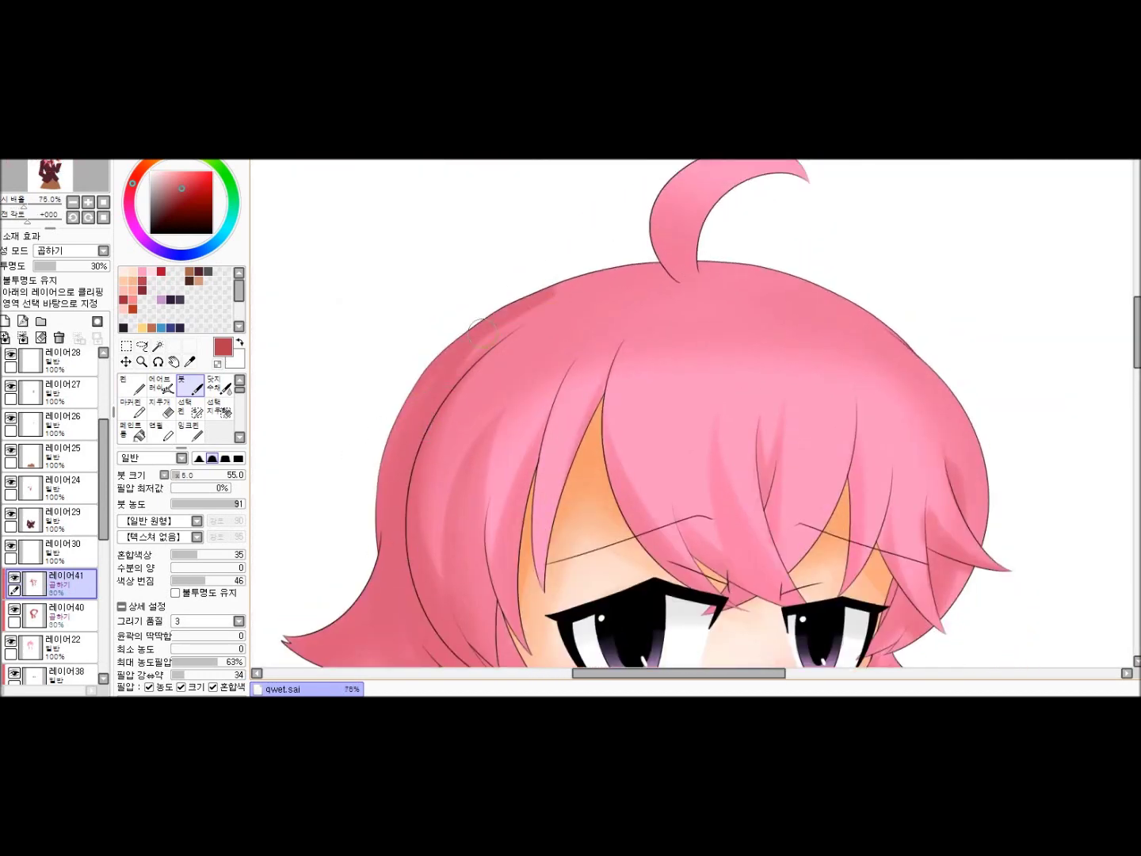
{"action": "left_click_drag", "start_coordinate": [436, 397], "coordinate": [646, 266]}
{"action": "left_click_drag", "start_coordinate": [749, 283], "coordinate": [700, 285]}
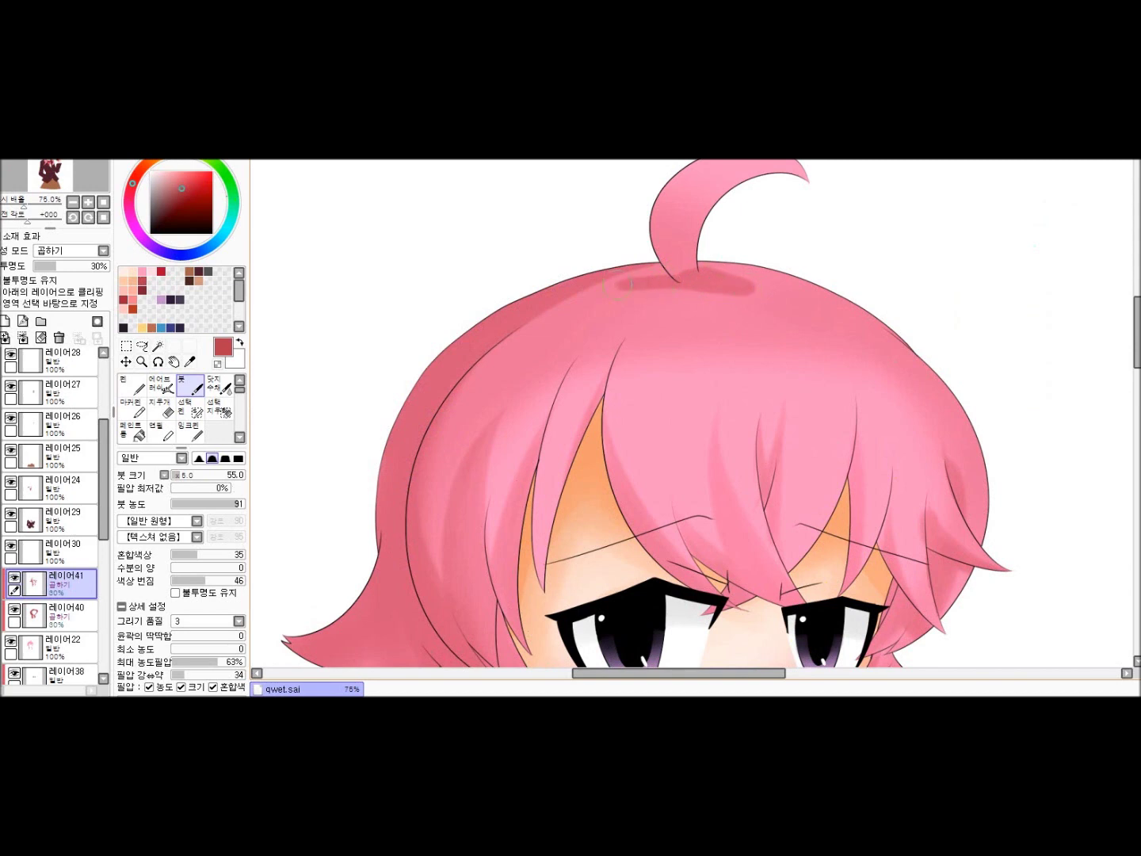
{"action": "left_click_drag", "start_coordinate": [691, 168], "coordinate": [668, 262]}
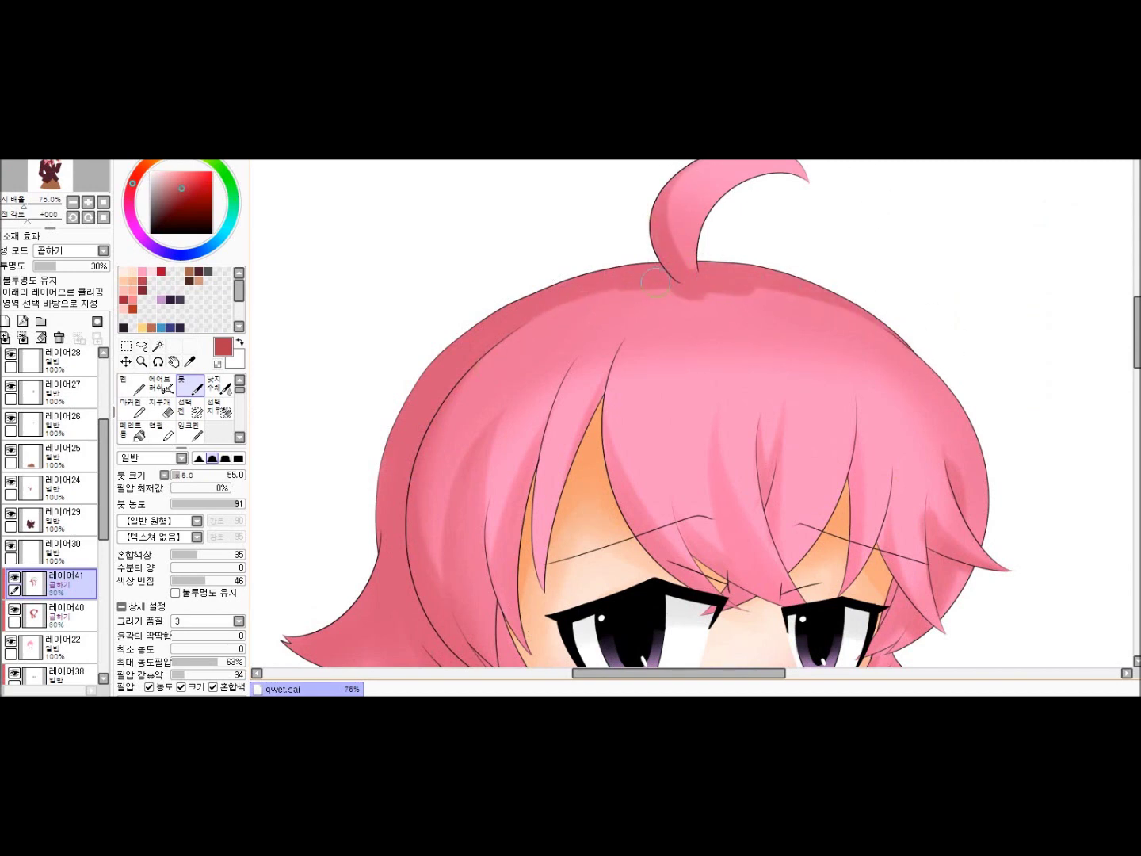
Shade the crown strands and the right outer edge of the hair, undoing the misplaced stroke
{"action": "mouse_move", "coordinate": [670, 286]}
{"action": "left_mouse_down"}
{"action": "mouse_move", "coordinate": [896, 382]}
{"action": "mouse_move", "coordinate": [974, 484]}
{"action": "left_mouse_up"}
{"action": "key", "text": "ctrl+z"}
{"action": "left_click_drag", "start_coordinate": [955, 388], "coordinate": [982, 555]}
{"action": "scroll", "coordinate": [960, 587], "scroll_direction": "down", "scroll_amount": 1}
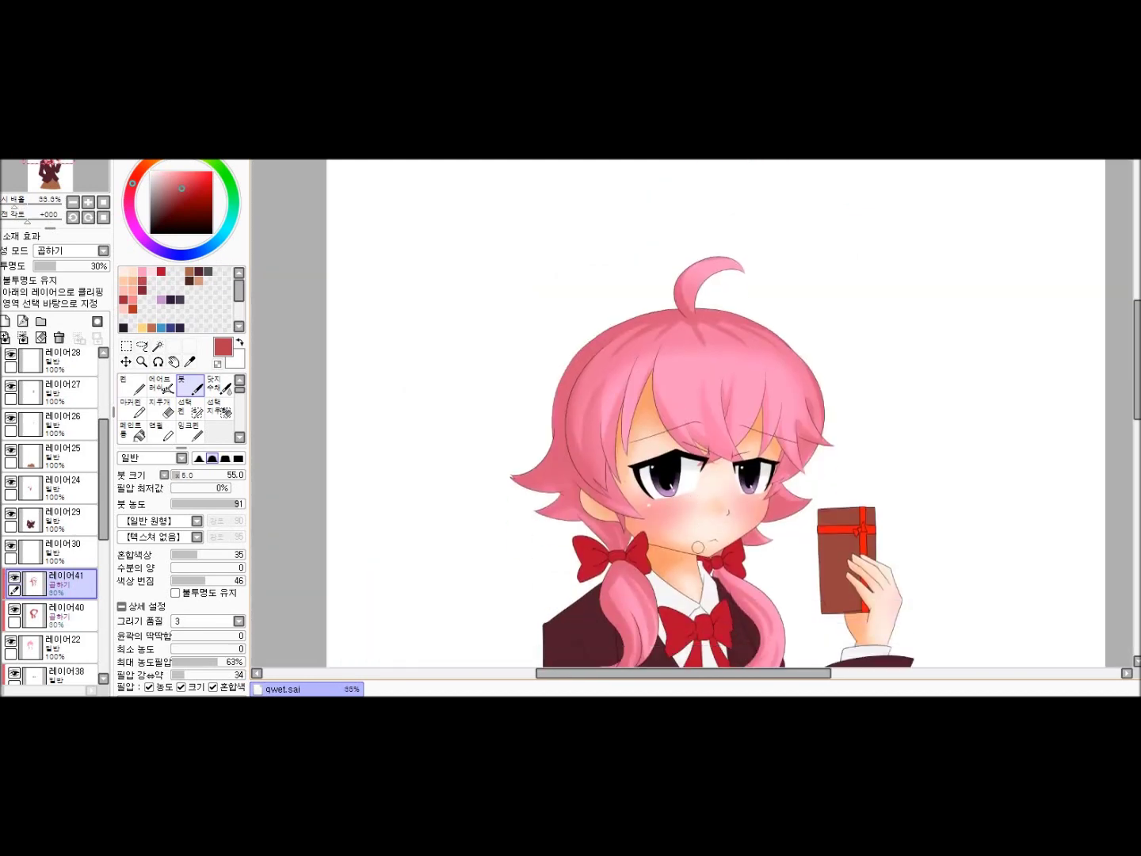
Add a third clipped hair shading layer, set it to Multiply at 30% opacity, and choose the watercolour tool
{"action": "scroll", "coordinate": [681, 412], "scroll_direction": "down", "scroll_amount": 1}
{"action": "scroll", "coordinate": [681, 412], "scroll_direction": "right", "scroll_amount": 1}
{"action": "key", "text": "b"}
{"action": "key", "text": "ctrl+shift+n"}
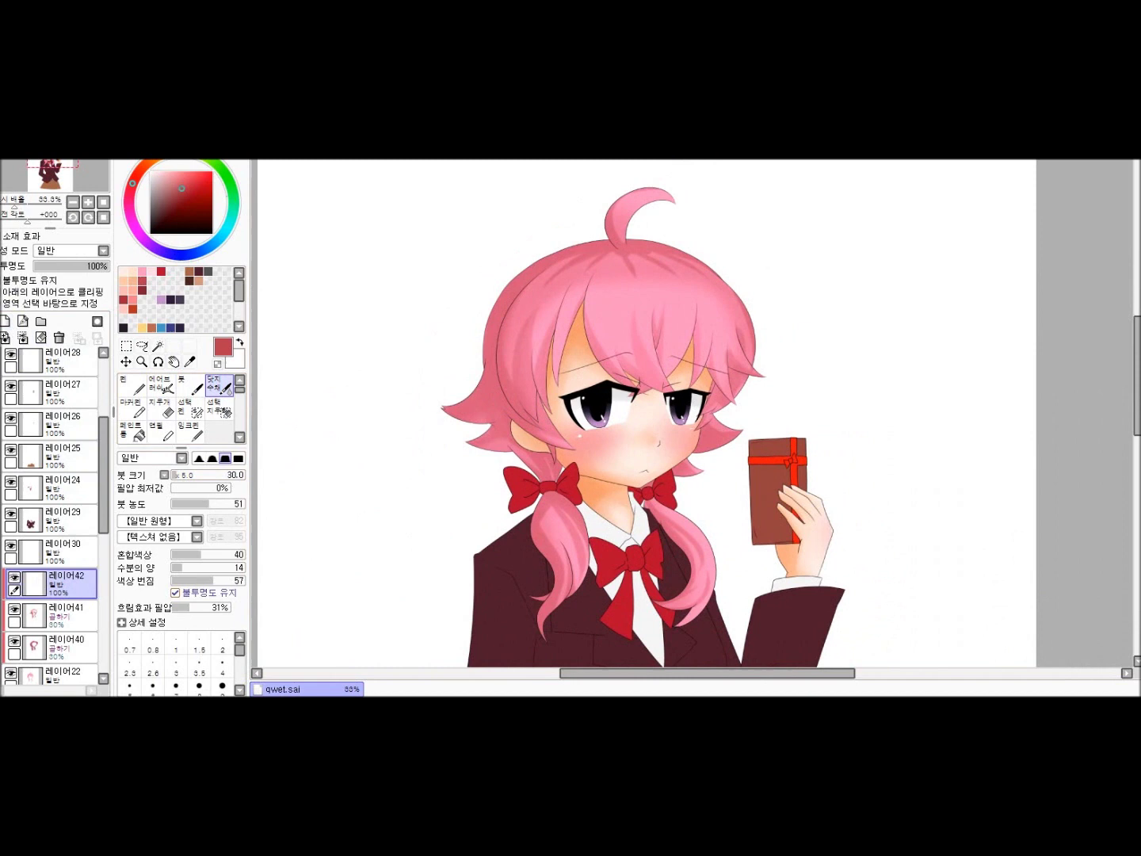
{"action": "left_click", "coordinate": [71, 251]}
{"action": "left_click_drag", "start_coordinate": [107, 267], "coordinate": [56, 266]}
Paint fine strand shading over the hair and pigtails with the watercolour tool at size 30 and soften it at size 200
{"action": "scroll", "coordinate": [599, 272], "scroll_direction": "up", "scroll_amount": 1}
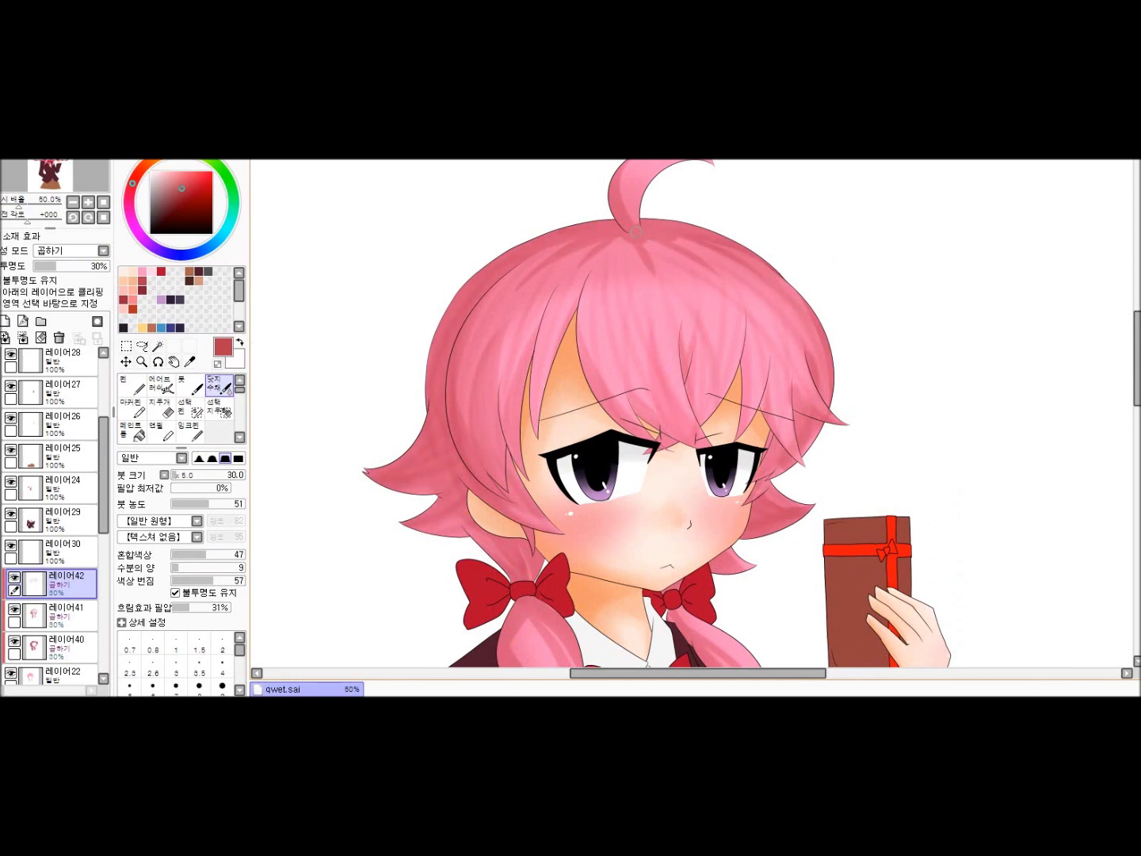
{"action": "scroll", "coordinate": [620, 286], "scroll_direction": "down", "scroll_amount": 4}
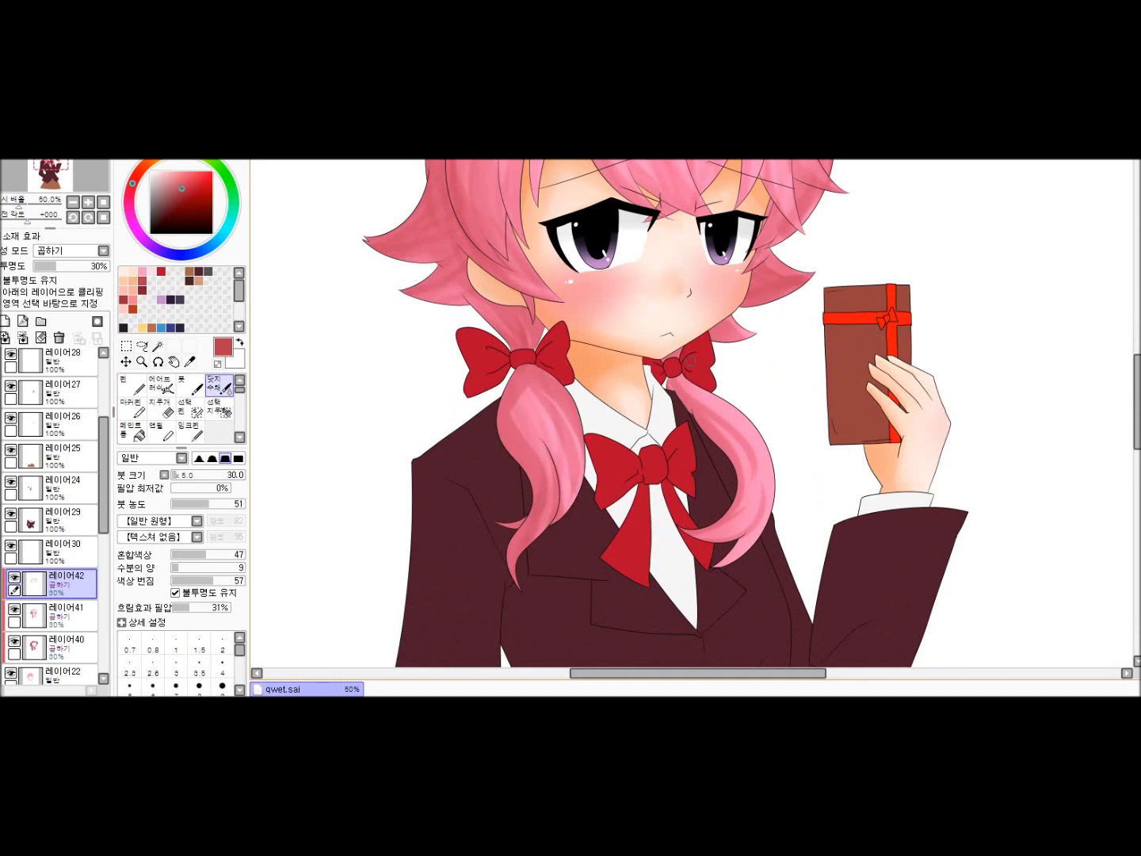
{"action": "left_click", "coordinate": [225, 553]}
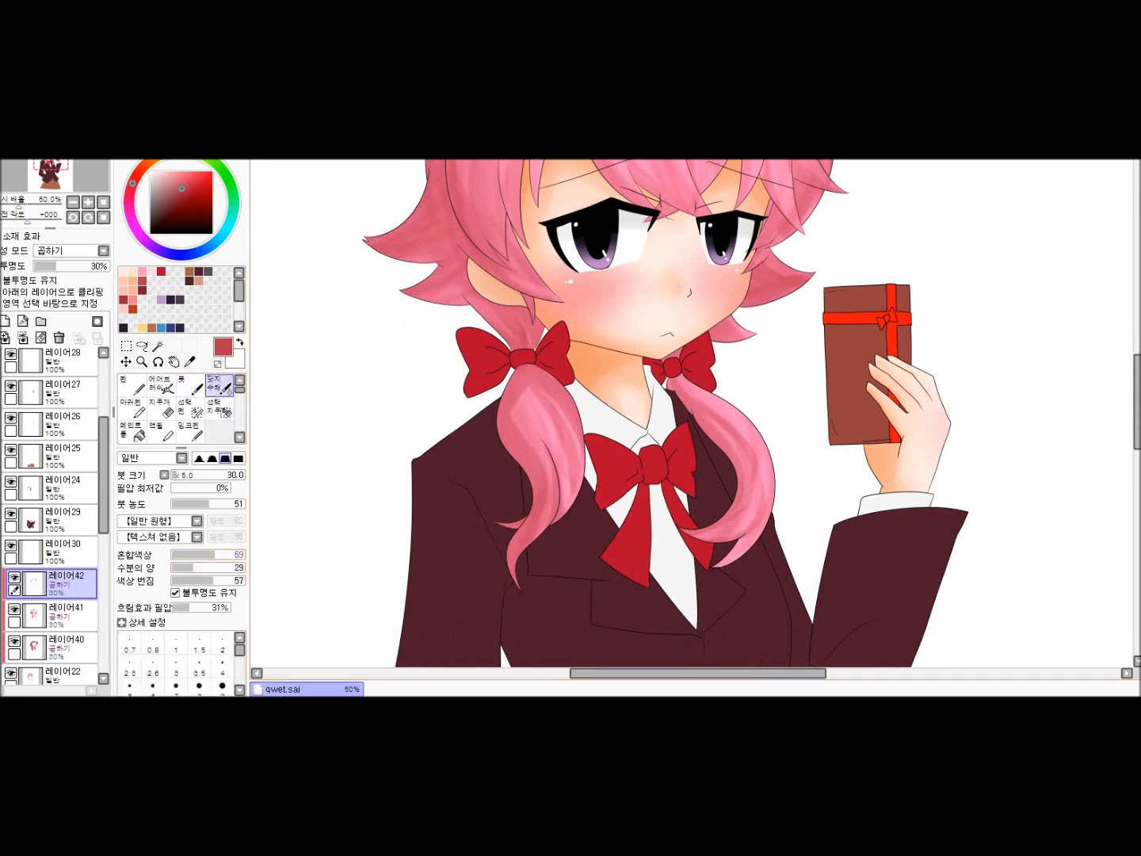
{"action": "scroll", "coordinate": [523, 531], "scroll_direction": "up", "scroll_amount": 1}
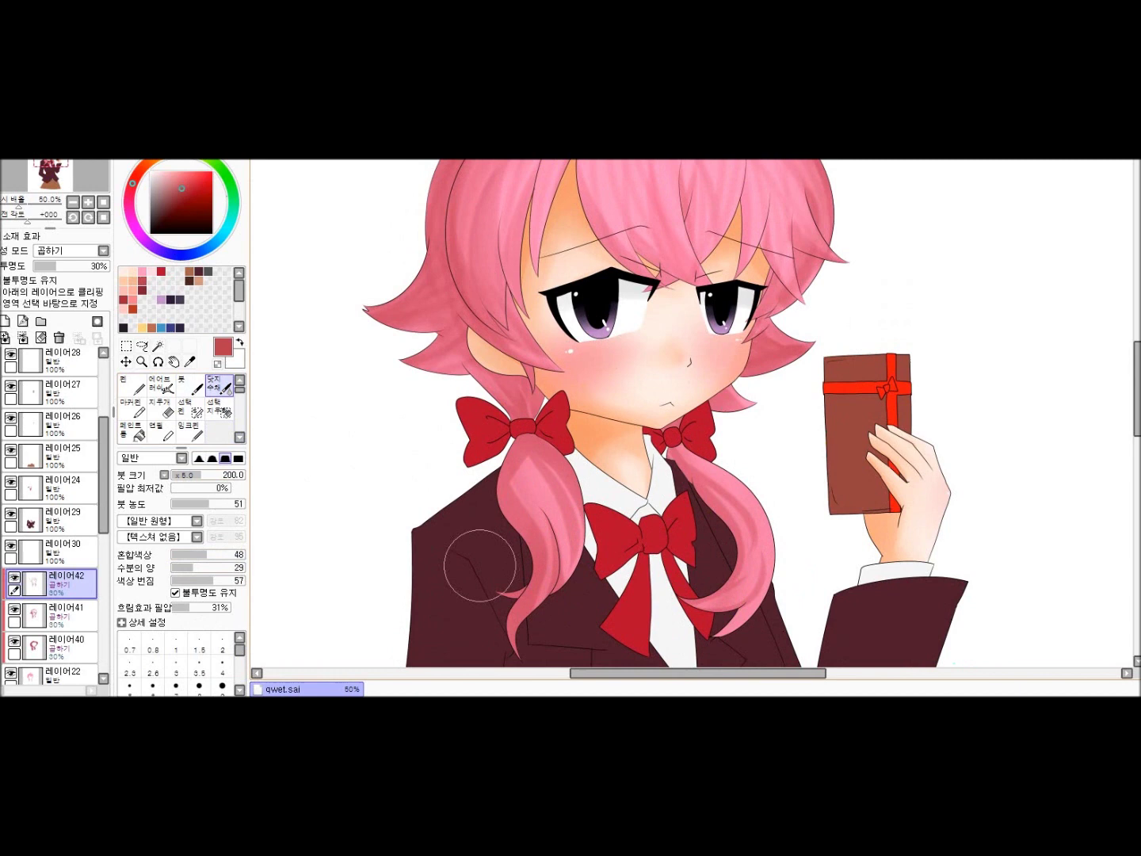
{"action": "scroll", "coordinate": [499, 379], "scroll_direction": "up", "scroll_amount": 2}
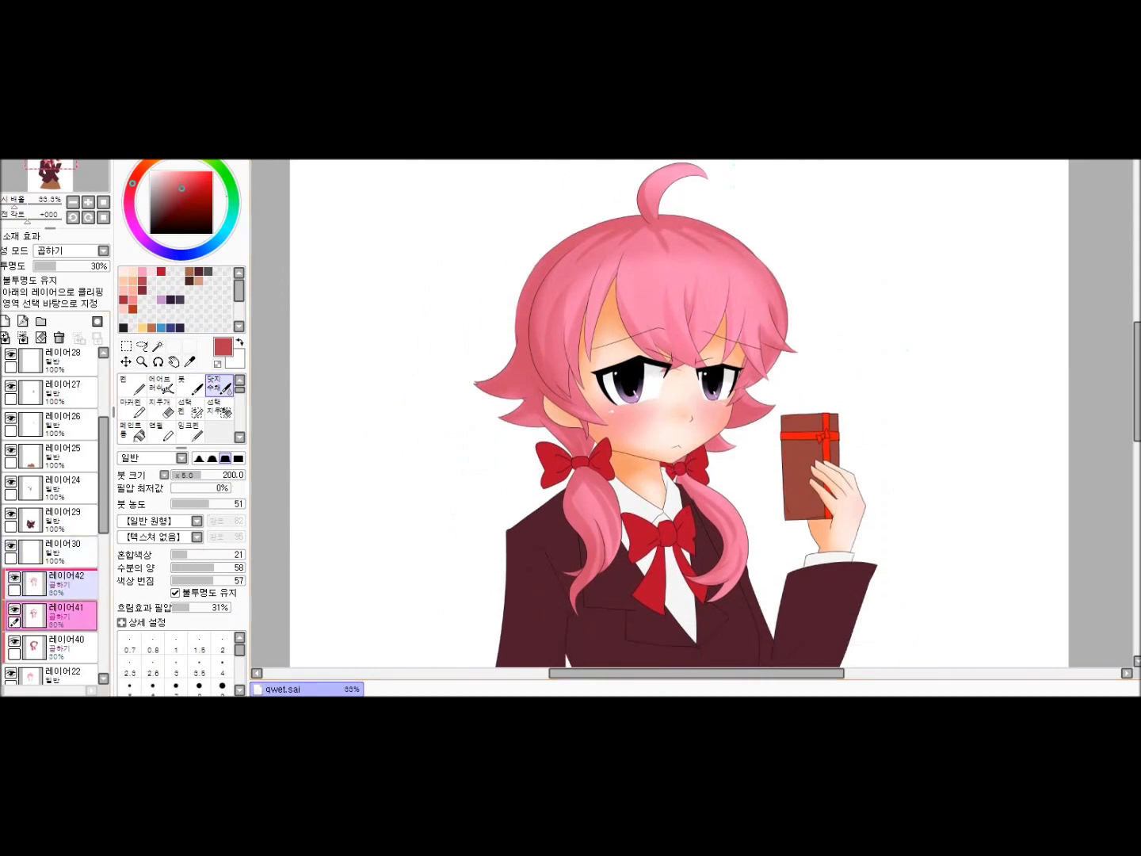
Move the second hair shading layer above the third and blend its crown, side and pigtail shading with the watercolour tool at size 100
{"action": "scroll", "coordinate": [525, 251], "scroll_direction": "up", "scroll_amount": 1}
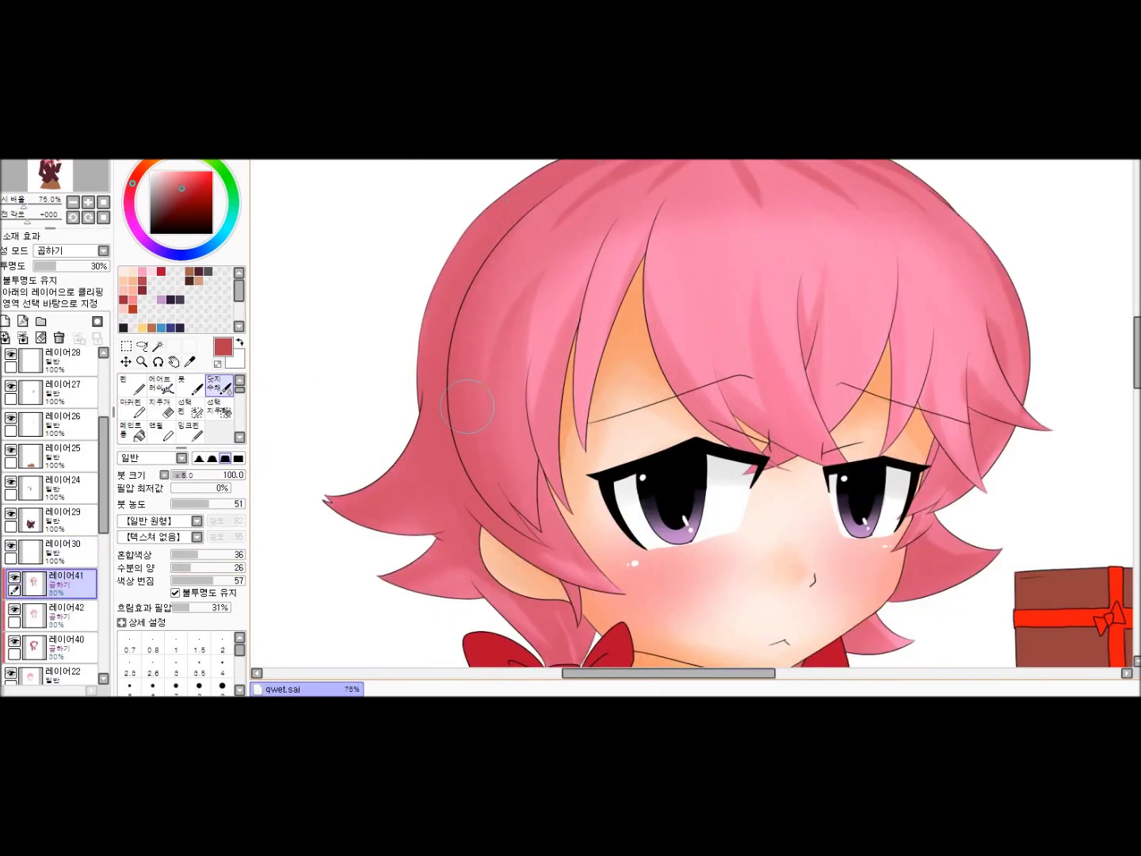
{"action": "scroll", "coordinate": [580, 271], "scroll_direction": "up", "scroll_amount": 1}
{"action": "left_click_drag", "start_coordinate": [864, 210], "coordinate": [975, 316]}
{"action": "scroll", "coordinate": [747, 299], "scroll_direction": "up", "scroll_amount": 2}
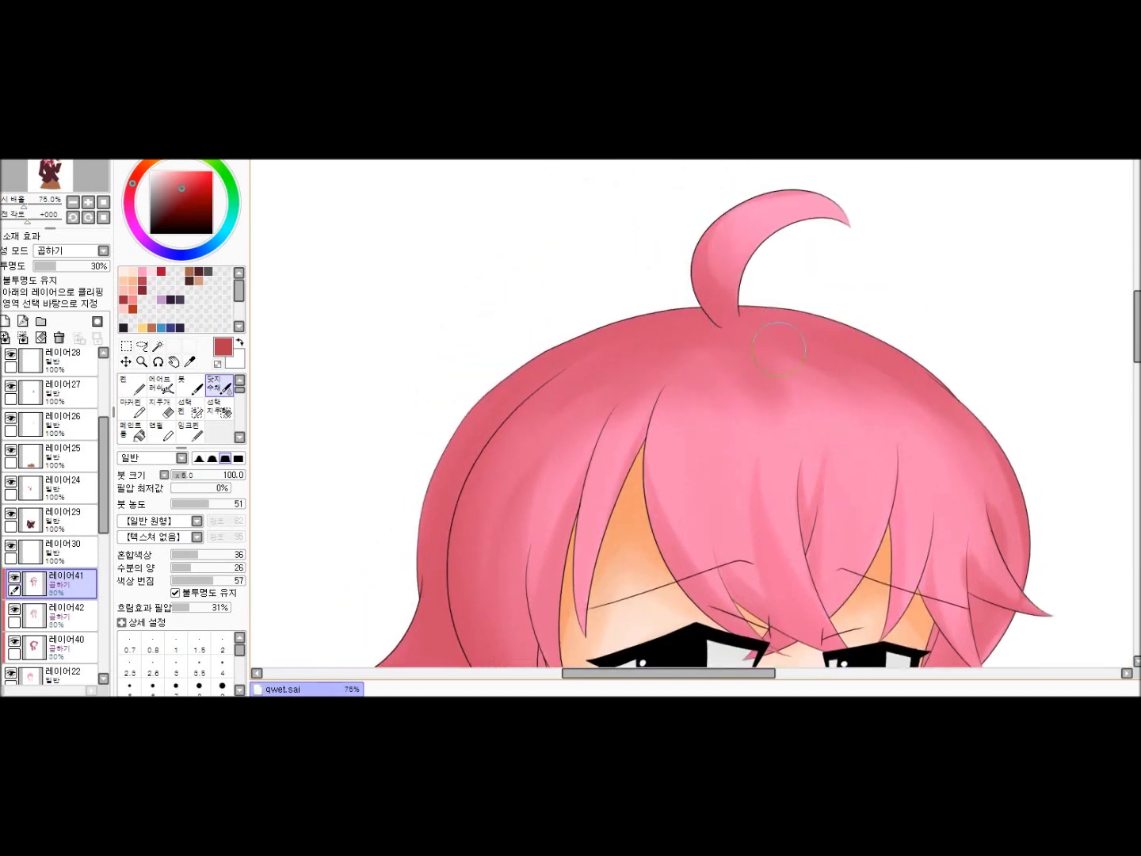
{"action": "scroll", "coordinate": [779, 348], "scroll_direction": "down", "scroll_amount": 2}
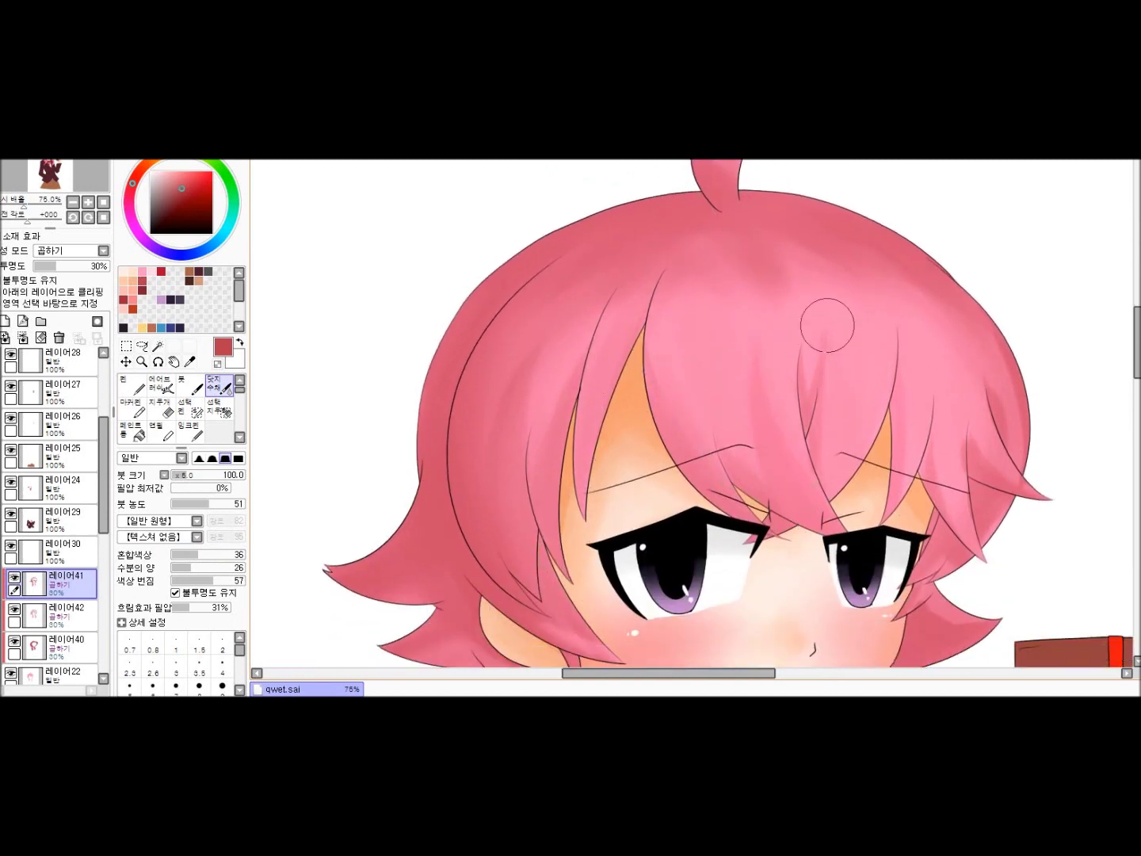
{"action": "scroll", "coordinate": [988, 481], "scroll_direction": "down", "scroll_amount": 3}
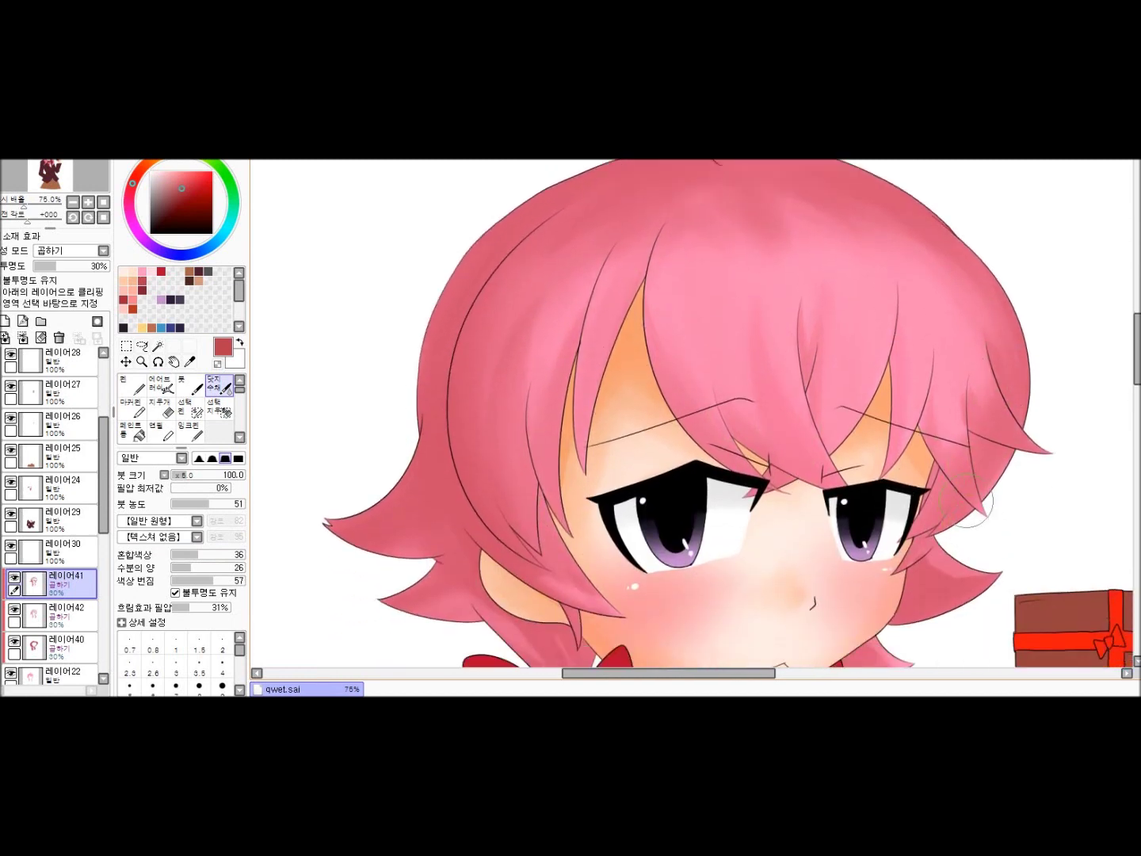
{"action": "scroll", "coordinate": [583, 594], "scroll_direction": "down", "scroll_amount": 3}
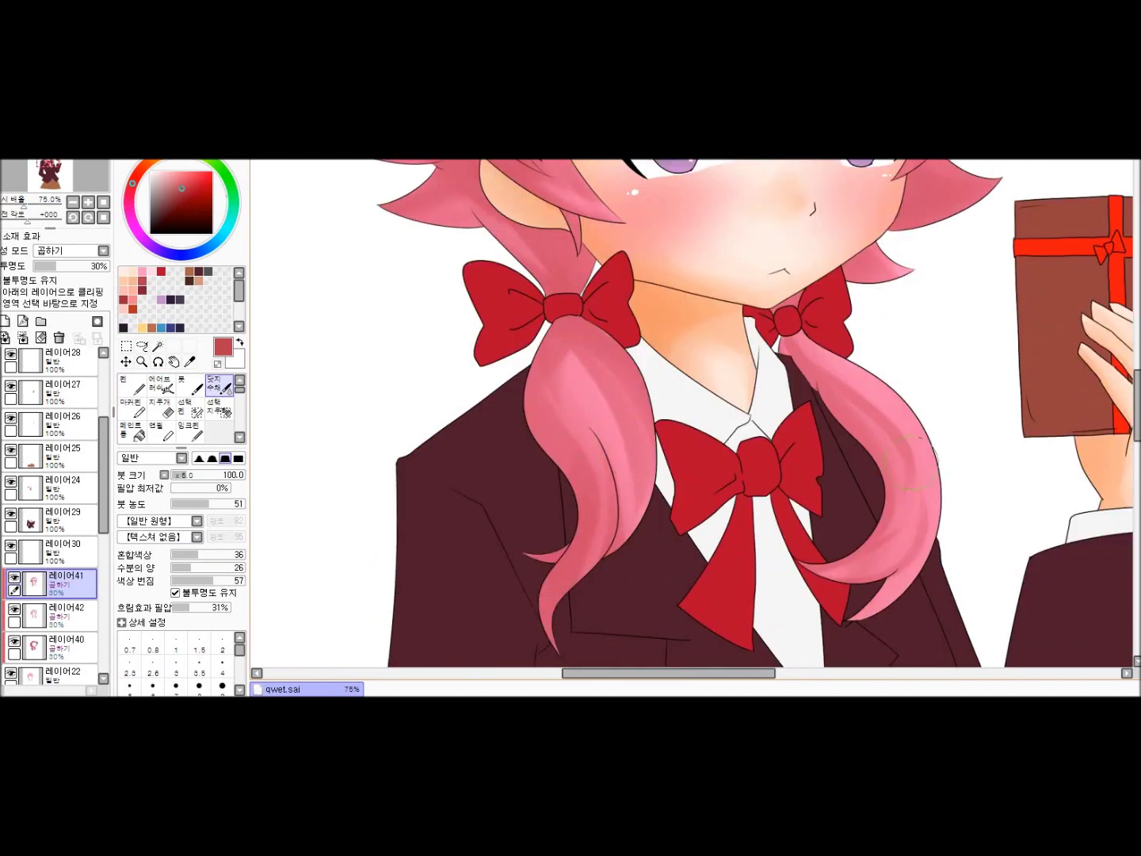
Add a new clipped hair layer set to Shade mode at 30% opacity, and choose a darker red with the brush tool
{"action": "key", "text": "minus"}
{"action": "key", "text": "minus"}
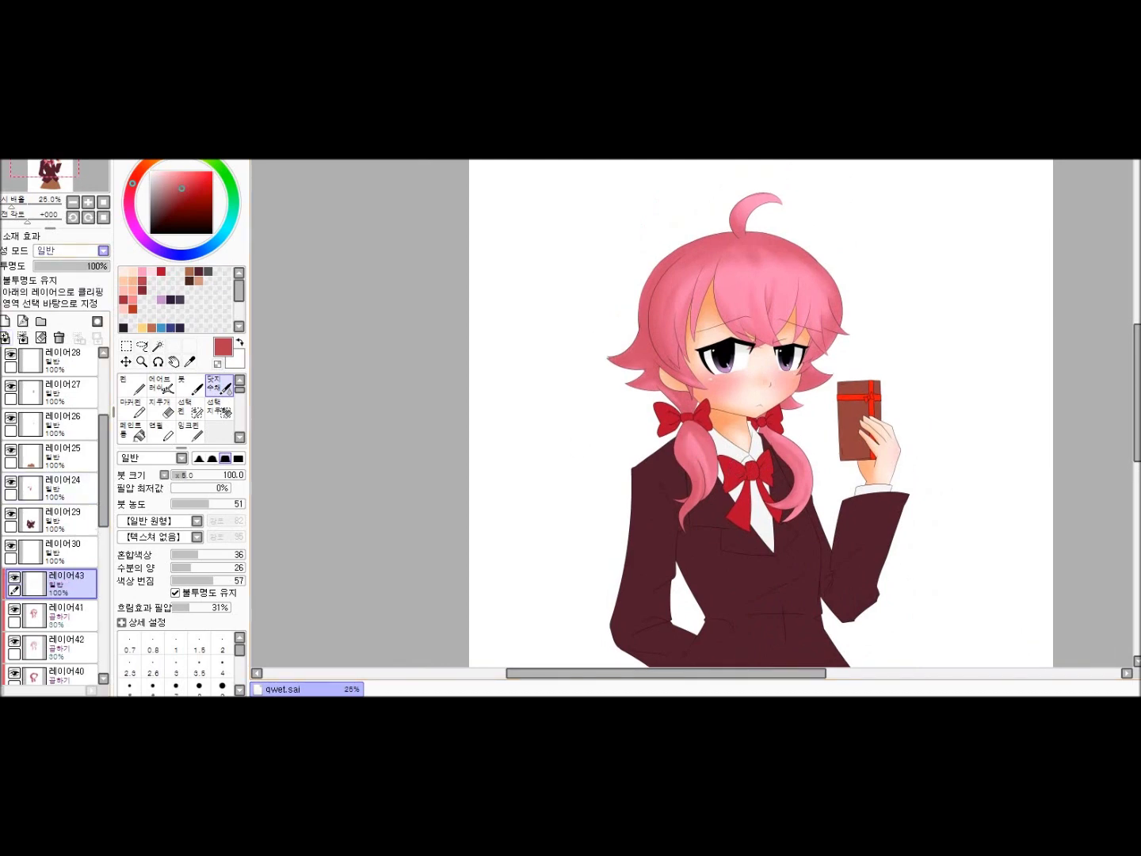
{"action": "key", "text": "b"}
{"action": "key", "text": "plus"}
{"action": "key", "text": "plus"}
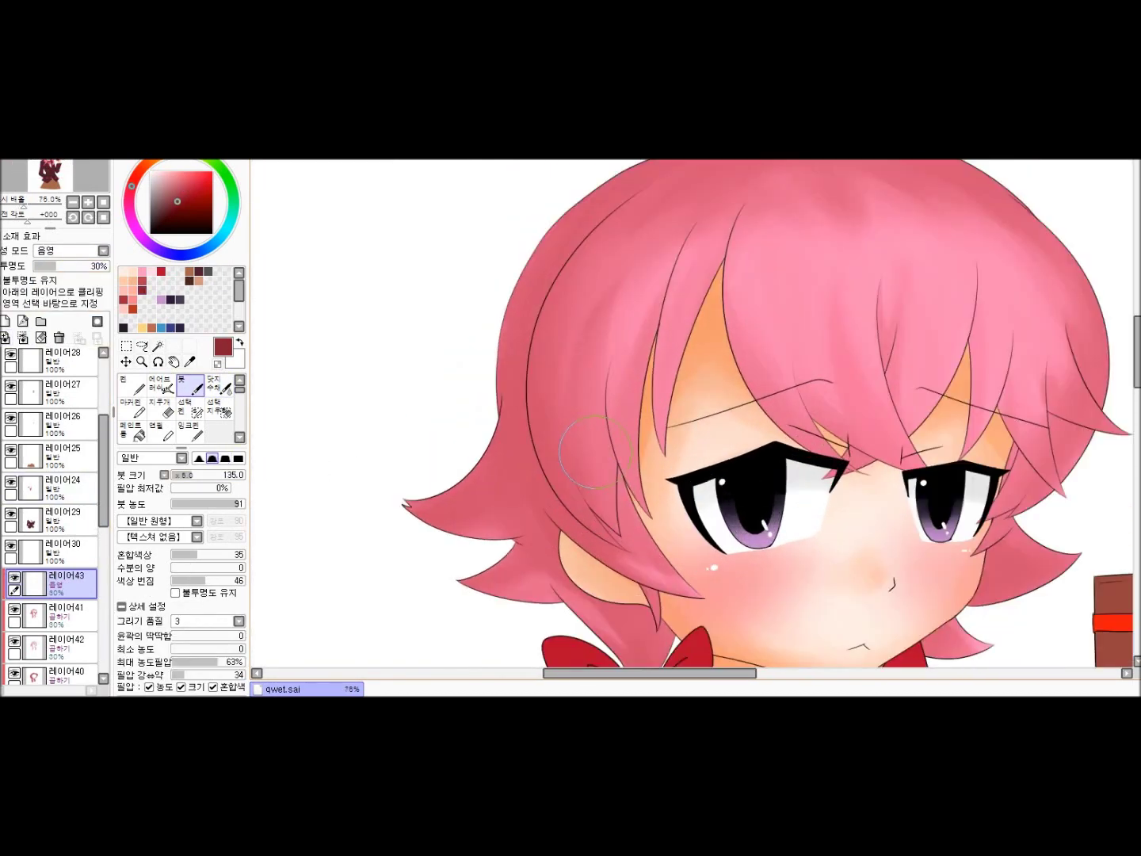
Paint dark red shadows on the outer hair and bangs with the brush at size 135, lowering the layer opacity to 20%
{"action": "mouse_move", "coordinate": [486, 382]}
{"action": "left_mouse_down"}
{"action": "mouse_move", "coordinate": [524, 445]}
{"action": "mouse_move", "coordinate": [555, 555]}
{"action": "mouse_move", "coordinate": [618, 357]}
{"action": "mouse_move", "coordinate": [592, 419]}
{"action": "left_mouse_up"}
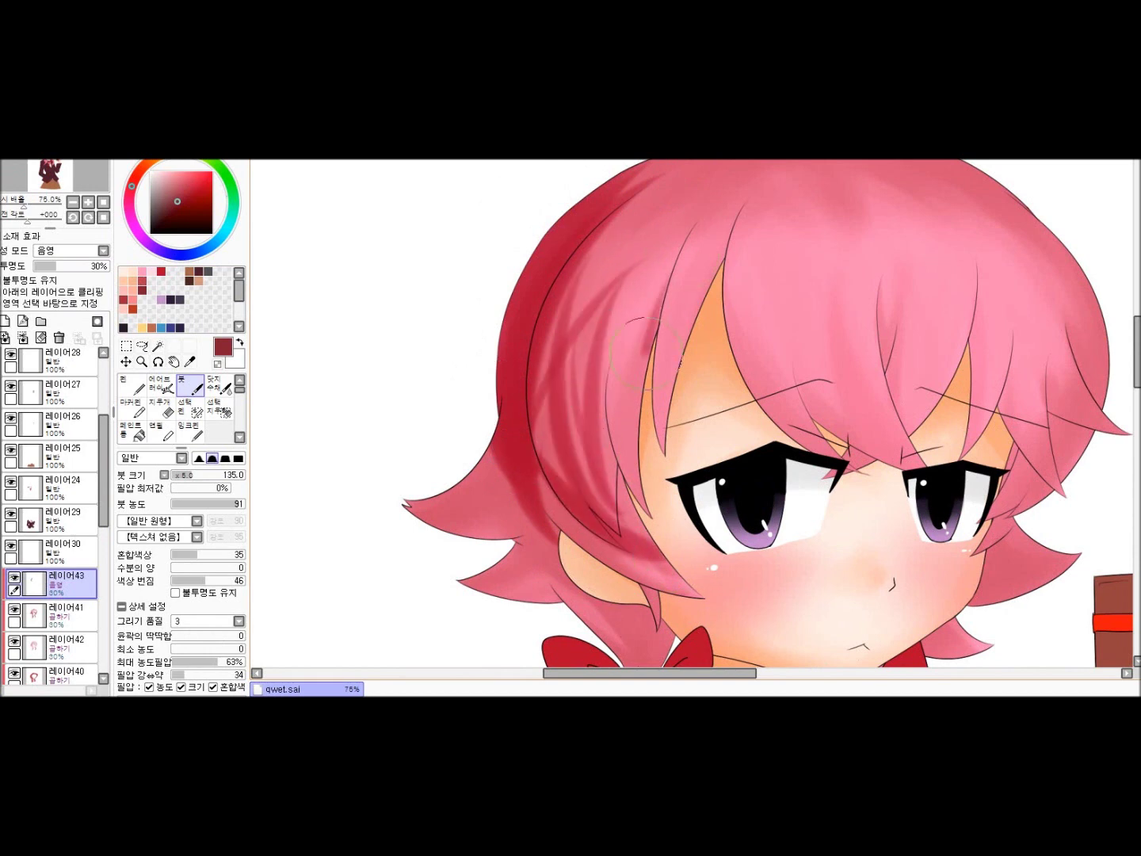
{"action": "left_click", "coordinate": [48, 266]}
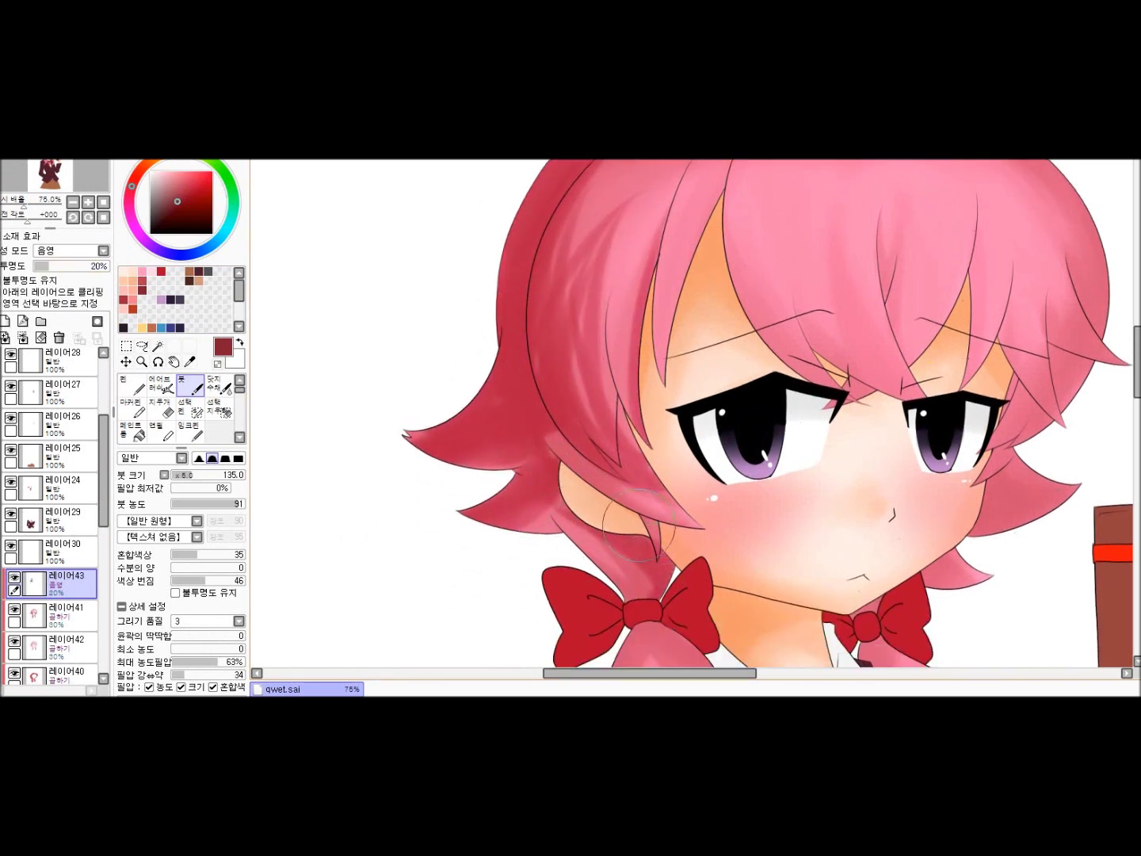
{"action": "scroll", "coordinate": [634, 476], "scroll_direction": "up", "scroll_amount": 2}
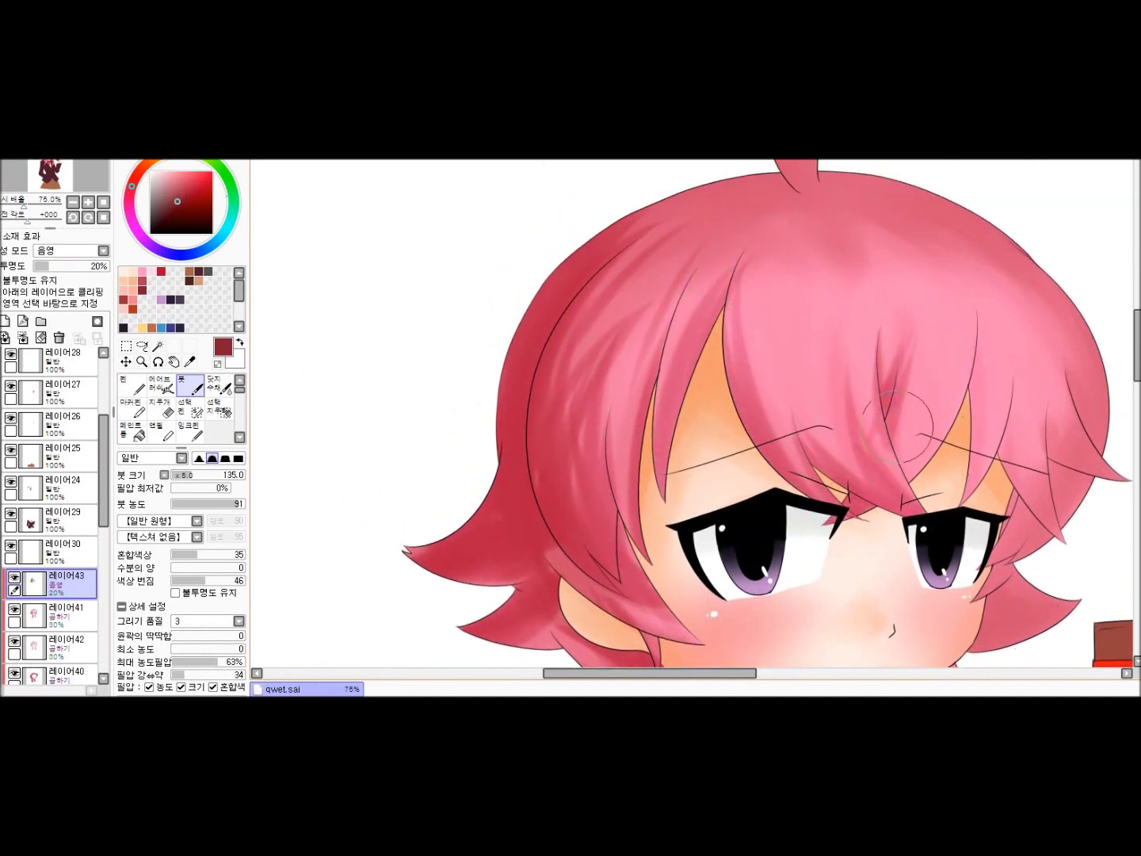
{"action": "left_click_drag", "start_coordinate": [1045, 428], "coordinate": [1016, 536]}
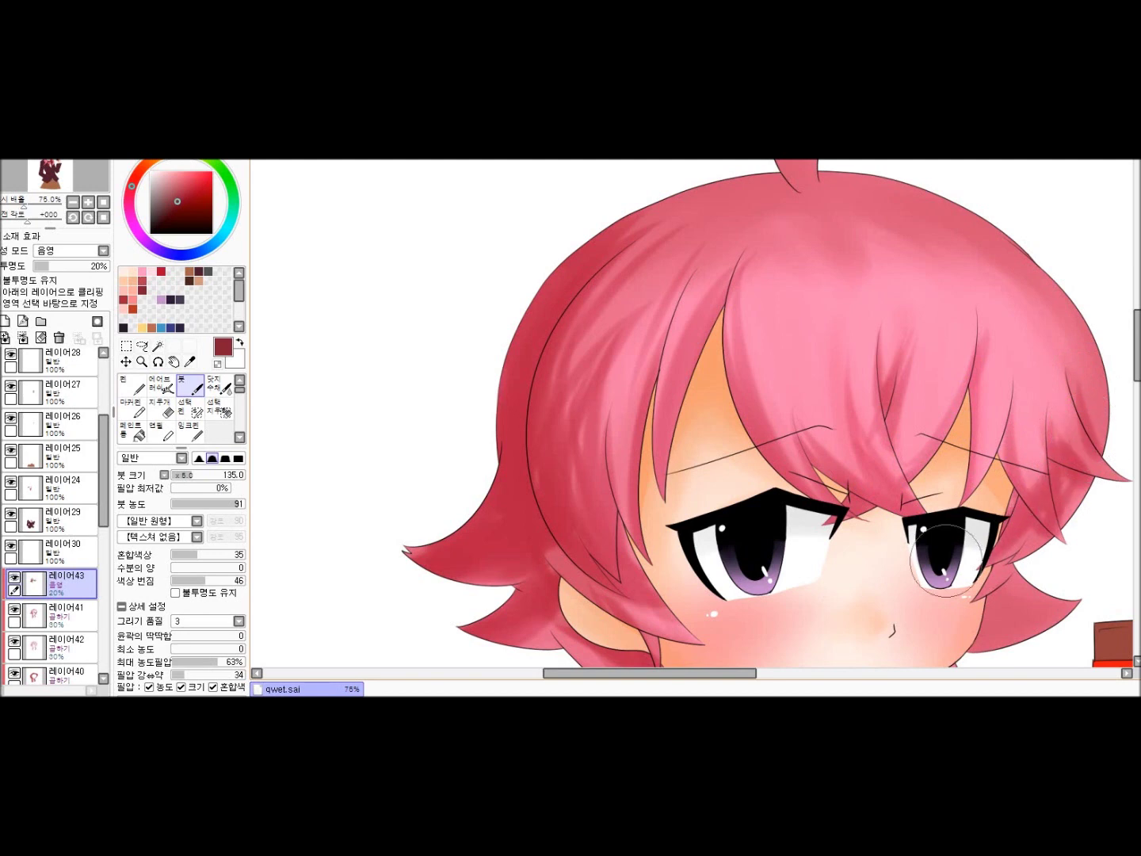
Paint dark red shadows on the lower side hair and both pigtails with the brush at size 135
{"action": "scroll", "coordinate": [1023, 516], "scroll_direction": "down", "scroll_amount": 1}
{"action": "scroll", "coordinate": [1007, 554], "scroll_direction": "down", "scroll_amount": 1}
{"action": "scroll", "coordinate": [1005, 574], "scroll_direction": "down", "scroll_amount": 3}
{"action": "scroll", "coordinate": [652, 535], "scroll_direction": "down", "scroll_amount": 1}
{"action": "scroll", "coordinate": [652, 536], "scroll_direction": "down", "scroll_amount": 4}
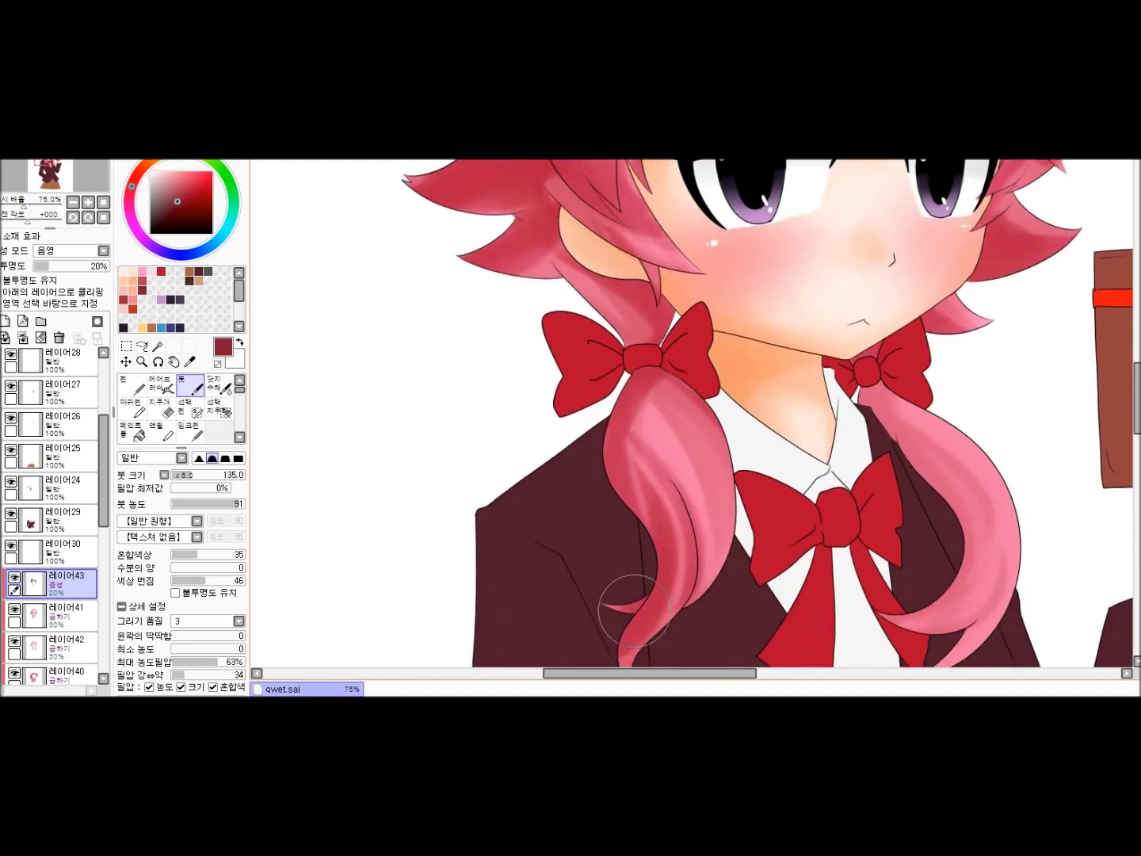
{"action": "scroll", "coordinate": [896, 296], "scroll_direction": "up", "scroll_amount": 10}
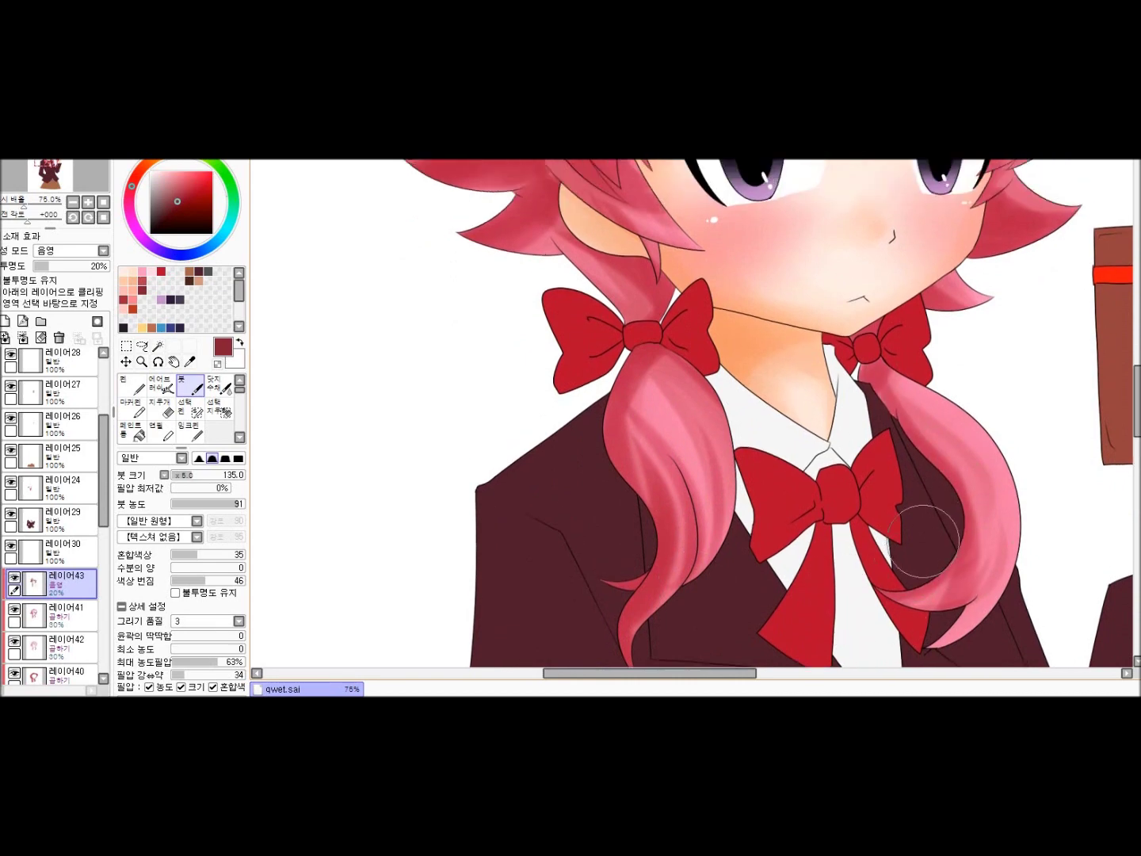
Blend the crown and side hair shadows with the watercolour tool at sizes 100 and 75, and set the layer to Multiply at 30% opacity
{"action": "mouse_move", "coordinate": [796, 212]}
{"action": "left_mouse_down"}
{"action": "mouse_move", "coordinate": [802, 280]}
{"action": "mouse_move", "coordinate": [819, 266]}
{"action": "left_mouse_up"}
{"action": "key", "text": "c"}
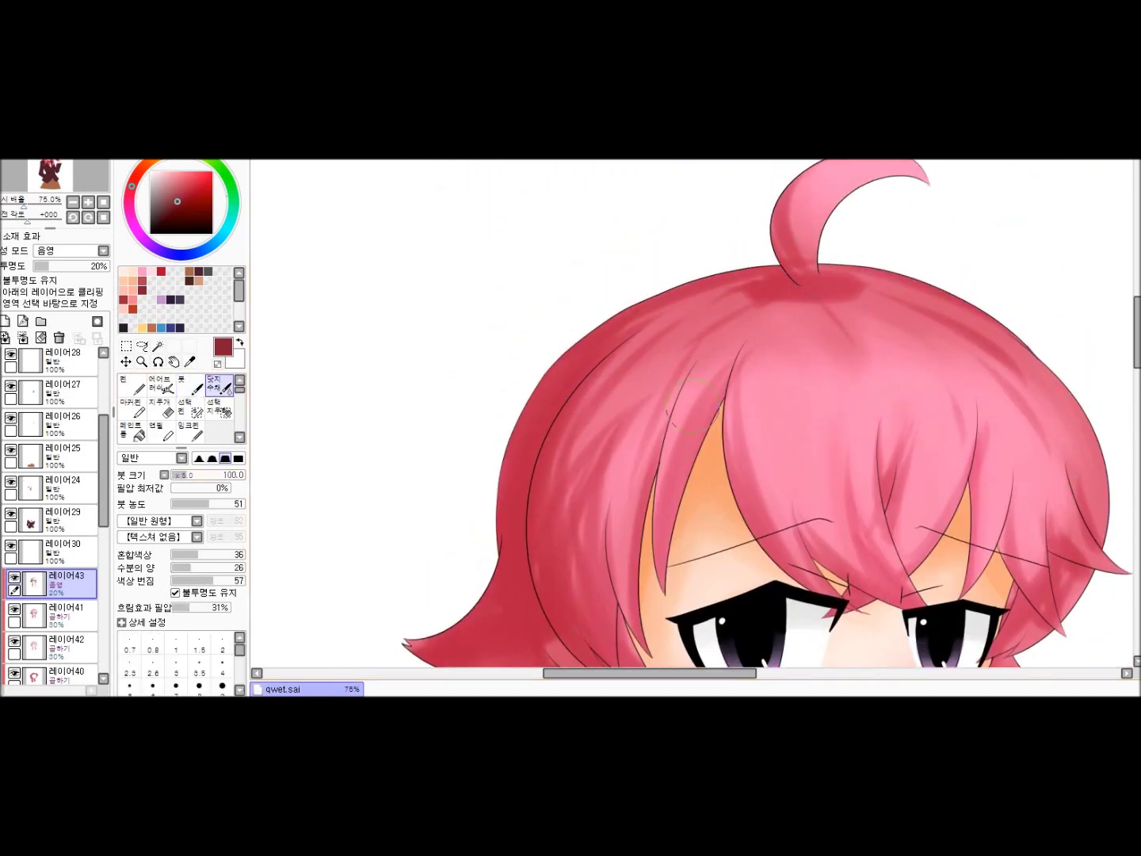
{"action": "scroll", "coordinate": [702, 389], "scroll_direction": "down", "scroll_amount": 2}
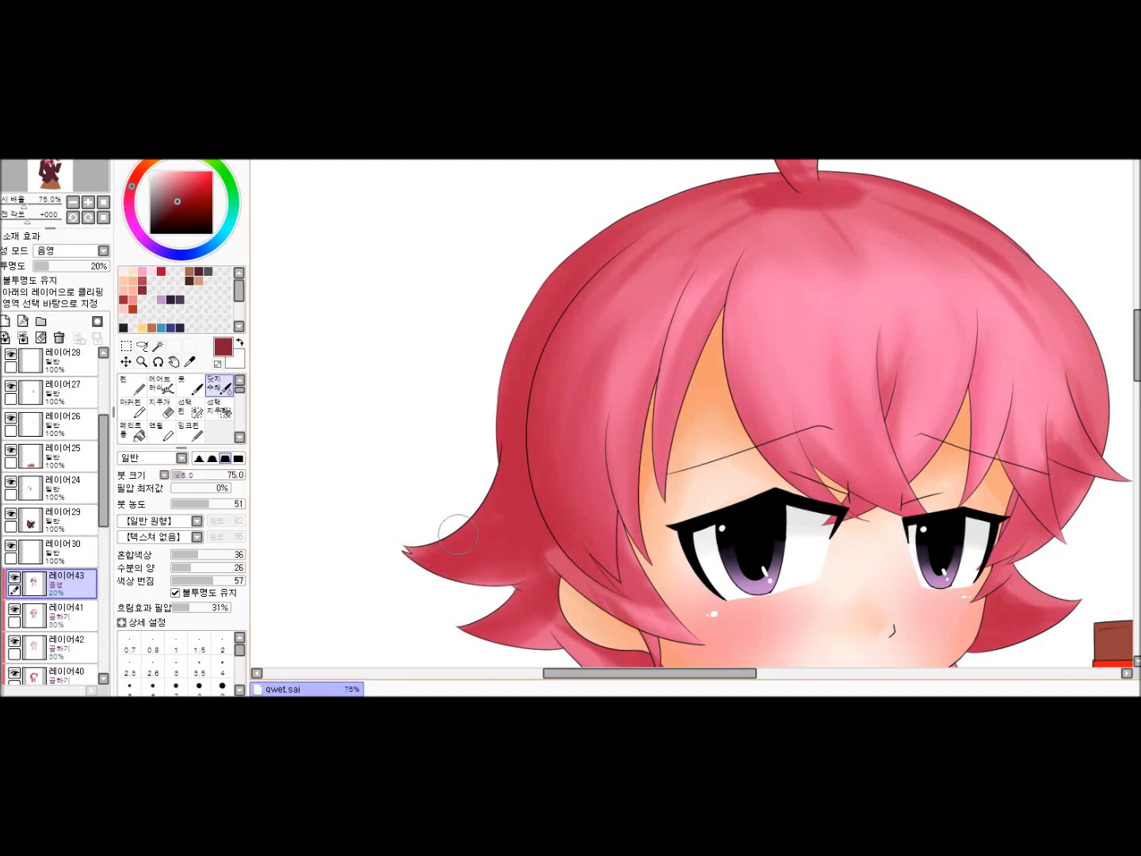
{"action": "key", "text": "ctrl+z"}
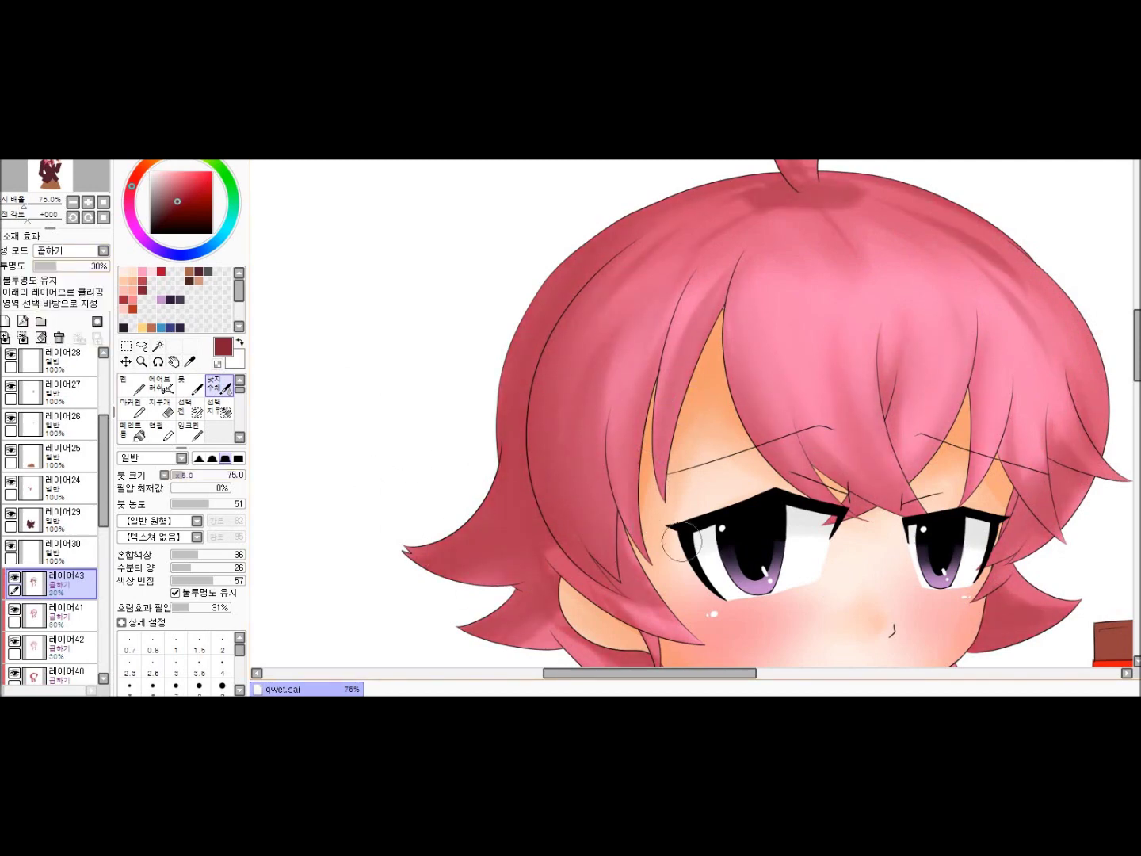
{"action": "scroll", "coordinate": [680, 541], "scroll_direction": "down", "scroll_amount": 3}
{"action": "scroll", "coordinate": [750, 480], "scroll_direction": "up", "scroll_amount": 4}
{"action": "scroll", "coordinate": [780, 334], "scroll_direction": "right", "scroll_amount": 2}
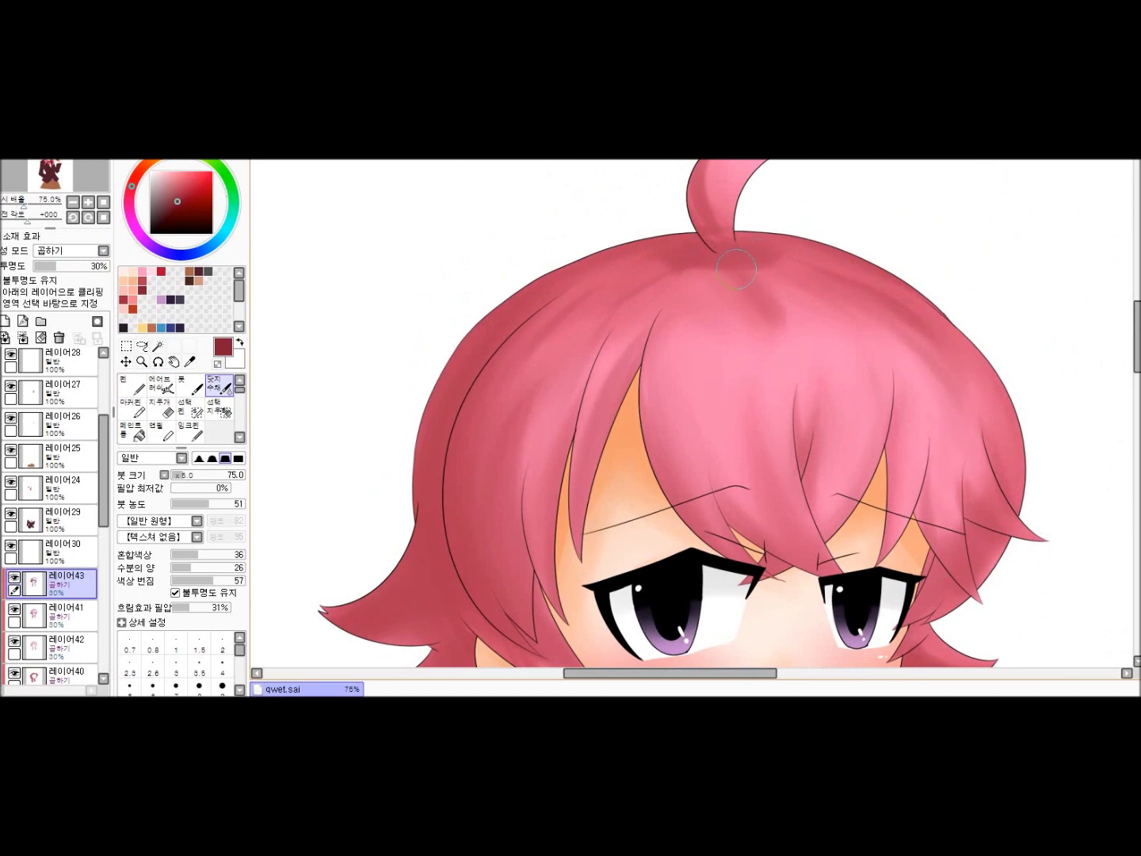
Soften the dark shadows on the bangs and pigtails with the watercolour tool, using size 155 for the pigtails
{"action": "scroll", "coordinate": [959, 415], "scroll_direction": "down", "scroll_amount": 2}
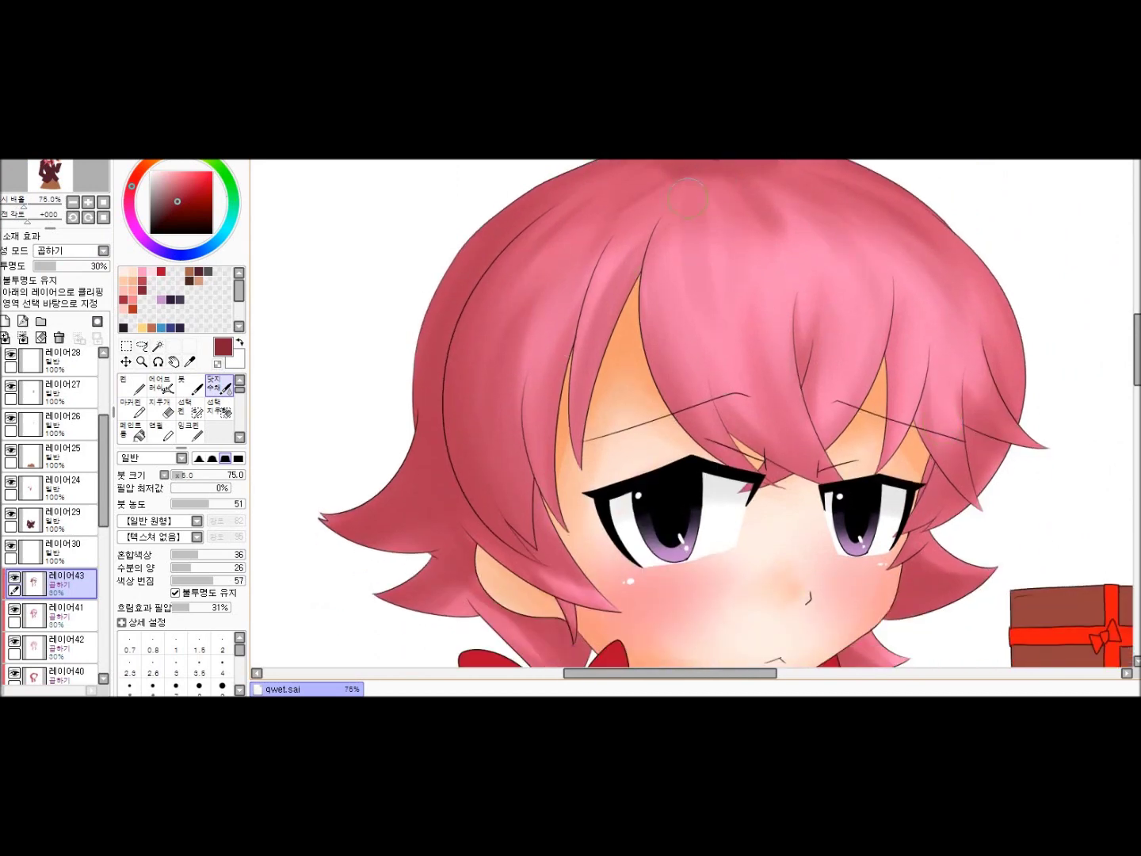
{"action": "scroll", "coordinate": [679, 223], "scroll_direction": "down", "scroll_amount": 3}
{"action": "scroll", "coordinate": [343, 468], "scroll_direction": "up", "scroll_amount": 2}
{"action": "scroll", "coordinate": [343, 467], "scroll_direction": "down", "scroll_amount": 1}
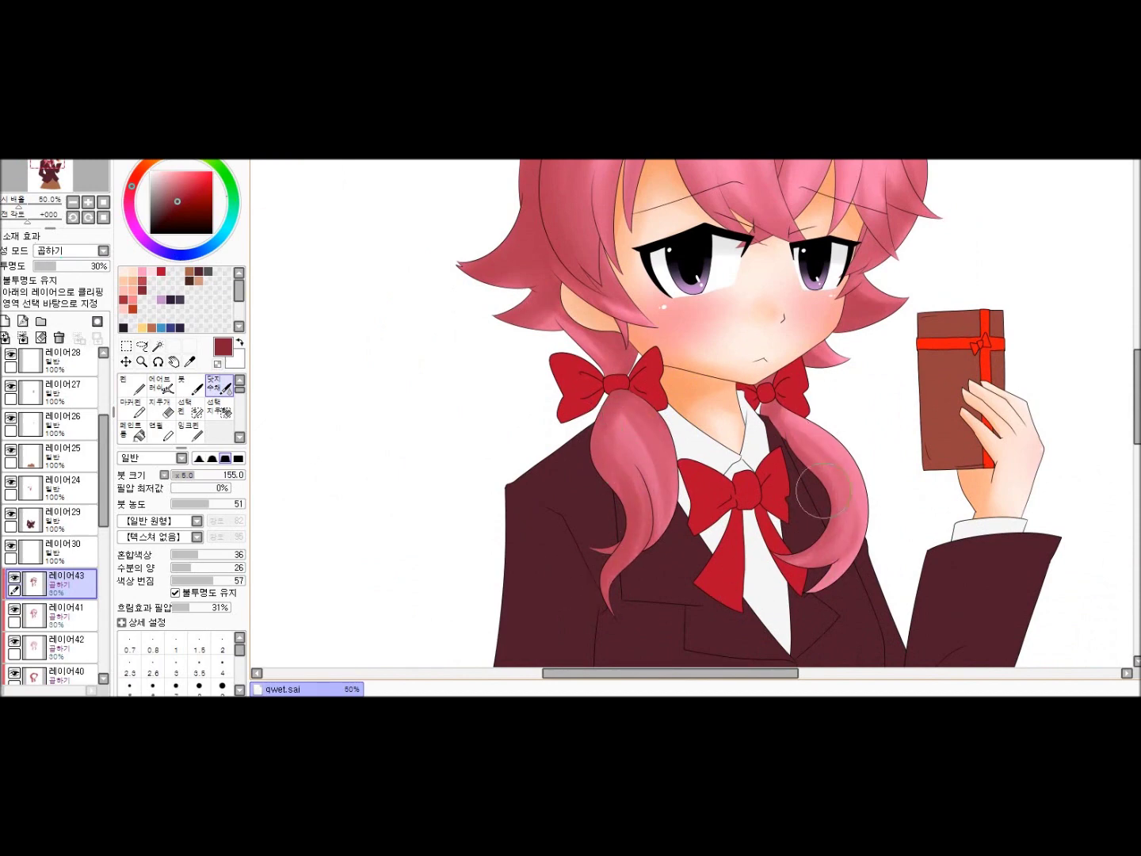
{"action": "scroll", "coordinate": [834, 411], "scroll_direction": "down", "scroll_amount": 2}
{"action": "scroll", "coordinate": [834, 412], "scroll_direction": "up", "scroll_amount": 1}
{"action": "scroll", "coordinate": [51, 515], "scroll_direction": "down", "scroll_amount": 1}
Set the skin shading layers 32, 33 and 34 to Multiply mode
{"action": "scroll", "coordinate": [52, 516], "scroll_direction": "down", "scroll_amount": 3}
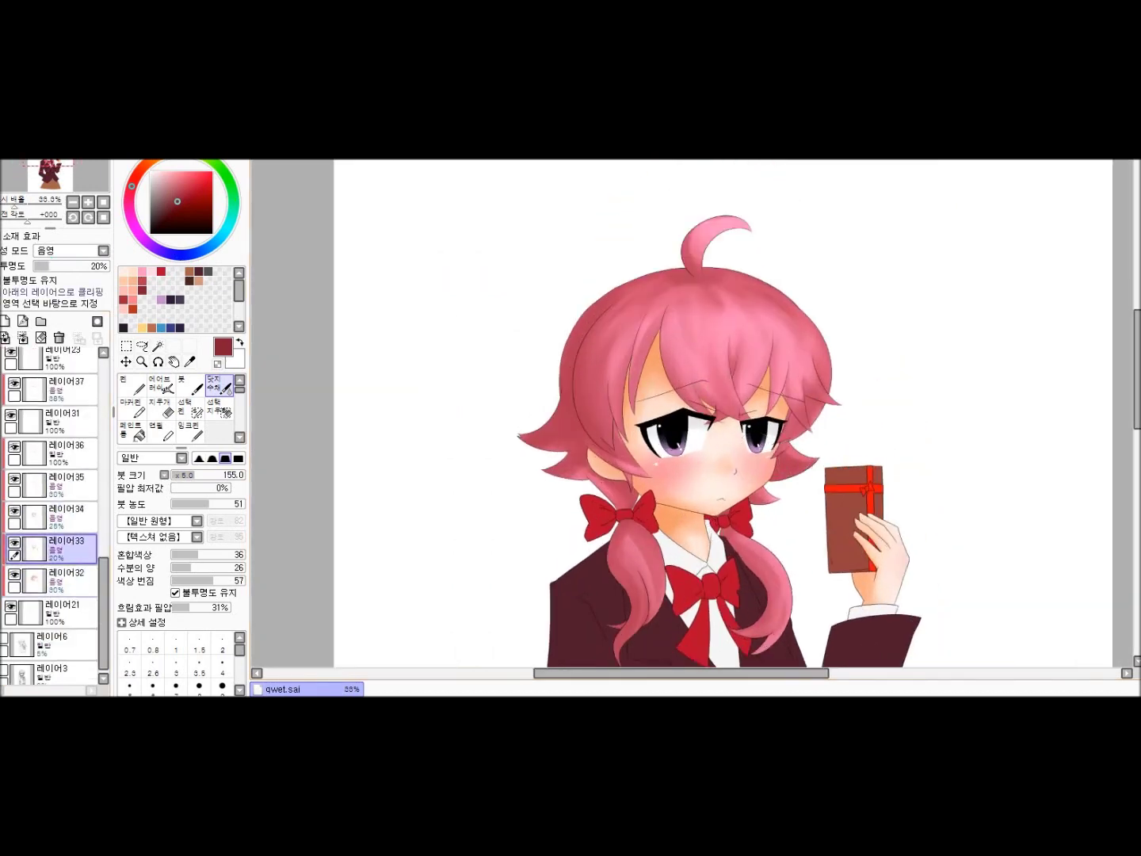
{"action": "left_click", "coordinate": [64, 580]}
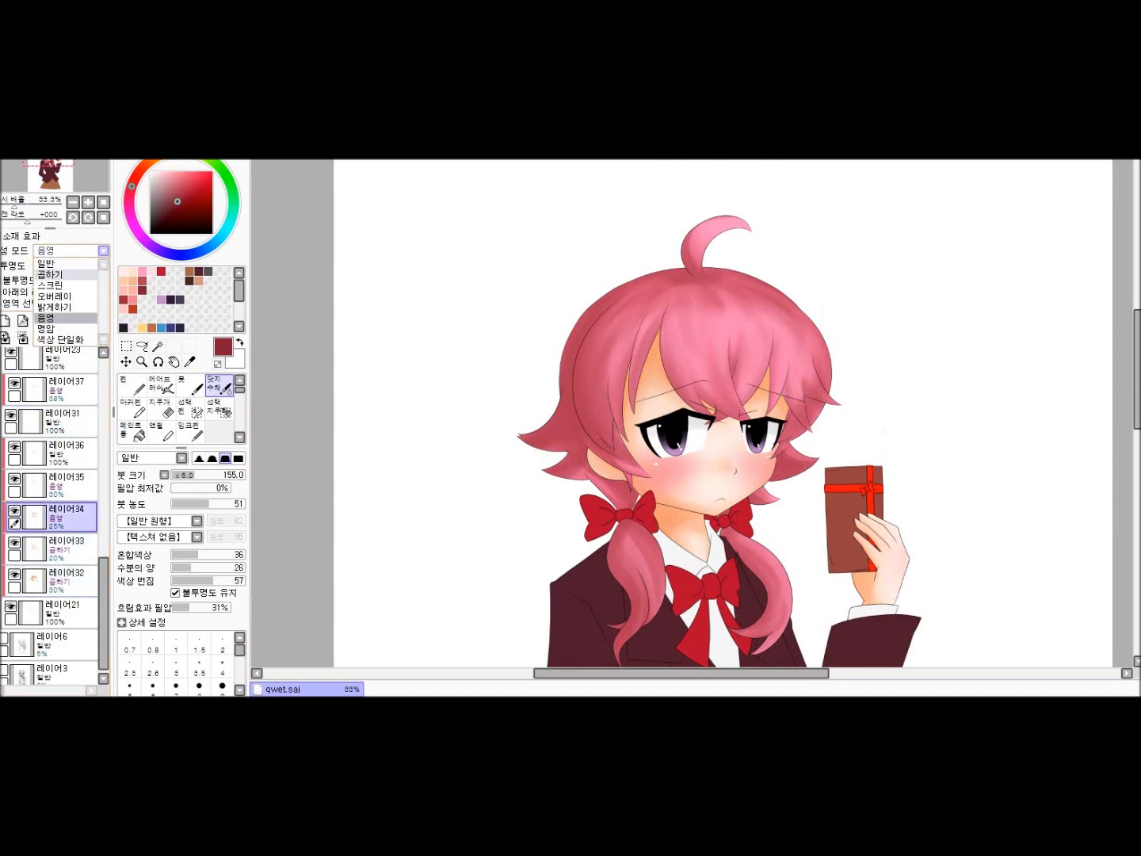
{"action": "scroll", "coordinate": [52, 505], "scroll_direction": "up", "scroll_amount": 5}
Add a clipped layer above the hair shading and airbrush pale pink highlights on the bangs and pigtails at size 340
{"action": "key", "text": "ctrl+shift+n"}
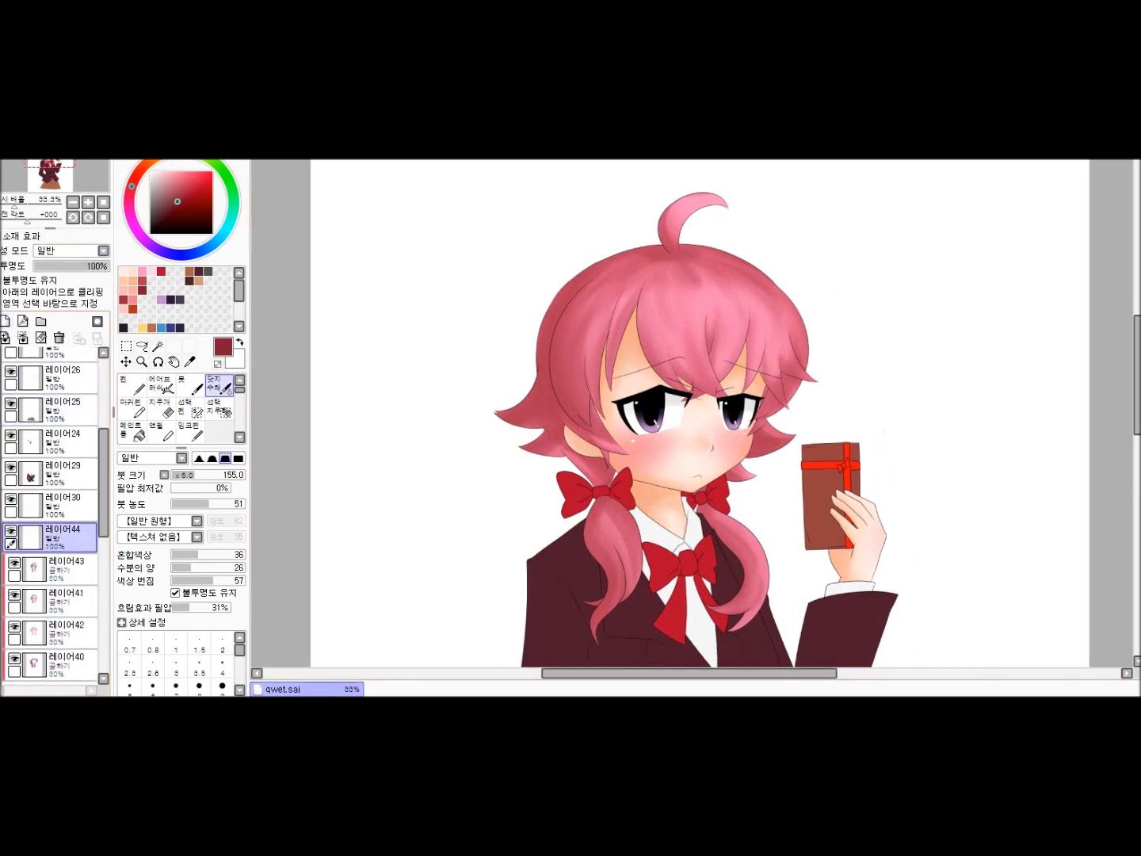
{"action": "left_click", "coordinate": [161, 387]}
{"action": "scroll", "coordinate": [344, 433], "scroll_direction": "up", "scroll_amount": 1}
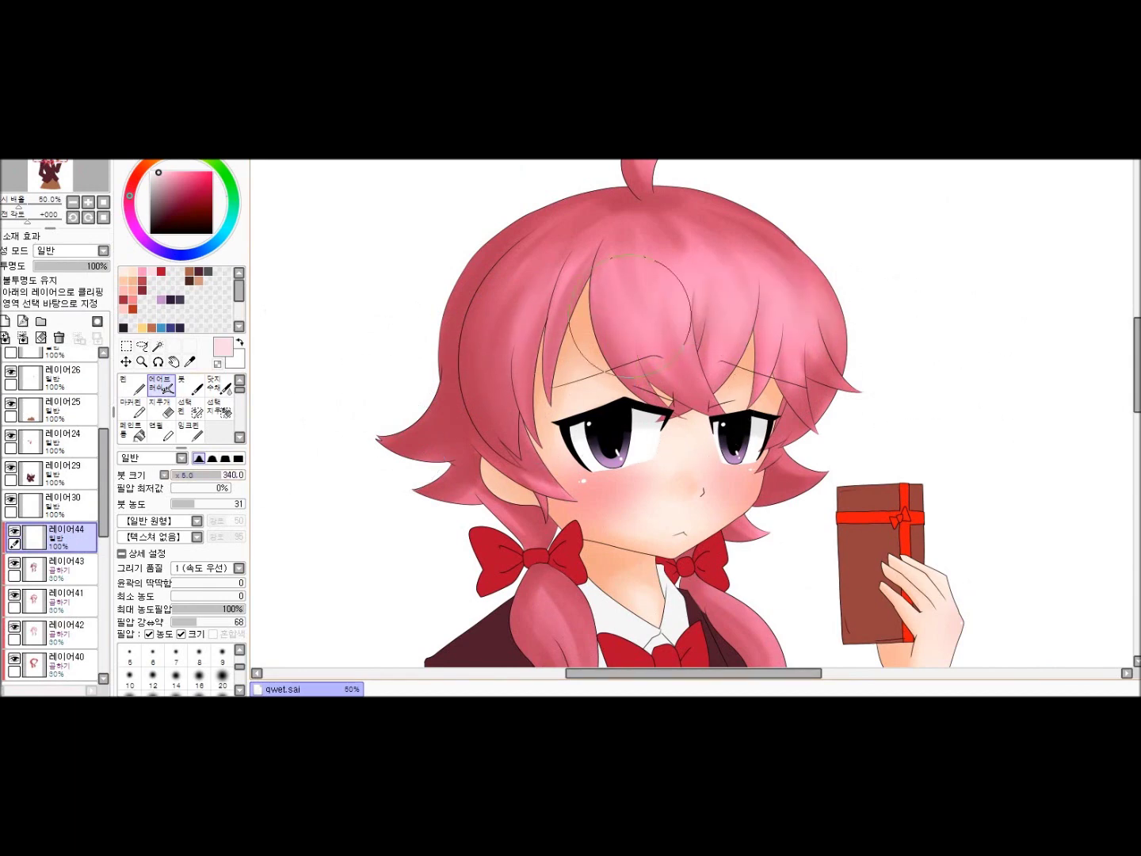
{"action": "scroll", "coordinate": [867, 310], "scroll_direction": "down", "scroll_amount": 1}
{"action": "scroll", "coordinate": [907, 341], "scroll_direction": "up", "scroll_amount": 2}
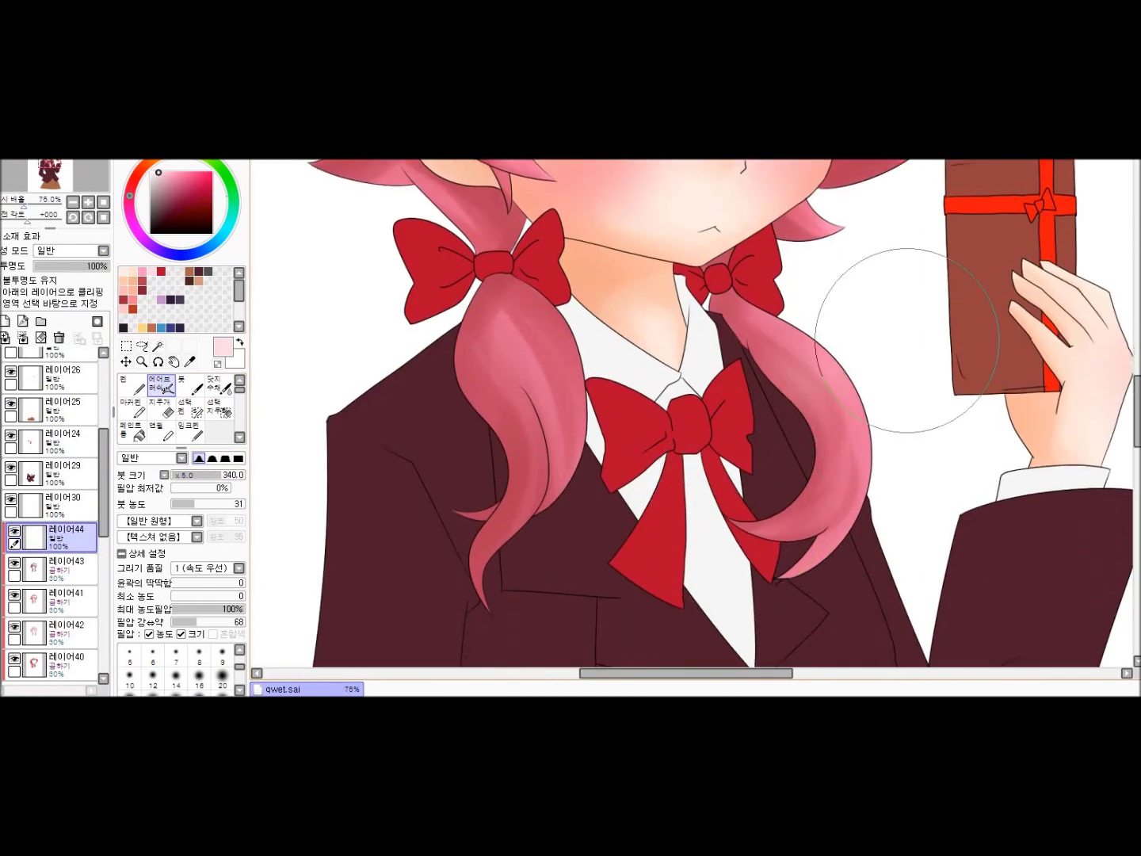
Try Overlay on the hair highlight layer, and set it to Luminosity mode at 80% opacity
{"action": "scroll", "coordinate": [601, 595], "scroll_direction": "down", "scroll_amount": 2}
{"action": "left_click", "coordinate": [69, 250]}
{"action": "left_click", "coordinate": [63, 298]}
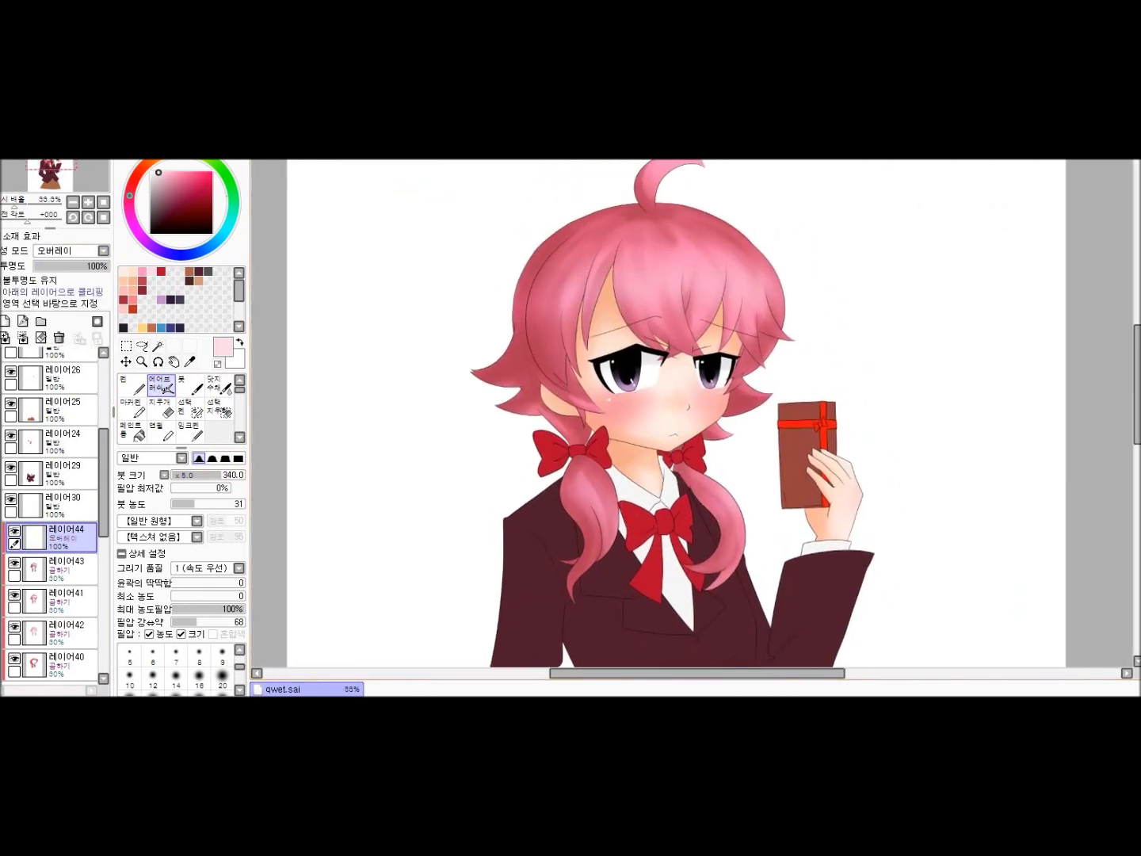
{"action": "left_click", "coordinate": [69, 250]}
{"action": "left_click", "coordinate": [63, 309]}
{"action": "left_click", "coordinate": [94, 266]}
{"action": "scroll", "coordinate": [460, 326], "scroll_direction": "down", "scroll_amount": 1}
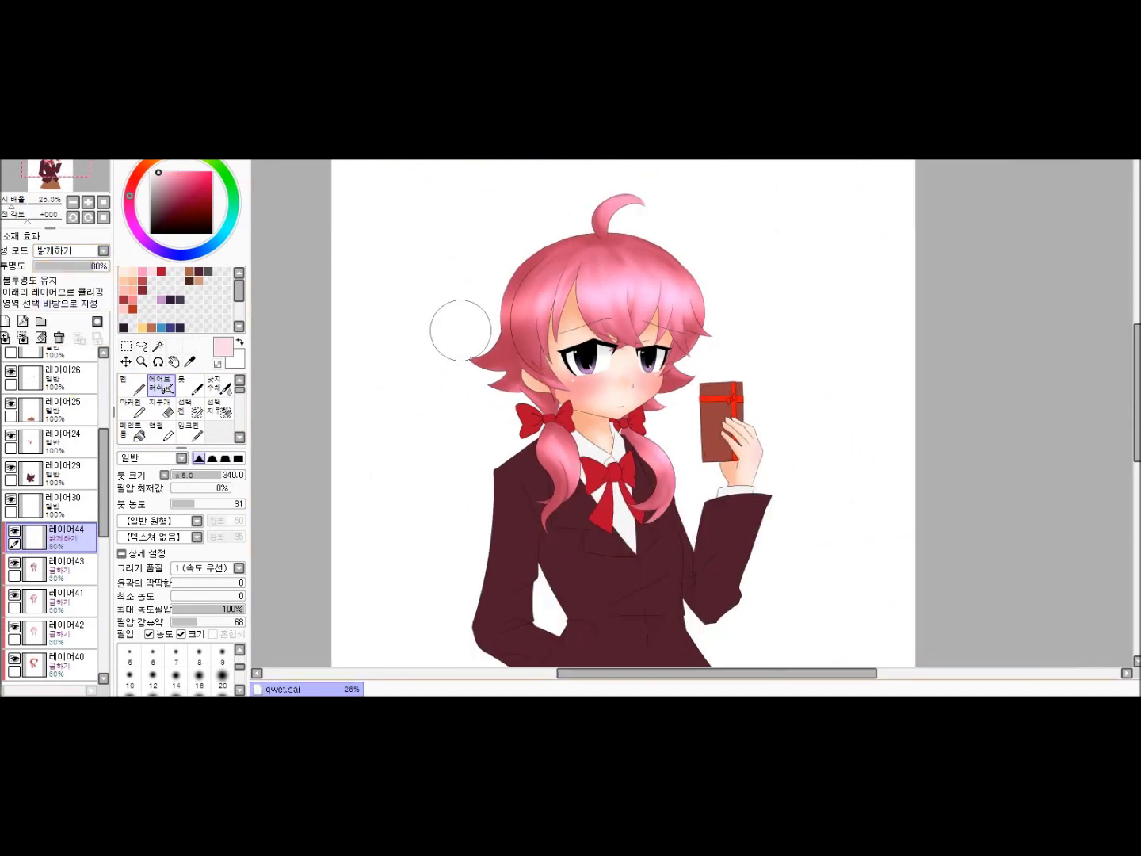
Examine the highlights on the crown, bangs and pigtails both close up and in the whole figure
{"action": "scroll", "coordinate": [459, 325], "scroll_direction": "up", "scroll_amount": 3}
{"action": "scroll", "coordinate": [444, 325], "scroll_direction": "down", "scroll_amount": 1}
{"action": "left_click_drag", "start_coordinate": [412, 338], "coordinate": [389, 488]}
{"action": "key", "text": "b"}
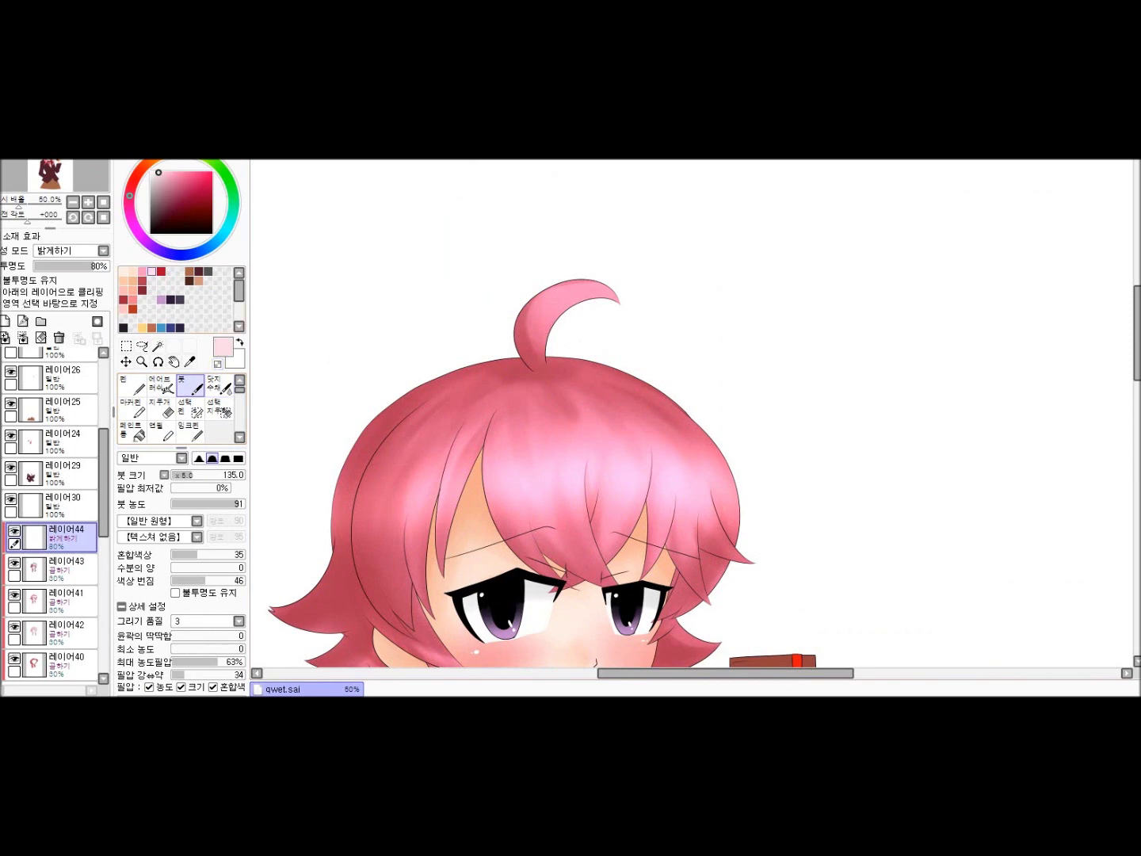
{"action": "key", "text": "v"}
{"action": "scroll", "coordinate": [738, 376], "scroll_direction": "down", "scroll_amount": 2}
{"action": "scroll", "coordinate": [655, 499], "scroll_direction": "up", "scroll_amount": 2}
{"action": "scroll", "coordinate": [673, 492], "scroll_direction": "down", "scroll_amount": 1}
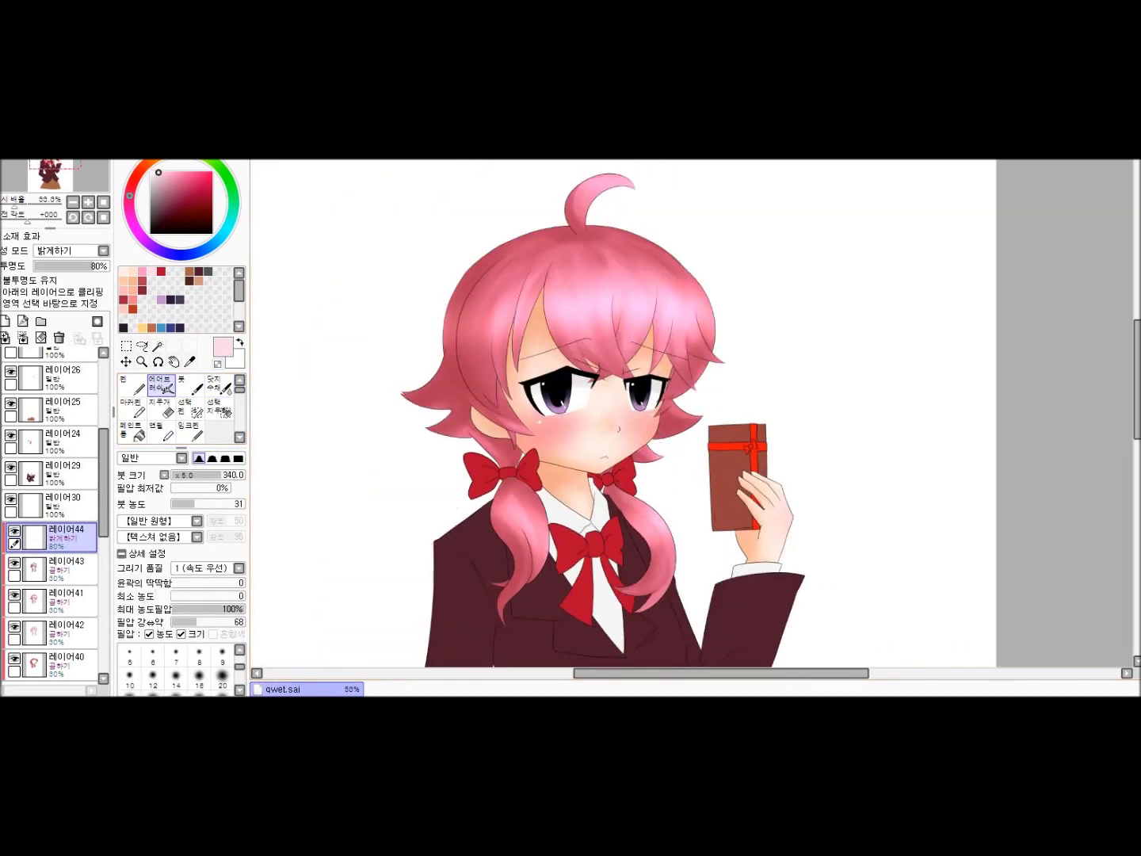
Add a clipped layer above the white shirt, set it to Multiply at 24% opacity, and choose black
{"action": "scroll", "coordinate": [623, 412], "scroll_direction": "down", "scroll_amount": 1}
{"action": "left_click", "coordinate": [5, 321]}
{"action": "left_click", "coordinate": [71, 250]}
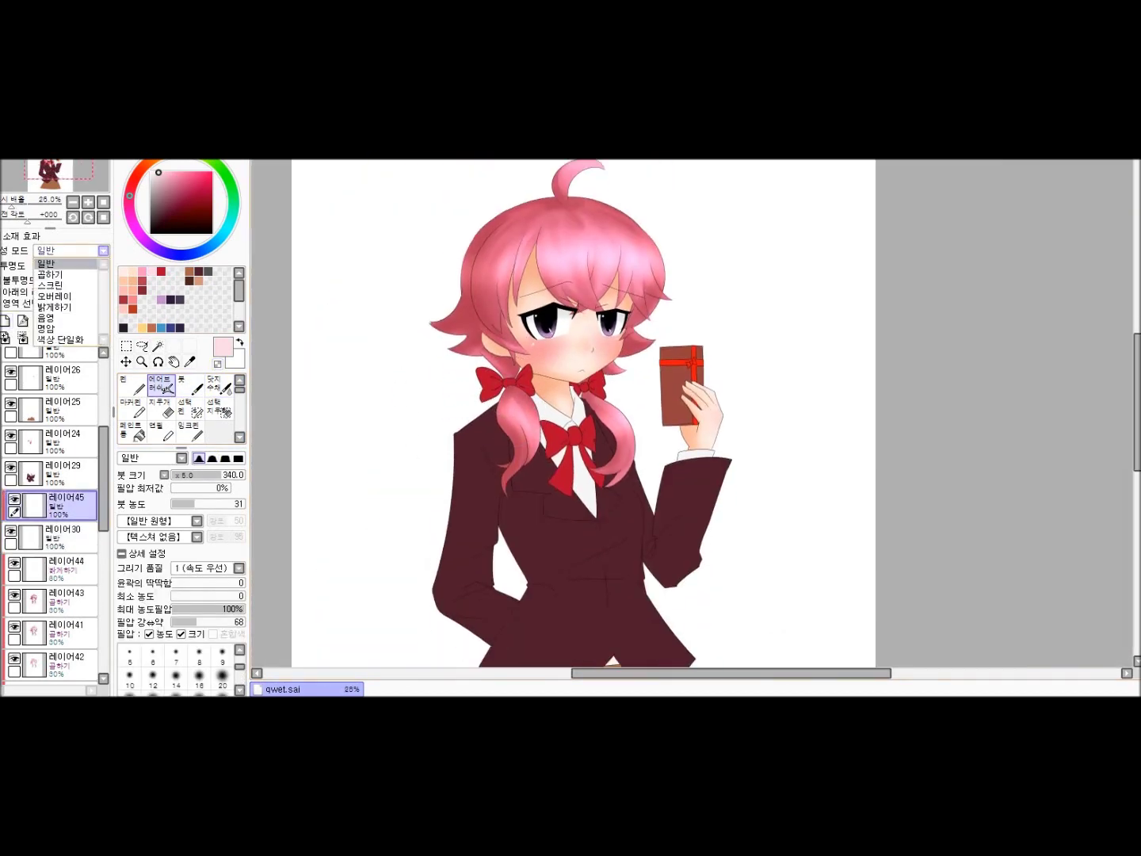
{"action": "left_click", "coordinate": [50, 275]}
{"action": "scroll", "coordinate": [512, 380], "scroll_direction": "up", "scroll_amount": 3}
Paint shadows on the collar and shirt front with the brush at size 135 and blend them with the watercolour tool at size 155
{"action": "key", "text": "b"}
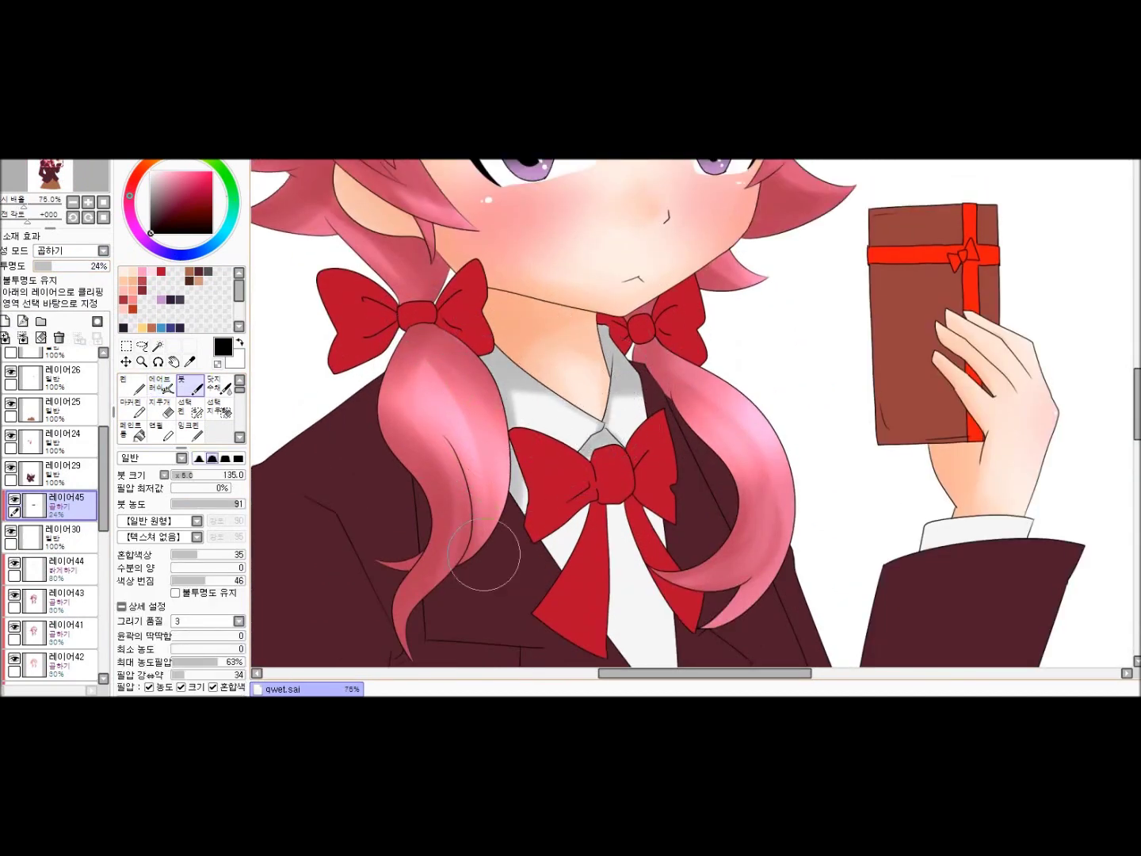
{"action": "scroll", "coordinate": [602, 515], "scroll_direction": "down", "scroll_amount": 4}
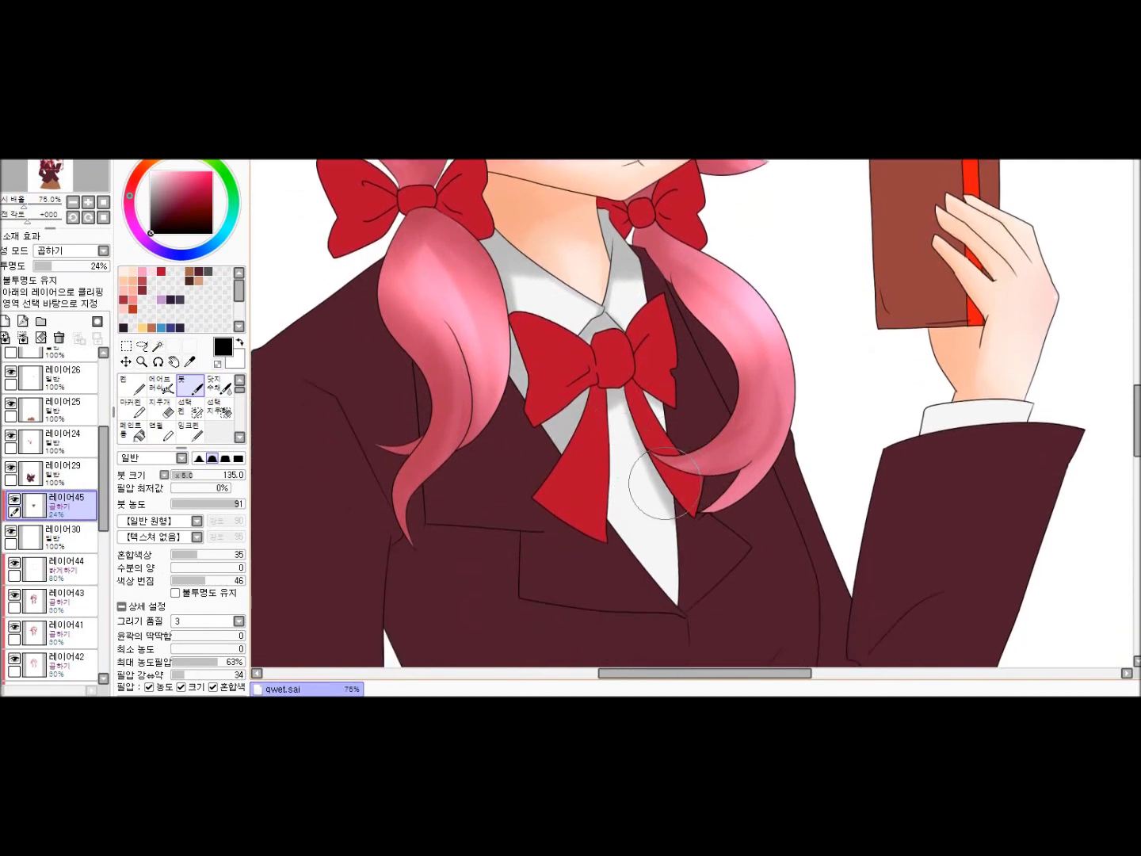
{"action": "key", "text": "c"}
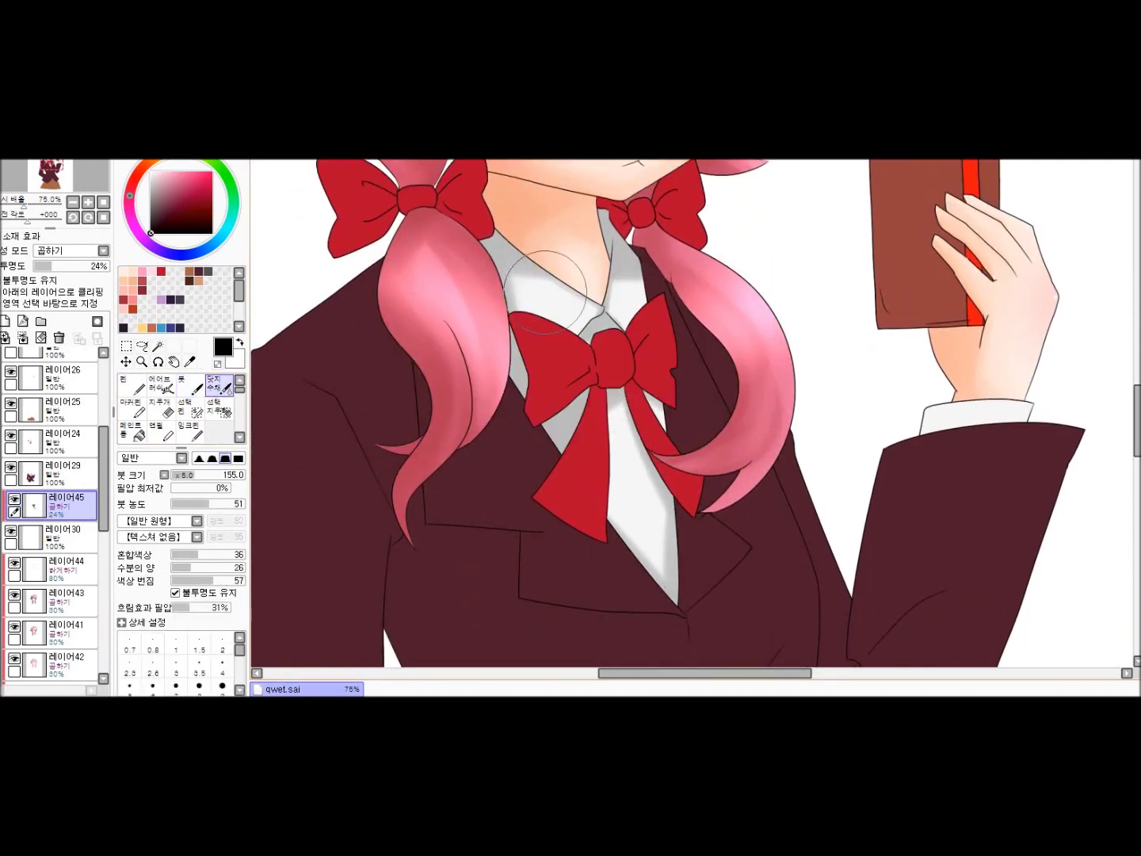
{"action": "scroll", "coordinate": [626, 418], "scroll_direction": "down", "scroll_amount": 3}
{"action": "scroll", "coordinate": [756, 566], "scroll_direction": "up", "scroll_amount": 3}
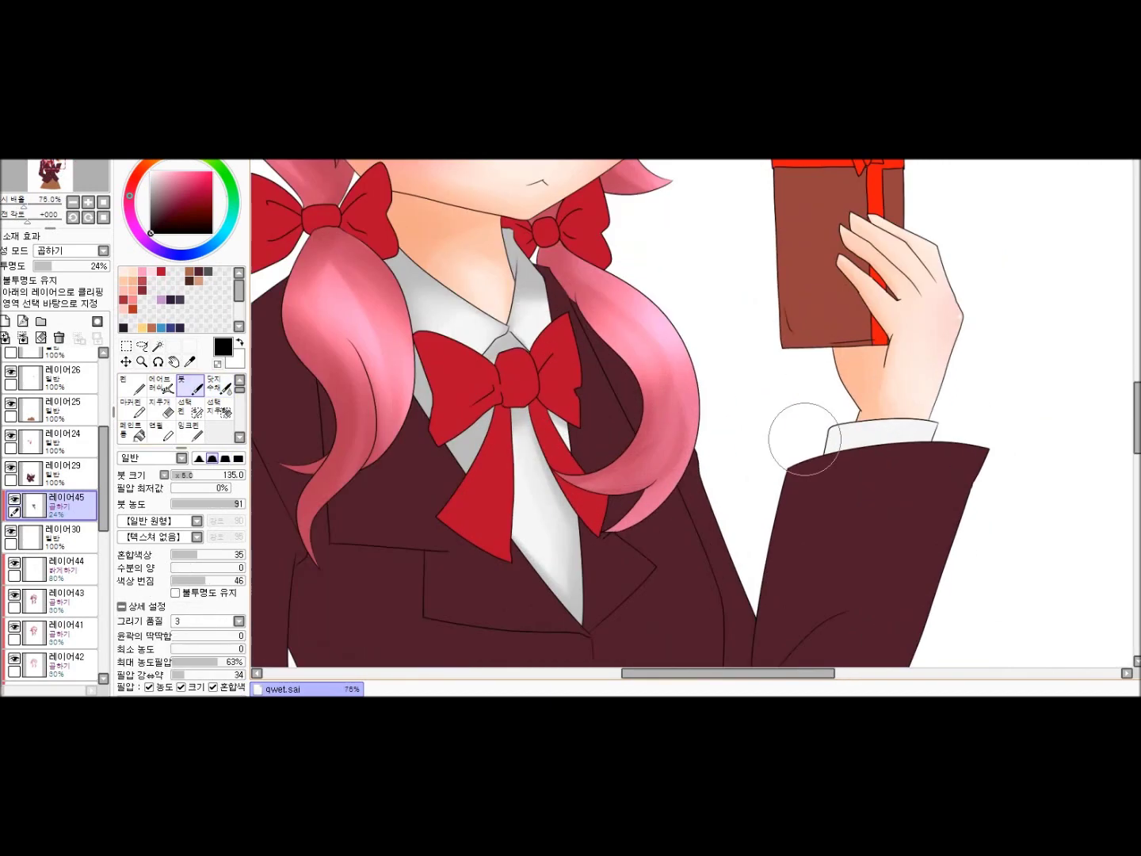
Shade the shirt cuff at the raised hand and the shirt gap below the jacket with the pen at sizes 12 and 29
{"action": "scroll", "coordinate": [902, 365], "scroll_direction": "down", "scroll_amount": 1}
{"action": "key", "text": "n"}
{"action": "scroll", "coordinate": [714, 396], "scroll_direction": "down", "scroll_amount": 3}
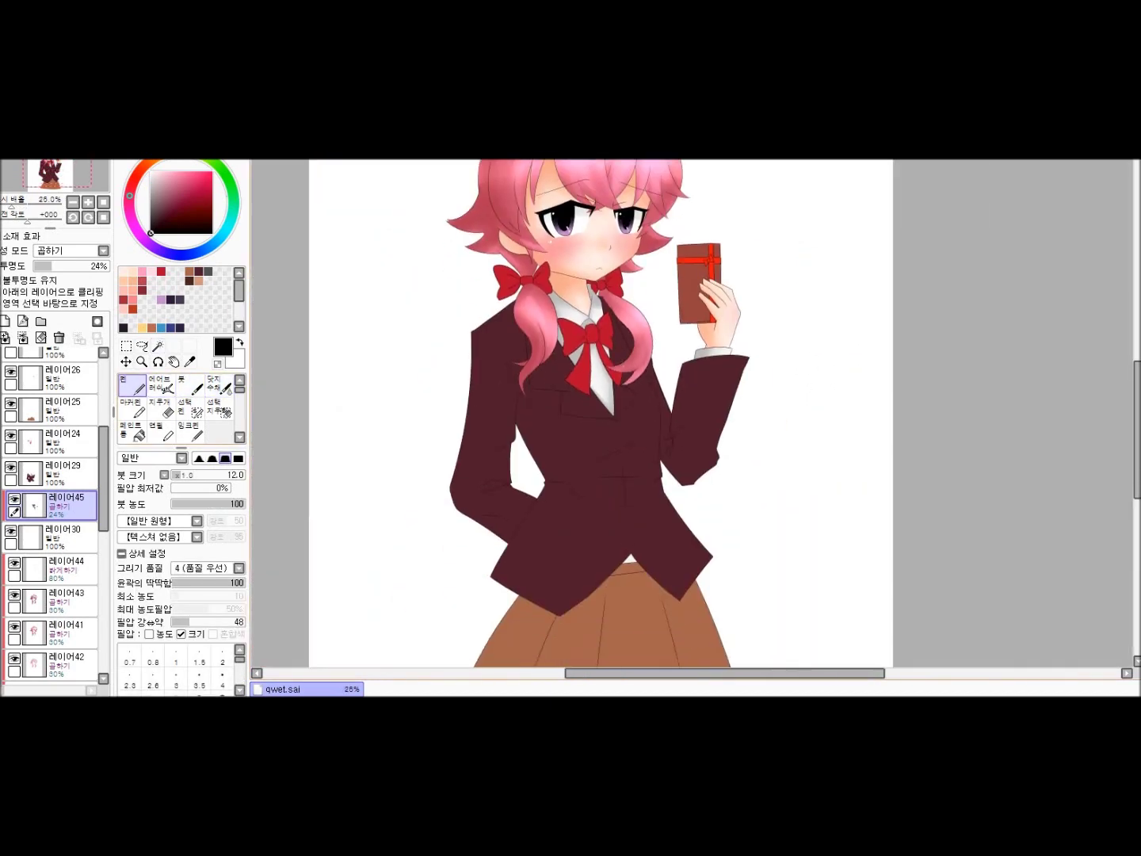
{"action": "scroll", "coordinate": [693, 406], "scroll_direction": "up", "scroll_amount": 4}
{"action": "scroll", "coordinate": [634, 527], "scroll_direction": "down", "scroll_amount": 3}
{"action": "scroll", "coordinate": [516, 413], "scroll_direction": "up", "scroll_amount": 2}
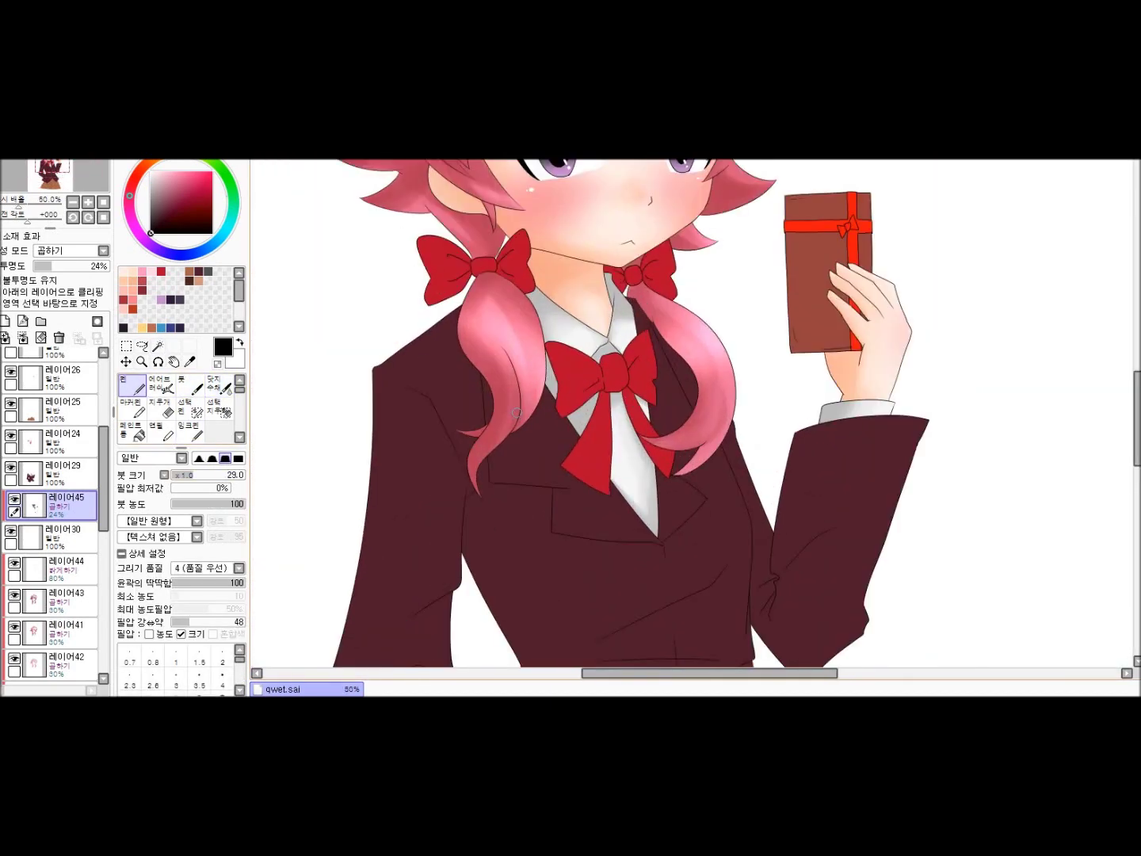
Add a clipped Multiply layer above the jacket at 29% opacity and airbrush black shading around the collar and shoulder at size 340
{"action": "left_click", "coordinate": [64, 467]}
{"action": "left_click", "coordinate": [5, 321]}
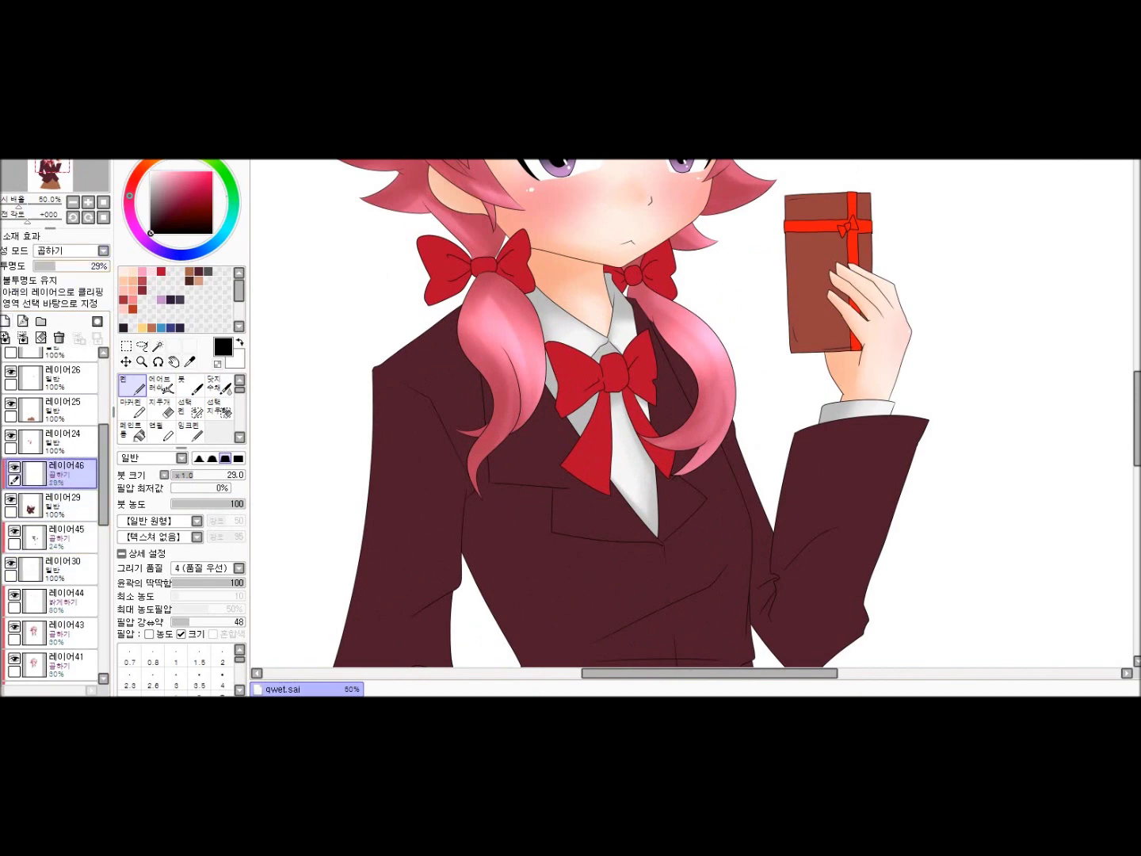
{"action": "key", "text": "v"}
{"action": "scroll", "coordinate": [535, 433], "scroll_direction": "down", "scroll_amount": 2}
{"action": "scroll", "coordinate": [394, 396], "scroll_direction": "up", "scroll_amount": 3}
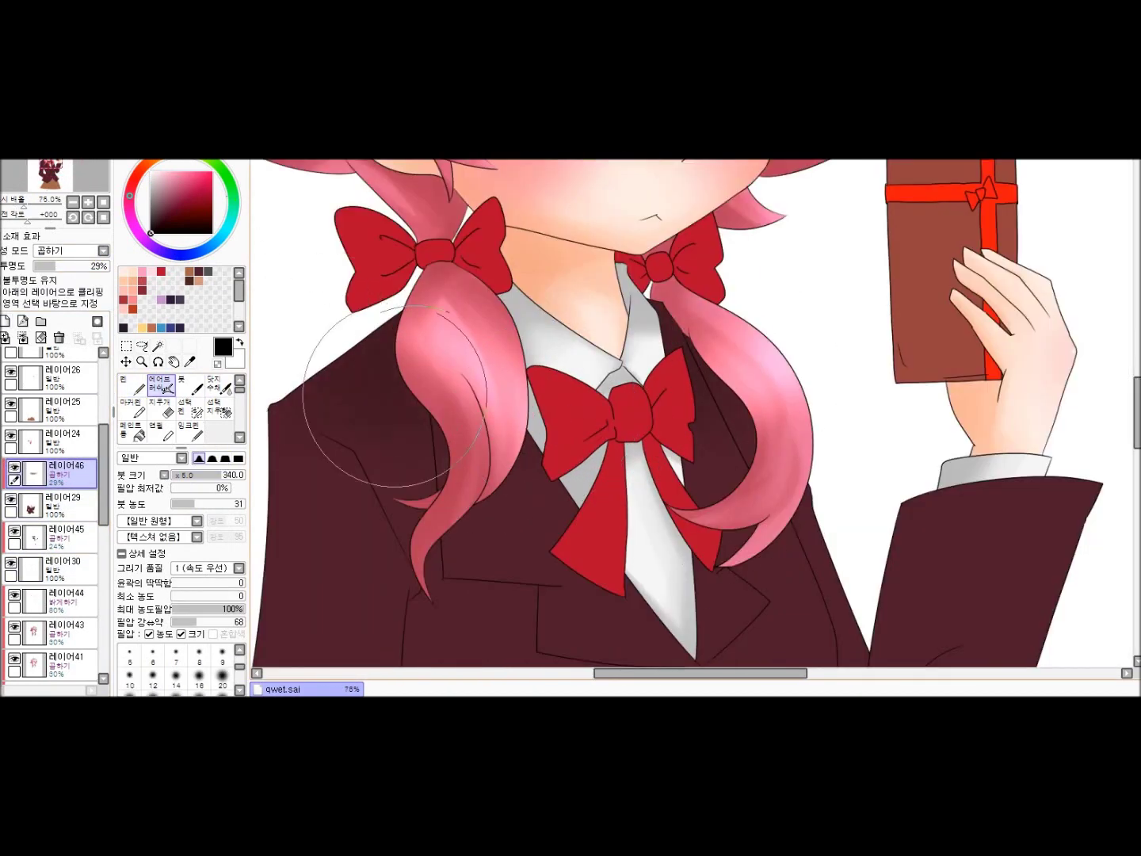
Lower the jacket shading layer to 27% opacity and airbrush soft shadows down the torso, sleeves and waist
{"action": "scroll", "coordinate": [394, 395], "scroll_direction": "down", "scroll_amount": 2}
{"action": "scroll", "coordinate": [431, 482], "scroll_direction": "down", "scroll_amount": 1}
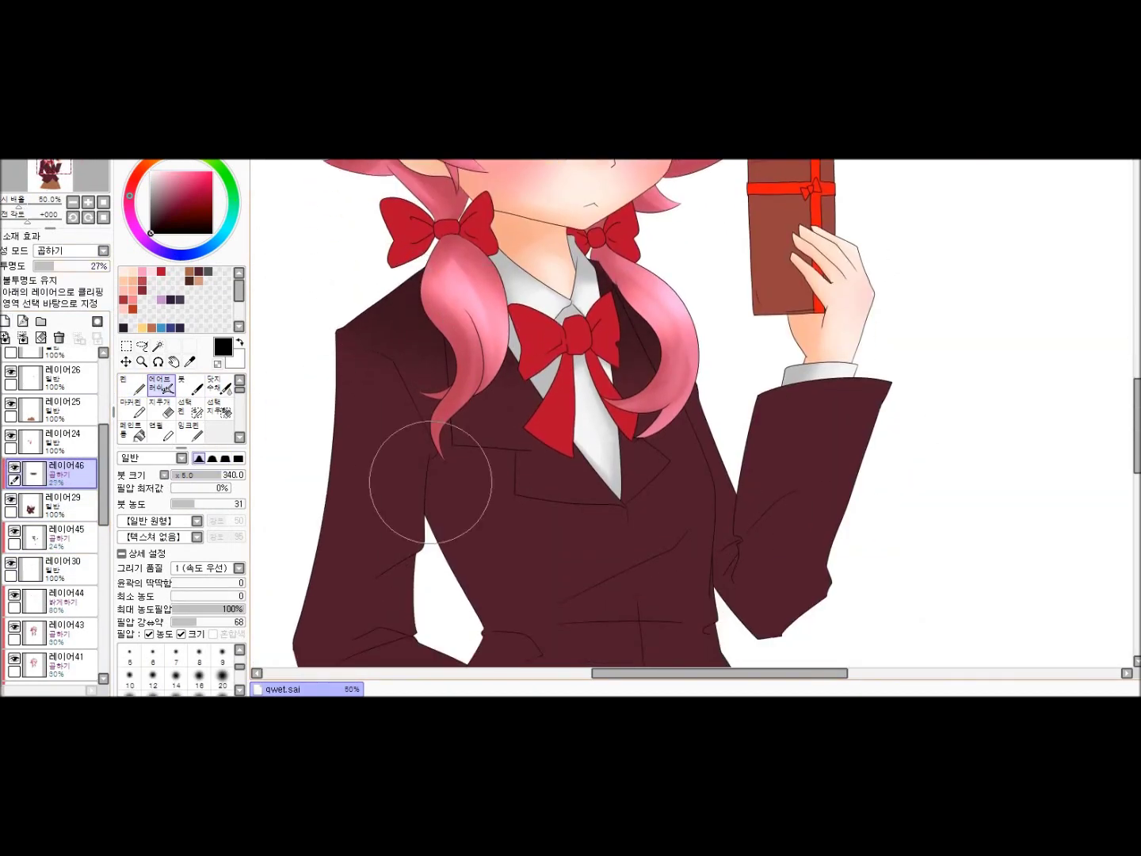
{"action": "scroll", "coordinate": [458, 451], "scroll_direction": "down", "scroll_amount": 1}
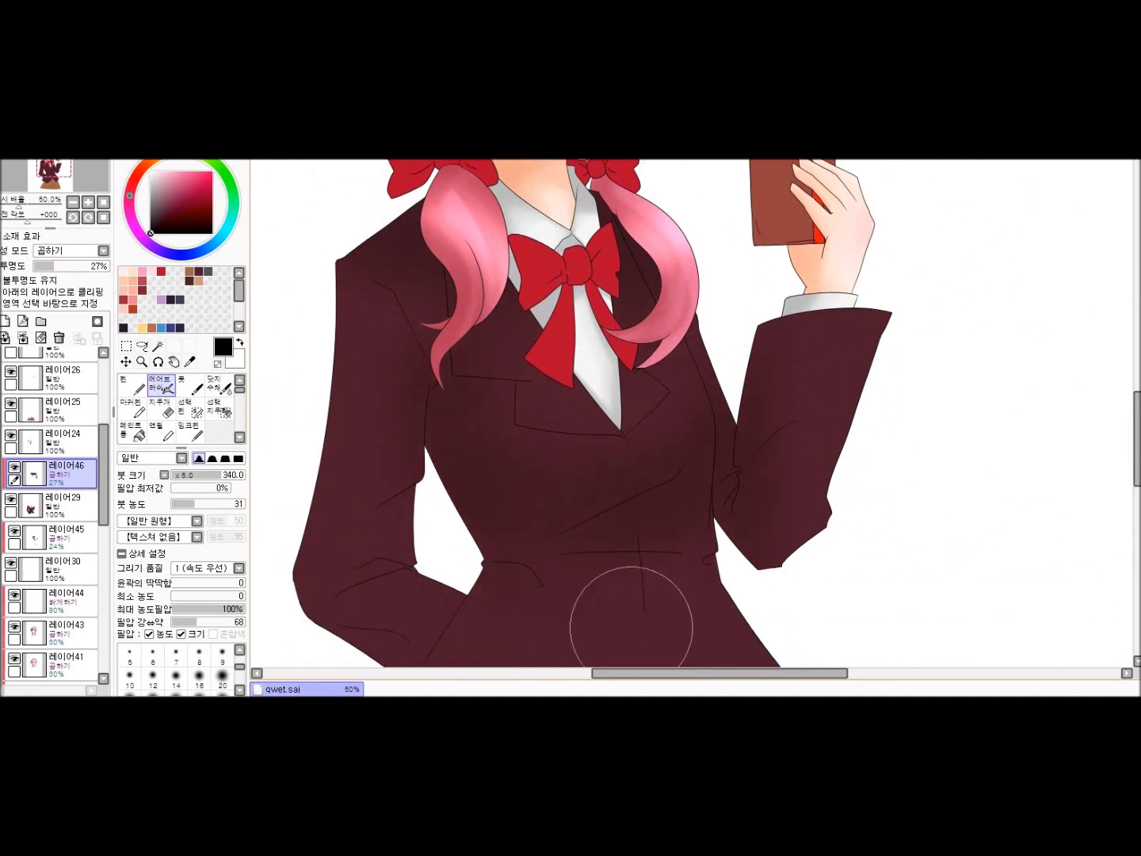
{"action": "scroll", "coordinate": [554, 586], "scroll_direction": "down", "scroll_amount": 1}
{"action": "scroll", "coordinate": [682, 421], "scroll_direction": "down", "scroll_amount": 1}
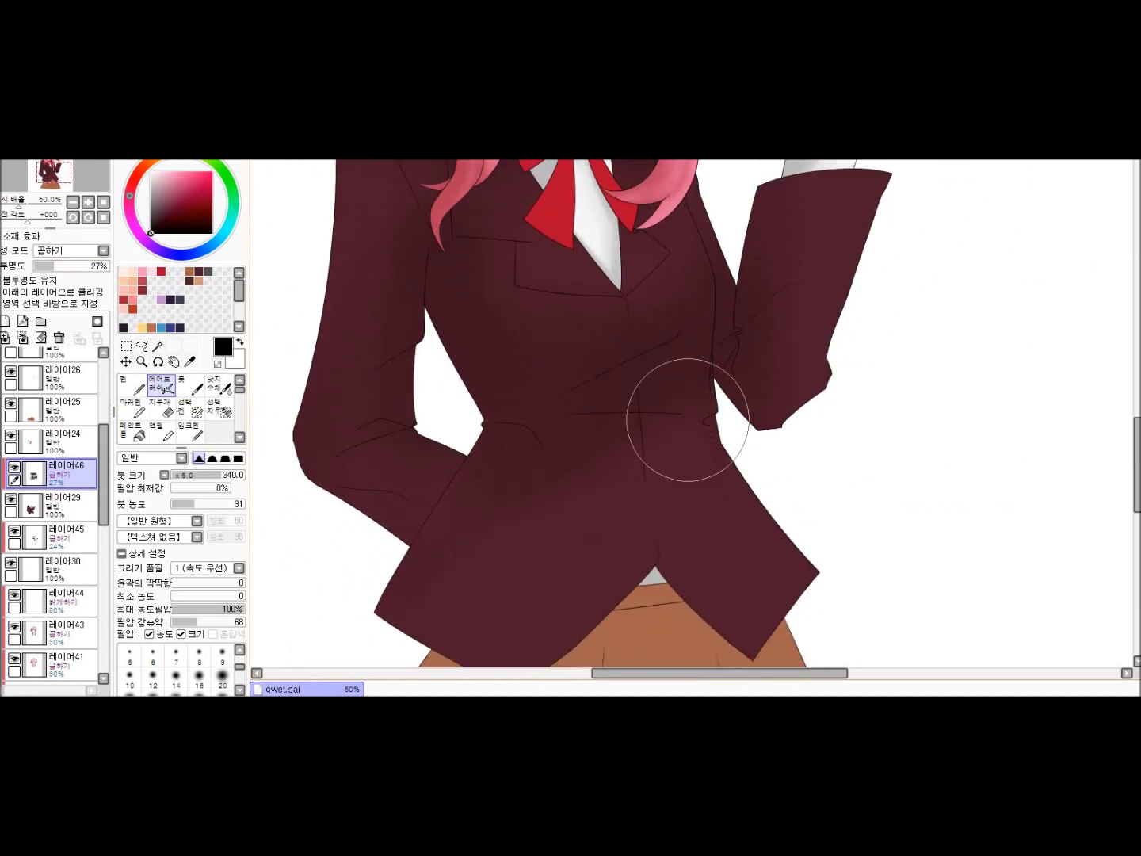
{"action": "scroll", "coordinate": [653, 548], "scroll_direction": "down", "scroll_amount": 1}
Paint broader jacket shadows on the shoulder and beneath the chest with the brush at size 300
{"action": "key", "text": "b"}
{"action": "scroll", "coordinate": [581, 313], "scroll_direction": "up", "scroll_amount": 2}
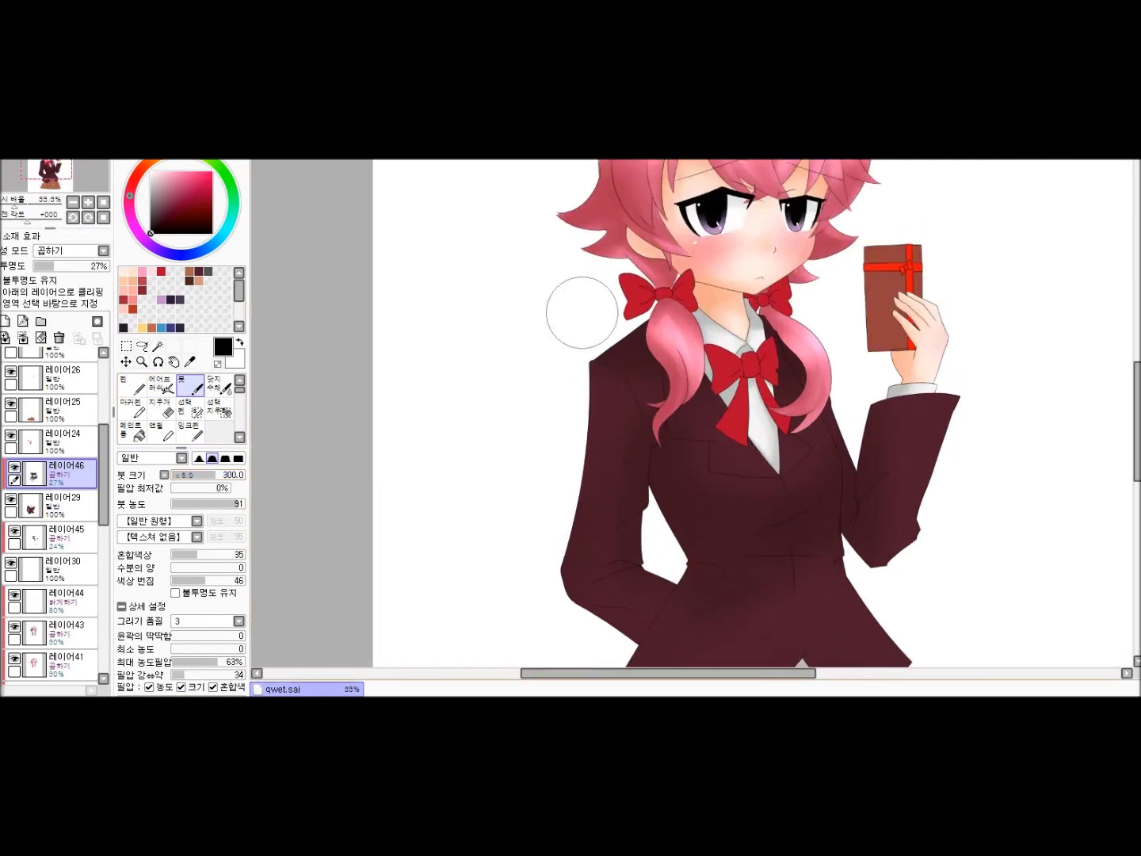
{"action": "scroll", "coordinate": [803, 494], "scroll_direction": "up", "scroll_amount": 1}
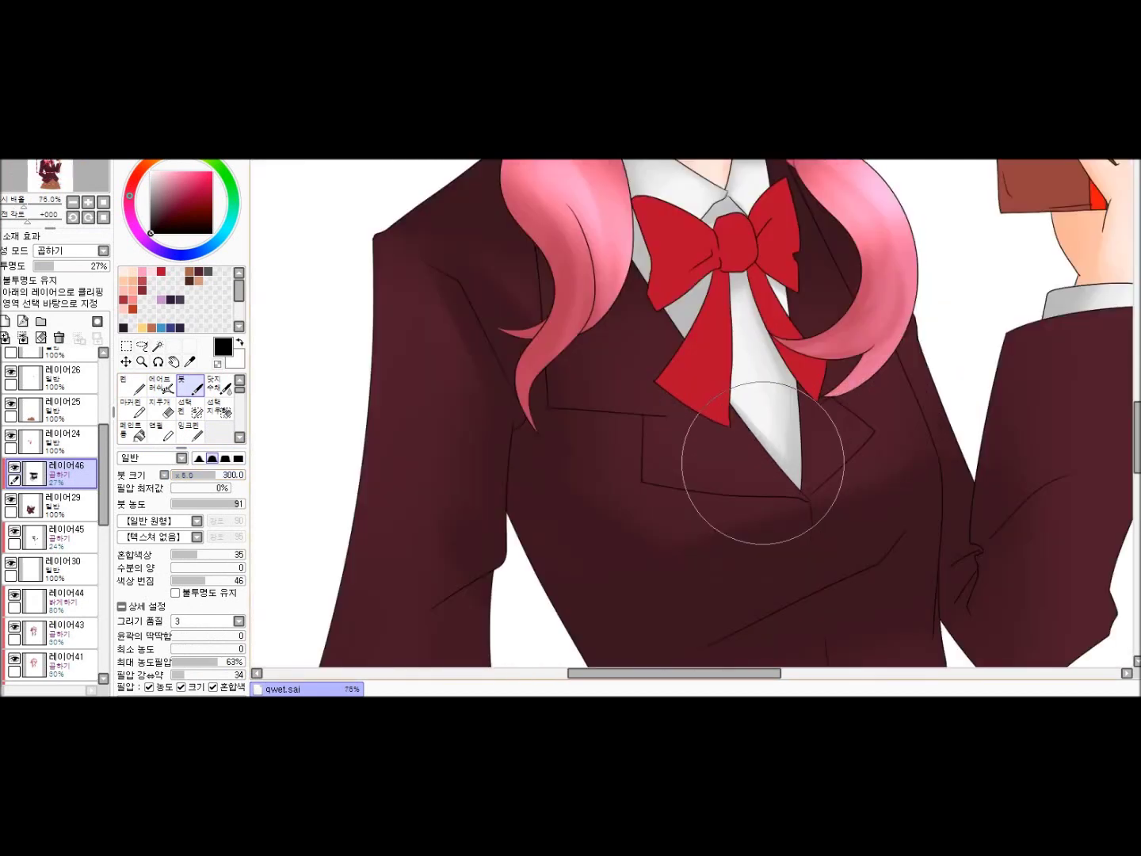
{"action": "scroll", "coordinate": [726, 460], "scroll_direction": "up", "scroll_amount": 1}
Reduce the brush to size 120 and paint fold shadows along the lapels, both sleeves and the waist seam
{"action": "key", "text": "bracketleft"}
{"action": "key", "text": "bracketleft"}
{"action": "key", "text": "bracketleft"}
{"action": "key", "text": "bracketleft"}
{"action": "scroll", "coordinate": [774, 517], "scroll_direction": "down", "scroll_amount": 2}
{"action": "scroll", "coordinate": [832, 556], "scroll_direction": "up", "scroll_amount": 1}
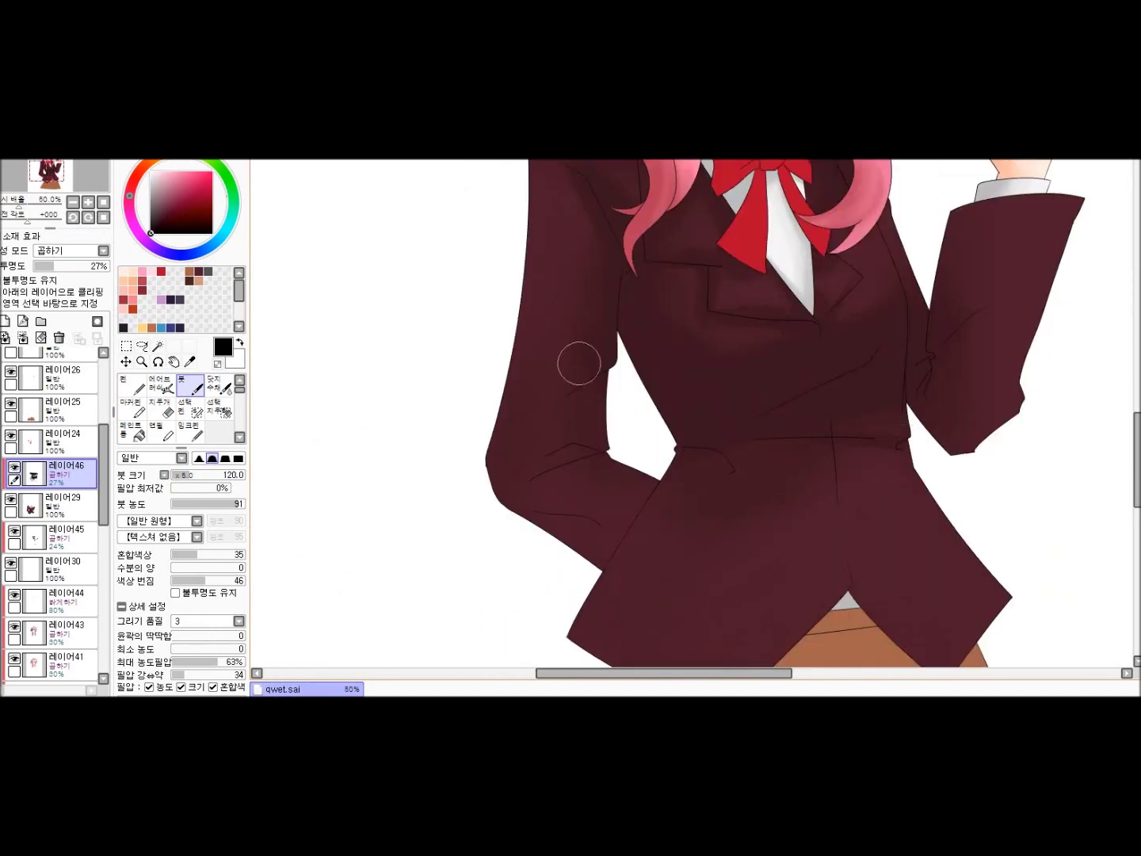
{"action": "scroll", "coordinate": [568, 532], "scroll_direction": "up", "scroll_amount": 2}
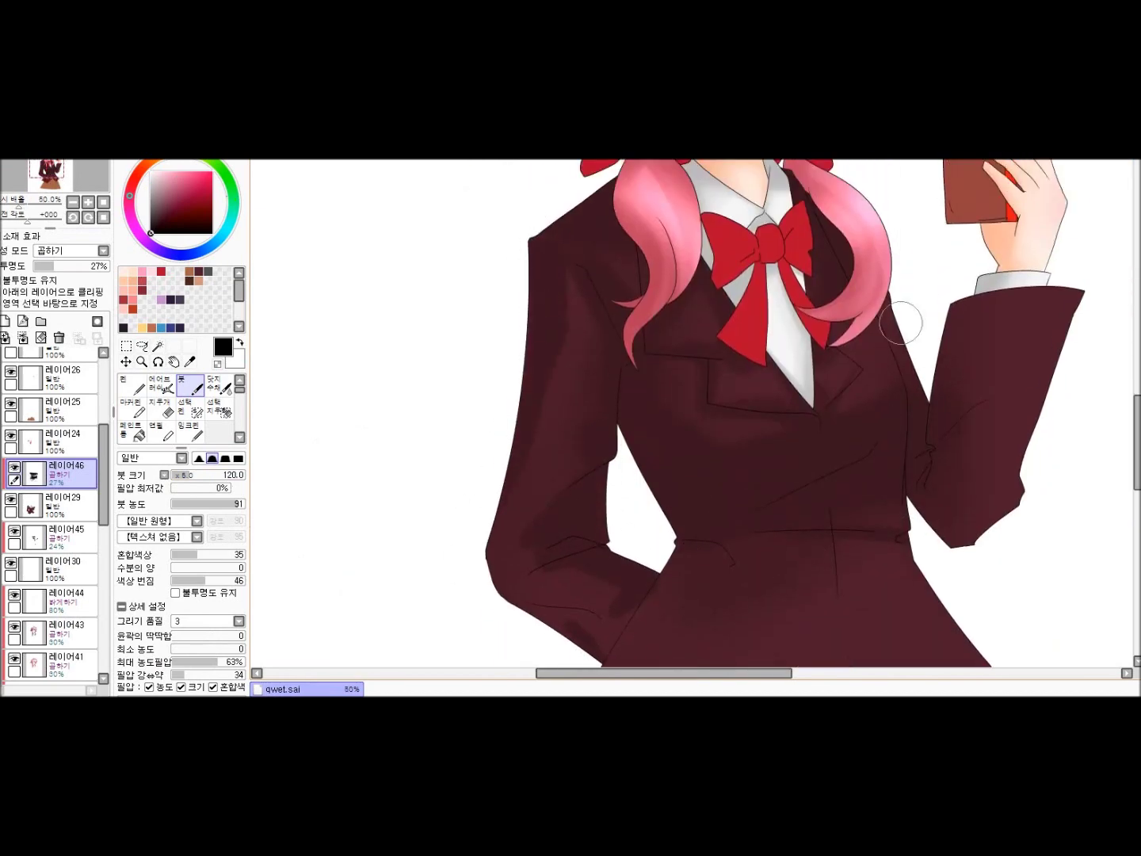
{"action": "scroll", "coordinate": [988, 526], "scroll_direction": "down", "scroll_amount": 2}
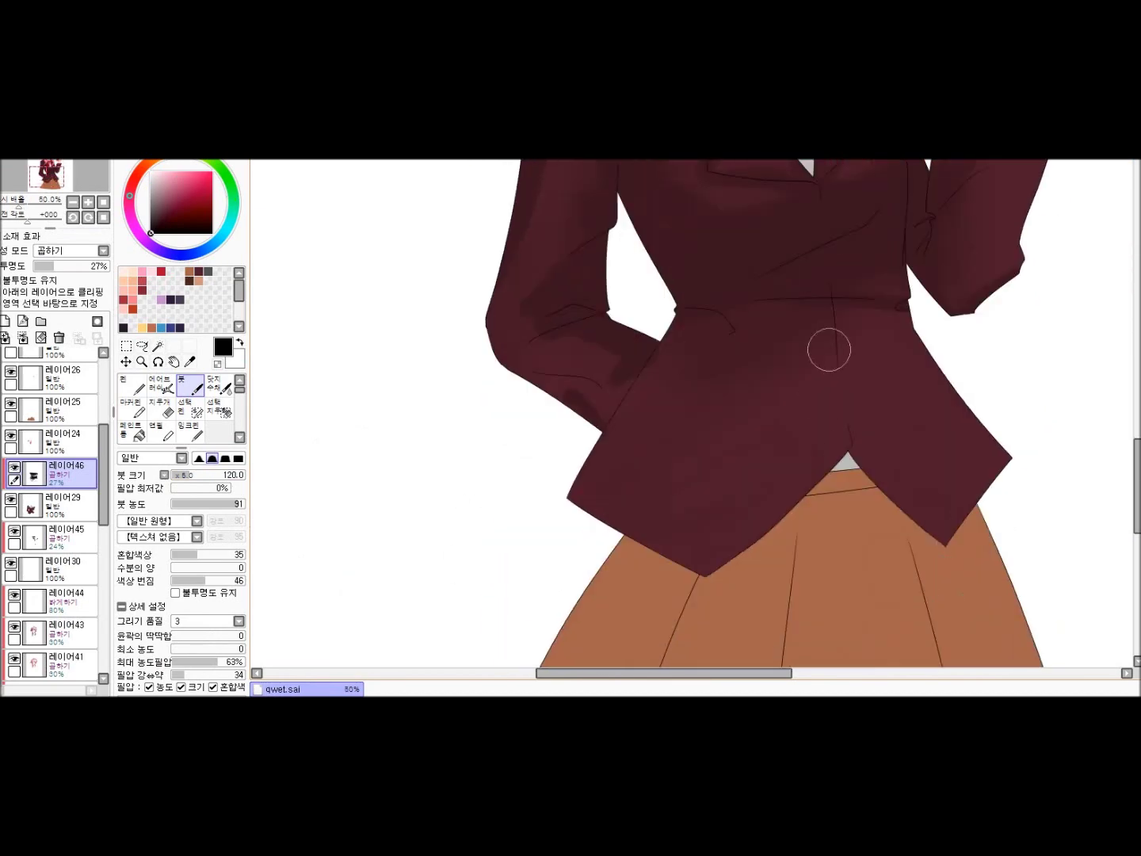
Paint fold shadows on the jacket's flared part below the waist and blend them with the watercolor brush at size 275
{"action": "mouse_move", "coordinate": [684, 355]}
{"action": "left_mouse_down"}
{"action": "mouse_move", "coordinate": [731, 347]}
{"action": "mouse_move", "coordinate": [636, 393]}
{"action": "mouse_move", "coordinate": [621, 413]}
{"action": "mouse_move", "coordinate": [657, 524]}
{"action": "mouse_move", "coordinate": [698, 534]}
{"action": "mouse_move", "coordinate": [726, 558]}
{"action": "left_mouse_up"}
{"action": "scroll", "coordinate": [725, 558], "scroll_direction": "down", "scroll_amount": 1}
{"action": "key", "text": "b"}
{"action": "scroll", "coordinate": [692, 404], "scroll_direction": "up", "scroll_amount": 1}
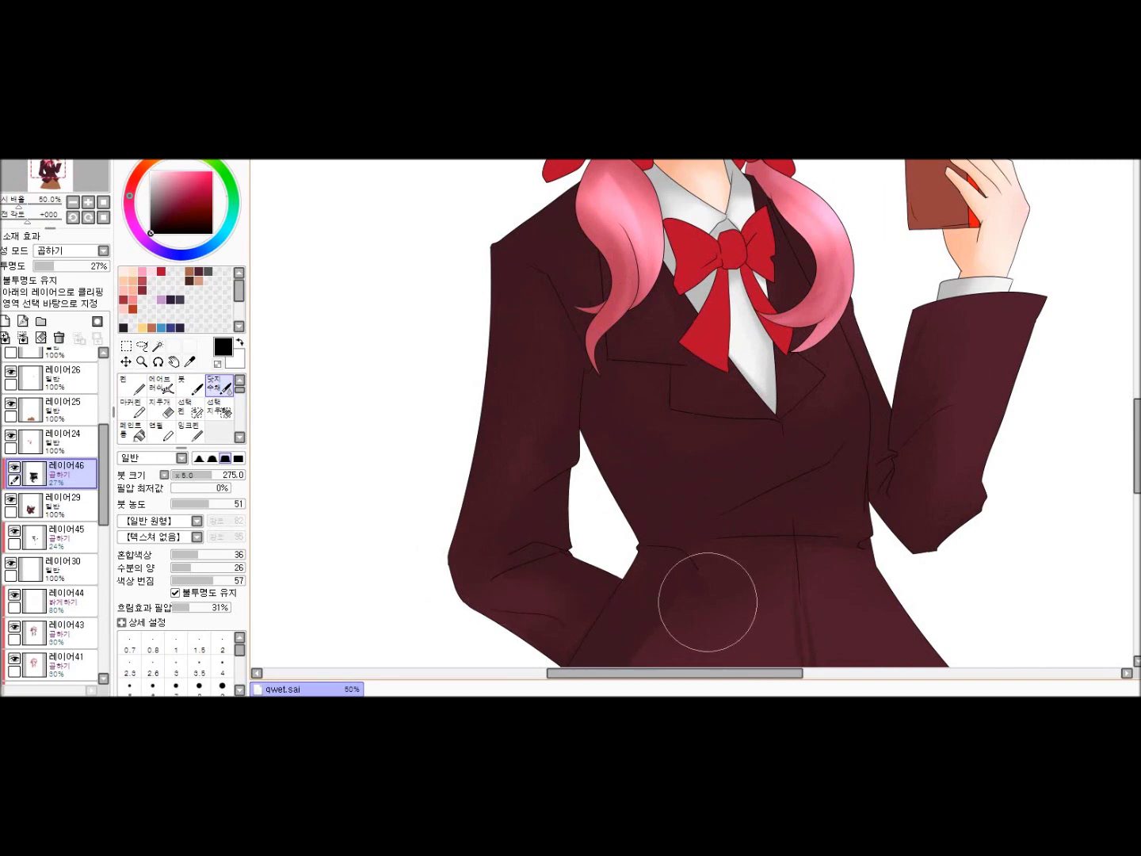
{"action": "scroll", "coordinate": [708, 604], "scroll_direction": "down", "scroll_amount": 3}
{"action": "scroll", "coordinate": [691, 568], "scroll_direction": "down", "scroll_amount": 2}
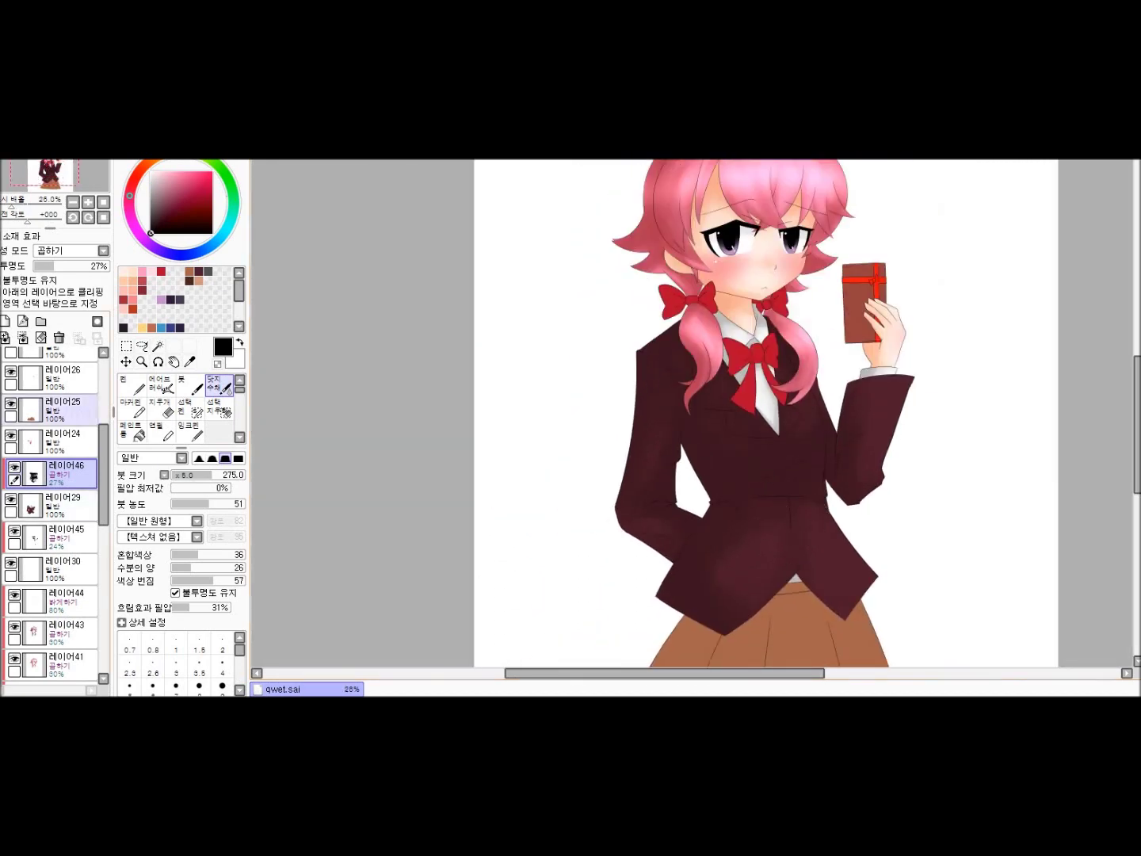
Set the jacket shading to 20% opacity and paint shirt collar shadows at size 150 on a new clipped Multiply layer at 17%
{"action": "key", "text": "ctrl+shift+n"}
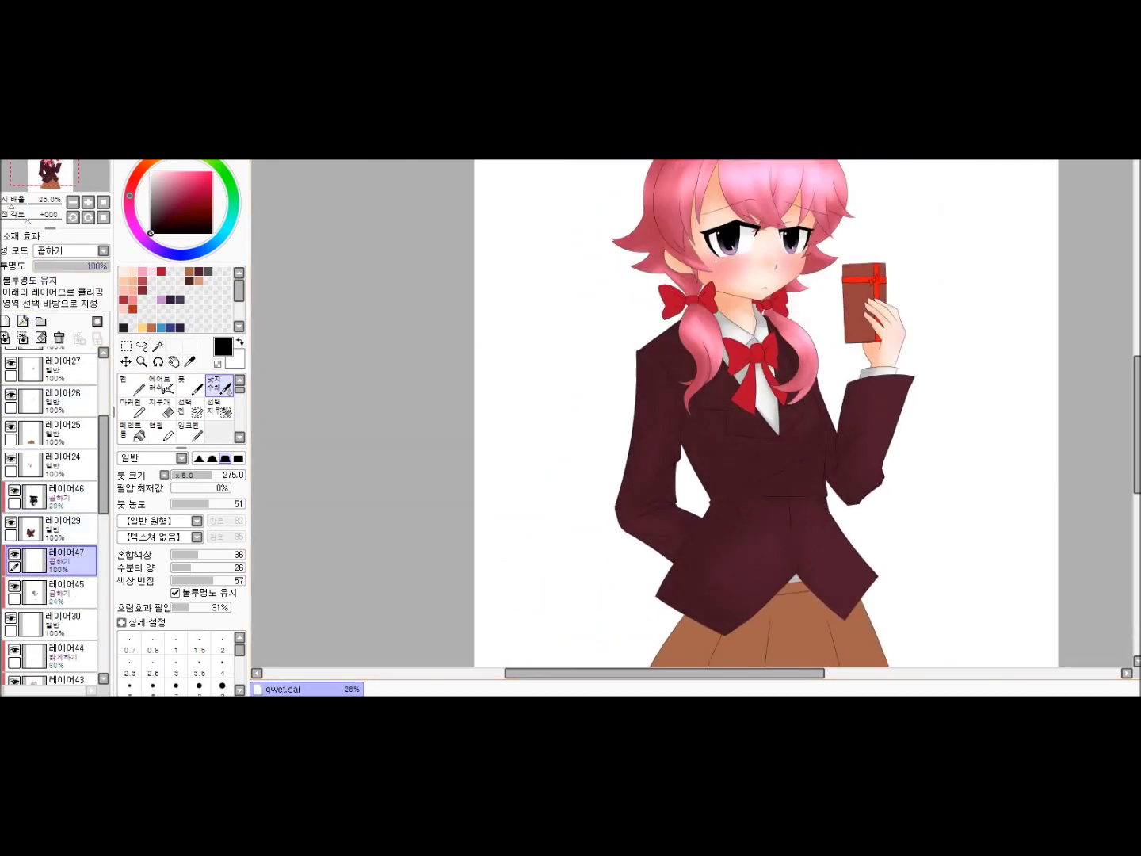
{"action": "key", "text": "b"}
{"action": "scroll", "coordinate": [773, 309], "scroll_direction": "up", "scroll_amount": 3}
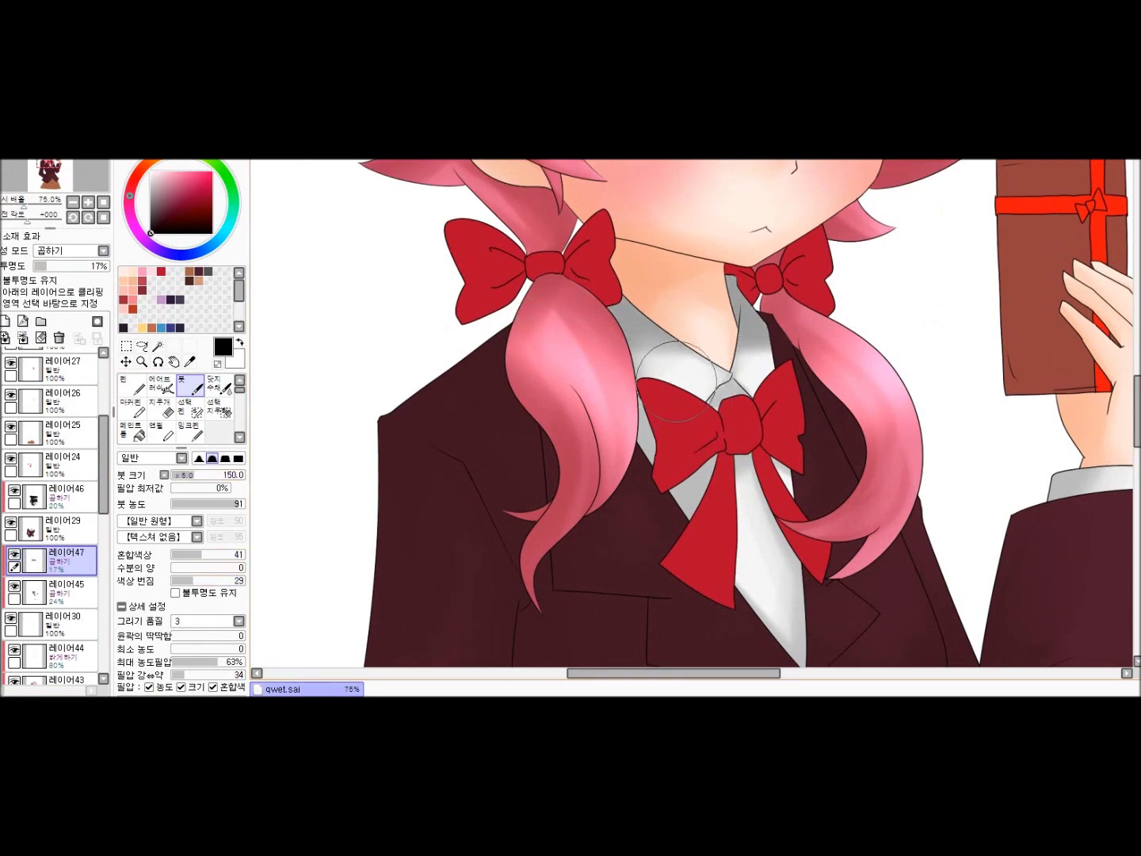
{"action": "scroll", "coordinate": [738, 559], "scroll_direction": "down", "scroll_amount": 3}
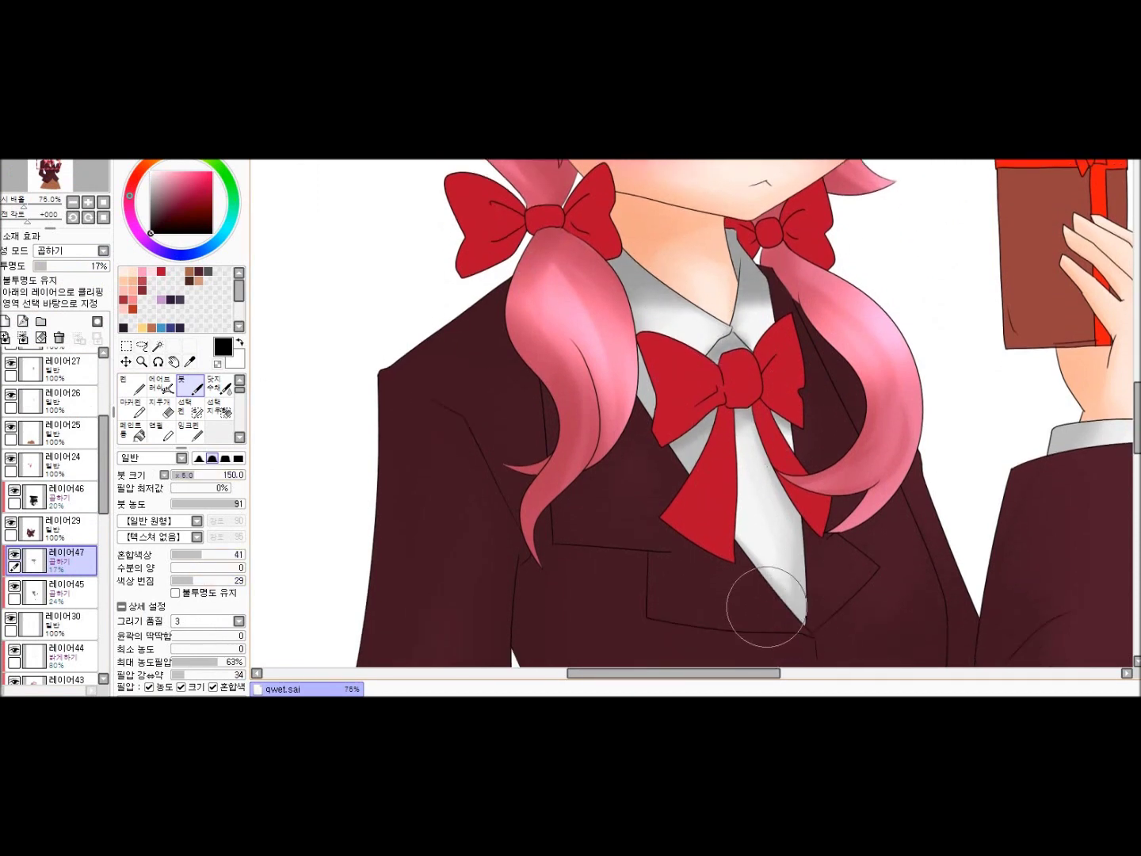
{"action": "scroll", "coordinate": [667, 566], "scroll_direction": "up", "scroll_amount": 2}
{"action": "scroll", "coordinate": [610, 517], "scroll_direction": "down", "scroll_amount": 1}
{"action": "scroll", "coordinate": [609, 517], "scroll_direction": "up", "scroll_amount": 1}
Paint darker jacket shadows at size 150 on a new clipped Multiply layer at 16% opacity and blend them at size 275
{"action": "key", "text": "ctrl+shift+n"}
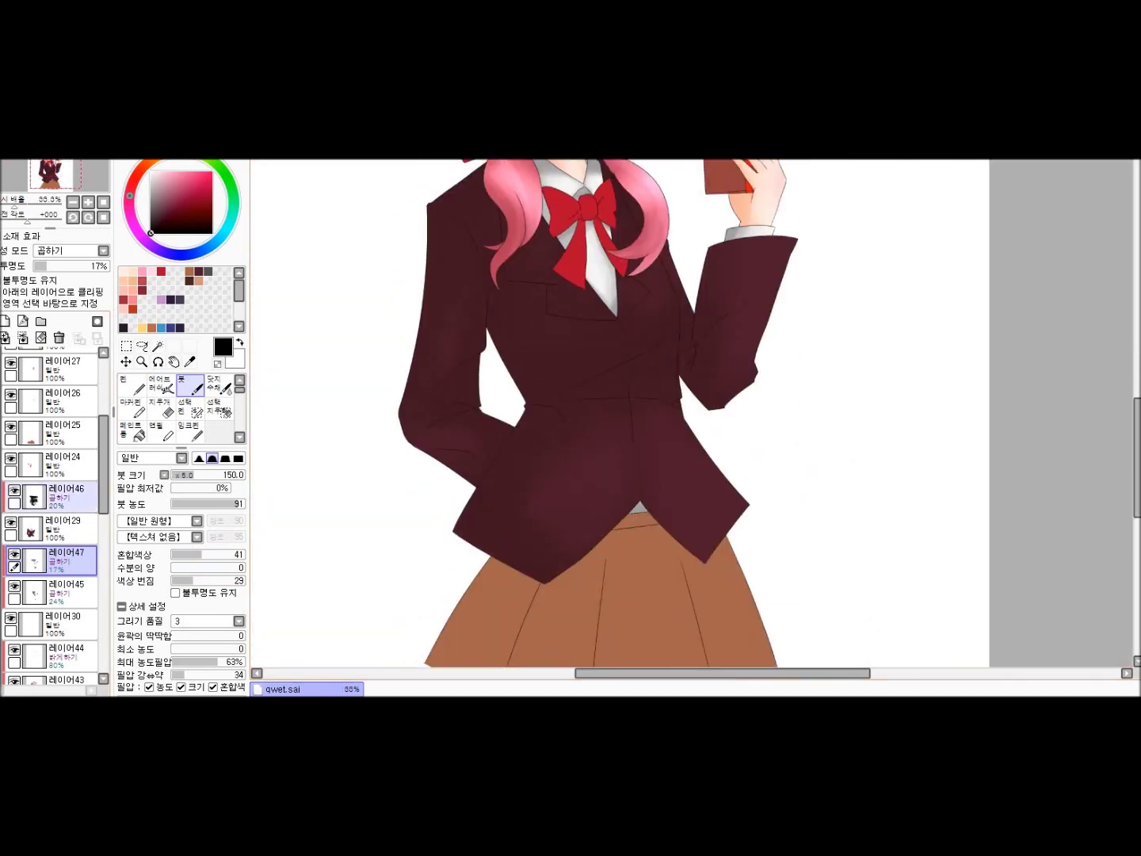
{"action": "scroll", "coordinate": [353, 318], "scroll_direction": "up", "scroll_amount": 2}
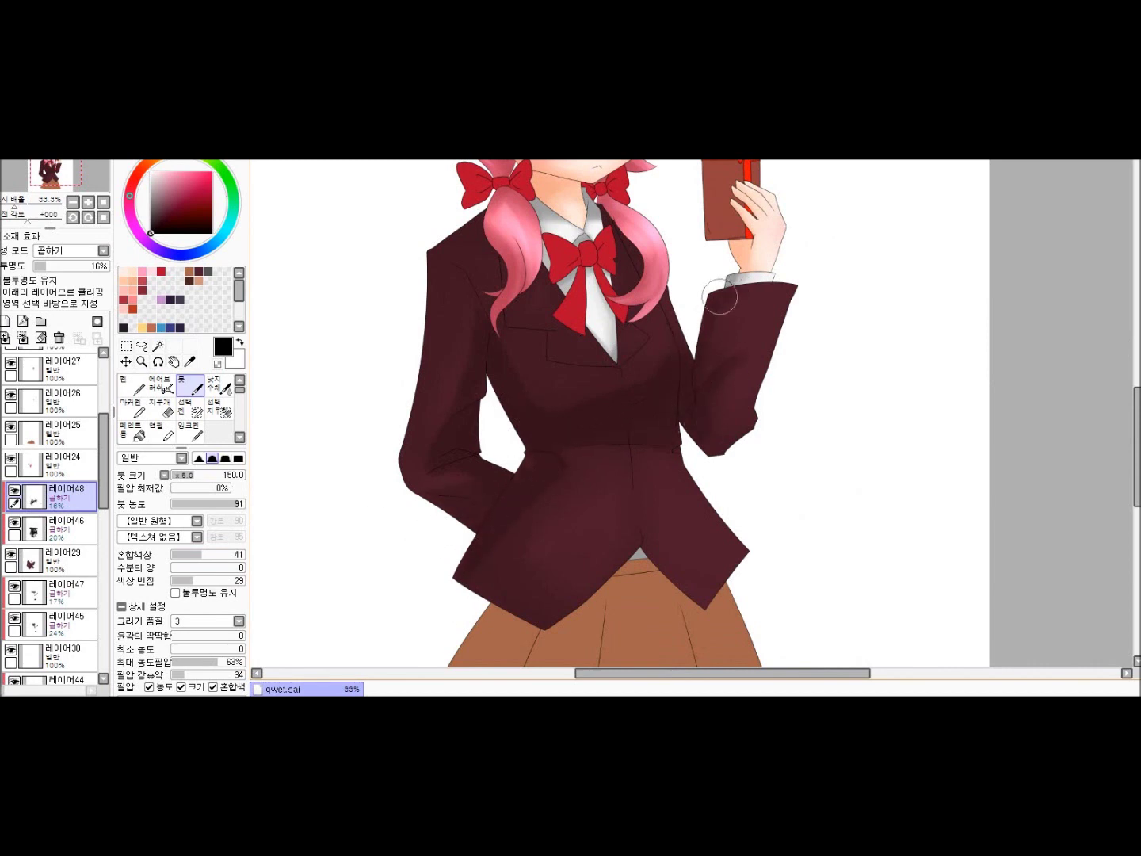
{"action": "scroll", "coordinate": [434, 296], "scroll_direction": "up", "scroll_amount": 3}
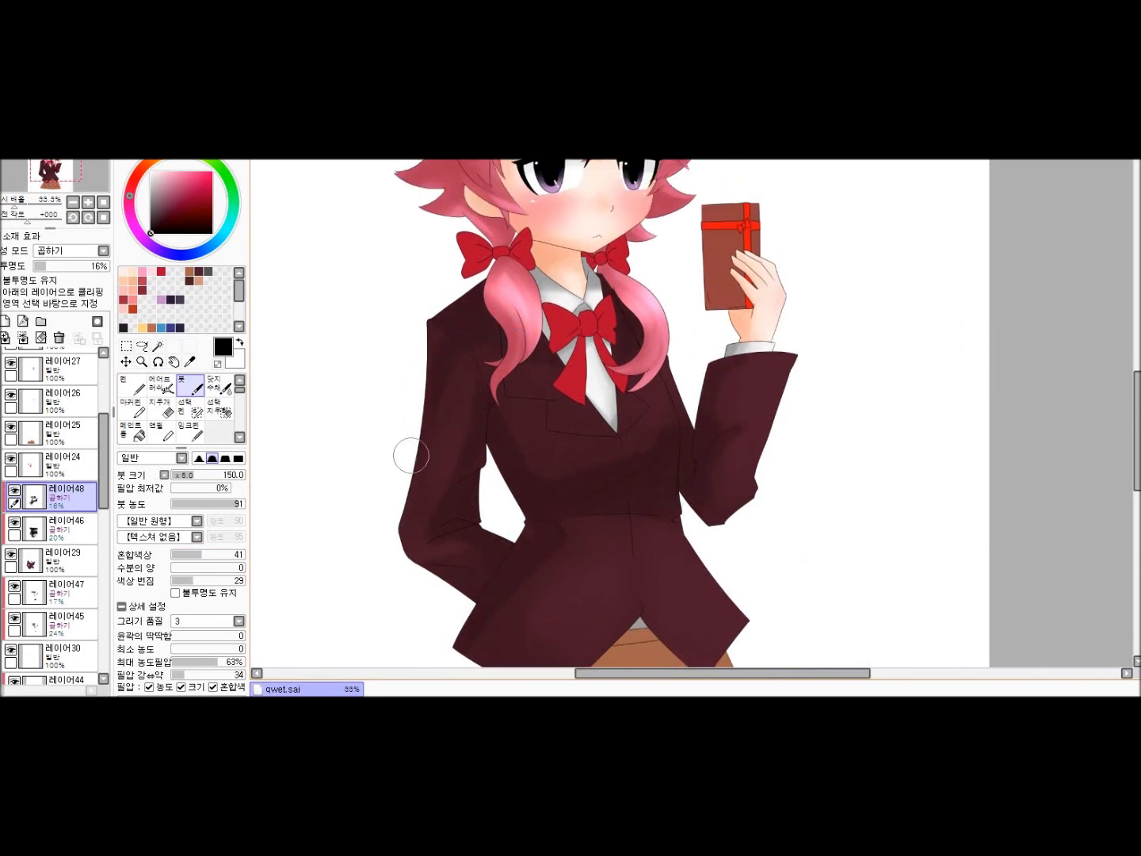
{"action": "key", "text": "c"}
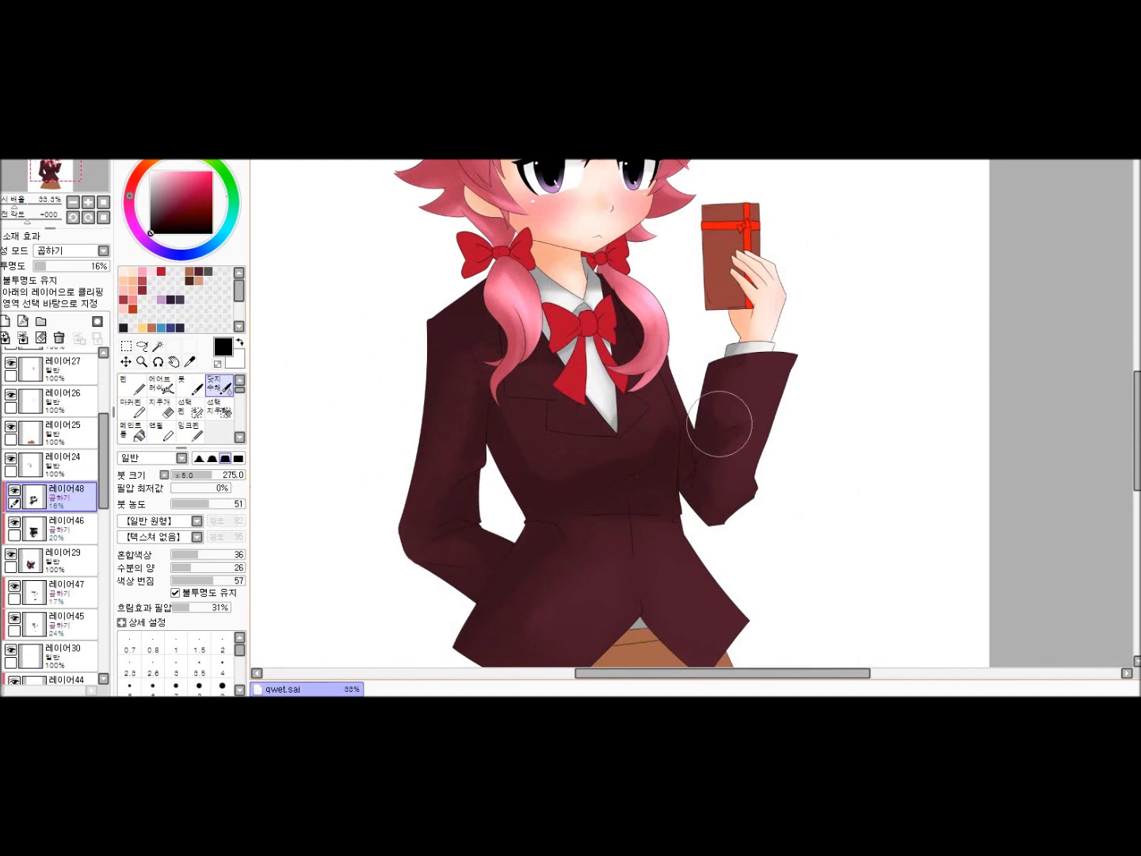
{"action": "scroll", "coordinate": [654, 332], "scroll_direction": "down", "scroll_amount": 2}
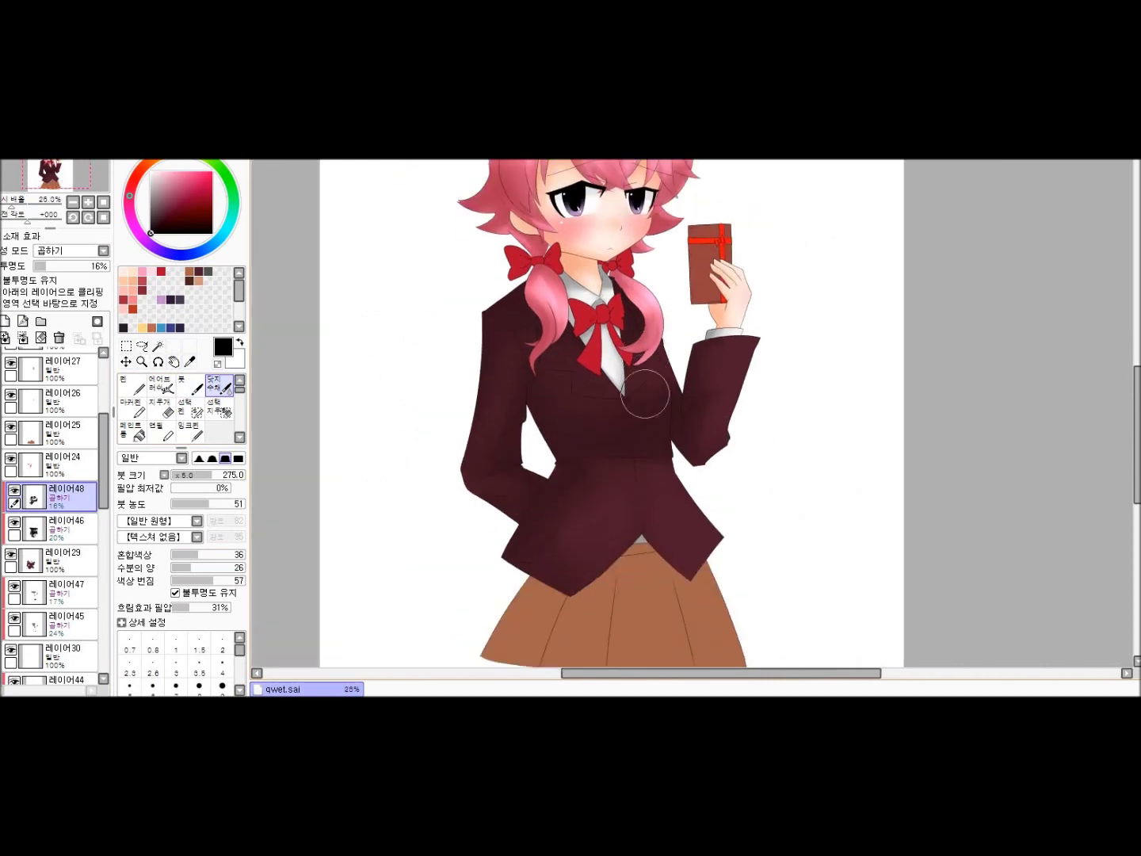
Add a clipped Luminosity layer at 40% opacity and airbrush maroon highlights over the jacket's chest, sleeves and hem at size 340
{"action": "left_click", "coordinate": [4, 320]}
{"action": "left_click", "coordinate": [71, 250]}
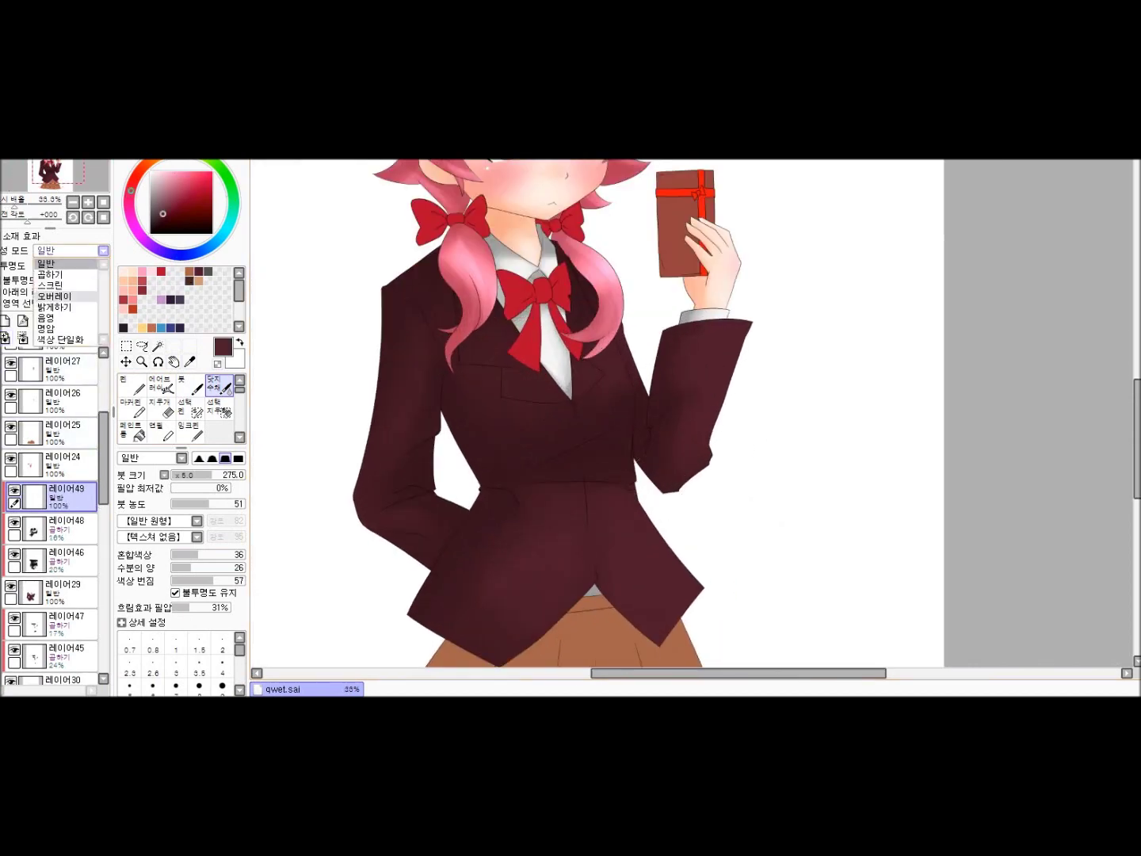
{"action": "scroll", "coordinate": [602, 419], "scroll_direction": "up", "scroll_amount": 1}
{"action": "left_click", "coordinate": [160, 385]}
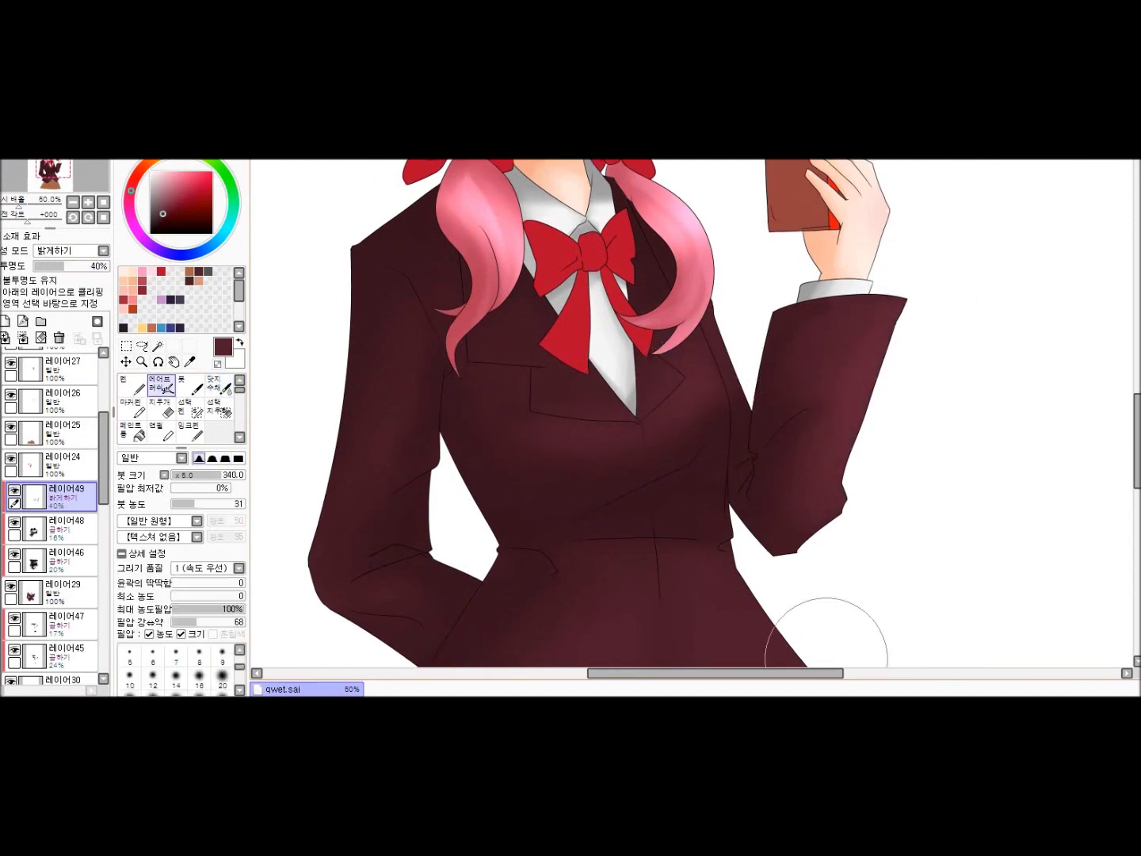
{"action": "scroll", "coordinate": [702, 439], "scroll_direction": "down", "scroll_amount": 3}
{"action": "scroll", "coordinate": [805, 553], "scroll_direction": "up", "scroll_amount": 4}
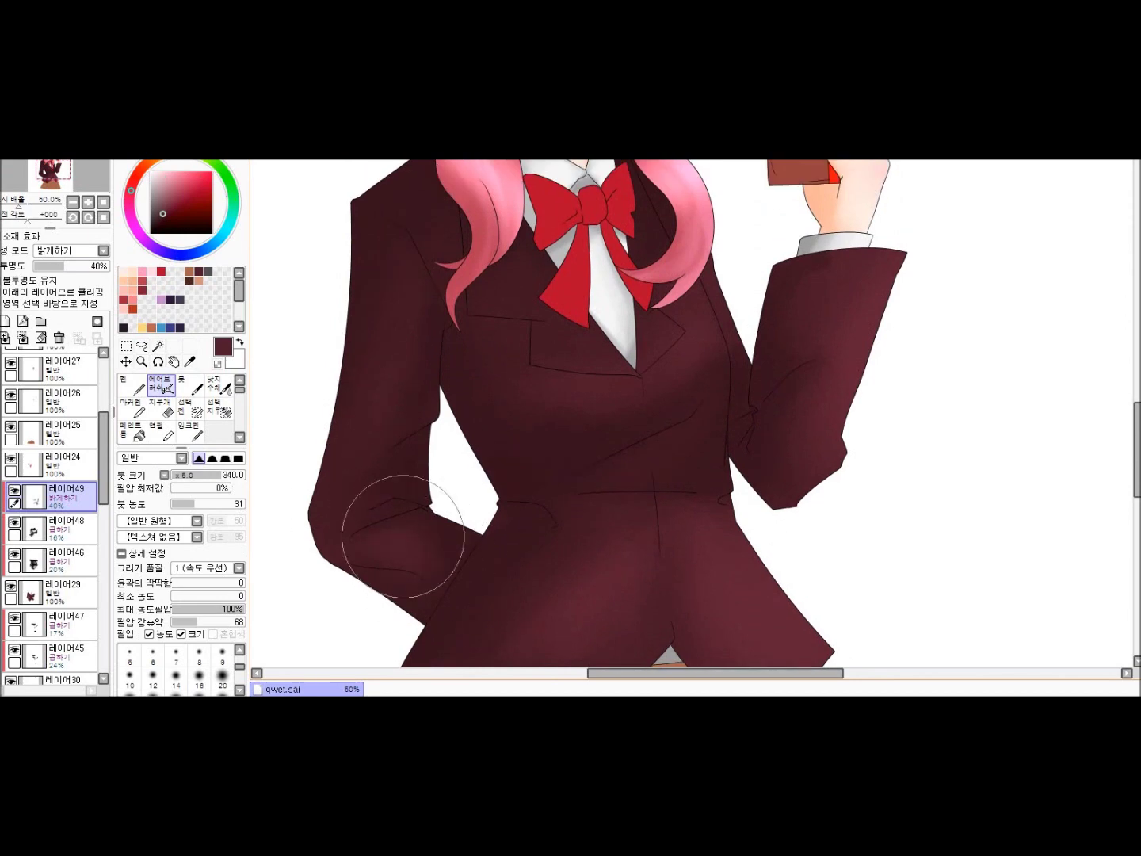
{"action": "scroll", "coordinate": [581, 453], "scroll_direction": "up", "scroll_amount": 1}
{"action": "scroll", "coordinate": [725, 344], "scroll_direction": "down", "scroll_amount": 3}
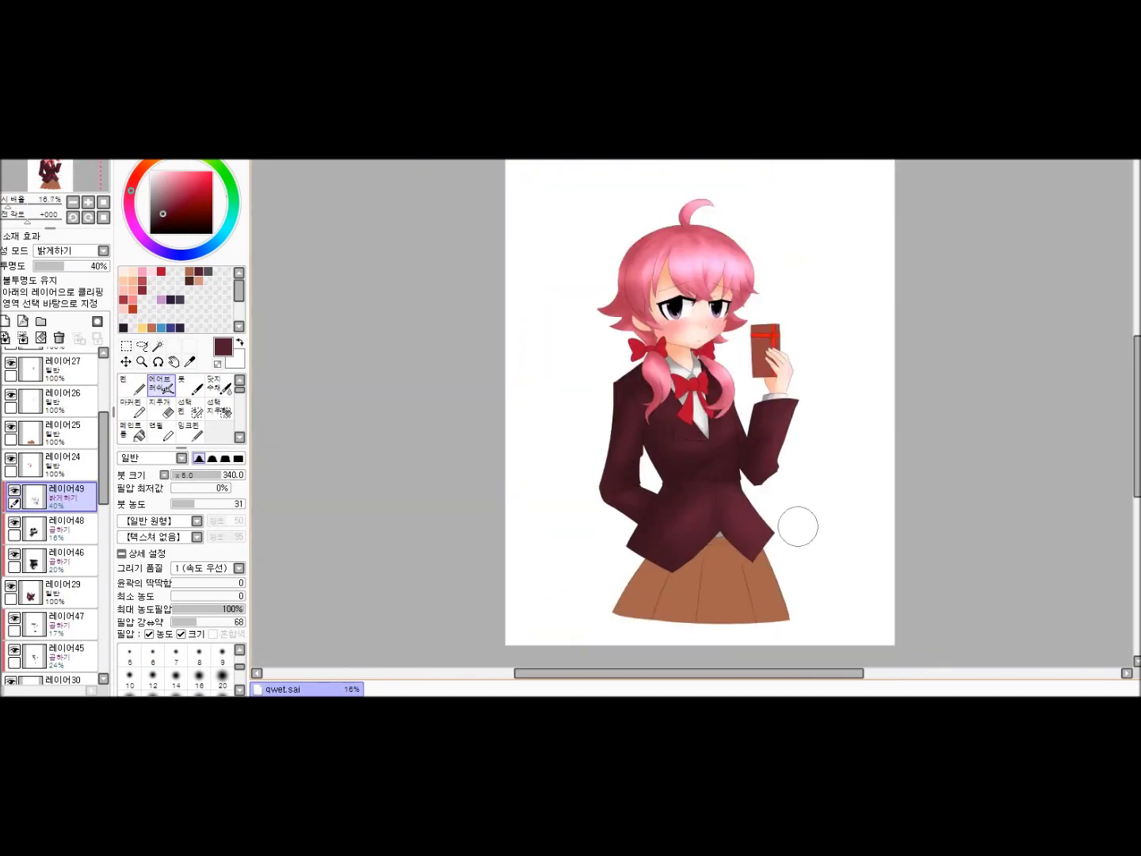
Add a clipped Multiply layer above the red bows at 23% opacity and paint black shadows on them with the brush at size 150
{"action": "scroll", "coordinate": [808, 547], "scroll_direction": "up", "scroll_amount": 2}
{"action": "left_click", "coordinate": [6, 321]}
{"action": "left_click_drag", "start_coordinate": [103, 266], "coordinate": [51, 267]}
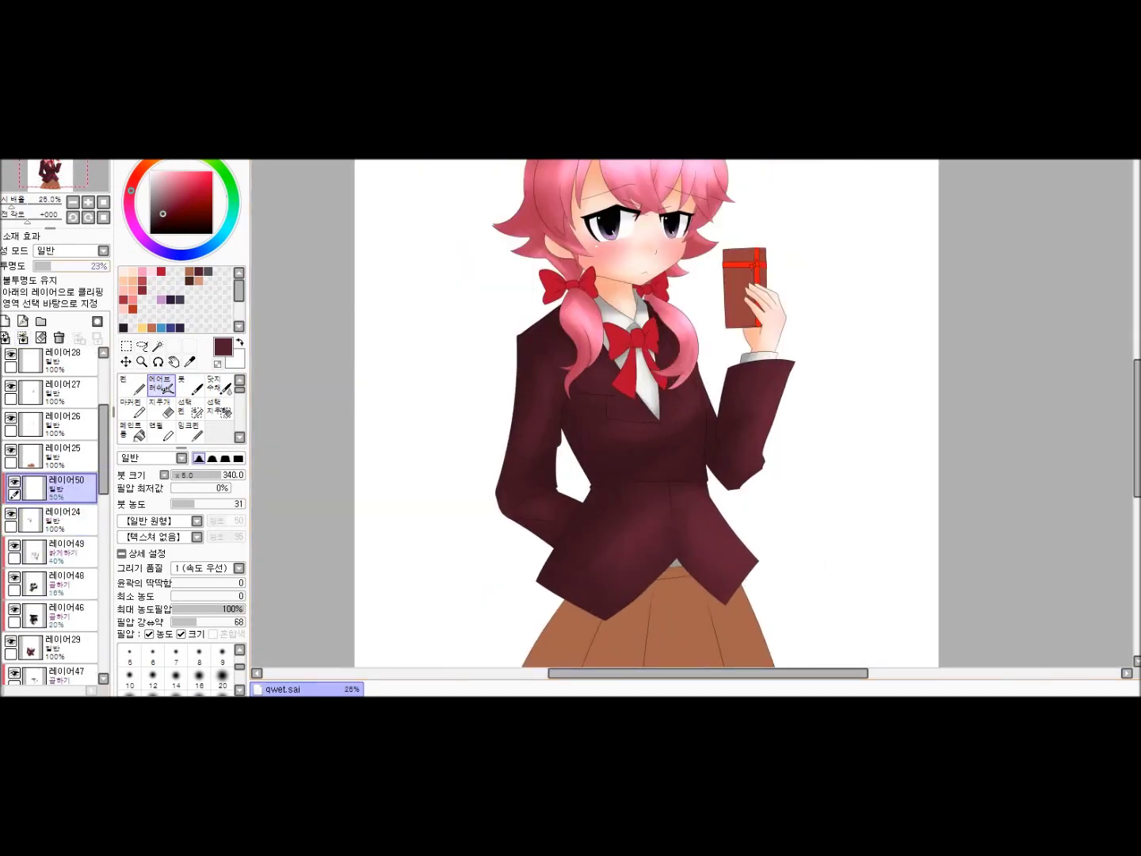
{"action": "left_click", "coordinate": [72, 250]}
{"action": "left_click", "coordinate": [220, 385]}
{"action": "key", "text": "b"}
{"action": "scroll", "coordinate": [578, 372], "scroll_direction": "up", "scroll_amount": 3}
{"action": "scroll", "coordinate": [579, 373], "scroll_direction": "down", "scroll_amount": 1}
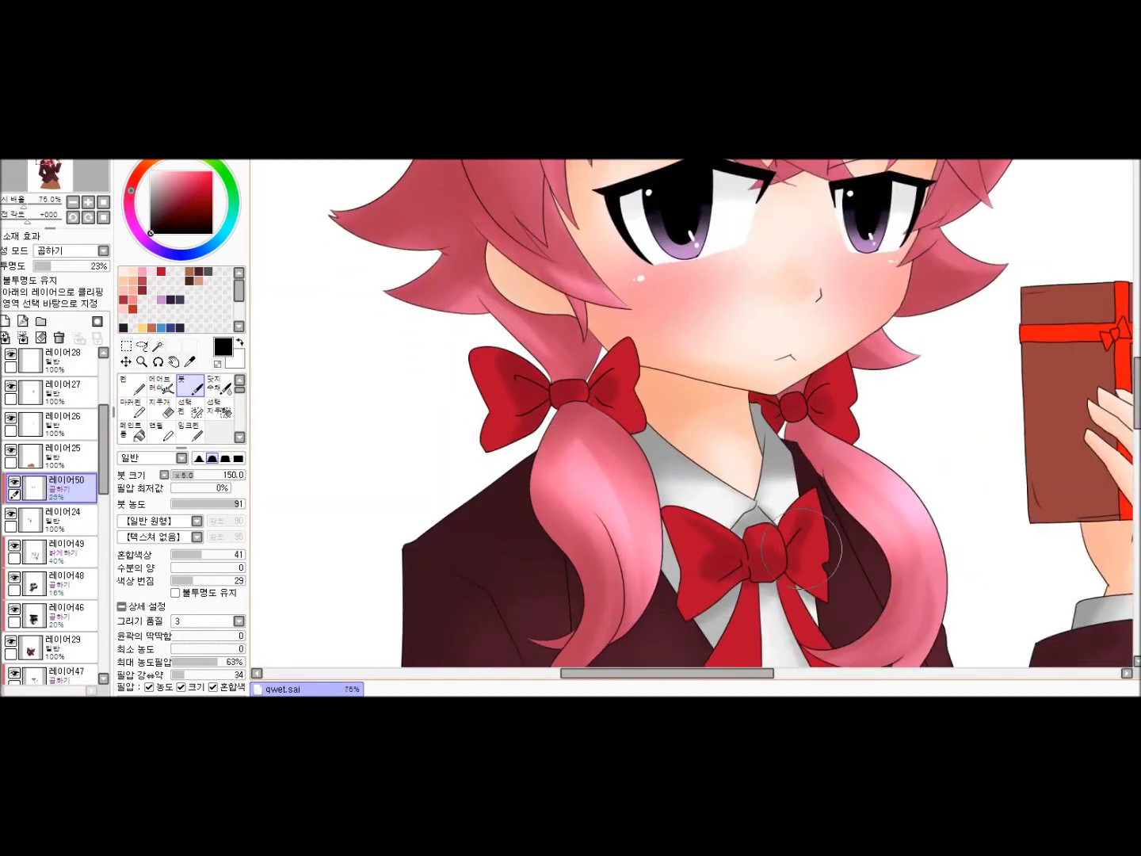
Blend the bow shadows at size 110 and paint deeper ones at size 150 on a new clipped Multiply layer at 17% opacity
{"action": "scroll", "coordinate": [793, 557], "scroll_direction": "down", "scroll_amount": 2}
{"action": "scroll", "coordinate": [737, 483], "scroll_direction": "down", "scroll_amount": 3}
{"action": "scroll", "coordinate": [737, 444], "scroll_direction": "up", "scroll_amount": 3}
{"action": "key", "text": "w"}
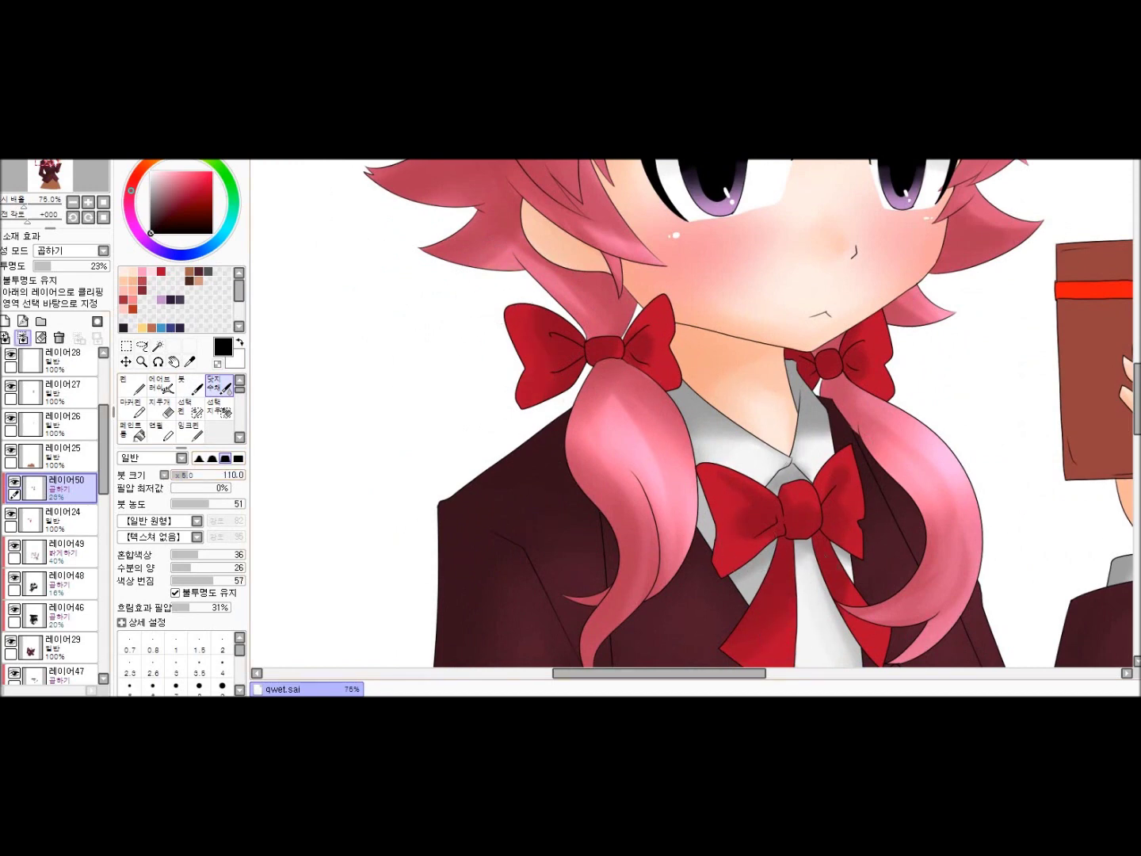
{"action": "key", "text": "b"}
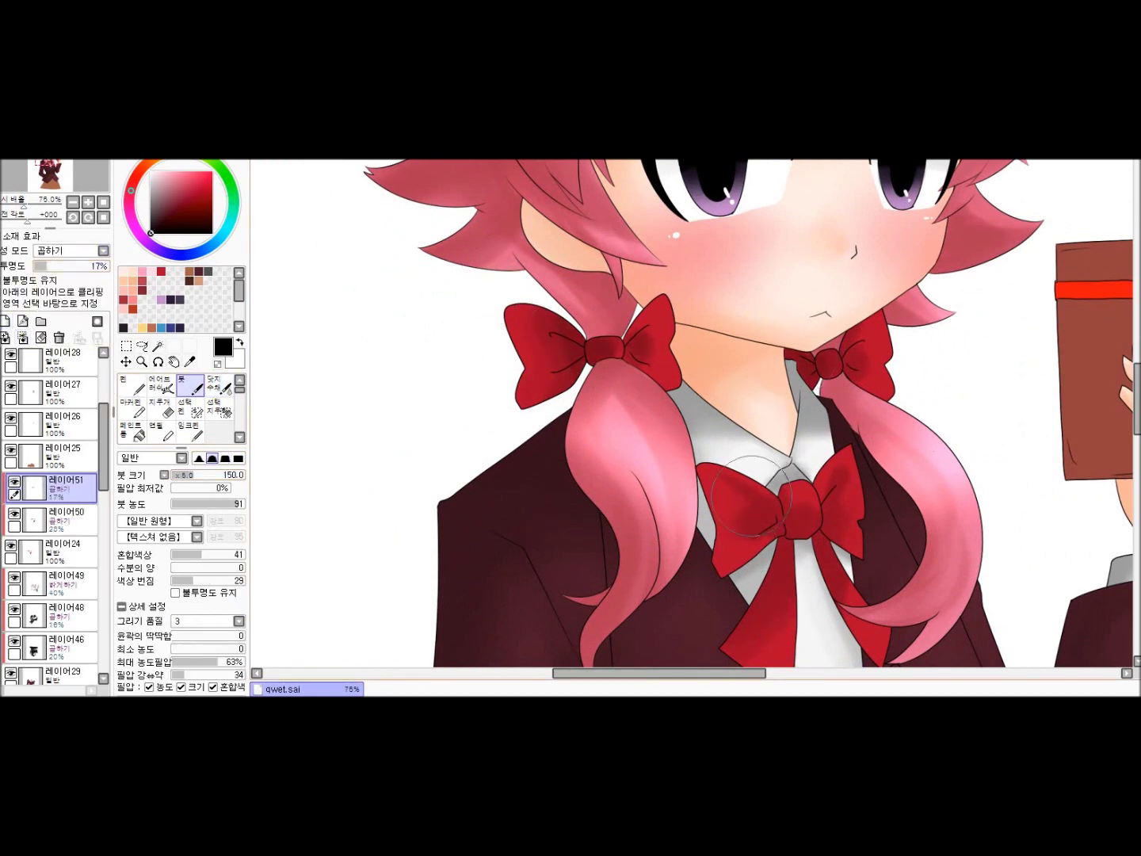
{"action": "scroll", "coordinate": [782, 548], "scroll_direction": "down", "scroll_amount": 3}
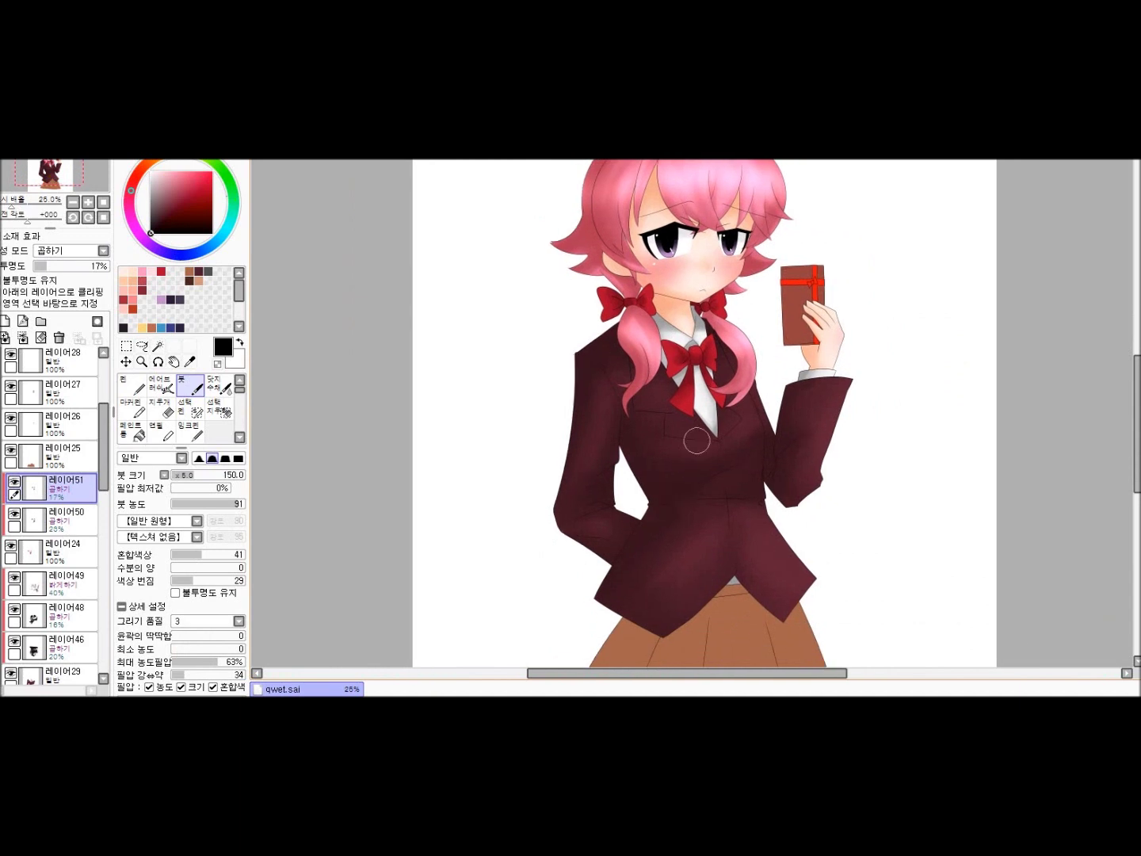
Add a clipped Multiply layer above the skirt at 21% opacity and airbrush black shadow beneath the jacket hem at size 435
{"action": "scroll", "coordinate": [625, 411], "scroll_direction": "up", "scroll_amount": 3}
{"action": "key", "text": "v"}
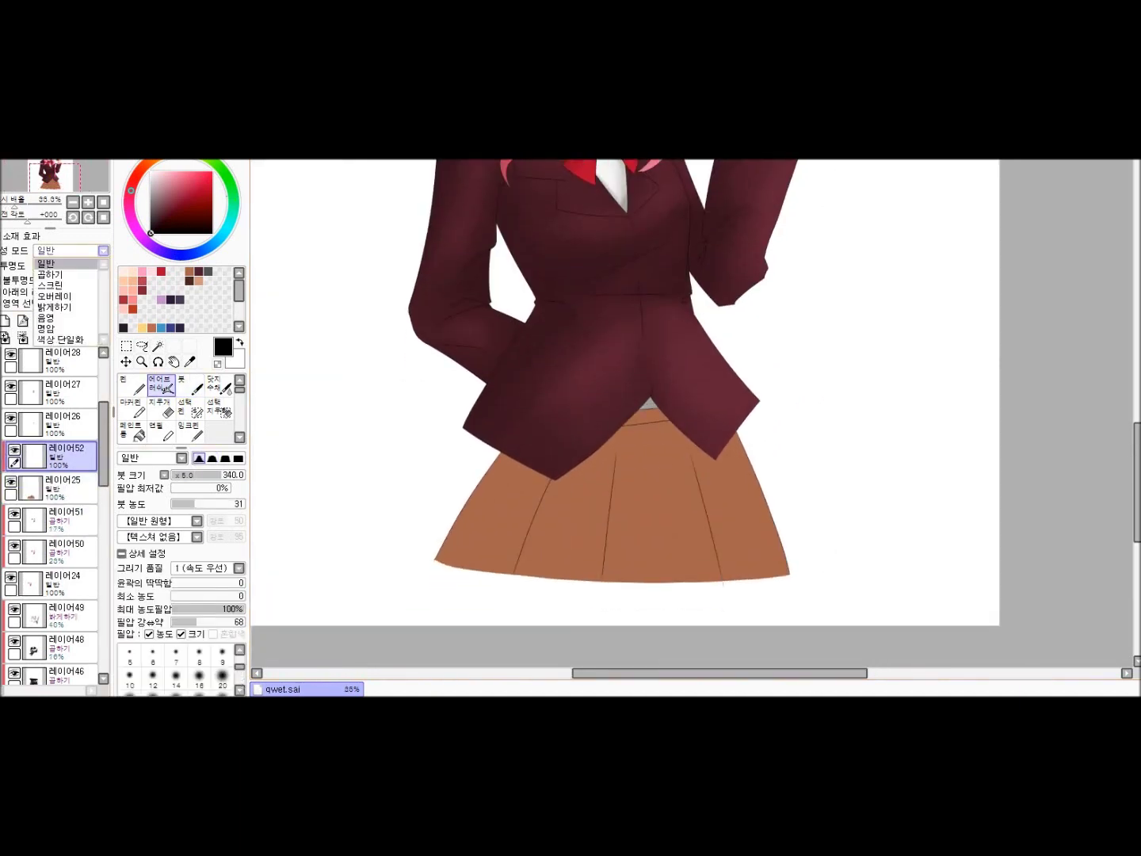
{"action": "scroll", "coordinate": [497, 446], "scroll_direction": "down", "scroll_amount": 1}
{"action": "left_click_drag", "start_coordinate": [497, 445], "coordinate": [808, 385]}
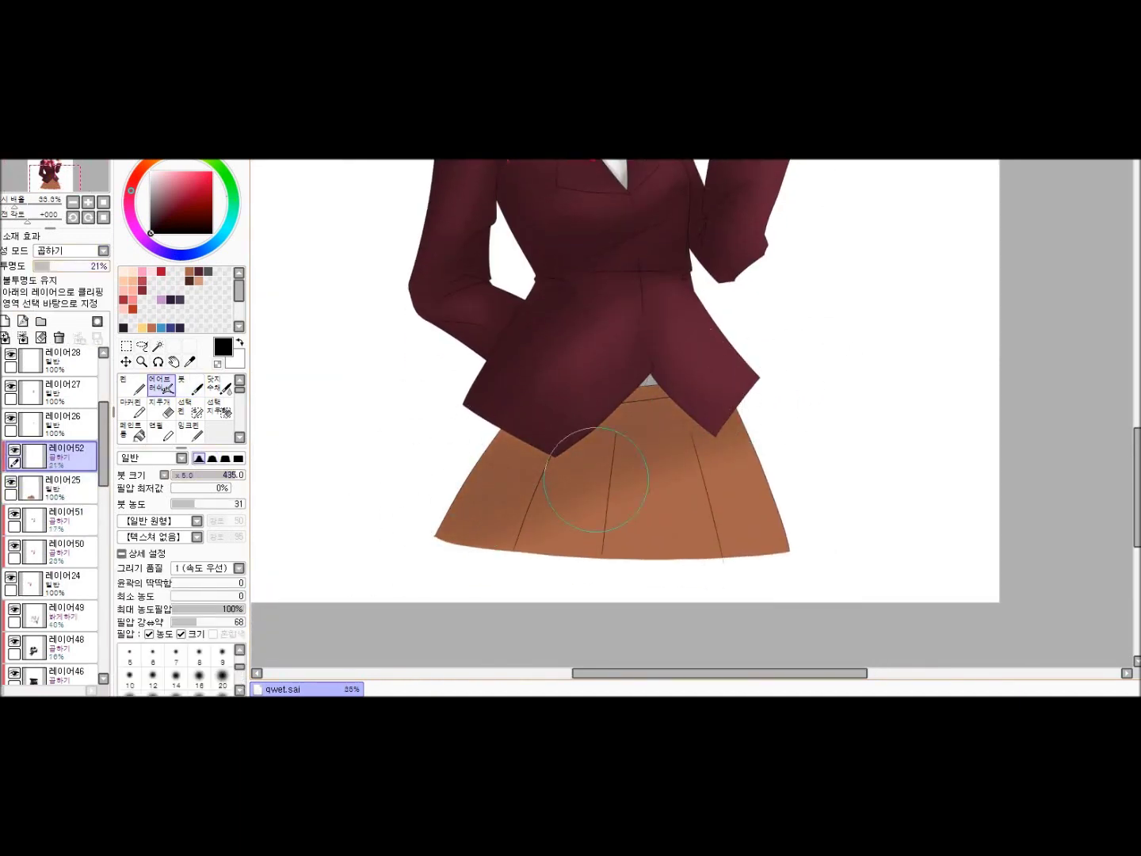
Paint pleat shadows on the skirt on a new clipped Multiply layer at 18% opacity and blend them with the watercolor brush
{"action": "left_click", "coordinate": [4, 321]}
{"action": "left_click", "coordinate": [73, 251]}
{"action": "left_click", "coordinate": [72, 272]}
{"action": "left_click", "coordinate": [46, 265]}
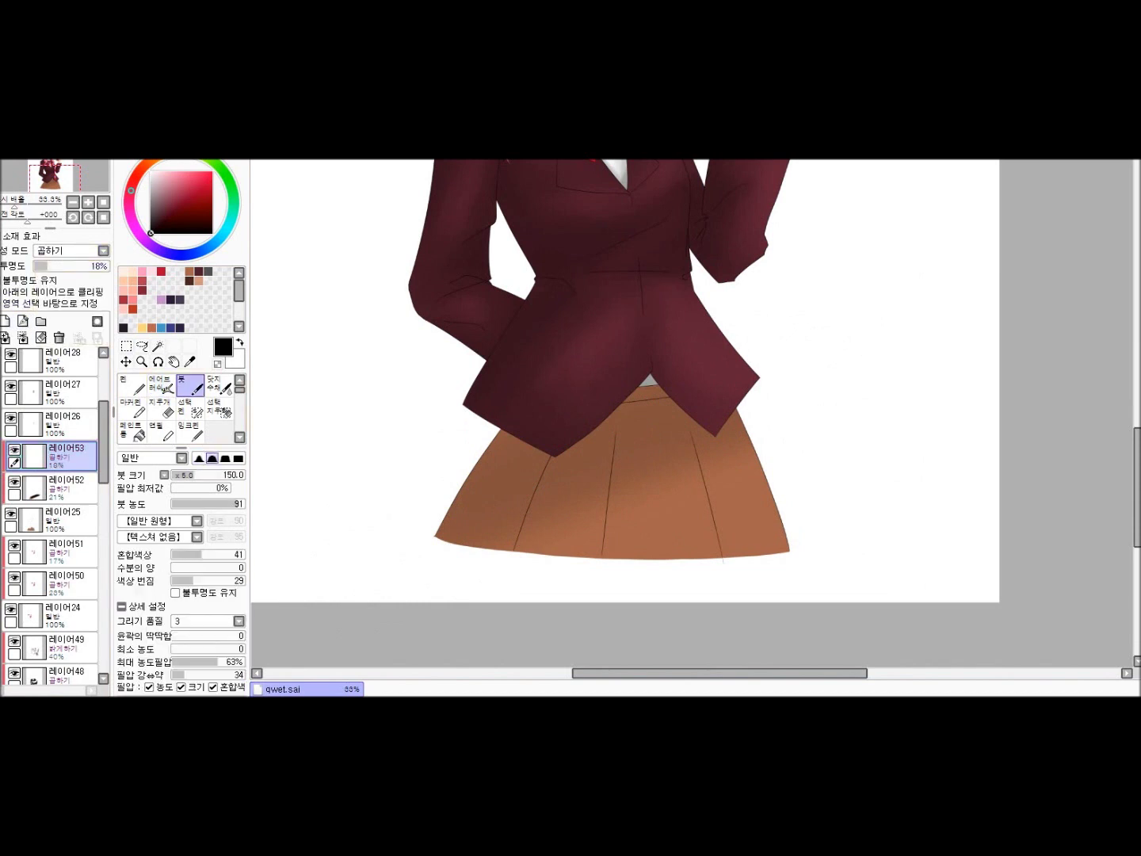
{"action": "left_click", "coordinate": [219, 384]}
{"action": "left_click_drag", "start_coordinate": [511, 464], "coordinate": [474, 525]}
{"action": "mouse_move", "coordinate": [610, 562]}
{"action": "left_mouse_down"}
{"action": "mouse_move", "coordinate": [682, 581]}
{"action": "mouse_move", "coordinate": [484, 467]}
{"action": "left_mouse_up"}
{"action": "scroll", "coordinate": [484, 466], "scroll_direction": "down", "scroll_amount": 1}
Add a clipped layer directly above the skirt's flat colour and draw dark brown vertical plaid stripes with the pen at size 73
{"action": "left_click", "coordinate": [4, 321]}
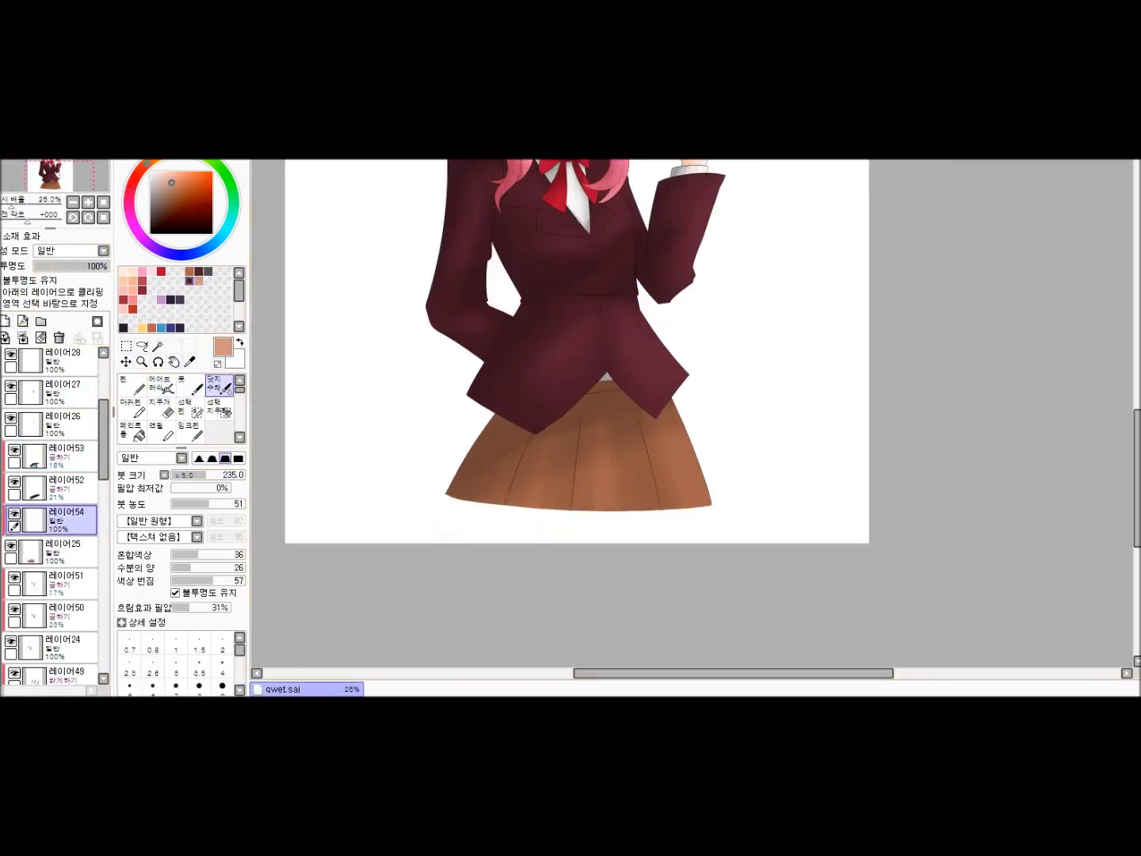
{"action": "key", "text": "n"}
{"action": "scroll", "coordinate": [695, 415], "scroll_direction": "up", "scroll_amount": 1}
{"action": "scroll", "coordinate": [692, 406], "scroll_direction": "up", "scroll_amount": 1}
{"action": "mouse_move", "coordinate": [466, 354]}
{"action": "left_mouse_down"}
{"action": "mouse_move", "coordinate": [400, 456]}
{"action": "mouse_move", "coordinate": [380, 524]}
{"action": "left_mouse_up"}
{"action": "left_click_drag", "start_coordinate": [507, 380], "coordinate": [439, 530]}
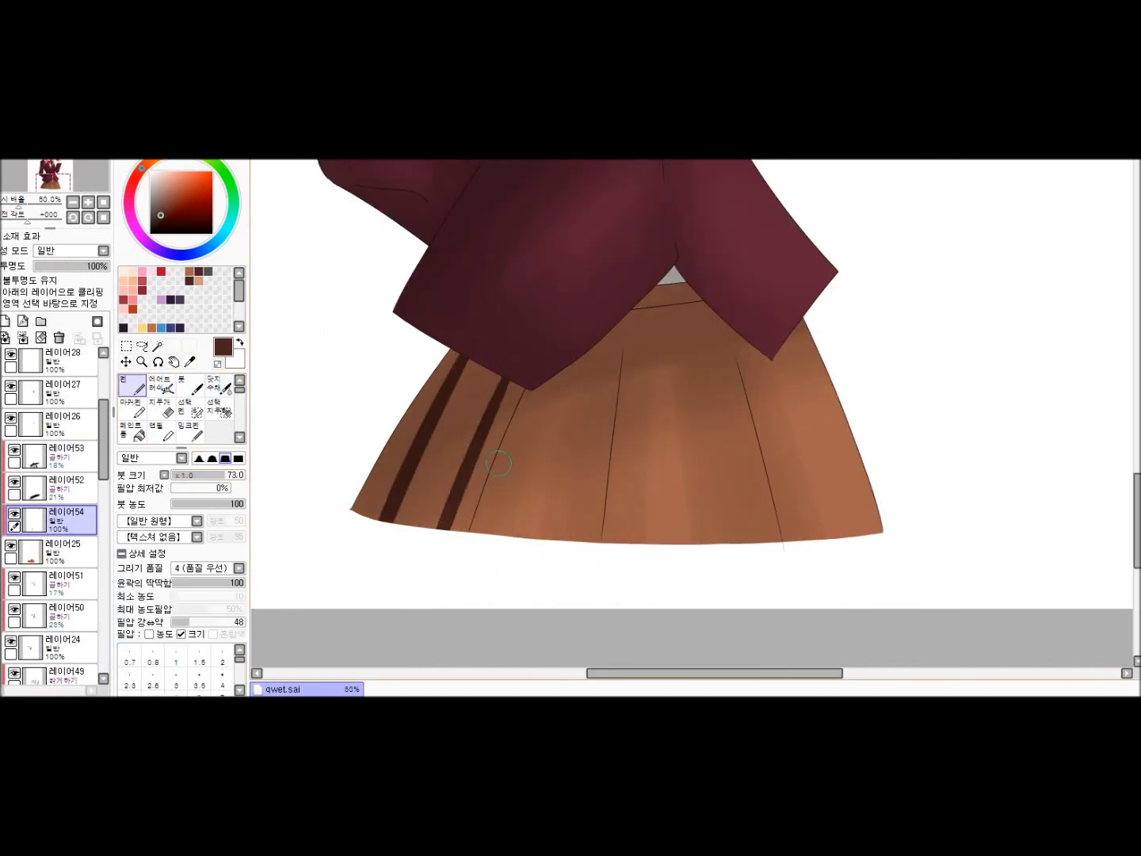
{"action": "left_click_drag", "start_coordinate": [560, 373], "coordinate": [512, 535]}
{"action": "left_click_drag", "start_coordinate": [619, 317], "coordinate": [571, 543]}
{"action": "left_click_drag", "start_coordinate": [651, 300], "coordinate": [638, 545]}
{"action": "left_click_drag", "start_coordinate": [695, 291], "coordinate": [731, 546]}
{"action": "left_click_drag", "start_coordinate": [759, 350], "coordinate": [820, 542]}
{"action": "left_click_drag", "start_coordinate": [804, 318], "coordinate": [881, 532]}
Draw three dark brown horizontal plaid bands across the skirt's upper part, middle and hem
{"action": "left_click_drag", "start_coordinate": [645, 343], "coordinate": [749, 337]}
{"action": "left_click_drag", "start_coordinate": [368, 432], "coordinate": [838, 414]}
{"action": "left_click_drag", "start_coordinate": [357, 513], "coordinate": [880, 531]}
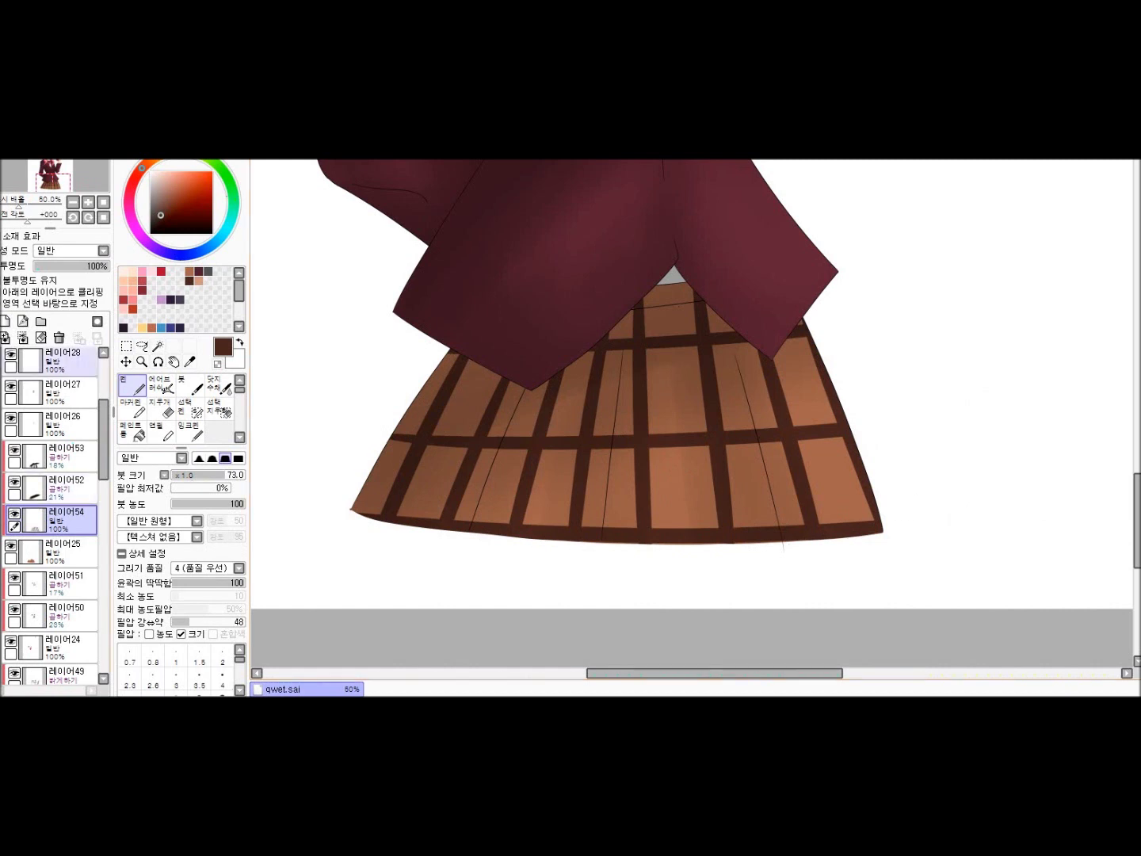
Add a clipped layer at 90% opacity and draw light tan vertical stripes between the dark ones with the pen at size 40
{"action": "left_click", "coordinate": [6, 320]}
{"action": "left_click", "coordinate": [198, 282]}
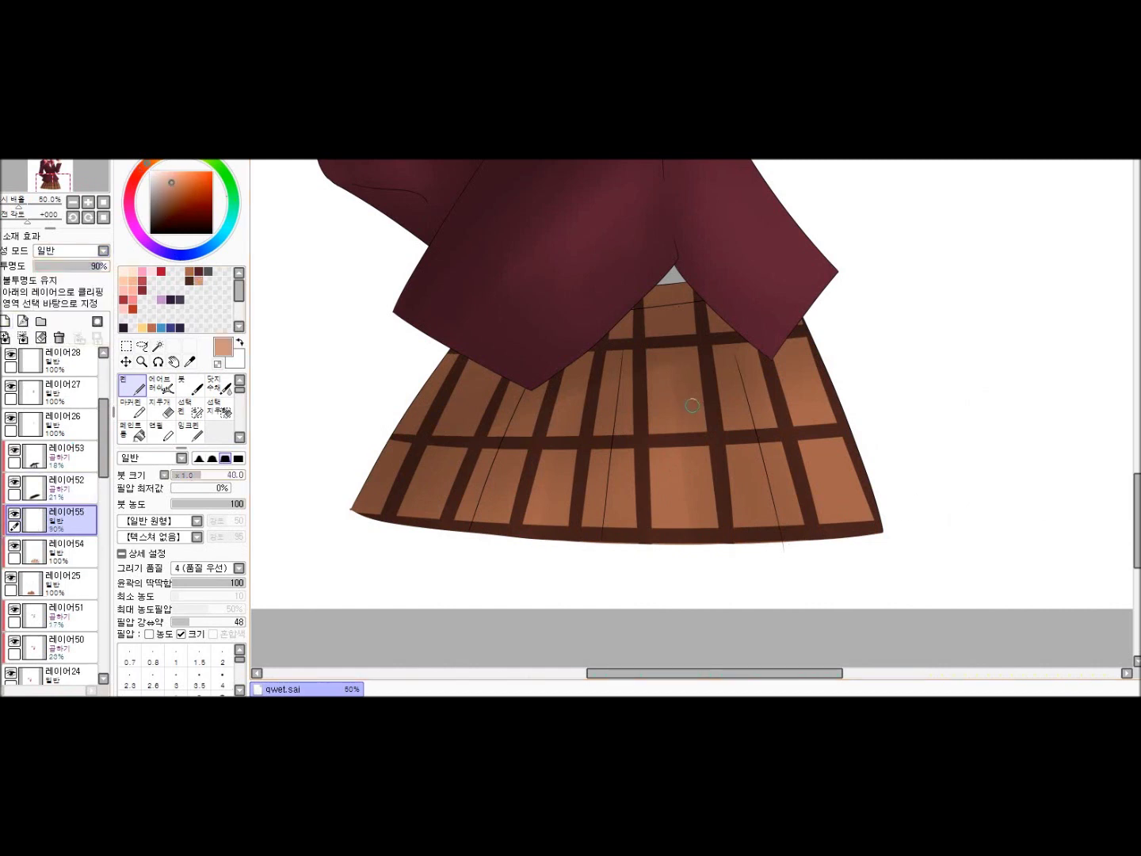
{"action": "left_click_drag", "start_coordinate": [664, 284], "coordinate": [692, 544]}
{"action": "mouse_move", "coordinate": [737, 299]}
{"action": "left_mouse_down"}
{"action": "mouse_move", "coordinate": [800, 416]}
{"action": "mouse_move", "coordinate": [785, 547]}
{"action": "left_mouse_up"}
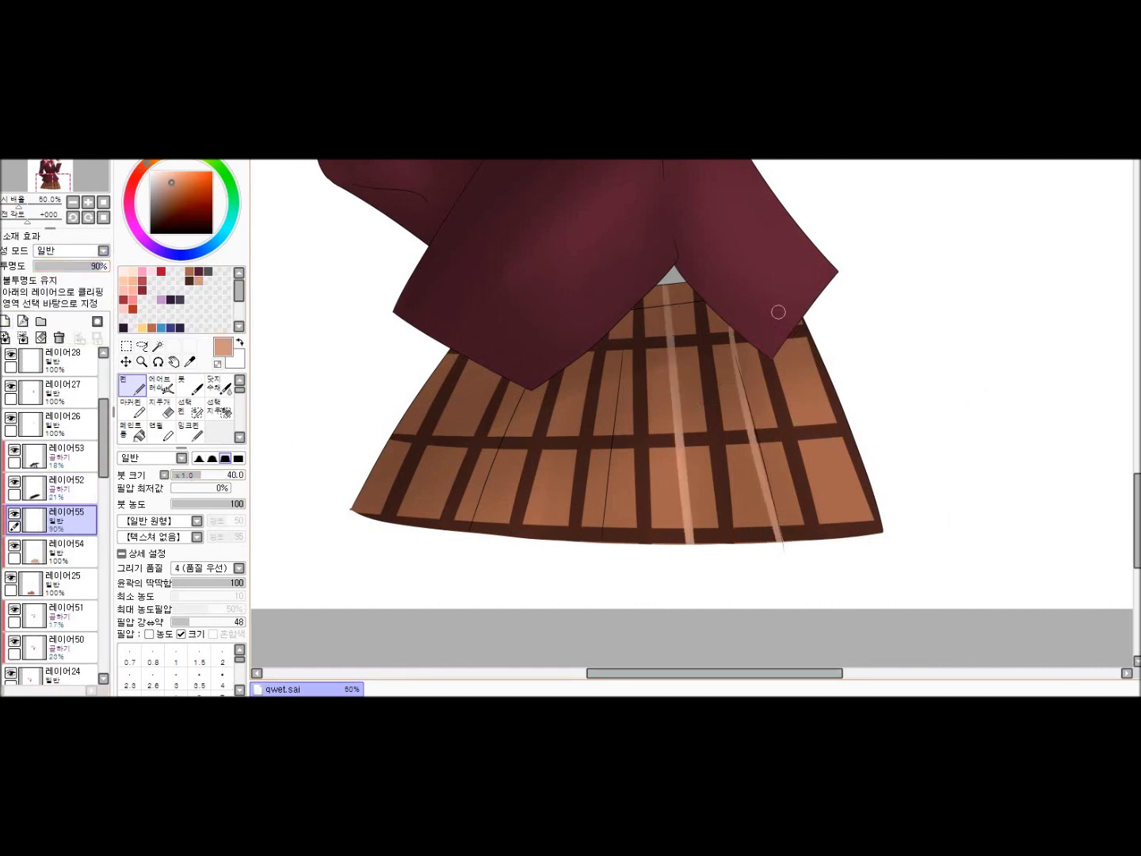
{"action": "left_click_drag", "start_coordinate": [784, 325], "coordinate": [852, 538]}
{"action": "left_click_drag", "start_coordinate": [620, 283], "coordinate": [592, 543]}
{"action": "left_click_drag", "start_coordinate": [585, 349], "coordinate": [539, 542]}
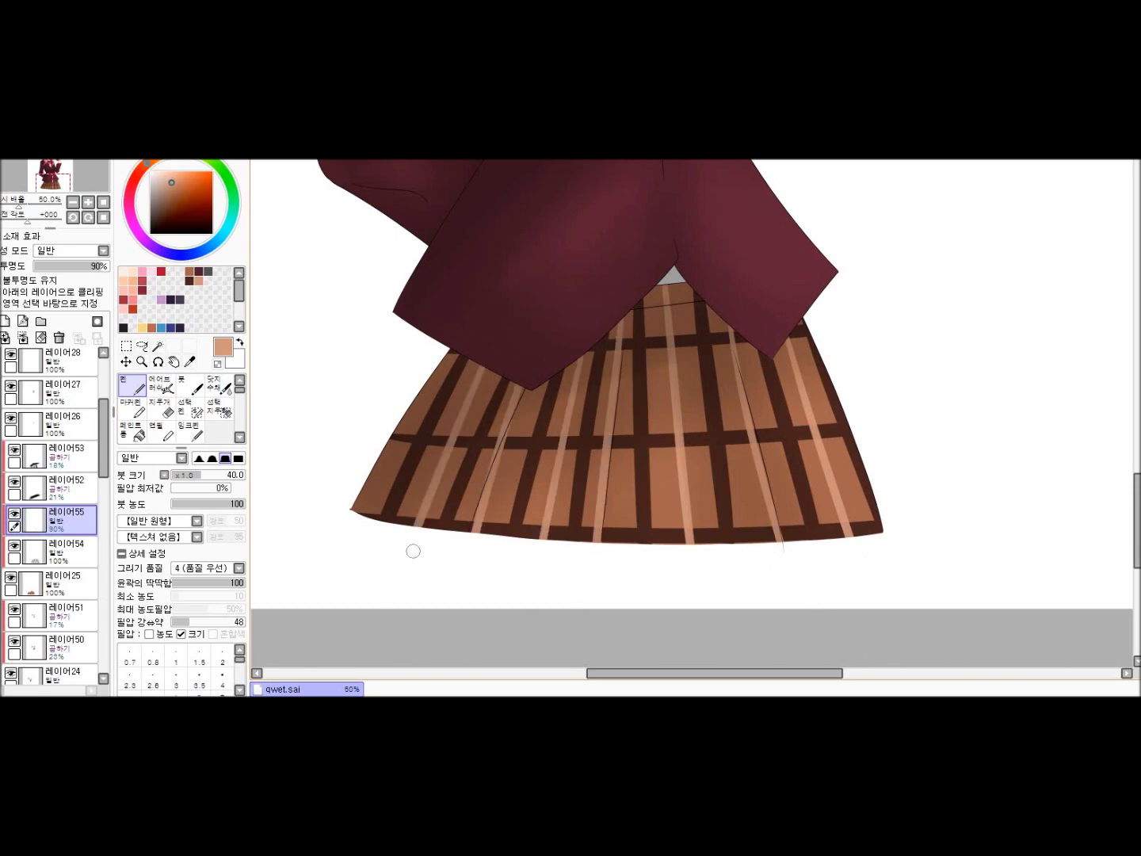
Draw two light tan horizontal stripes across the skirt between the dark plaid bands
{"action": "left_click_drag", "start_coordinate": [492, 395], "coordinate": [832, 383]}
{"action": "left_click_drag", "start_coordinate": [366, 482], "coordinate": [868, 476]}
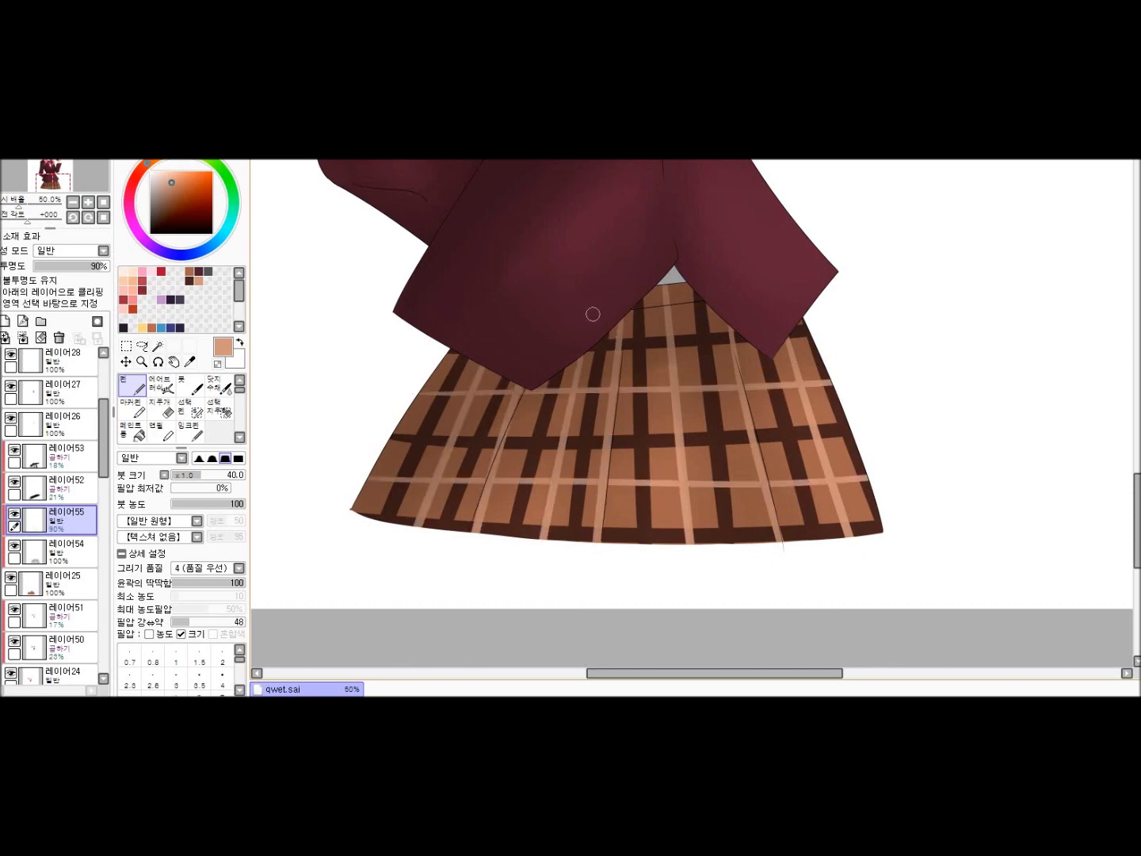
{"action": "scroll", "coordinate": [971, 288], "scroll_direction": "down", "scroll_amount": 3}
{"action": "scroll", "coordinate": [971, 288], "scroll_direction": "up", "scroll_amount": 2}
Add a clipped Multiply layer above the skirt shading at 19% opacity and set the painting colour to black
{"action": "left_click", "coordinate": [5, 320]}
{"action": "left_click", "coordinate": [71, 251]}
{"action": "left_click", "coordinate": [49, 274]}
{"action": "left_click_drag", "start_coordinate": [103, 266], "coordinate": [47, 266]}
{"action": "left_click", "coordinate": [123, 327]}
Paint shadows along the plaid skirt's pleats and beneath the jacket hem with the brush at size 235
{"action": "left_click", "coordinate": [190, 385]}
{"action": "scroll", "coordinate": [714, 412], "scroll_direction": "up", "scroll_amount": 2}
{"action": "left_click_drag", "start_coordinate": [618, 396], "coordinate": [515, 587]}
{"action": "key", "text": "ctrl+z"}
{"action": "left_click_drag", "start_coordinate": [682, 421], "coordinate": [628, 549]}
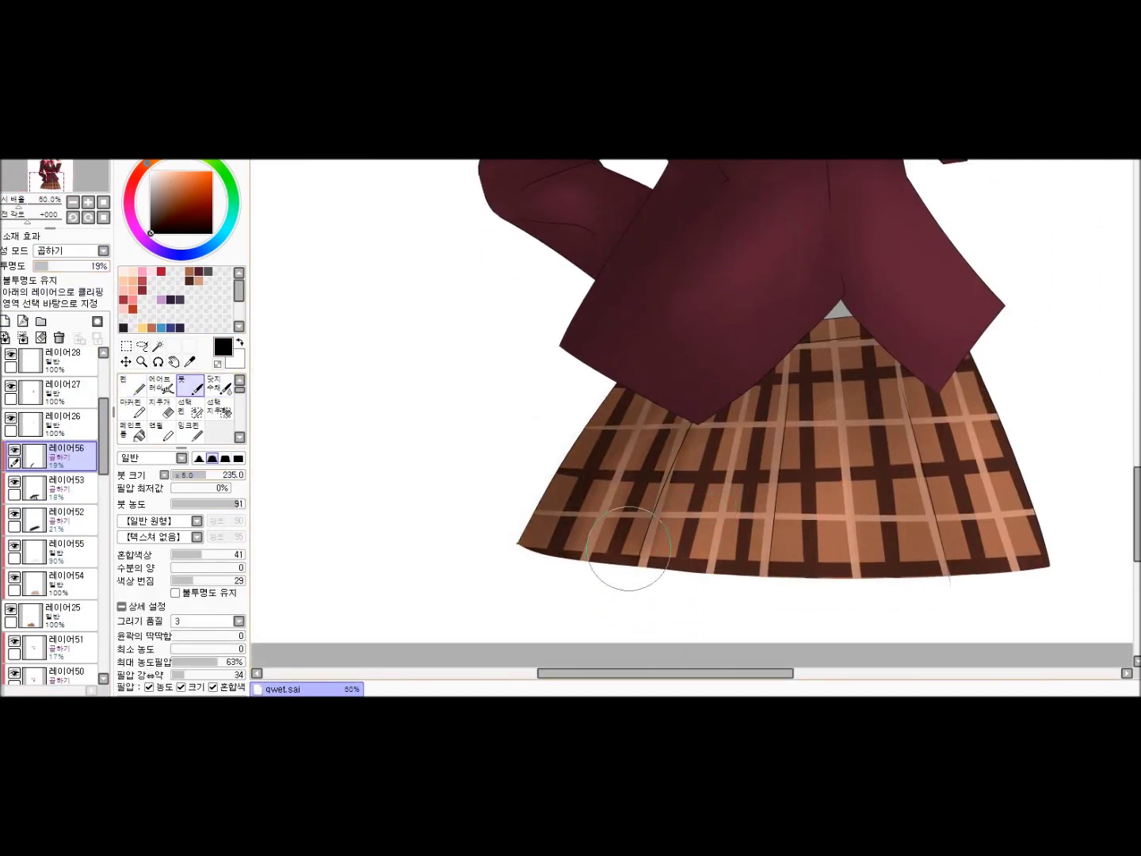
{"action": "left_click", "coordinate": [133, 385]}
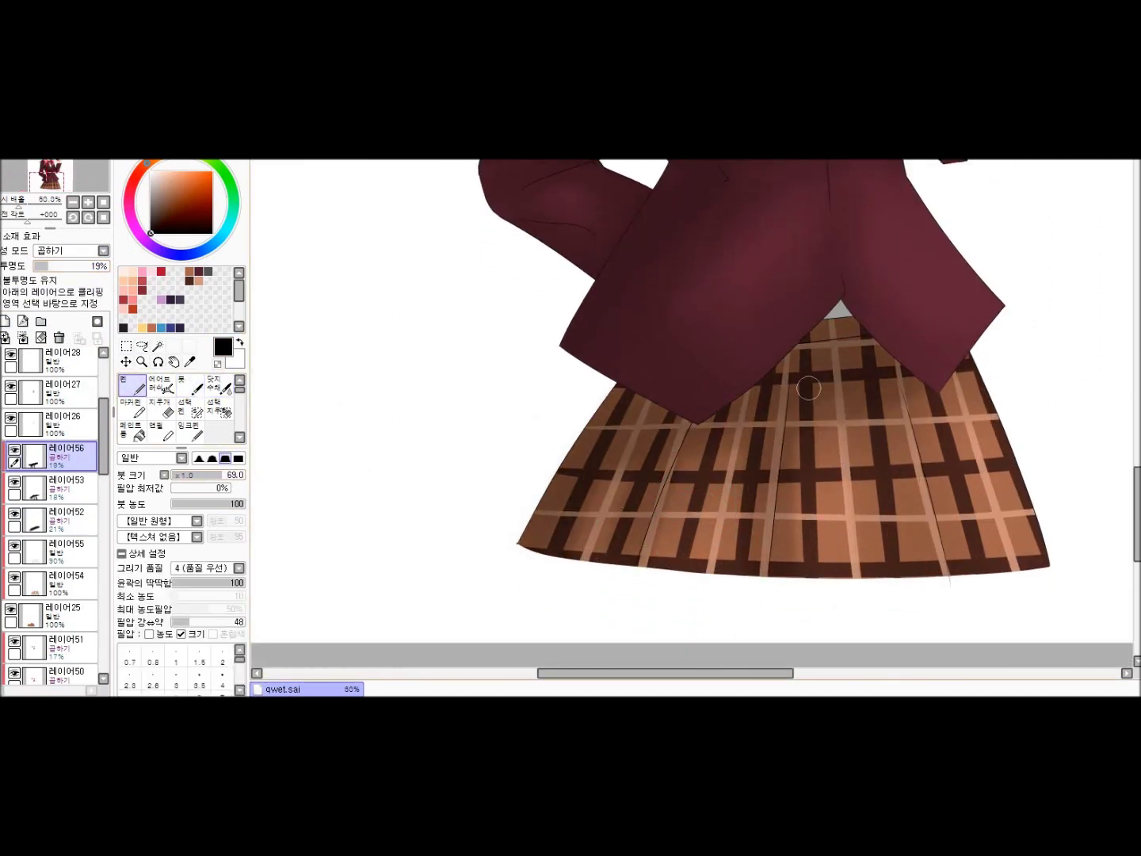
{"action": "scroll", "coordinate": [809, 389], "scroll_direction": "down", "scroll_amount": 2}
{"action": "scroll", "coordinate": [809, 387], "scroll_direction": "down", "scroll_amount": 1}
{"action": "scroll", "coordinate": [731, 345], "scroll_direction": "up", "scroll_amount": 2}
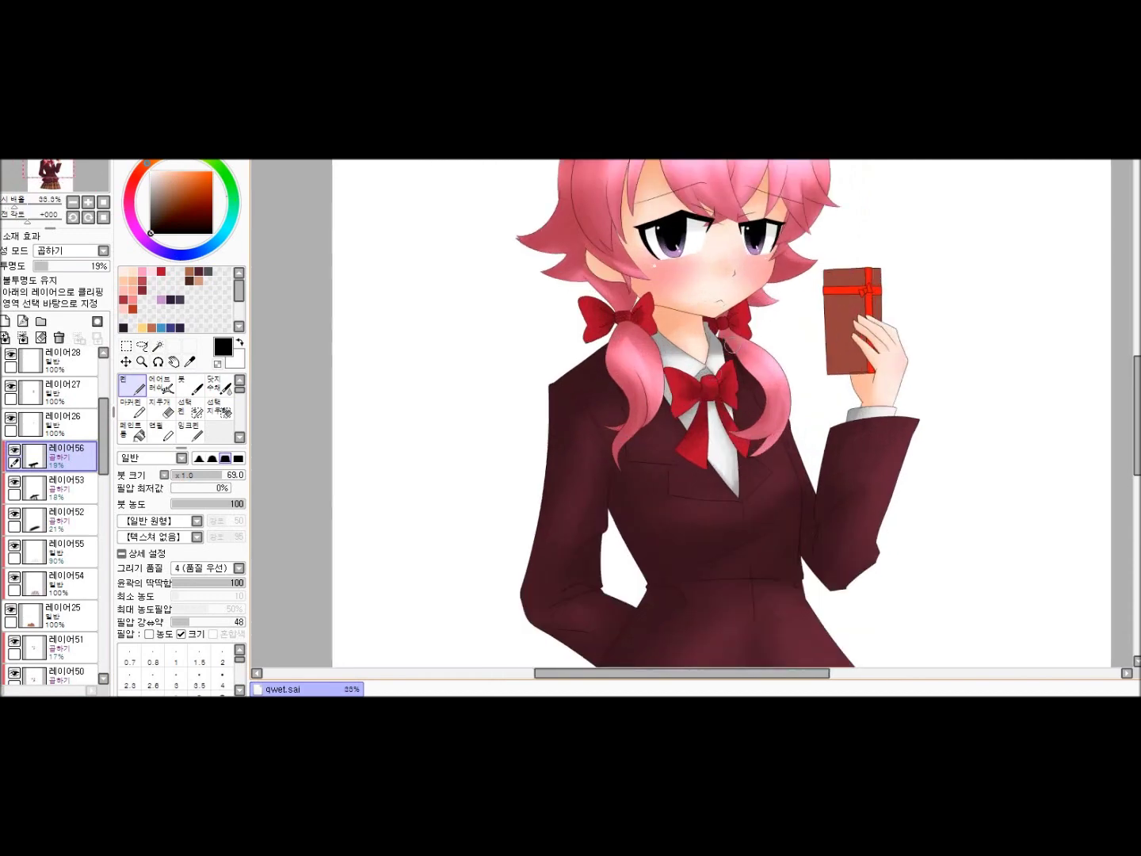
Add a clipped Multiply layer above the gift ribbon at 21% opacity and paint shadows around its bow at size 35
{"action": "scroll", "coordinate": [731, 343], "scroll_direction": "down", "scroll_amount": 1}
{"action": "left_click", "coordinate": [63, 425]}
{"action": "left_click", "coordinate": [5, 337]}
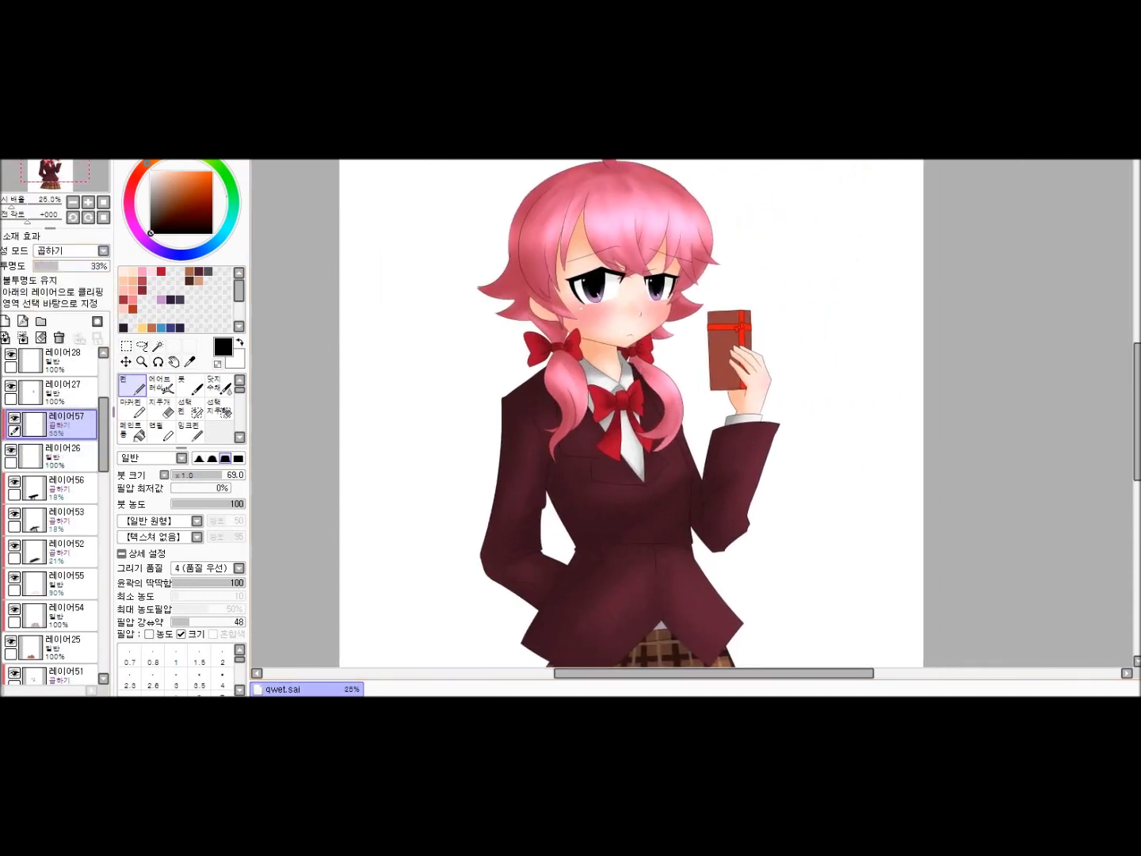
{"action": "scroll", "coordinate": [740, 313], "scroll_direction": "up", "scroll_amount": 6}
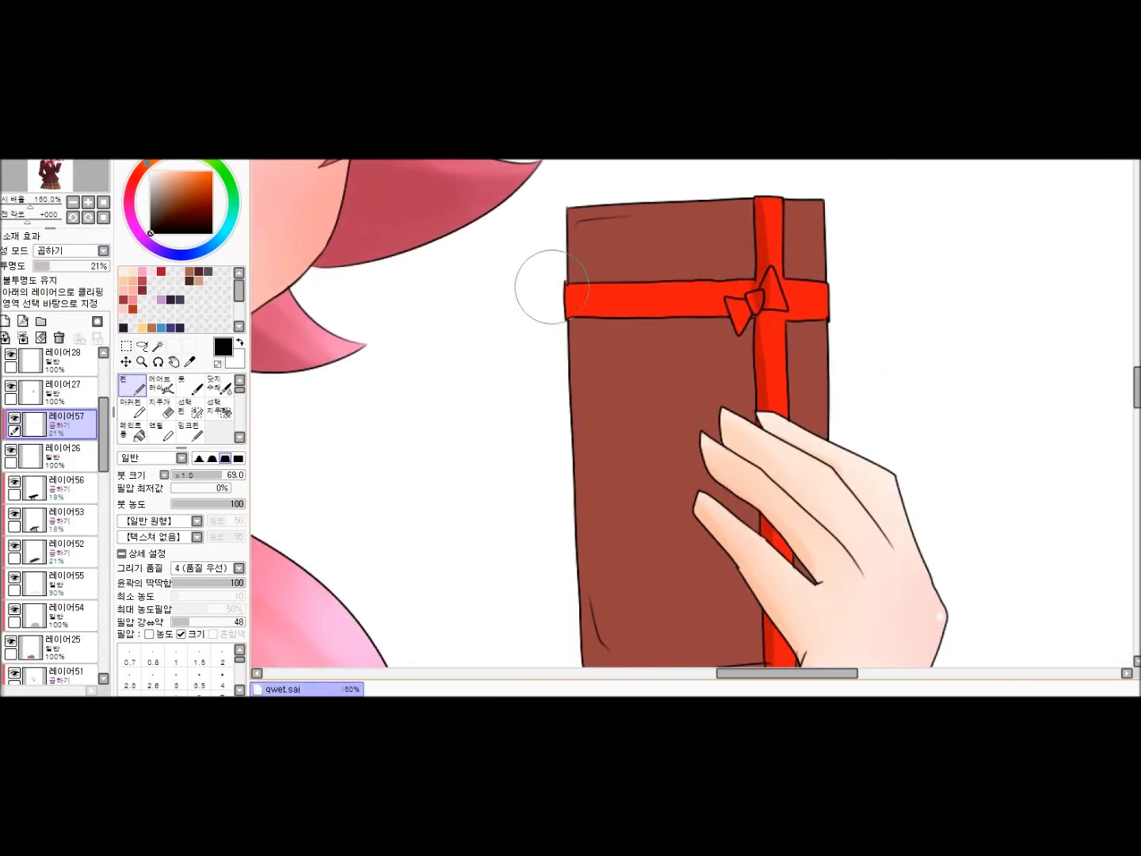
{"action": "left_click", "coordinate": [190, 387]}
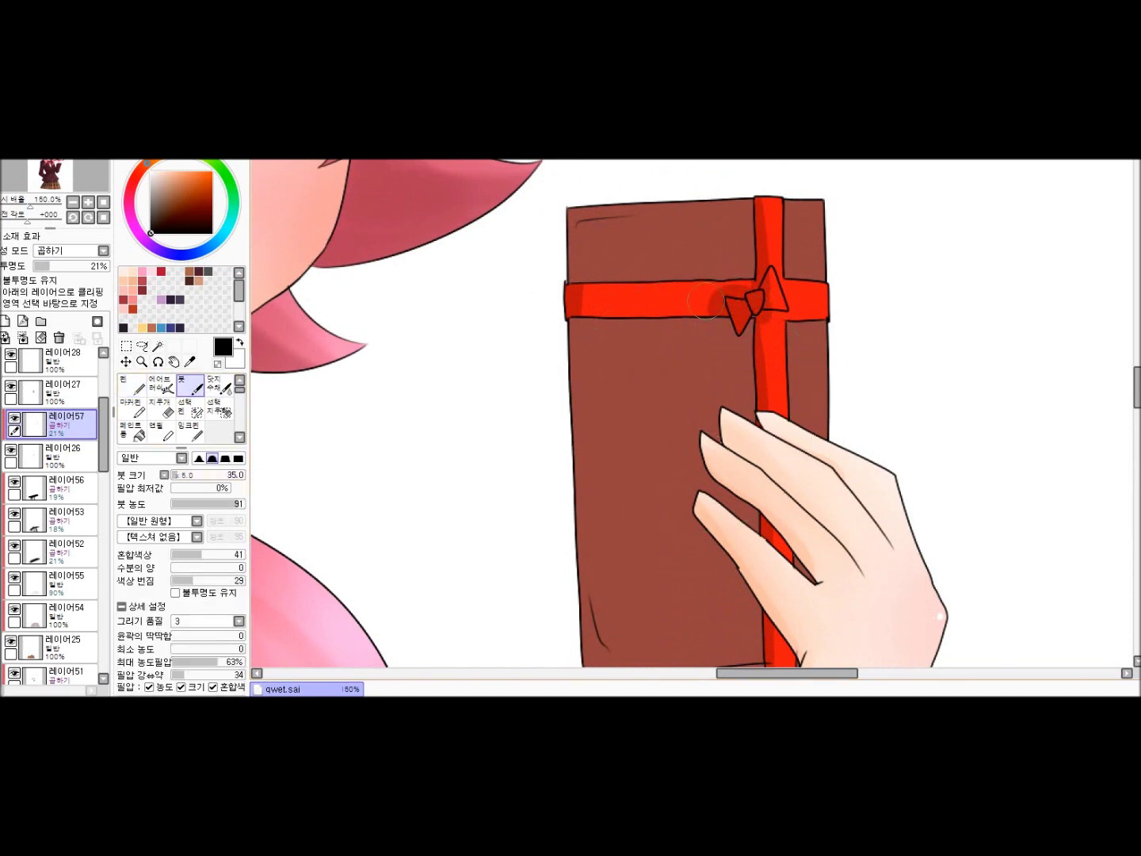
Add a clipped Multiply layer above the gift box at 19% opacity and paint shadows along the box's edges at size 80
{"action": "left_click", "coordinate": [5, 320]}
{"action": "left_click_drag", "start_coordinate": [579, 211], "coordinate": [580, 325]}
{"action": "left_click_drag", "start_coordinate": [107, 265], "coordinate": [47, 266]}
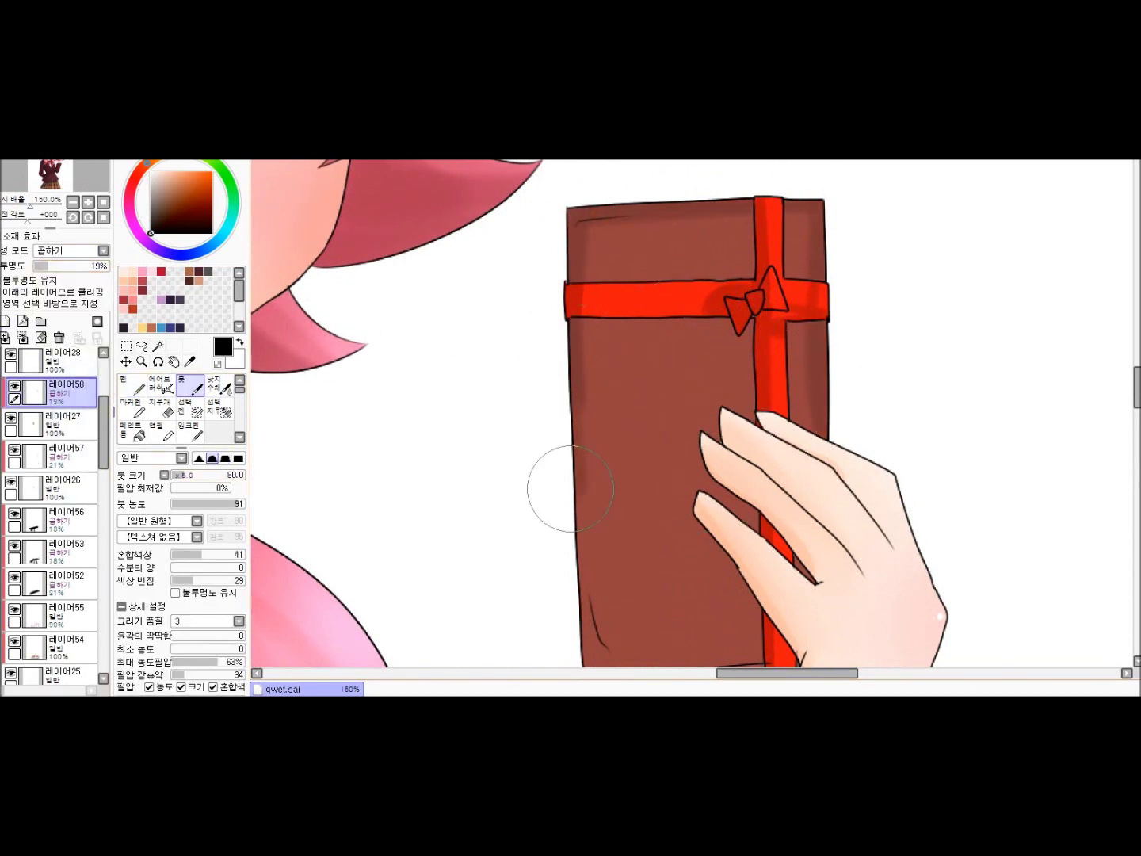
{"action": "scroll", "coordinate": [538, 428], "scroll_direction": "down", "scroll_amount": 2}
{"action": "left_click_drag", "start_coordinate": [553, 489], "coordinate": [667, 596]}
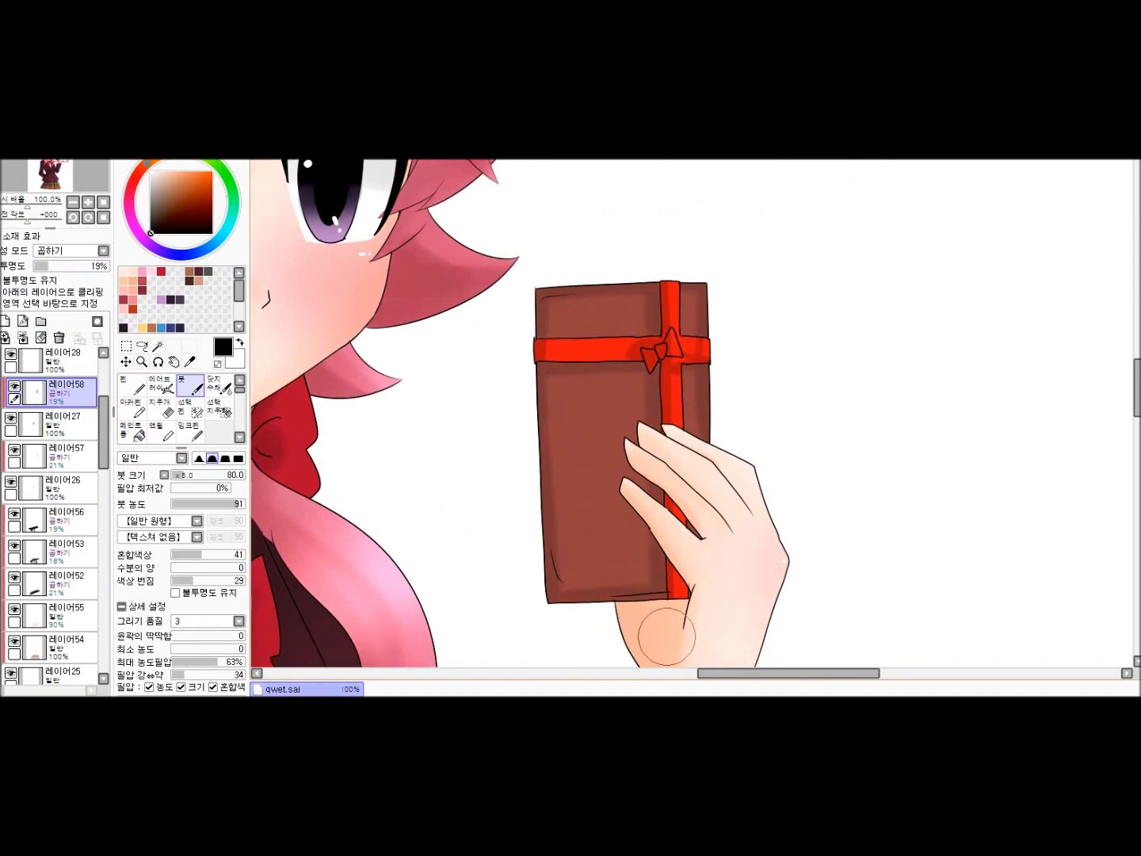
Add another clipped Multiply layer above the gift box at 12% opacity and paint shadows beside the ribbon and fingers at size 80
{"action": "left_click", "coordinate": [88, 202]}
{"action": "left_click", "coordinate": [69, 389]}
{"action": "double_click", "coordinate": [219, 384]}
{"action": "left_click", "coordinate": [670, 426]}
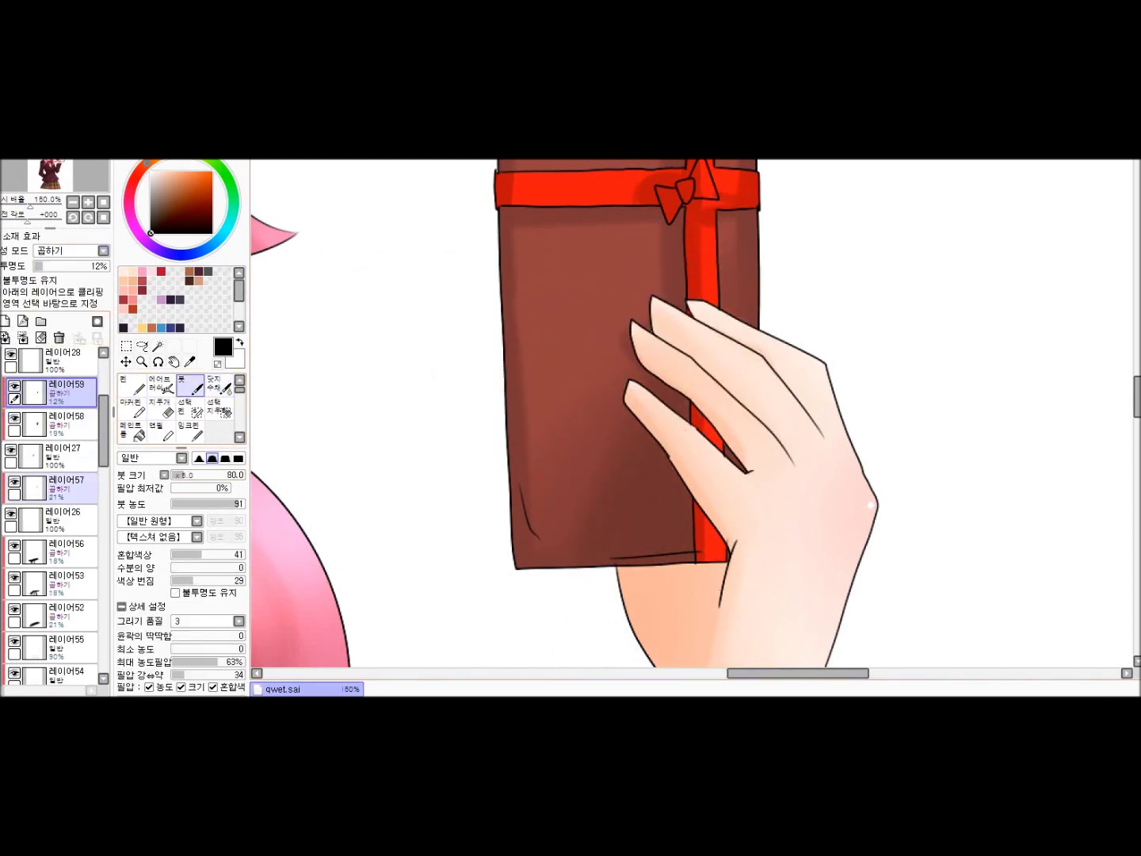
{"action": "scroll", "coordinate": [711, 439], "scroll_direction": "down", "scroll_amount": 10}
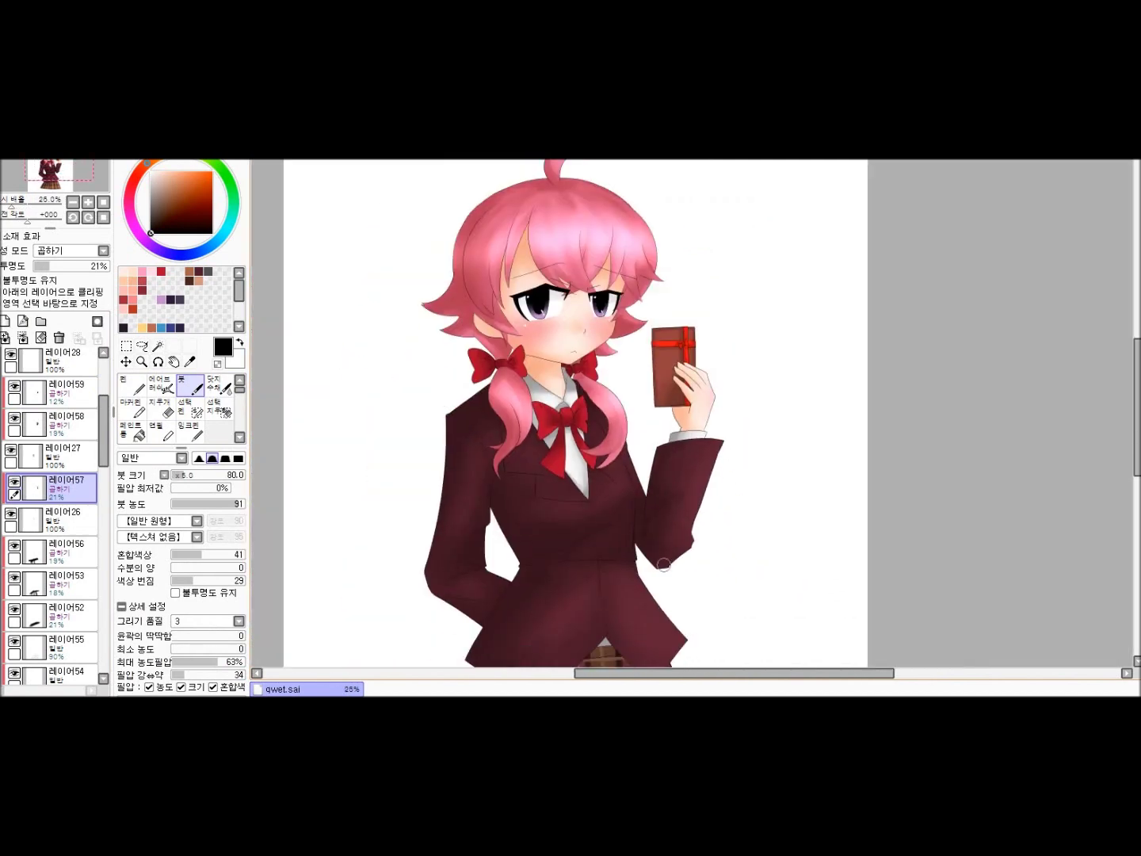